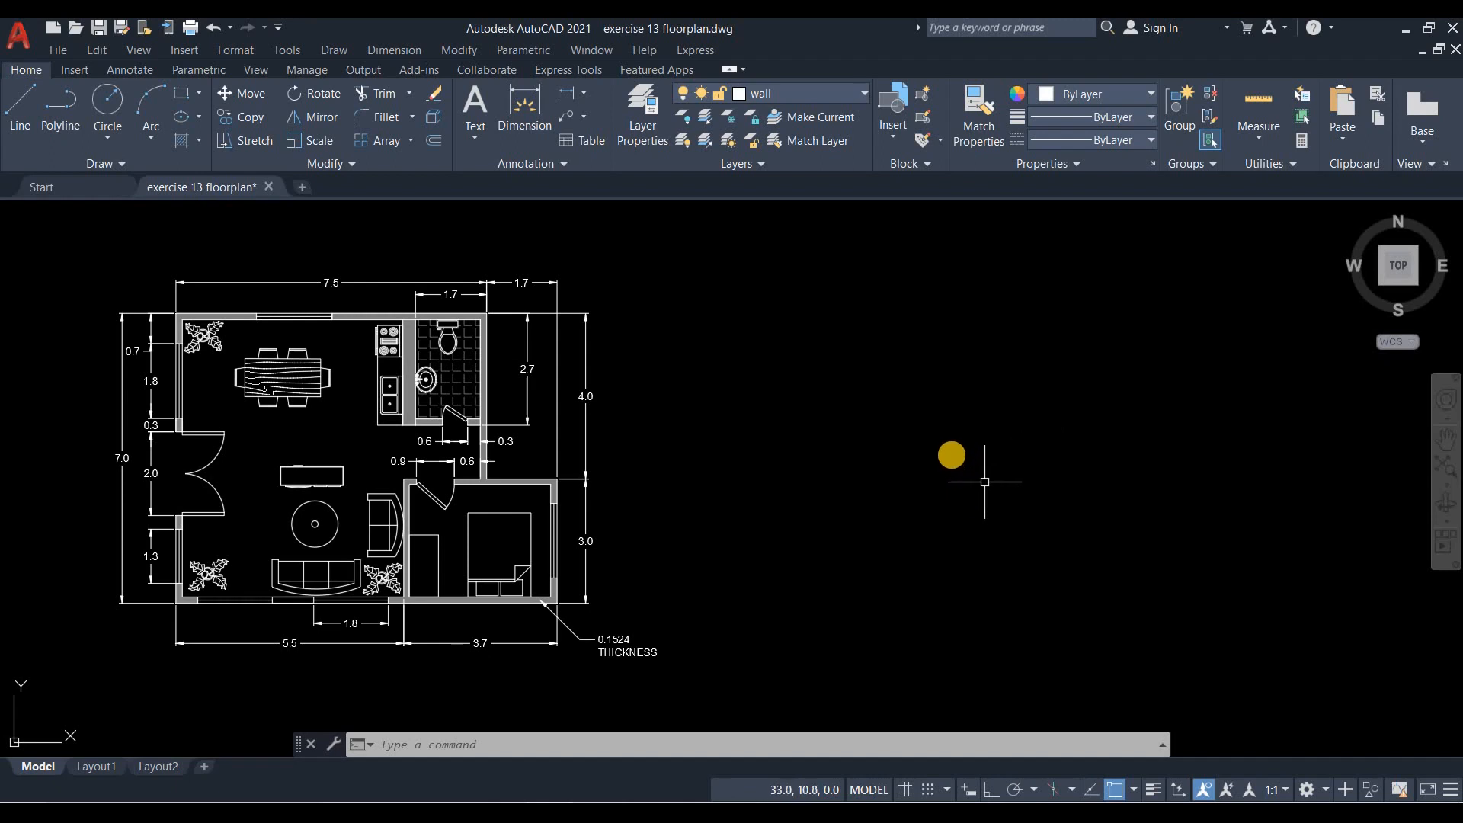
Review the drawing units, checking the length type, precision and insertion scale, and accept them.
middle_drag(947, 457, 899, 443)
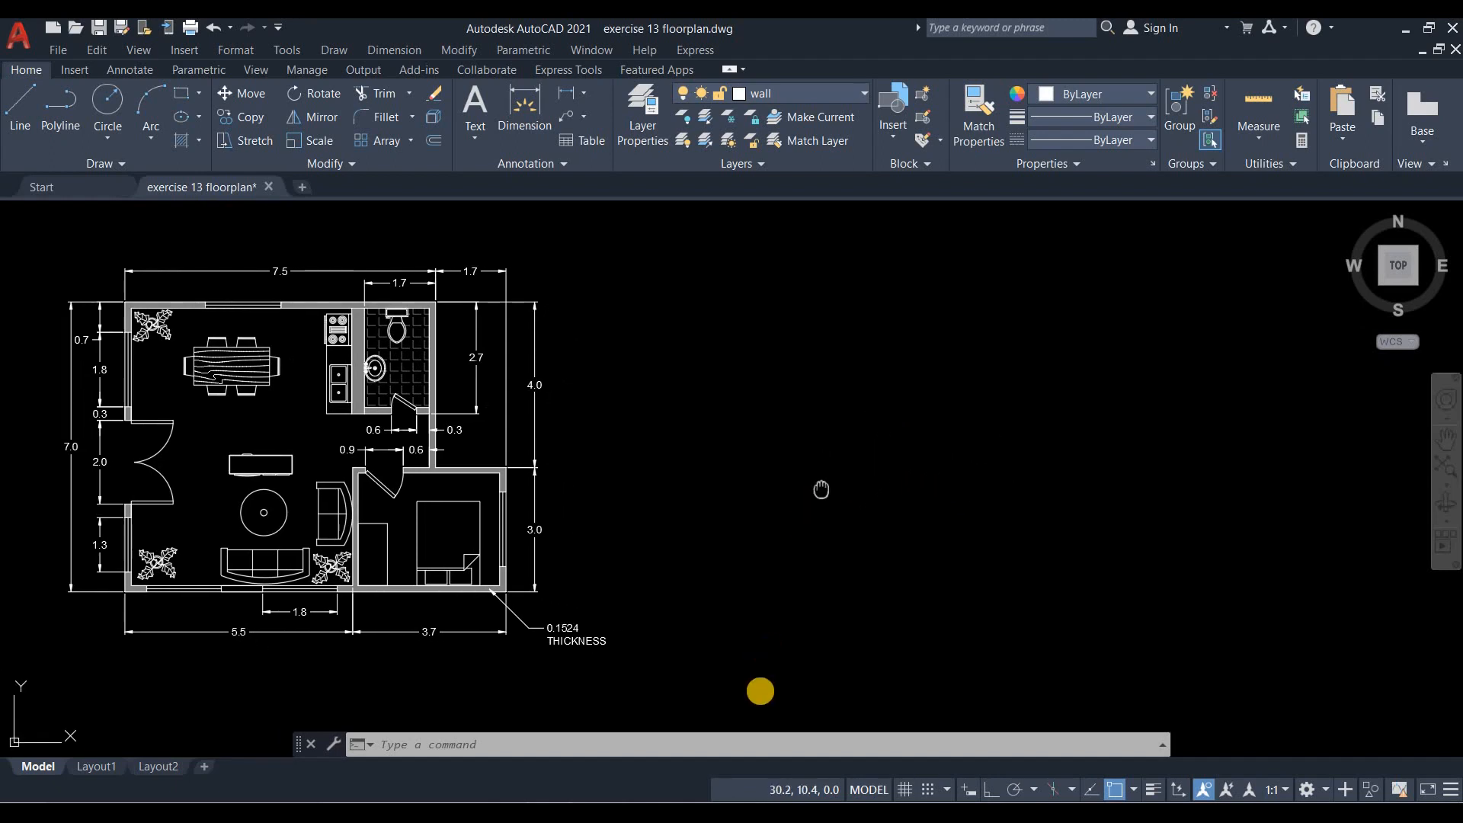
middle_drag(820, 490, 816, 501)
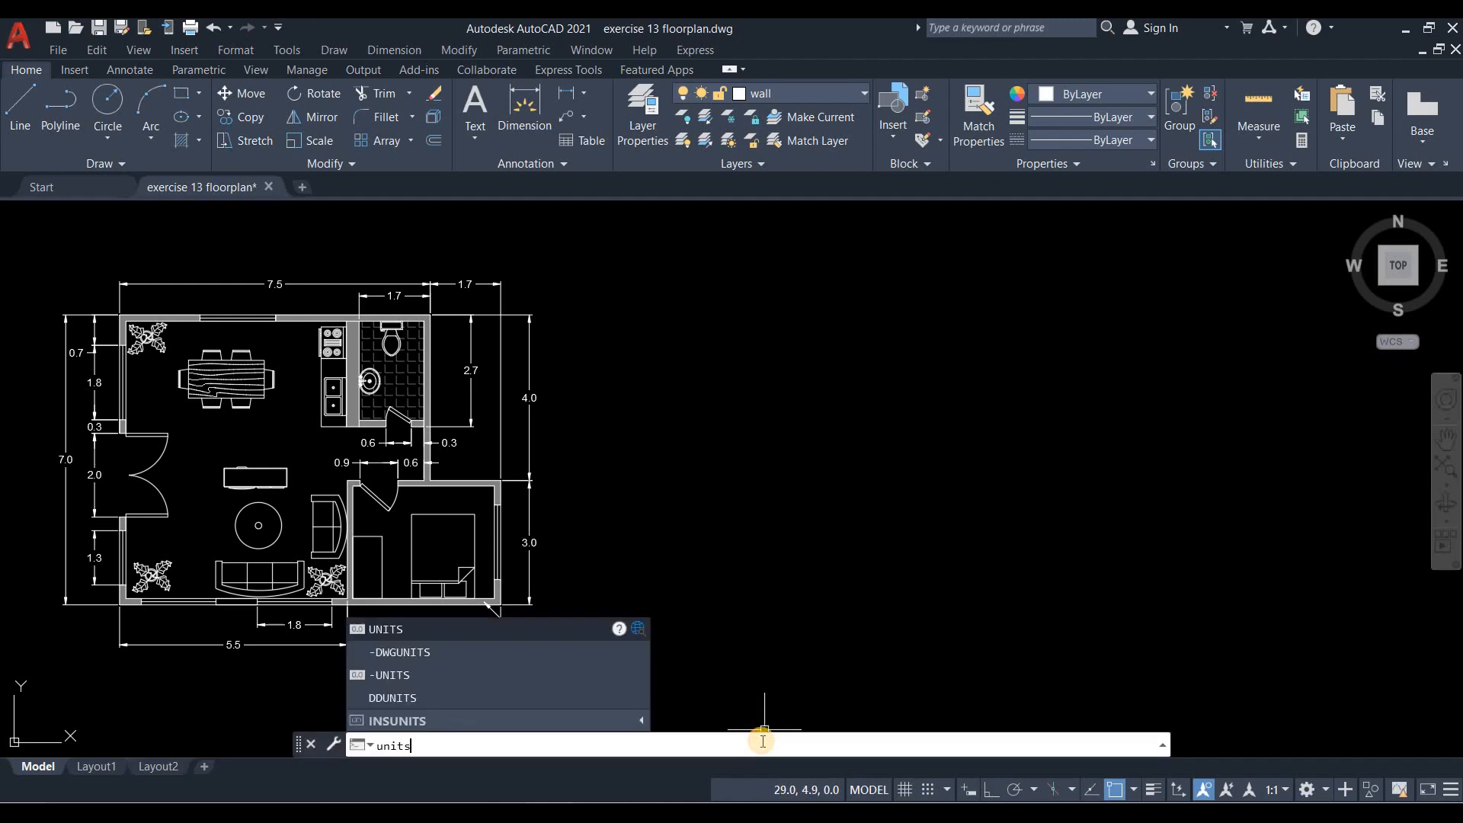
key(Return)
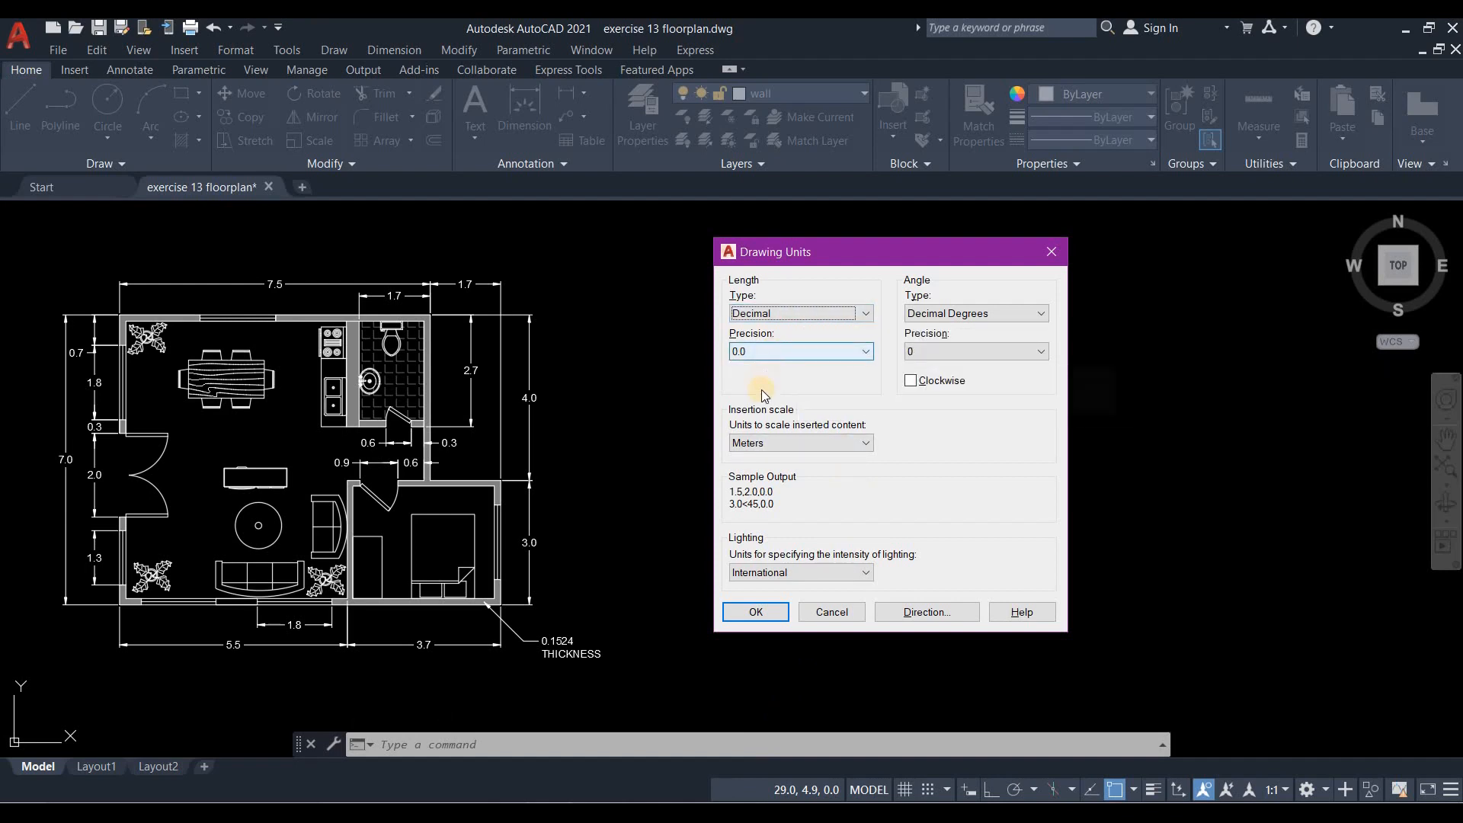
click(744, 612)
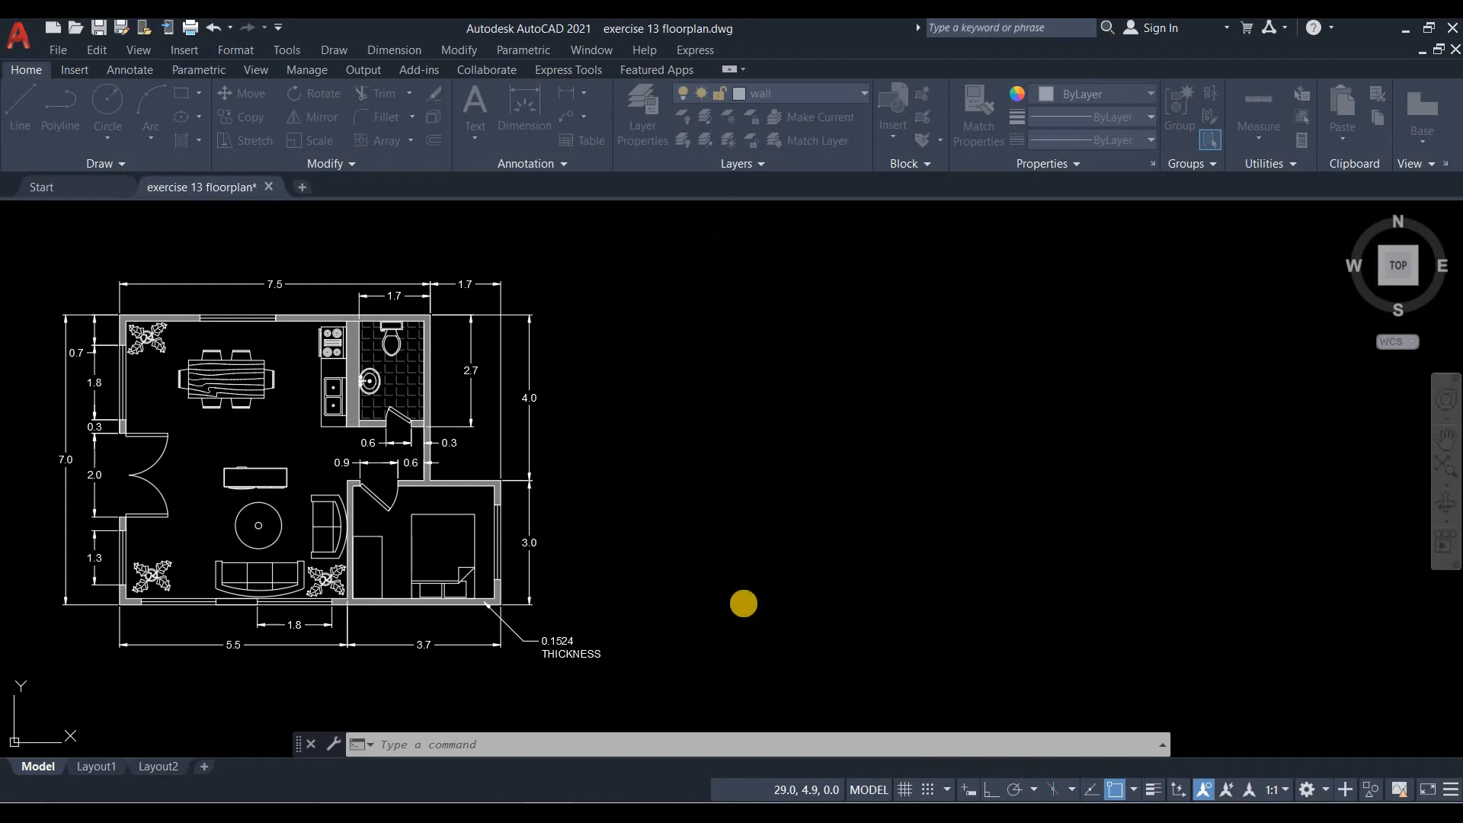
Inspect the drawing's layer list and its properties, and close it without changing any layer.
click(632, 124)
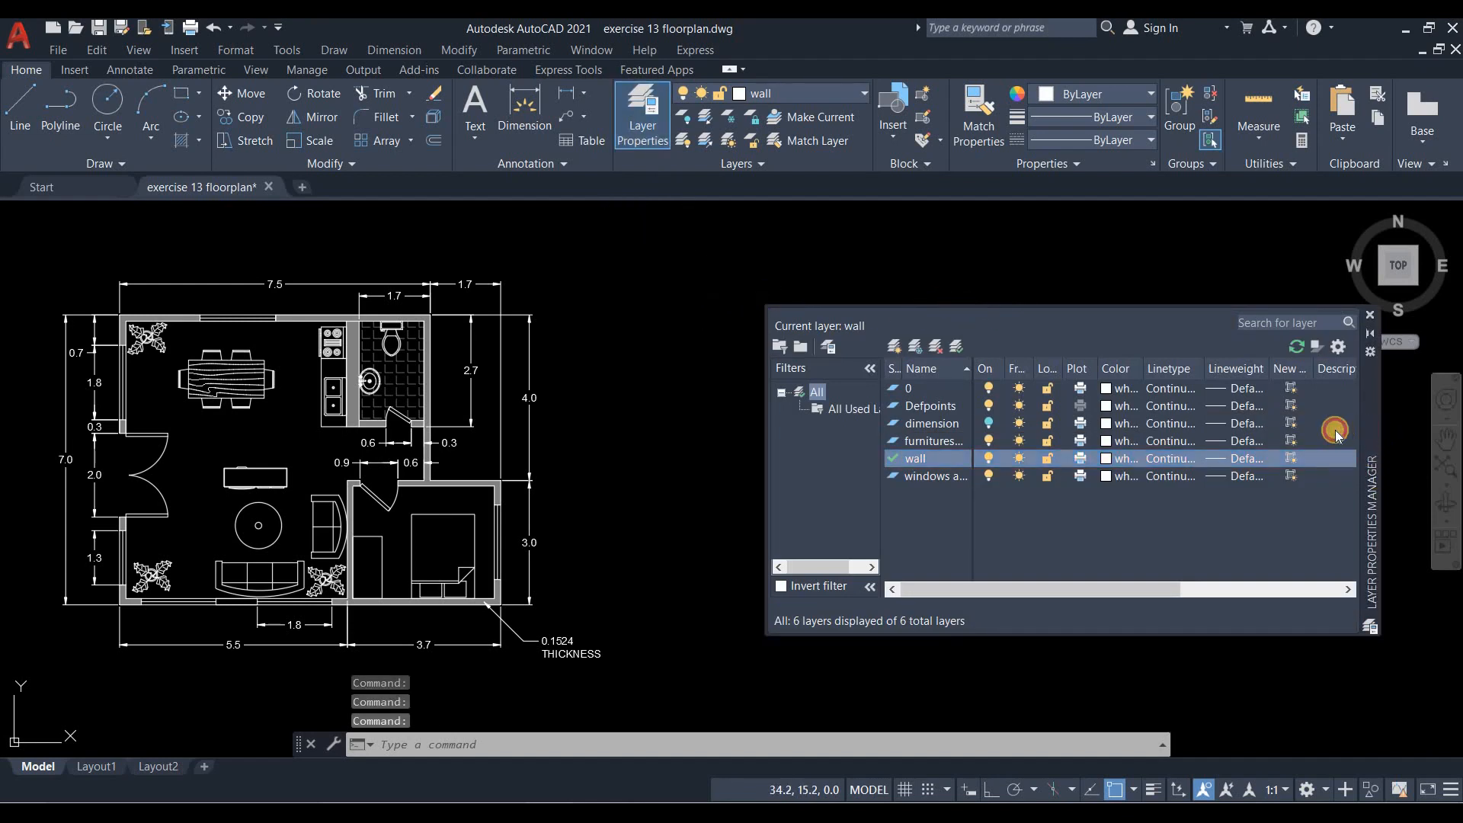
drag(1231, 376, 1229, 377)
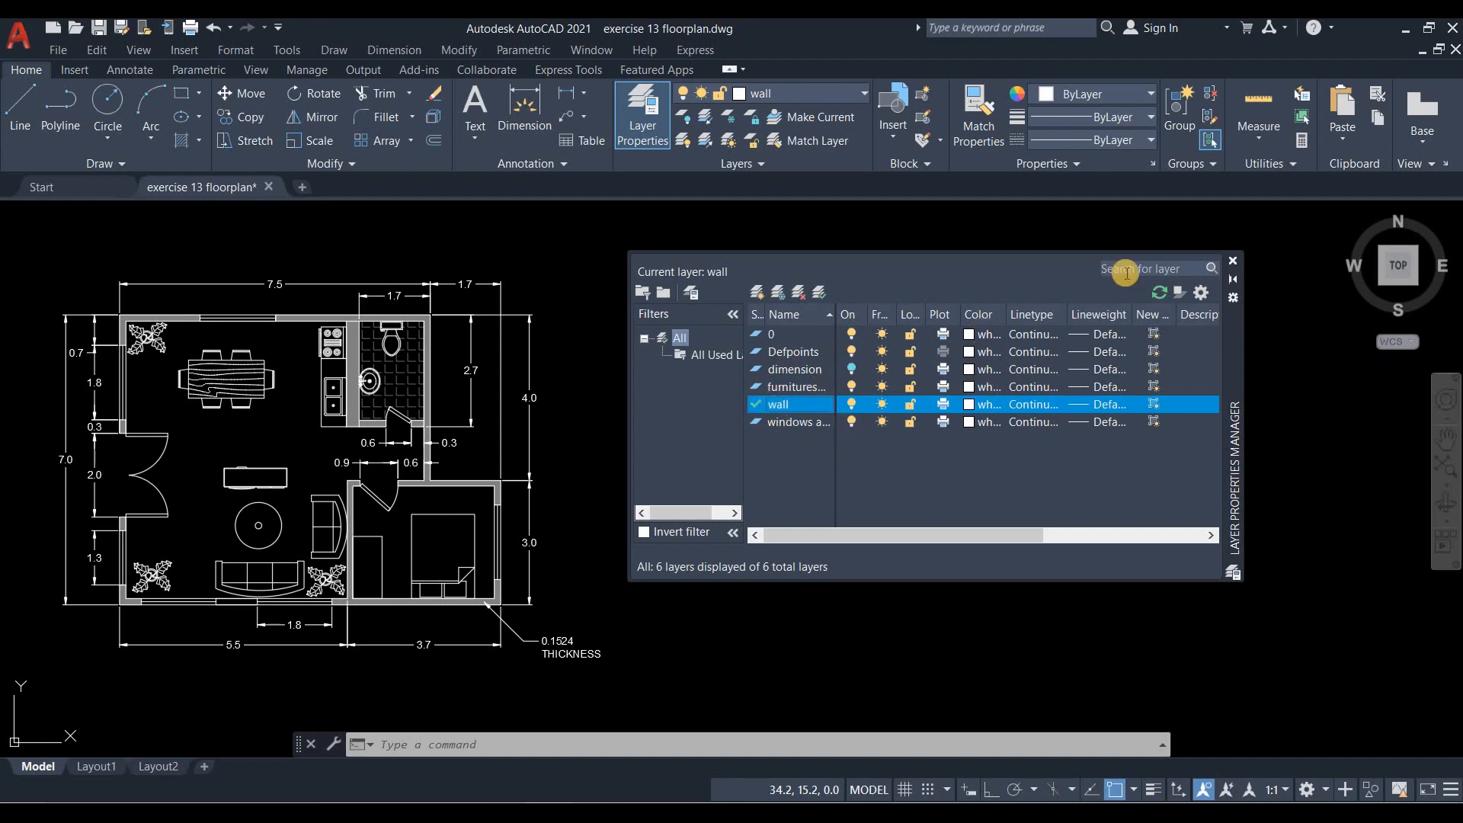
click(1233, 260)
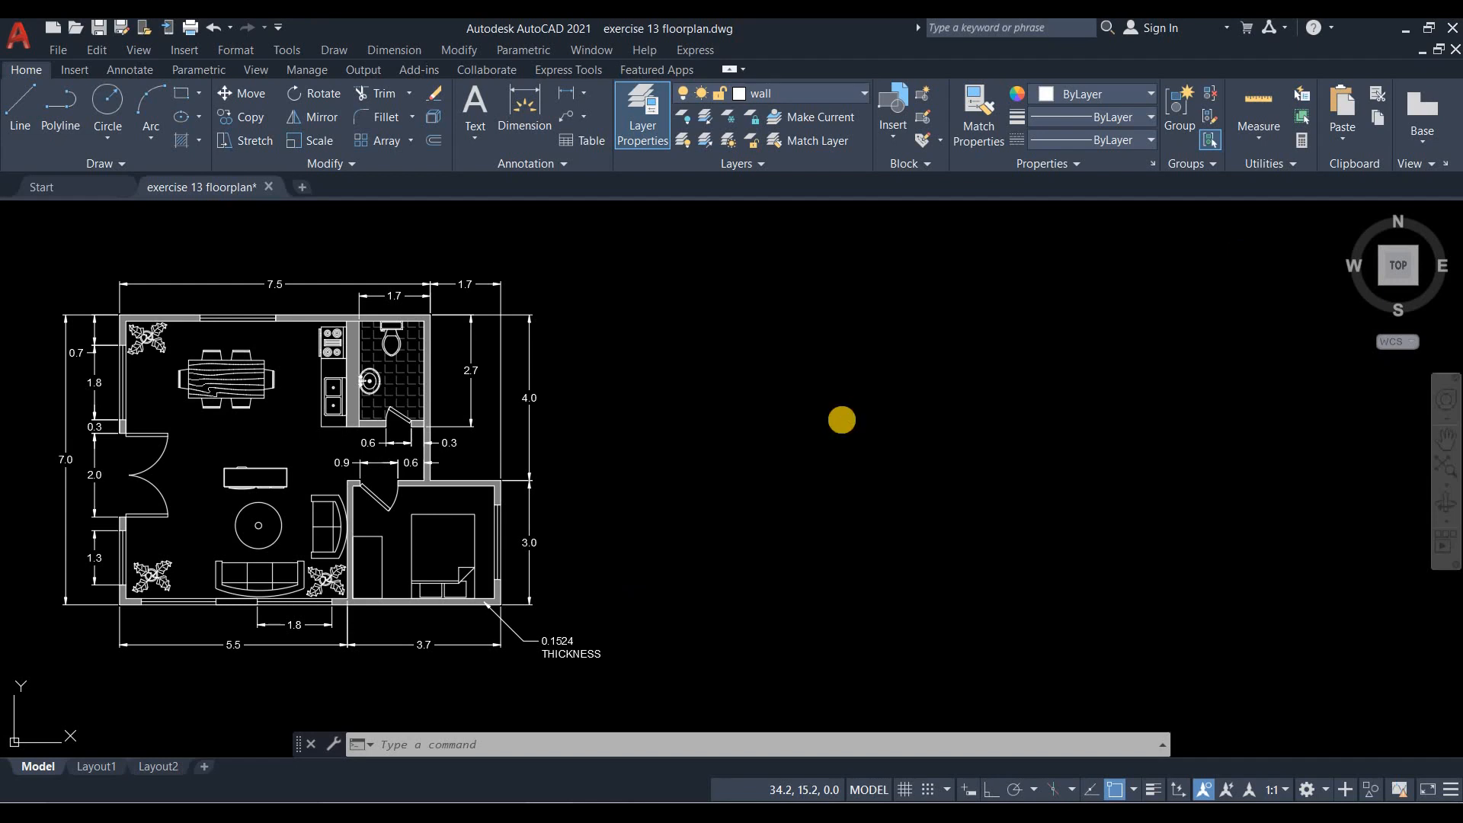
Start the outer wall outline beside the reference plan with Ortho on: lines 7.5 right, 4.0 down and 1.7 right.
click(20, 111)
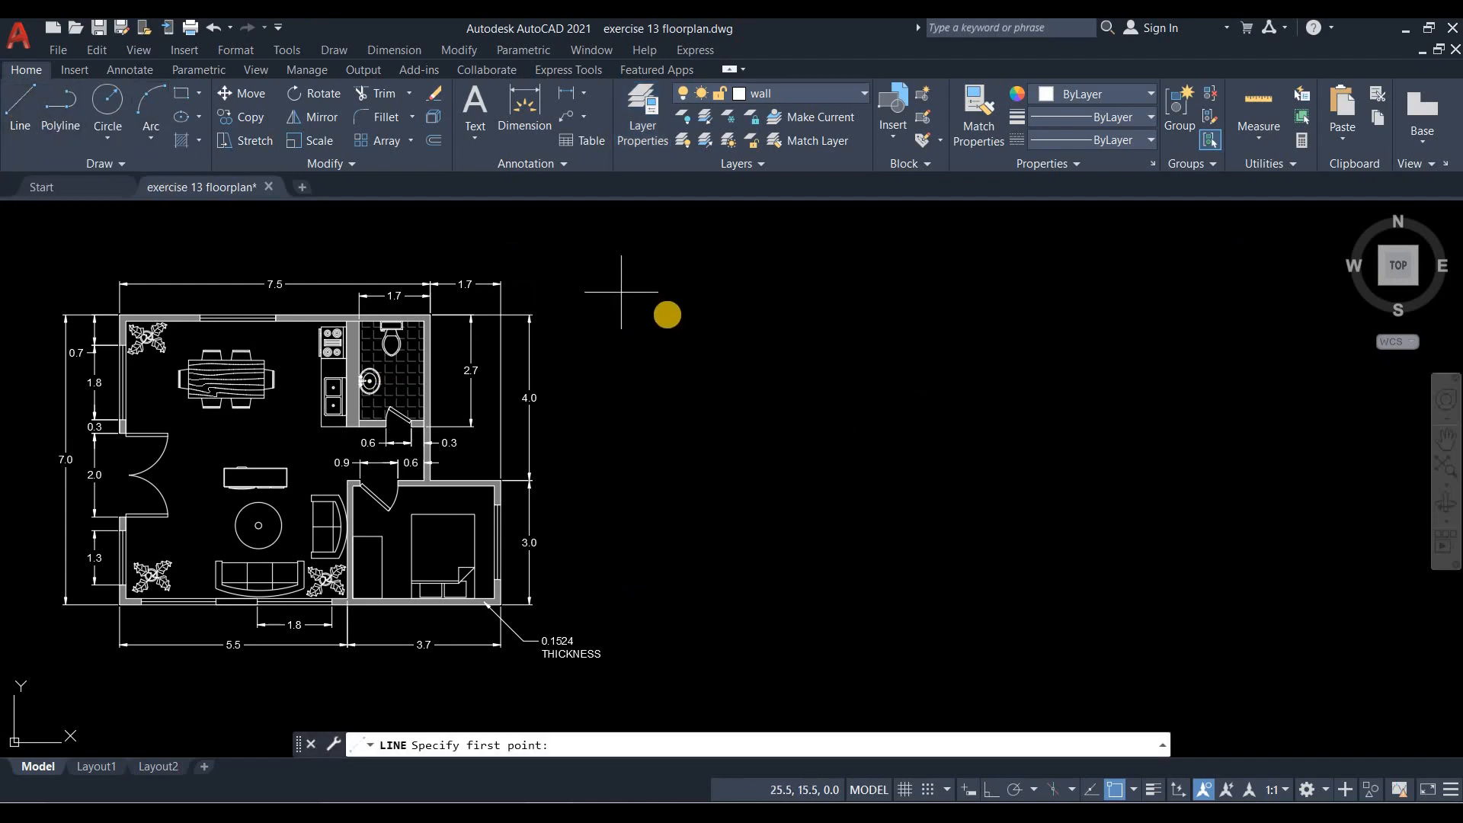
click(668, 316)
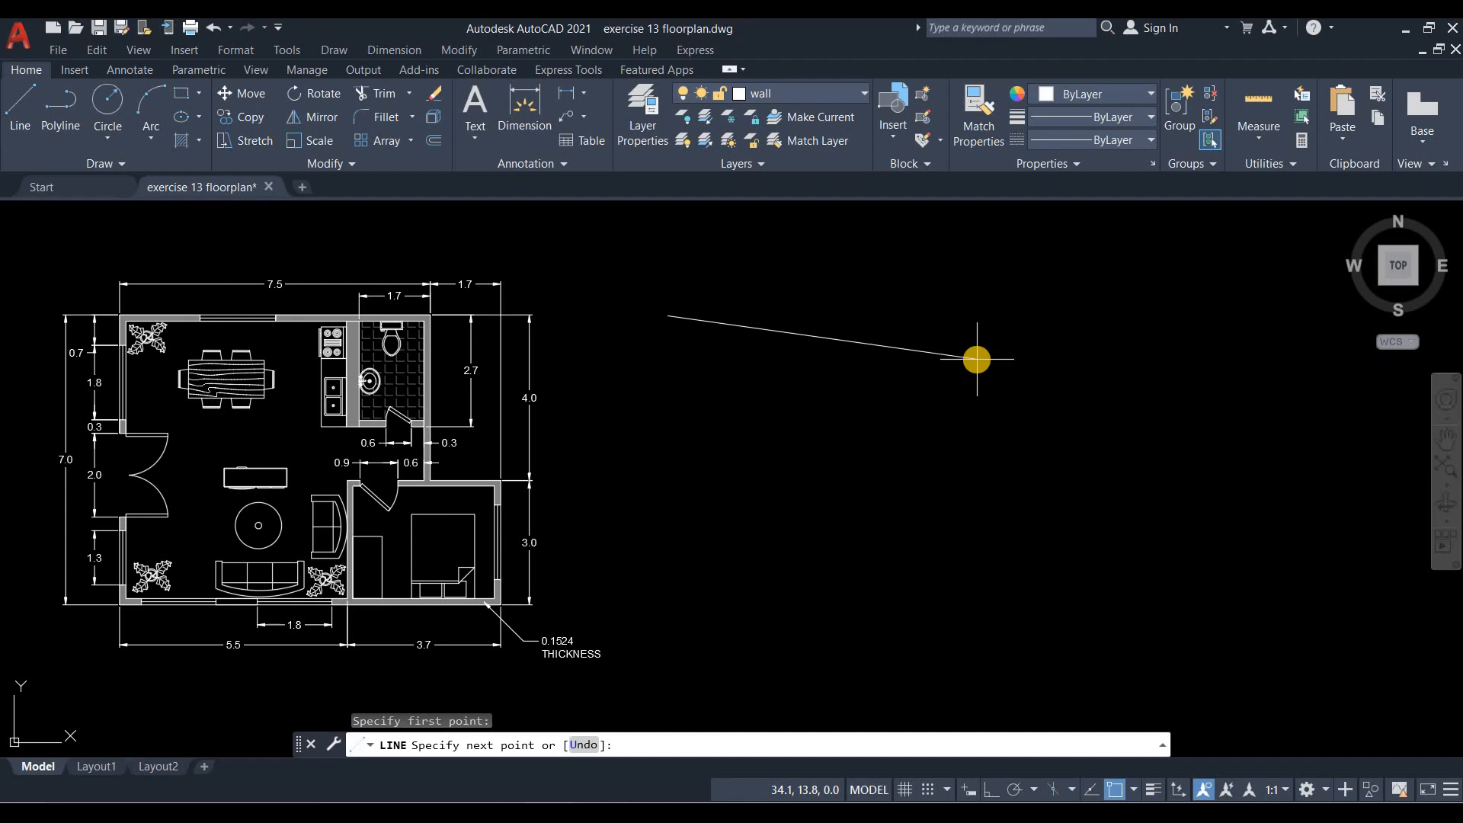
key(F8)
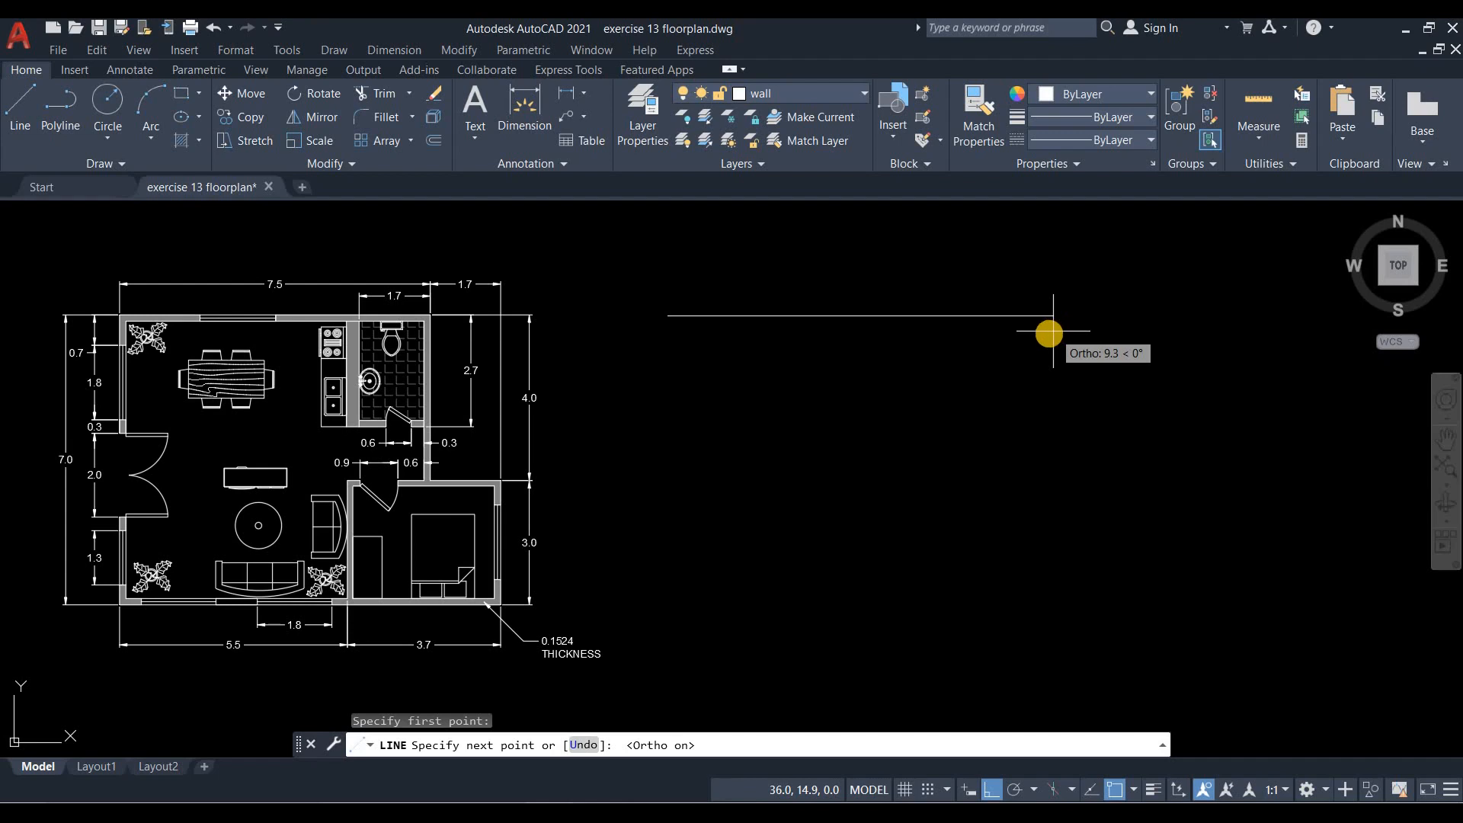
text(7.5)
key(Return)
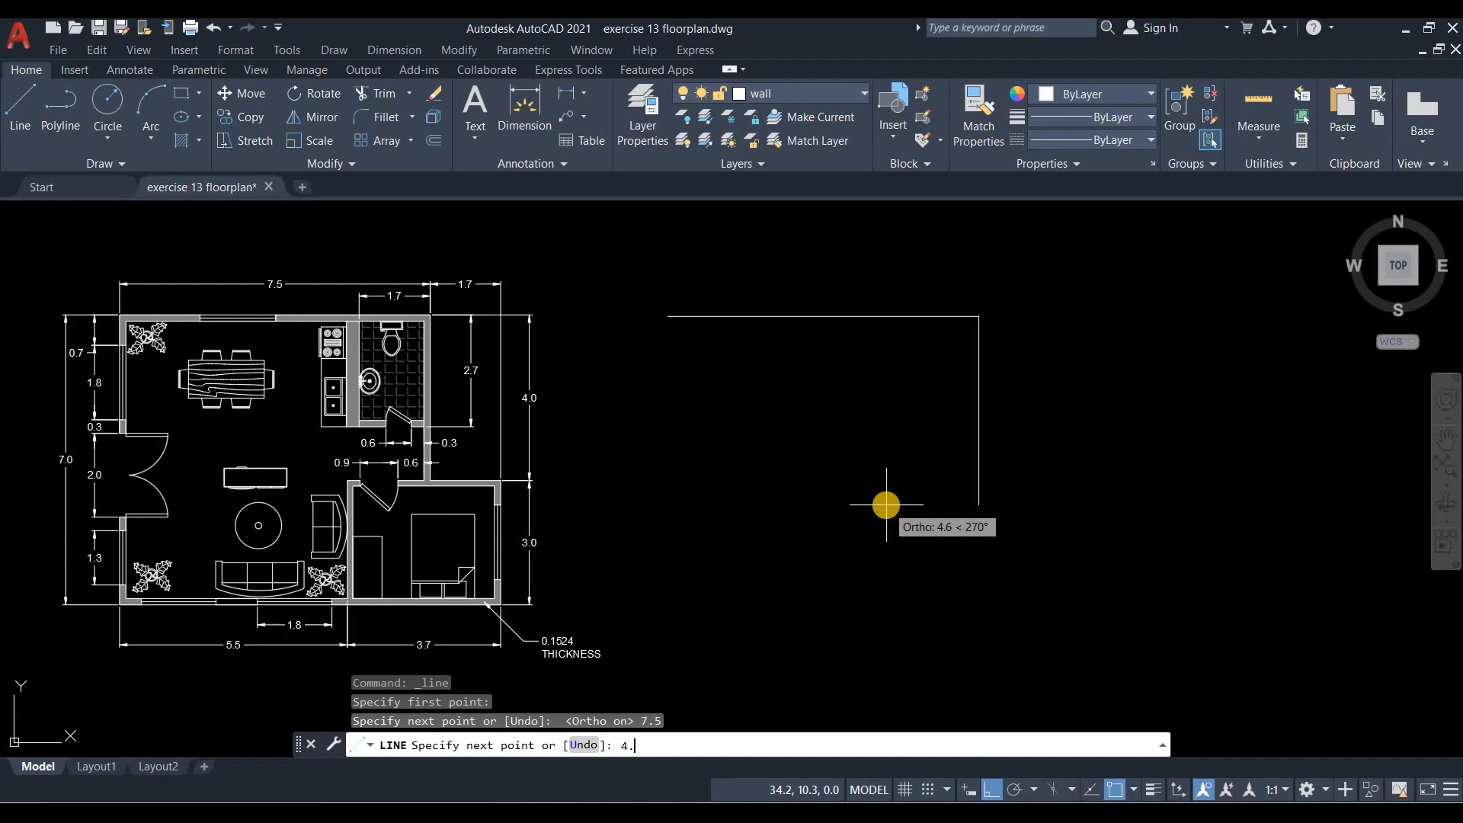
text(4.0)
key(Return)
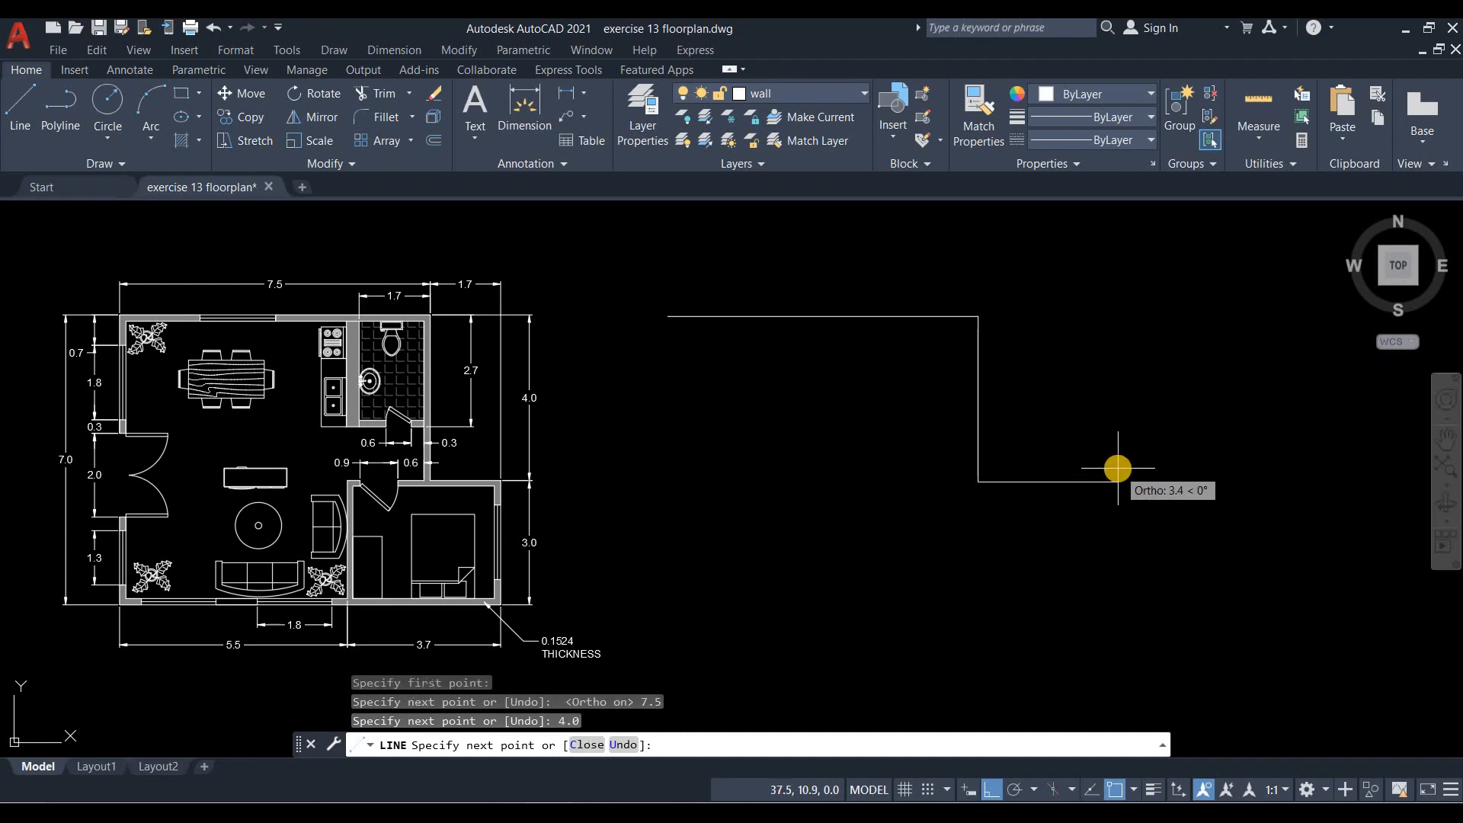
text(1.7)
key(Return)
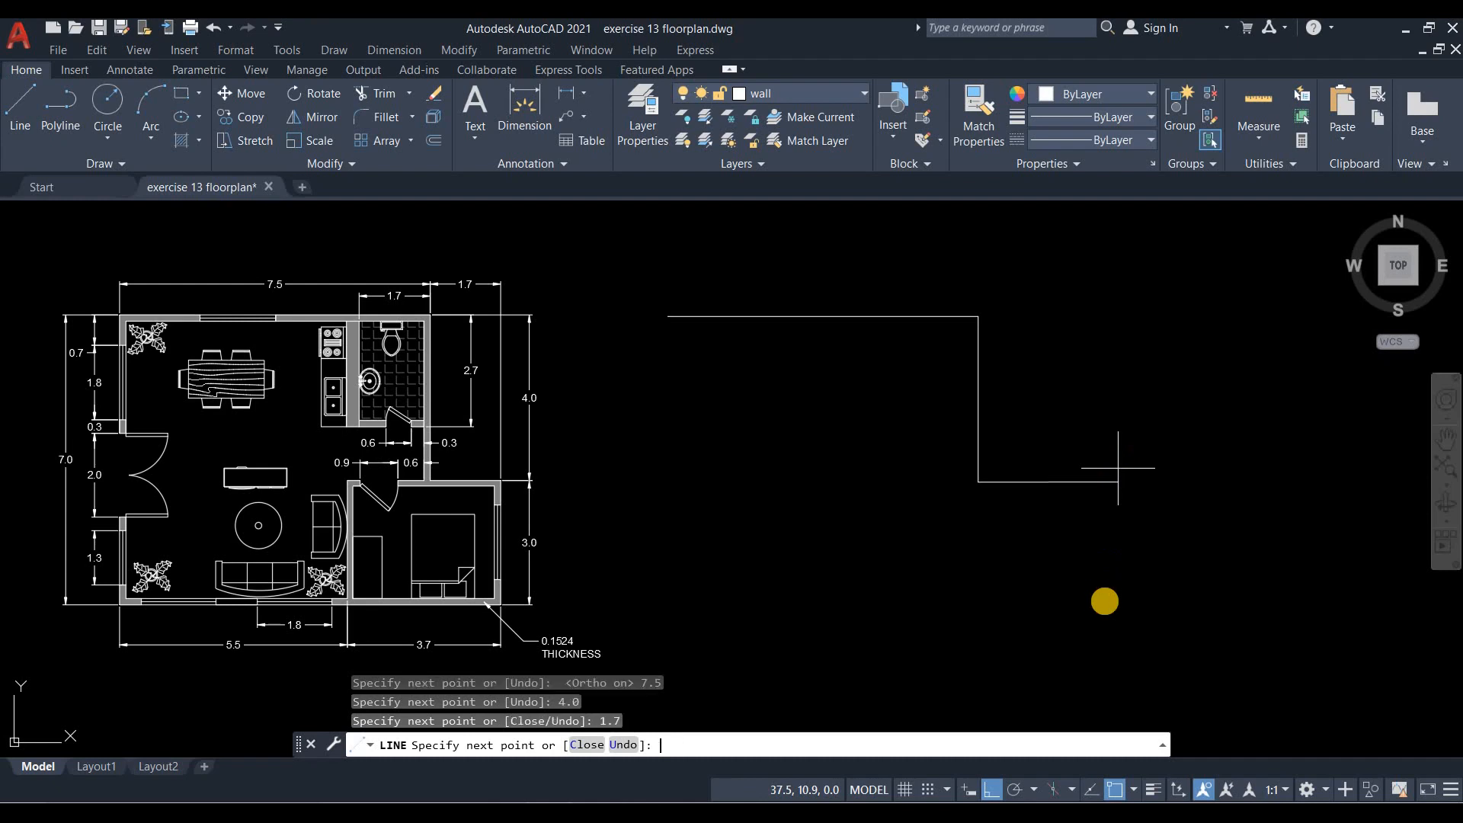
Continue the outer wall outline 3.0 down, 3.7 left and 5.5 left, and close it at the starting corner.
text(3.0)
key(Return)
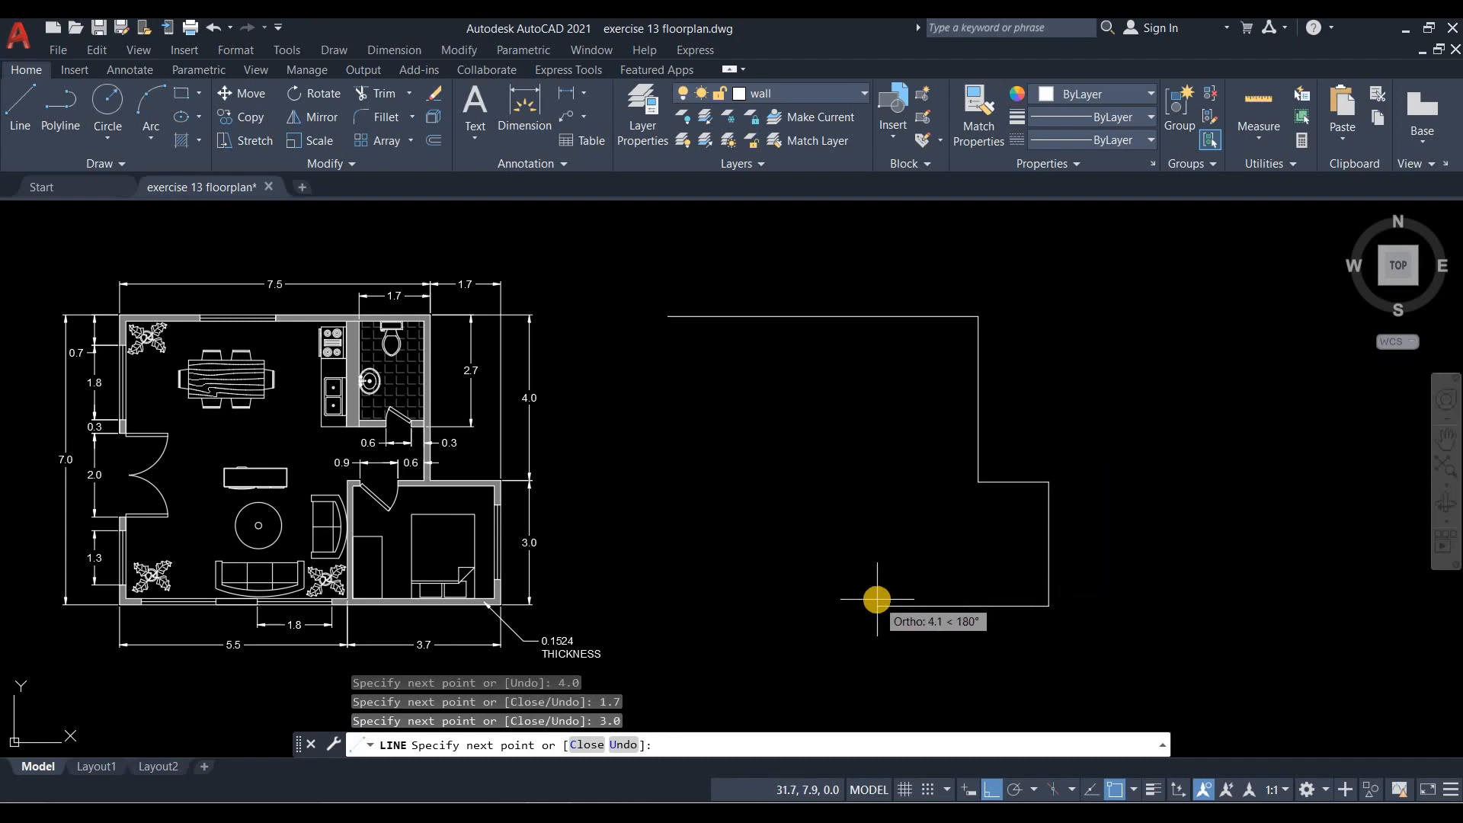
key(Return)
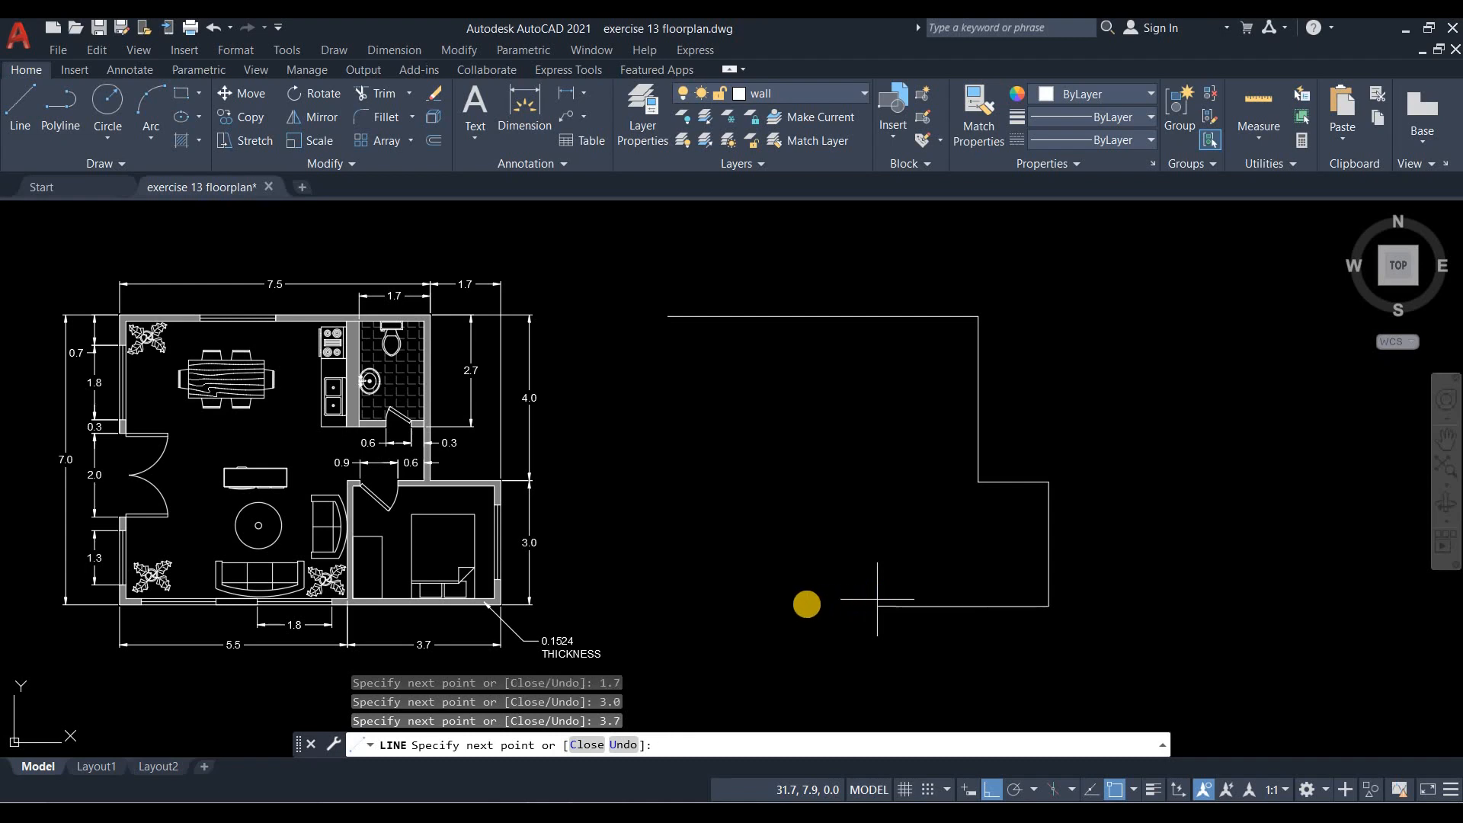
text(5.5)
key(Return)
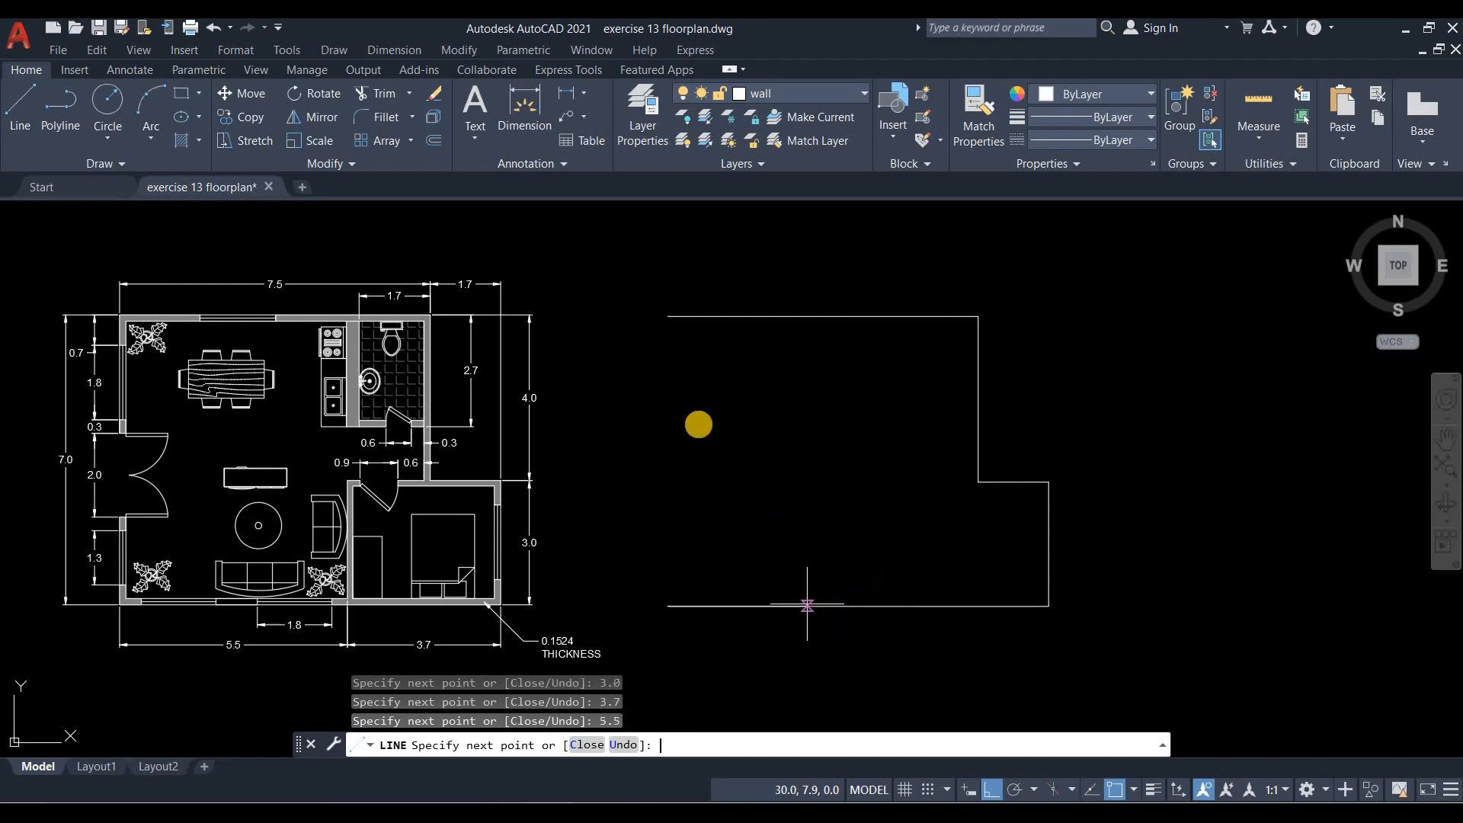
click(669, 316)
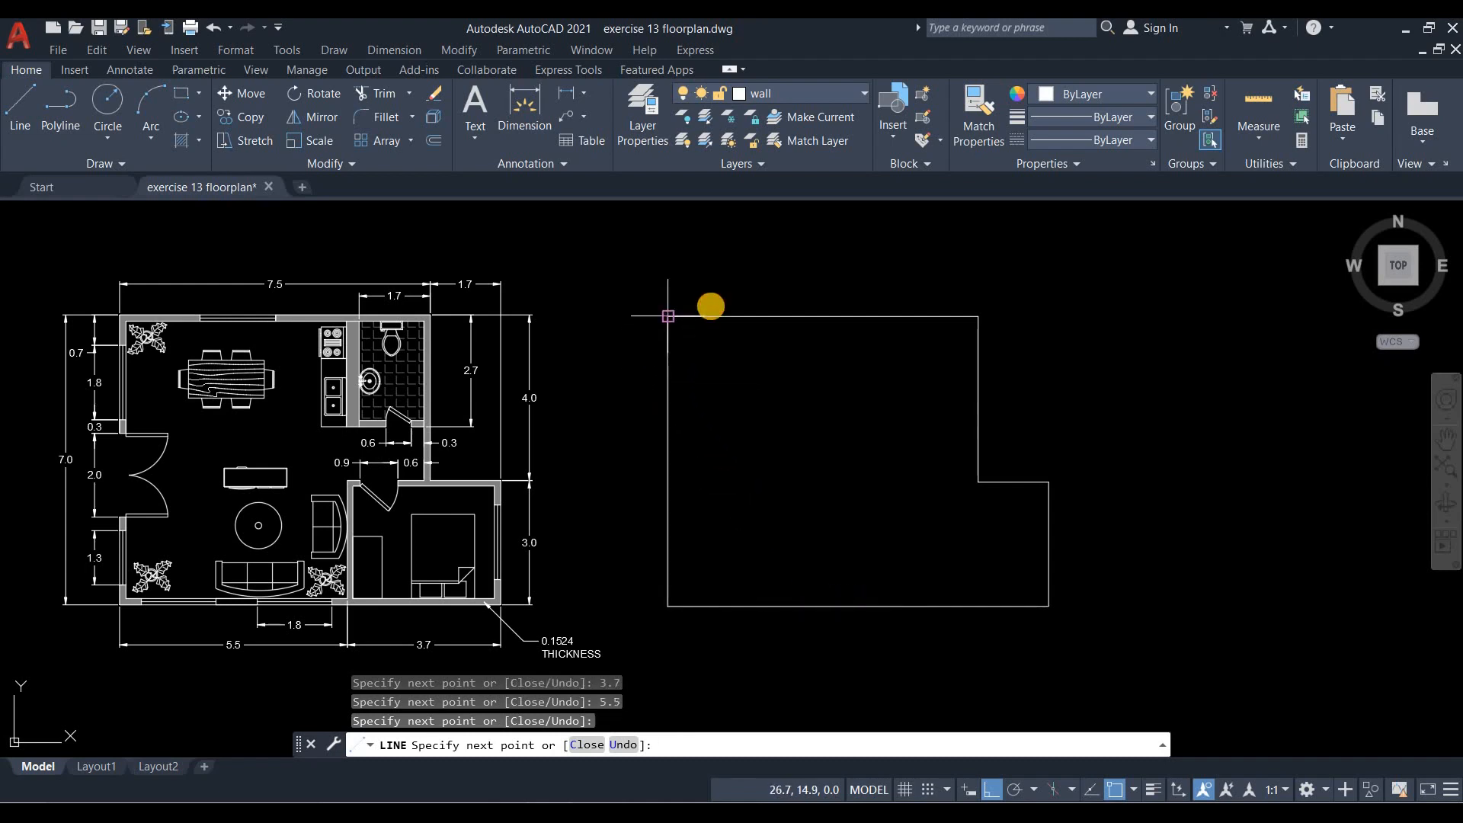
key(Return)
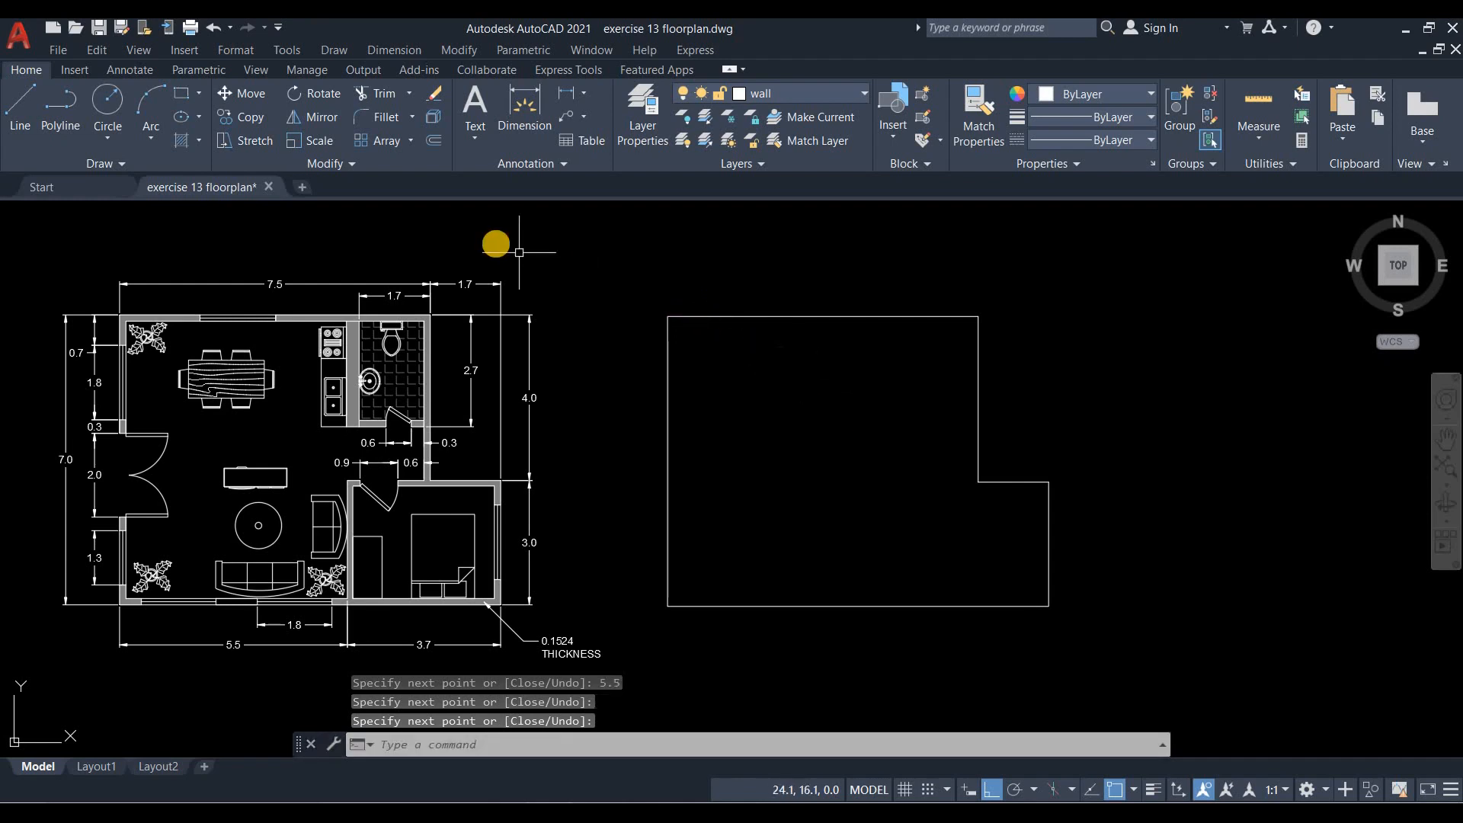
Offset the top, left and upper right outline lines inward by 0.1524 for the wall thickness.
click(434, 140)
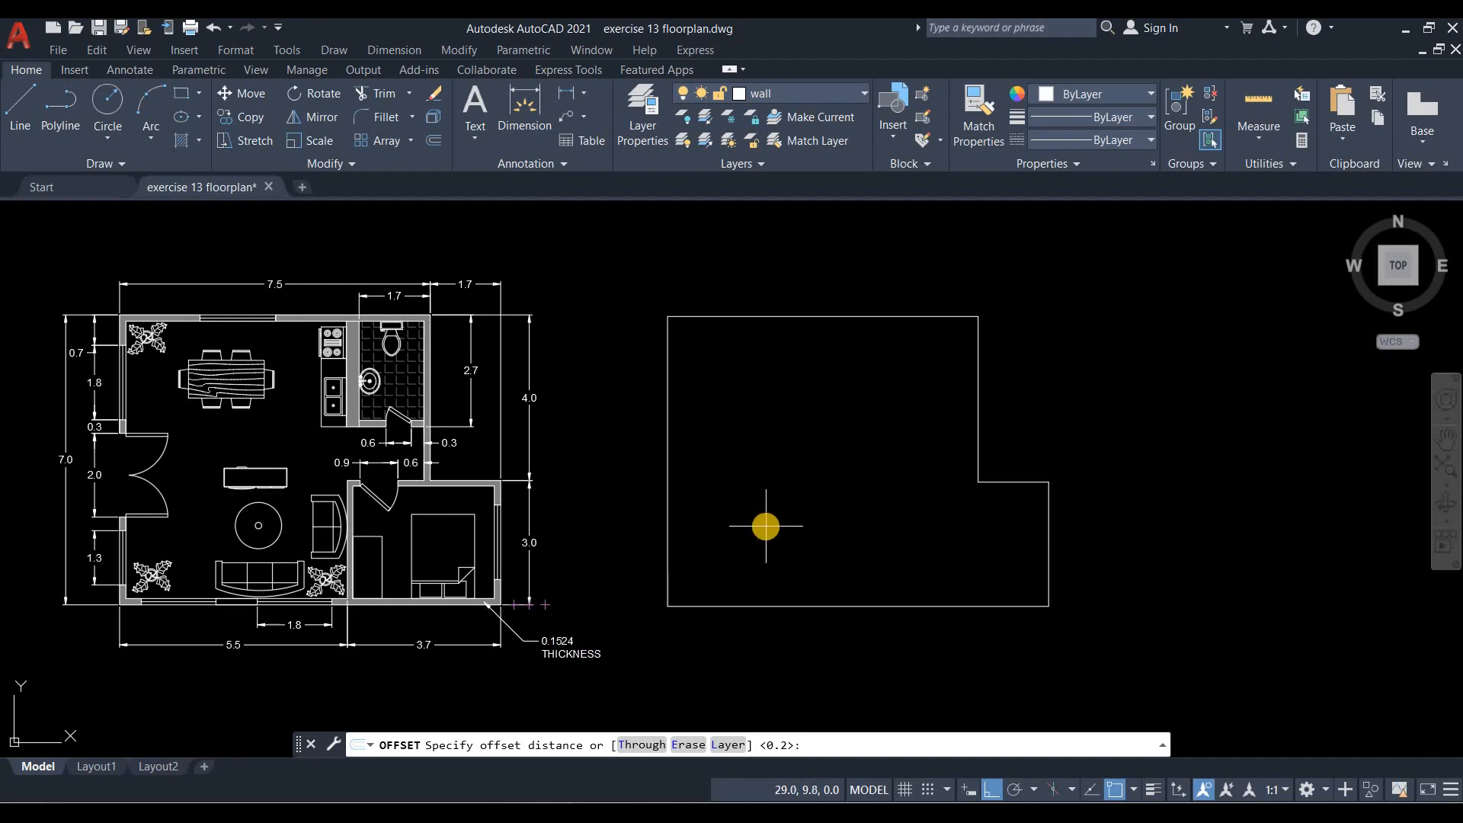
text(.1524)
key(Return)
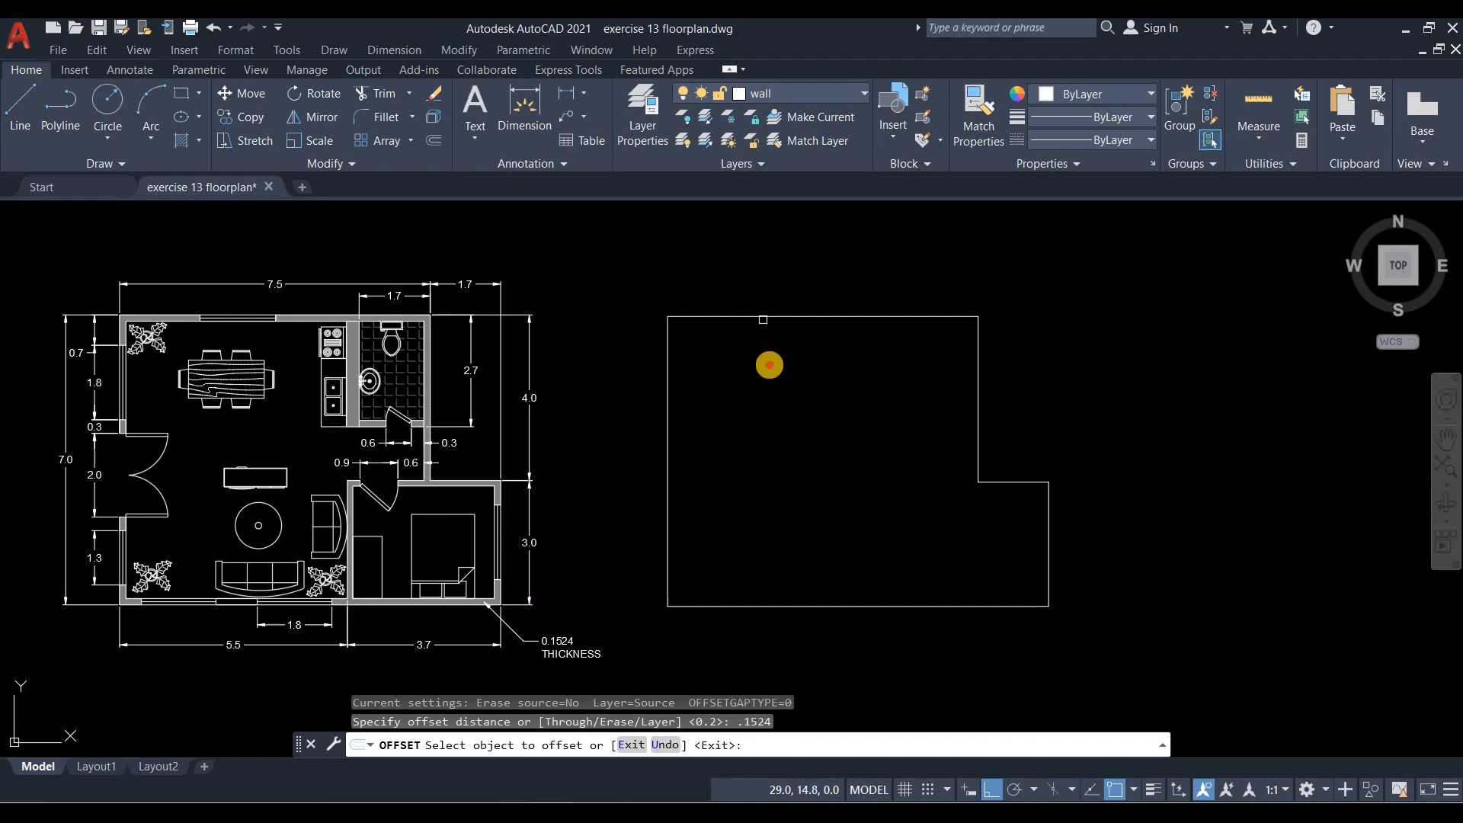
click(762, 317)
click(770, 365)
click(667, 398)
click(762, 404)
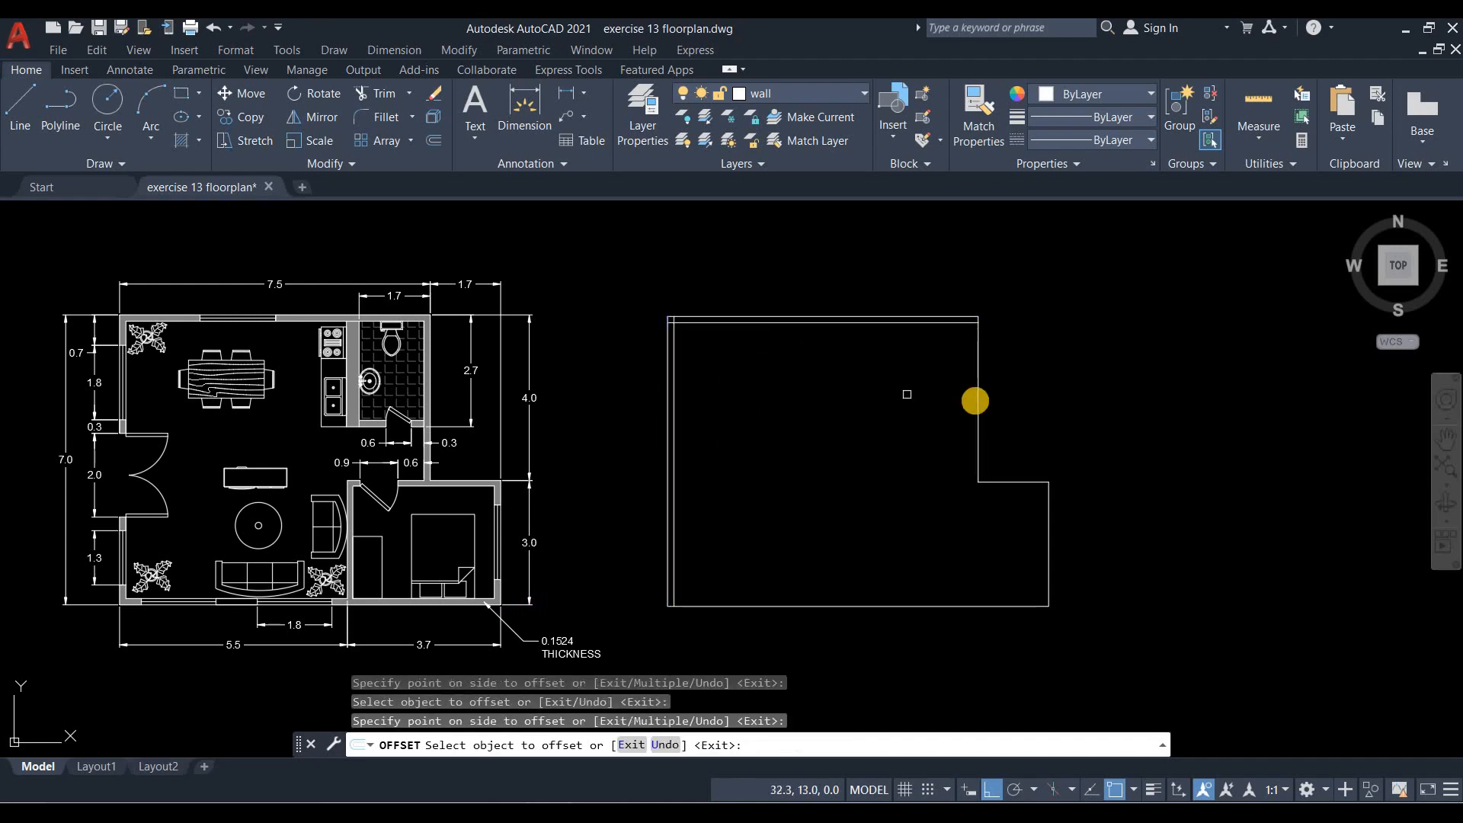
click(977, 401)
click(888, 439)
Offset the short horizontal step line, the lower right line and both bottom lines inward by the same 0.1524 distance.
click(1002, 481)
click(1037, 556)
click(1047, 559)
click(914, 530)
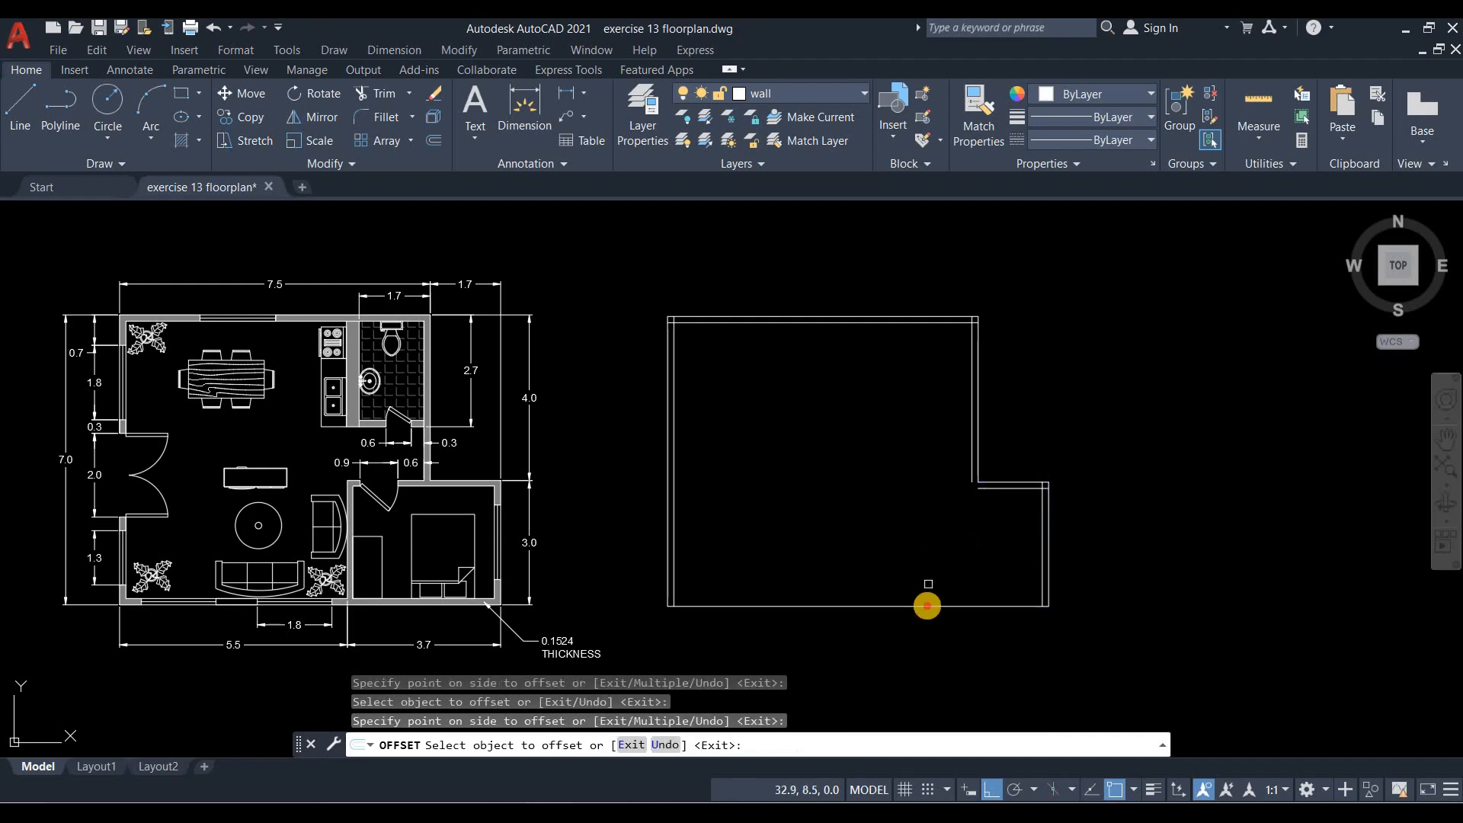
click(928, 606)
click(880, 542)
click(816, 607)
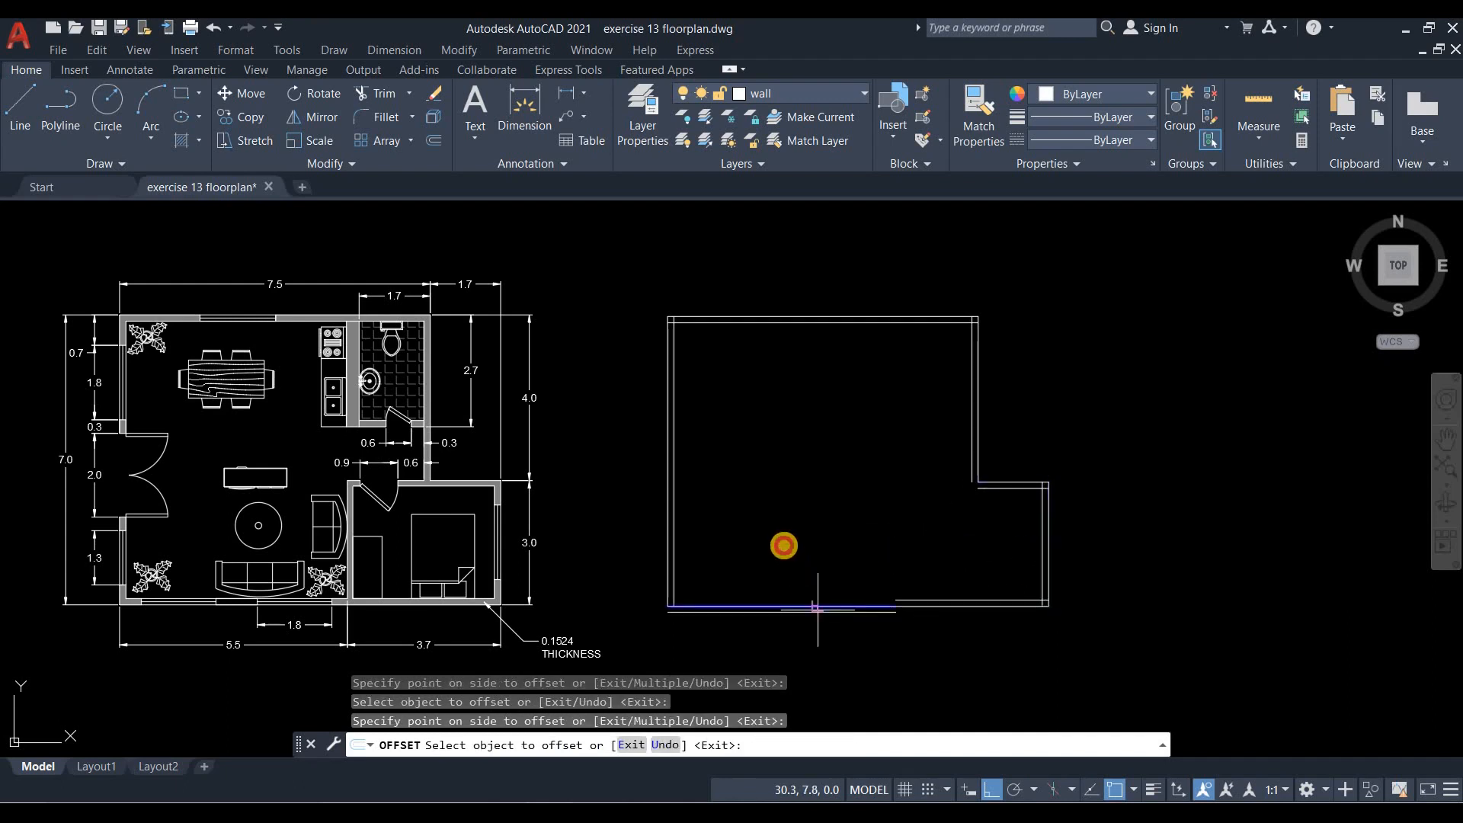
click(783, 547)
key(Return)
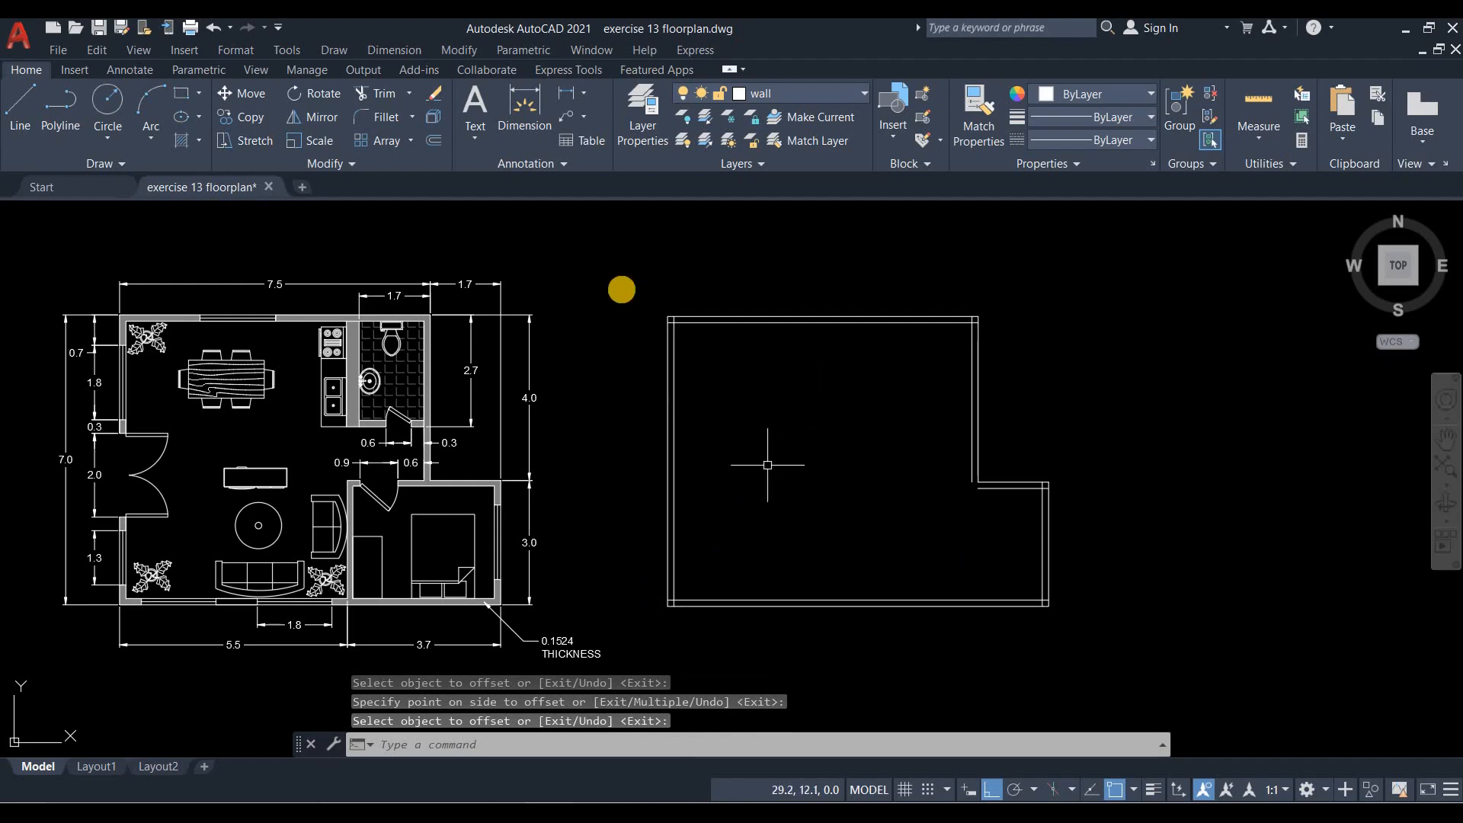
Fillet the inner wall lines with radius 0 at the upper left and upper right corners of the outline.
scroll(708, 307, up, 2)
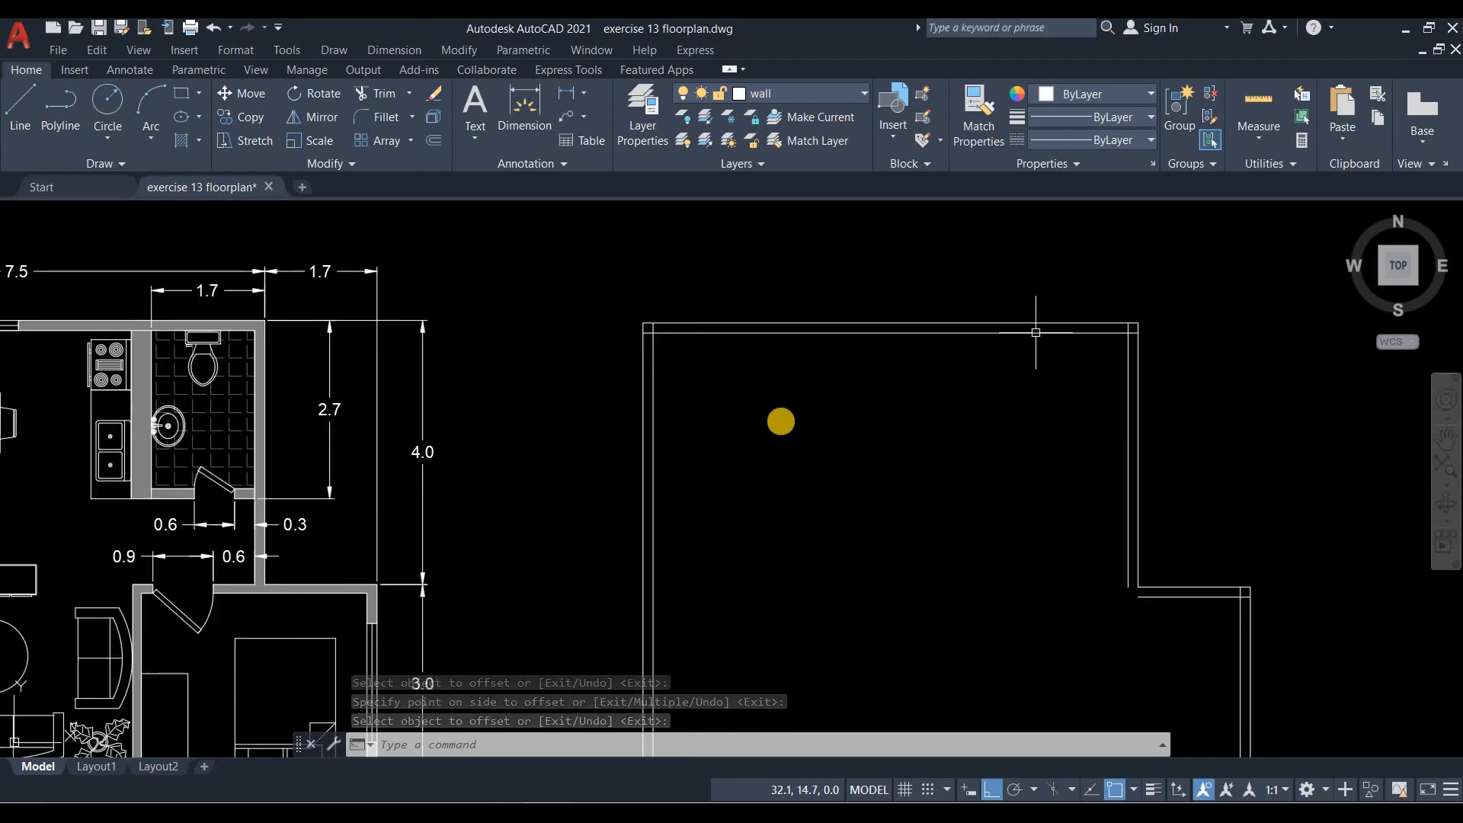
middle_drag(806, 447, 765, 405)
click(388, 116)
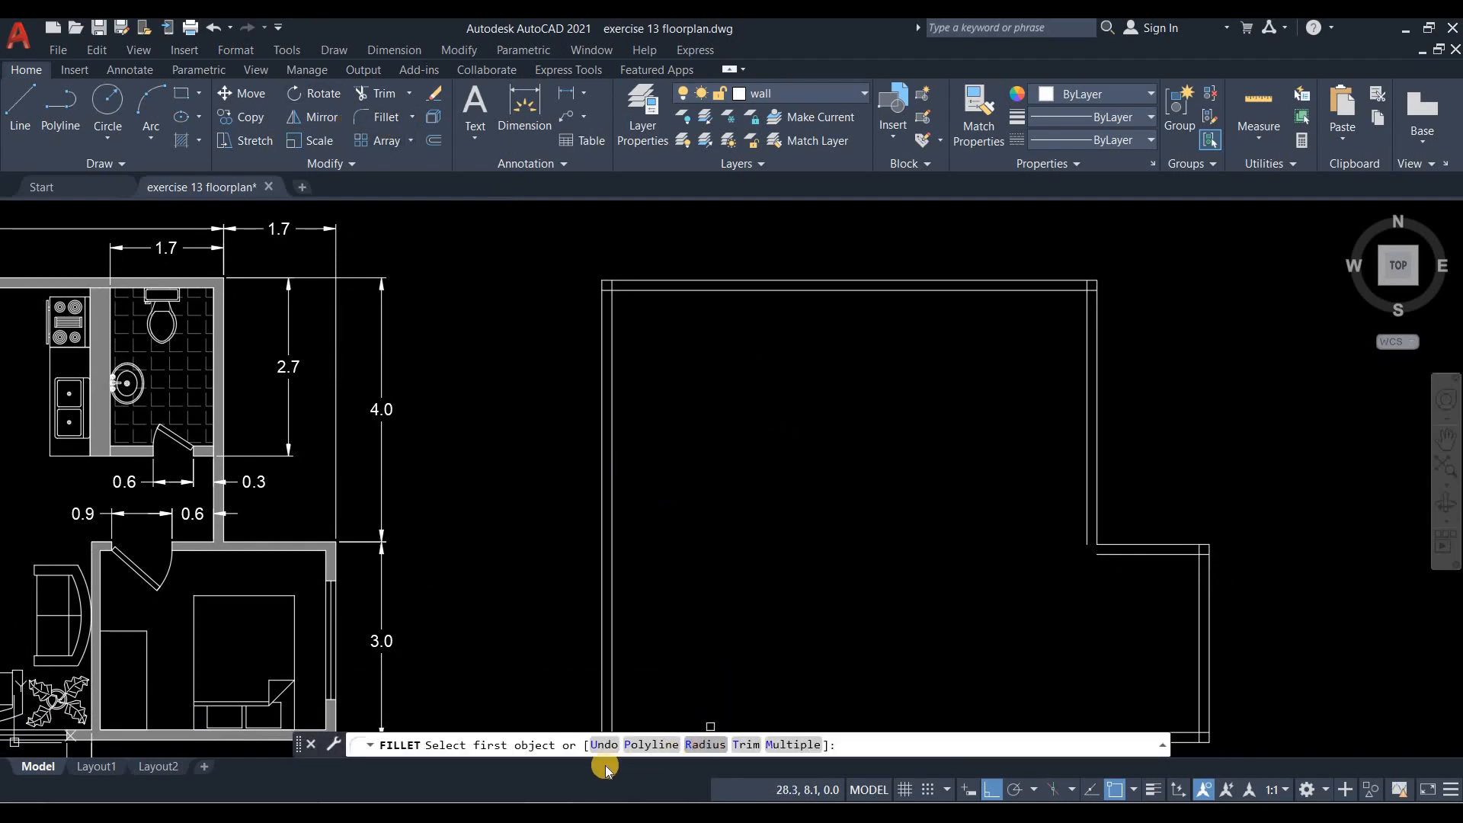
text(r)
key(Return)
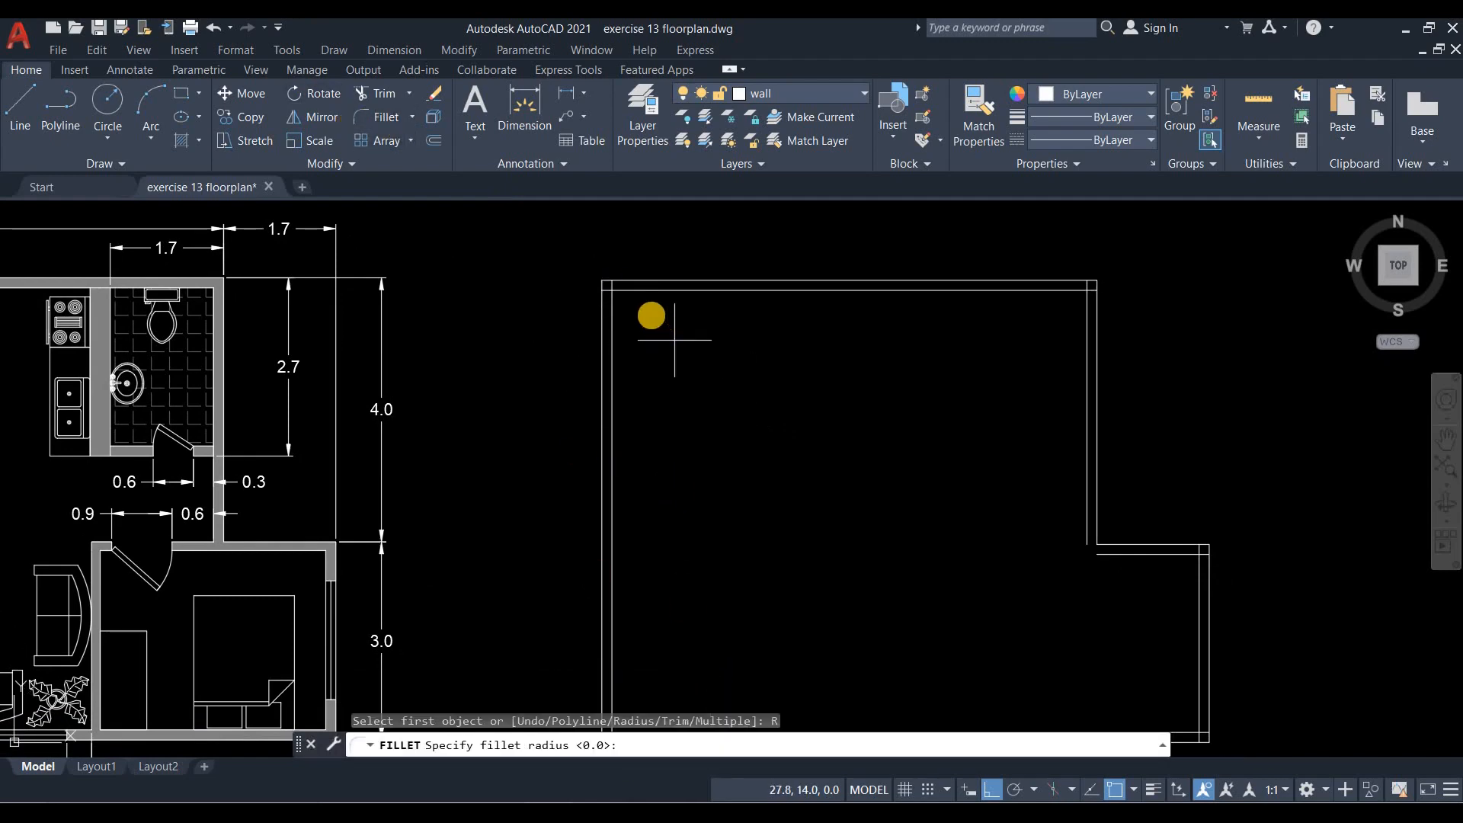
key(Return)
click(625, 290)
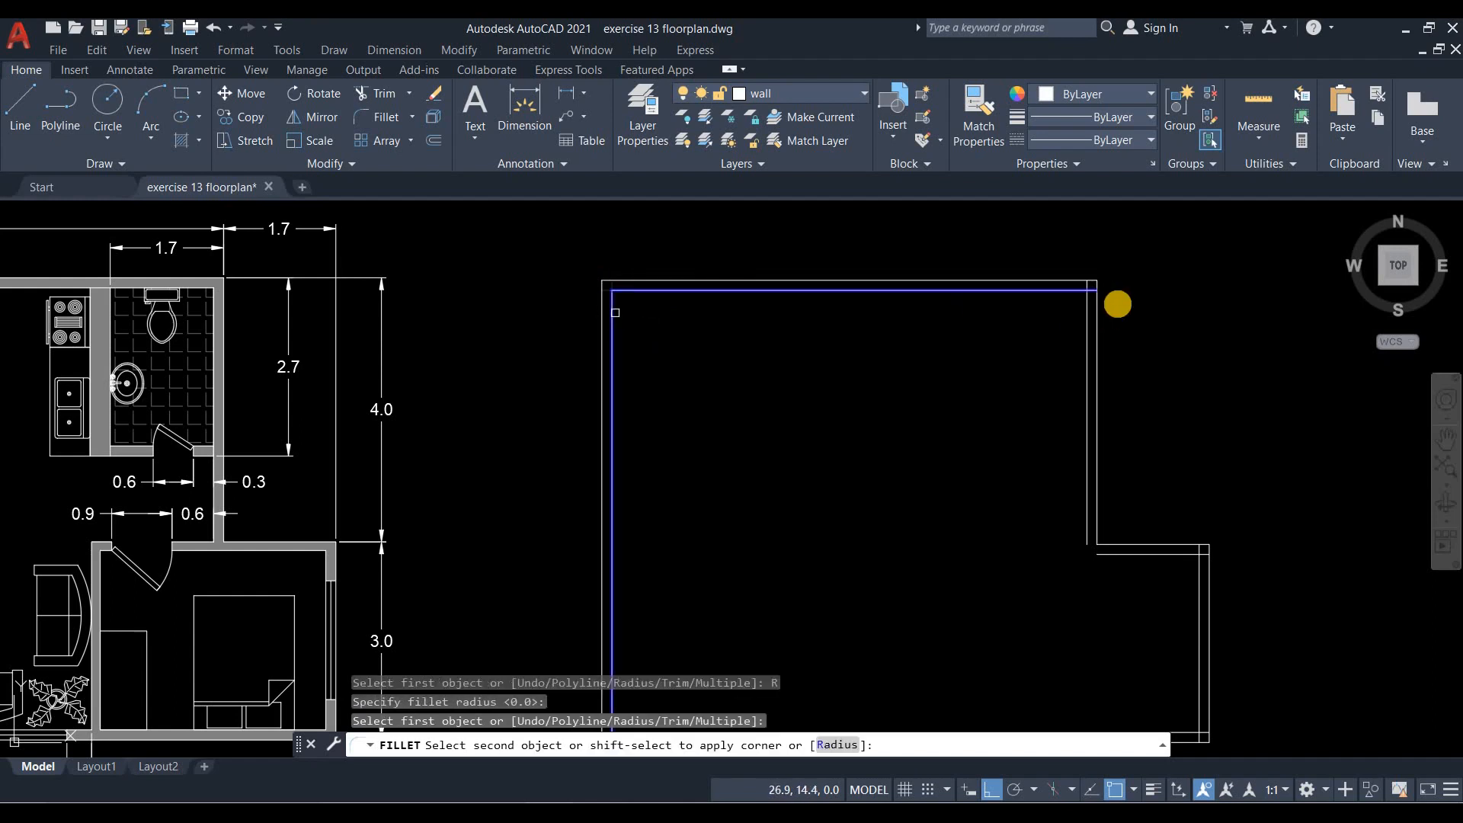
click(1087, 305)
text(f)
key(Return)
click(1076, 292)
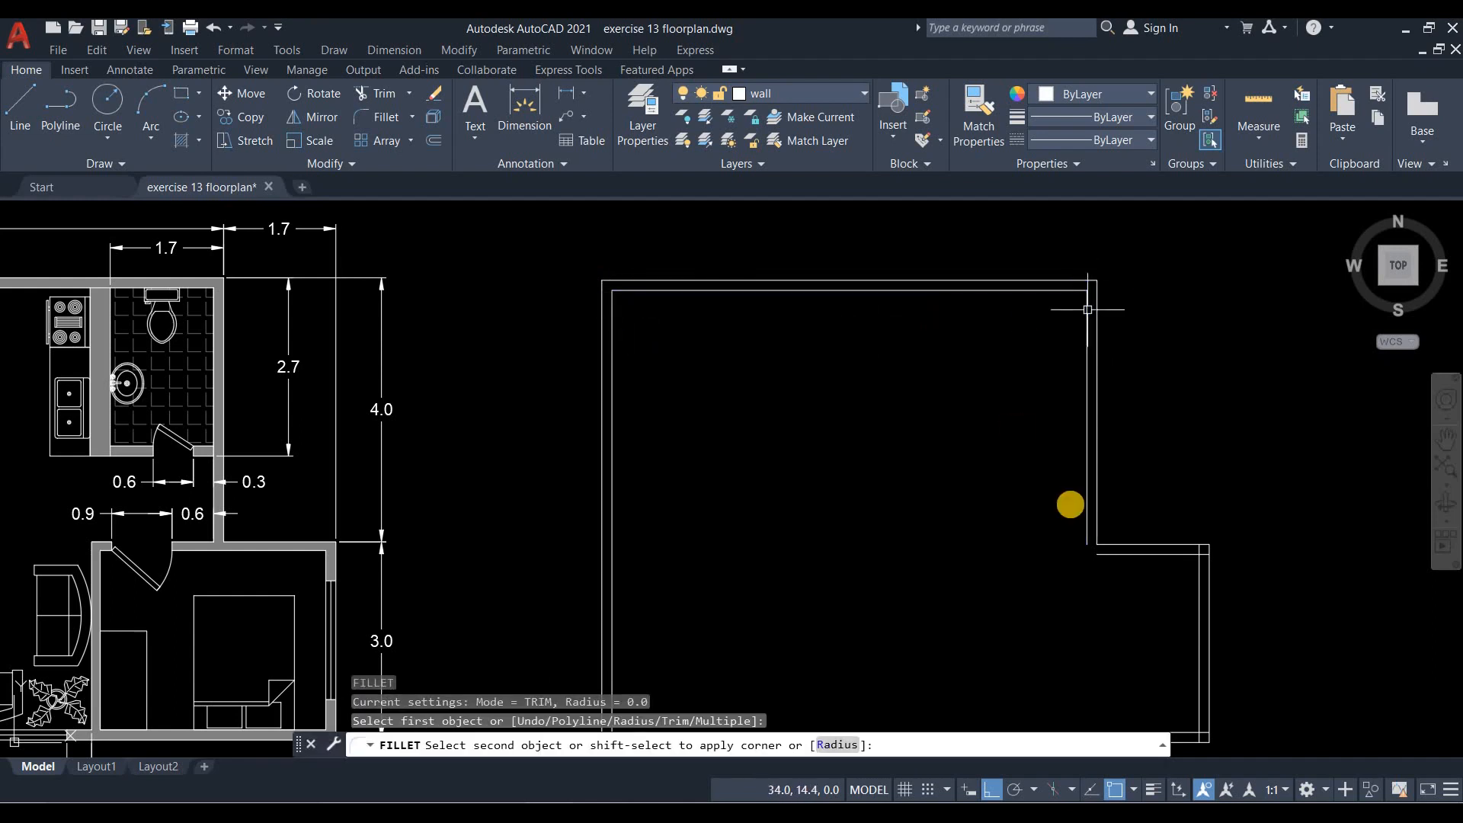
click(1088, 310)
Fillet the inner wall lines into sharp corners at both ends of the short horizontal step wall.
scroll(927, 309, down, 2)
scroll(1067, 458, up, 5)
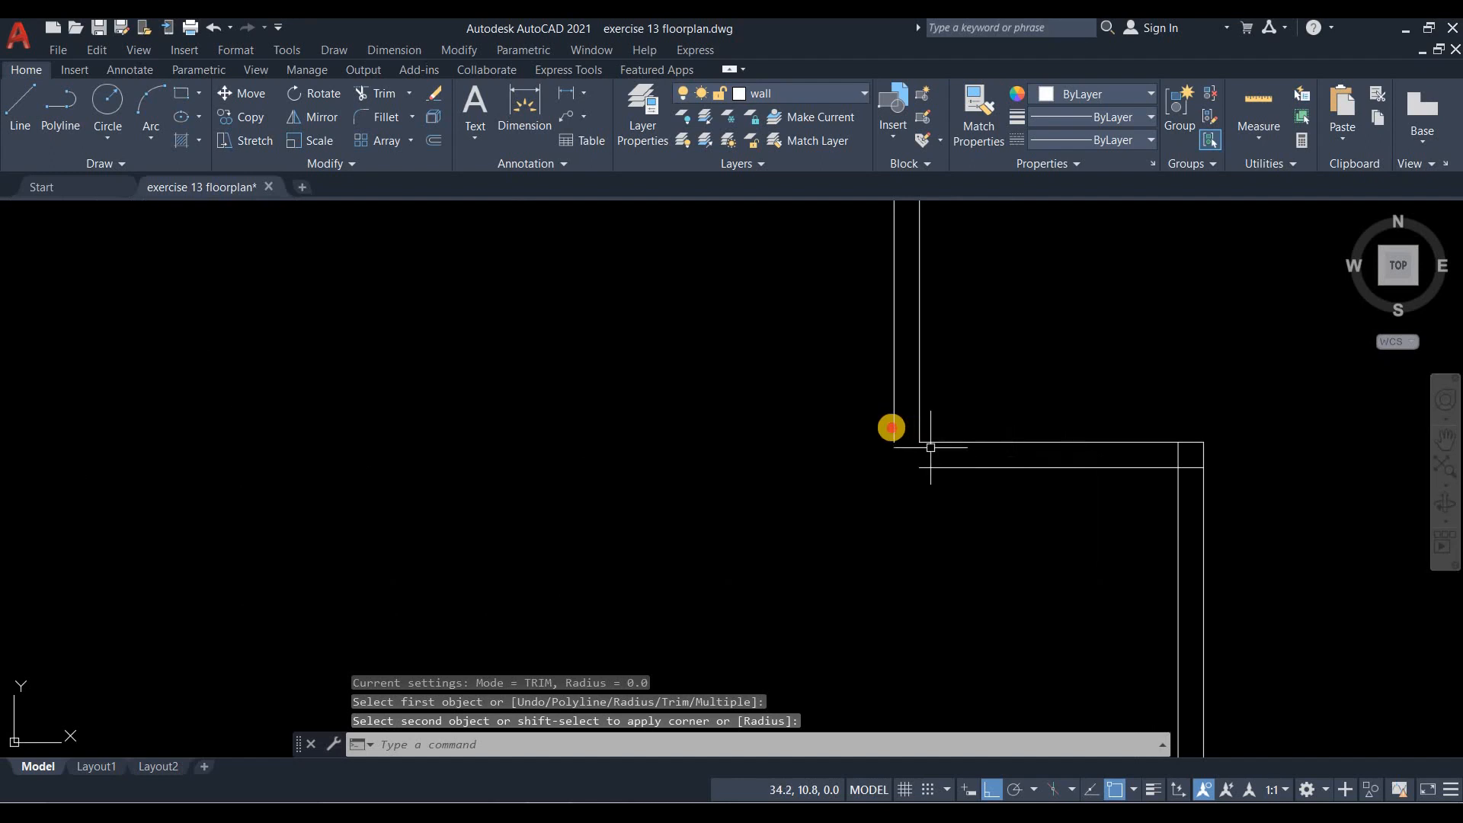
key(Return)
click(894, 425)
click(934, 467)
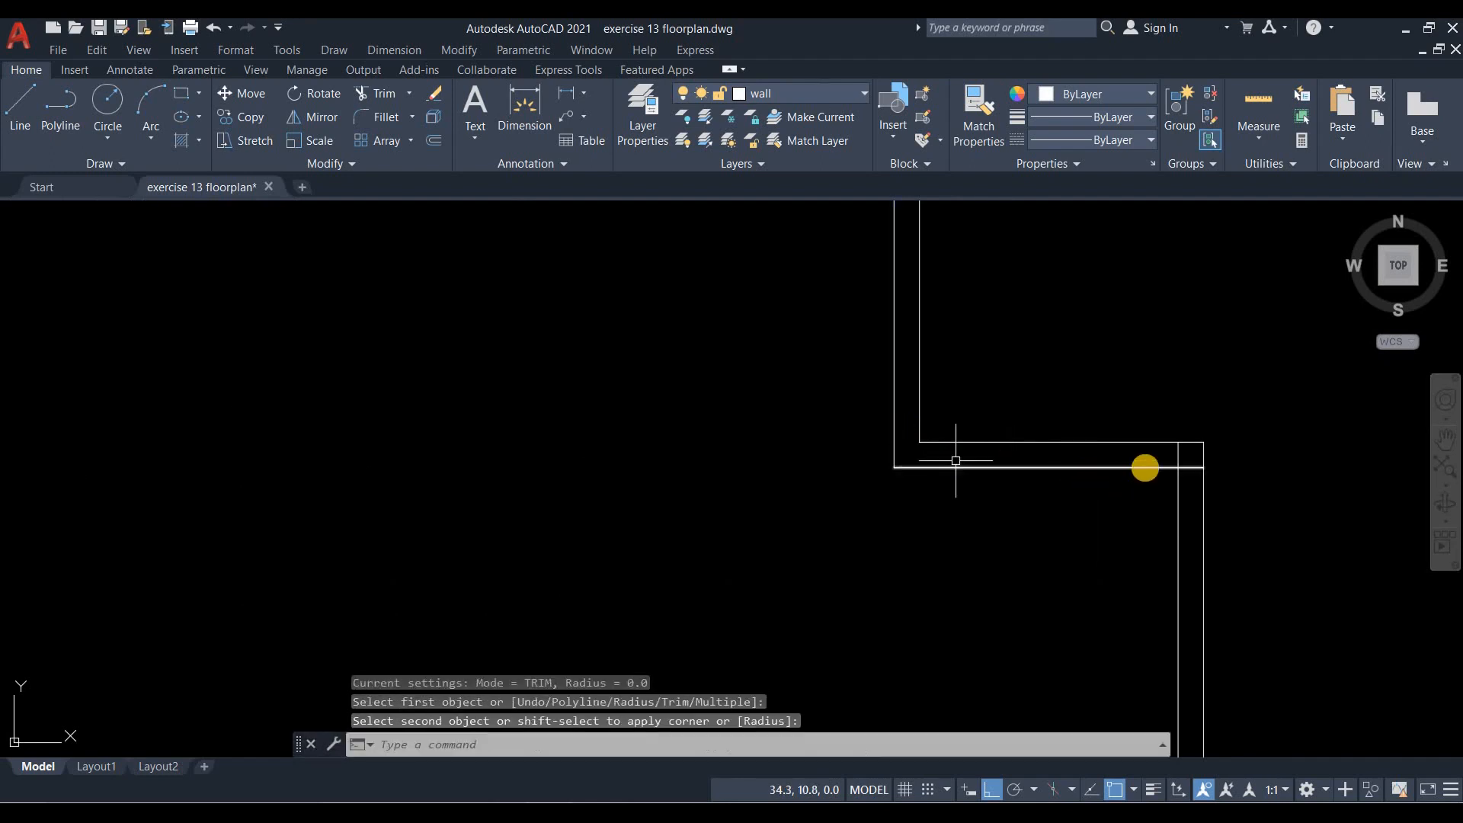
key(Return)
click(1143, 467)
Fillet the inner wall lines into sharp corners at the lower right and lower left of the outline.
scroll(1085, 545, down, 4)
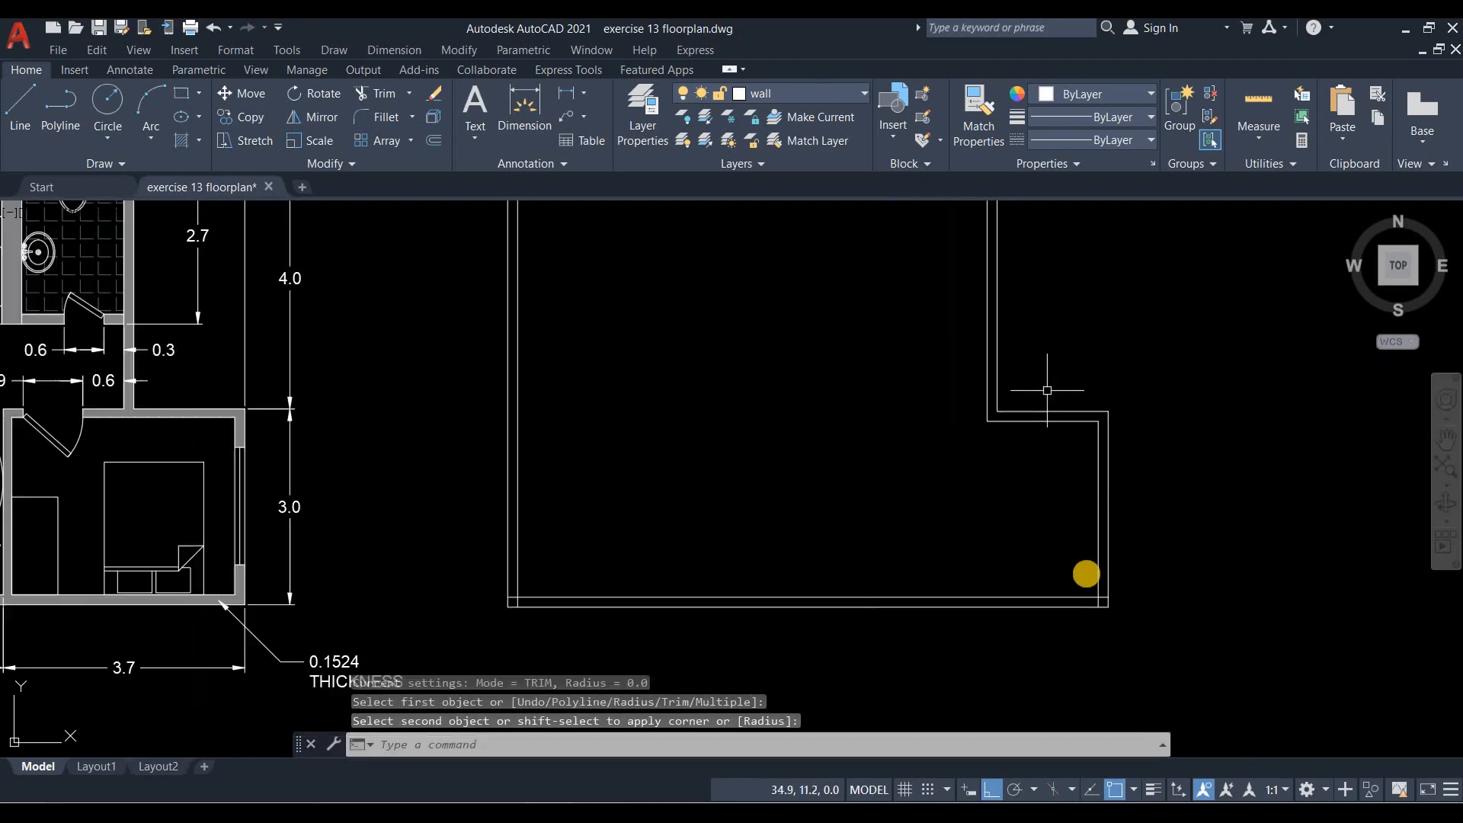
scroll(1072, 523, up, 4)
click(1071, 526)
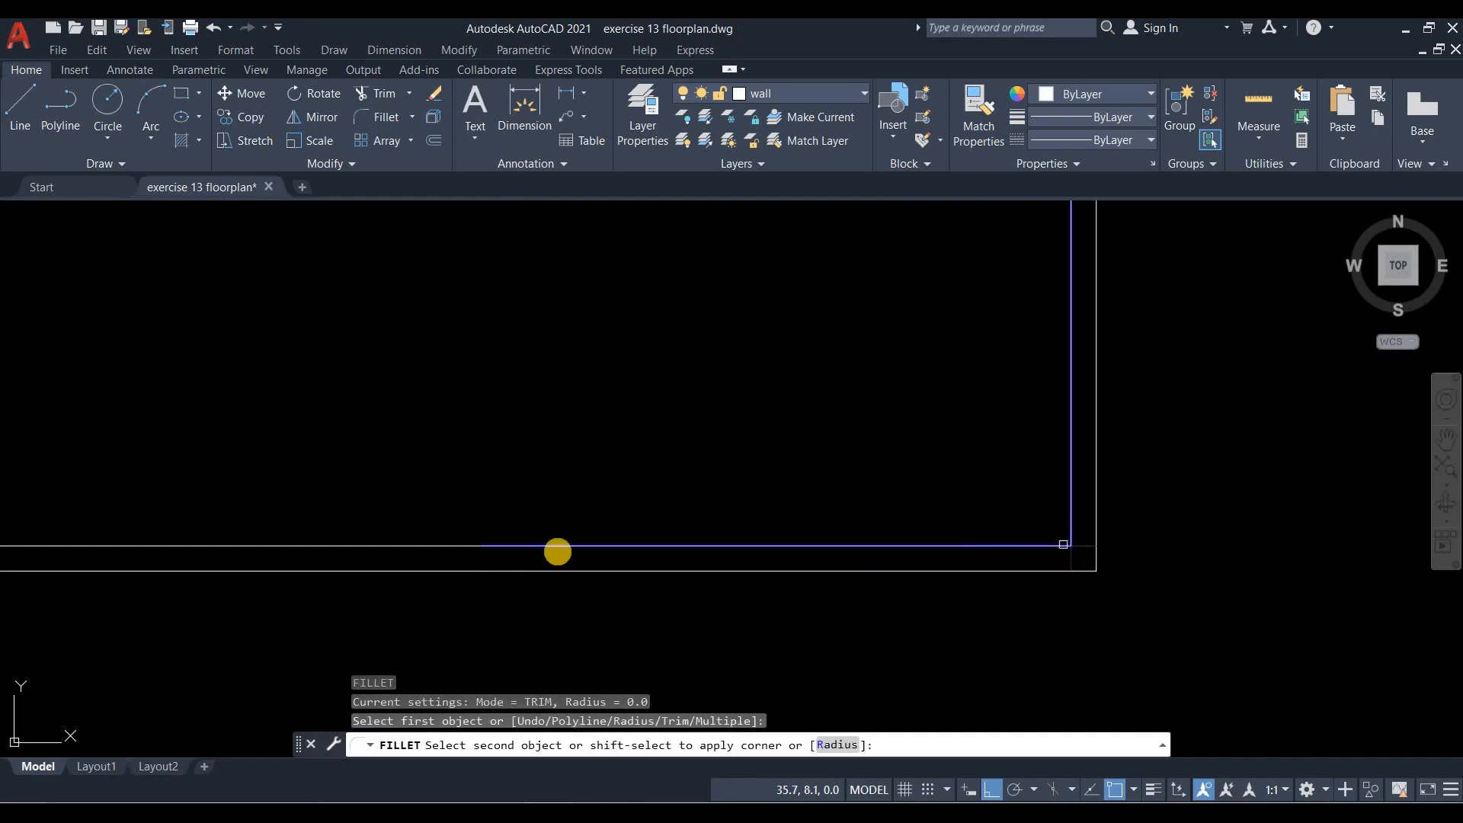
scroll(1063, 543, down, 5)
scroll(524, 552, up, 3)
key(Return)
click(507, 553)
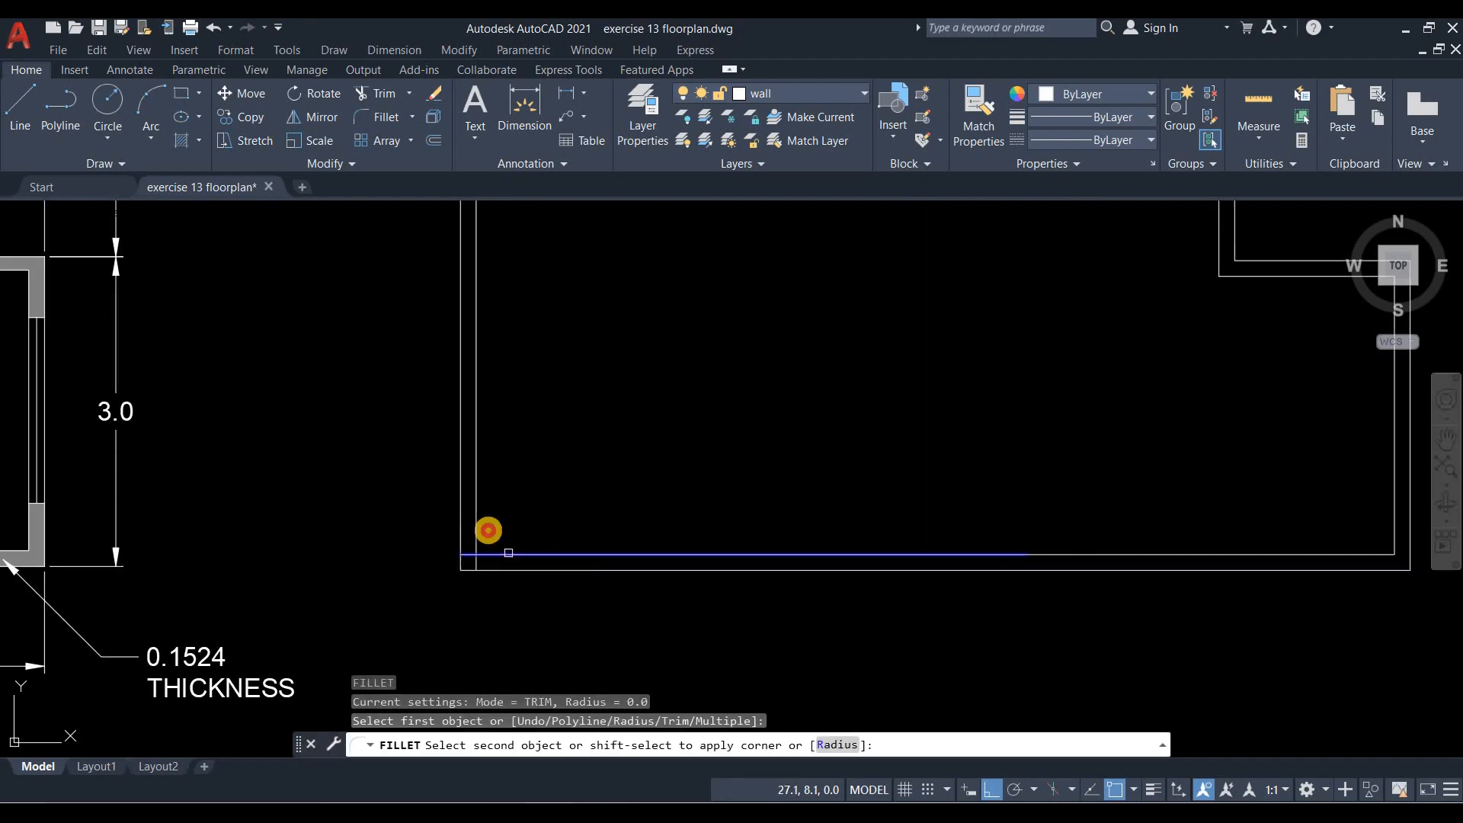
click(477, 528)
scroll(657, 575, down, 4)
middle_drag(702, 427, 763, 447)
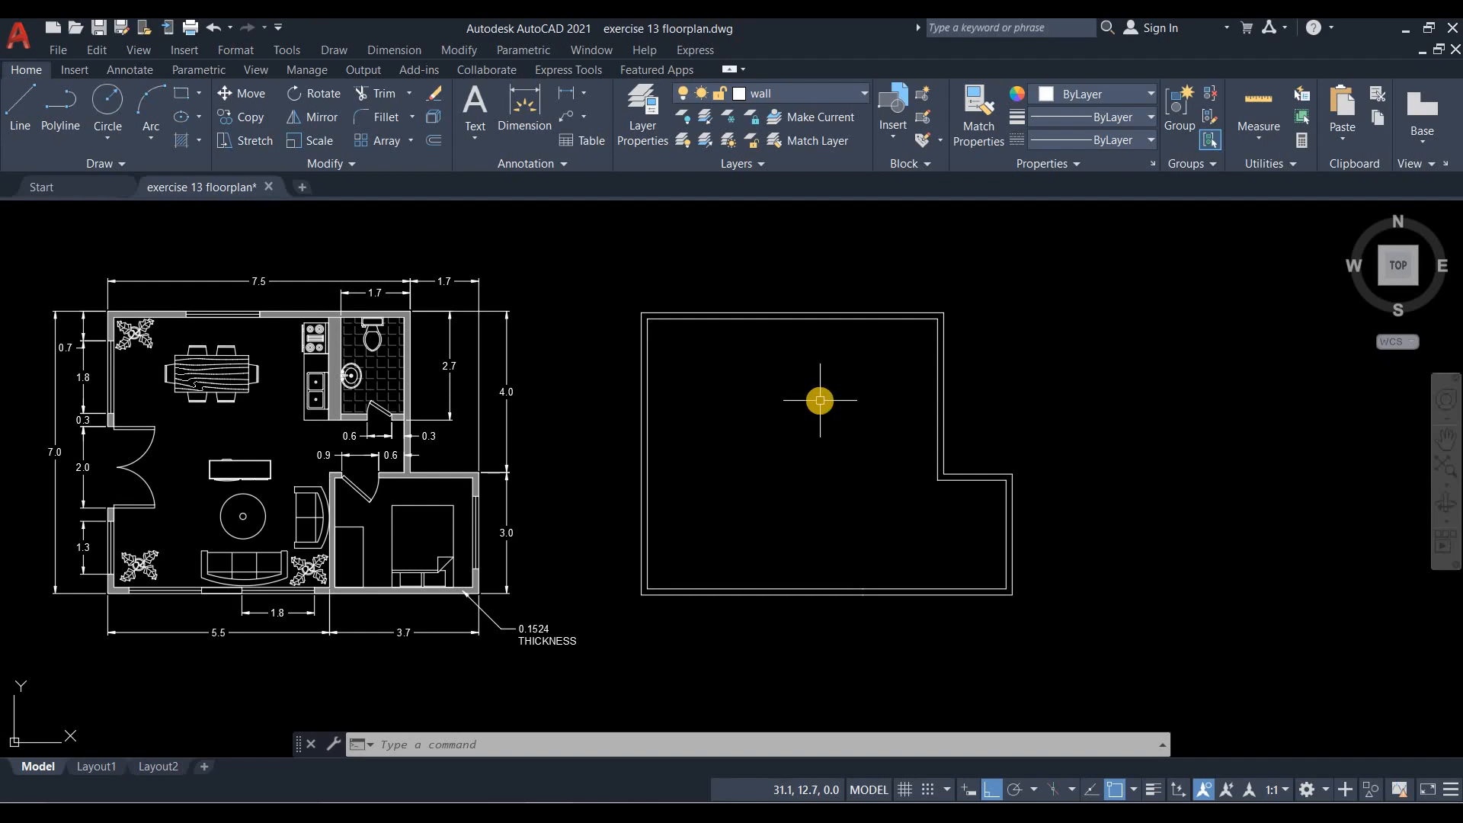
Offset the upper right outer wall line 1.7 to the left to place the bathroom's left partition line.
scroll(820, 400, up, 2)
middle_drag(820, 400, 903, 409)
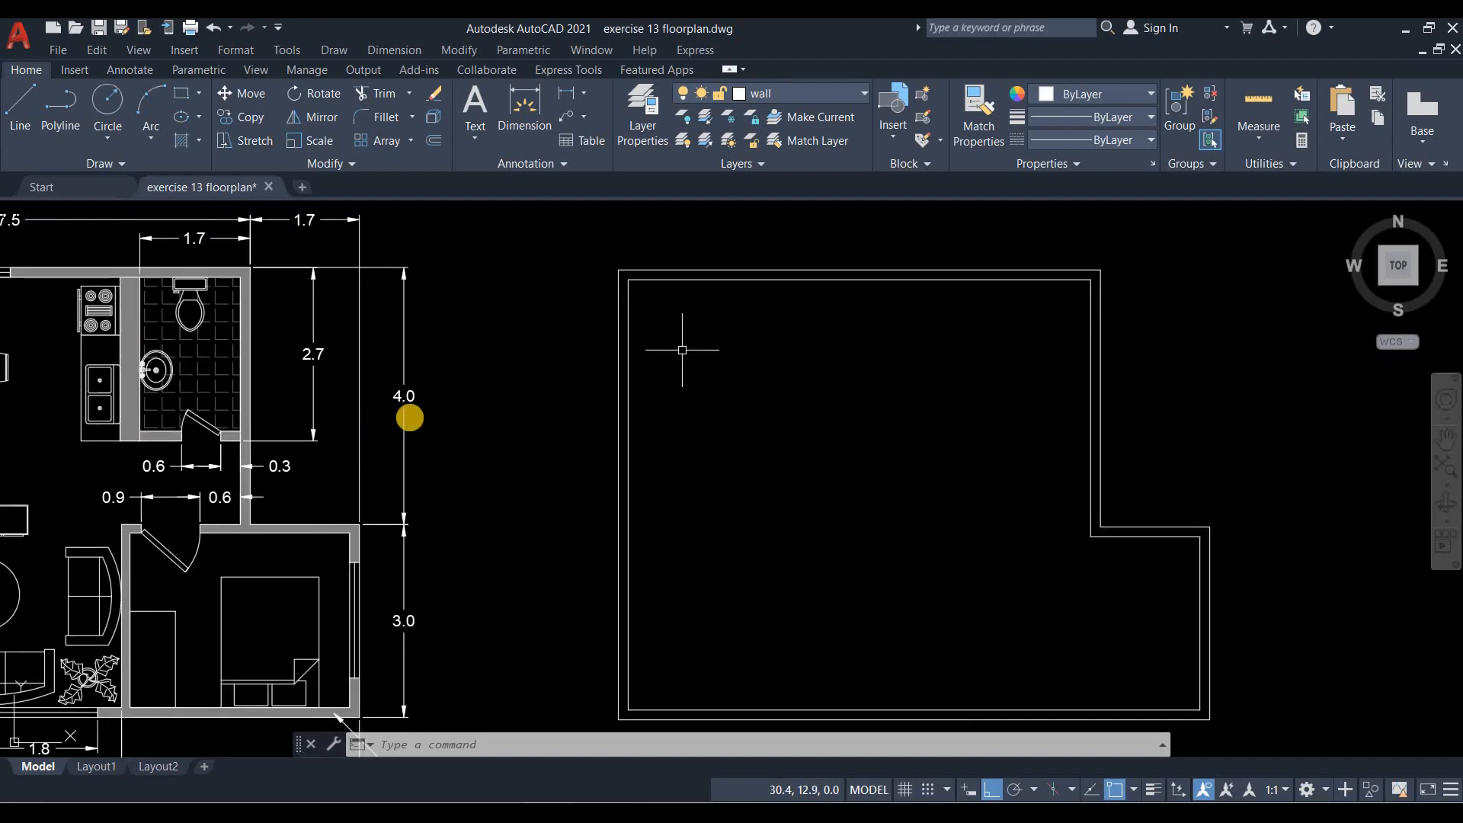
middle_drag(364, 229, 436, 213)
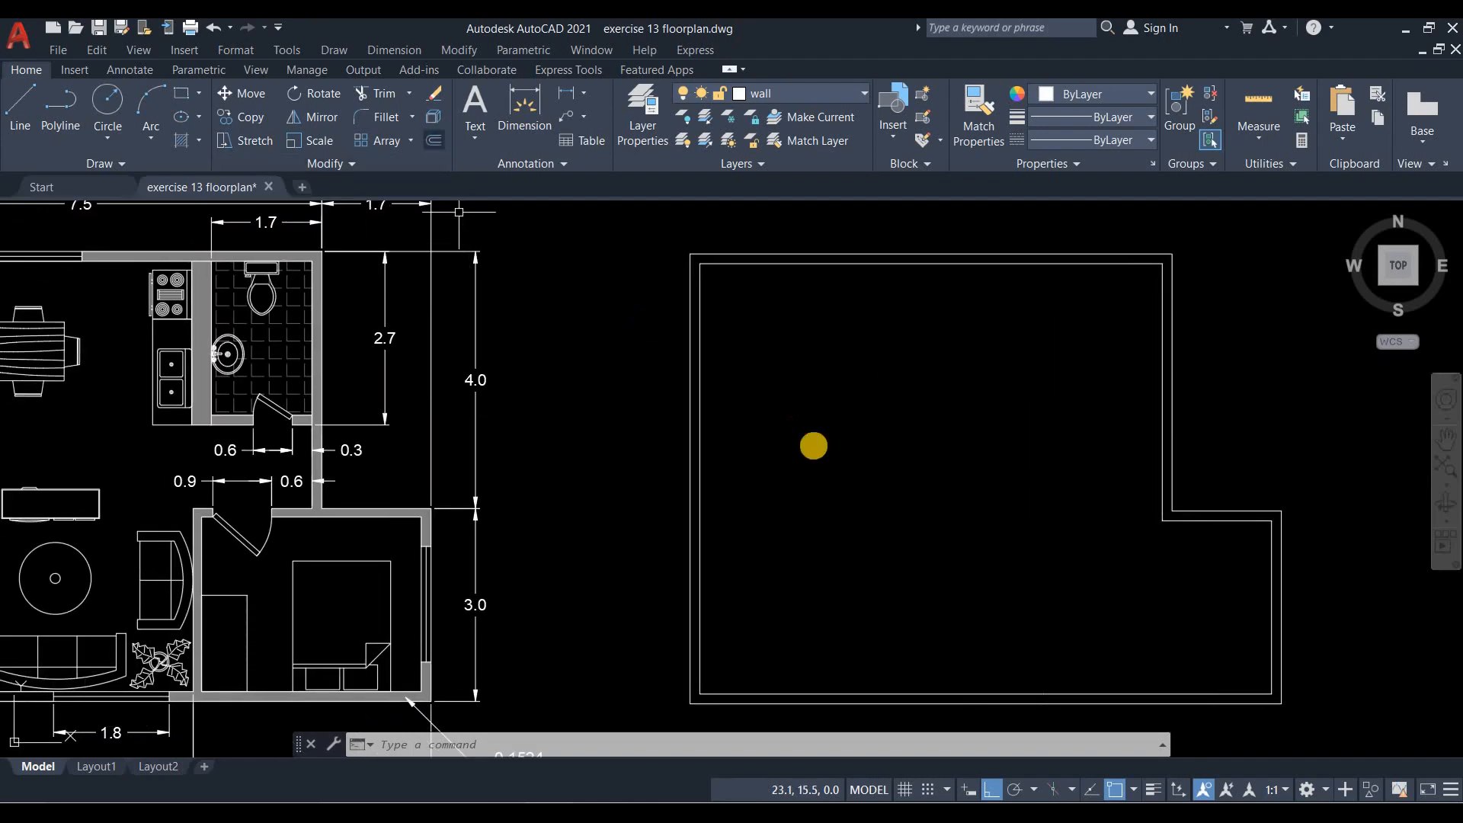
click(433, 140)
middle_drag(815, 445, 804, 462)
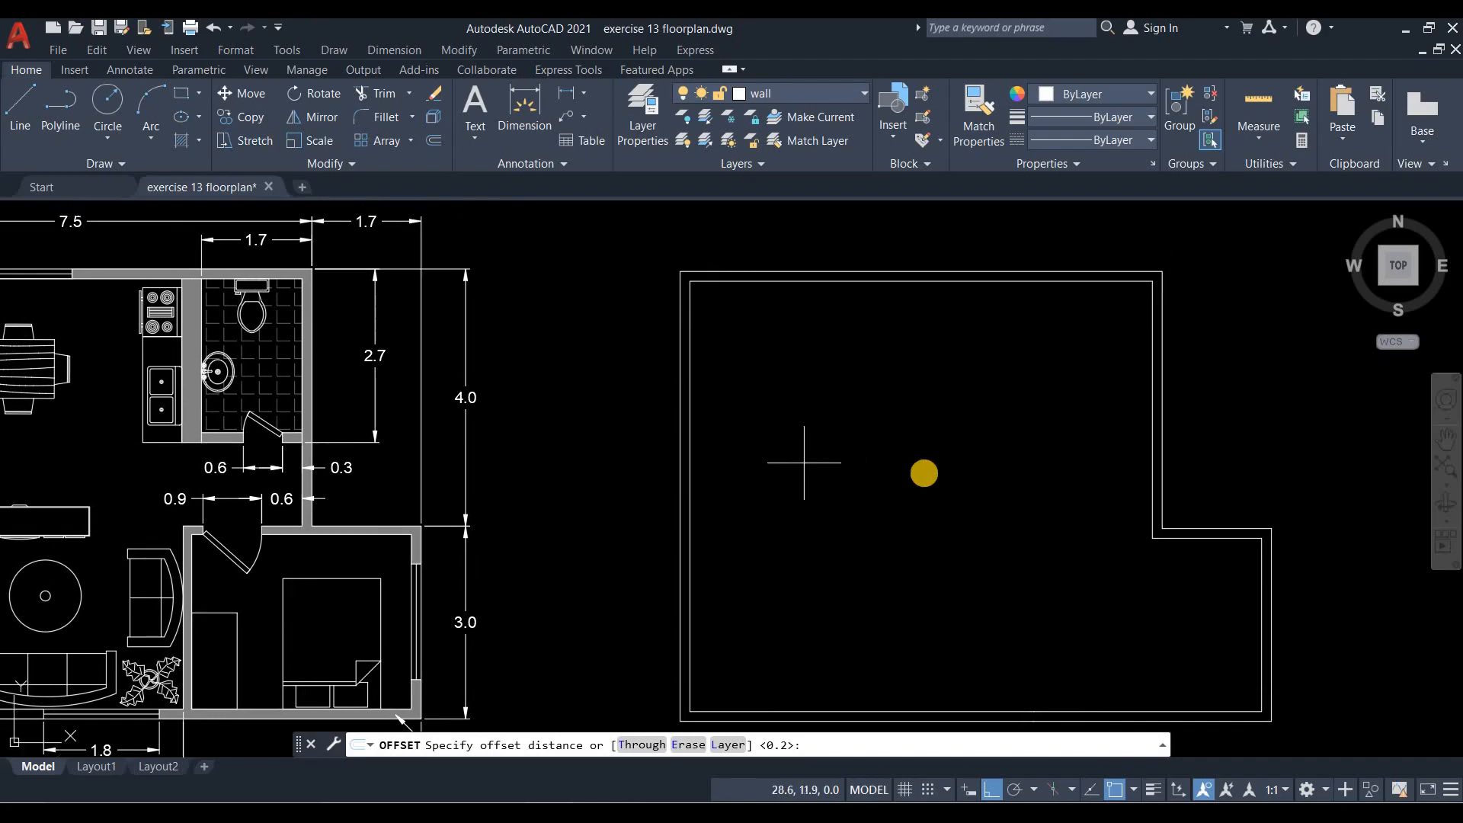
text(1.7)
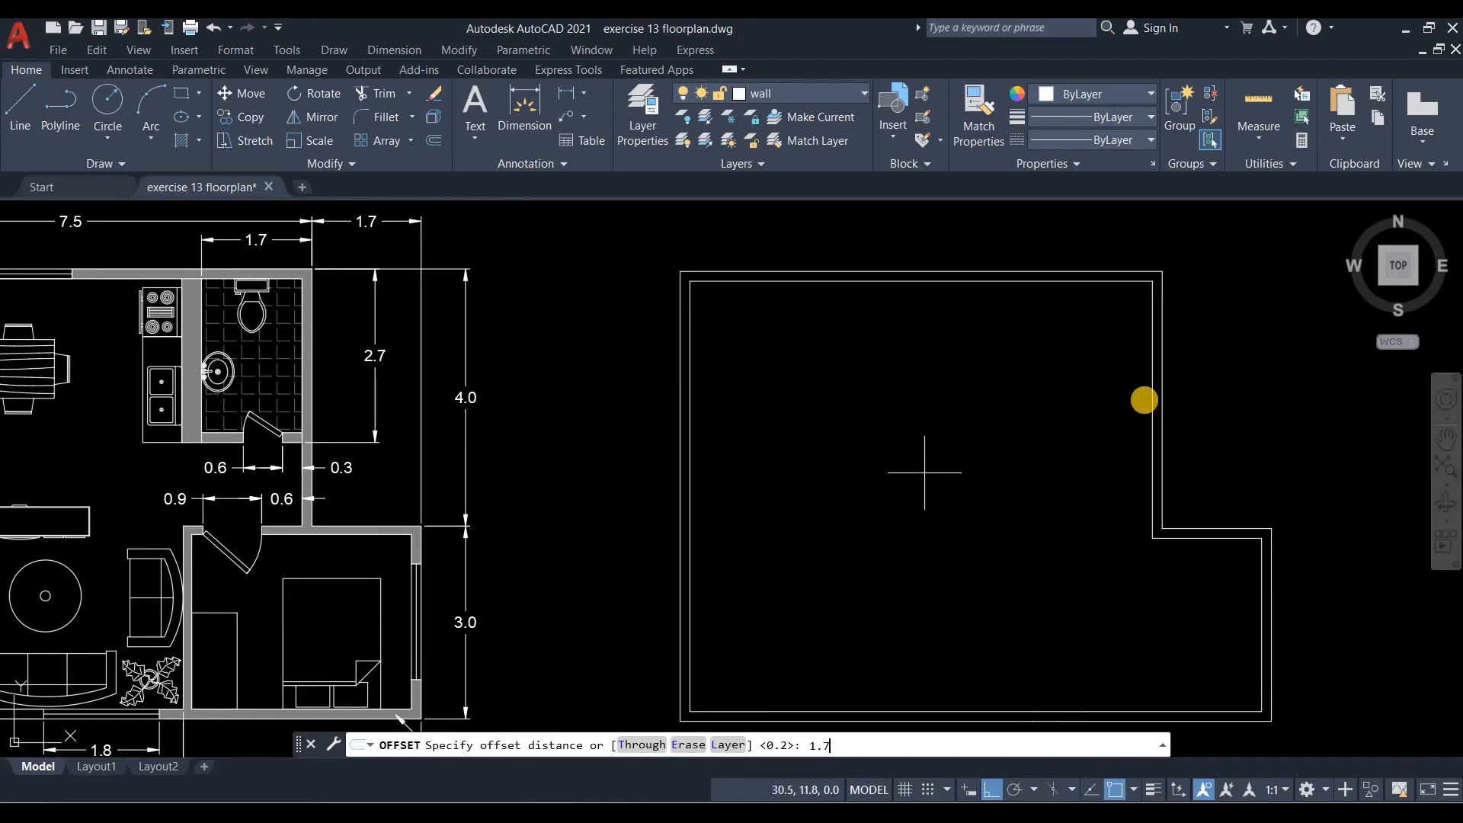
key(Return)
click(1162, 414)
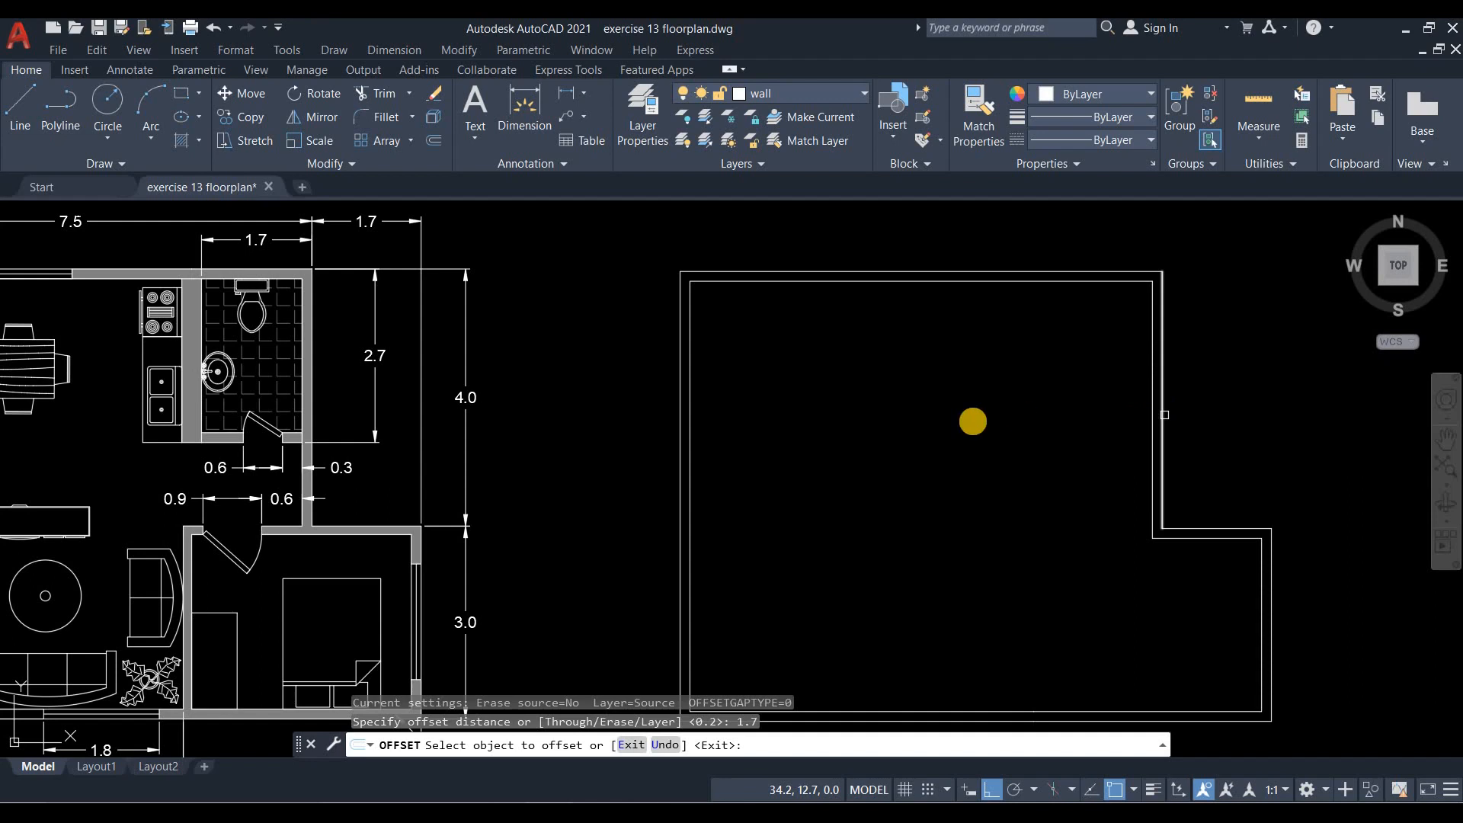
click(973, 420)
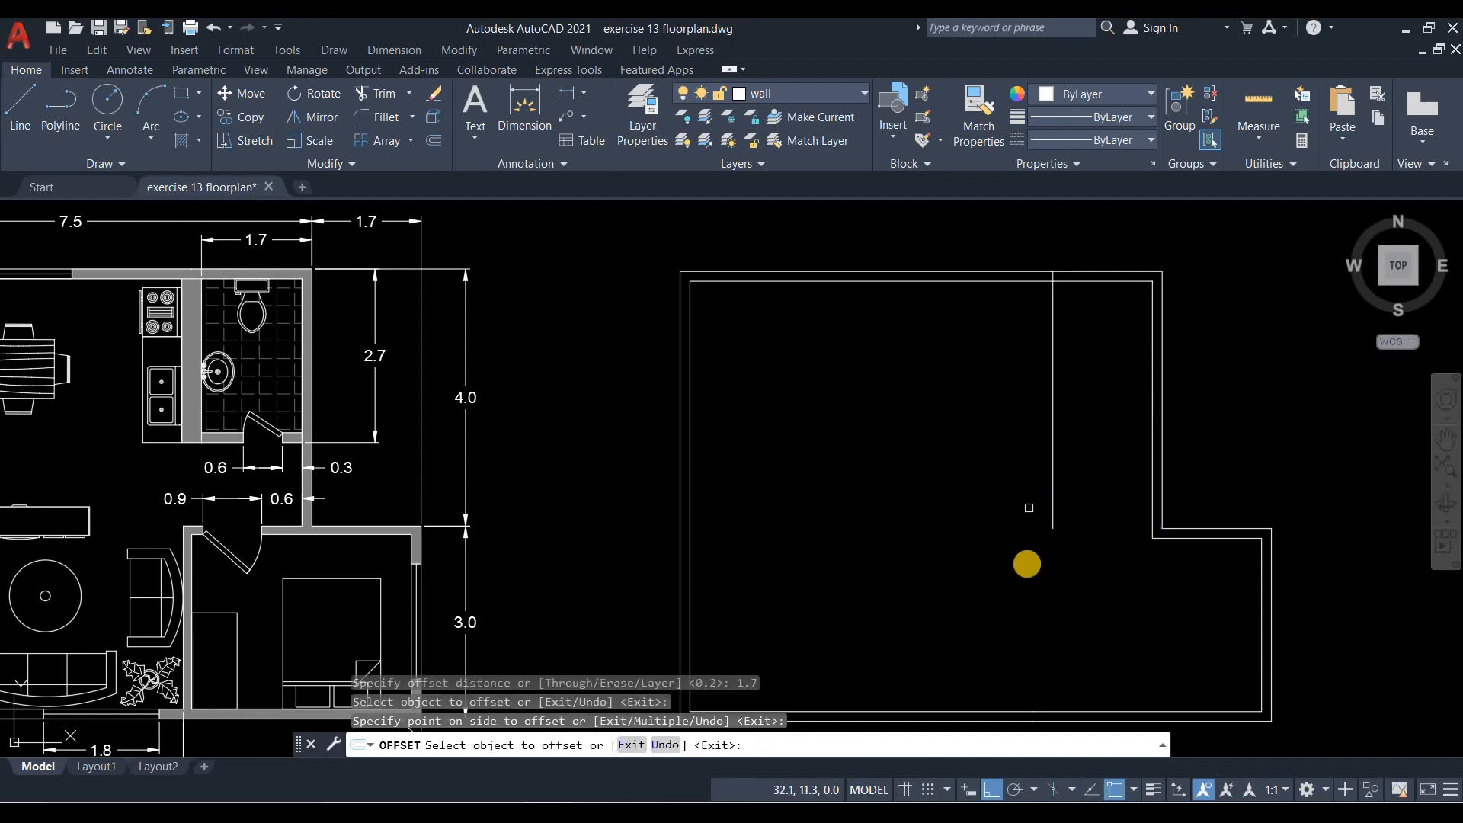
key(Return)
Offset the lower right bottom outer wall line 3.0 upward to place the bedroom's top line.
middle_drag(1043, 587, 1005, 518)
key(Return)
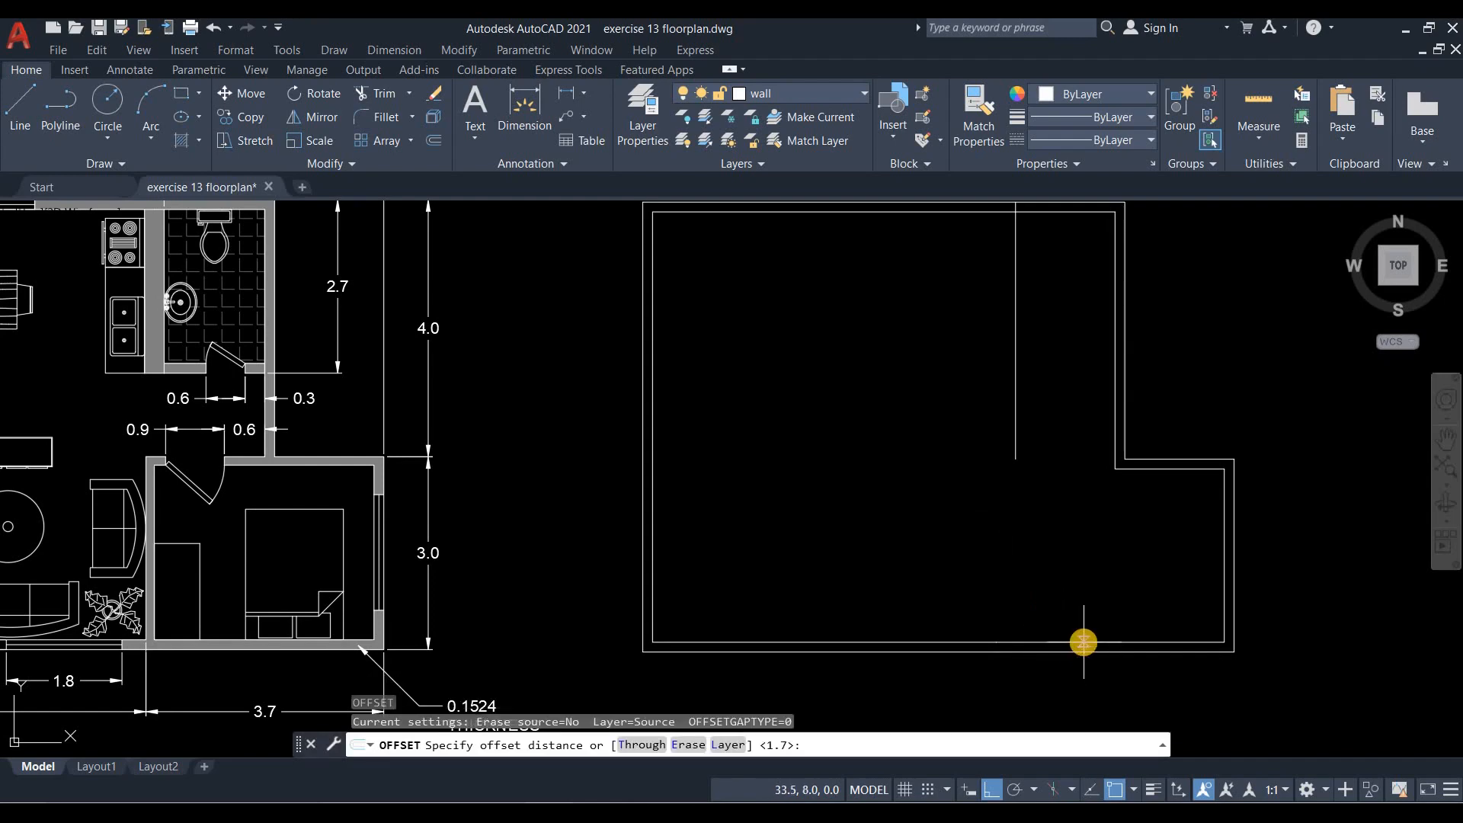
text(3.0)
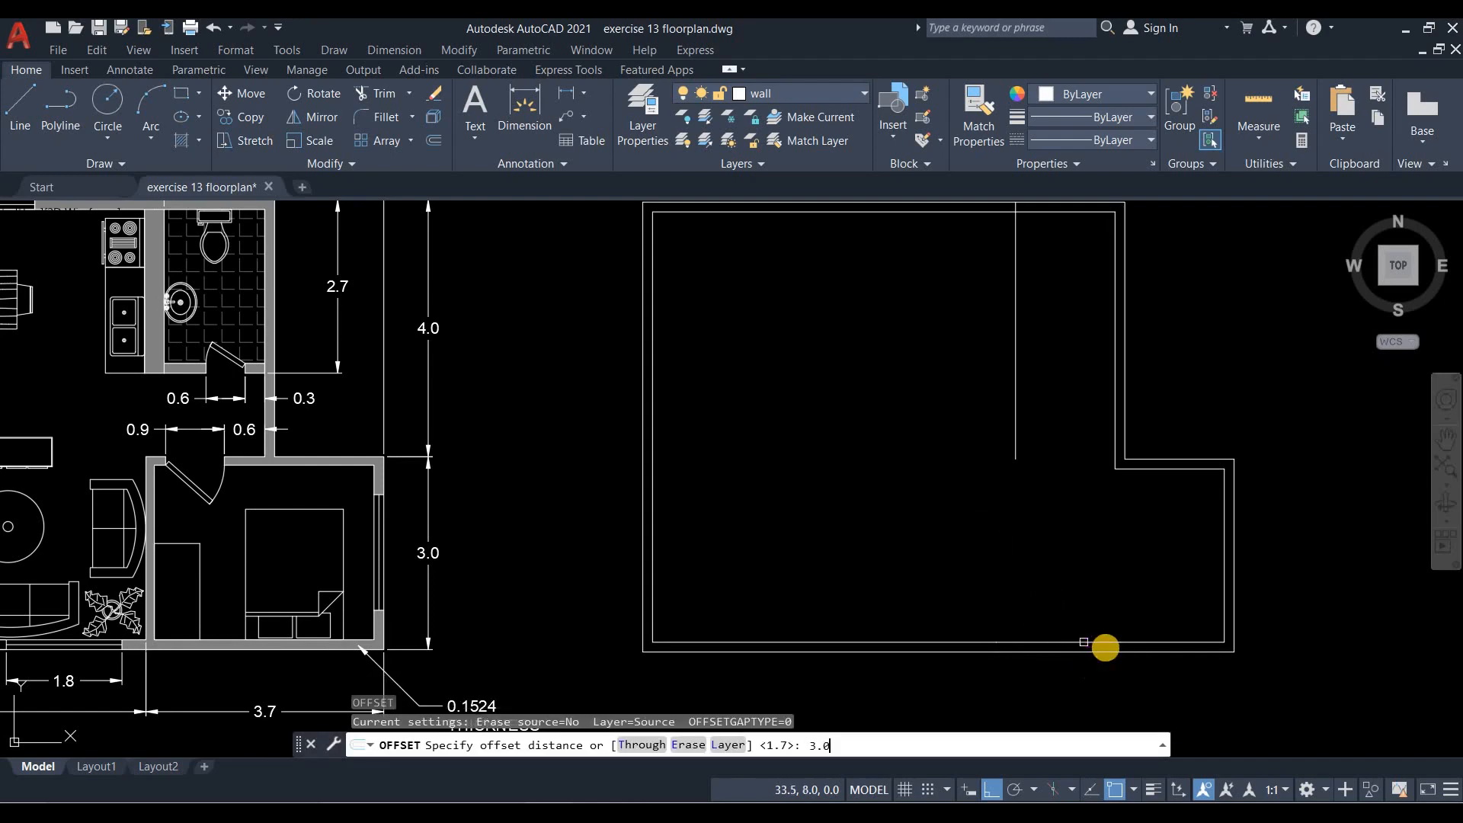
key(Return)
click(1106, 650)
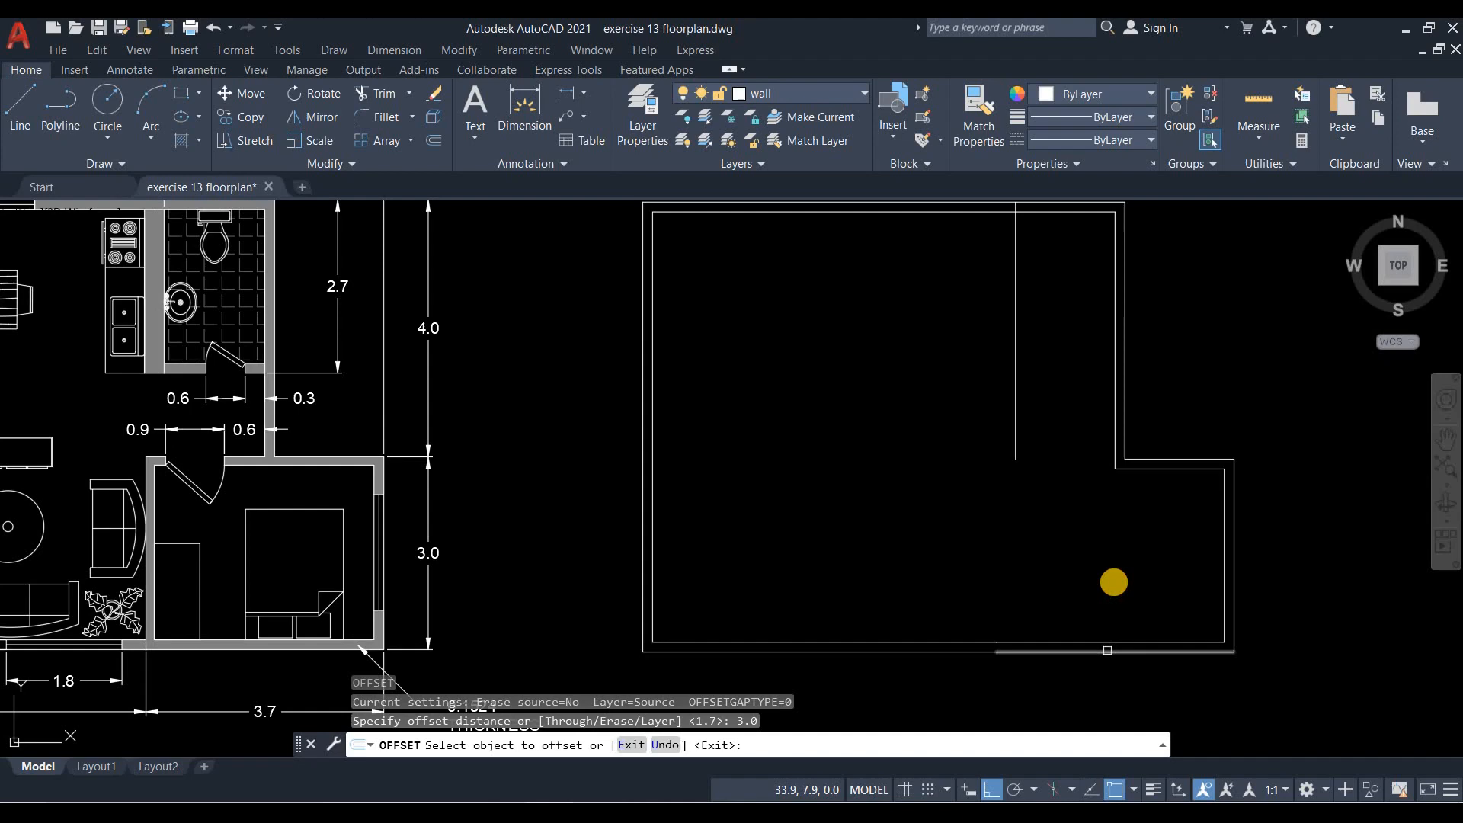
click(1113, 577)
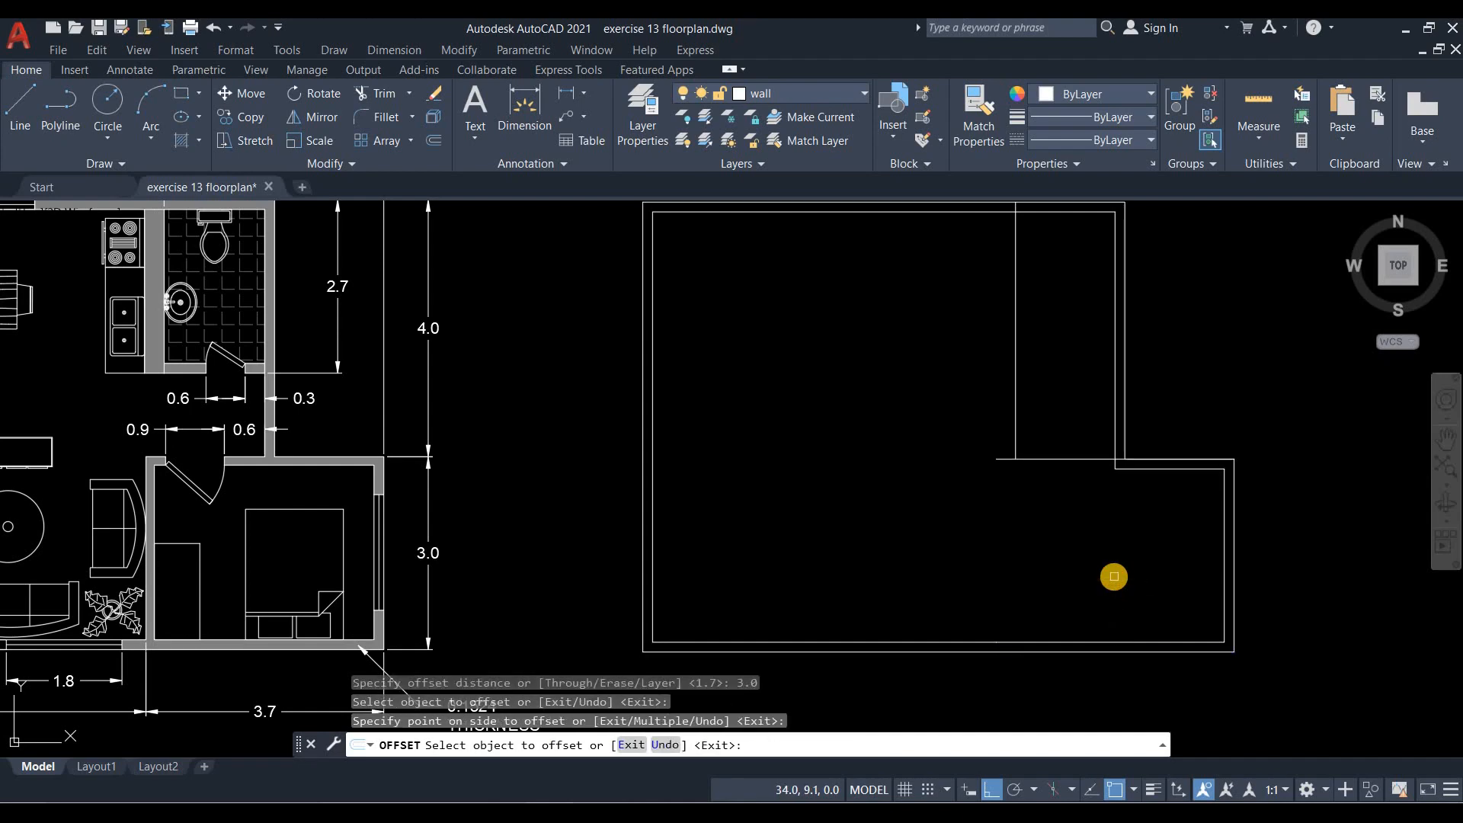
key(Return)
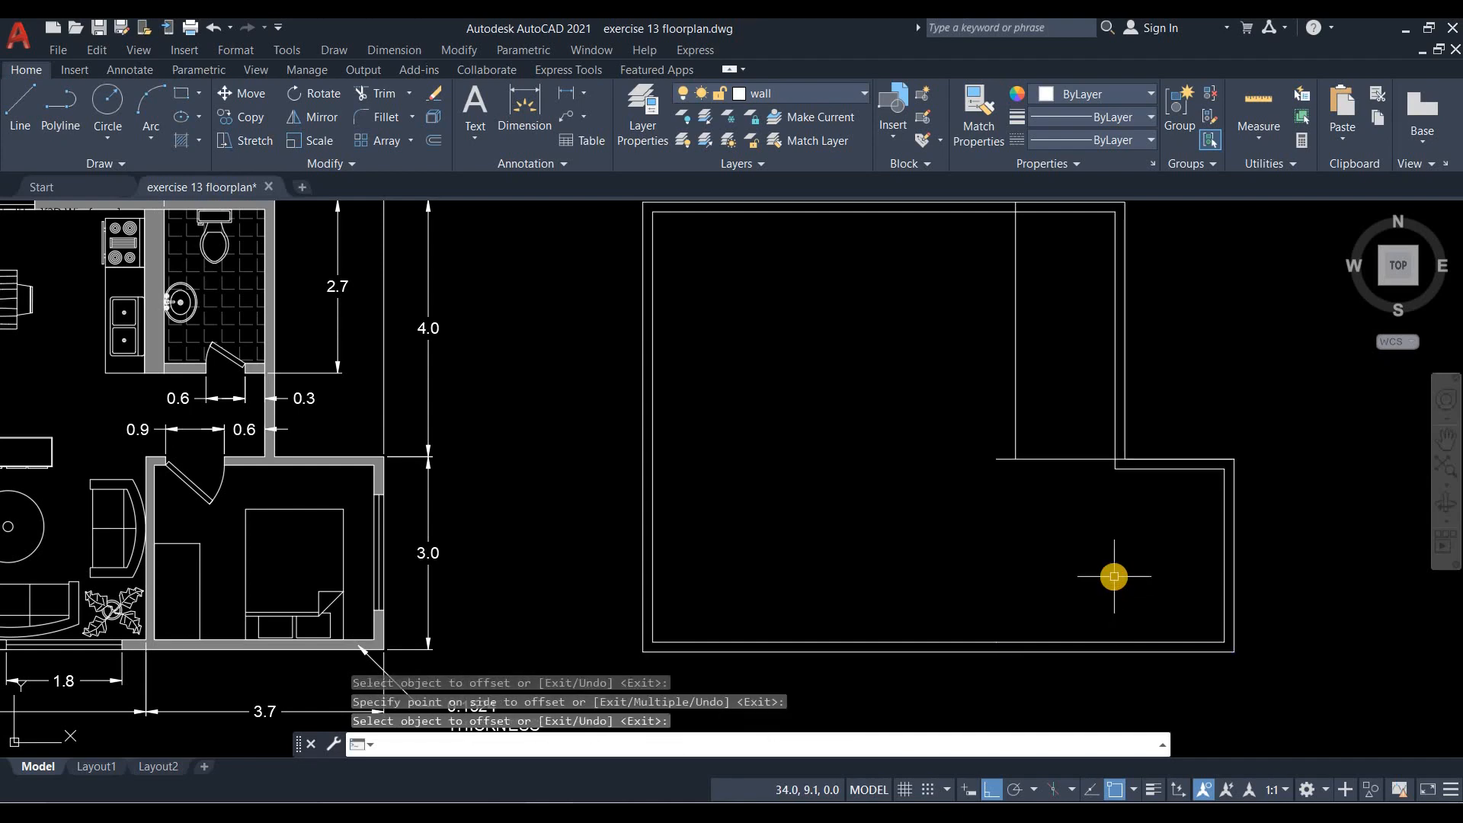
Offset the lower right outer wall line 3.7 to the left to place the bedroom's left partition line.
key(Return)
text(3)
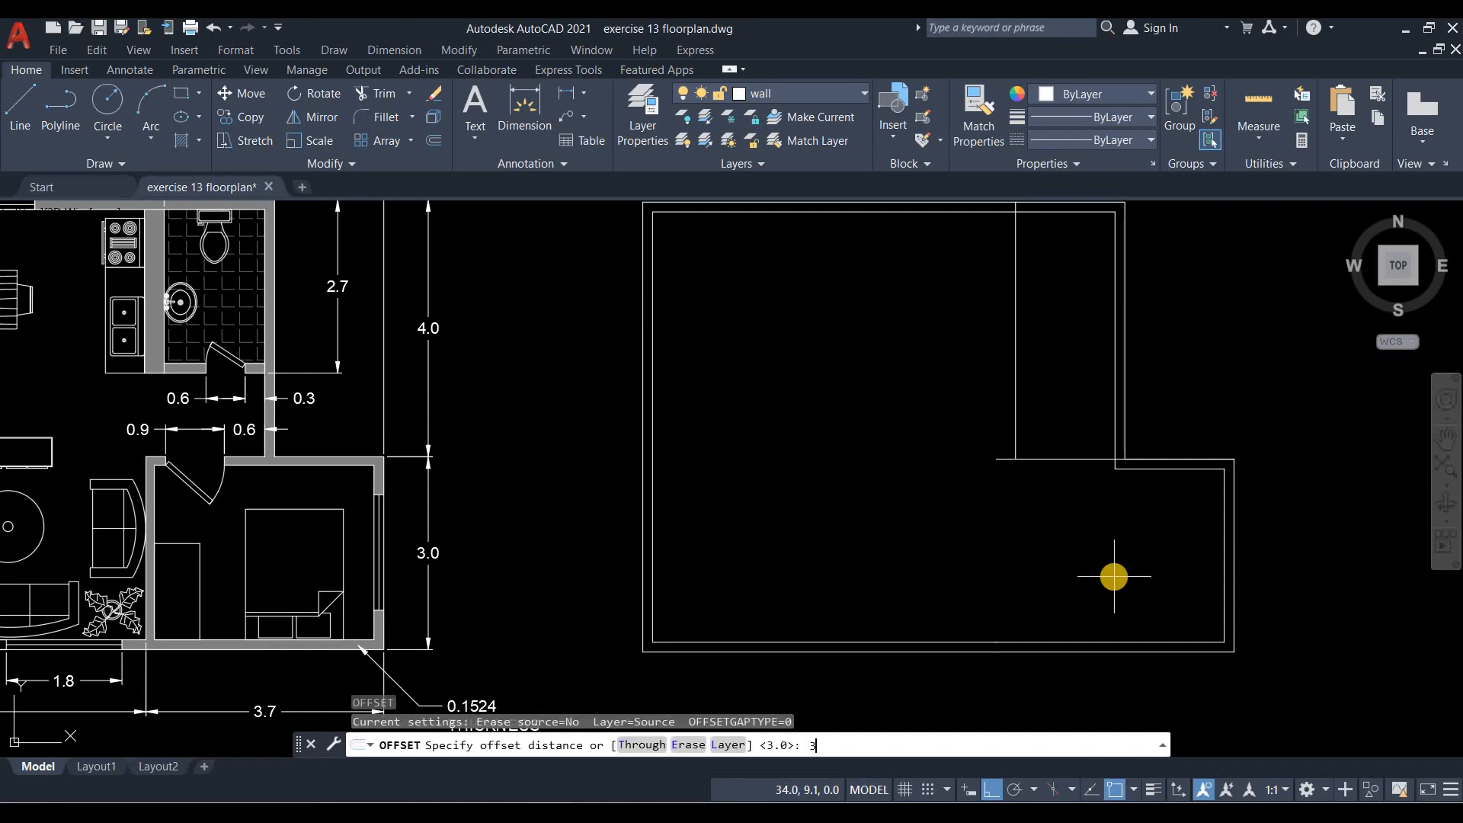
text(.7)
key(Return)
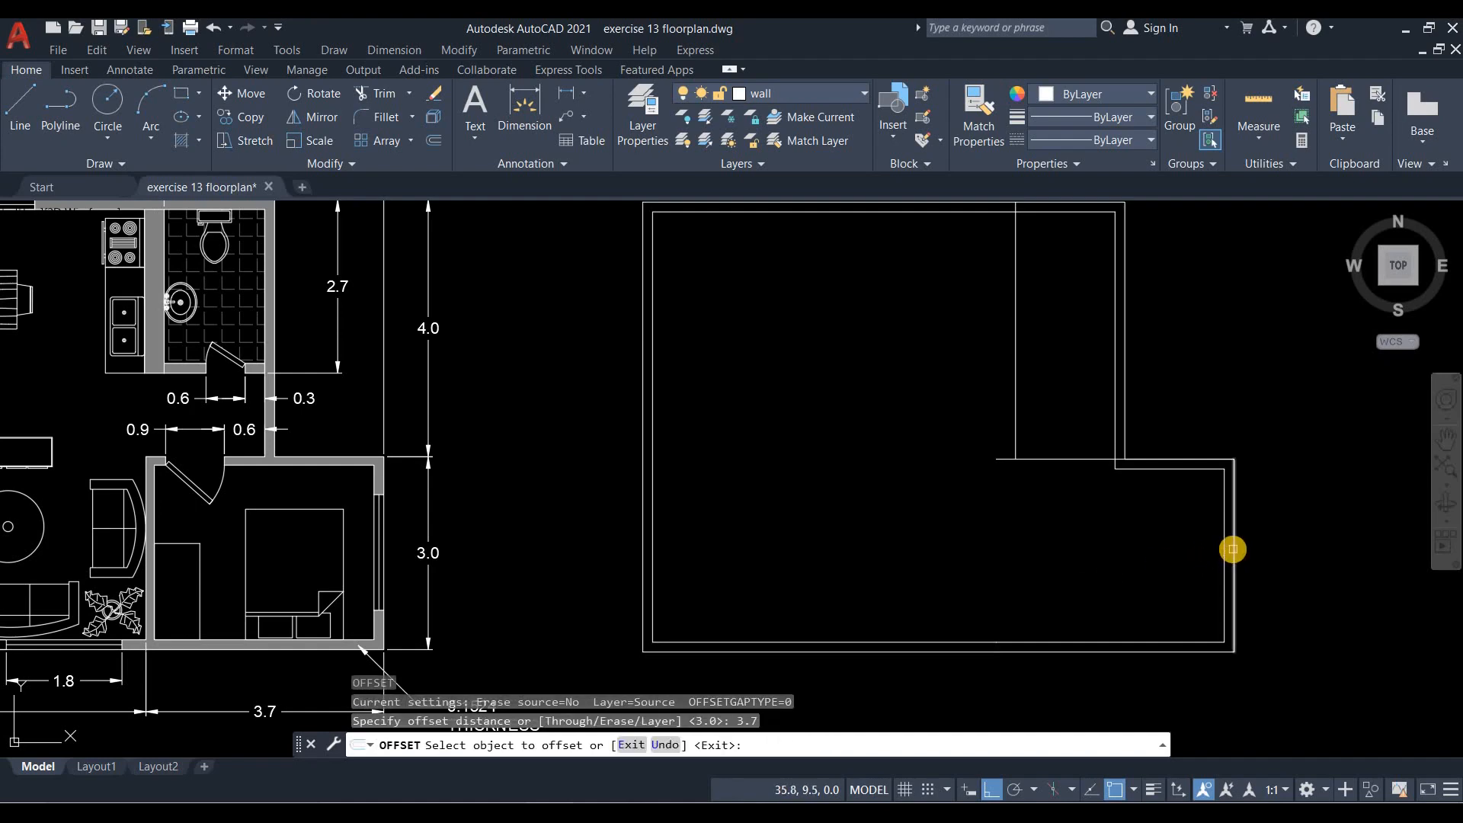
click(1232, 550)
click(1066, 419)
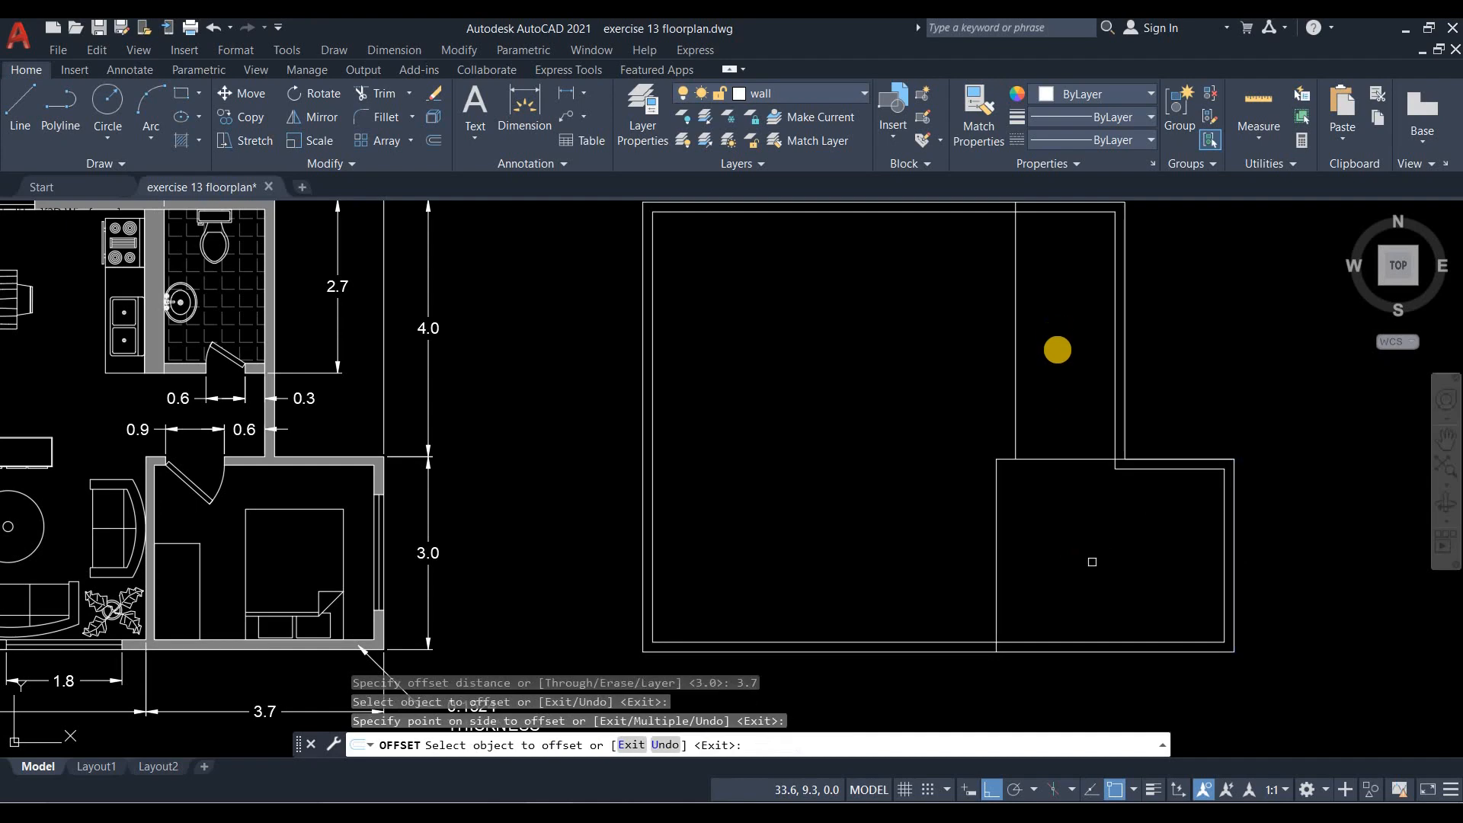
middle_drag(1057, 330, 1057, 387)
key(Return)
Offset the top outer wall line 2.7 downward to place the bathroom's bottom line.
key(Return)
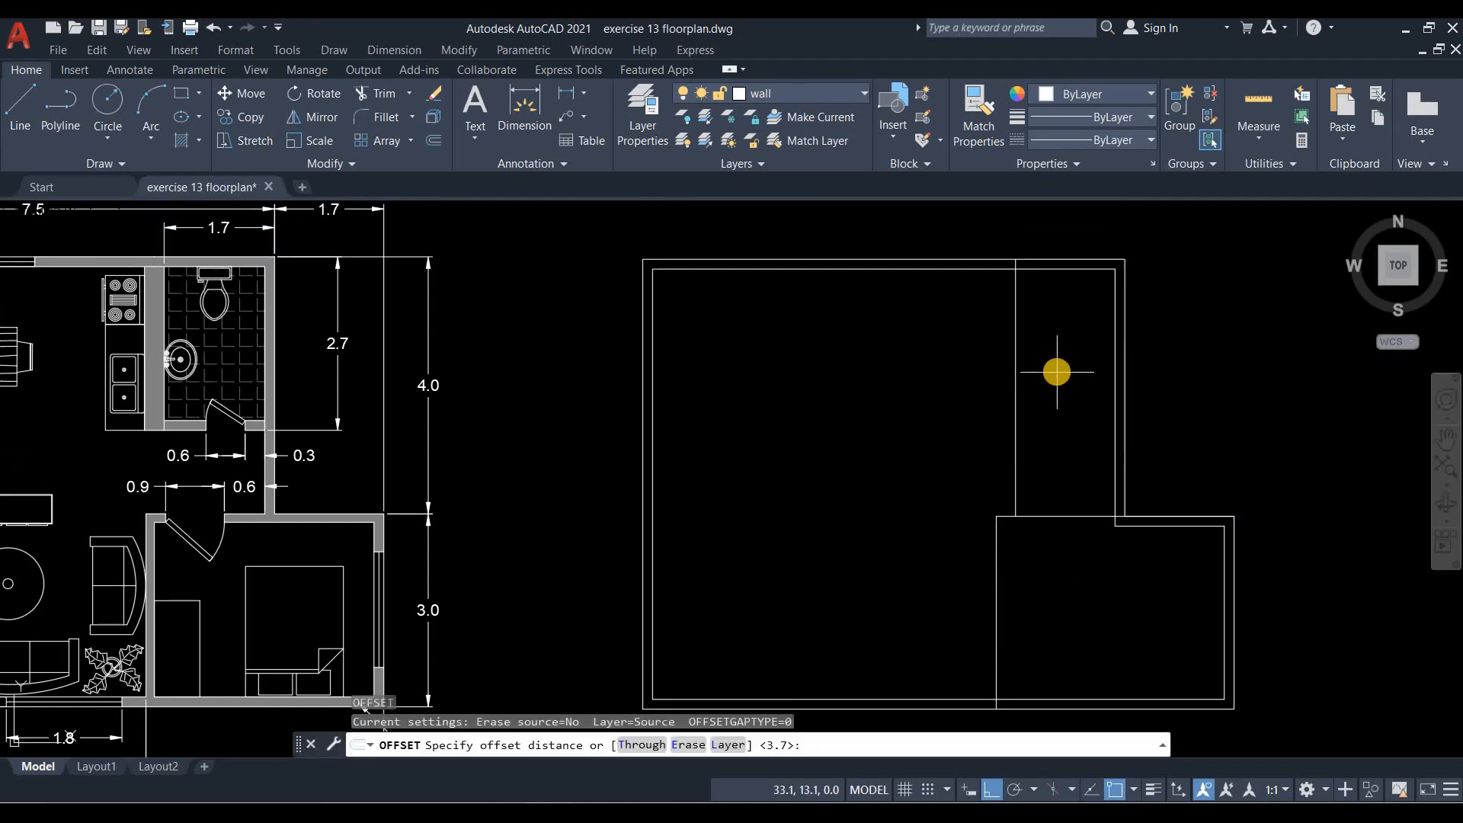
text(2.7)
key(Return)
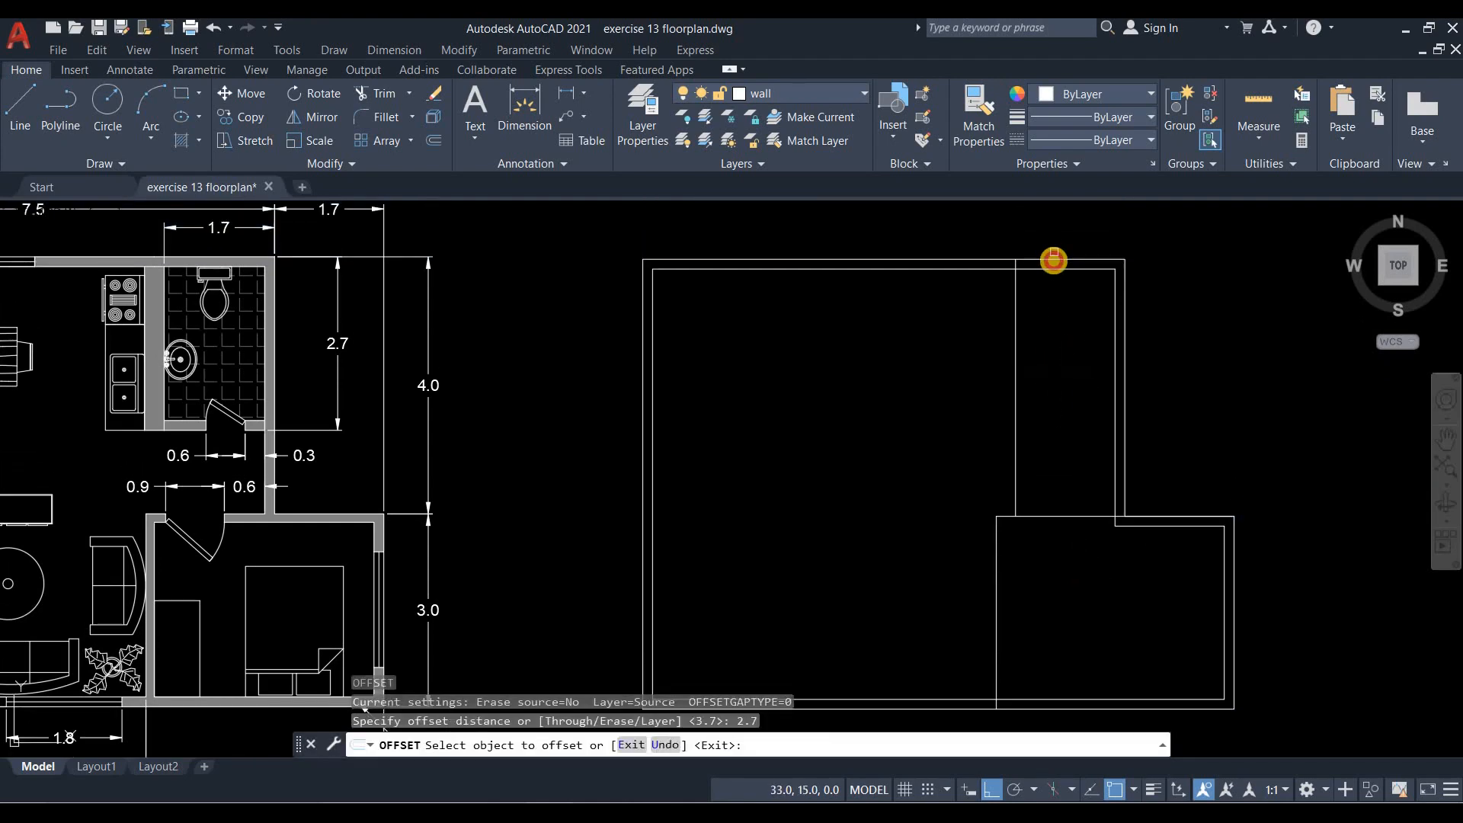
click(1054, 259)
click(1092, 383)
key(Return)
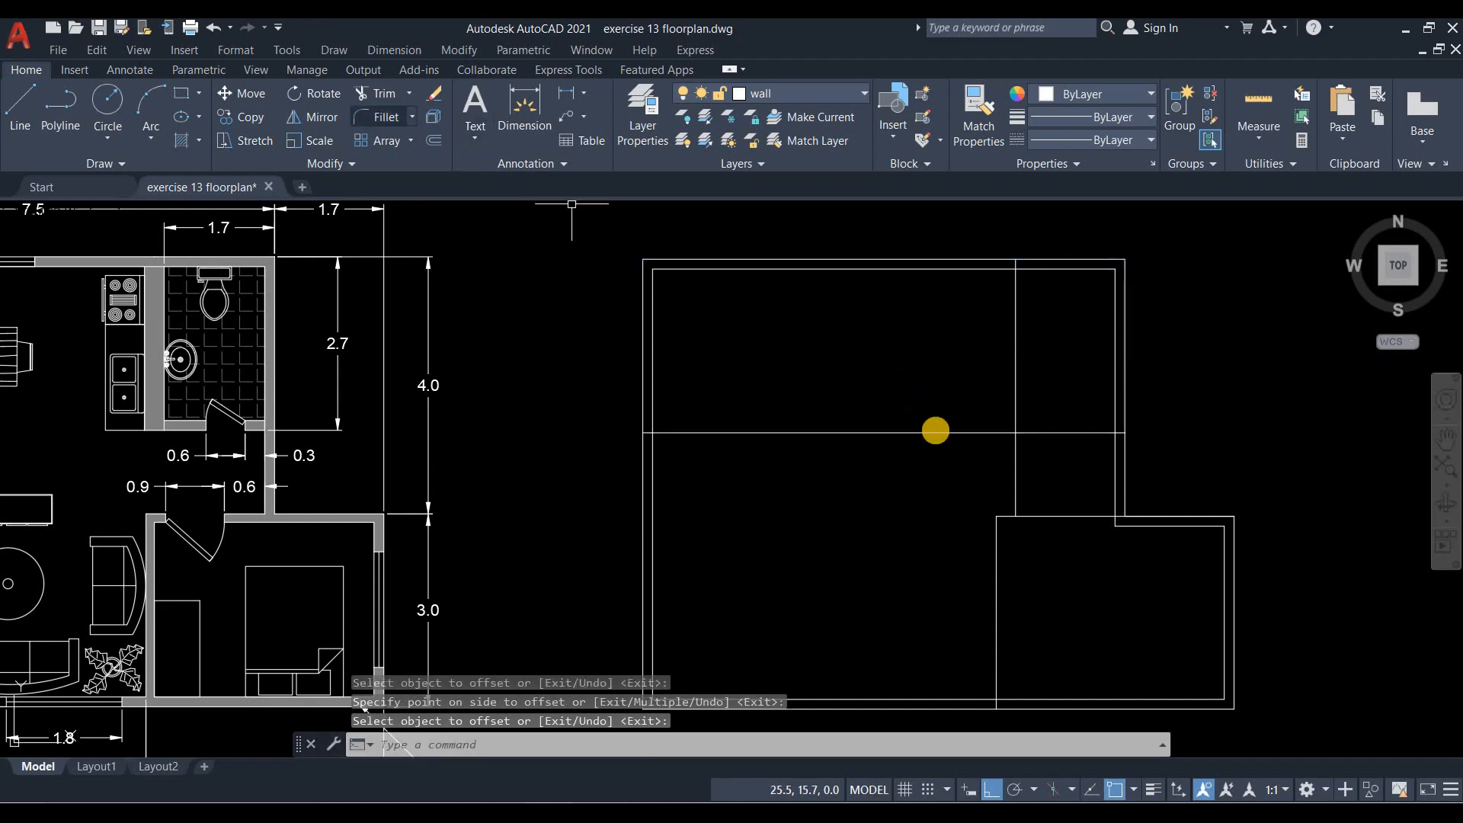
Trim the bathroom's vertical line below its bottom line, and trim the bottom line left of that vertical line.
text(tr)
key(Return)
click(1014, 495)
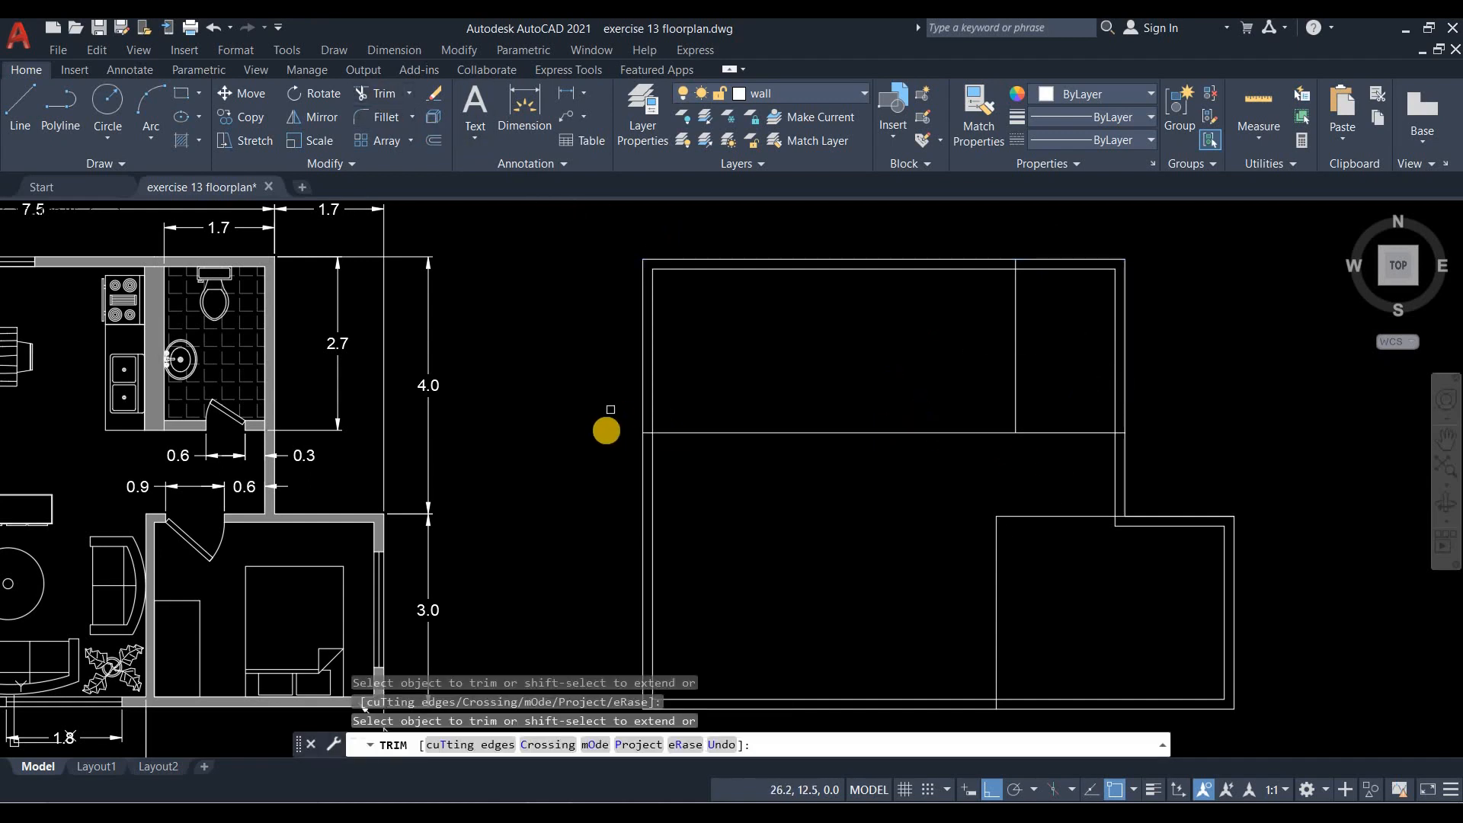
scroll(607, 428, up, 4)
click(637, 431)
scroll(637, 432, down, 4)
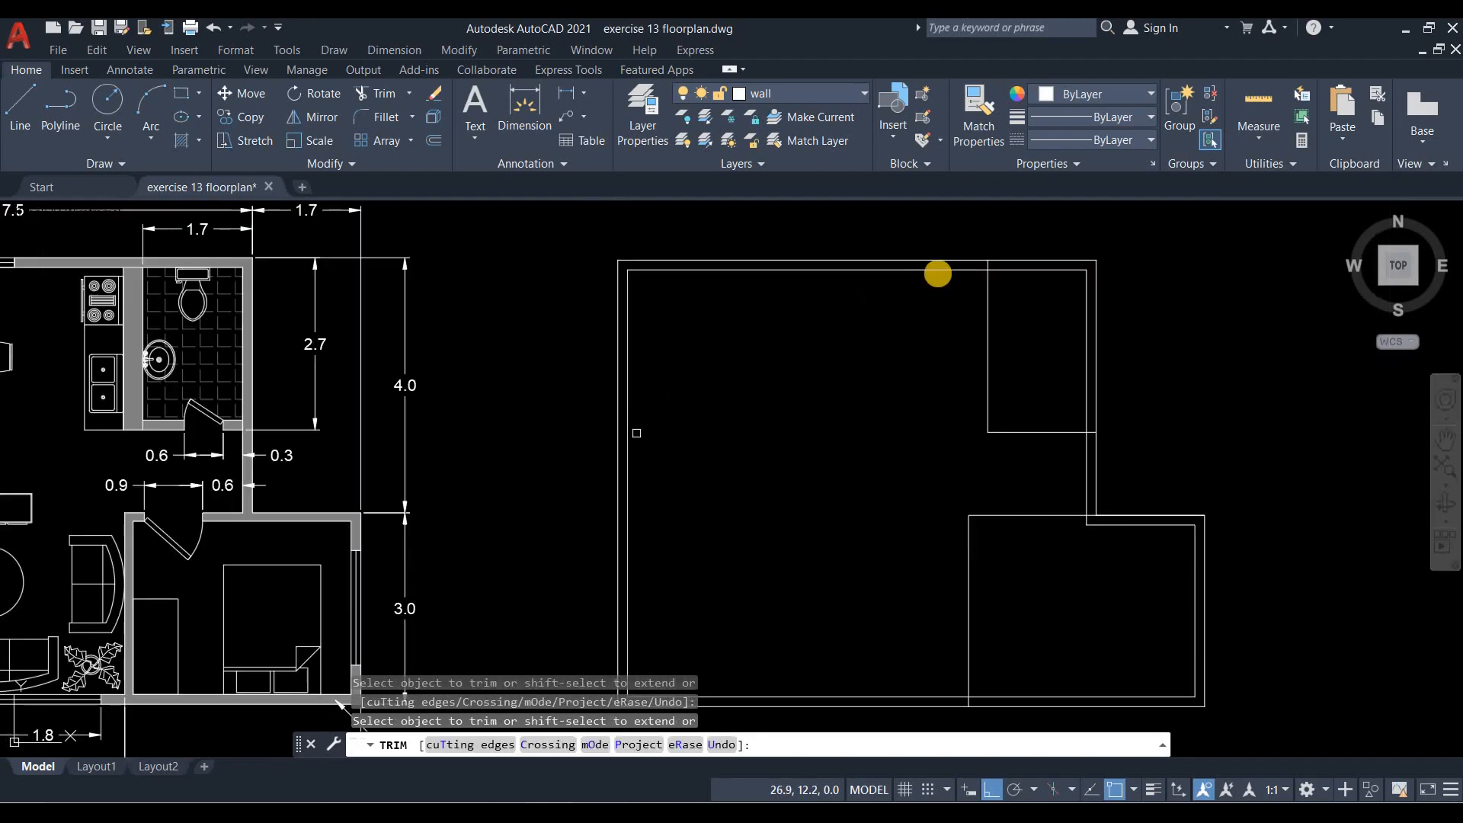
Trim the ends of the partition lines that run through the thickness of the outer walls.
scroll(979, 261, up, 2)
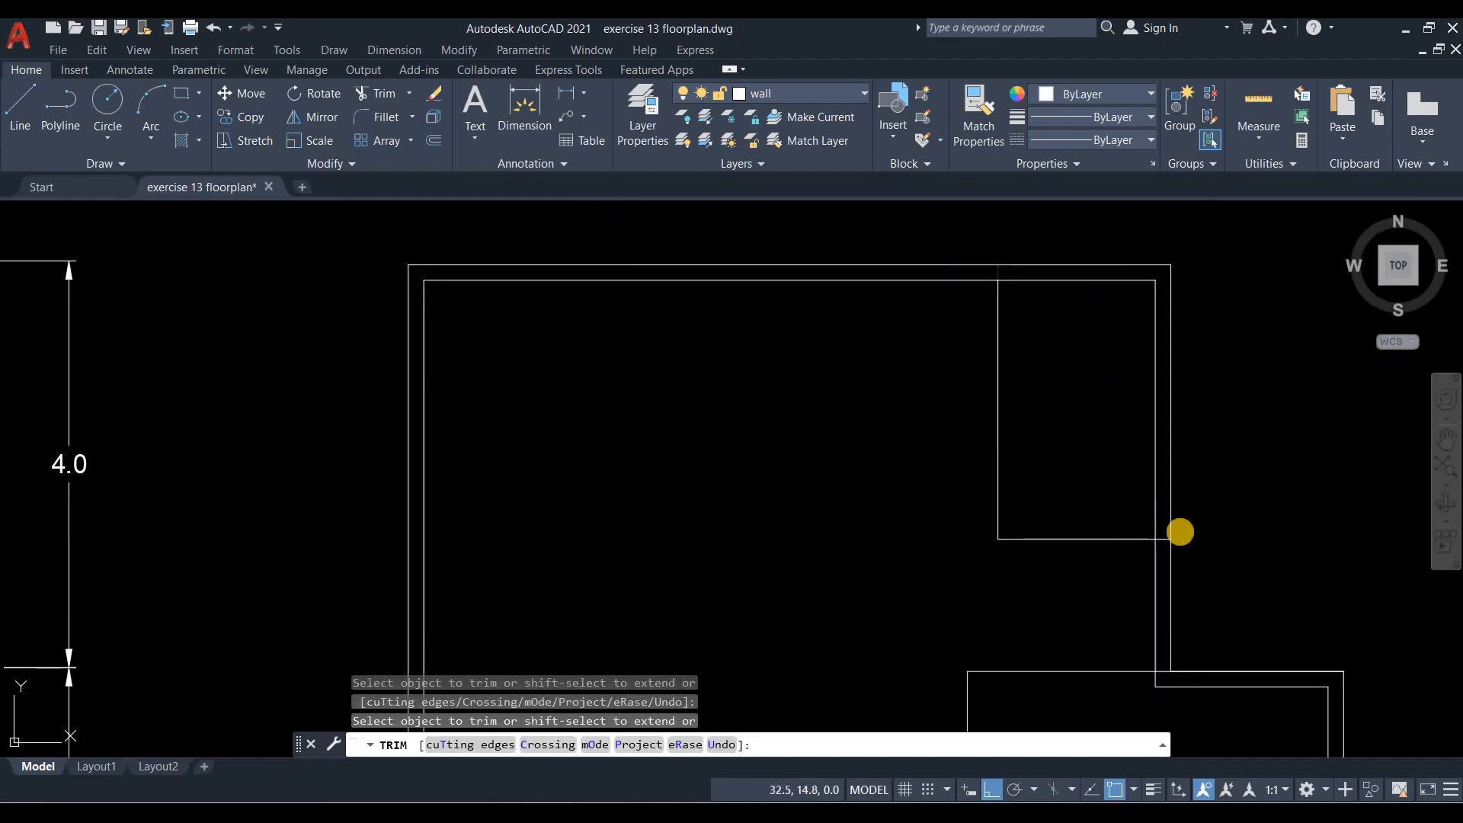
click(1163, 538)
scroll(1165, 539, up, 3)
scroll(990, 487, down, 5)
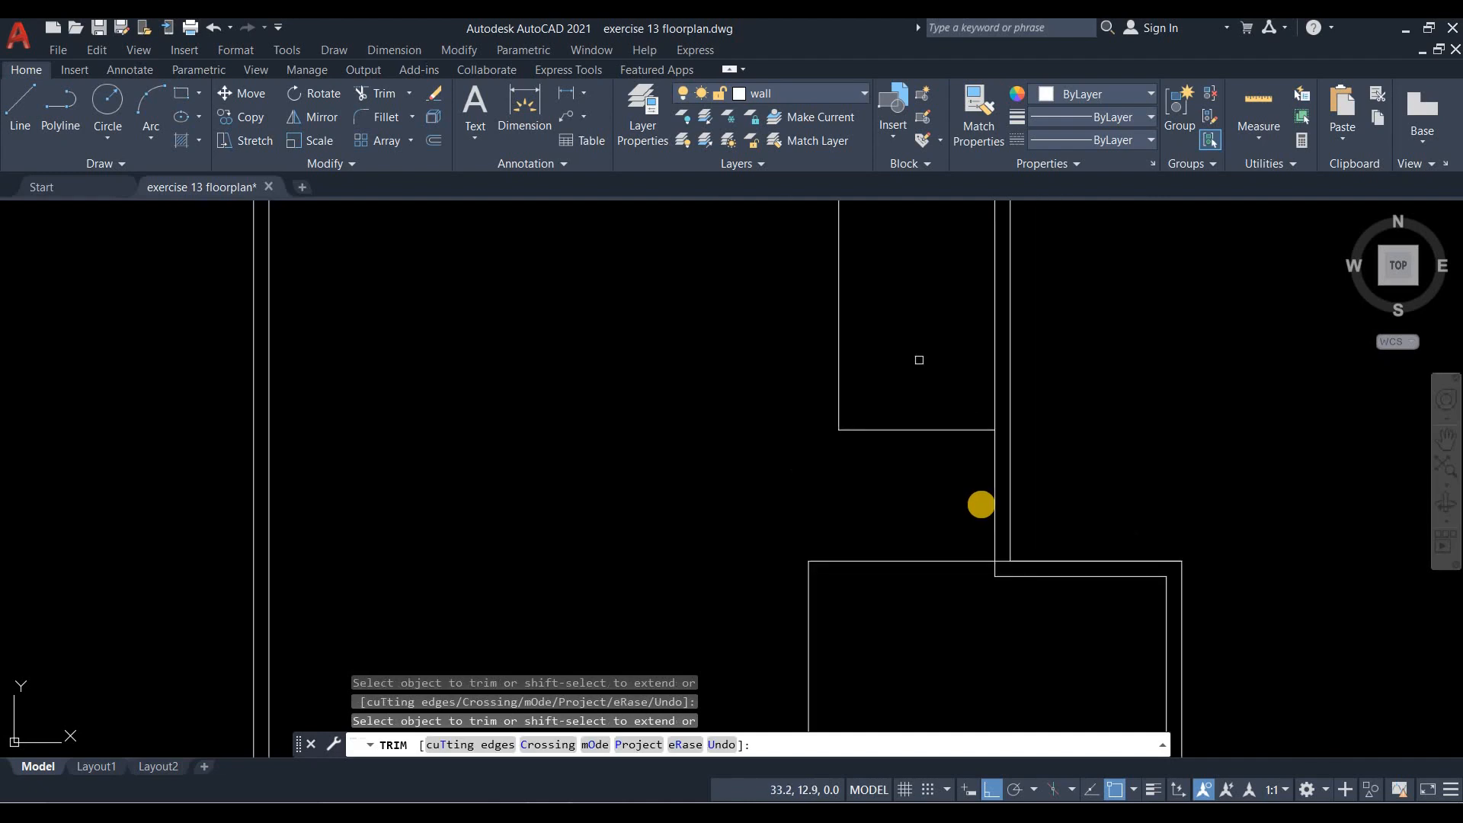
scroll(952, 467, up, 4)
scroll(823, 579, down, 4)
scroll(838, 560, up, 4)
click(847, 564)
scroll(853, 563, down, 6)
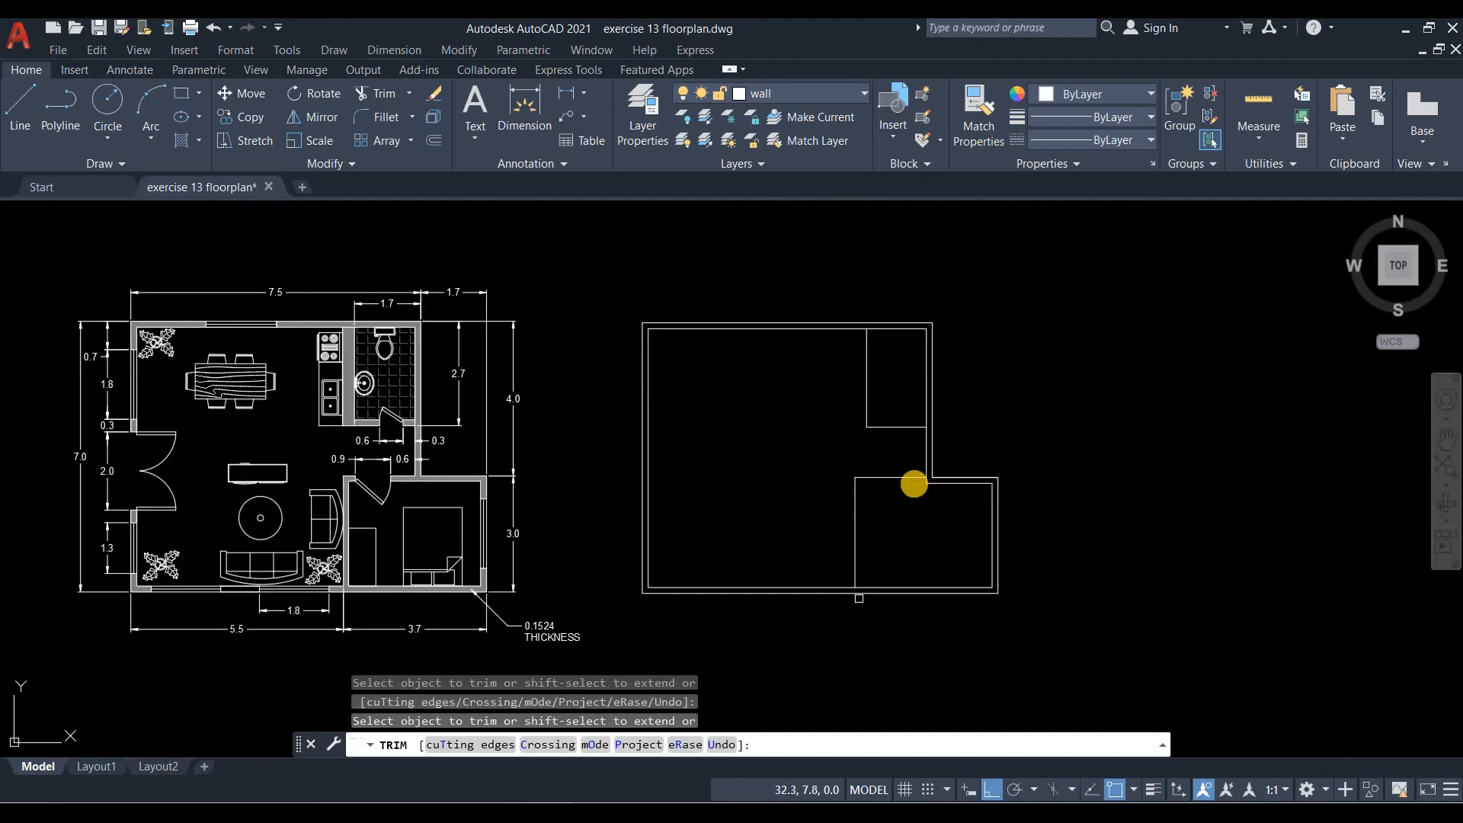
key(Return)
Offset the bathroom's bottom line upward by 0.1524 to give that wall its thickness.
middle_drag(866, 439, 823, 481)
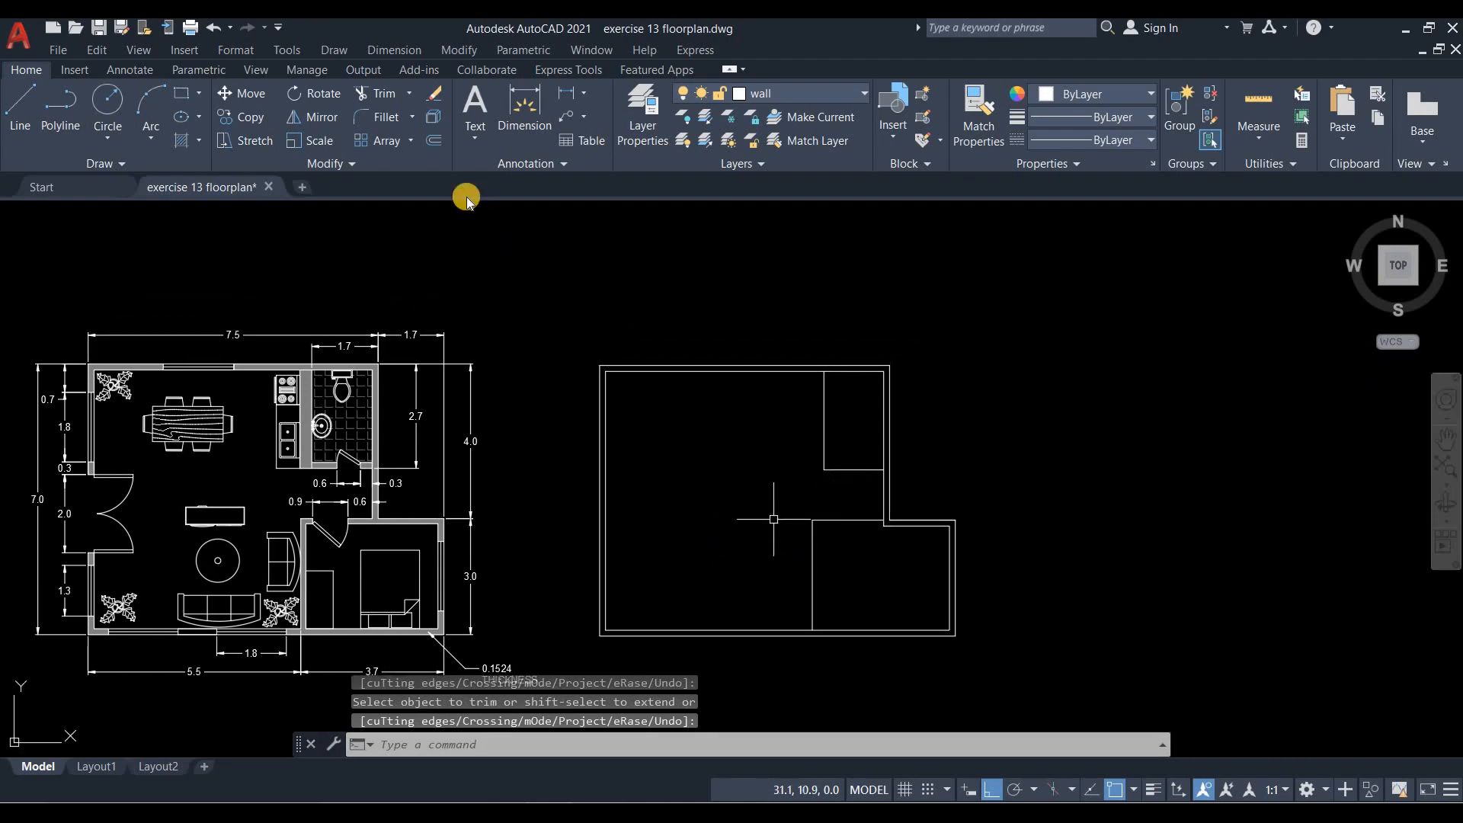
click(432, 144)
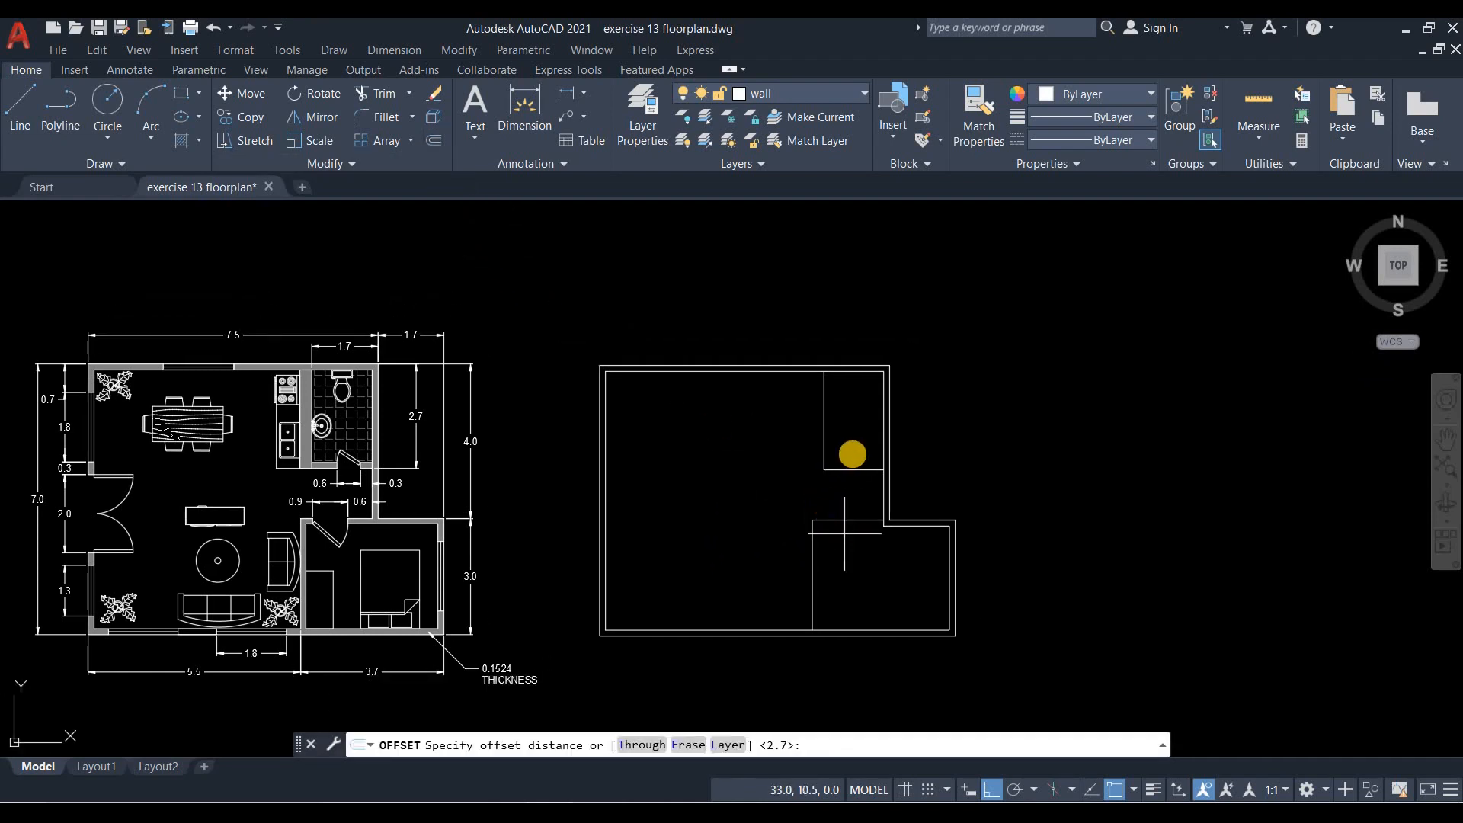
scroll(852, 454, up, 2)
middle_drag(863, 457, 963, 480)
middle_drag(848, 521, 875, 482)
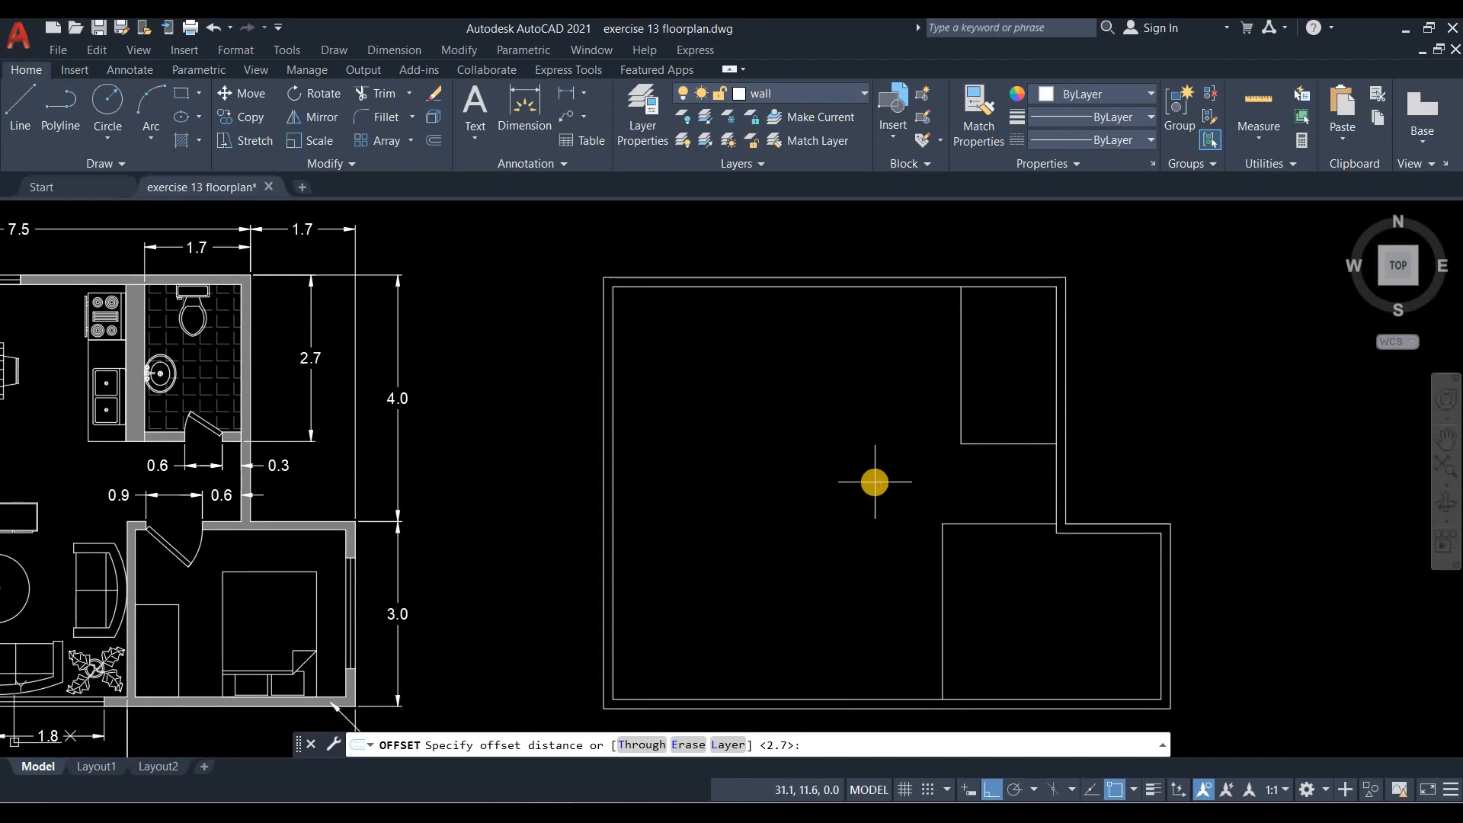
text(.1524)
key(Return)
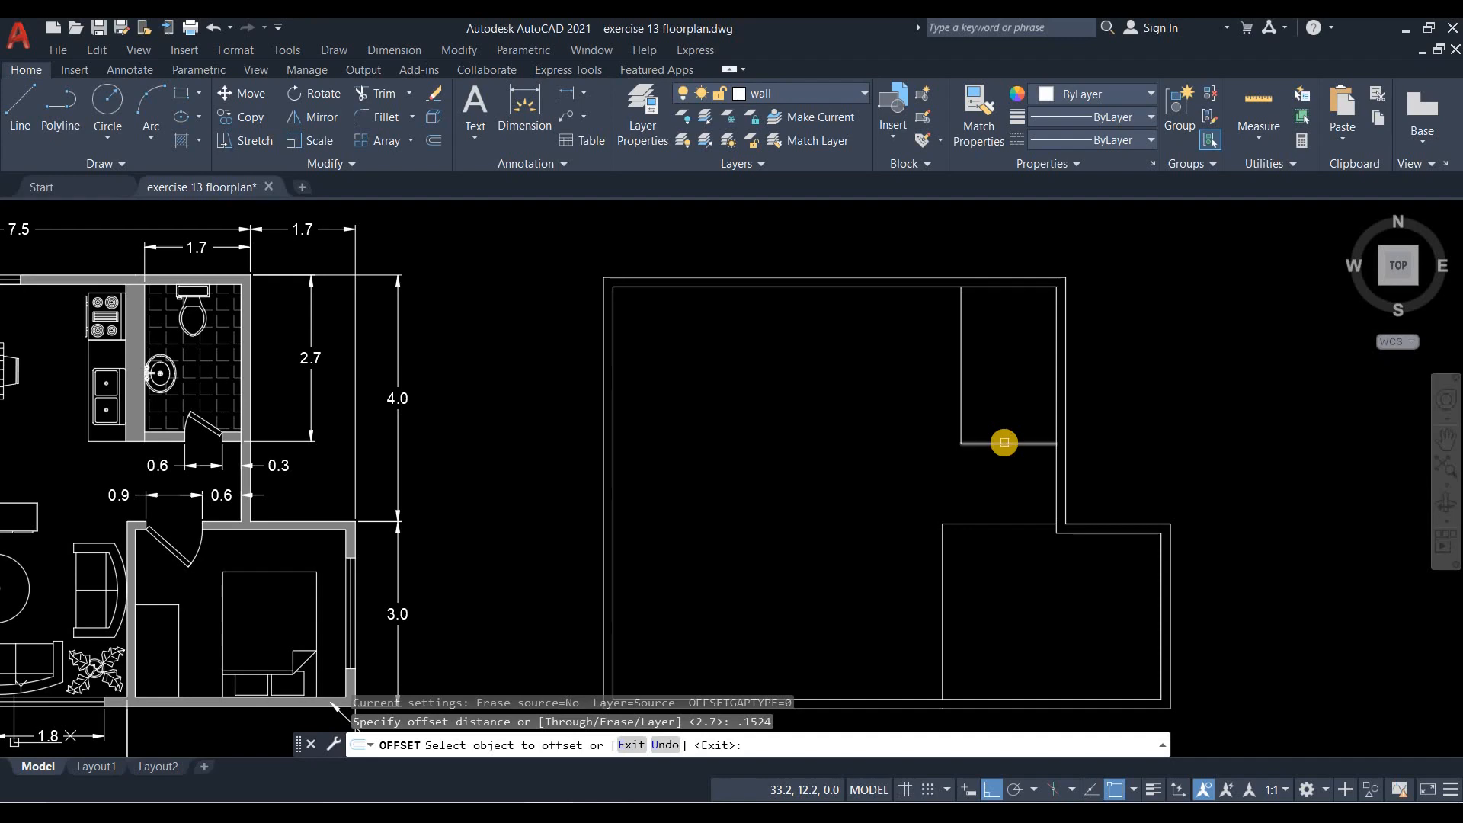
click(1004, 442)
click(964, 401)
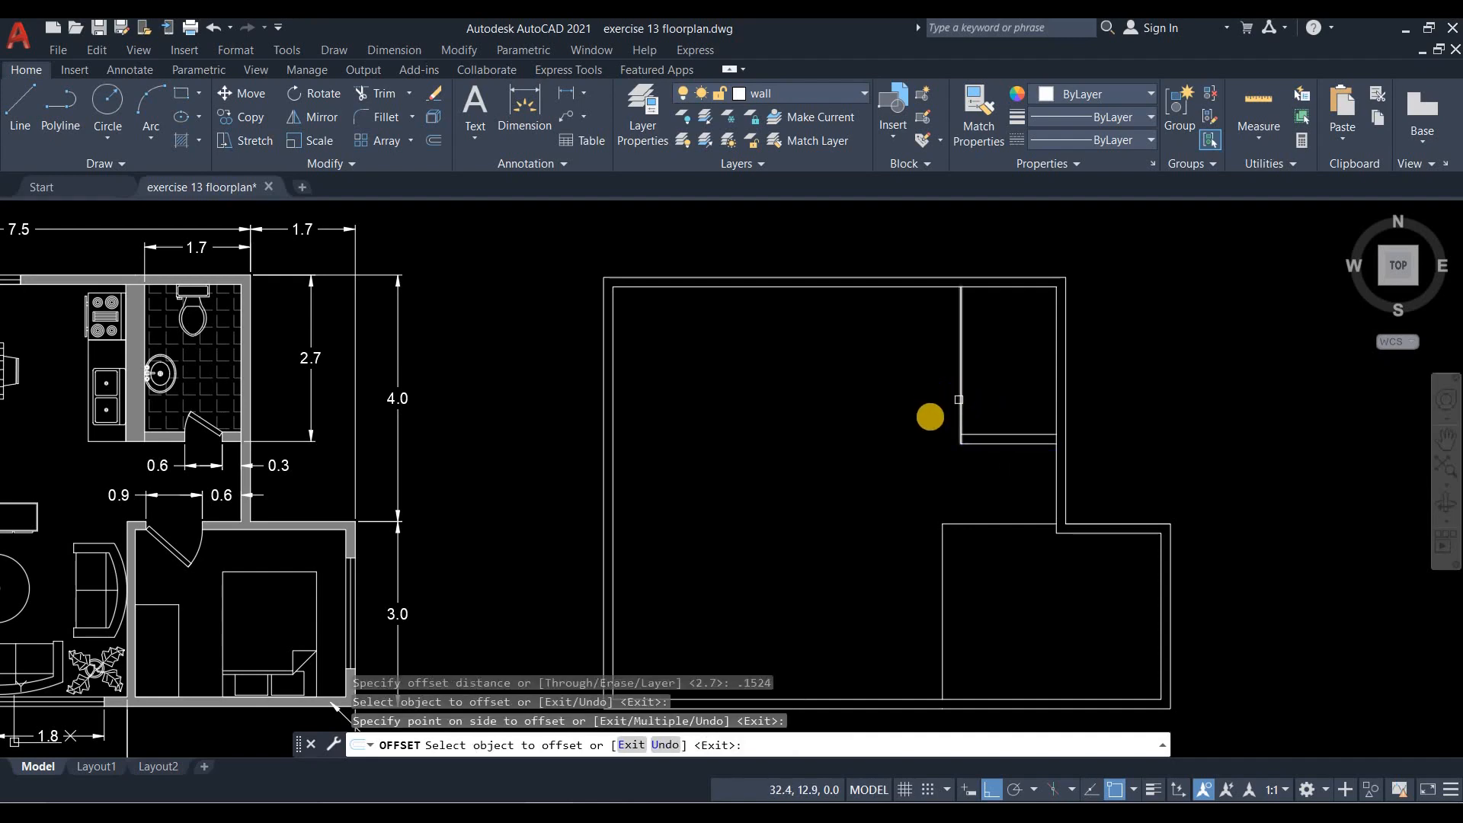
Offset the bathroom's left line outward twice by 0.1524 to form a double-thickness wall.
click(963, 387)
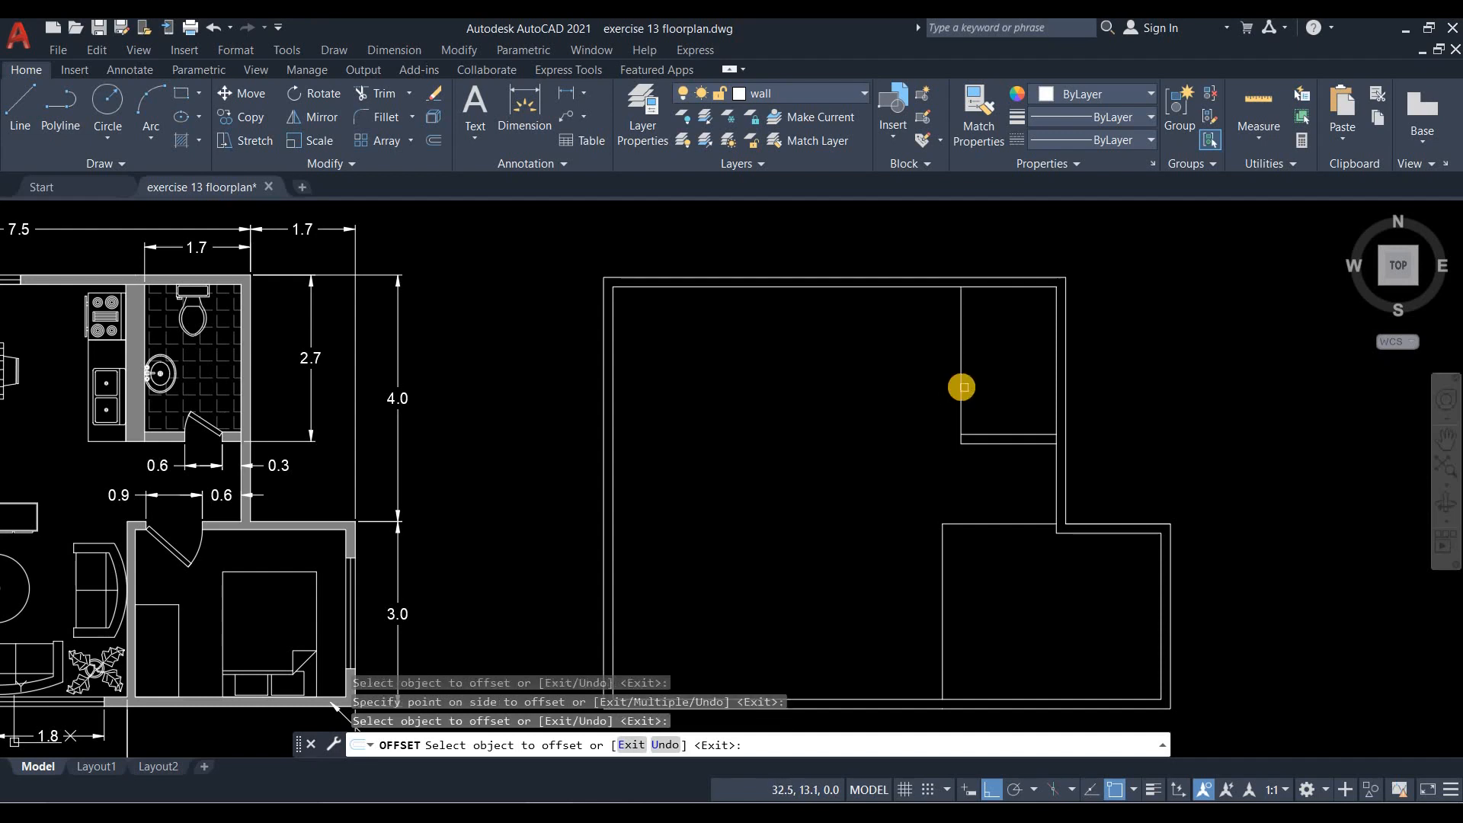
click(960, 387)
click(951, 386)
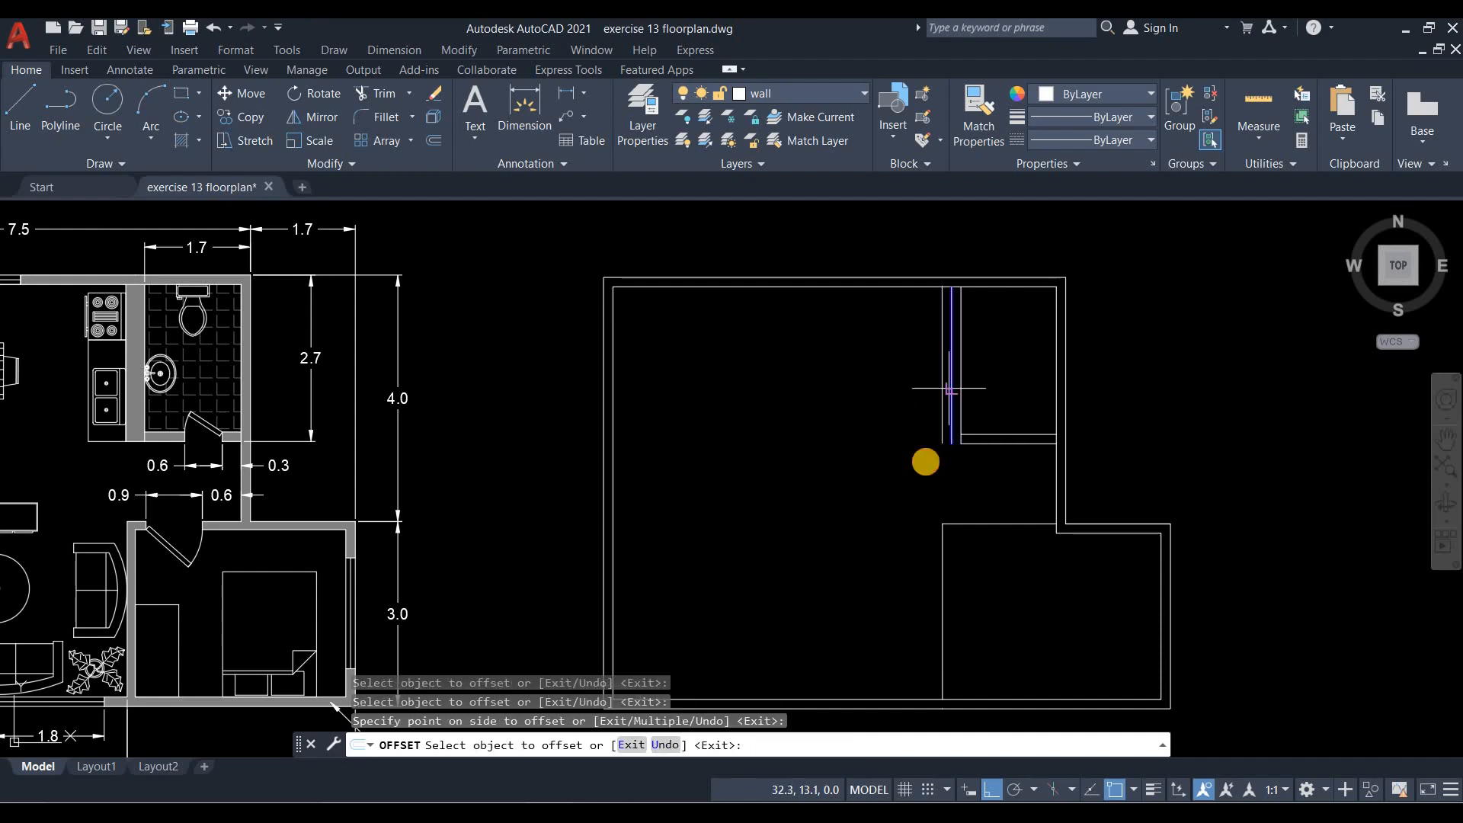
click(907, 405)
Offset the bedroom's top and left partition lines inward by the same 0.1524 distance.
middle_drag(923, 465, 871, 391)
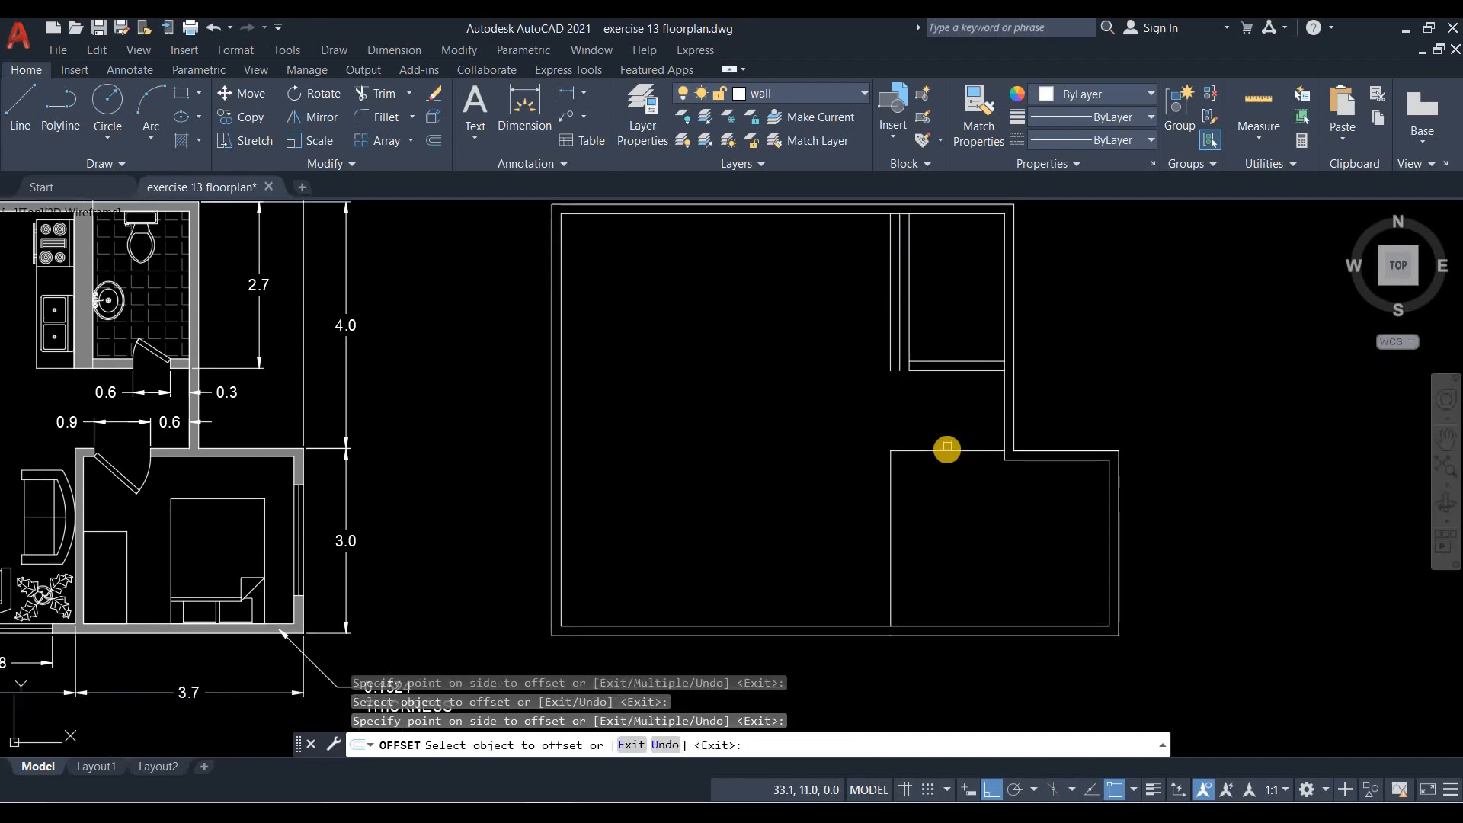
click(891, 499)
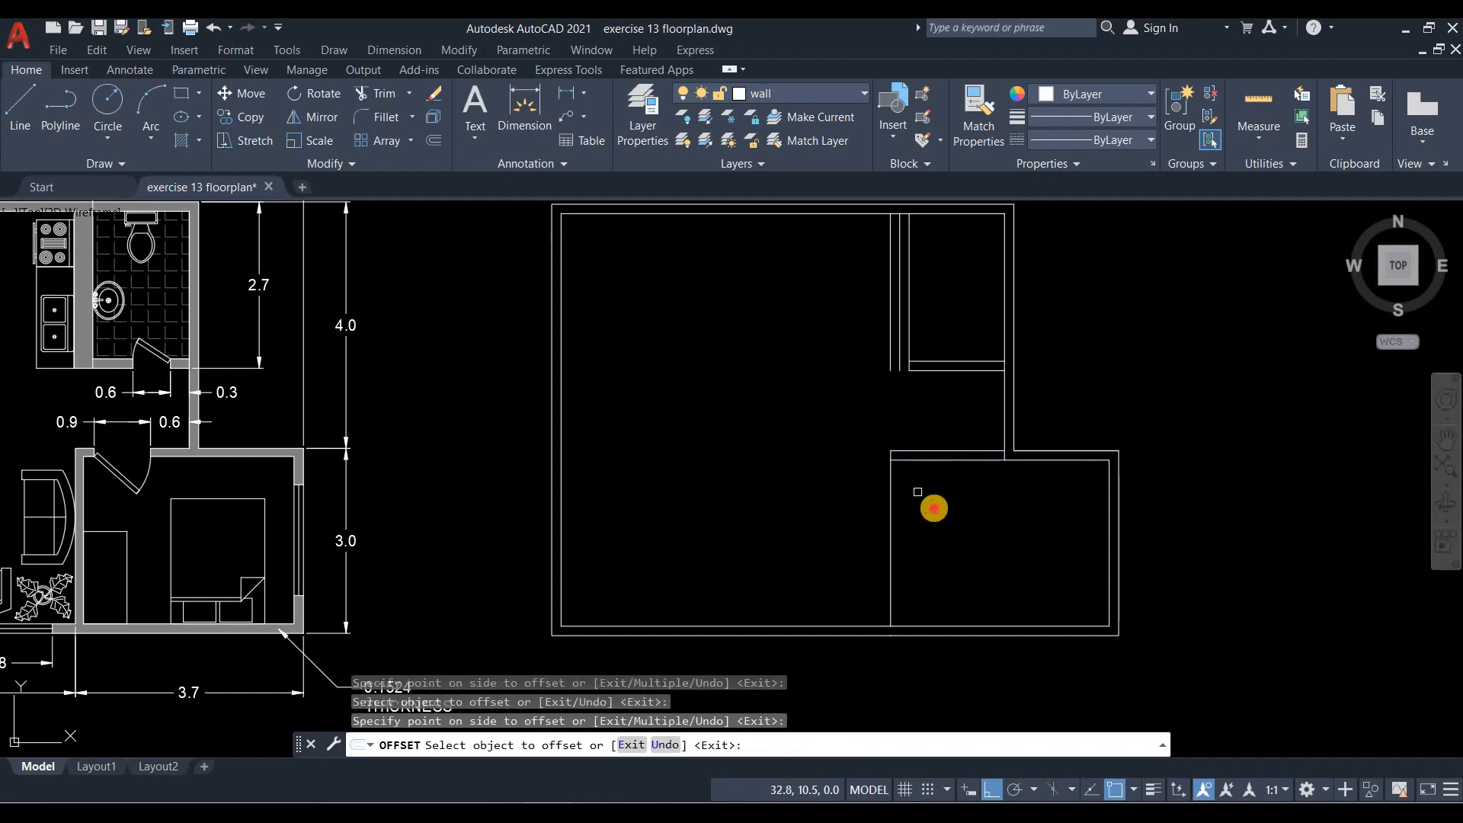
click(934, 506)
middle_drag(772, 475, 796, 490)
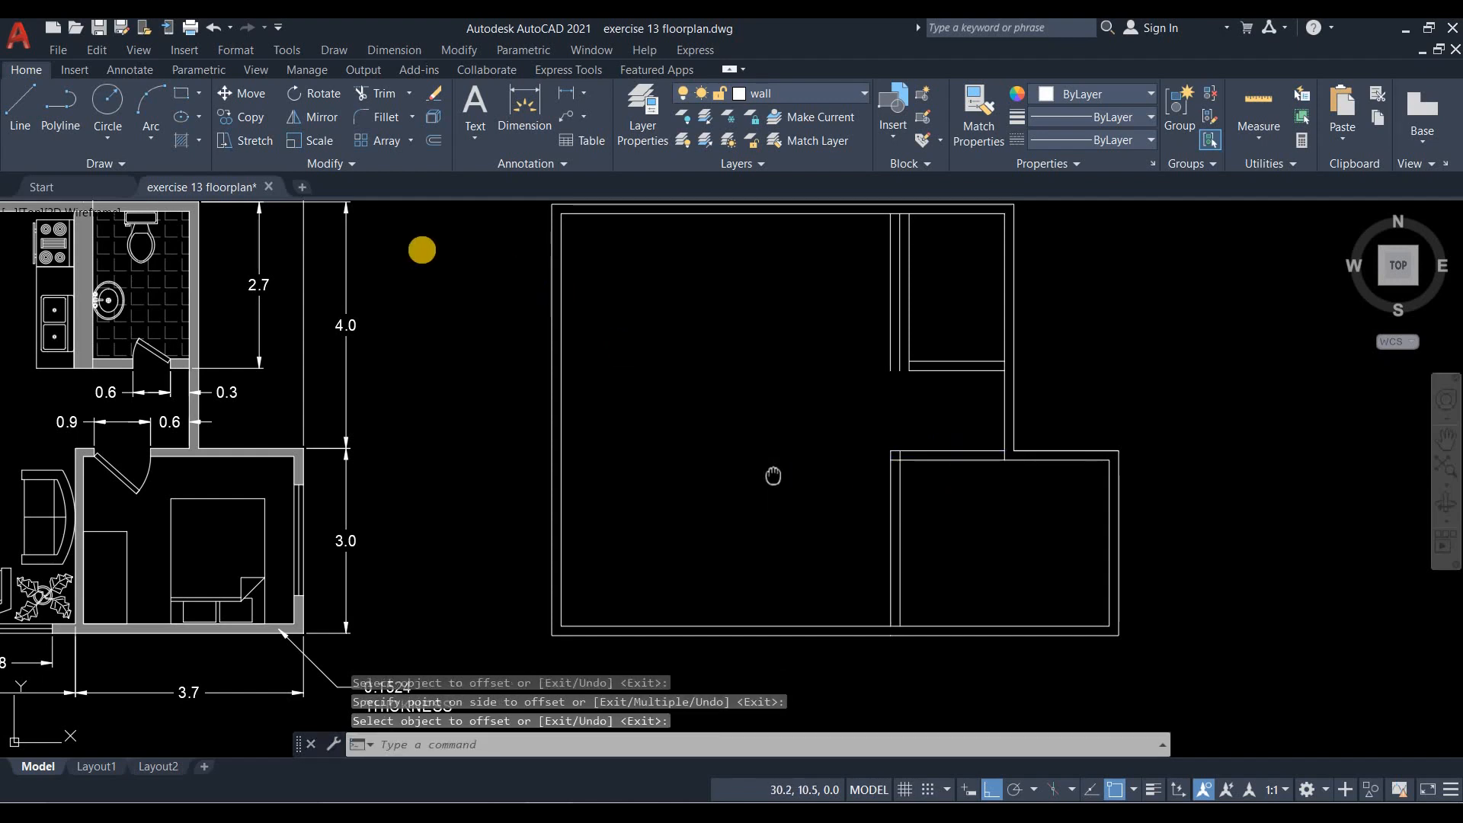
Extend the bathroom's bottom line leftward to the outermost line of the double-thickness wall.
click(409, 94)
click(401, 163)
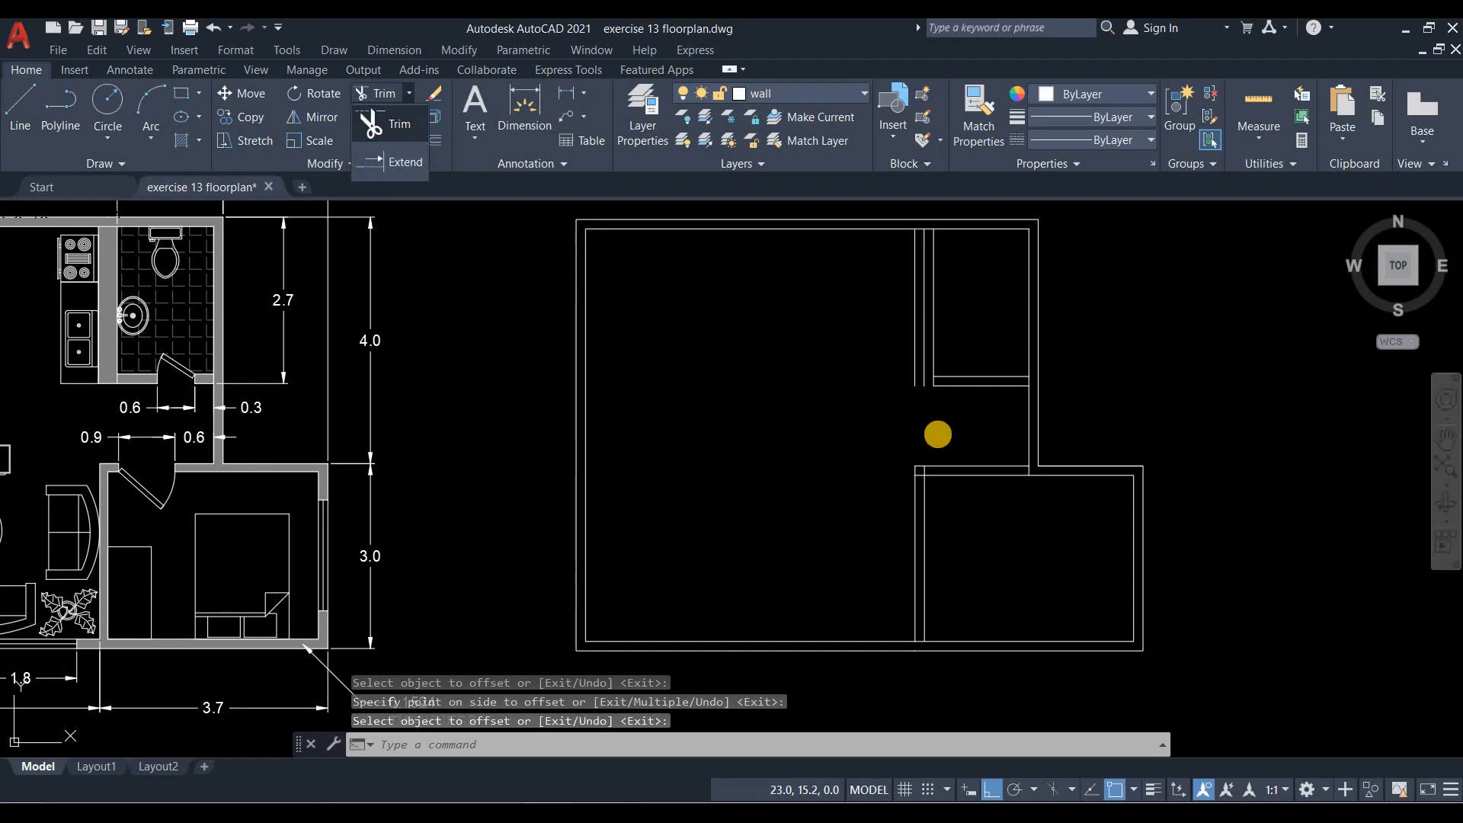
scroll(948, 390, up, 2)
click(928, 384)
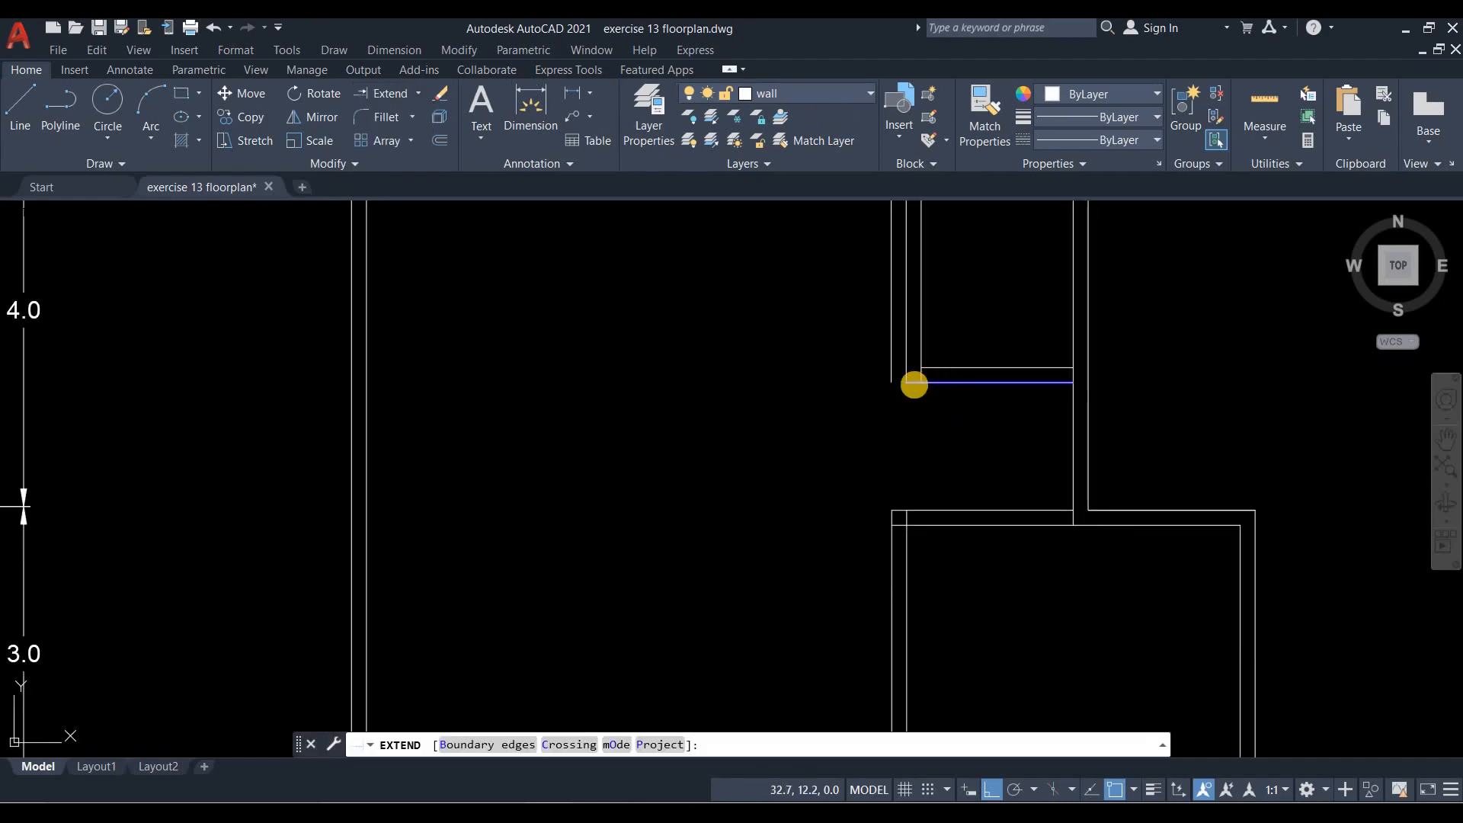
click(914, 385)
key(Return)
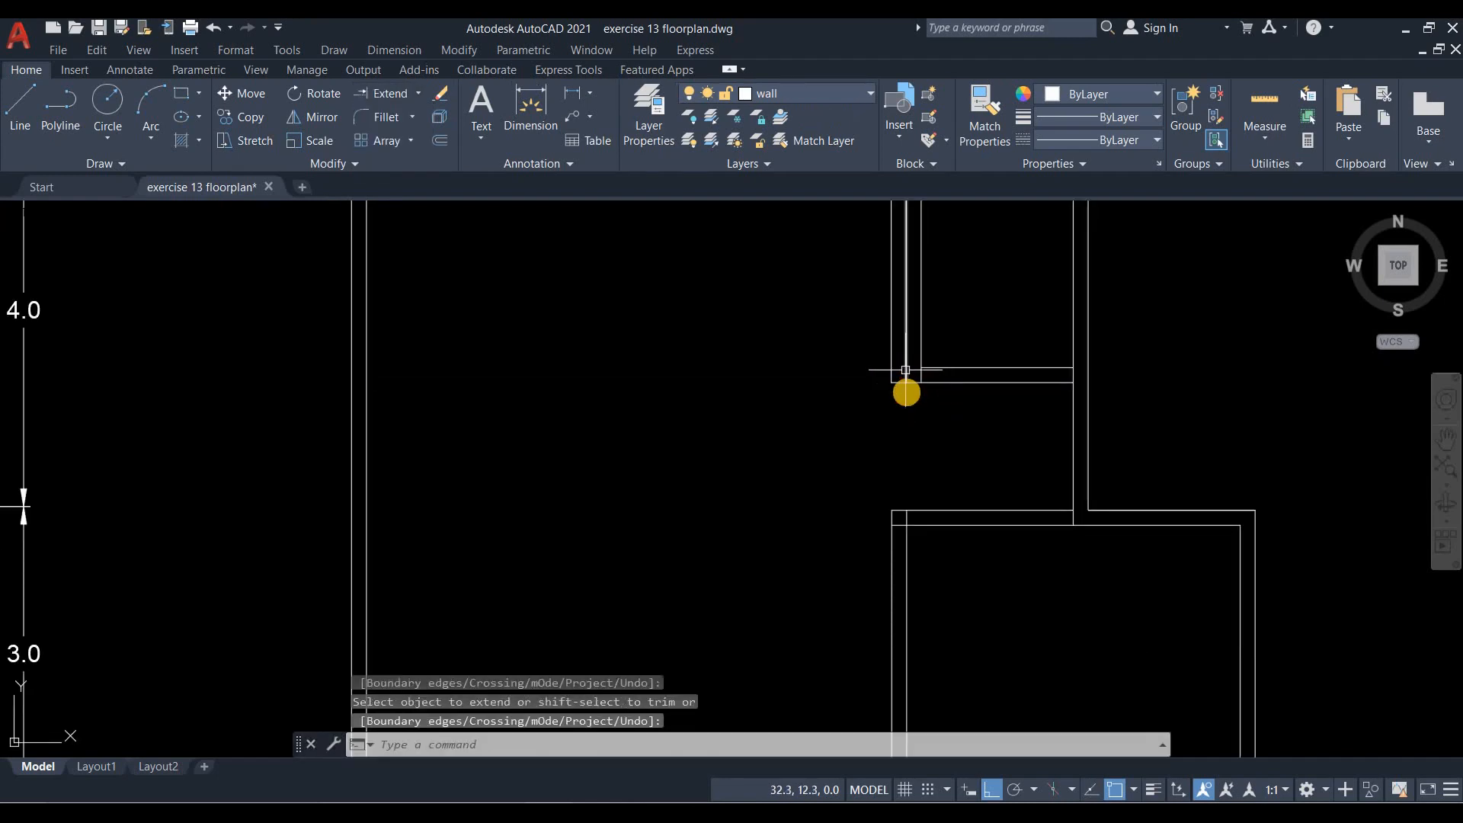
Delete the middle line of the bathroom's double-thickness left wall.
click(905, 370)
key(Delete)
middle_drag(827, 413, 832, 470)
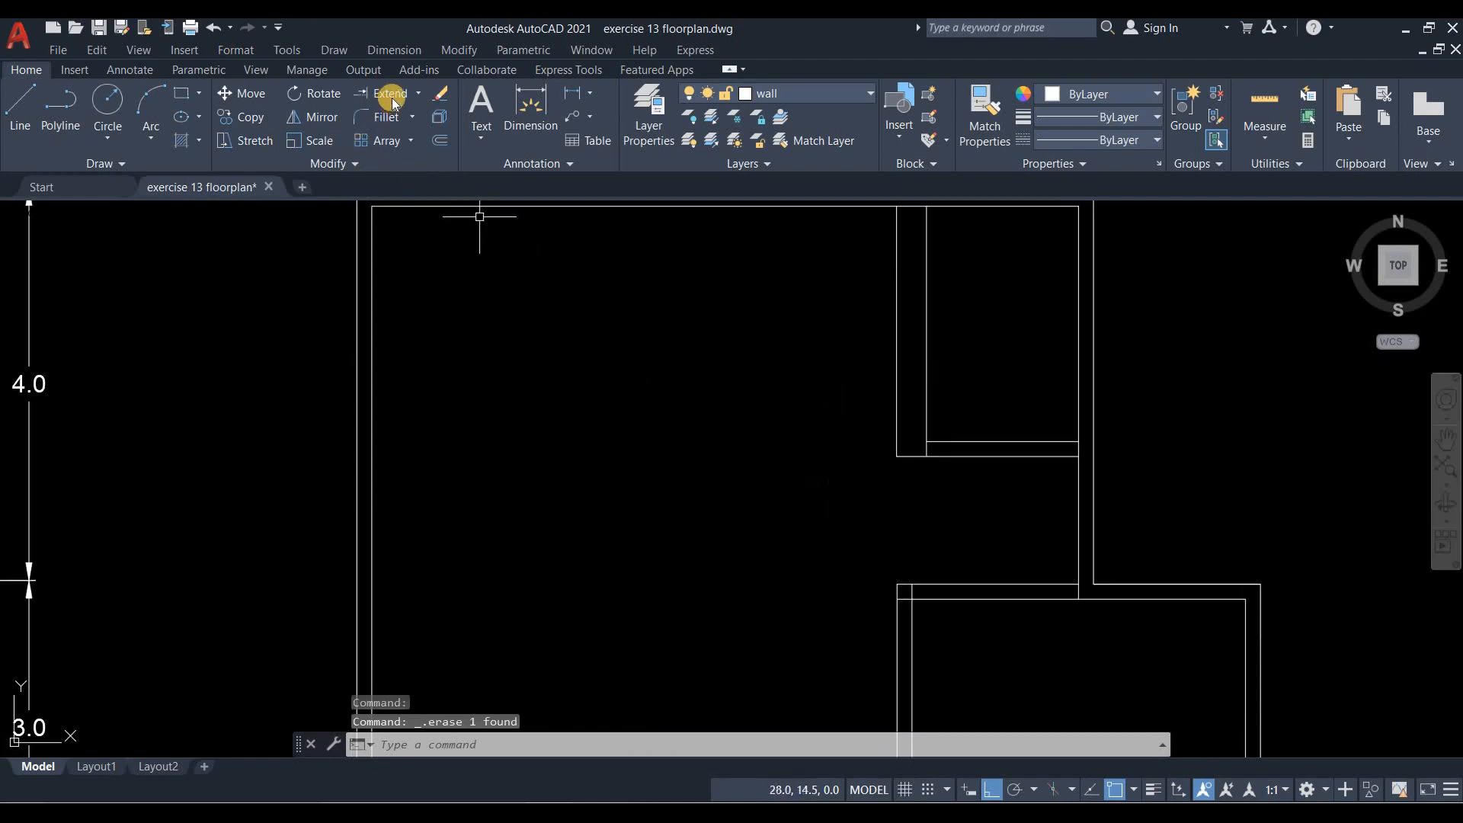
Fillet the bedroom's inner top and left partition lines into a clean corner.
click(904, 585)
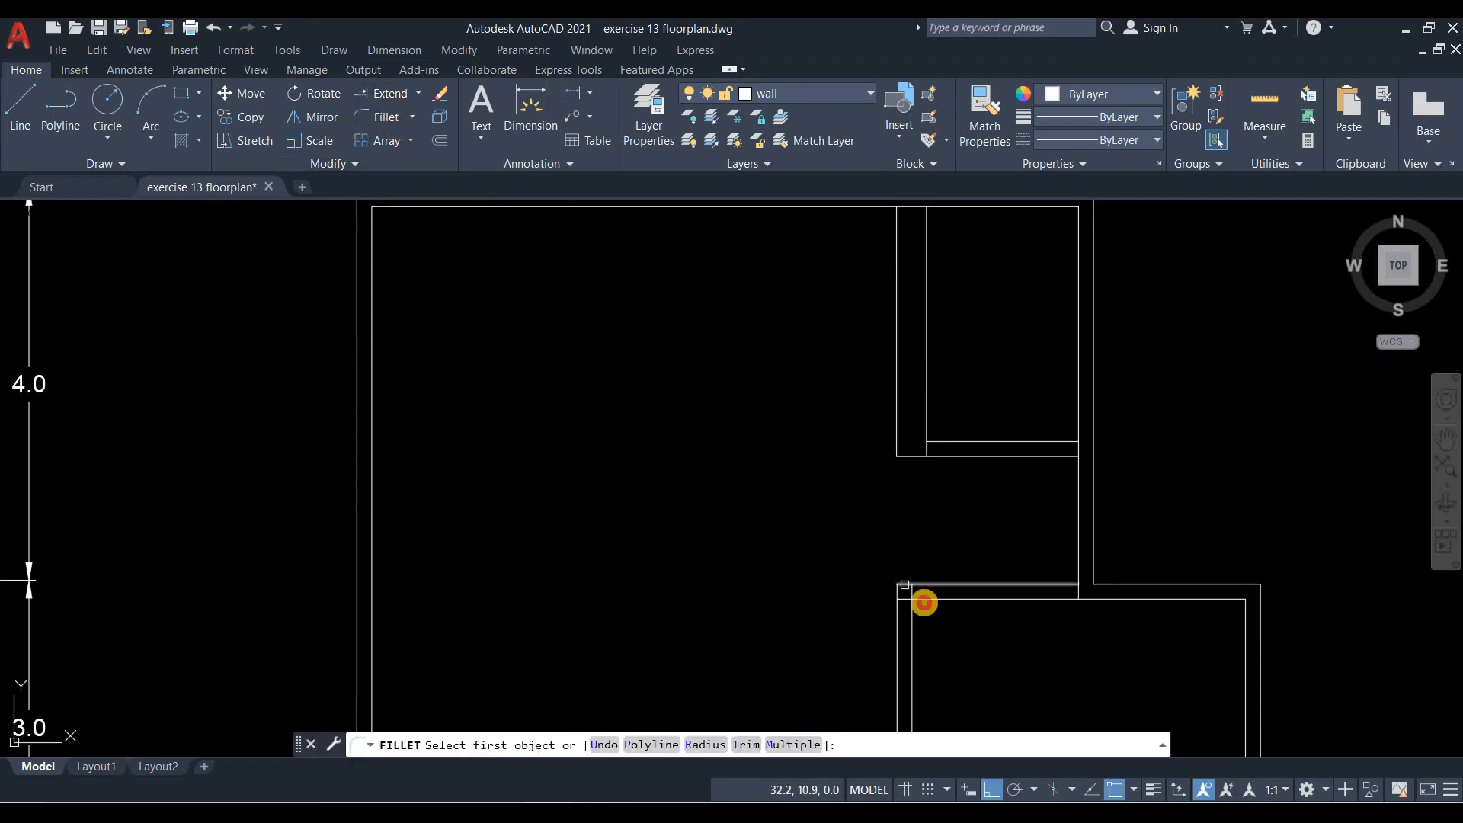
click(926, 602)
click(914, 614)
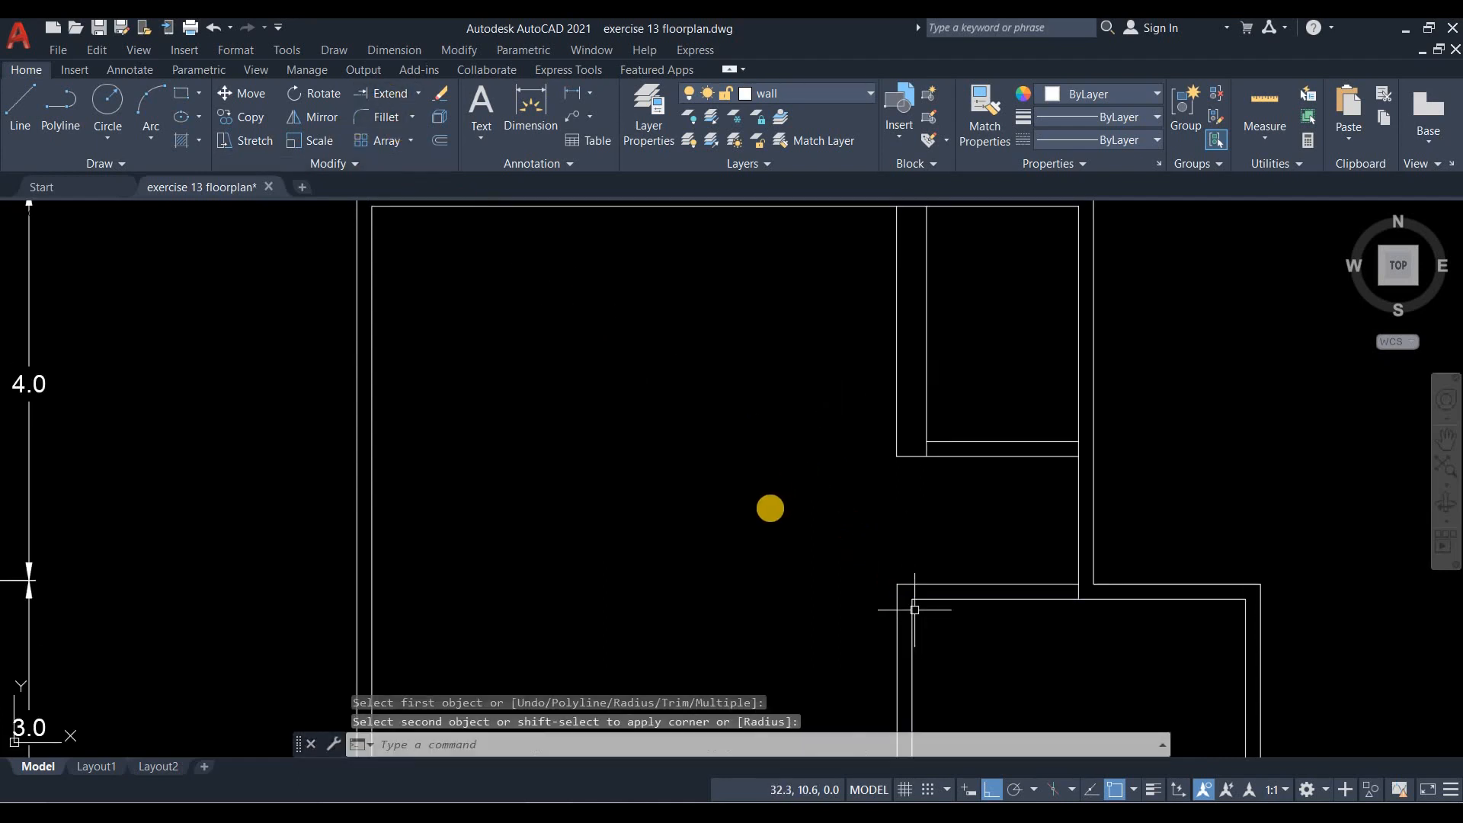
scroll(810, 478, down, 2)
Fillet the bathroom's inner bottom and left wall lines into a clean corner.
click(394, 95)
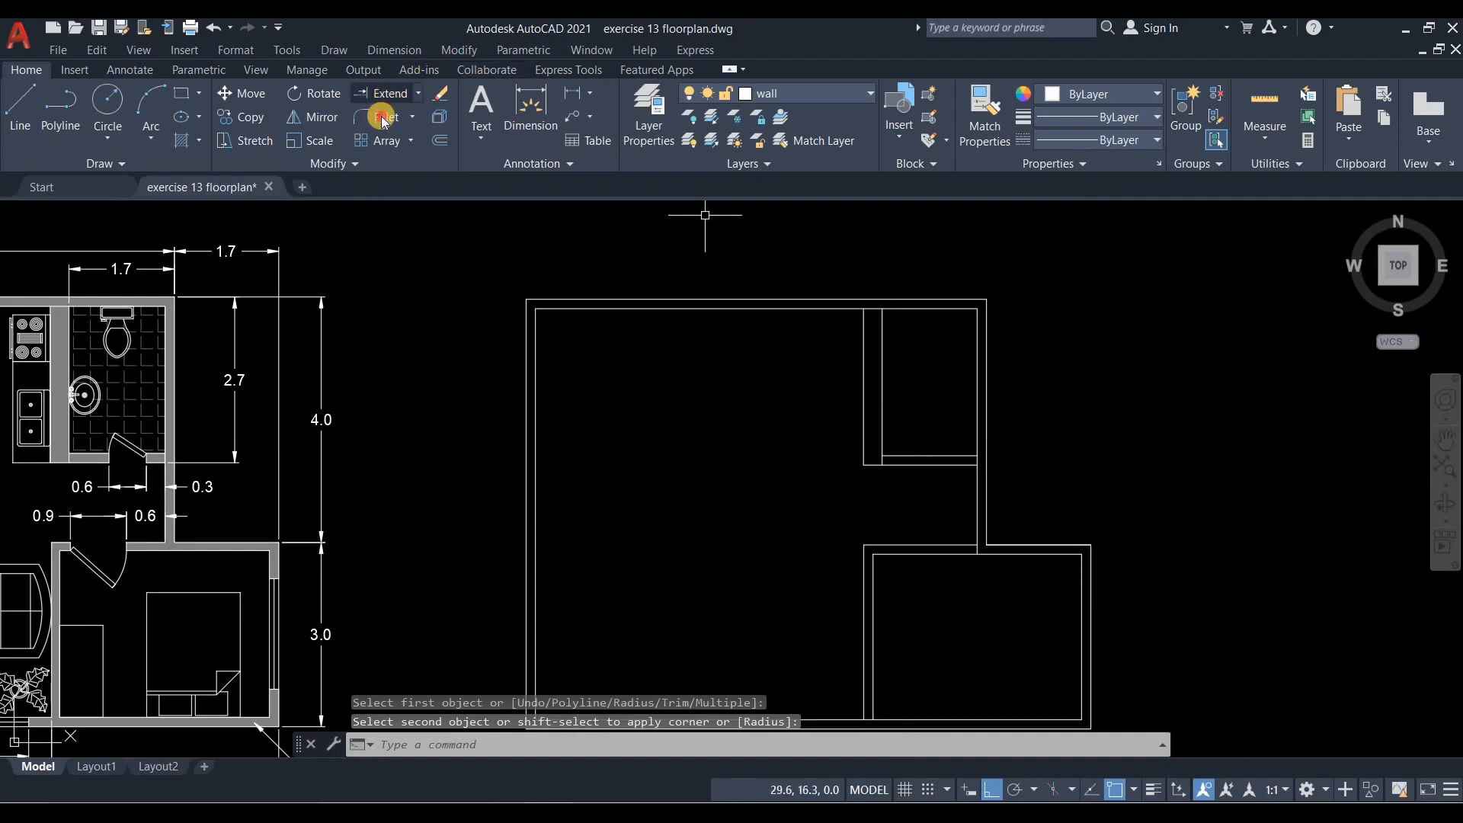
click(383, 119)
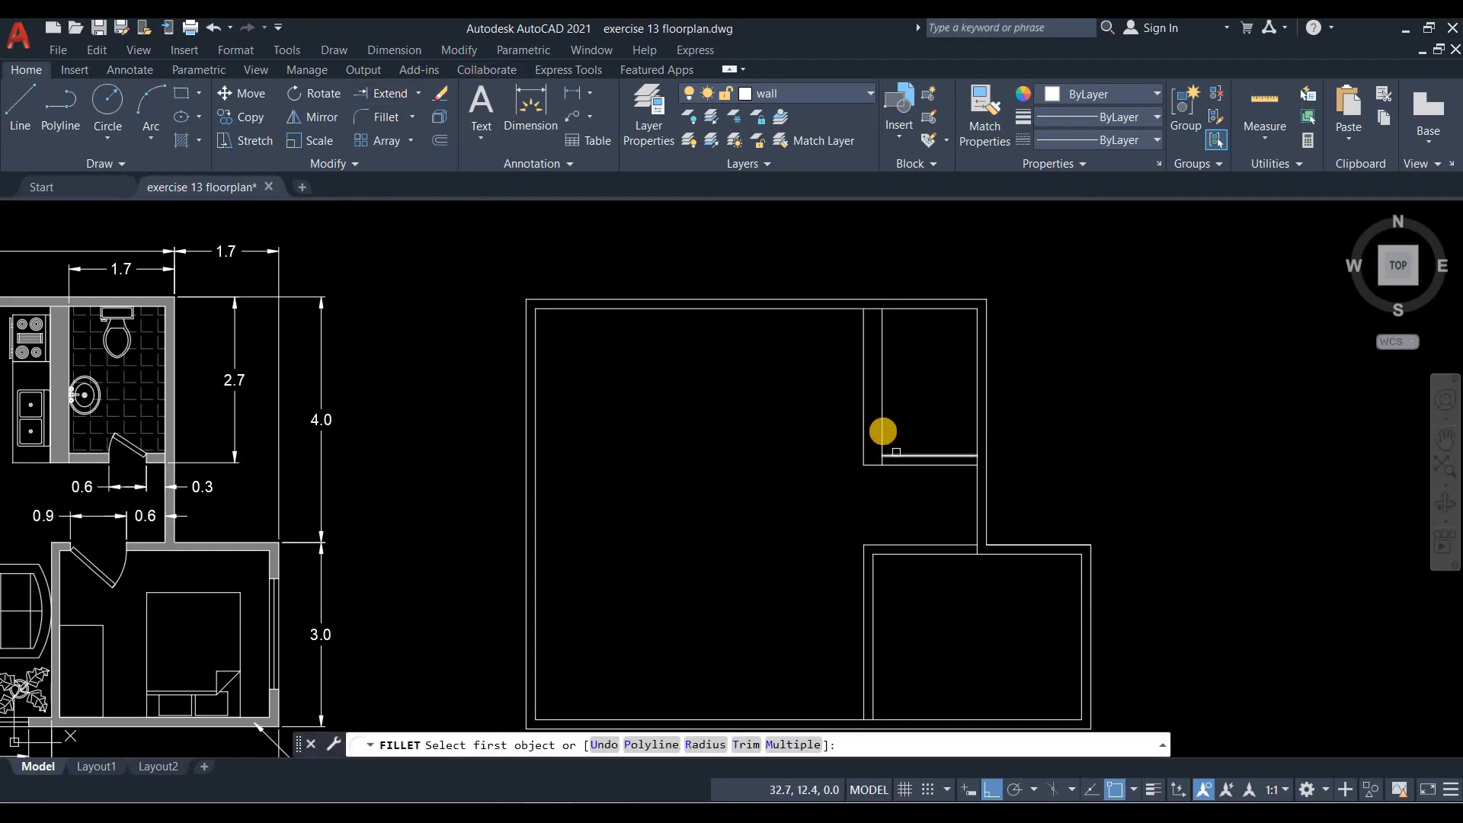
click(896, 454)
click(882, 431)
middle_drag(698, 427, 771, 379)
scroll(770, 379, down, 2)
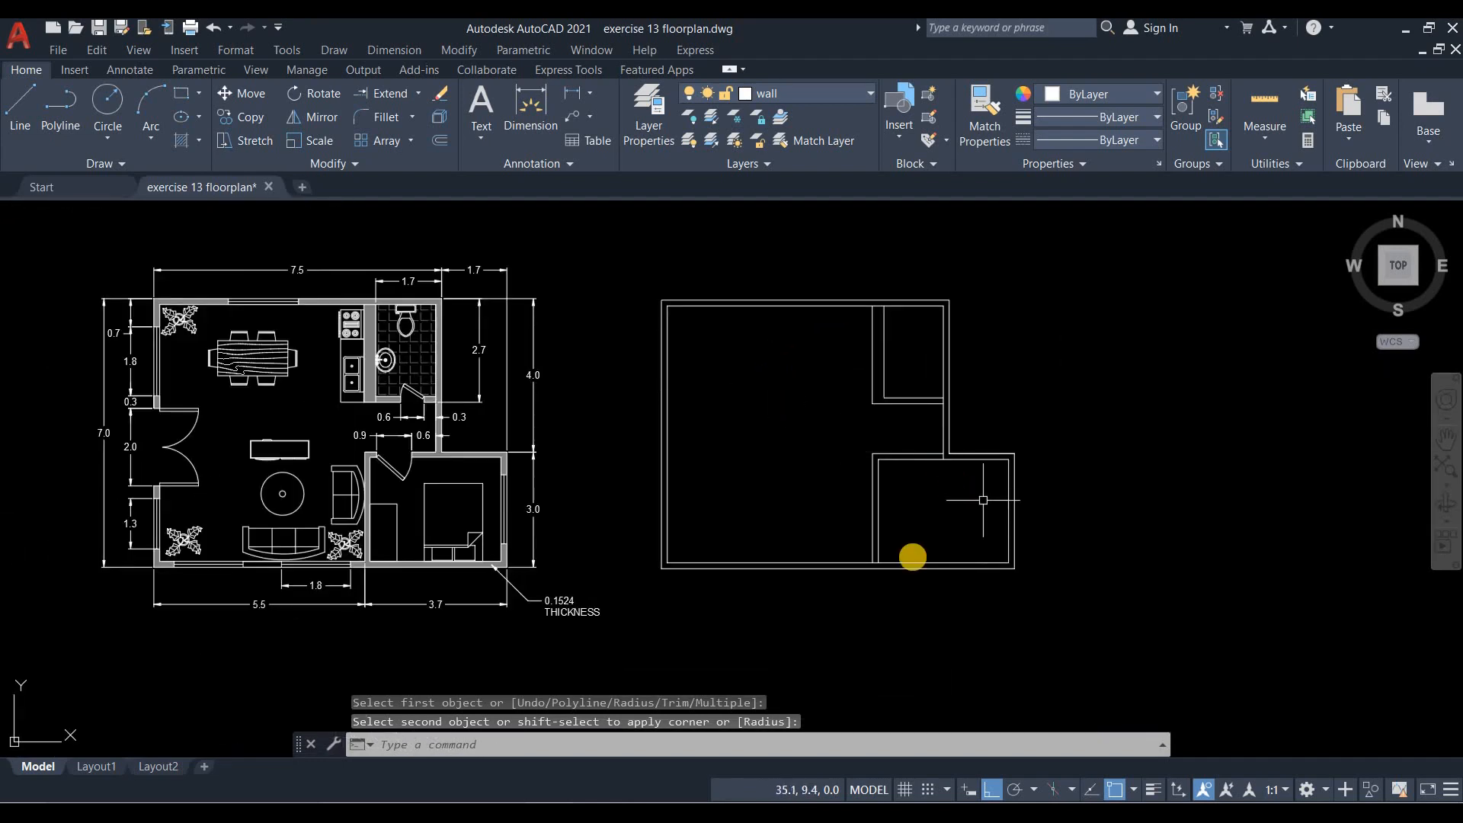
Trim the short line stub crossing the bedroom's top wall where it meets the vertical outer wall.
scroll(945, 469, up, 2)
click(416, 94)
click(385, 119)
scroll(901, 453, up, 3)
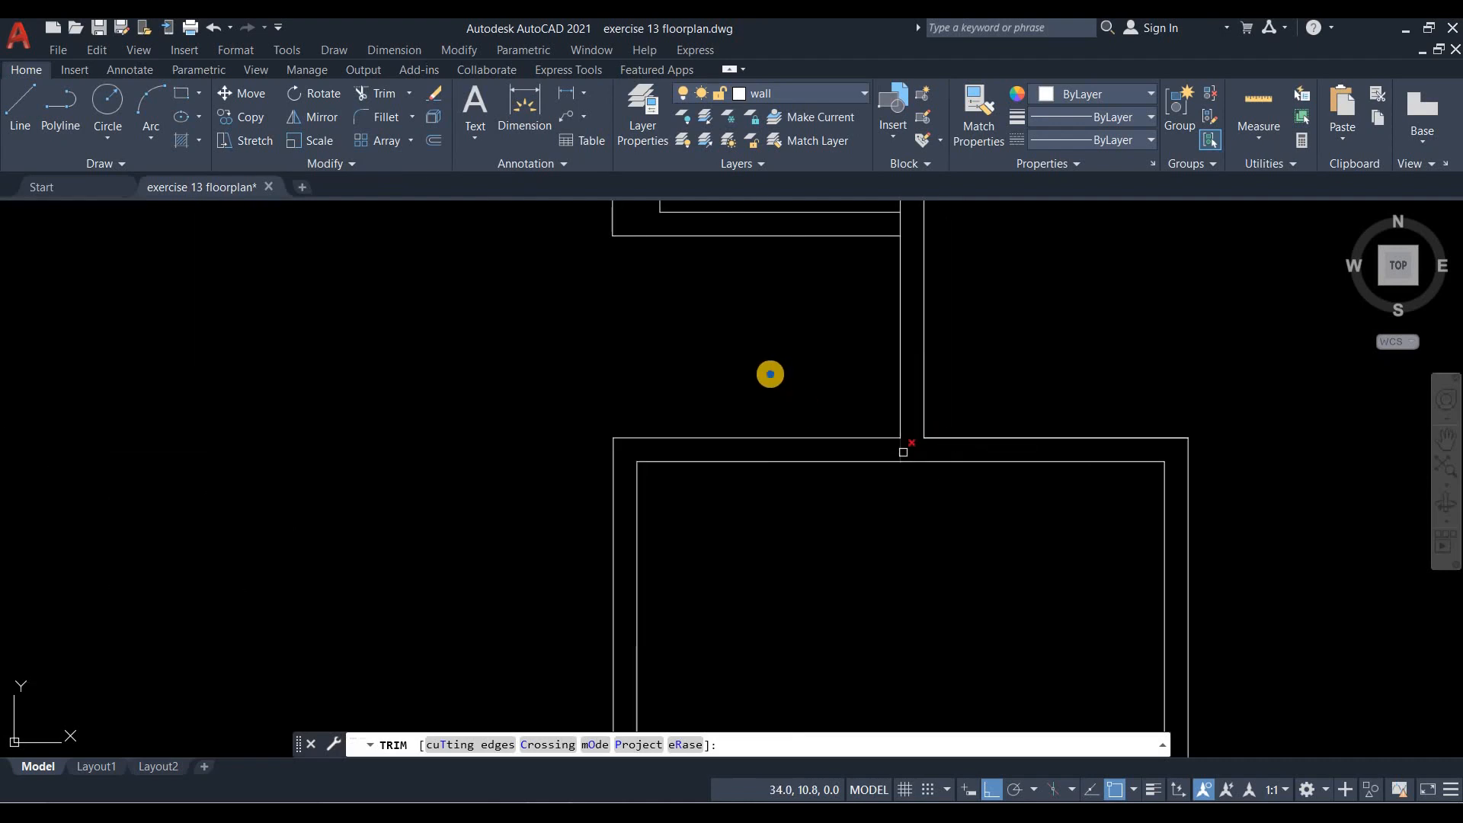
click(903, 452)
scroll(772, 375, down, 4)
right_click(771, 373)
click(792, 386)
Examine the window and door openings and their dimensions in the reference floor plan.
middle_drag(542, 374, 694, 422)
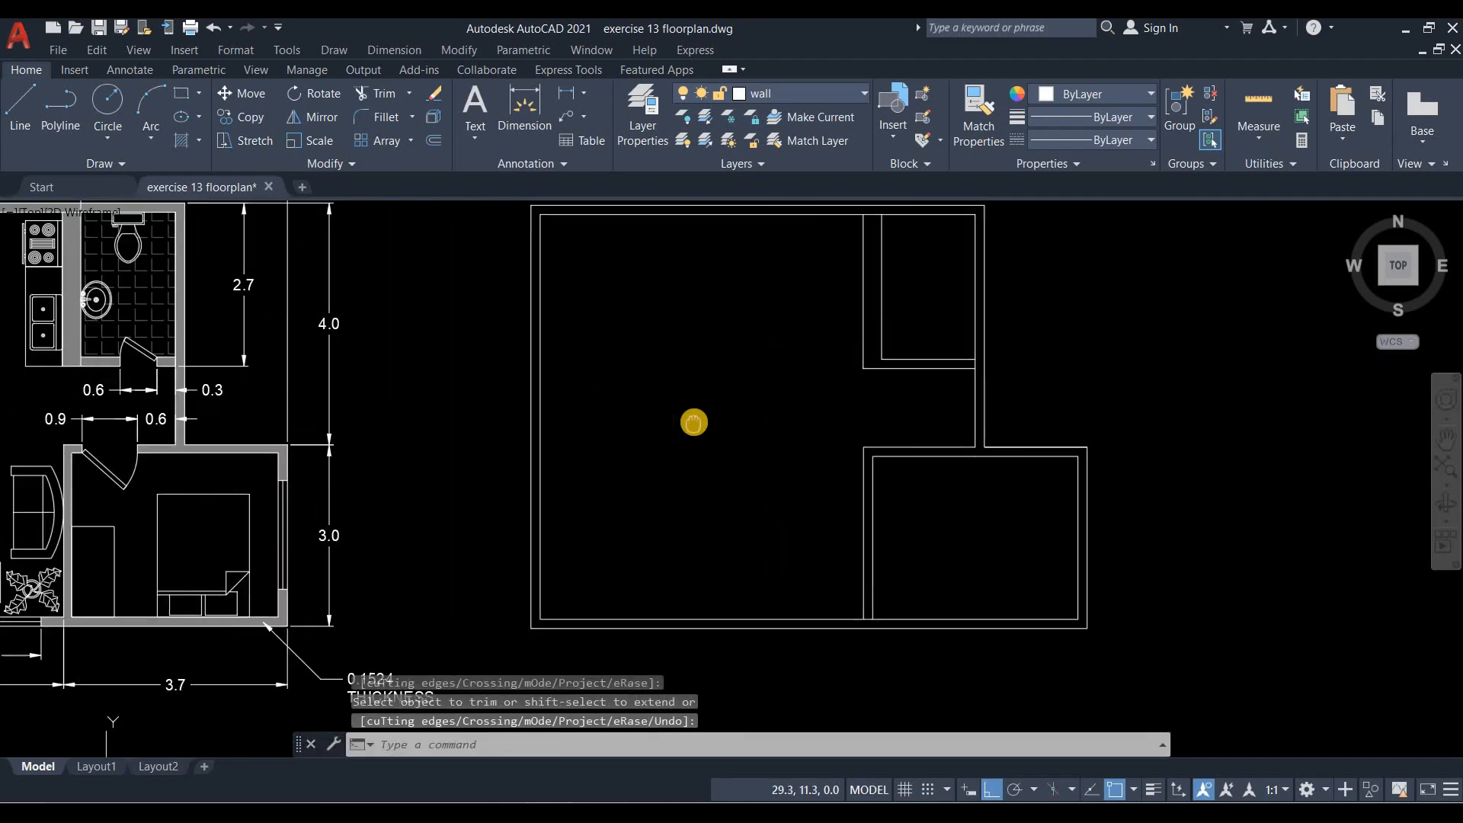
scroll(694, 422, down, 2)
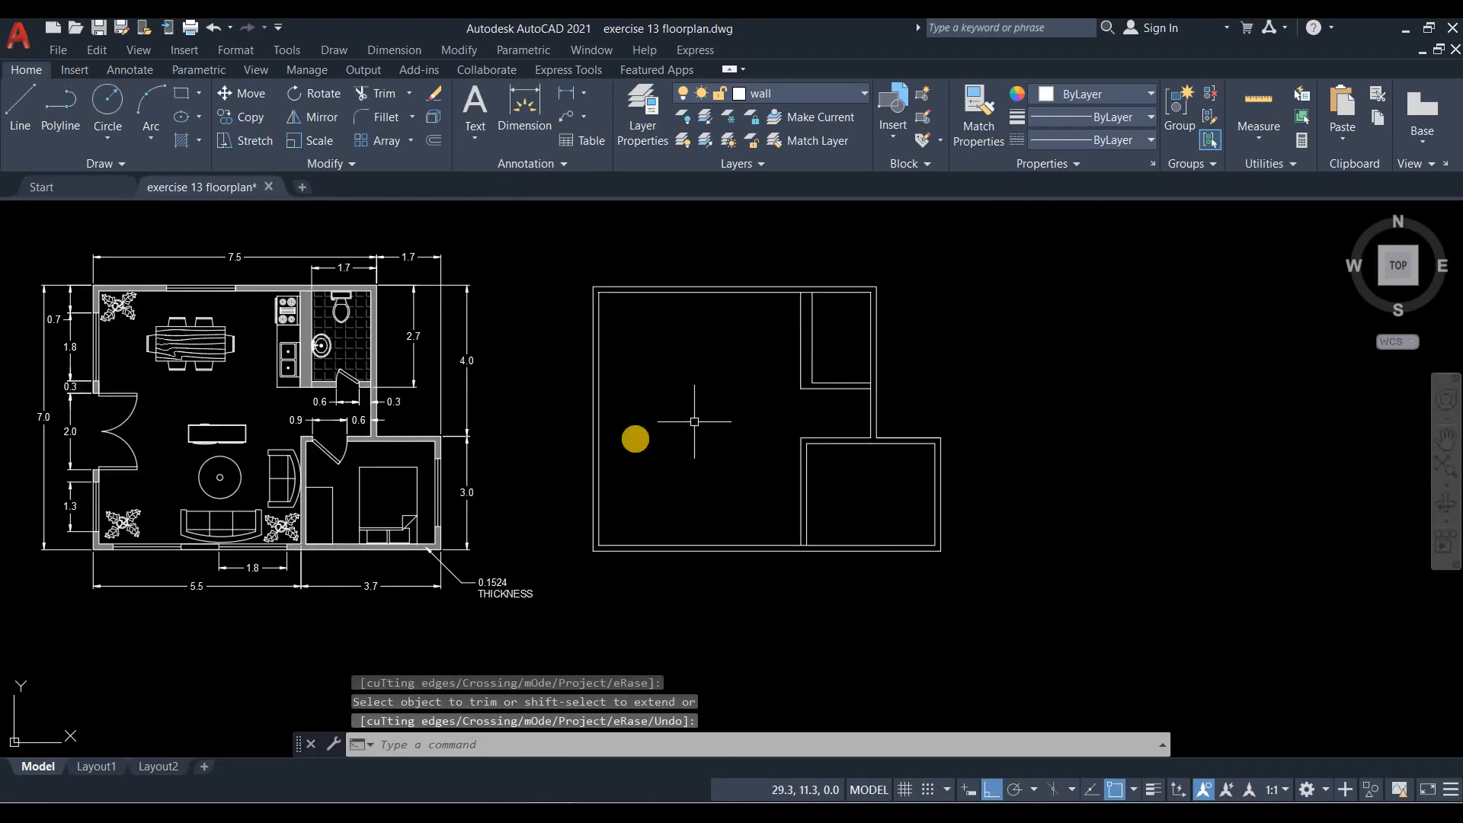
scroll(839, 442, up, 2)
middle_drag(532, 505, 836, 431)
middle_drag(484, 472, 676, 452)
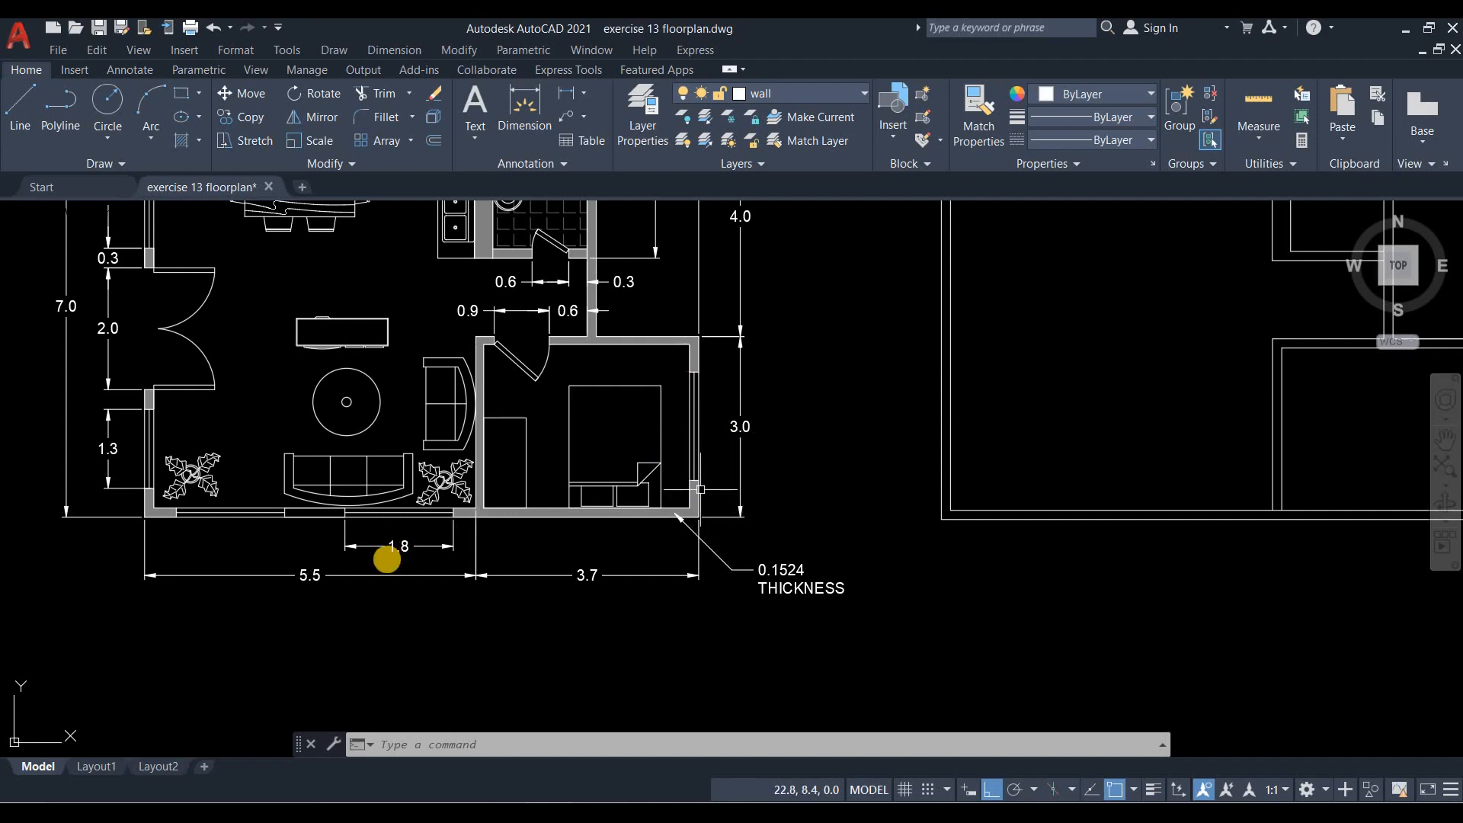
middle_drag(243, 532, 300, 646)
scroll(327, 305, down, 2)
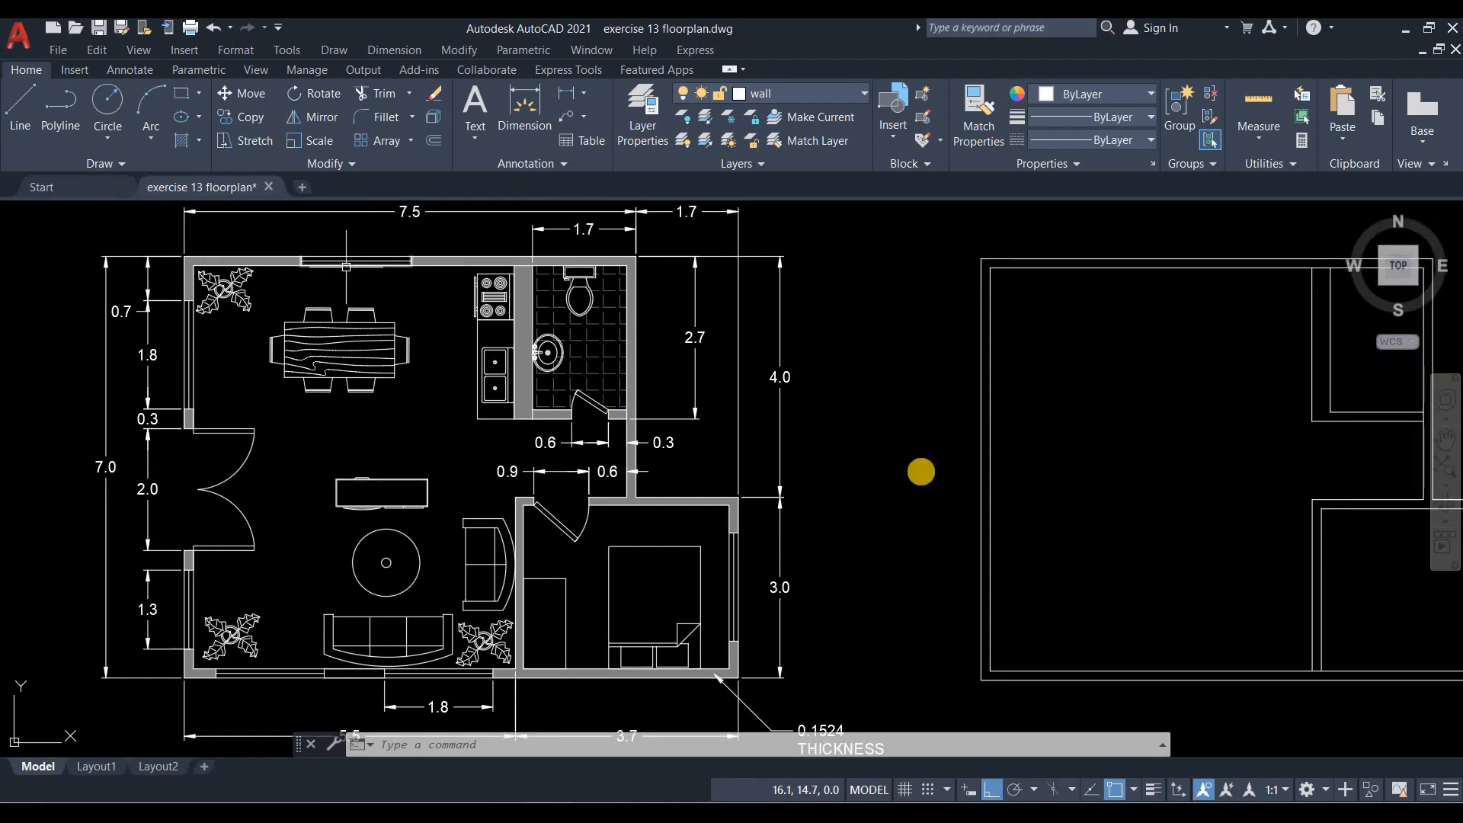
scroll(907, 464, down, 2)
middle_drag(765, 438, 657, 424)
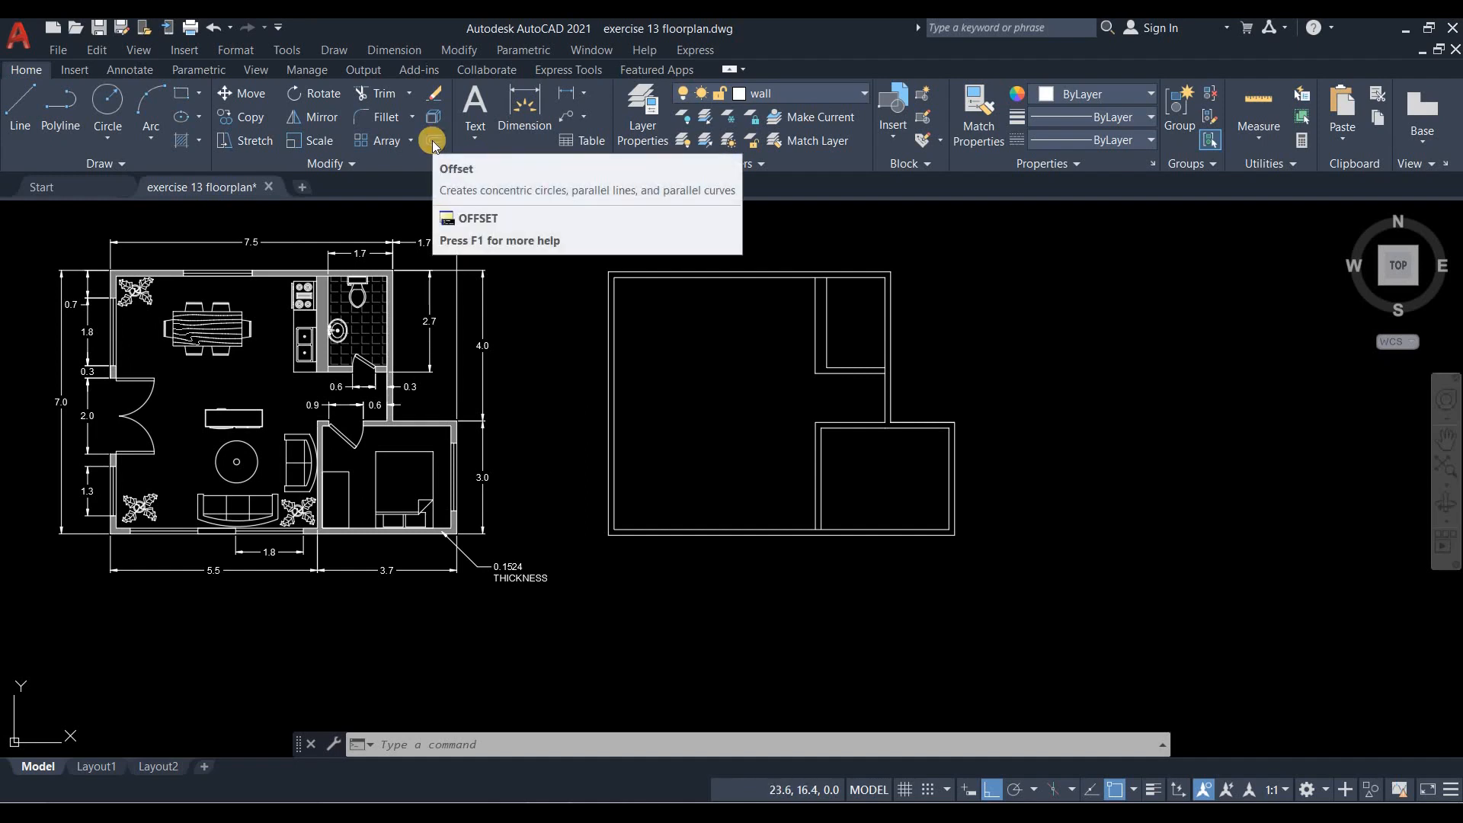
Draw a horizontal line about 1.0 long outward from the midpoint of the bedroom's inner right wall line.
scroll(965, 495, up, 2)
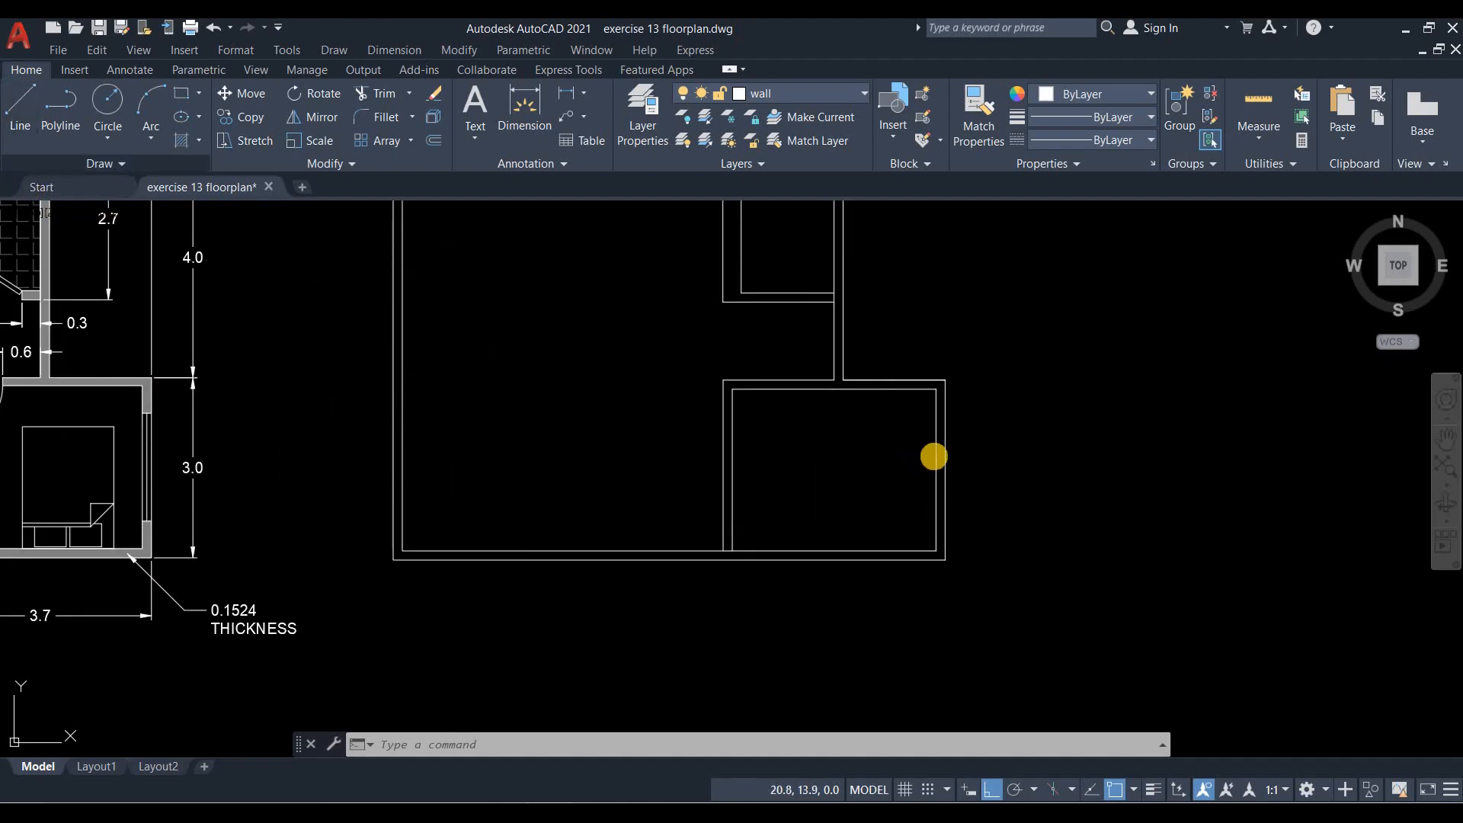
click(936, 469)
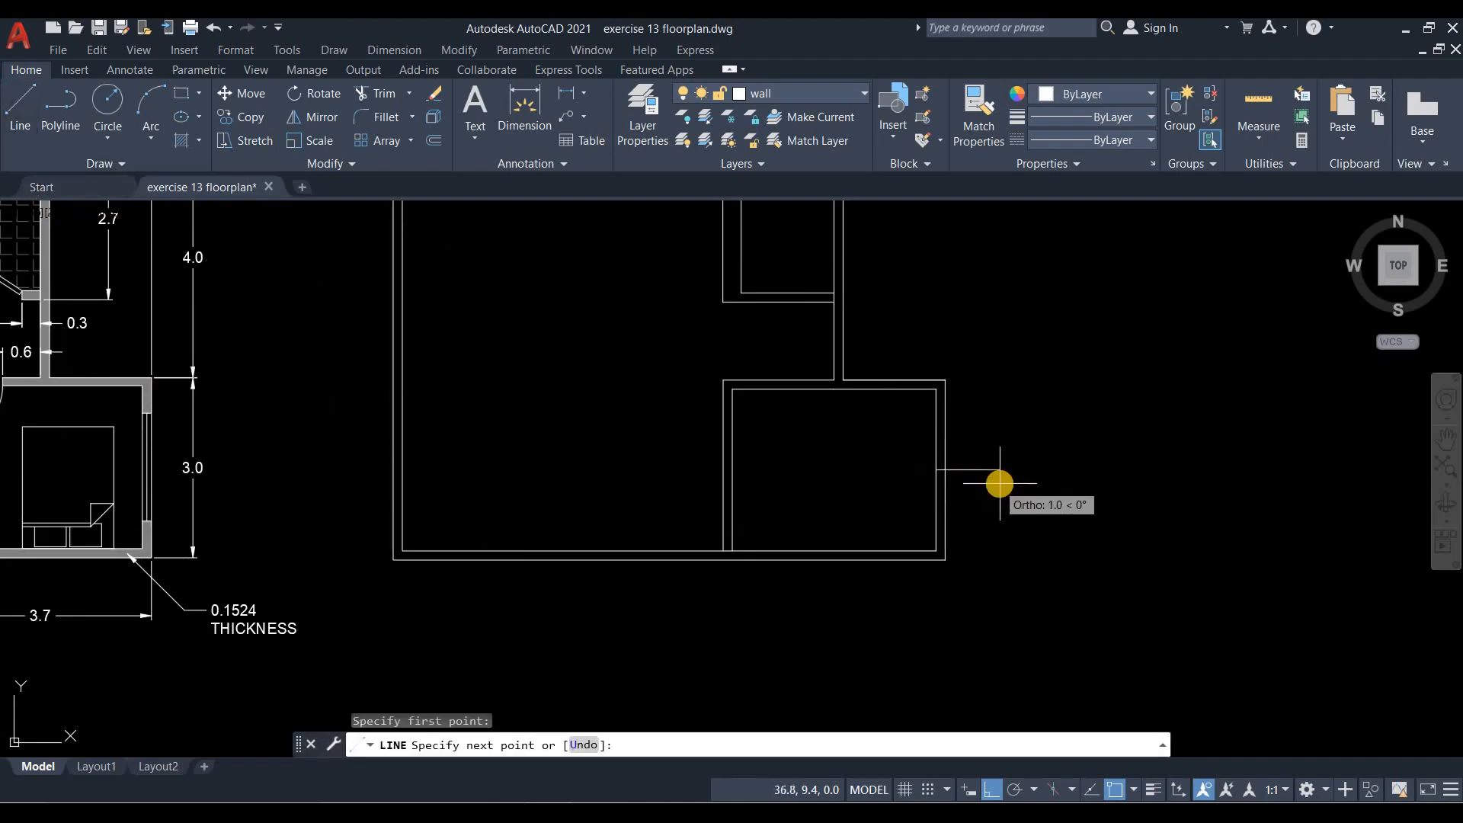
click(999, 483)
key(Return)
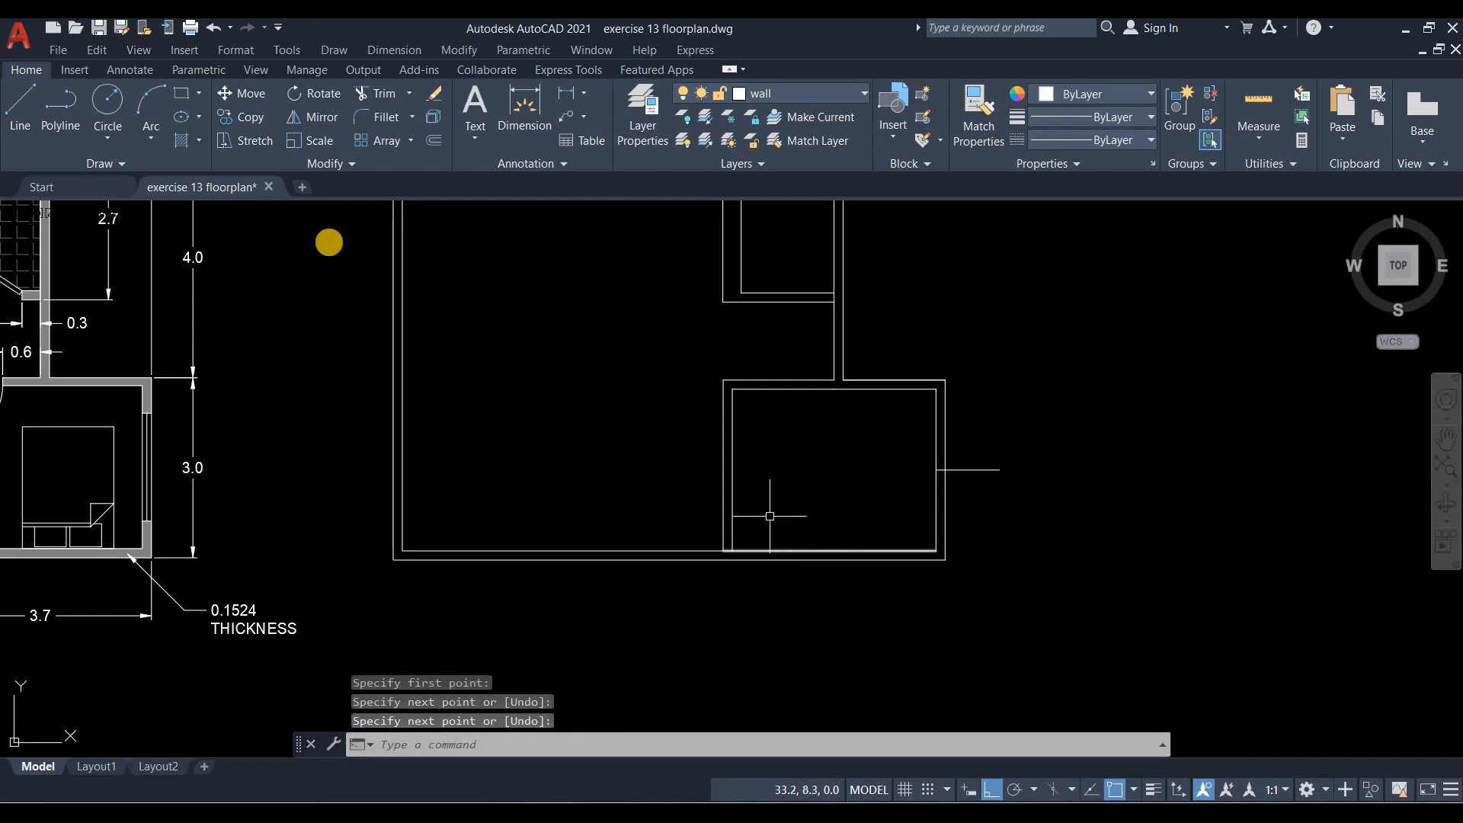
Offset the short horizontal line at the bedroom's right wall by 0.9 both upward and downward.
click(431, 145)
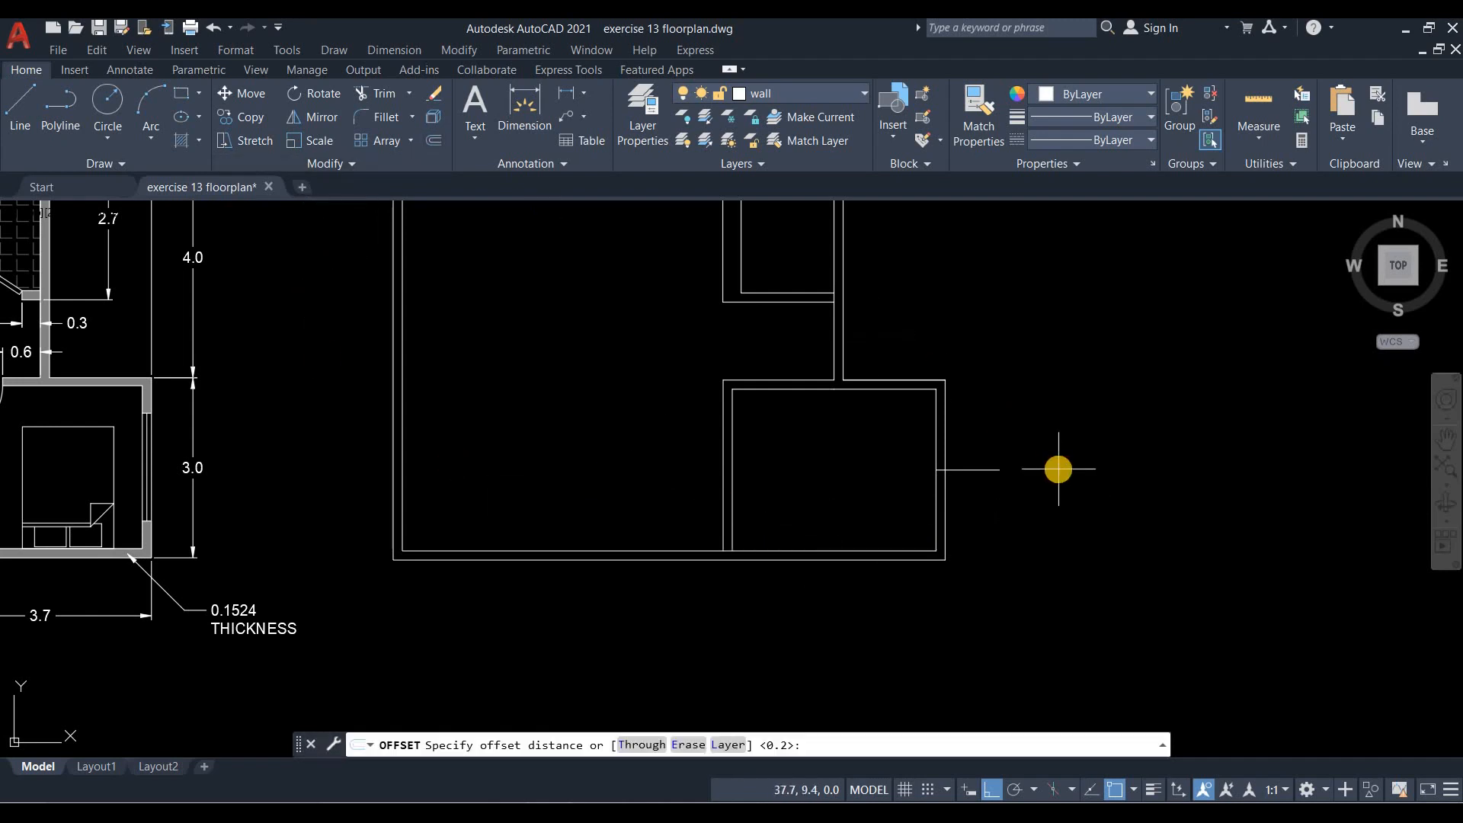
scroll(1056, 467, down, 2)
scroll(1050, 469, up, 2)
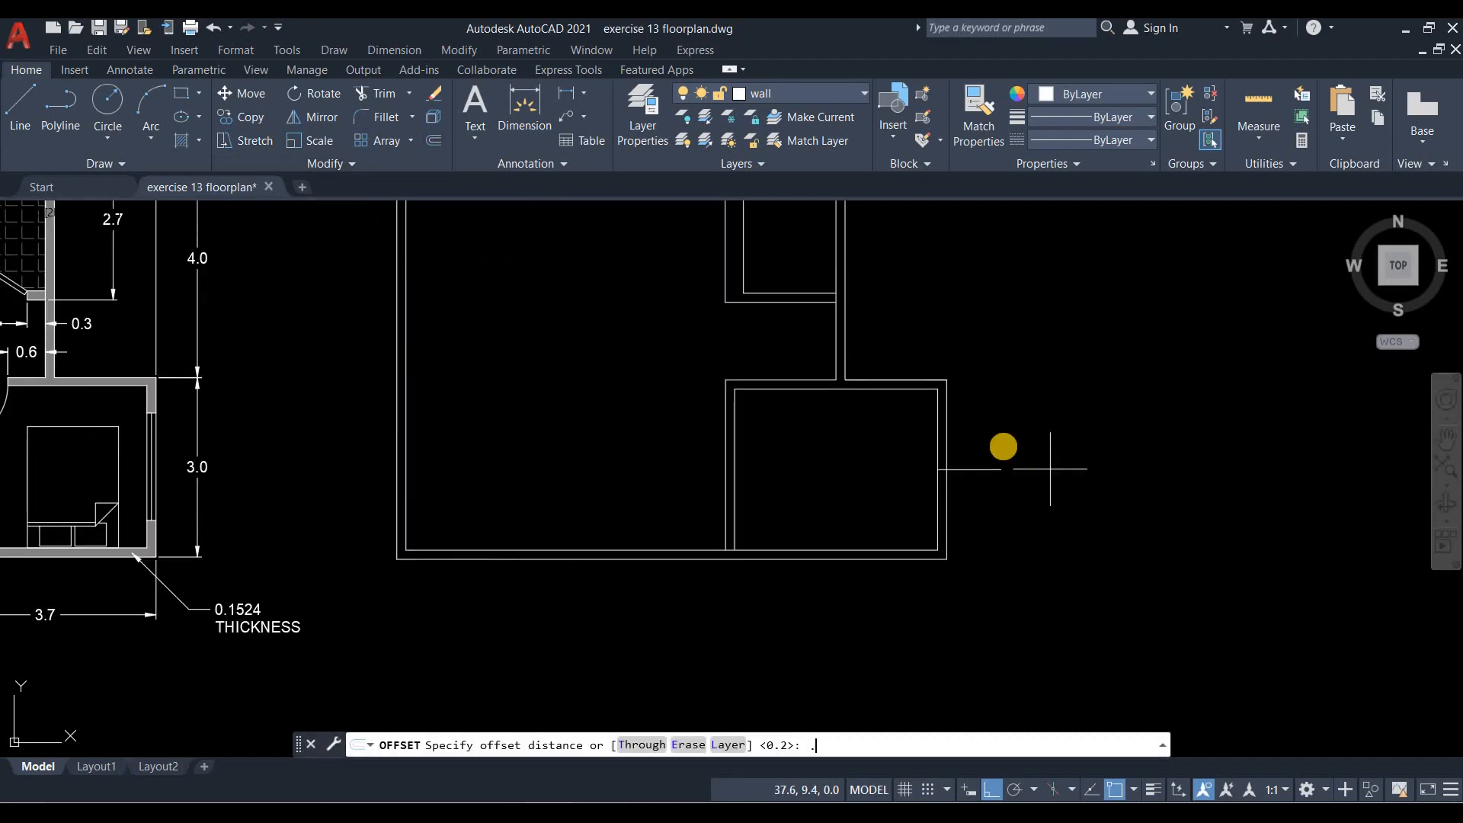
text(.9)
key(Return)
click(979, 470)
click(968, 412)
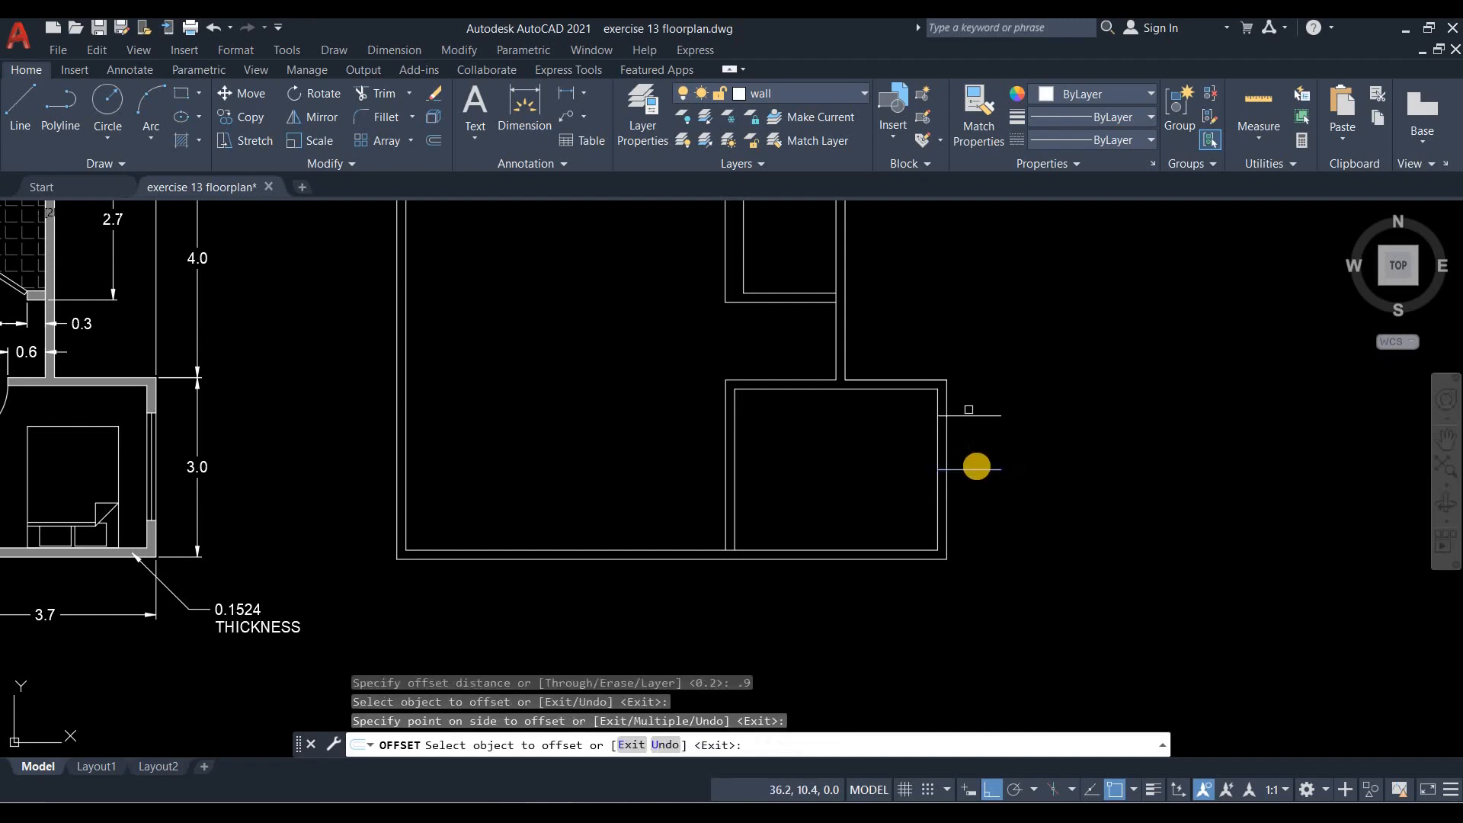
click(979, 469)
click(1044, 514)
key(Return)
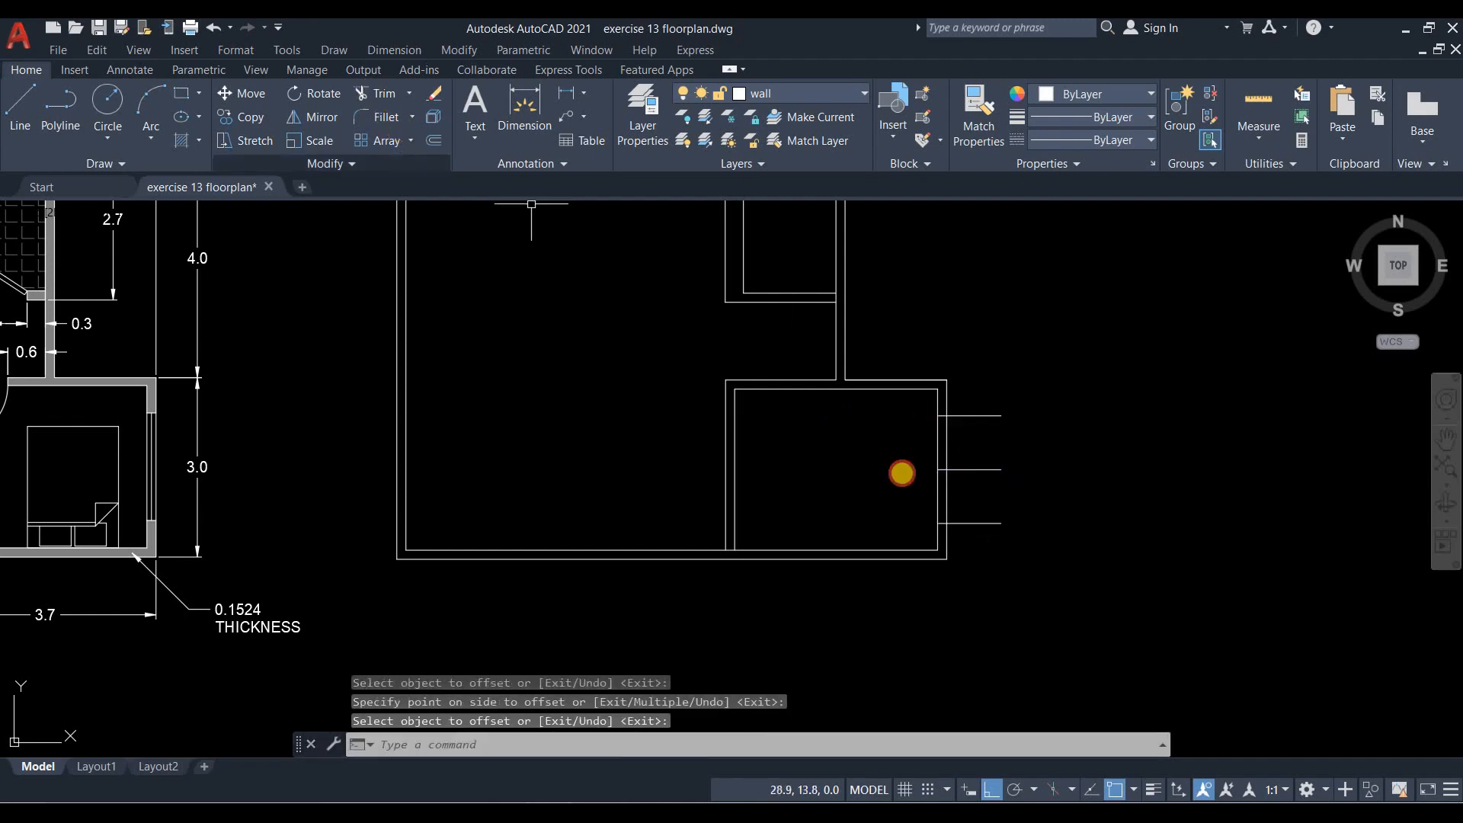
Trim the bedroom's right wall and marker lines to form the window opening, and erase the leftover centre line.
click(384, 94)
click(991, 548)
click(965, 440)
key(Return)
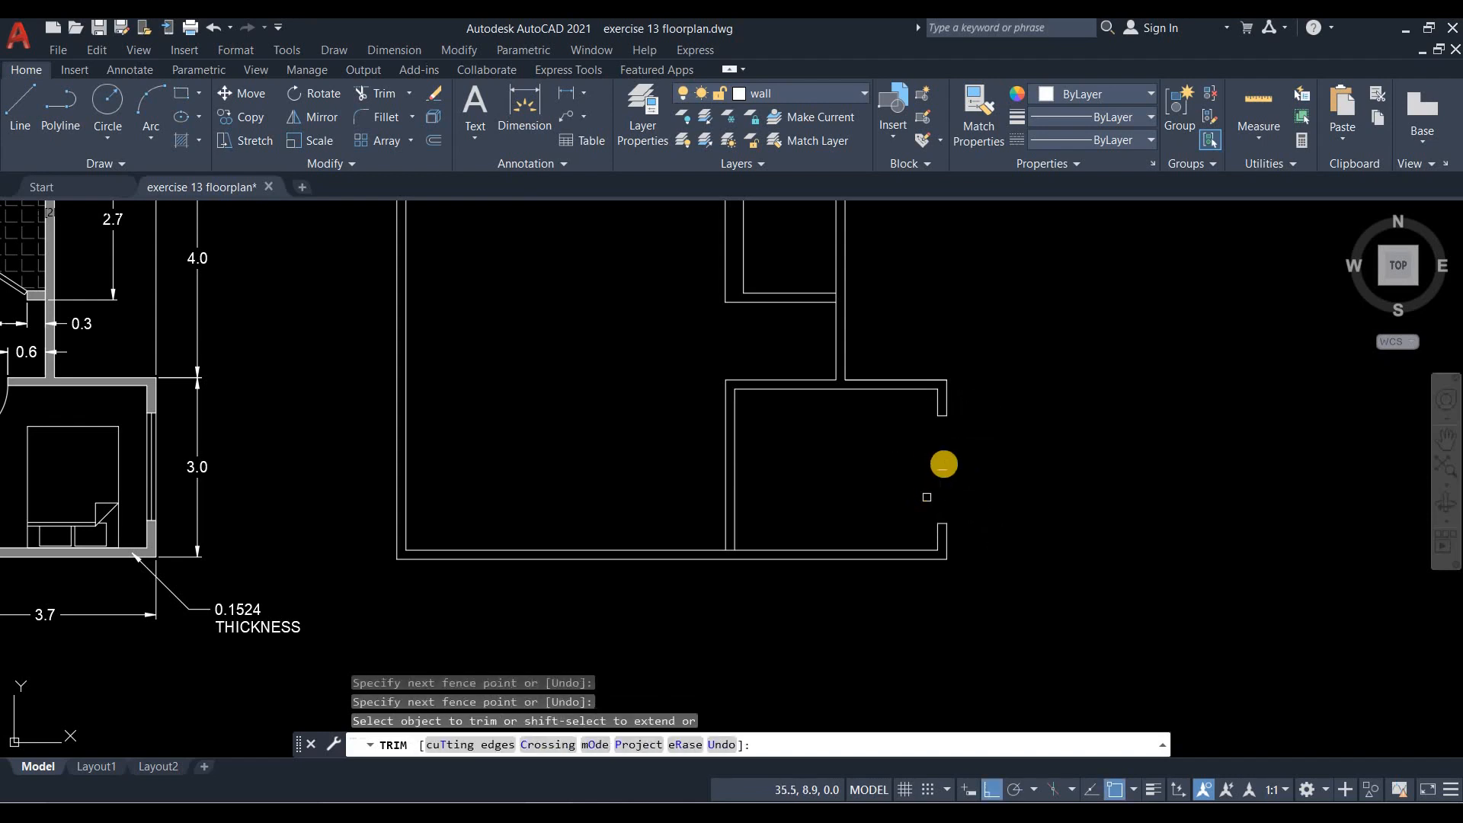
key(Return)
click(945, 468)
key(Delete)
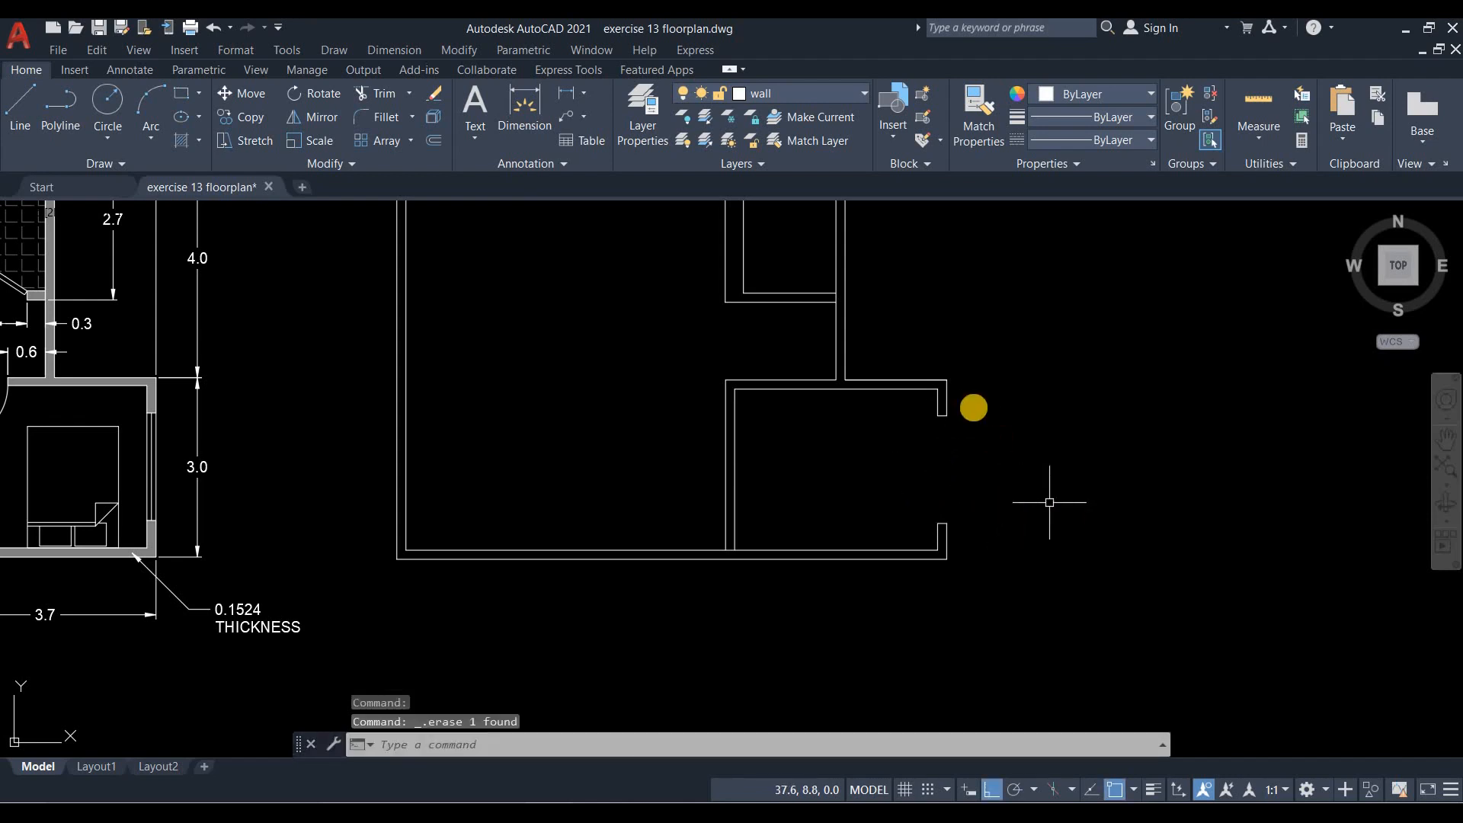
scroll(1047, 502, down, 2)
middle_drag(972, 406, 1032, 465)
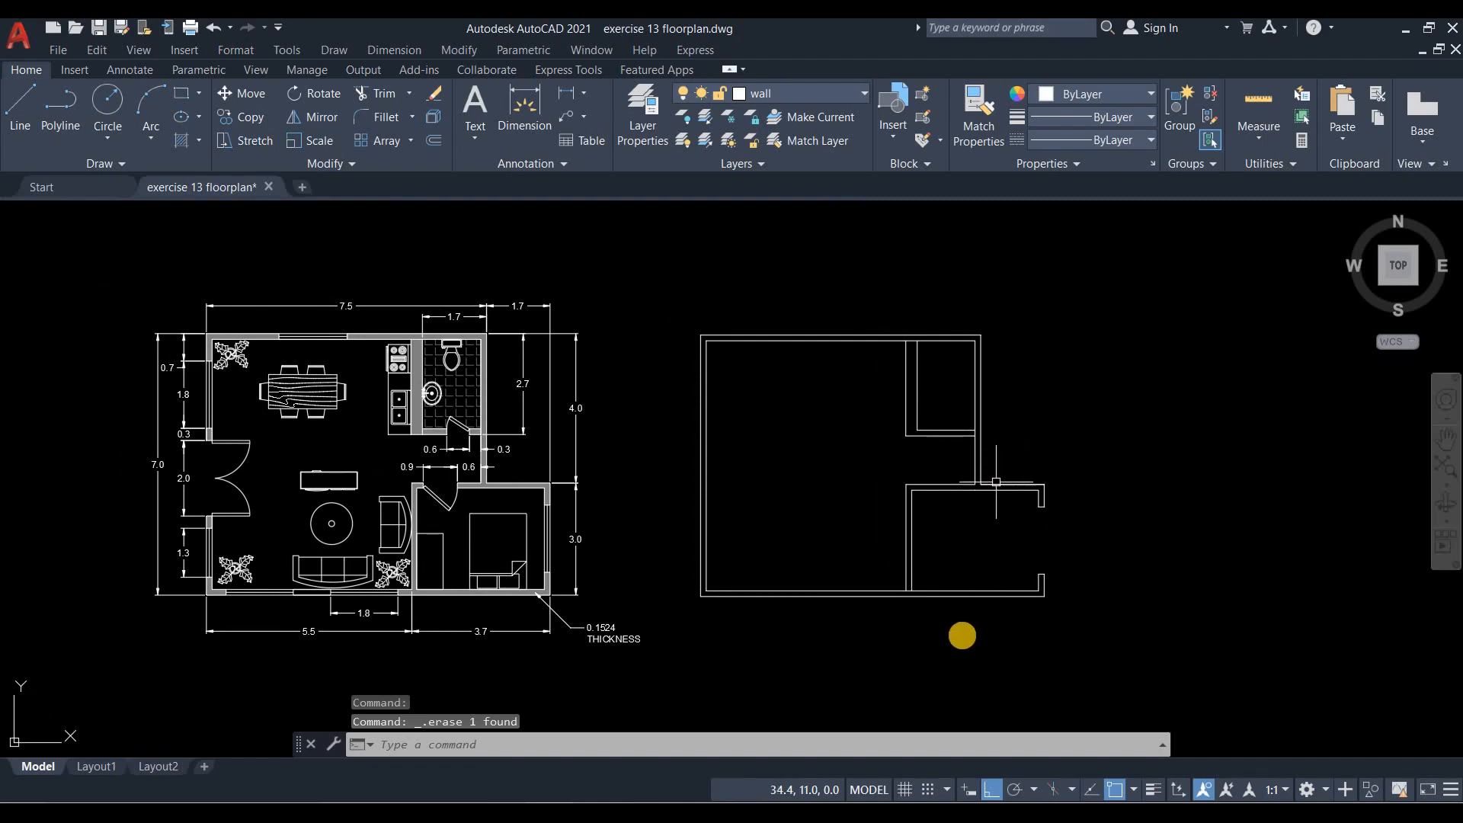
Draw a vertical line downward from the midpoint of the living room's inner bottom wall line.
scroll(857, 593, up, 2)
middle_drag(855, 593, 1001, 522)
click(22, 102)
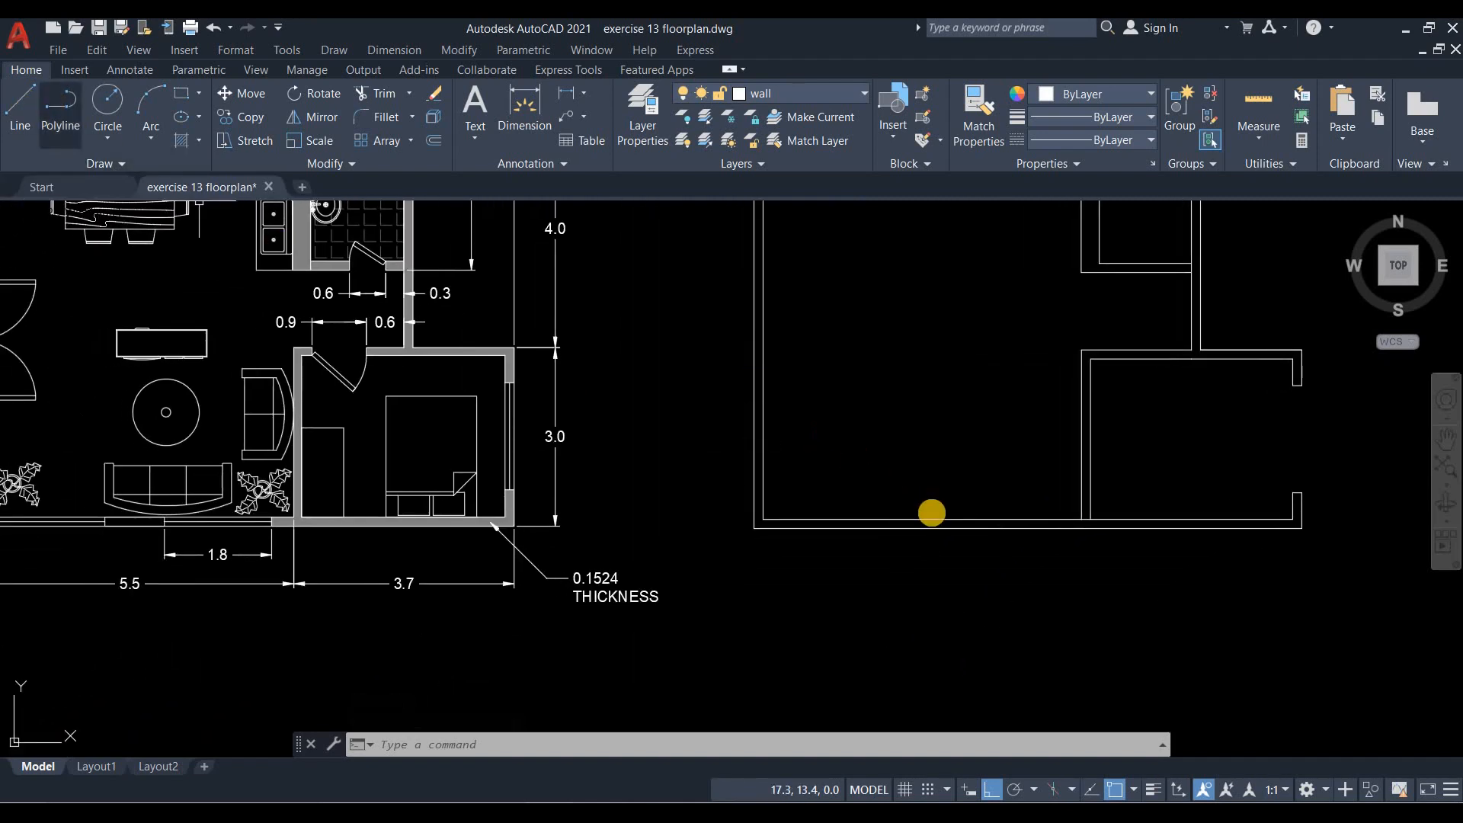
click(923, 517)
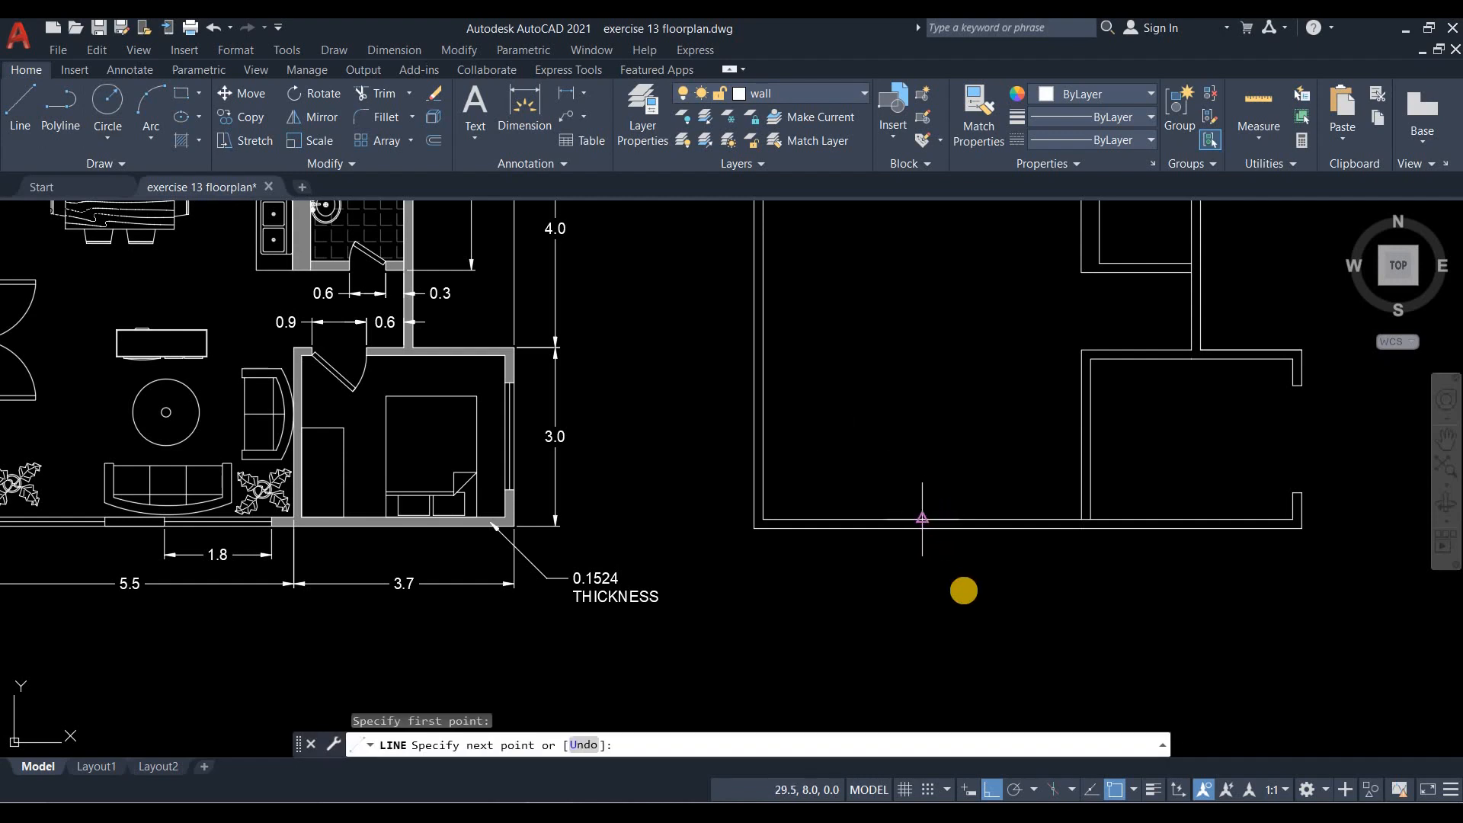
click(962, 590)
key(Return)
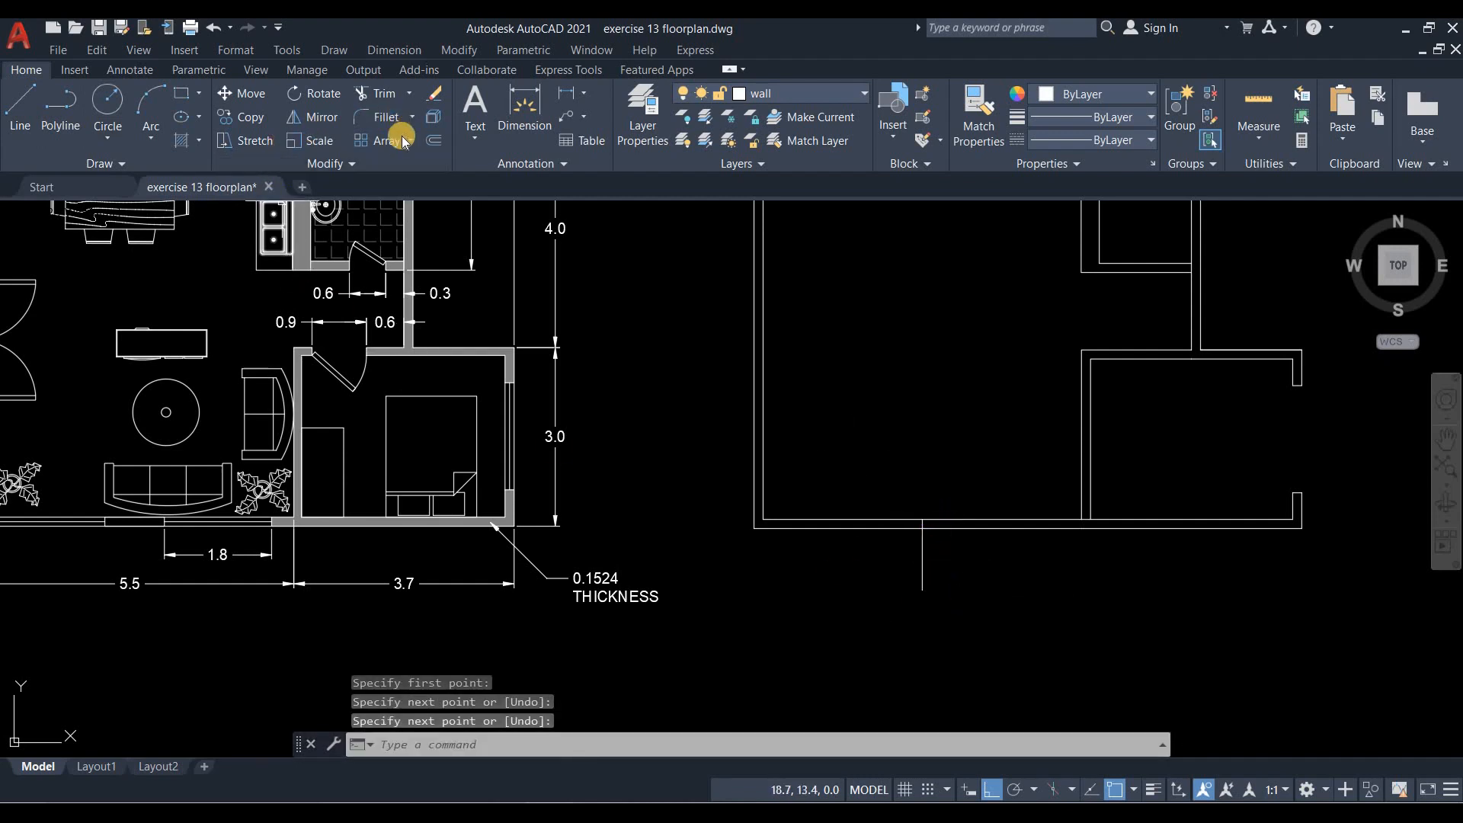
Add a linear dimension to the wall segment between the two bottom windows of the reference plan.
middle_drag(329, 391, 523, 377)
text(dli)
key(Return)
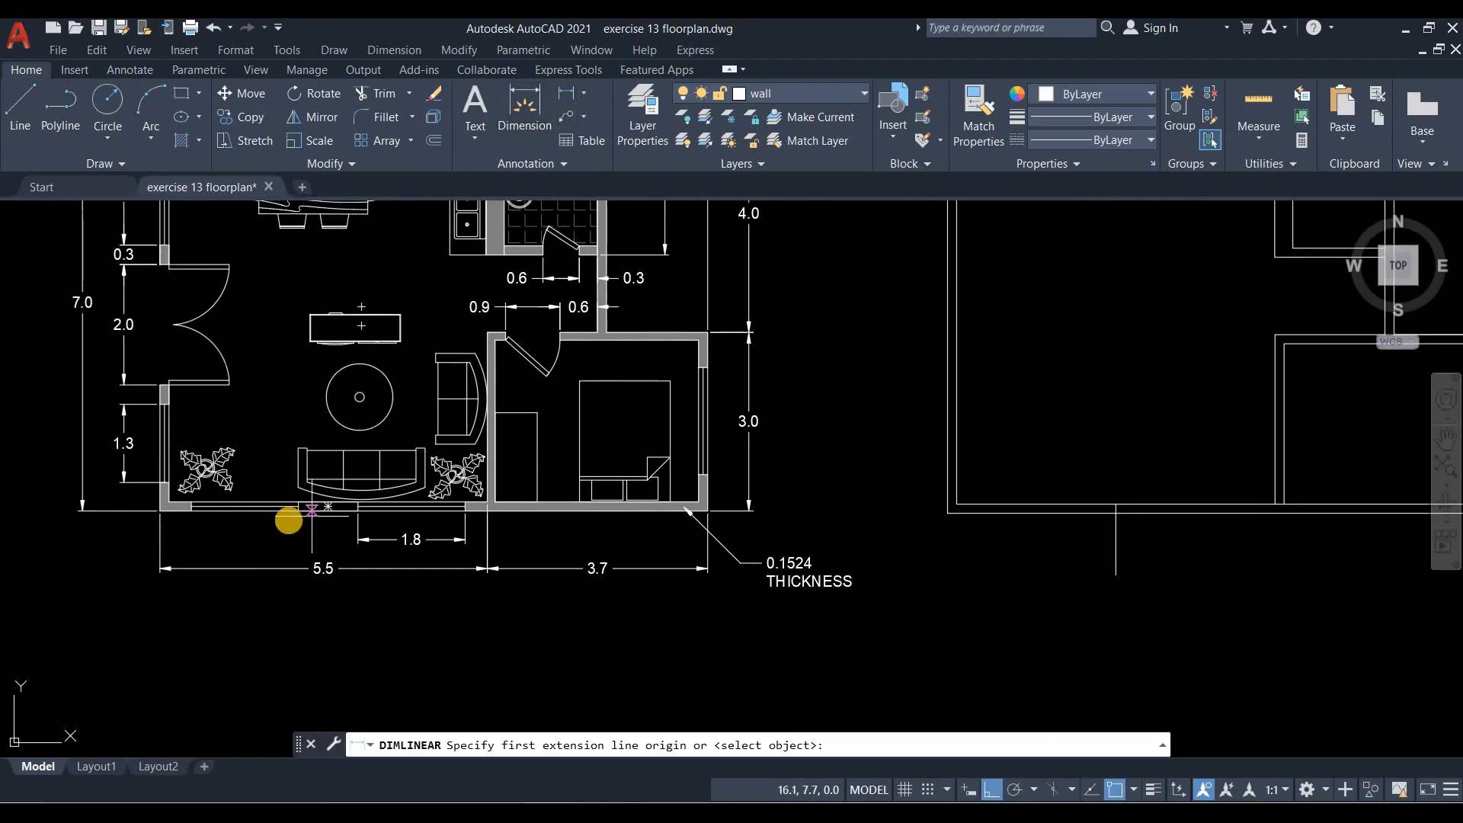
scroll(293, 514, up, 4)
click(283, 518)
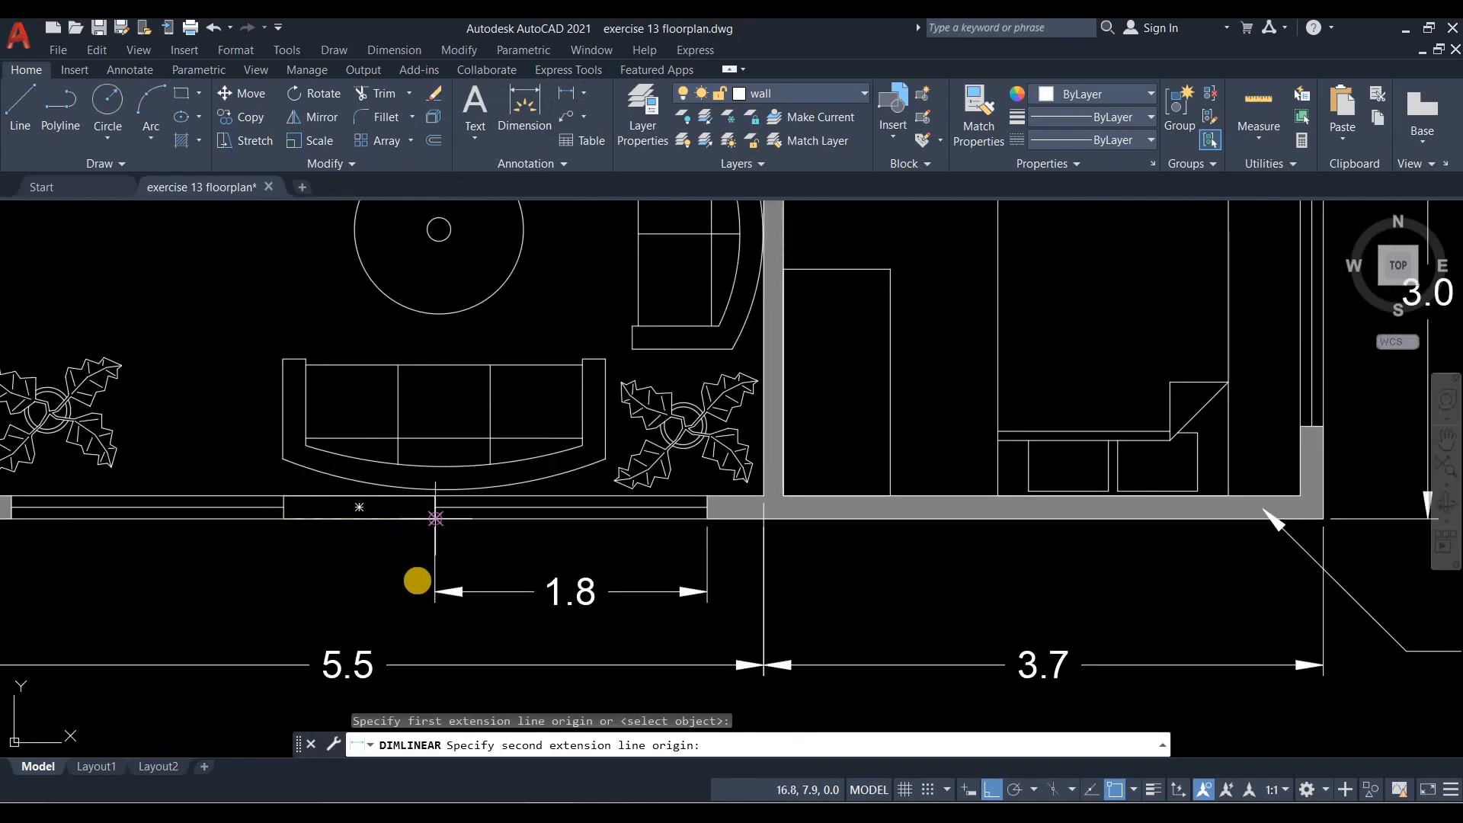
click(435, 519)
click(480, 591)
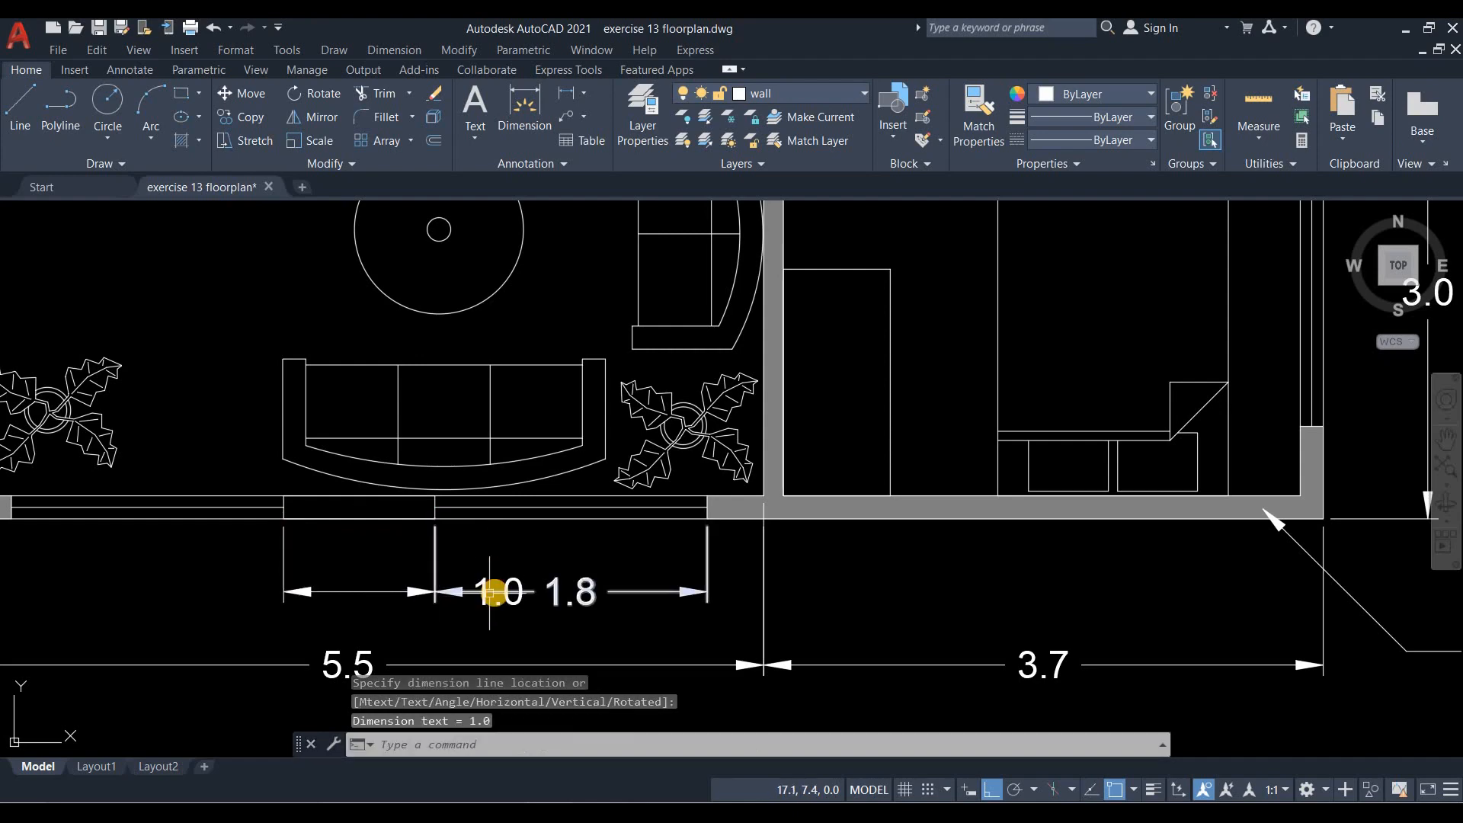
Move the new dimension's text to the middle between its extension lines.
click(418, 592)
click(499, 592)
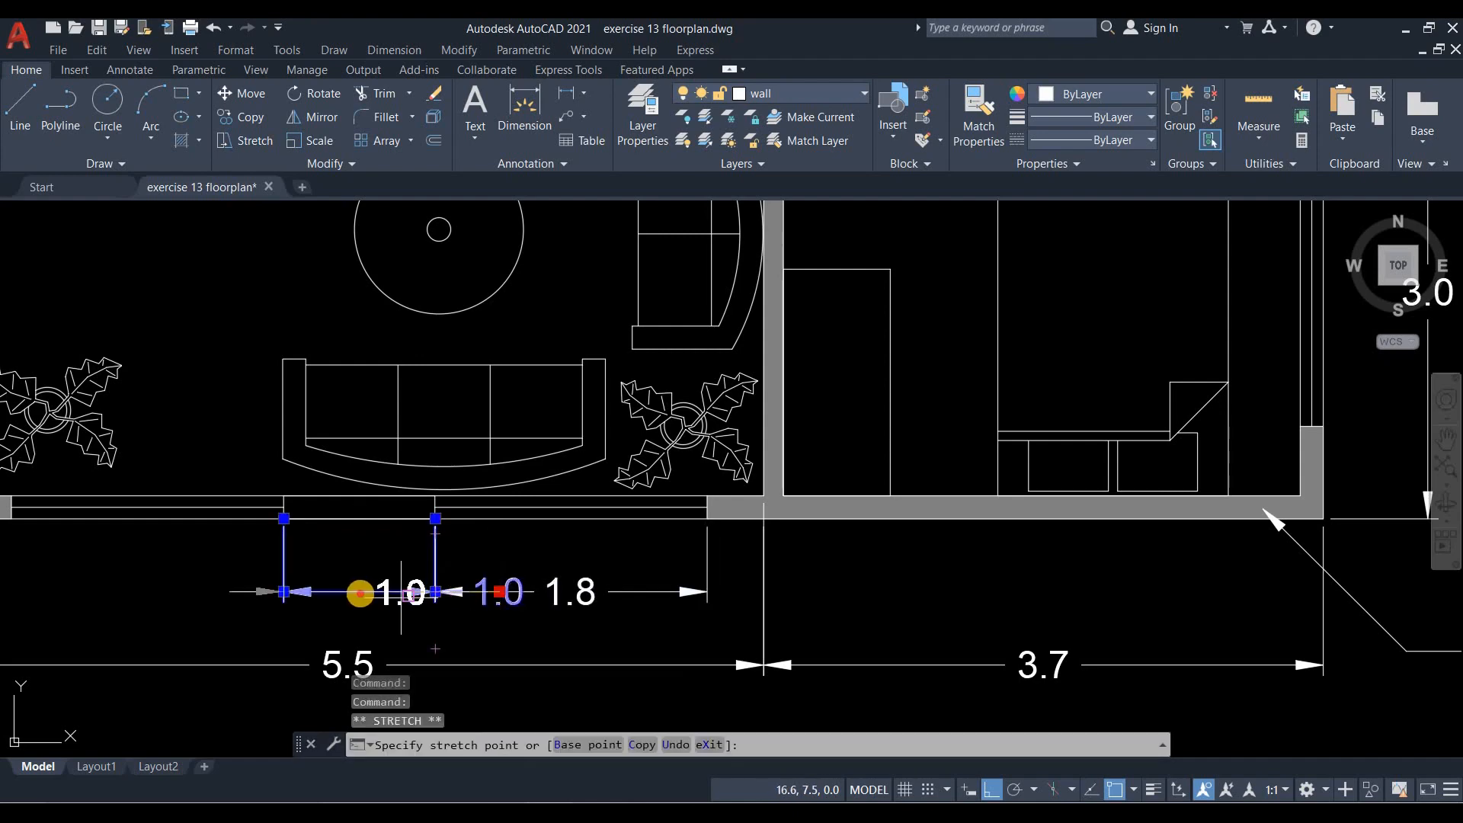
click(359, 594)
scroll(320, 511, down, 2)
key(Escape)
Offset the vertical line at the living room's bottom wall by 0.5 to both sides.
middle_drag(901, 516, 677, 496)
click(433, 138)
middle_drag(1064, 487, 915, 515)
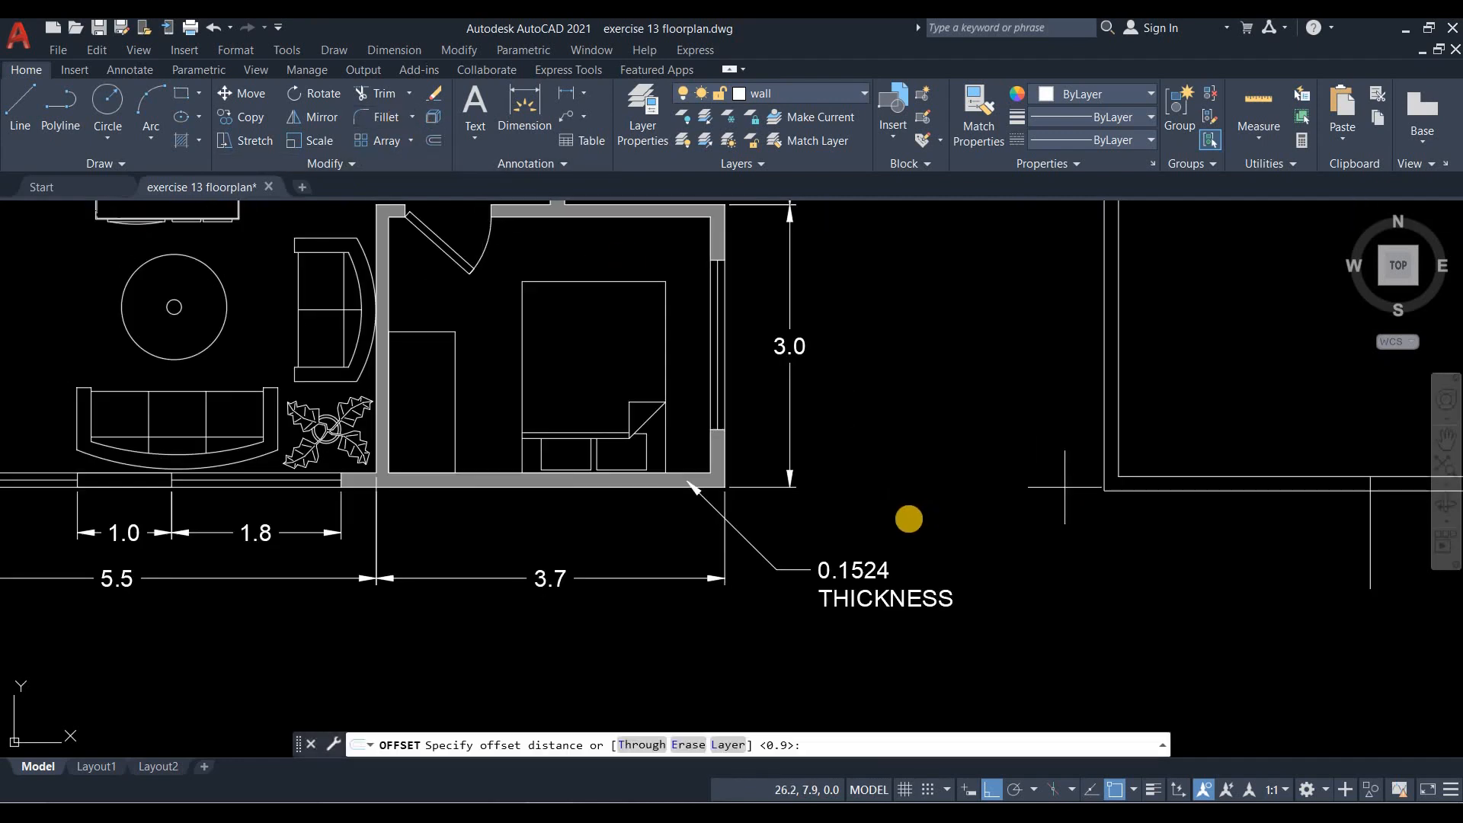
text(.5)
key(Return)
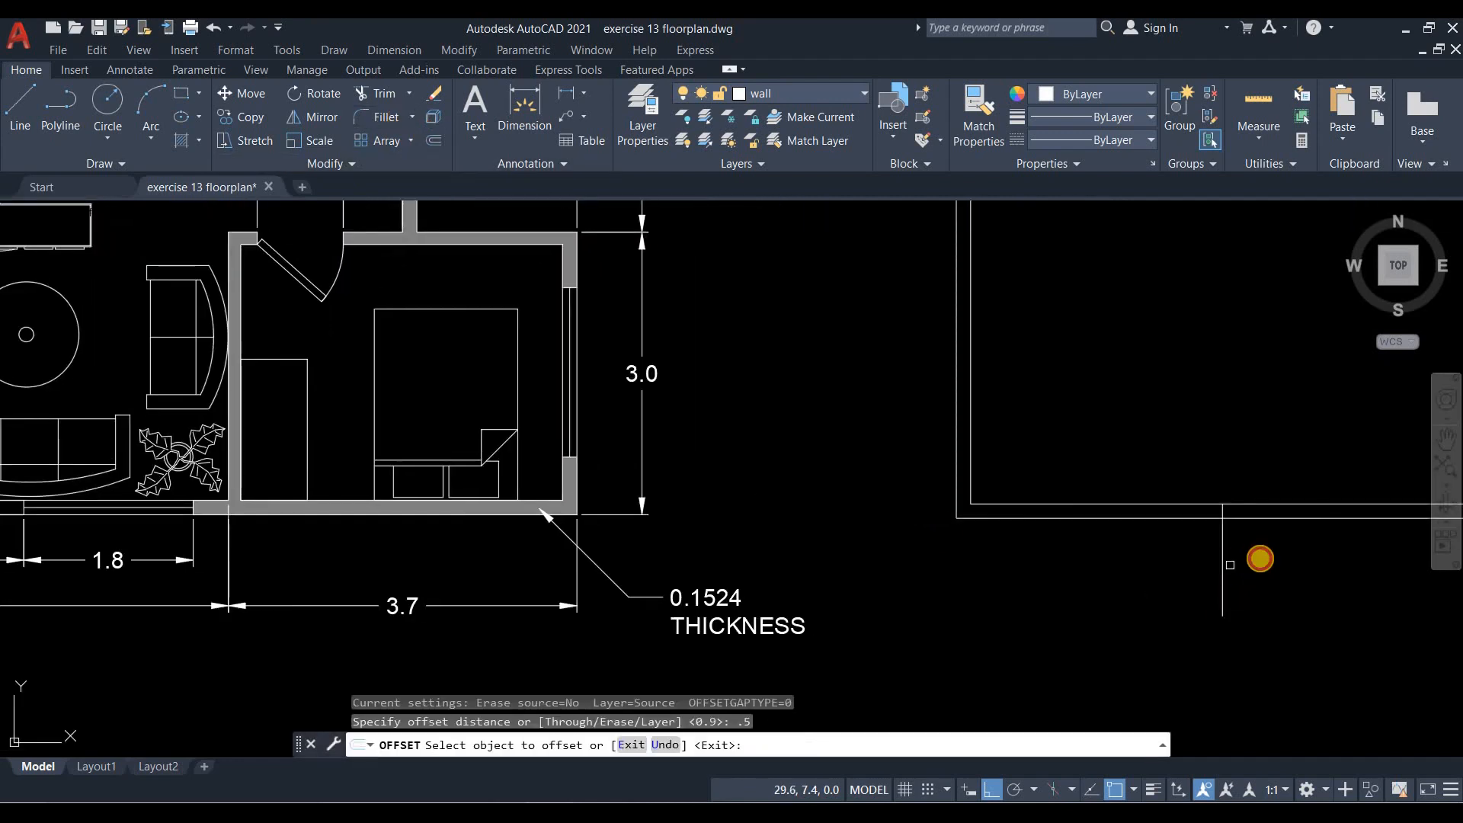
click(1222, 563)
click(1269, 557)
click(1222, 564)
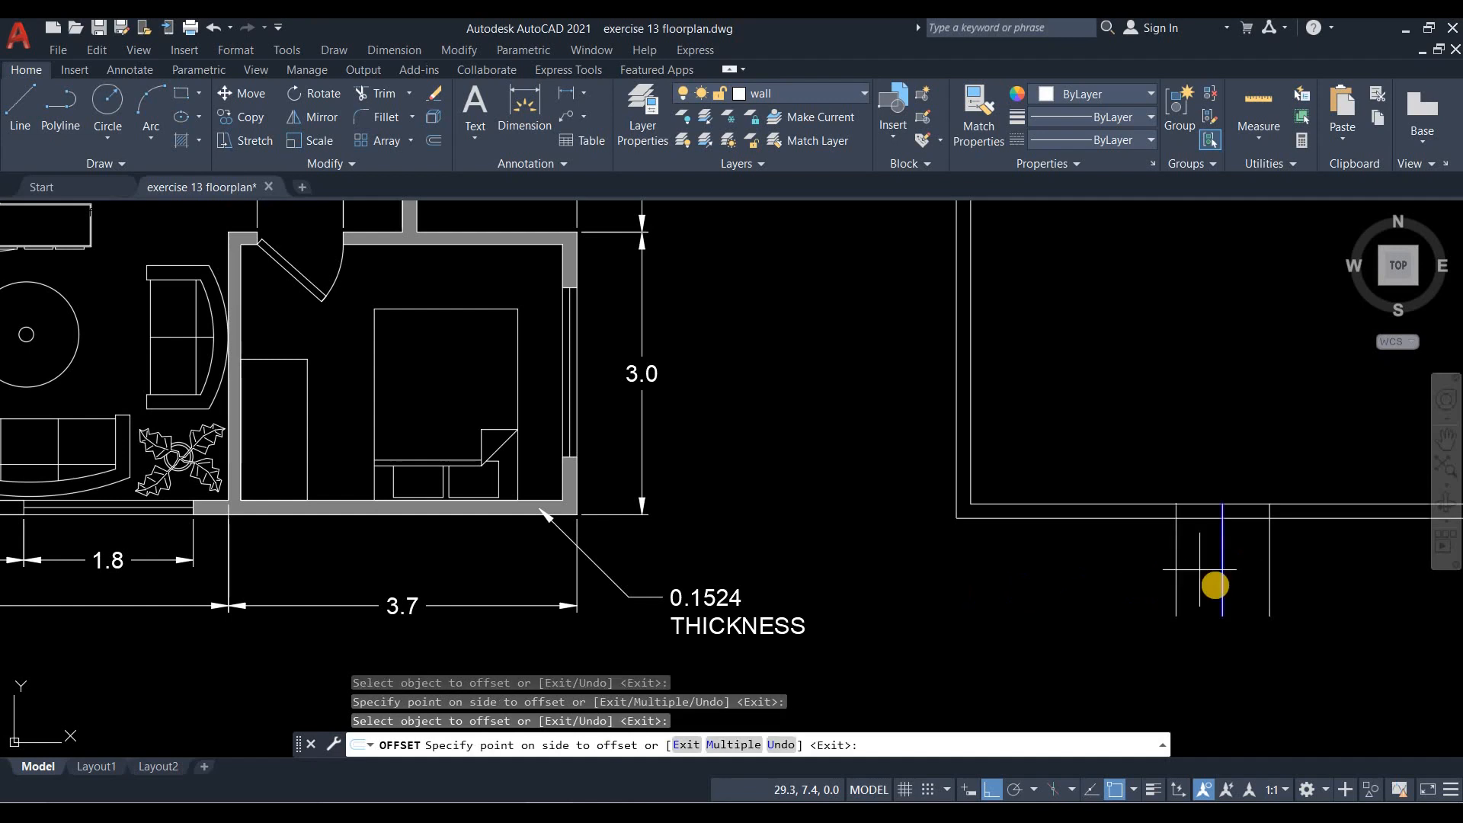
click(1178, 574)
scroll(989, 592, down, 2)
key(Return)
Offset the two outer vertical lines at the living room's bottom wall outward by 1.8 to mark the window widths.
middle_drag(1232, 584, 1120, 578)
key(Return)
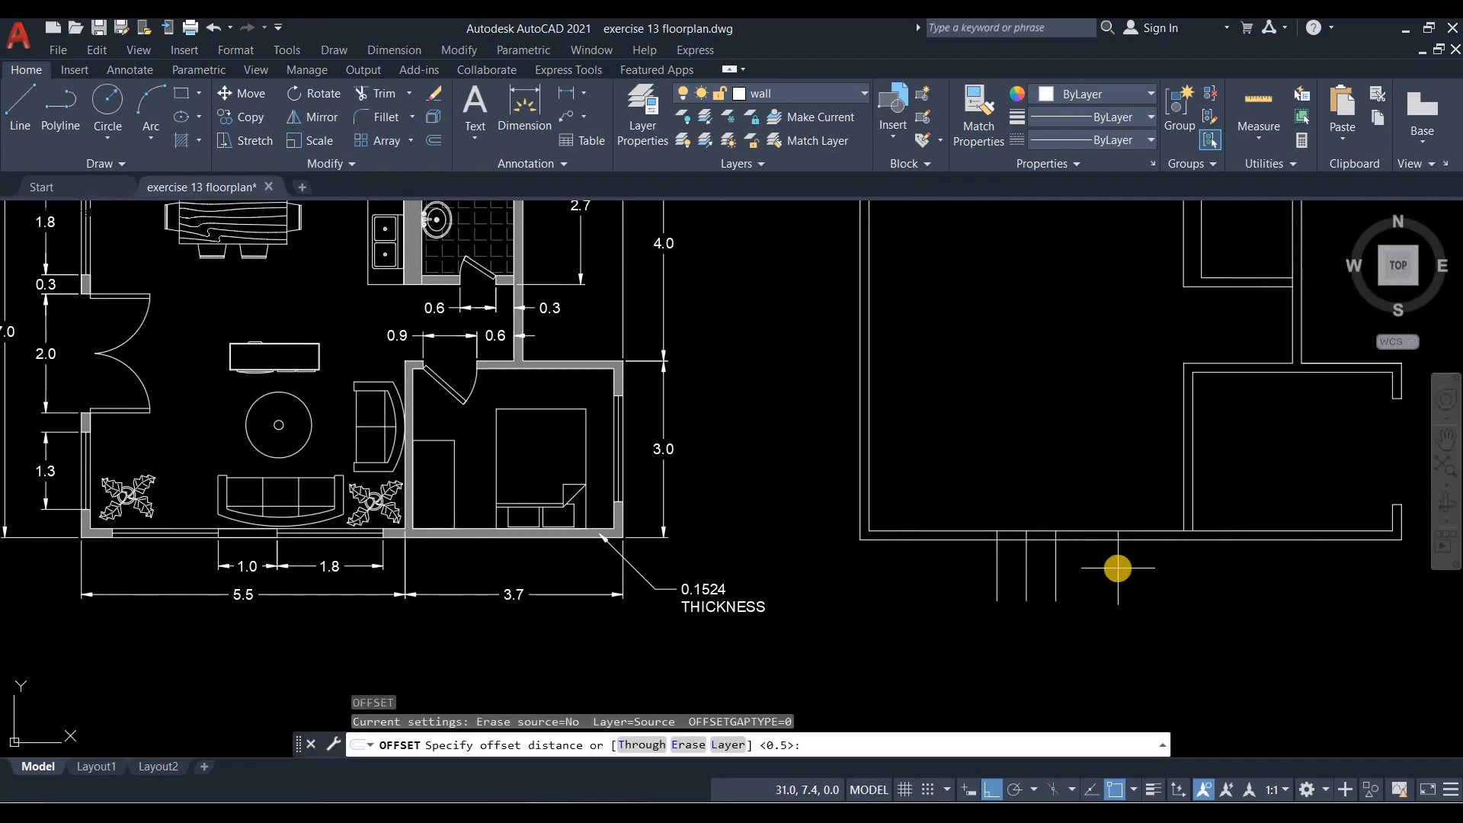
text(1.8)
key(Return)
click(1056, 570)
click(1105, 572)
click(998, 580)
click(947, 585)
key(Return)
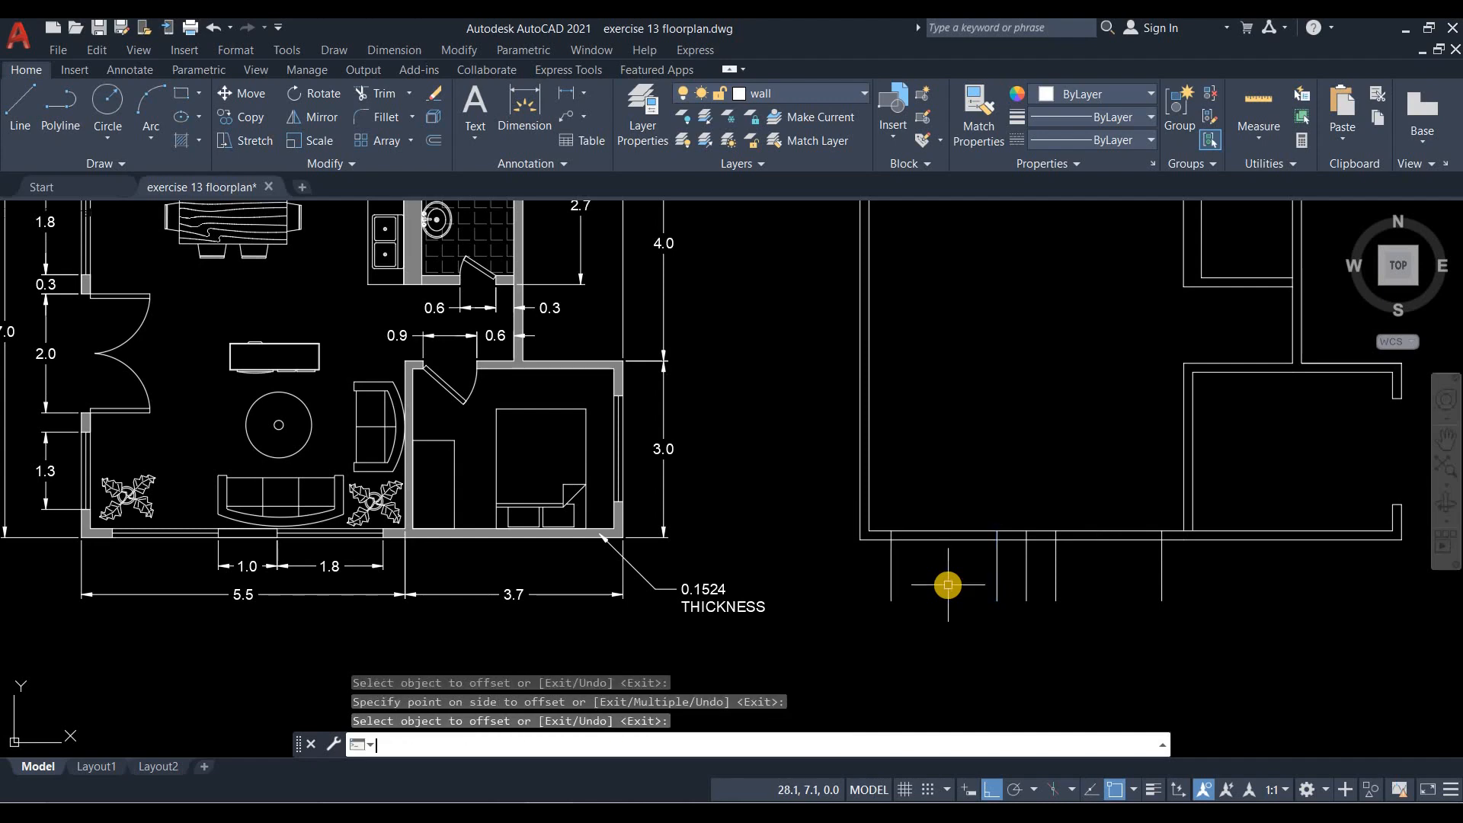
middle_drag(1081, 572, 1055, 577)
scroll(1057, 564, up, 2)
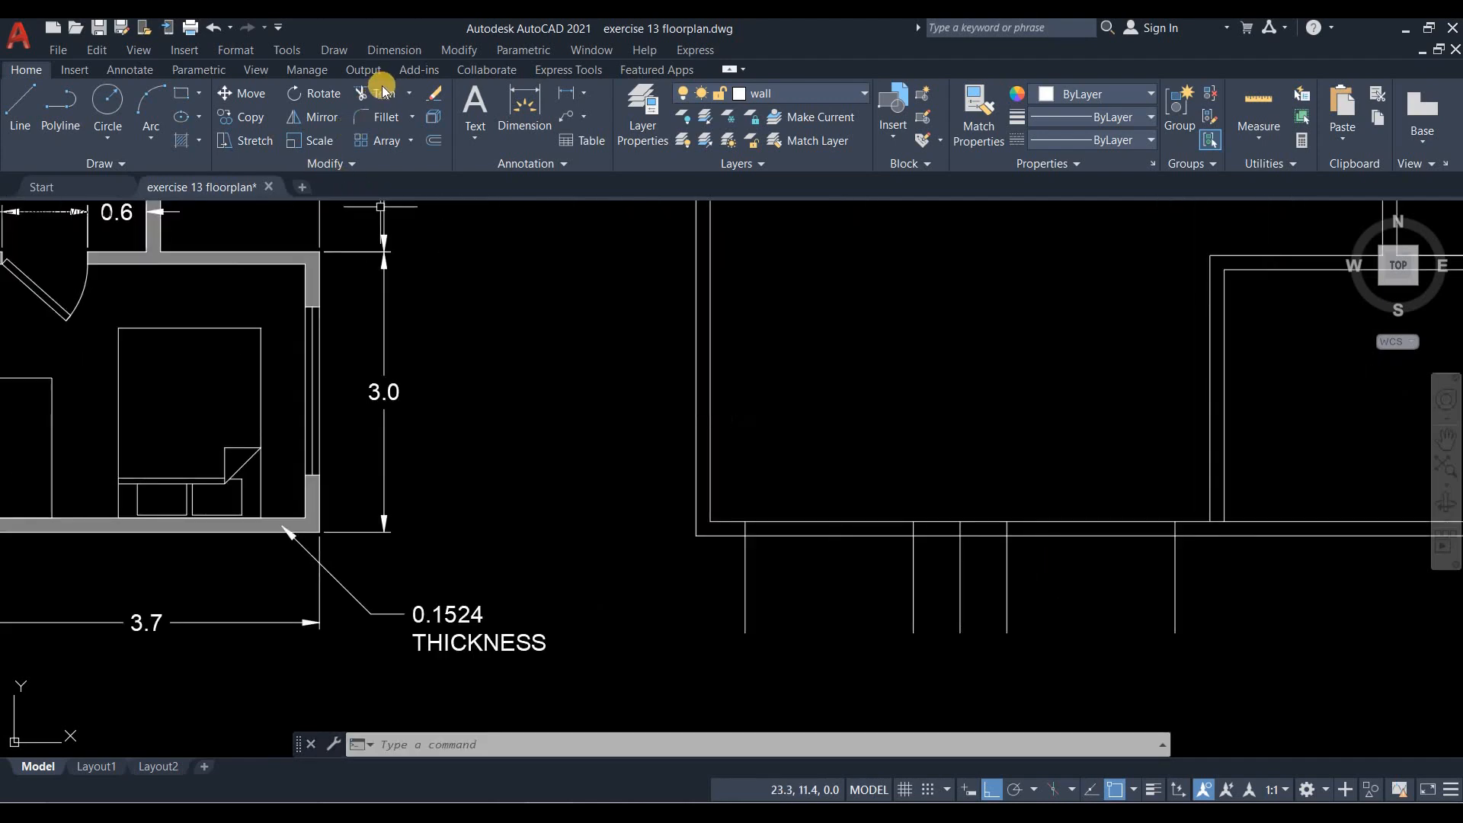
Trim the bottom wall between the window marks, trim off the marks' projecting ends, and erase the leftover middle line.
click(1102, 472)
click(1066, 550)
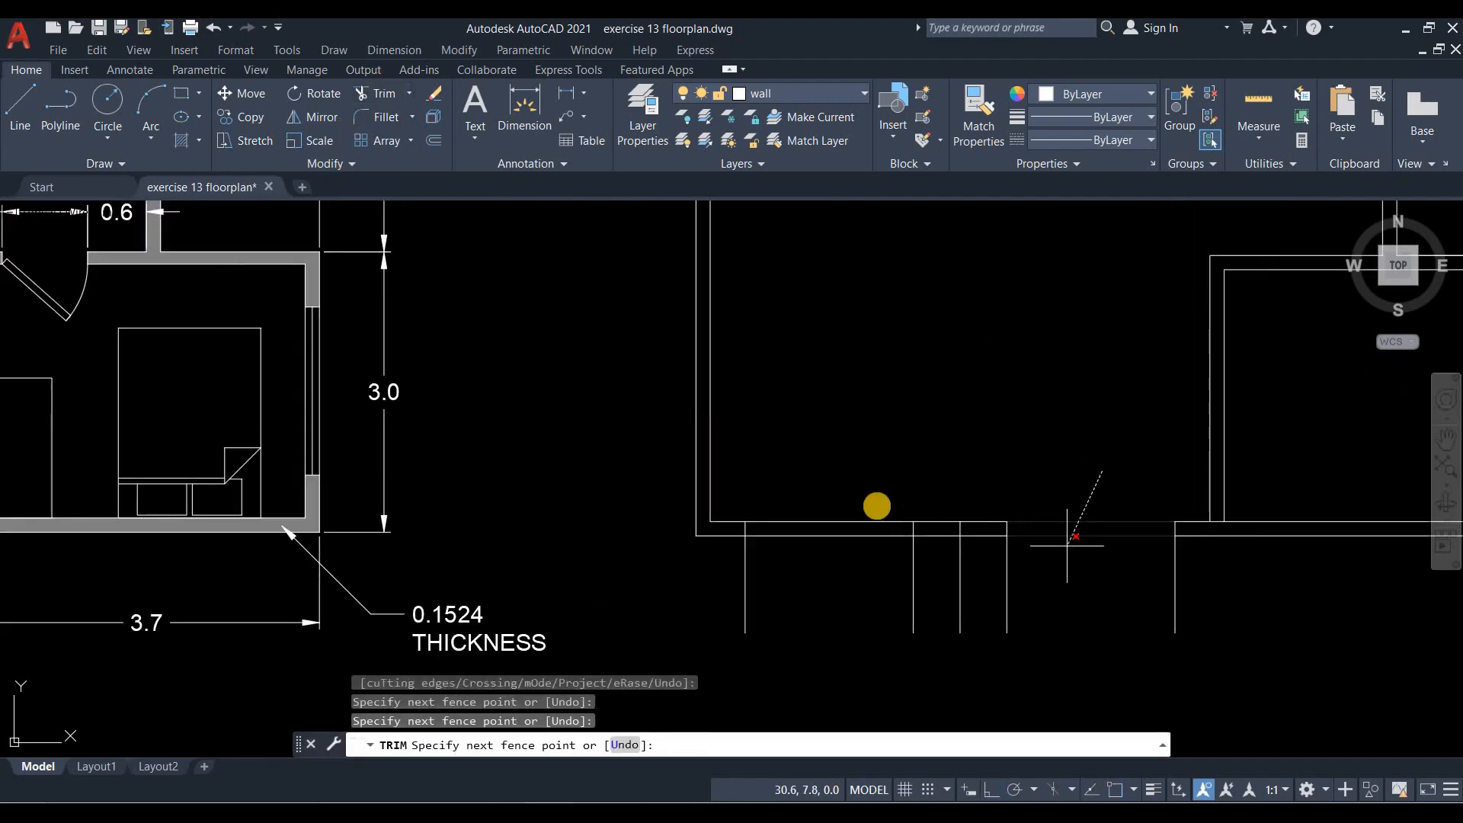
click(845, 497)
click(855, 616)
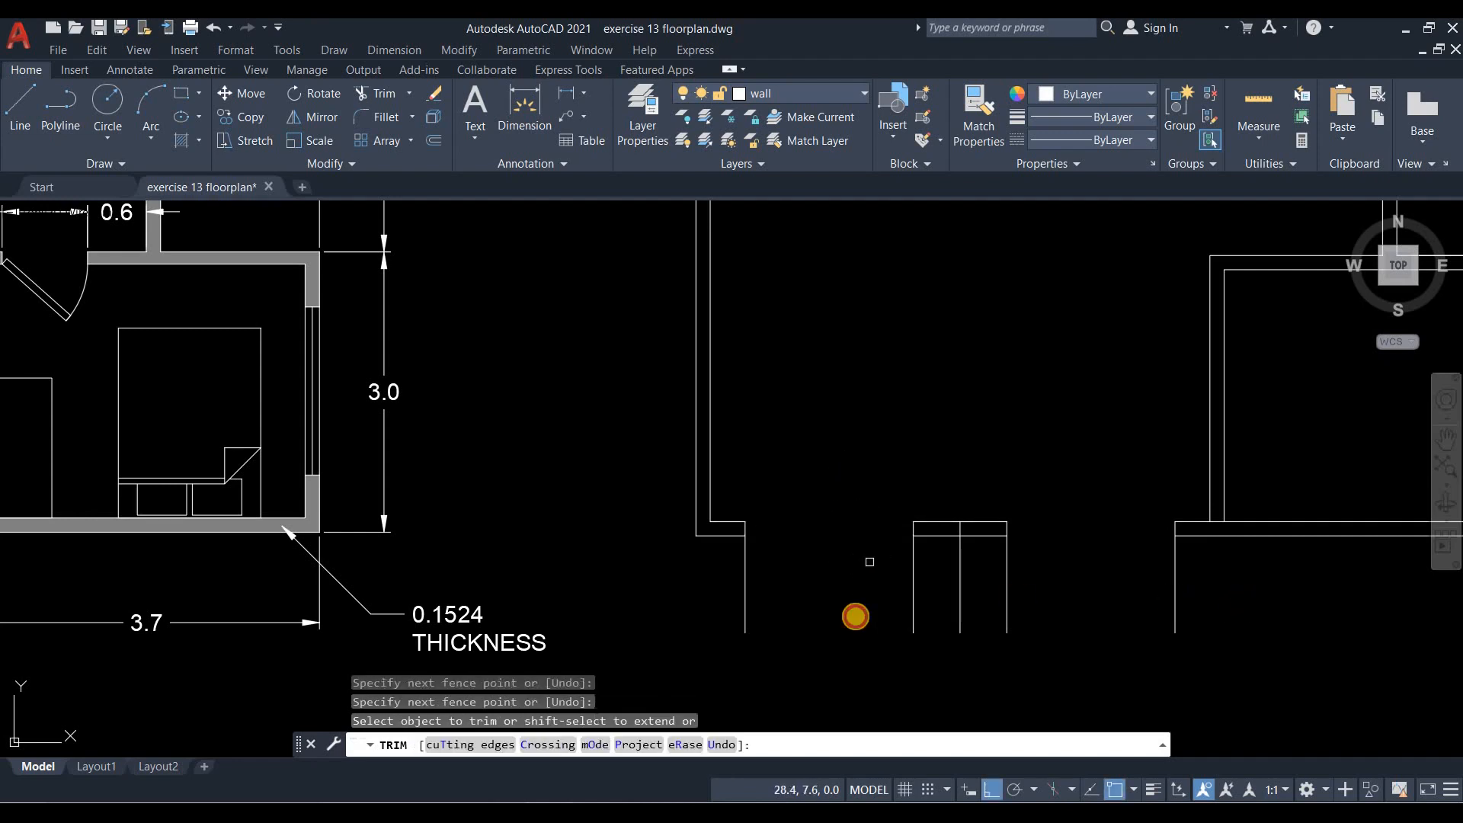
click(1247, 602)
click(714, 580)
key(Return)
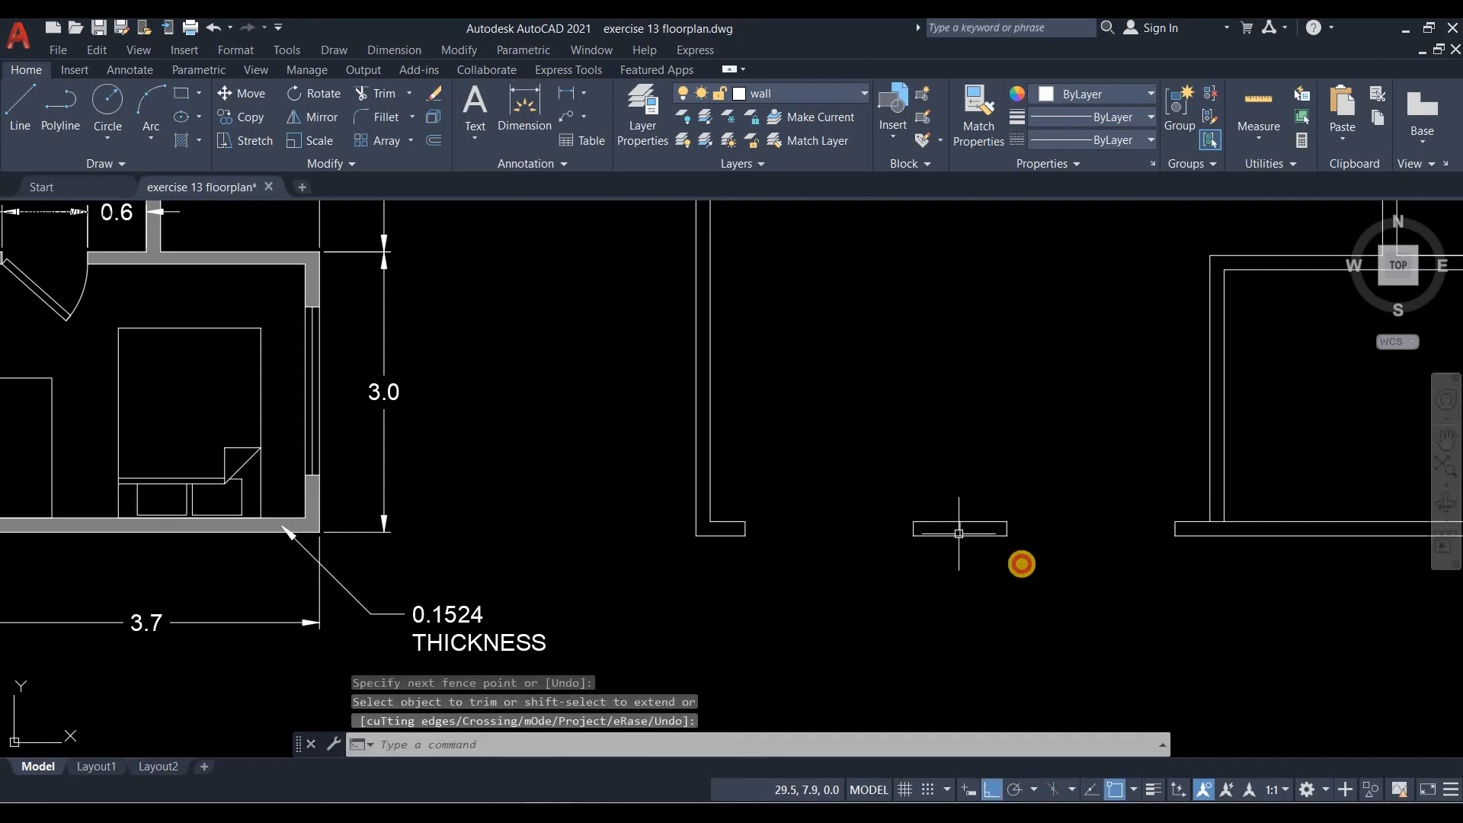
click(958, 531)
key(Delete)
Offset the outer line of the redrawn plan's top wall inward by 0.7 to mark the left wall's first window edge.
scroll(1033, 575, down, 2)
mouse_move(904, 465)
middle_down()
mouse_move(1023, 507)
mouse_move(1059, 538)
middle_up()
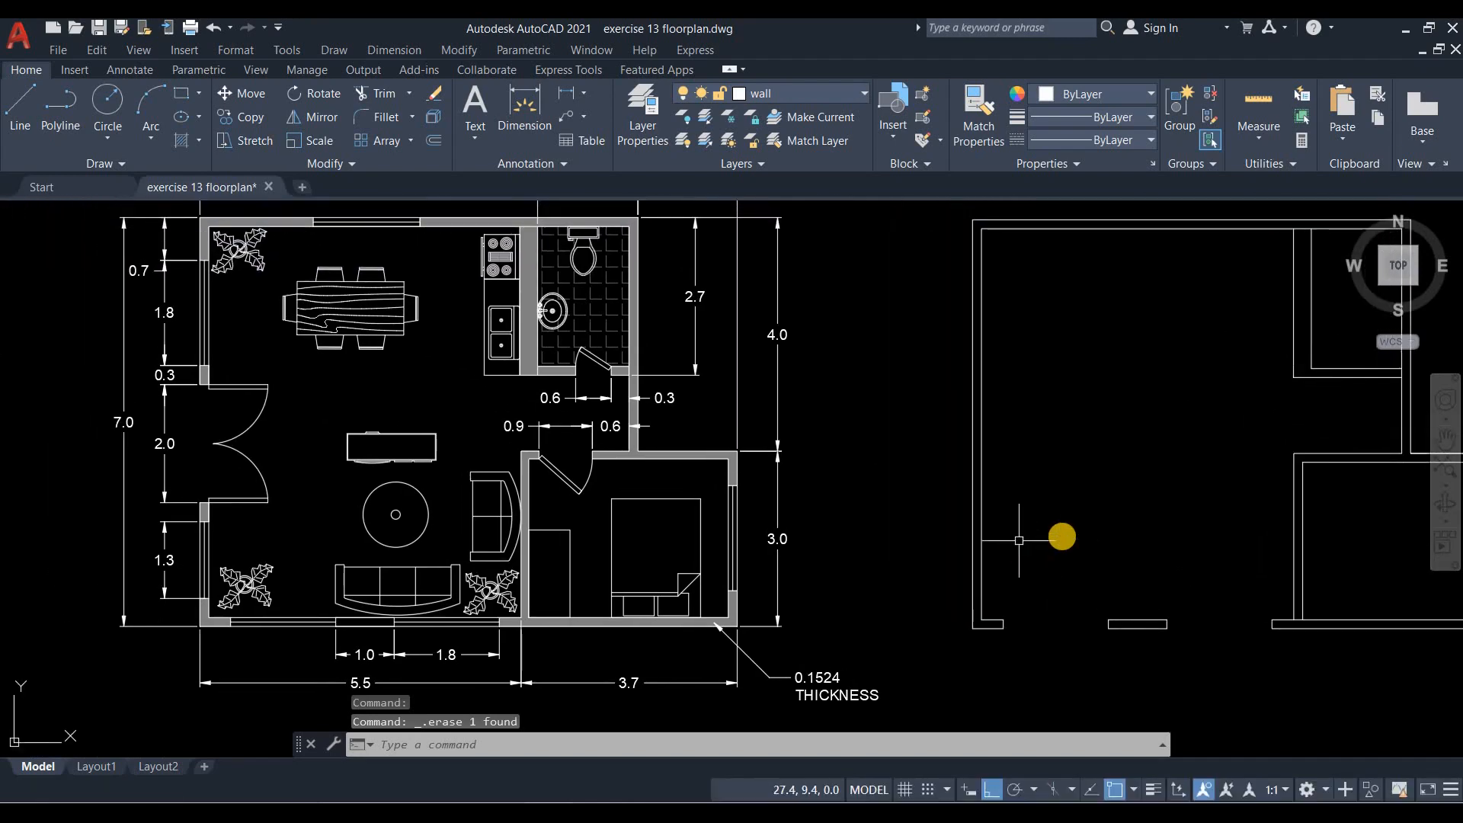
middle_drag(1032, 434, 1043, 494)
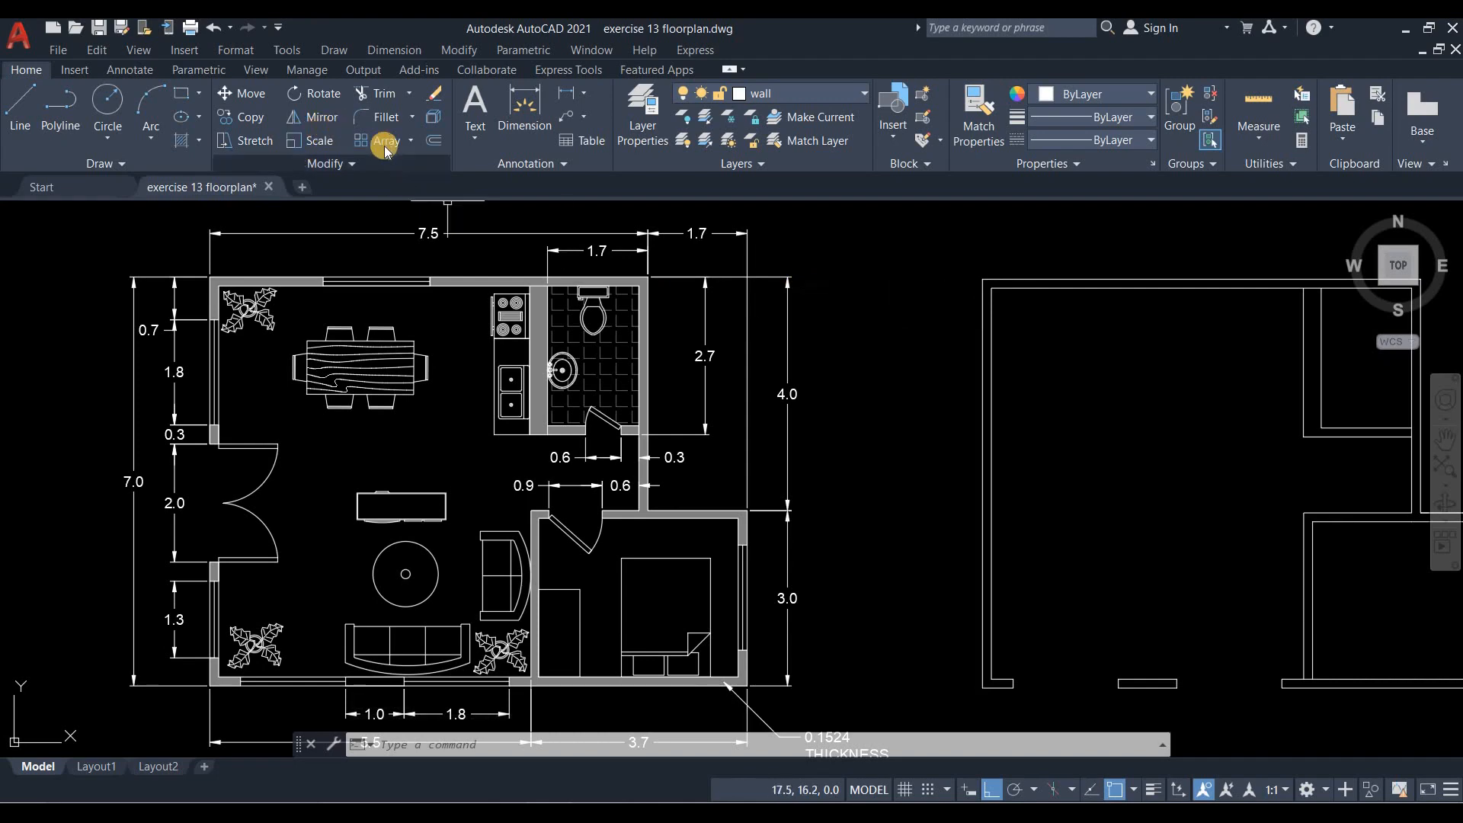
click(434, 141)
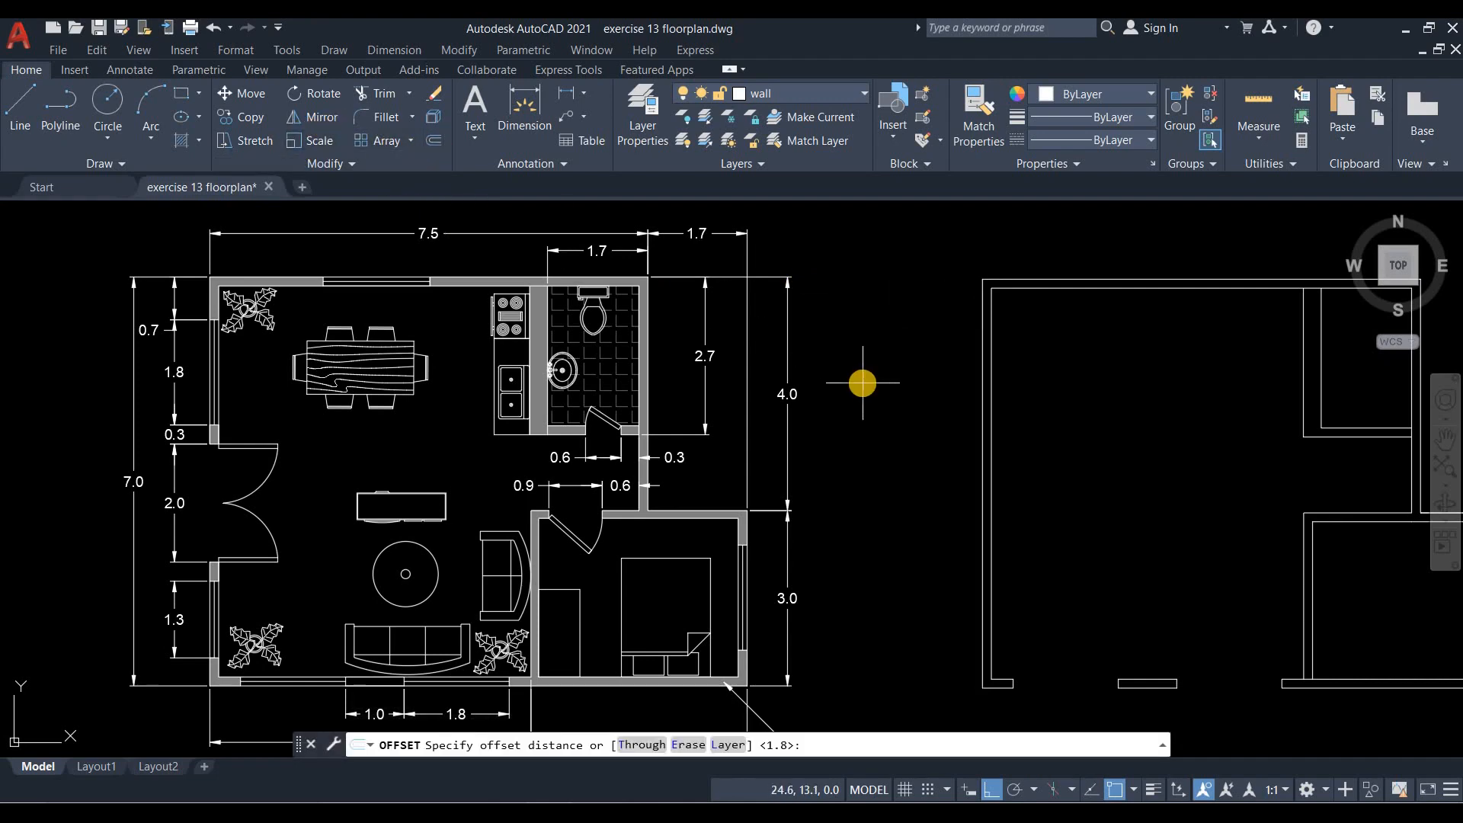
text(0.7)
key(Return)
click(1040, 279)
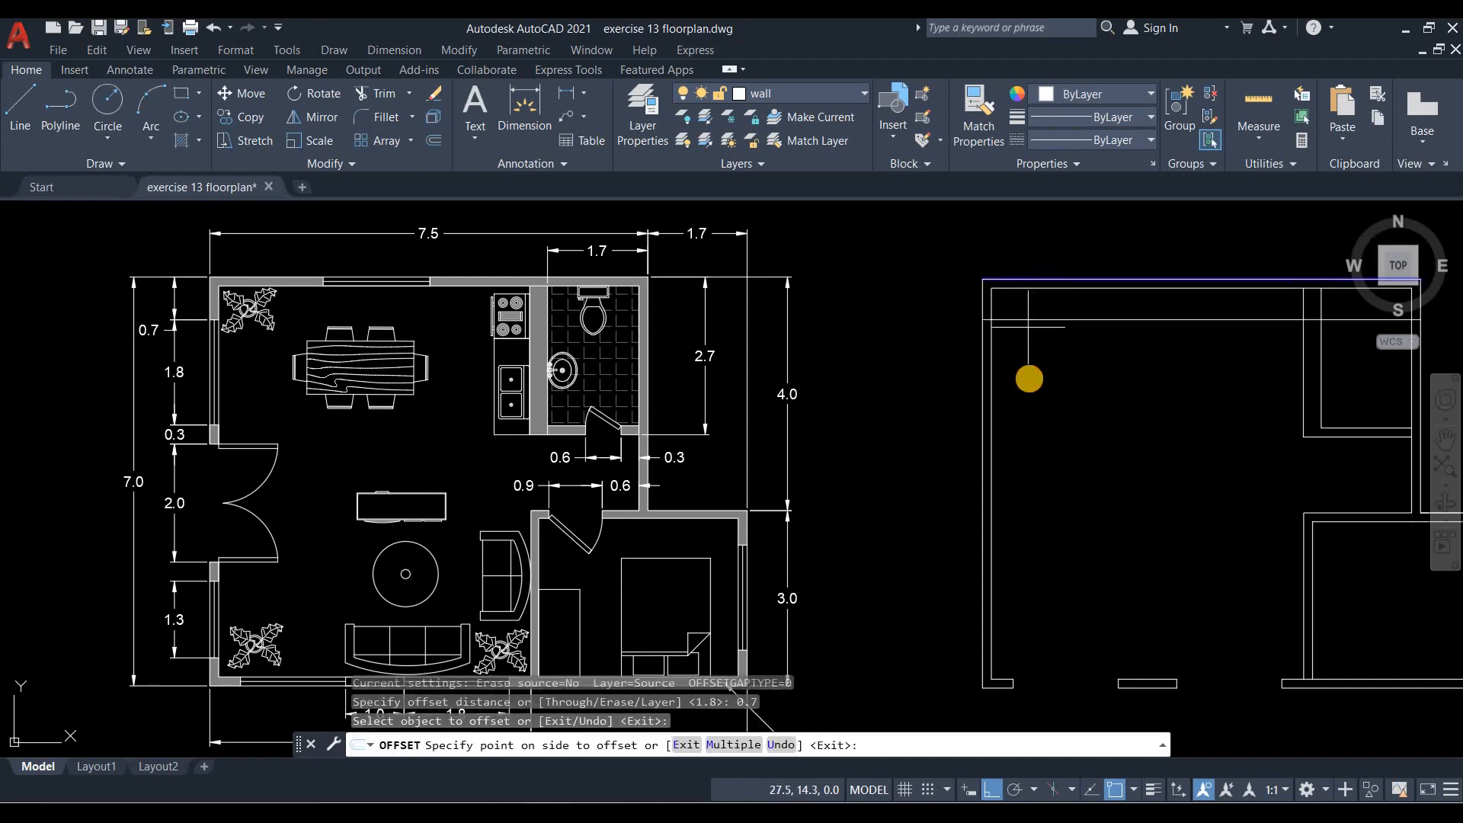
click(1029, 376)
key(Return)
Offset the 0.7 marker line downward by 1.8 for the upper window of the left wall.
key(Return)
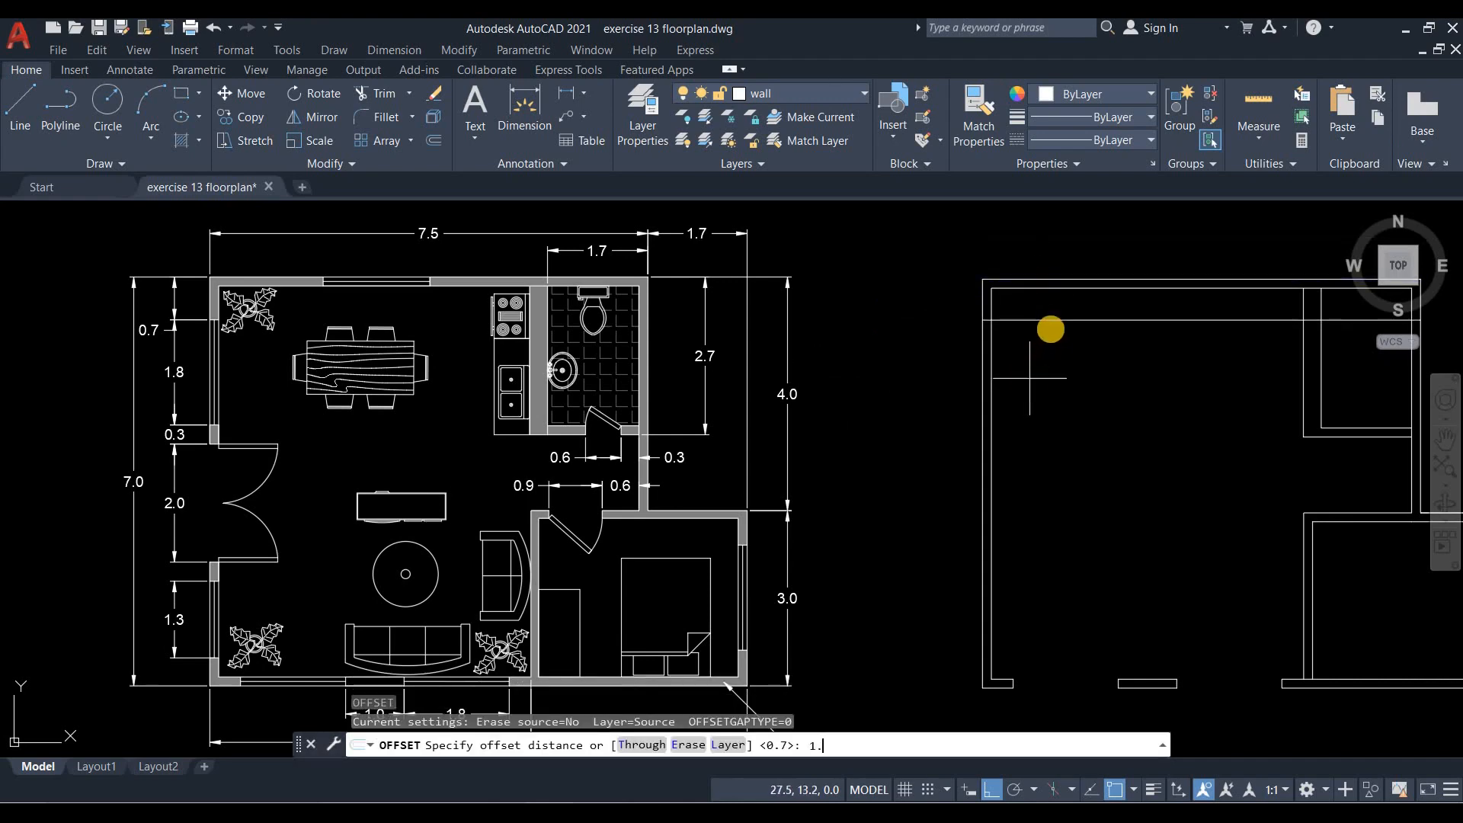
key(Return)
click(1034, 320)
click(1052, 373)
key(Return)
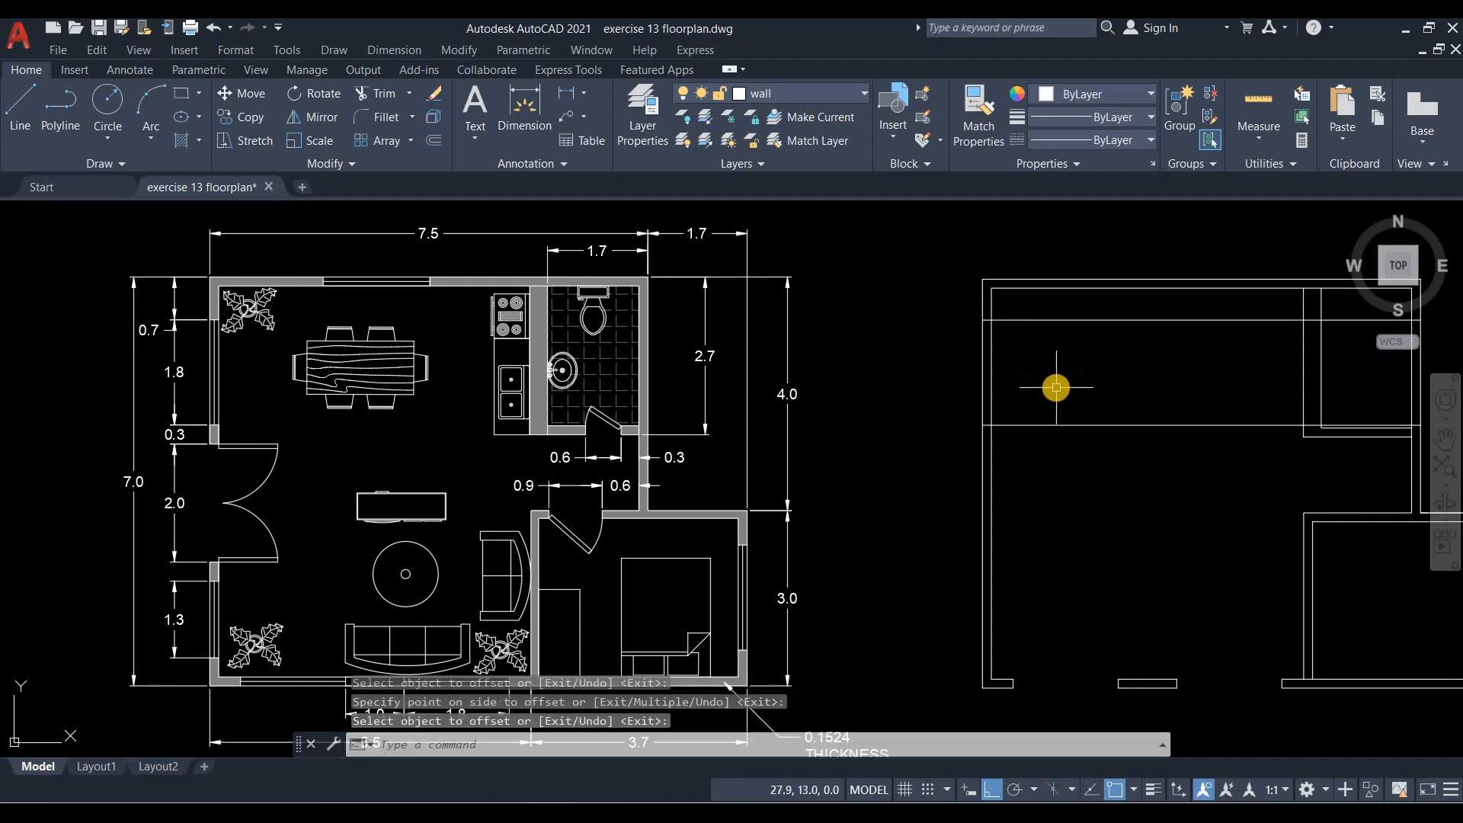
Offset the window's lower marker line downward by 0.3 for the wall piece above the double door.
key(Return)
text(.3)
key(Return)
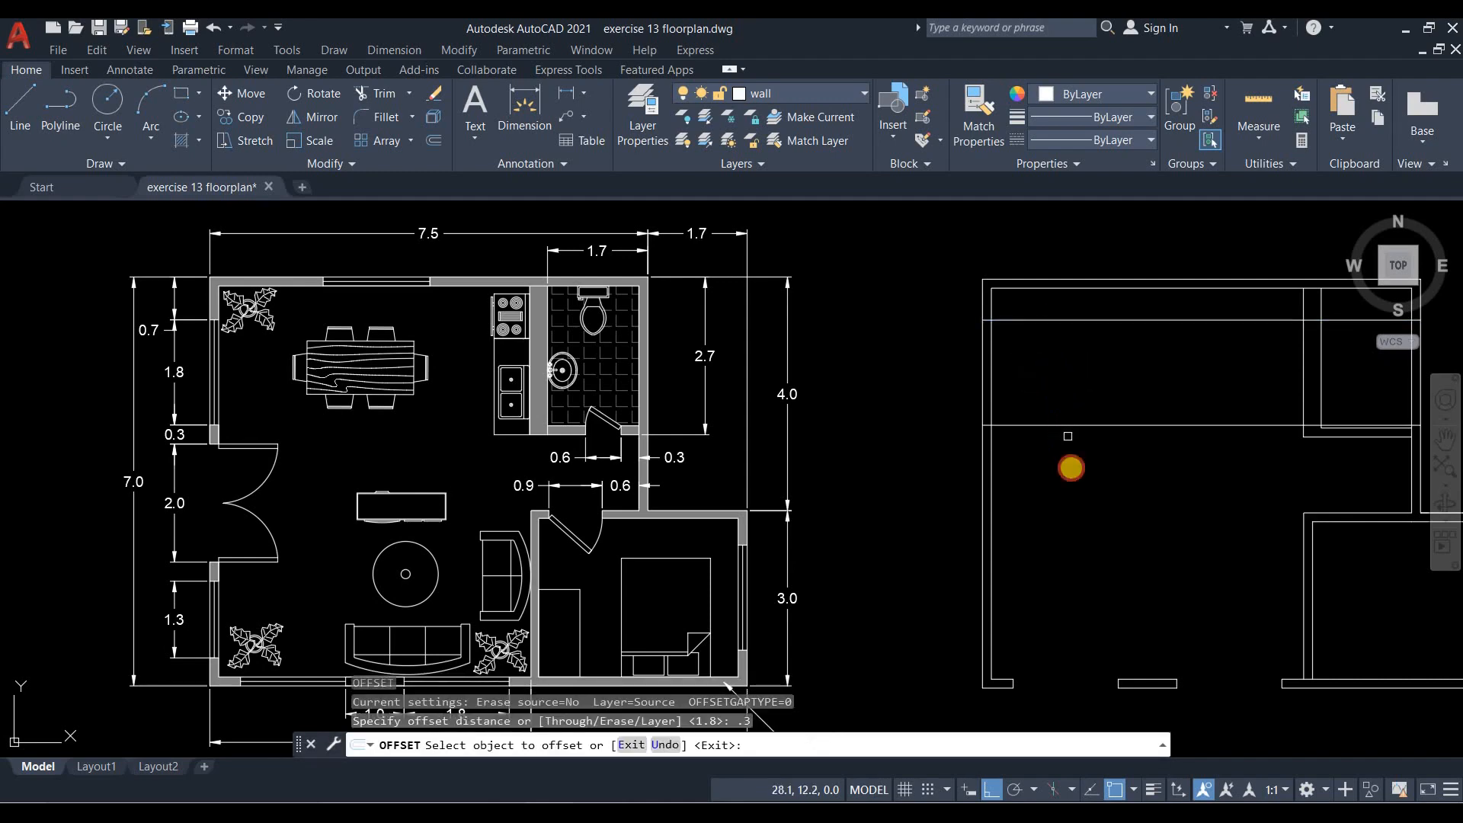
click(1066, 427)
click(1072, 467)
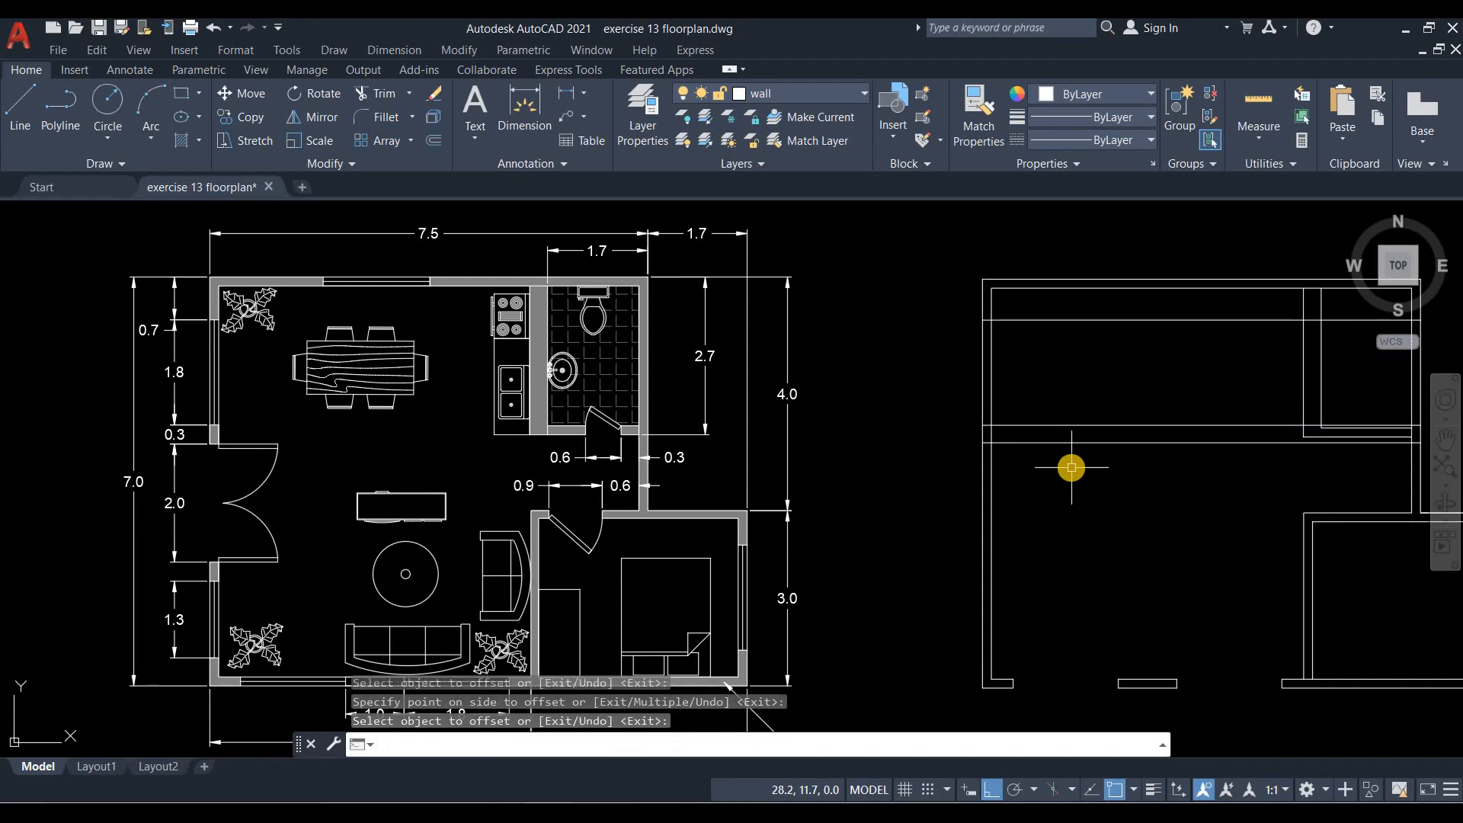
key(Return)
Offset the lowest marker line downward by 2.0 for the double door opening.
key(Return)
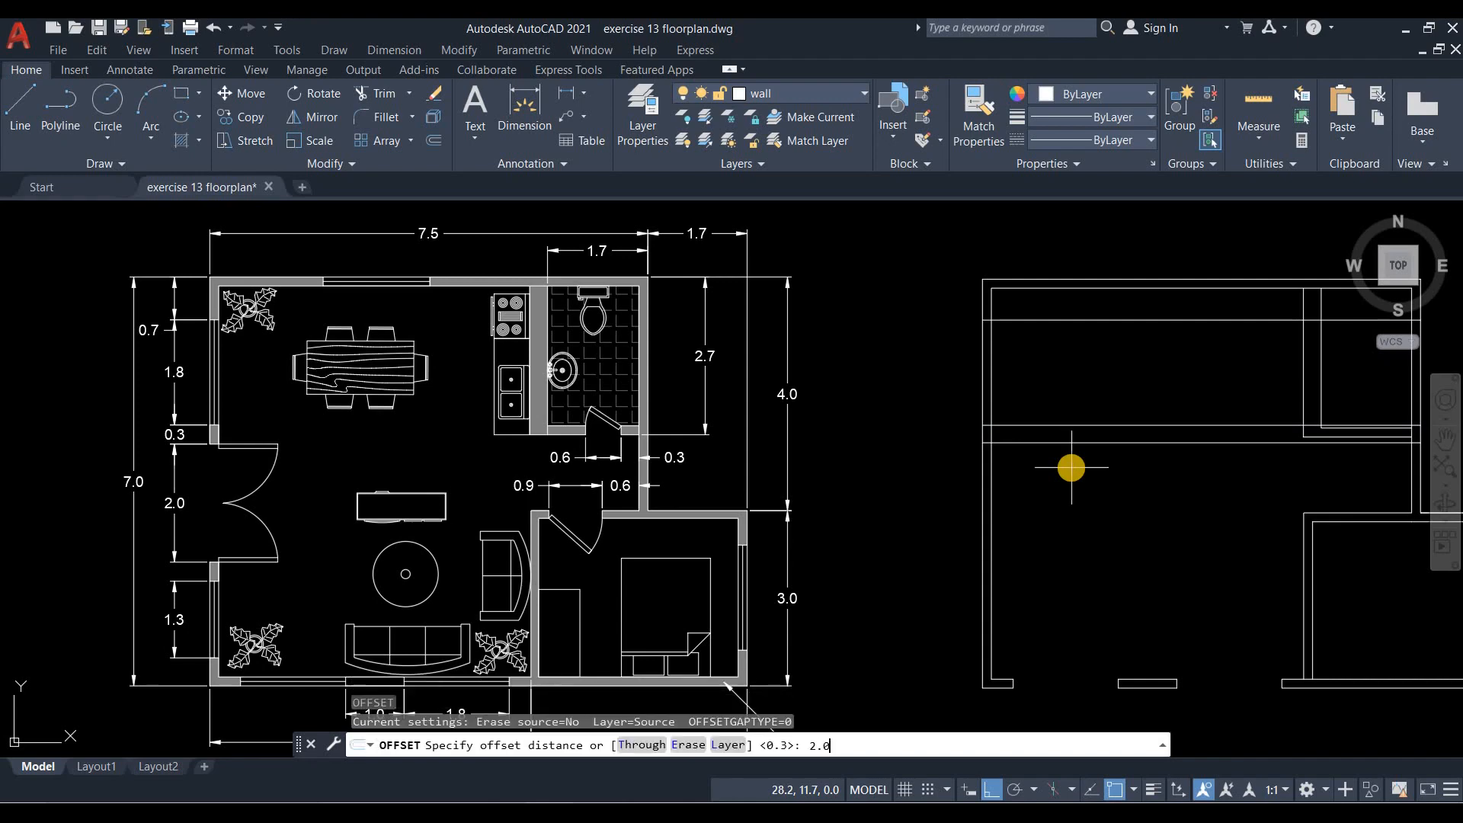
key(Return)
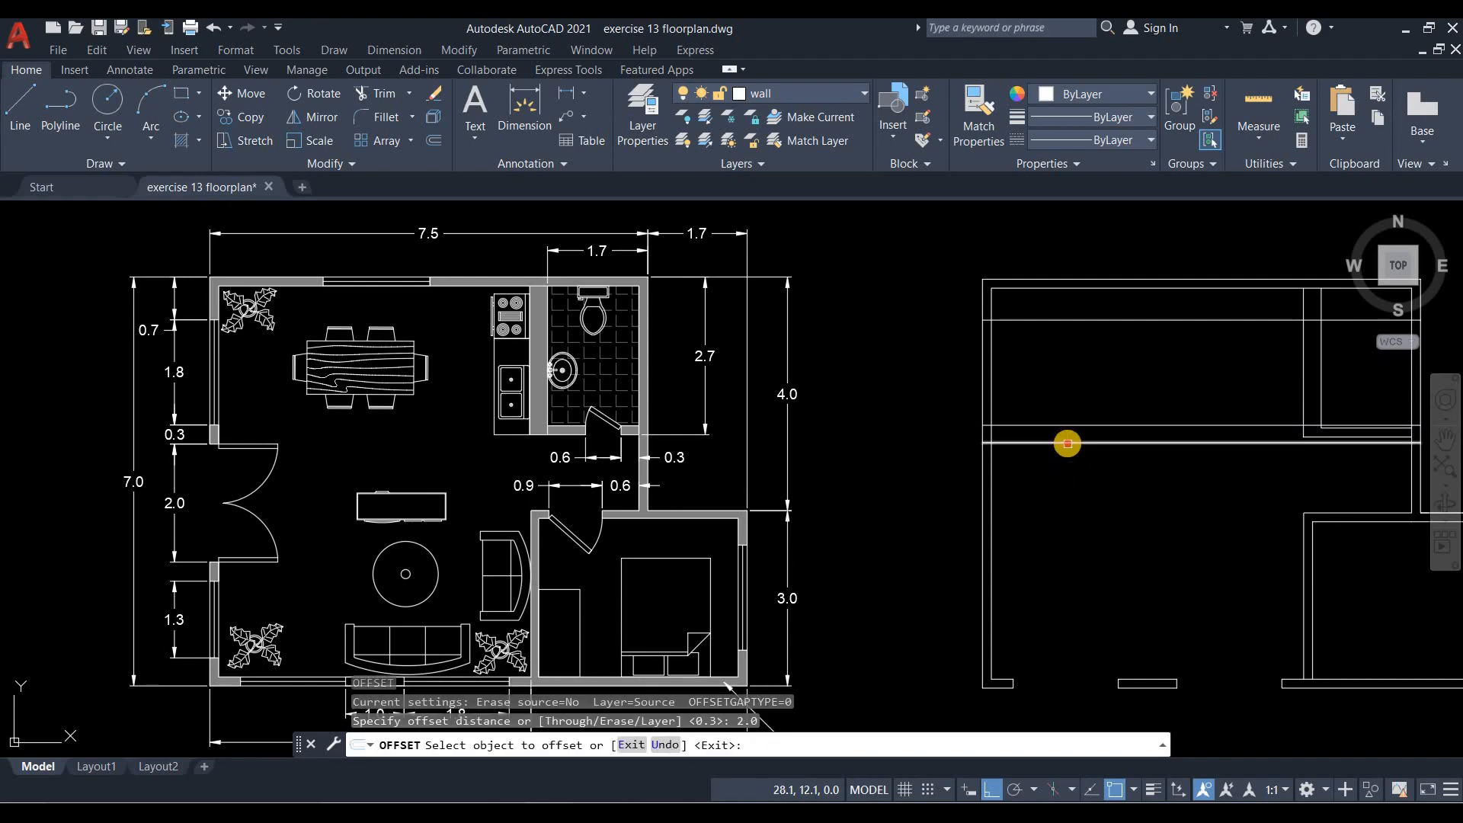
click(1068, 443)
click(1050, 521)
key(Return)
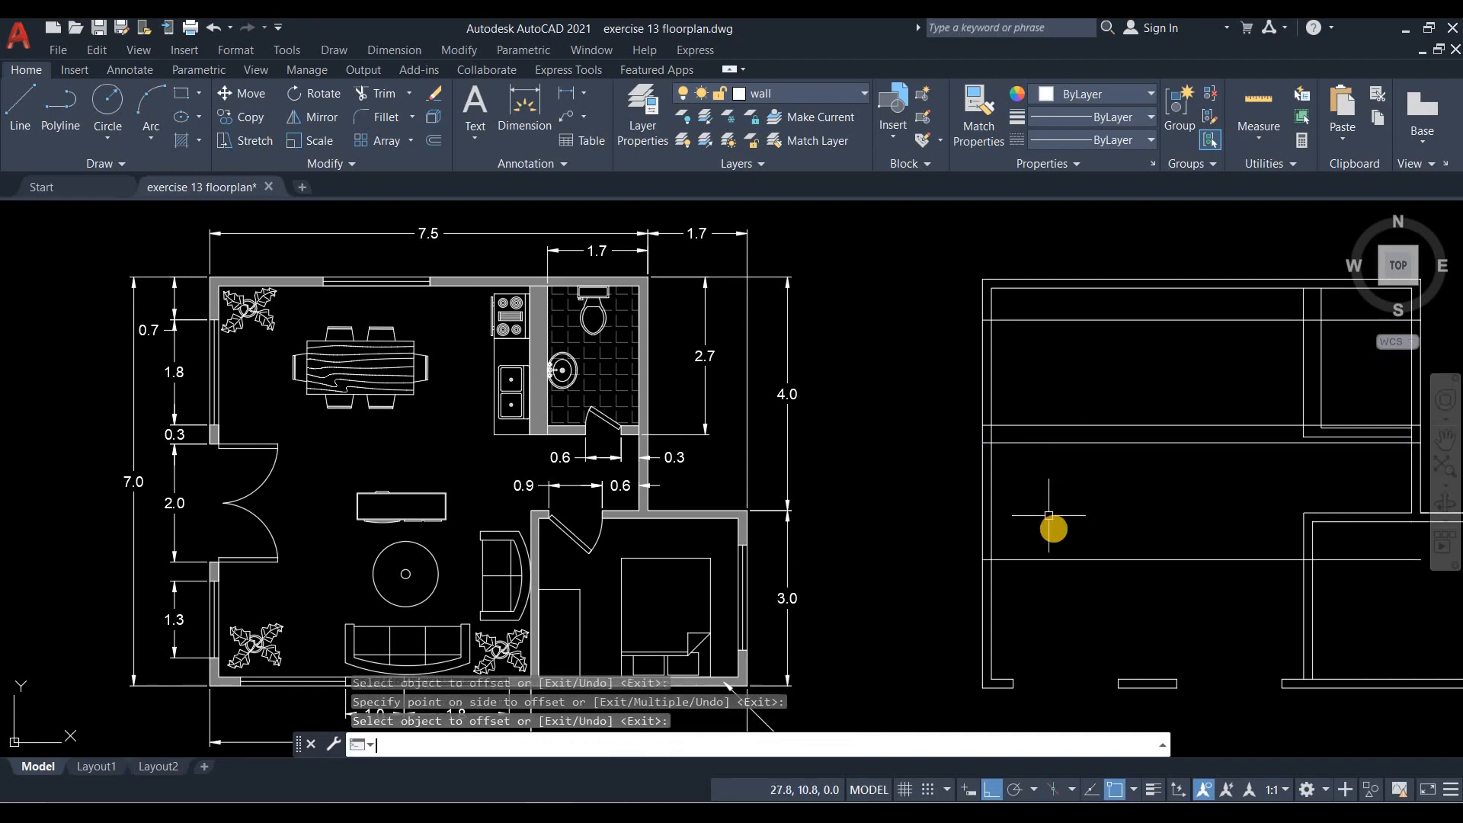
Offset the double door's lower marker line downward by 0.3 for the wall piece below the door.
key(Return)
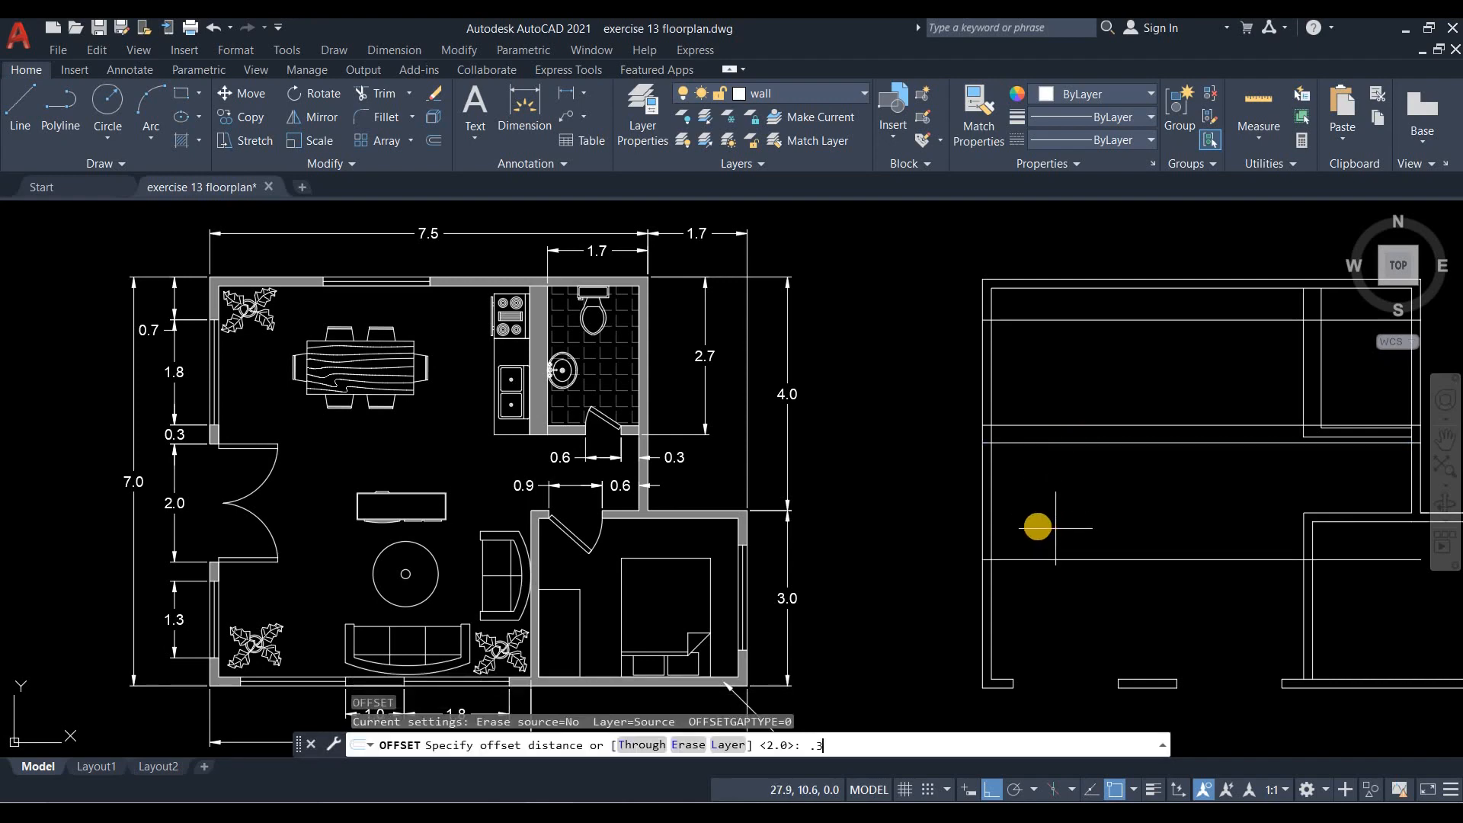
key(Return)
click(1043, 560)
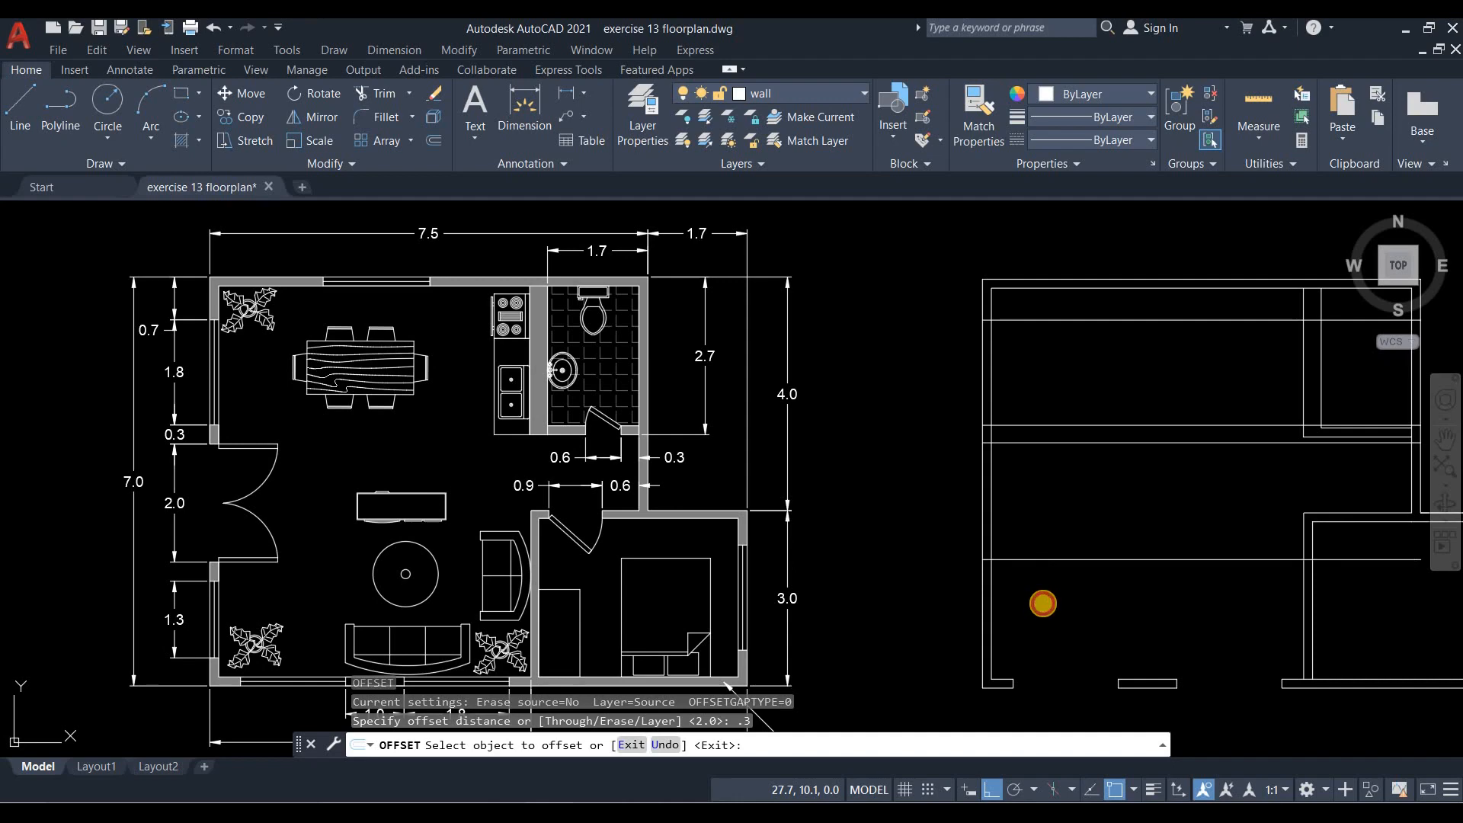
click(1042, 602)
key(Return)
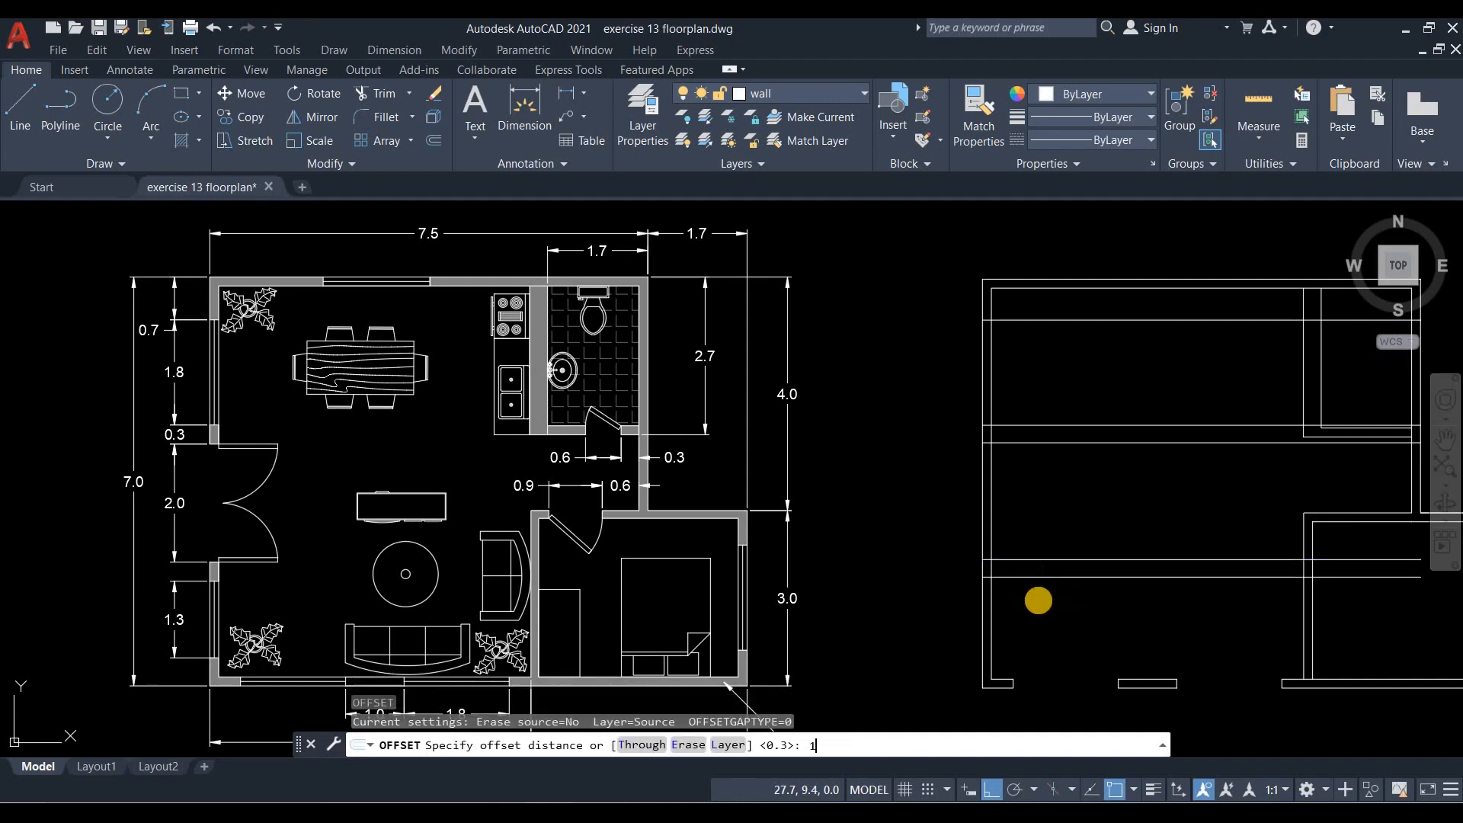
Offset the lowest marker line downward by 1.3 for the left wall's lower window.
text(1.3)
key(Return)
click(1036, 577)
click(1031, 602)
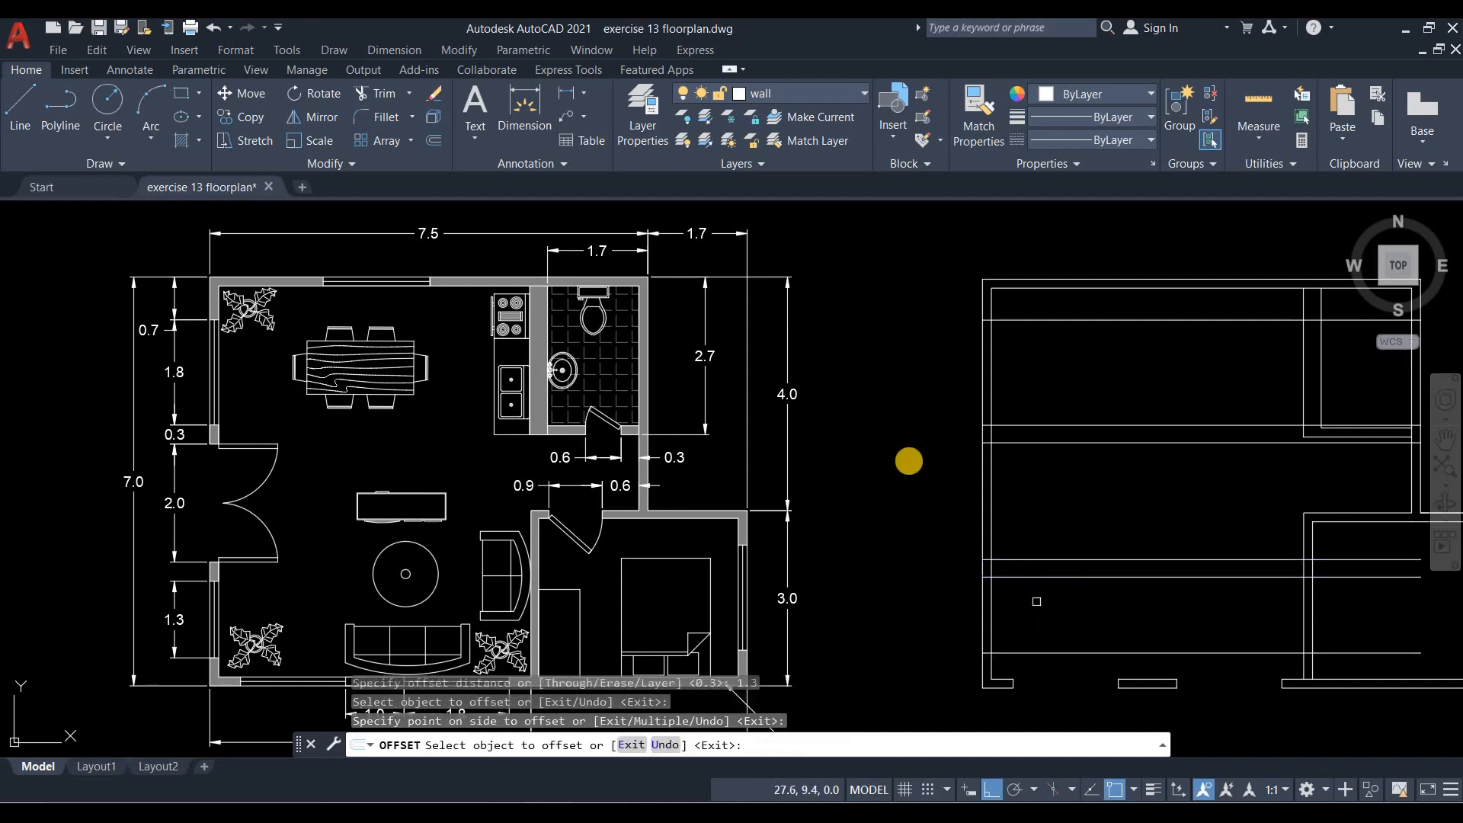
key(Return)
Trim the five horizontal marker lines back to the left wall, using the wall's inner line as the cutting edge.
middle_drag(787, 470, 663, 454)
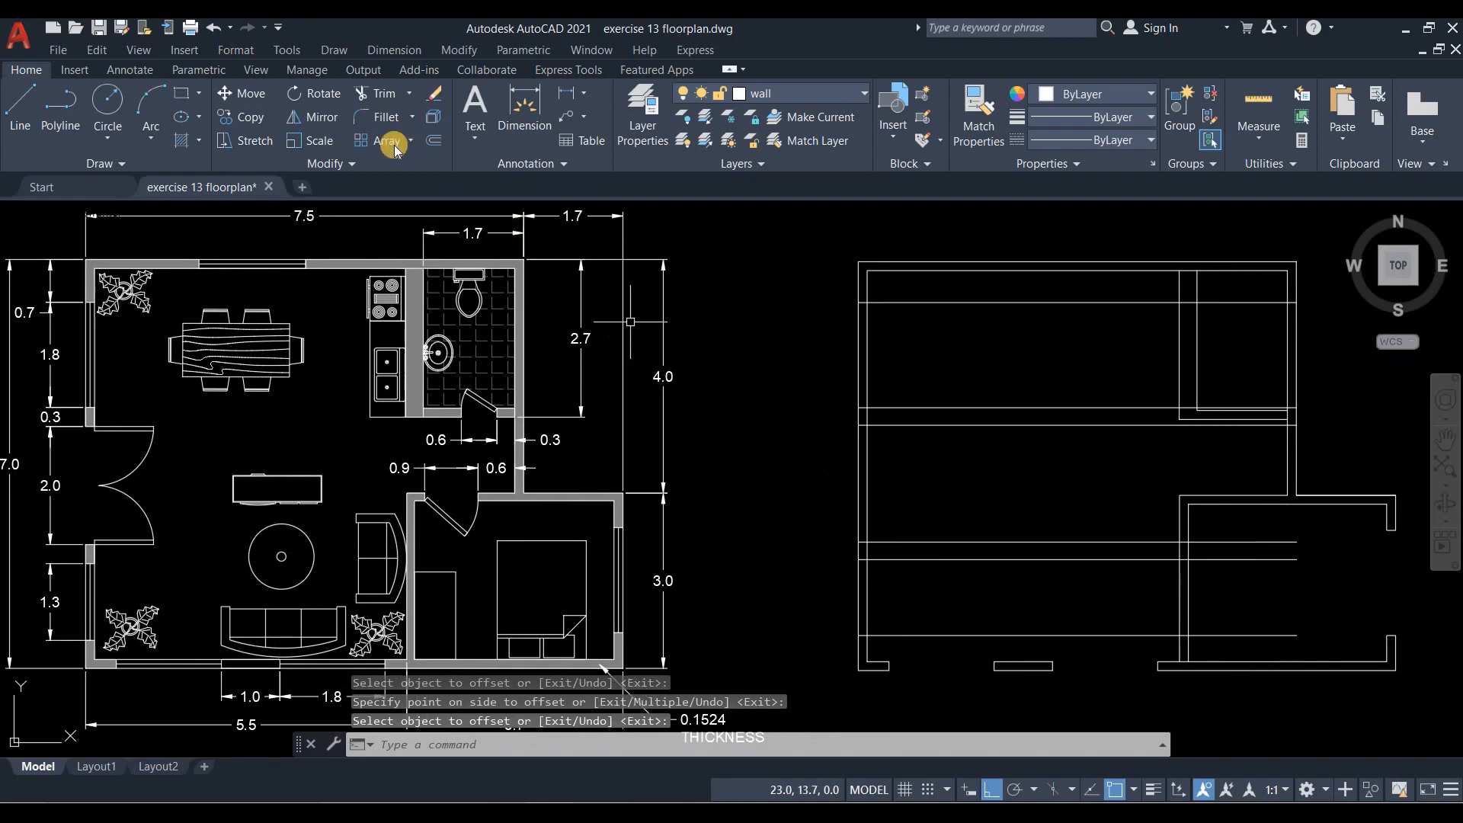
click(377, 93)
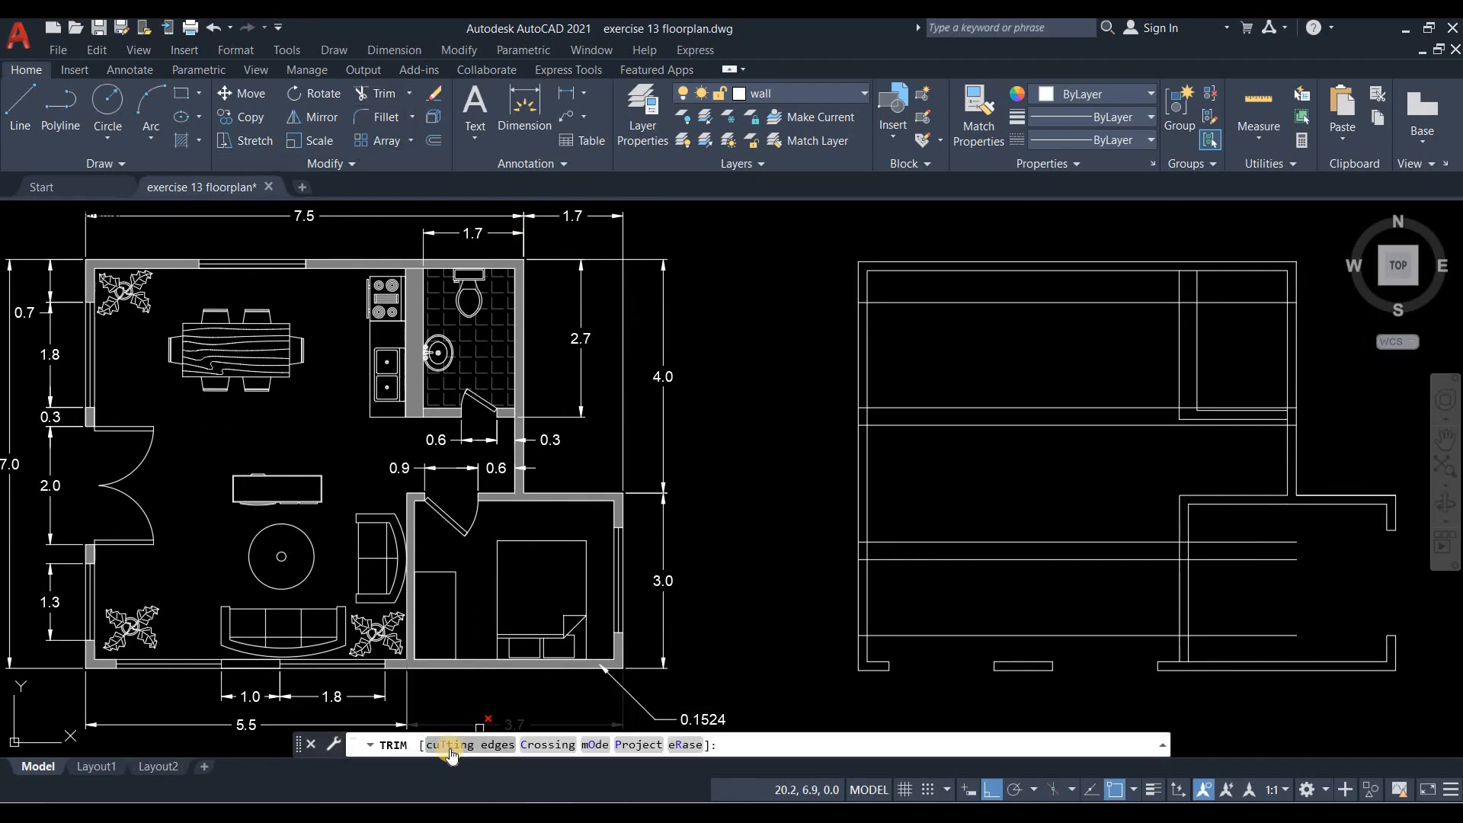
text(T)
key(Return)
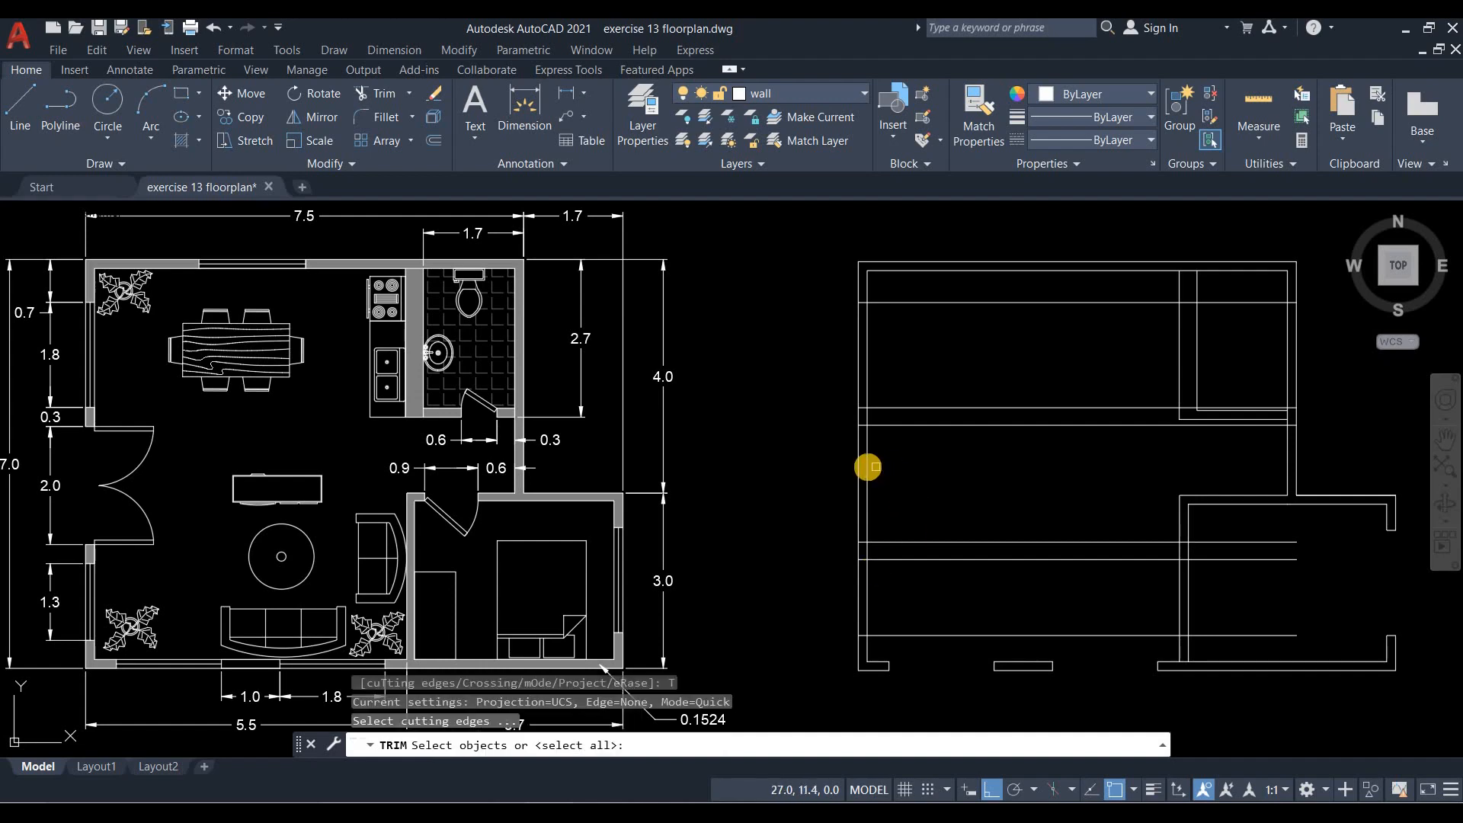
click(868, 466)
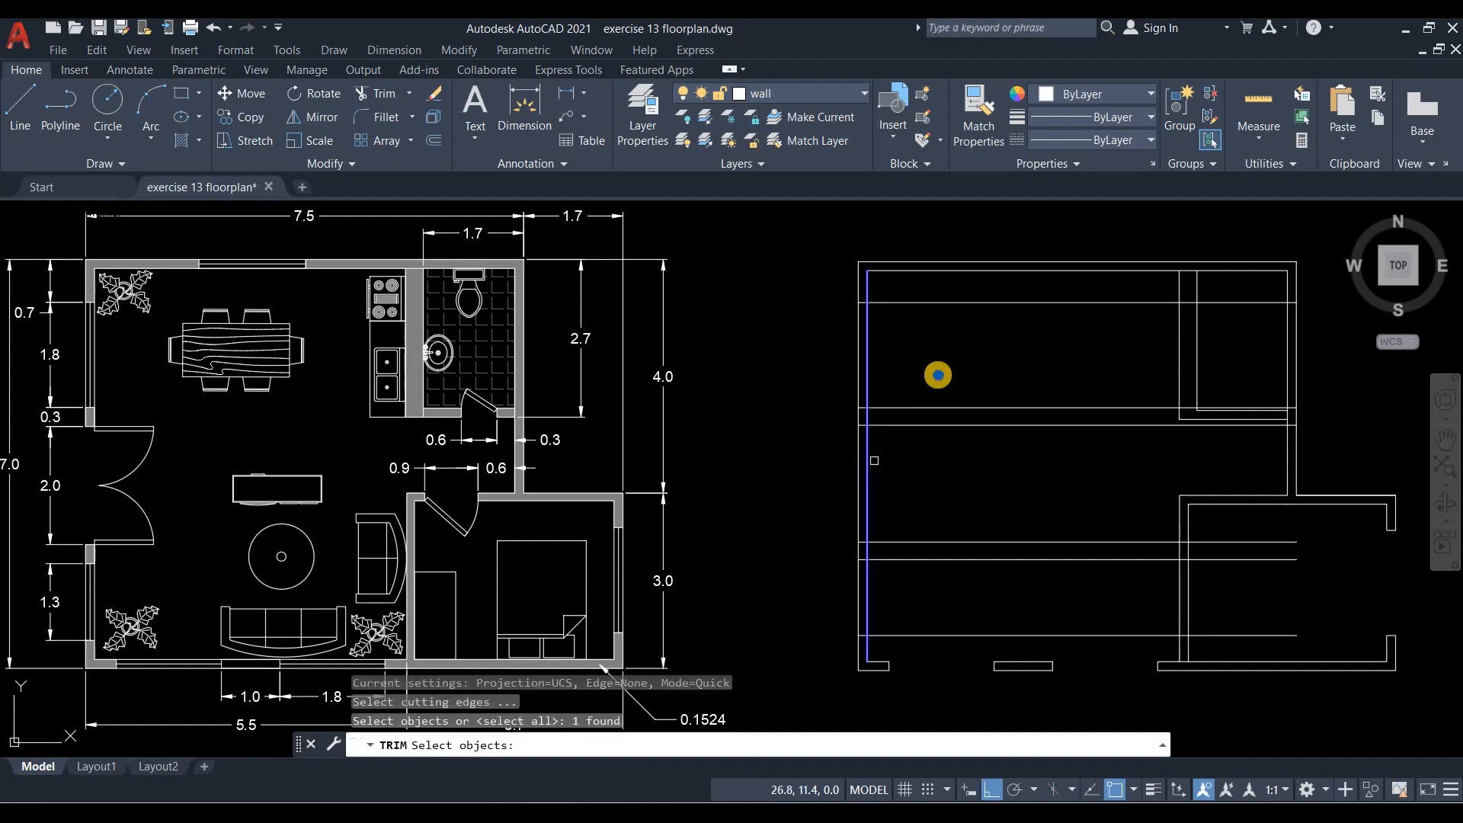
right_click(916, 293)
mouse_move(917, 295)
mouse_down()
mouse_move(905, 643)
mouse_move(907, 630)
mouse_up()
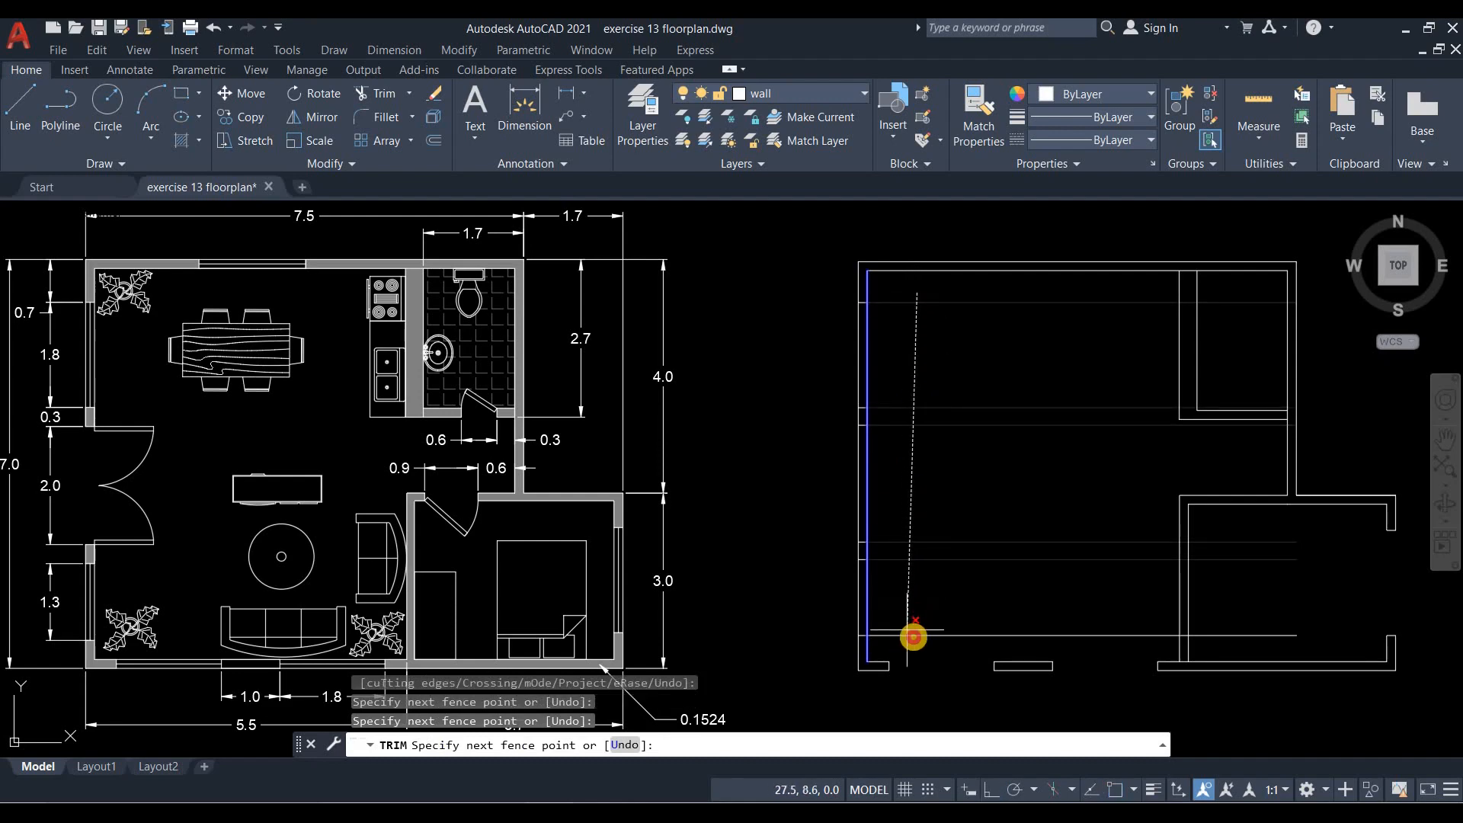
right_click(968, 441)
right_click(976, 444)
click(990, 453)
Trim the left wall's lines between the markers to open the two windows and the double door.
click(384, 96)
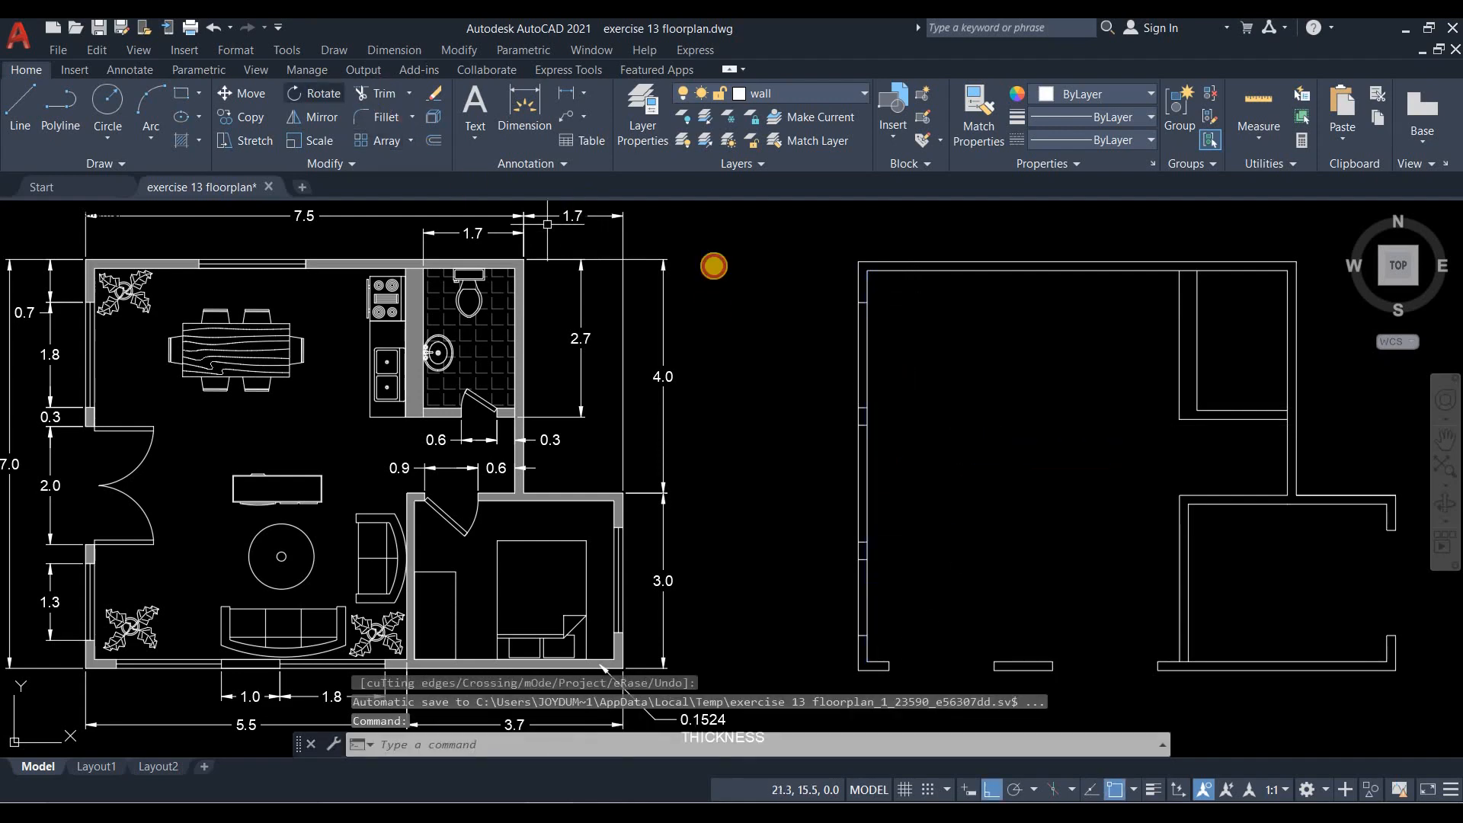
drag(889, 351, 817, 354)
drag(891, 481, 821, 494)
drag(892, 585, 835, 607)
right_click(929, 477)
click(949, 483)
Trim the top wall's inner line where the thick bathroom partition meets it.
scroll(933, 450, down, 2)
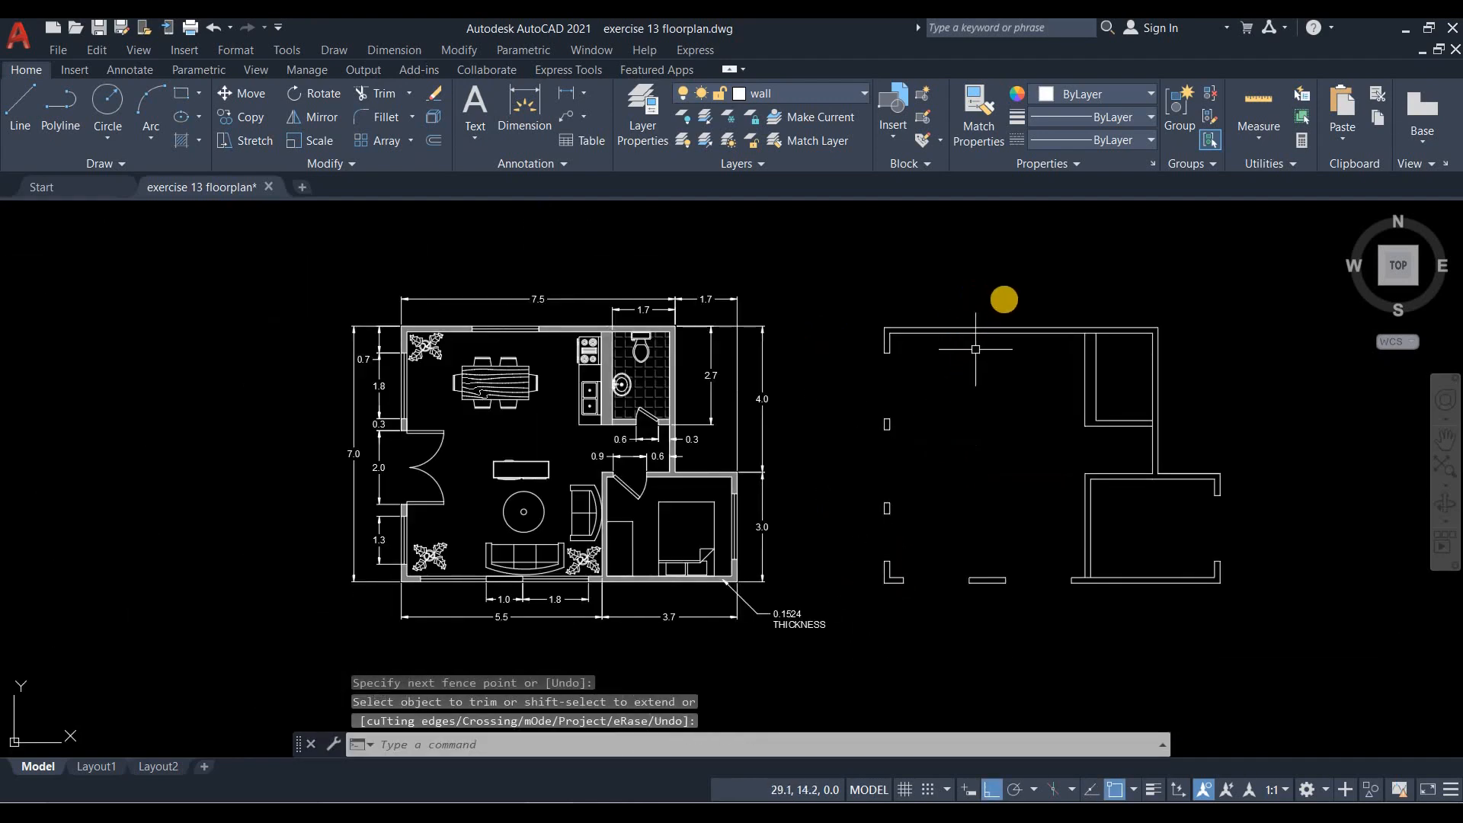
scroll(987, 297, up, 3)
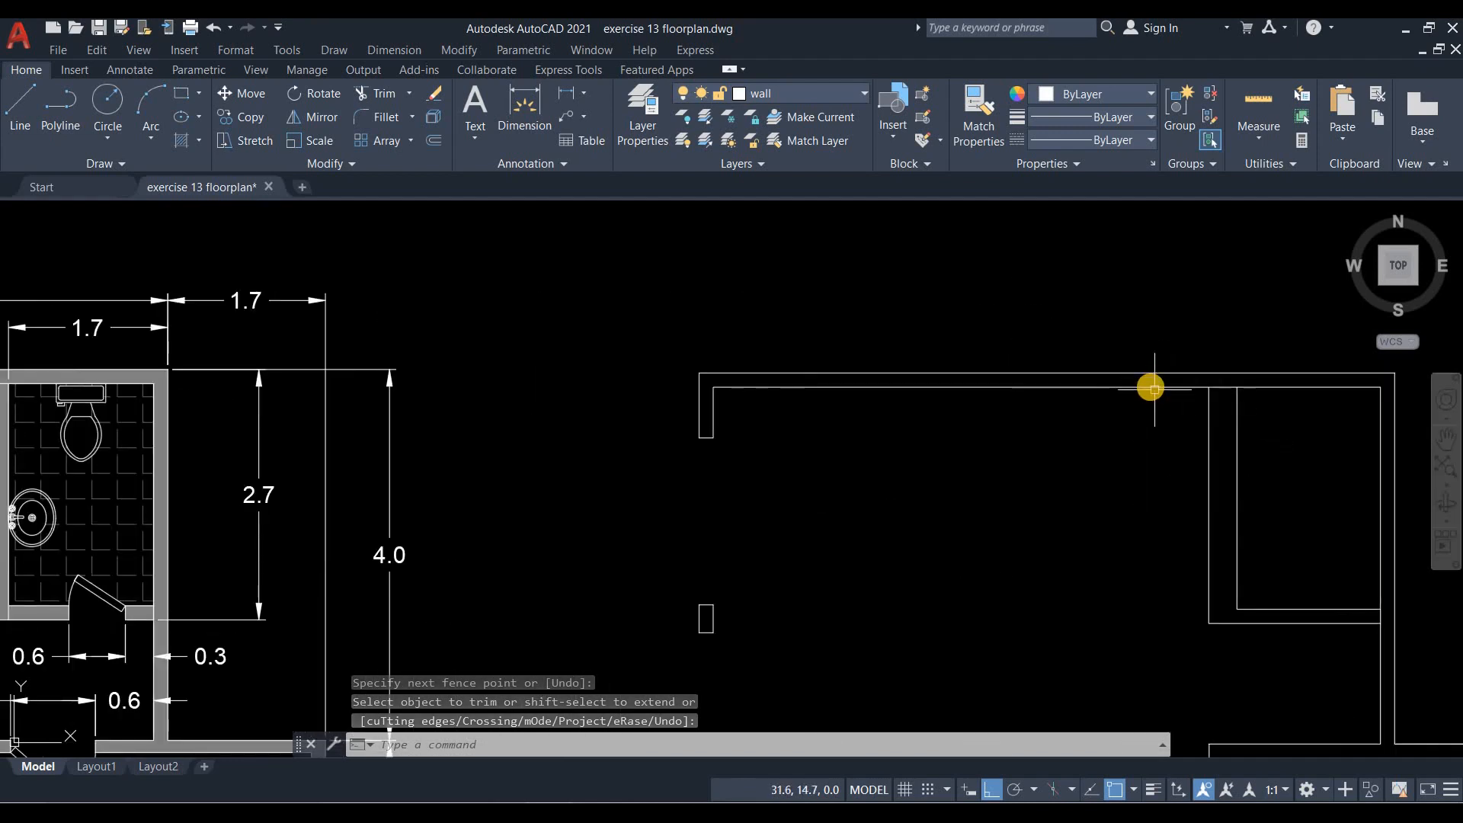
mouse_move(1115, 408)
middle_down()
mouse_move(925, 419)
mouse_move(830, 405)
middle_up()
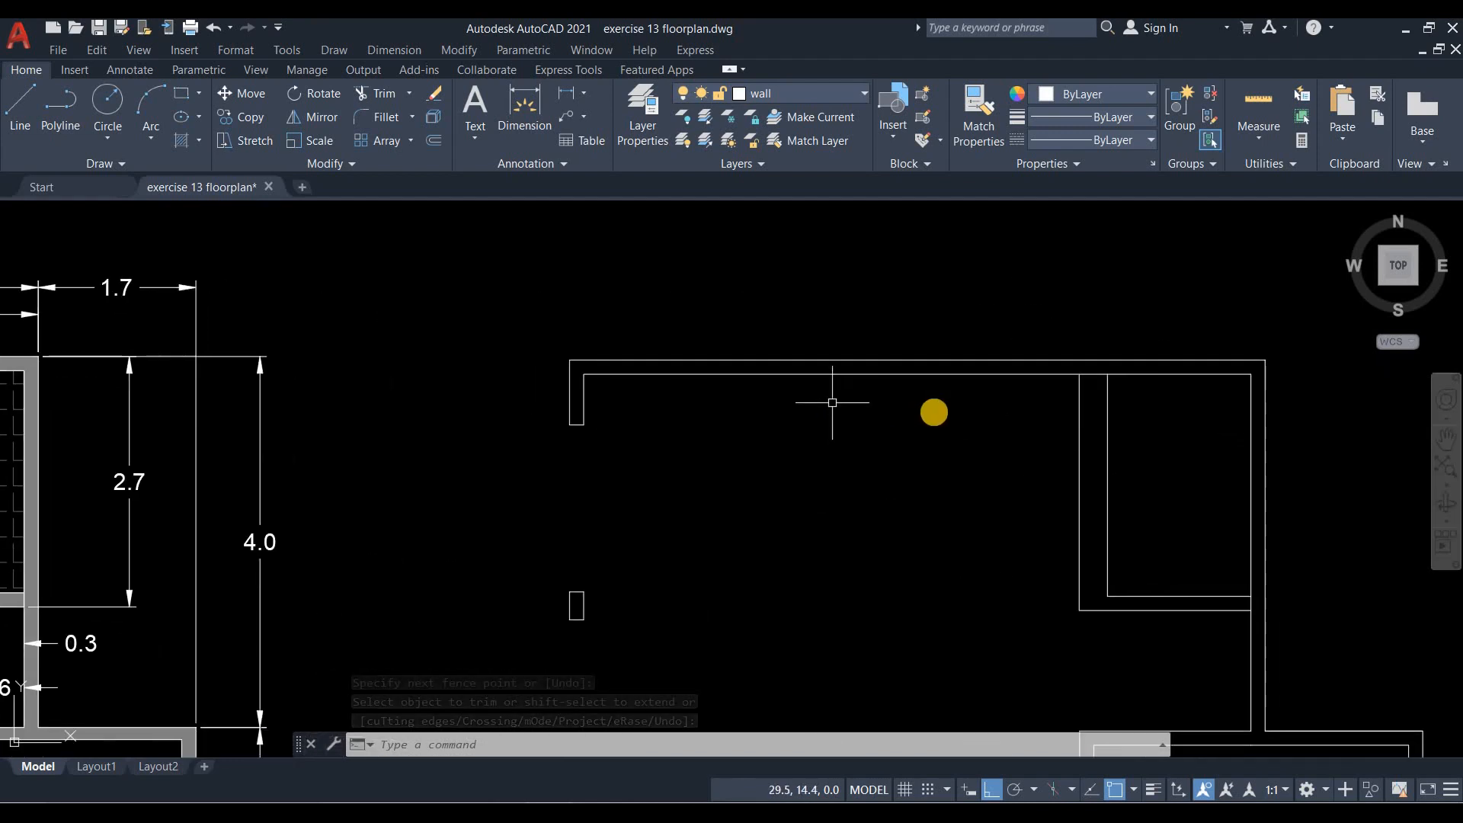
scroll(933, 412, down, 2)
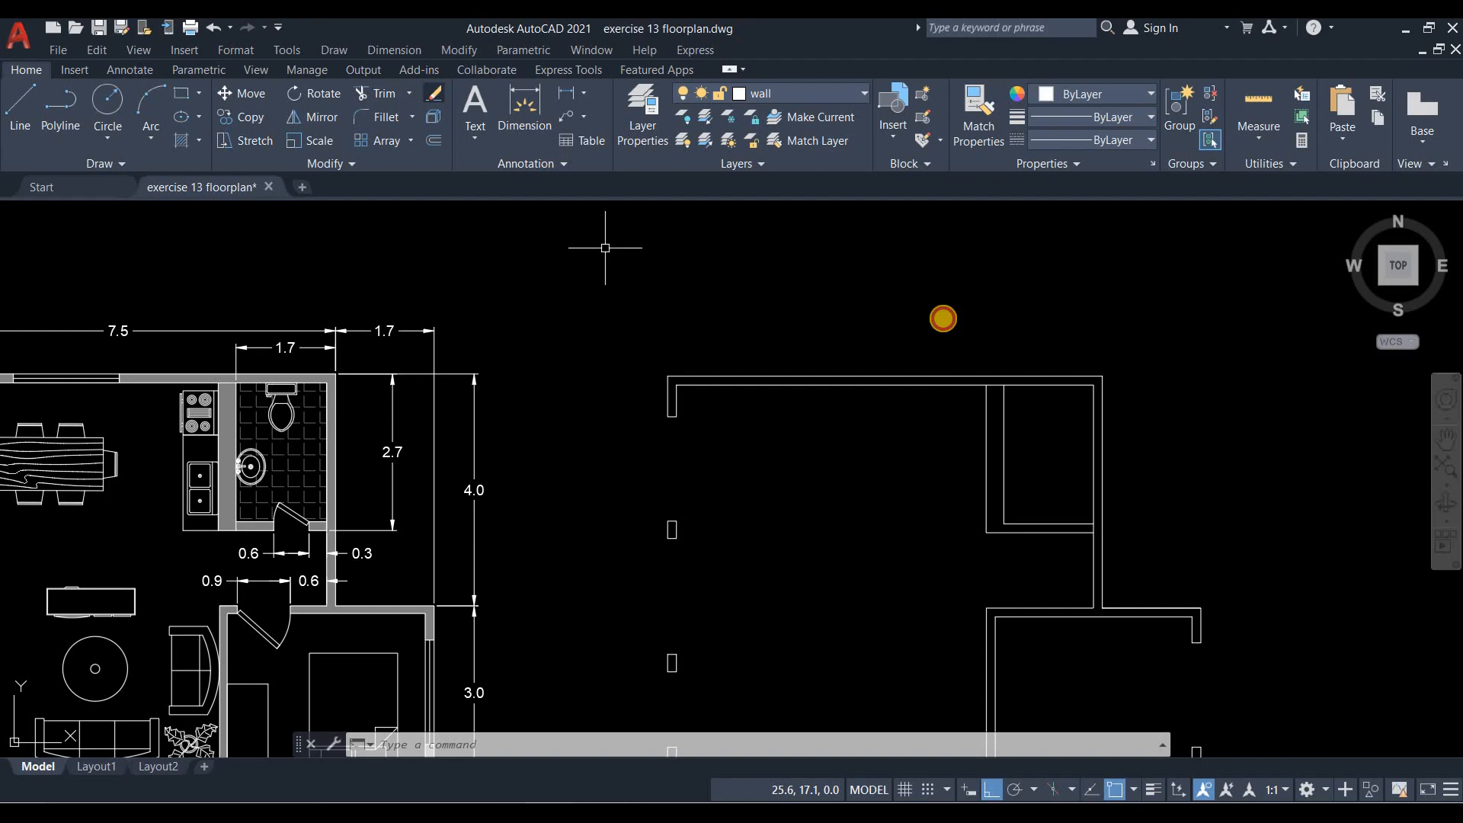
text(tr)
key(Return)
scroll(991, 389, up, 2)
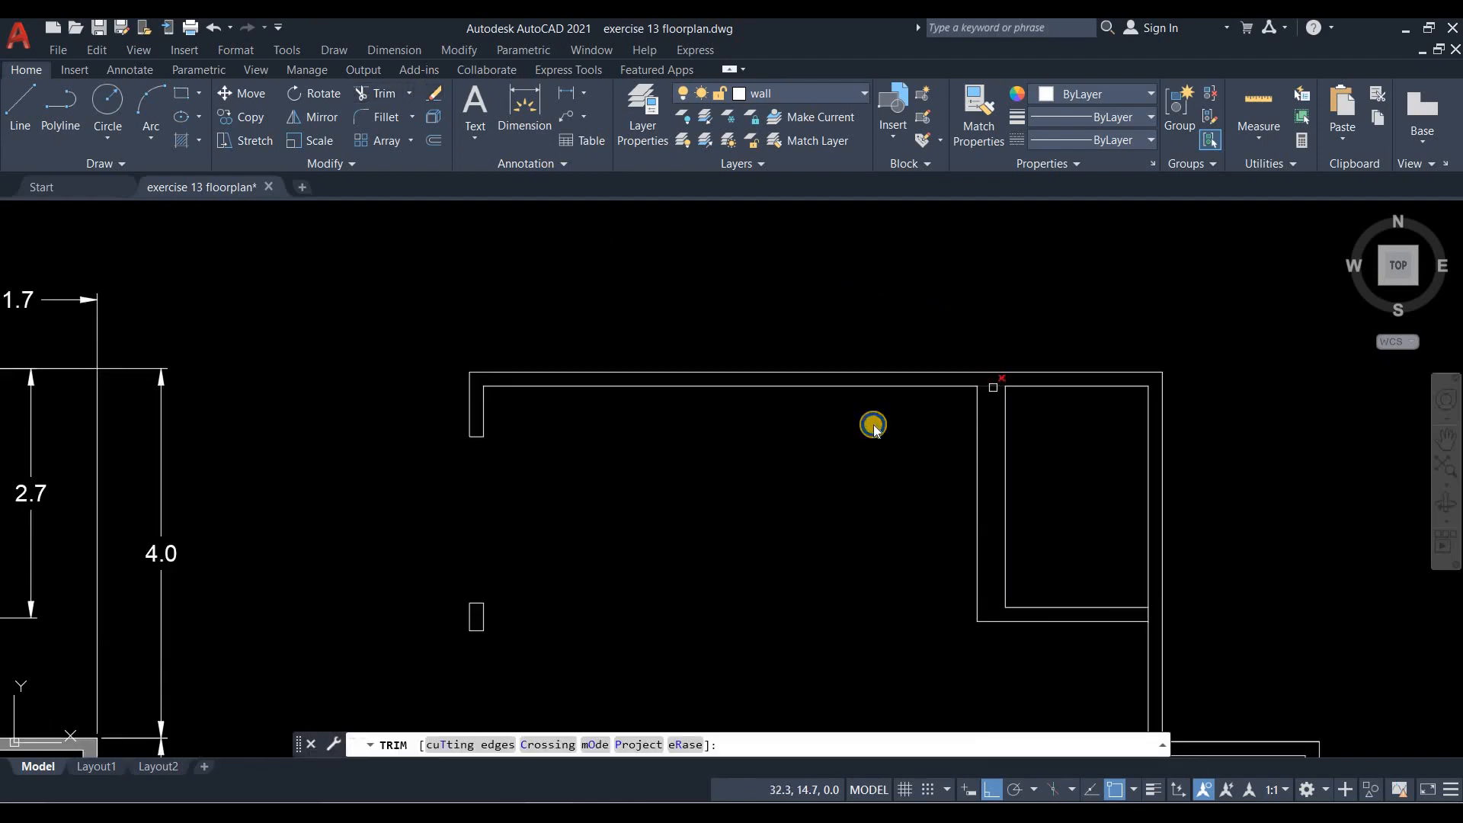
click(992, 387)
right_click(859, 415)
click(873, 424)
Draw a vertical line upward through the top wall from the midpoint of the living area's inner wall line.
click(10, 101)
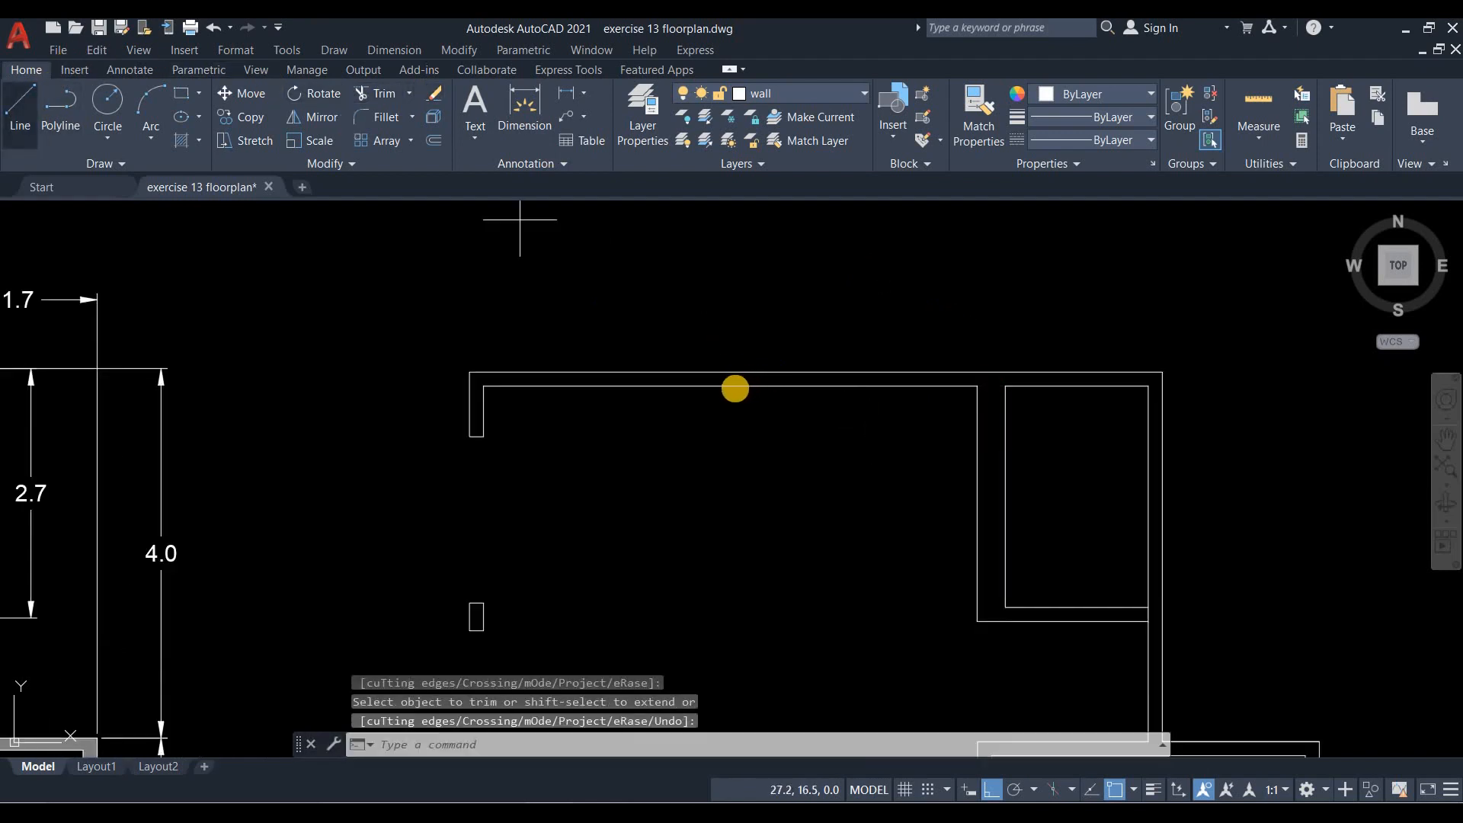
click(730, 386)
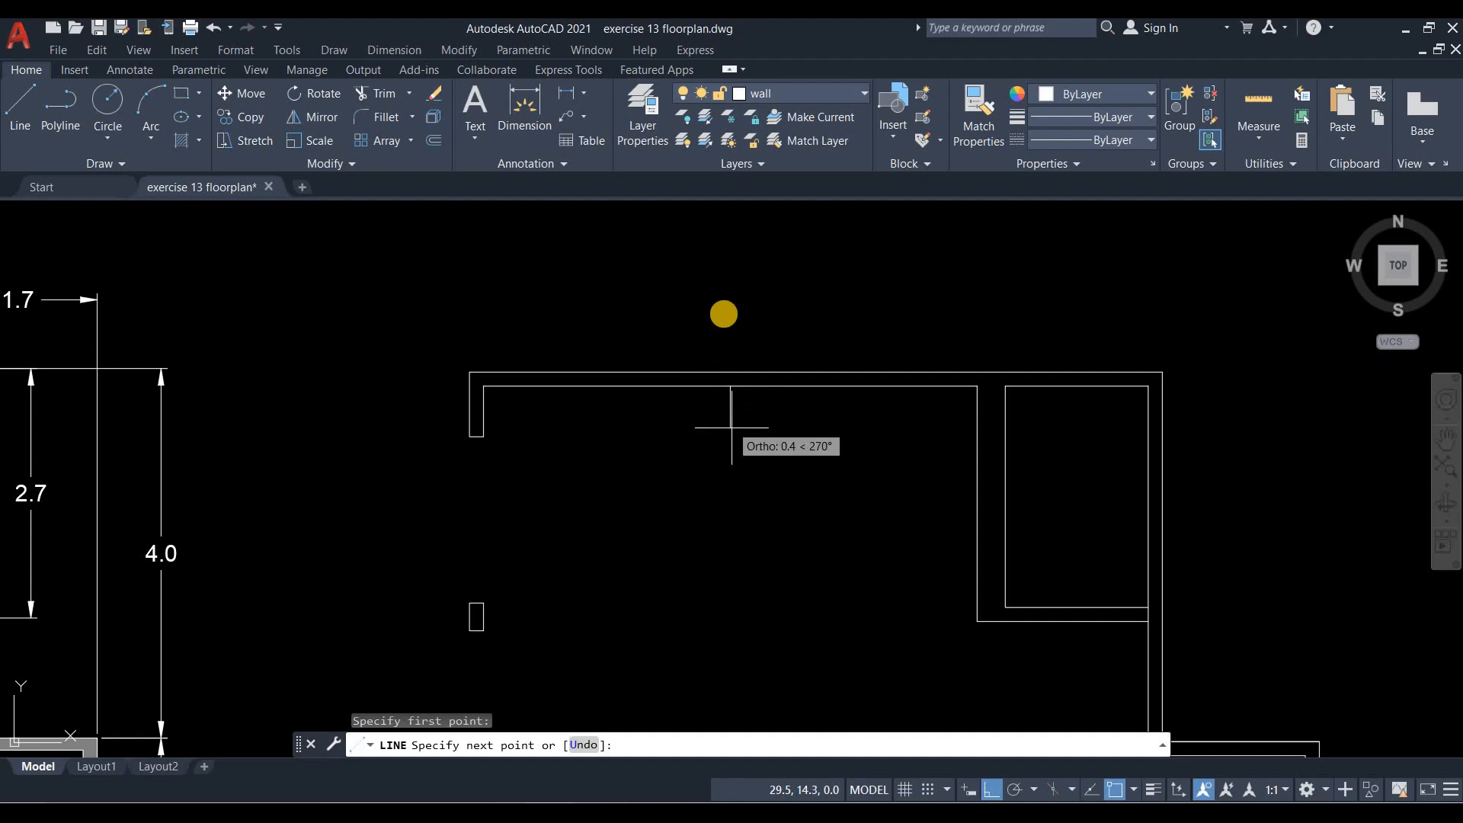
right_click(724, 304)
click(738, 316)
Offset the vertical line at the top wall by 0.9 to both sides to mark the window width.
middle_drag(348, 240, 436, 240)
click(432, 137)
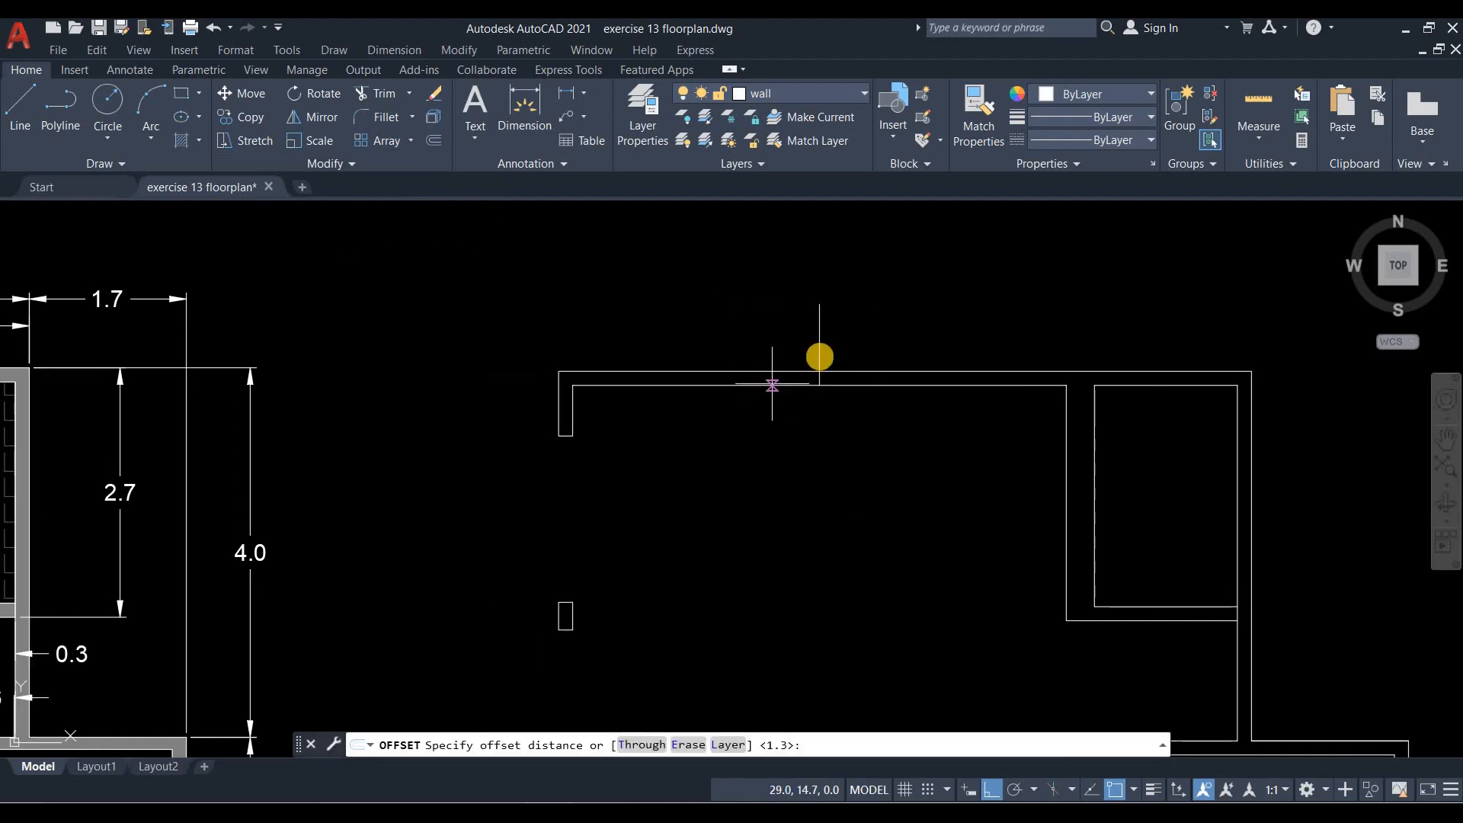
key(Return)
click(822, 349)
click(862, 337)
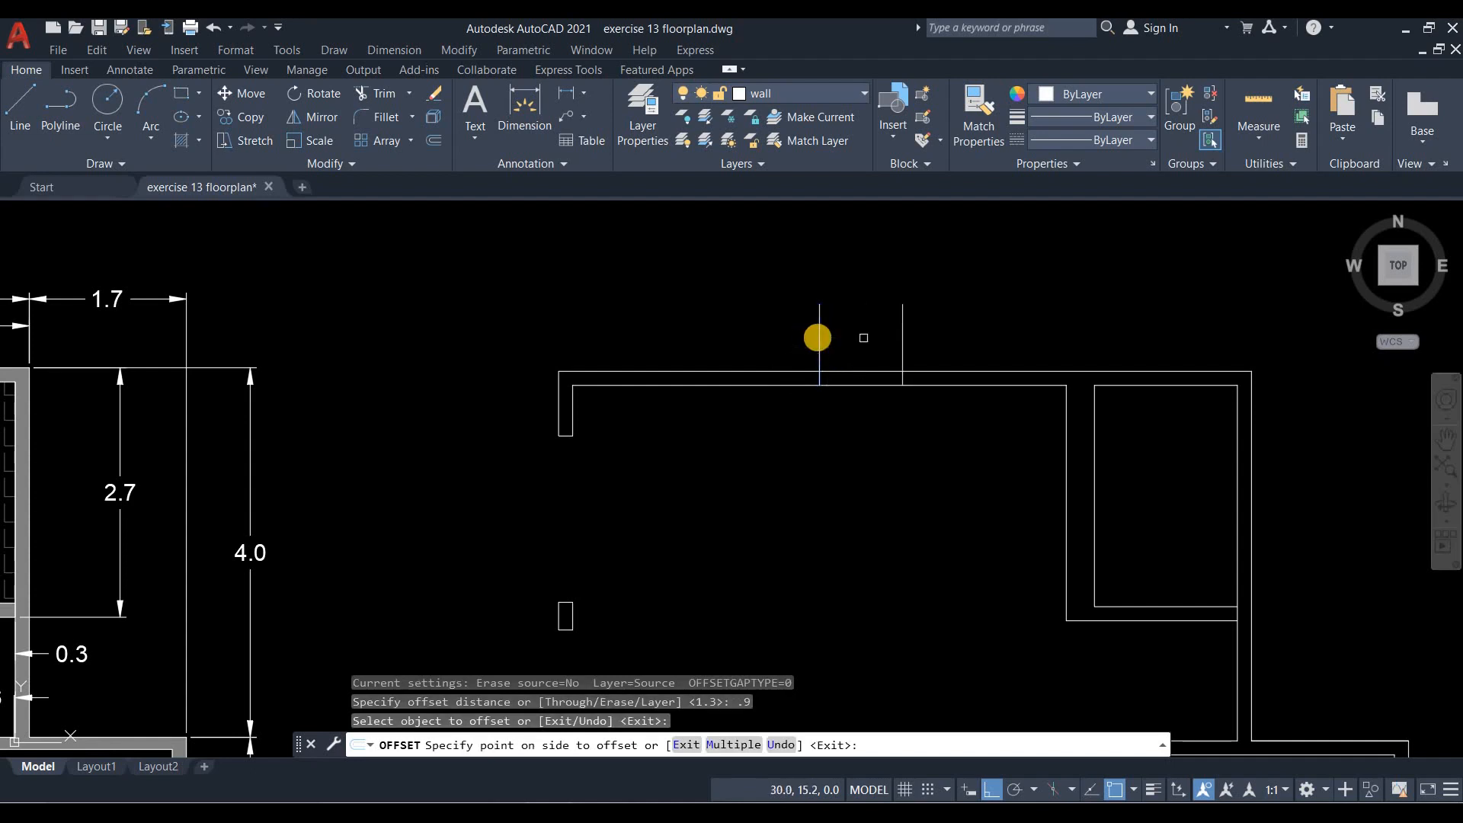
click(818, 337)
click(729, 329)
key(Escape)
Trim the top wall between the window markers to open the window, and delete the leftover marker lines.
click(359, 89)
drag(952, 332, 705, 323)
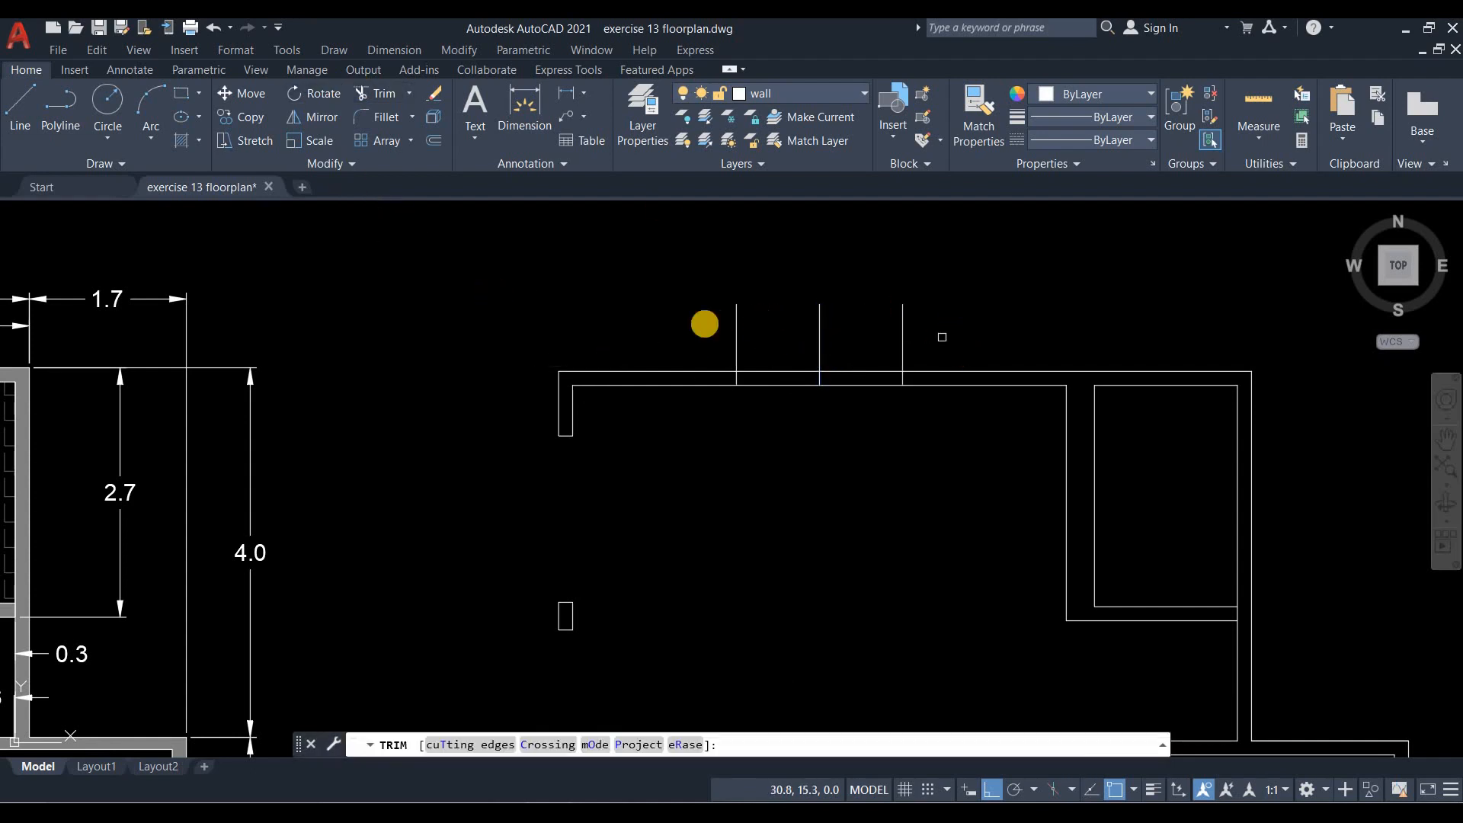
click(934, 344)
mouse_move(858, 343)
mouse_down()
mouse_move(918, 343)
mouse_move(842, 411)
mouse_move(819, 337)
mouse_up()
drag(766, 454, 806, 346)
key(Return)
click(809, 349)
click(845, 432)
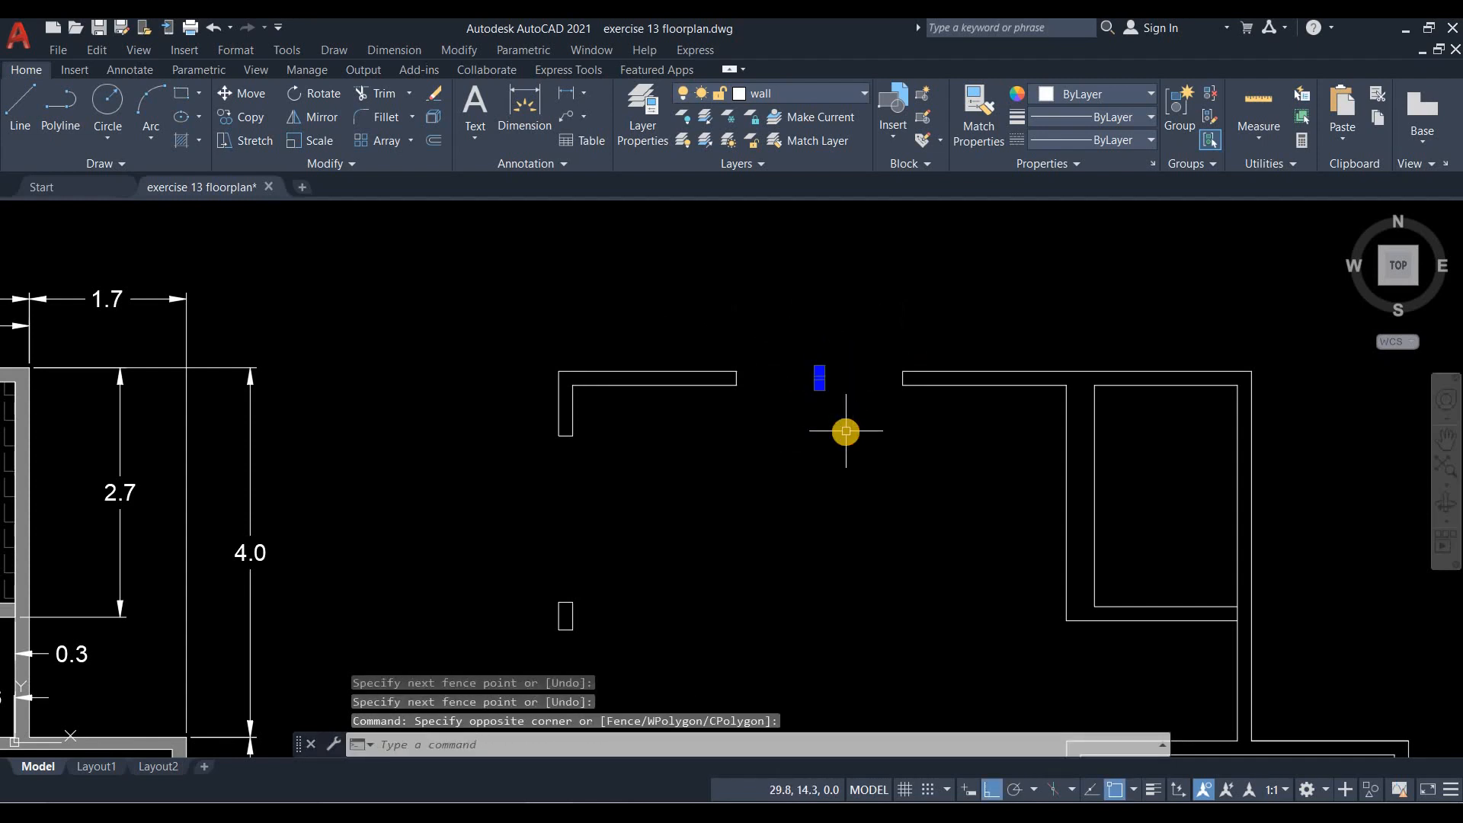
key(Delete)
Offset the bathroom's right inner wall line inward by 0.3, and offset the new line by 0.6 to mark the door opening.
scroll(846, 432, down, 2)
middle_drag(1054, 603, 902, 494)
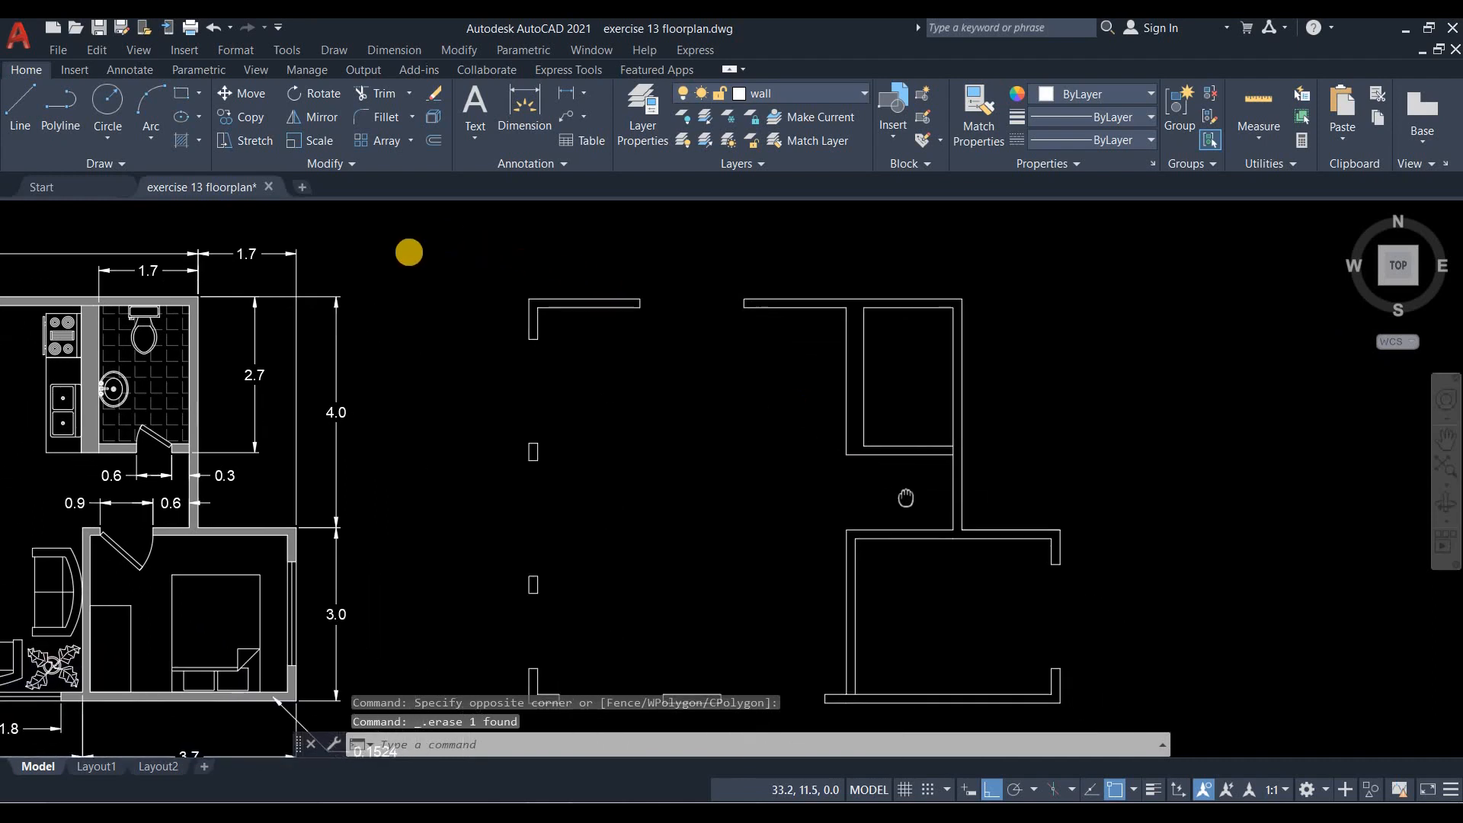
click(434, 141)
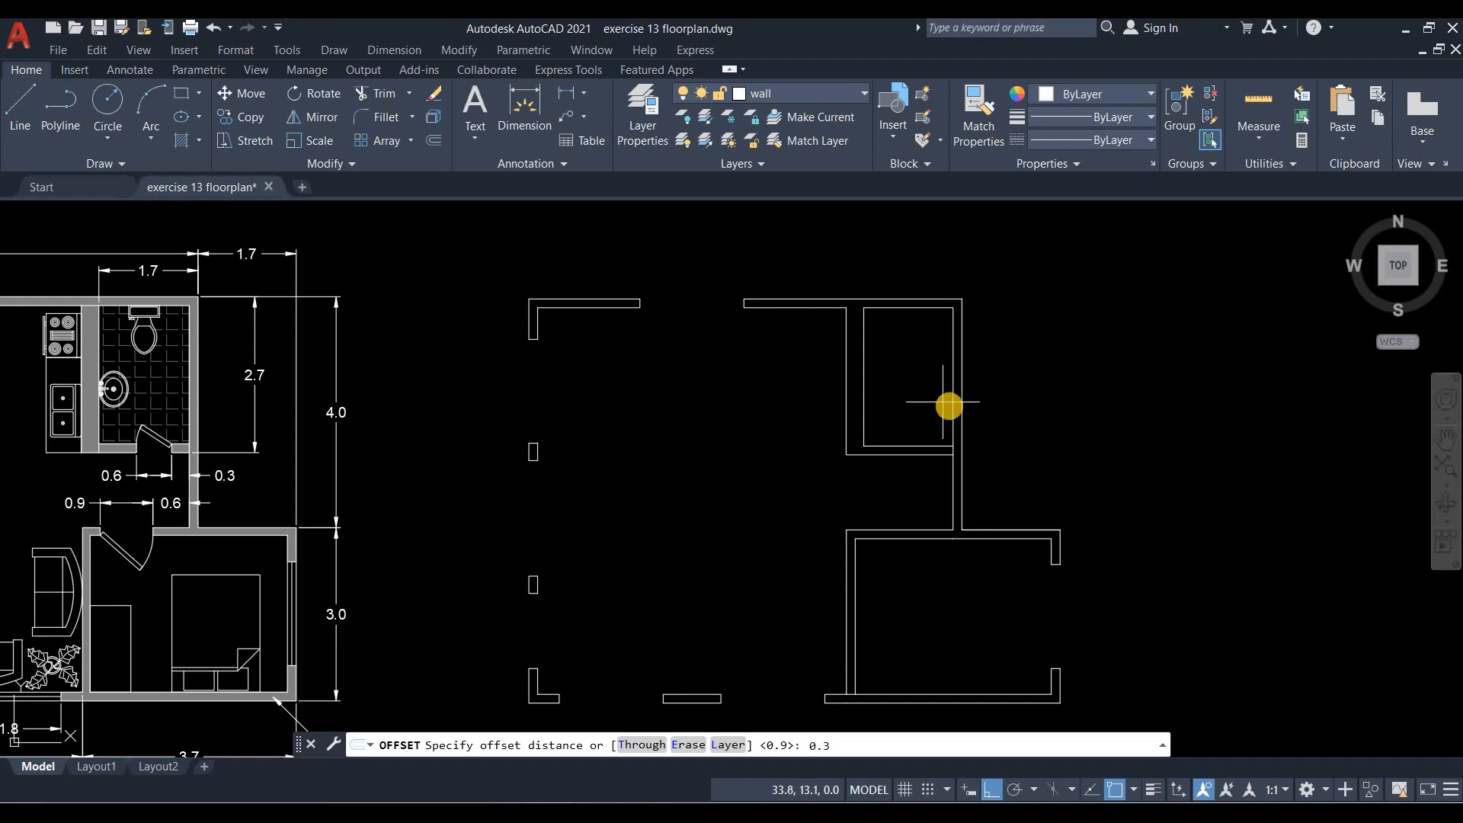
key(Return)
click(951, 406)
click(914, 402)
key(Return)
key(Return)
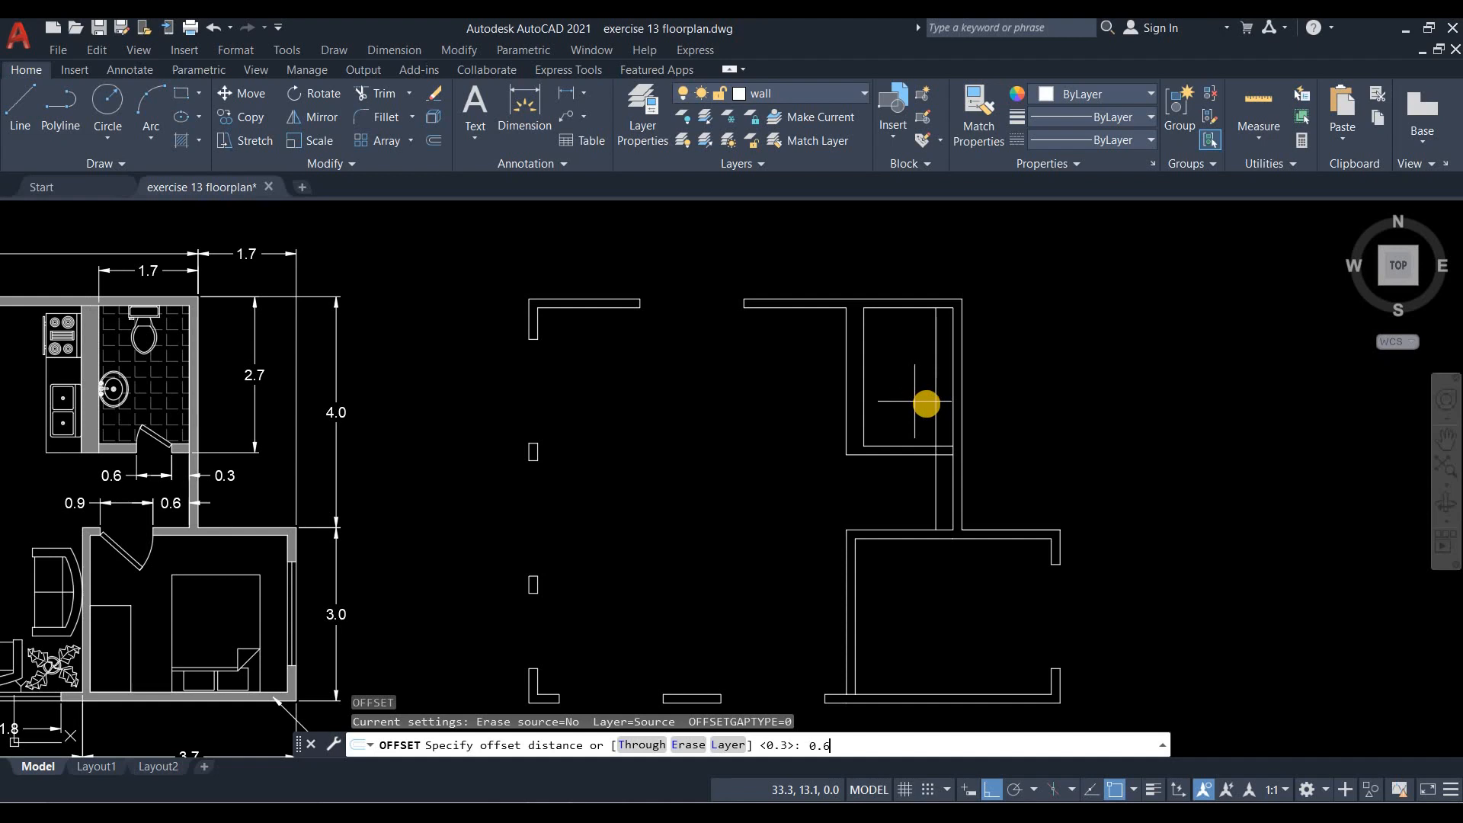
text(0.6)
key(Return)
click(935, 405)
click(557, 273)
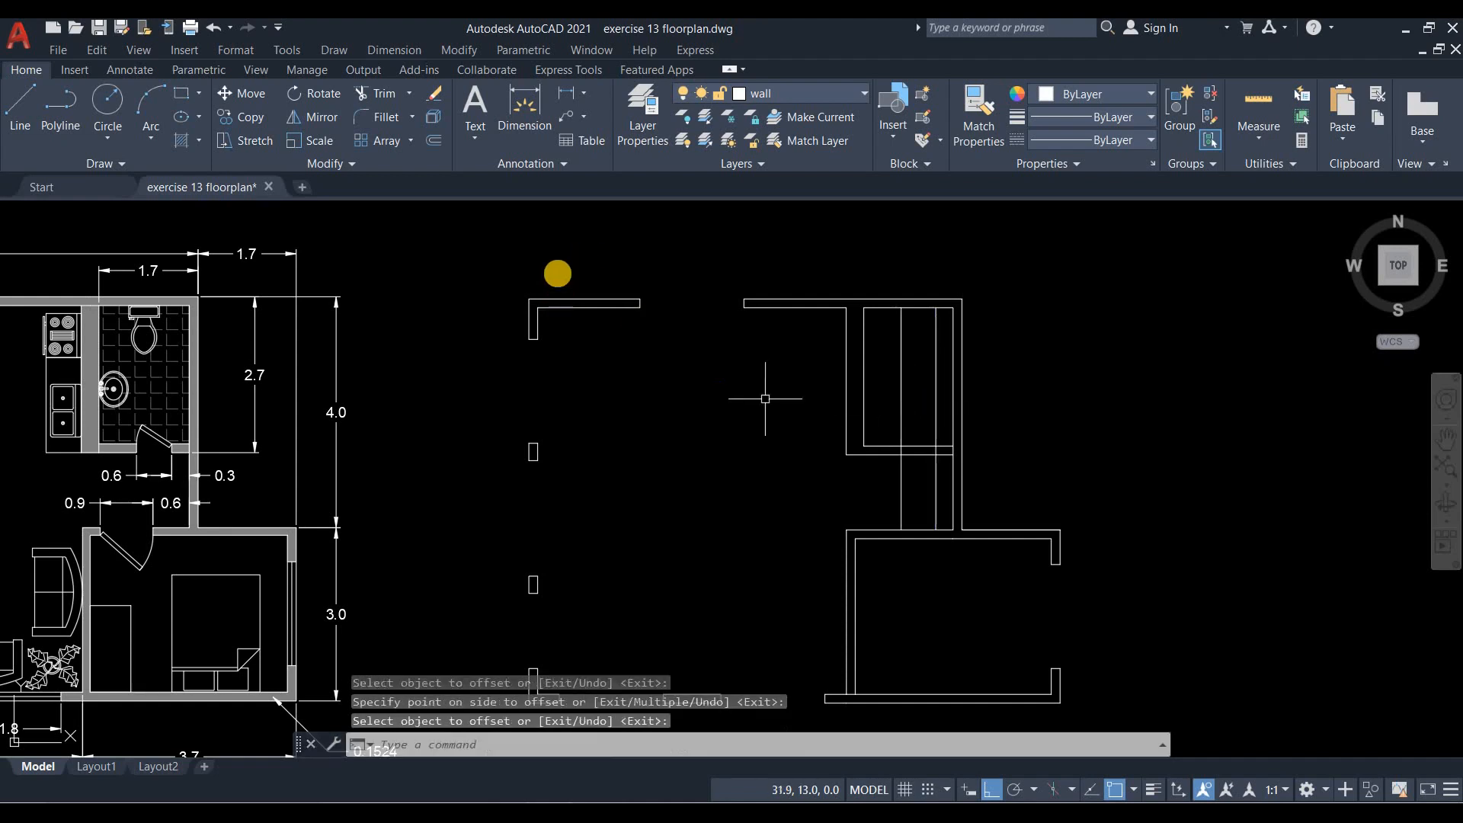
Trim the bathroom's bottom wall between the markers to open the door, and clear the remaining marker lines.
click(381, 95)
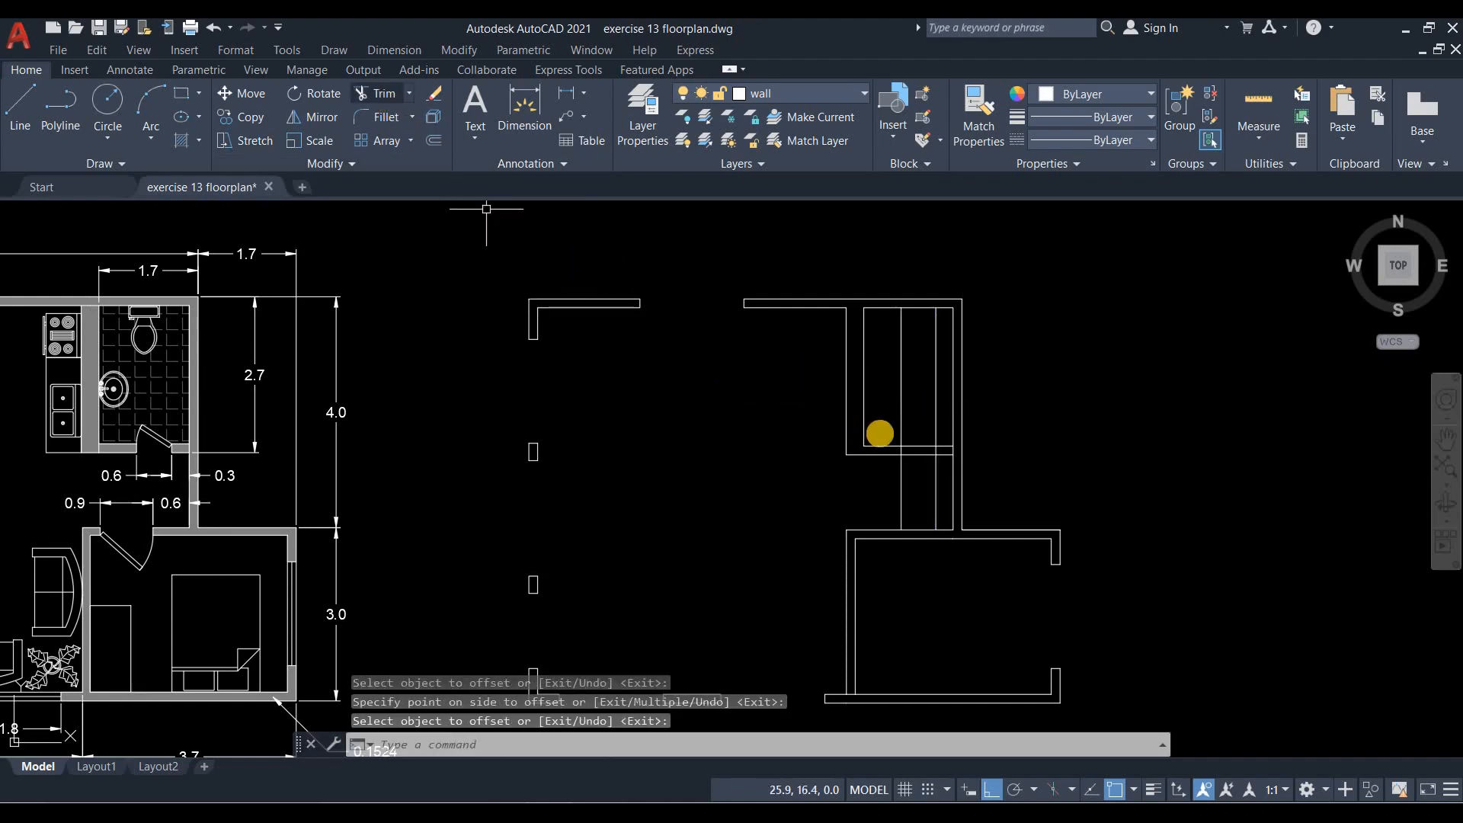
drag(924, 472, 936, 479)
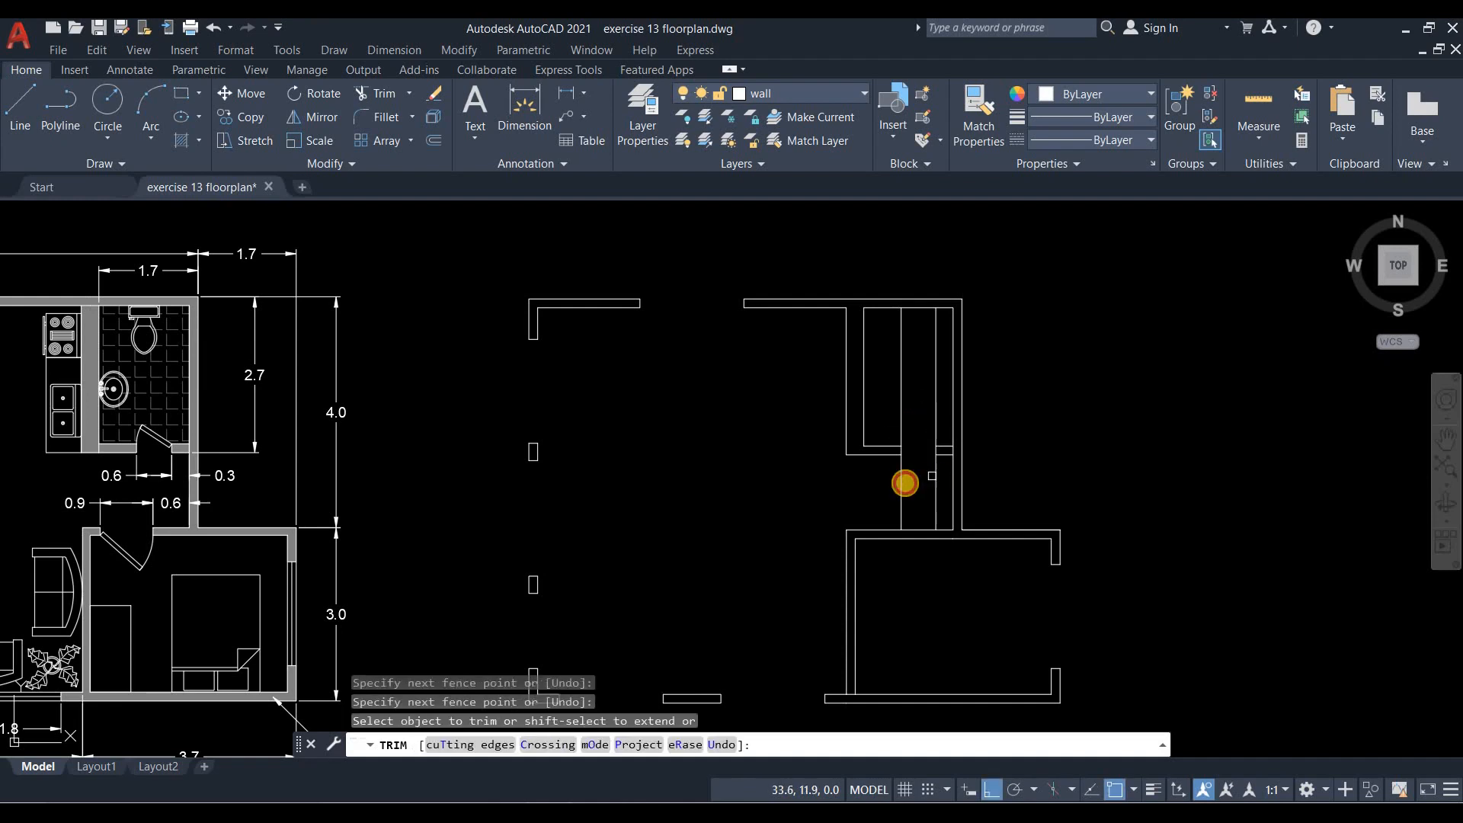
click(934, 427)
drag(904, 418, 898, 419)
key(Return)
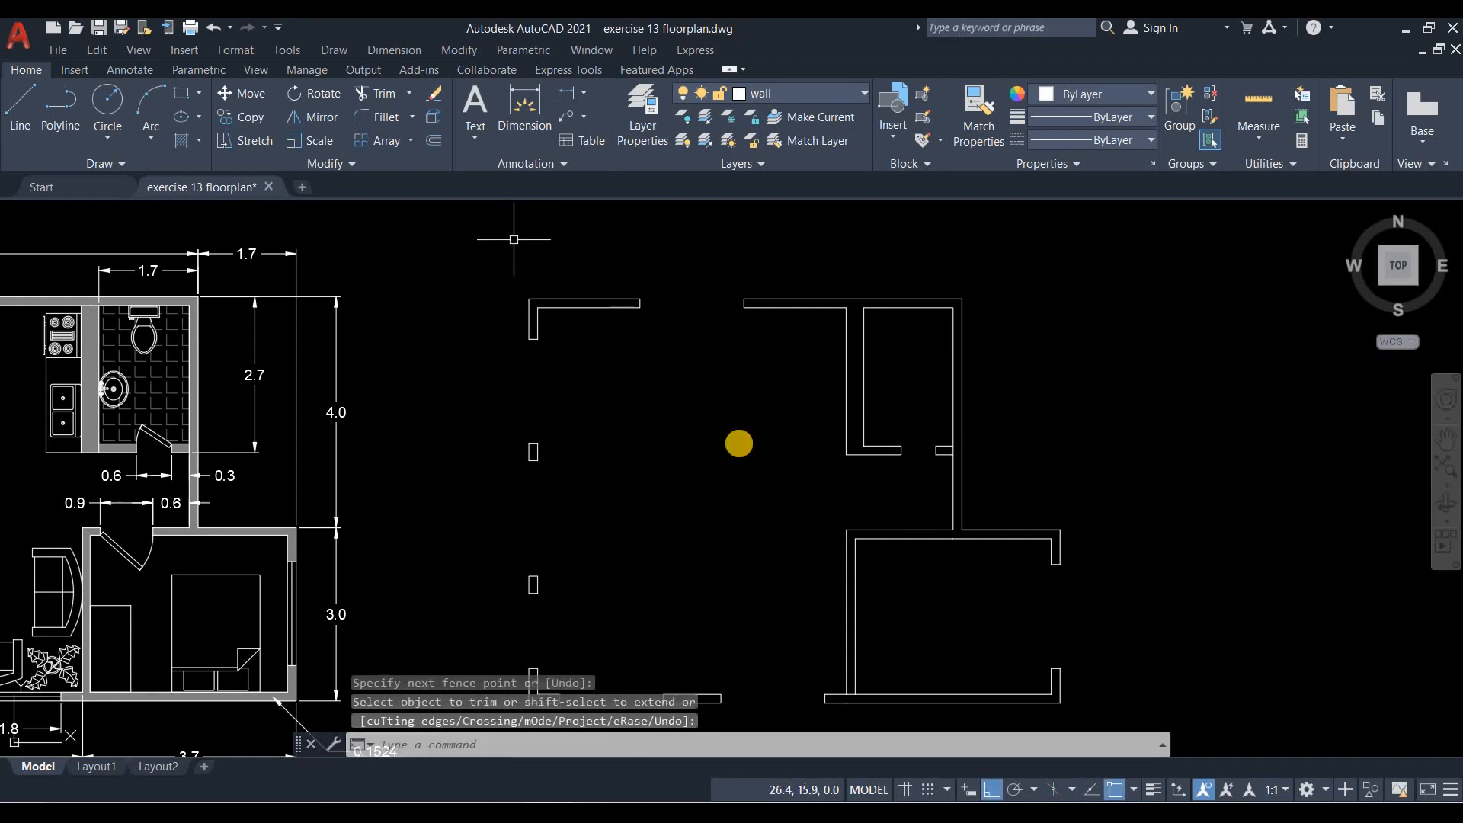
Offset the corridor's right inner wall line toward the living area by 0.6, and the new line by 0.9 to mark the bedroom door.
middle_drag(753, 455, 742, 404)
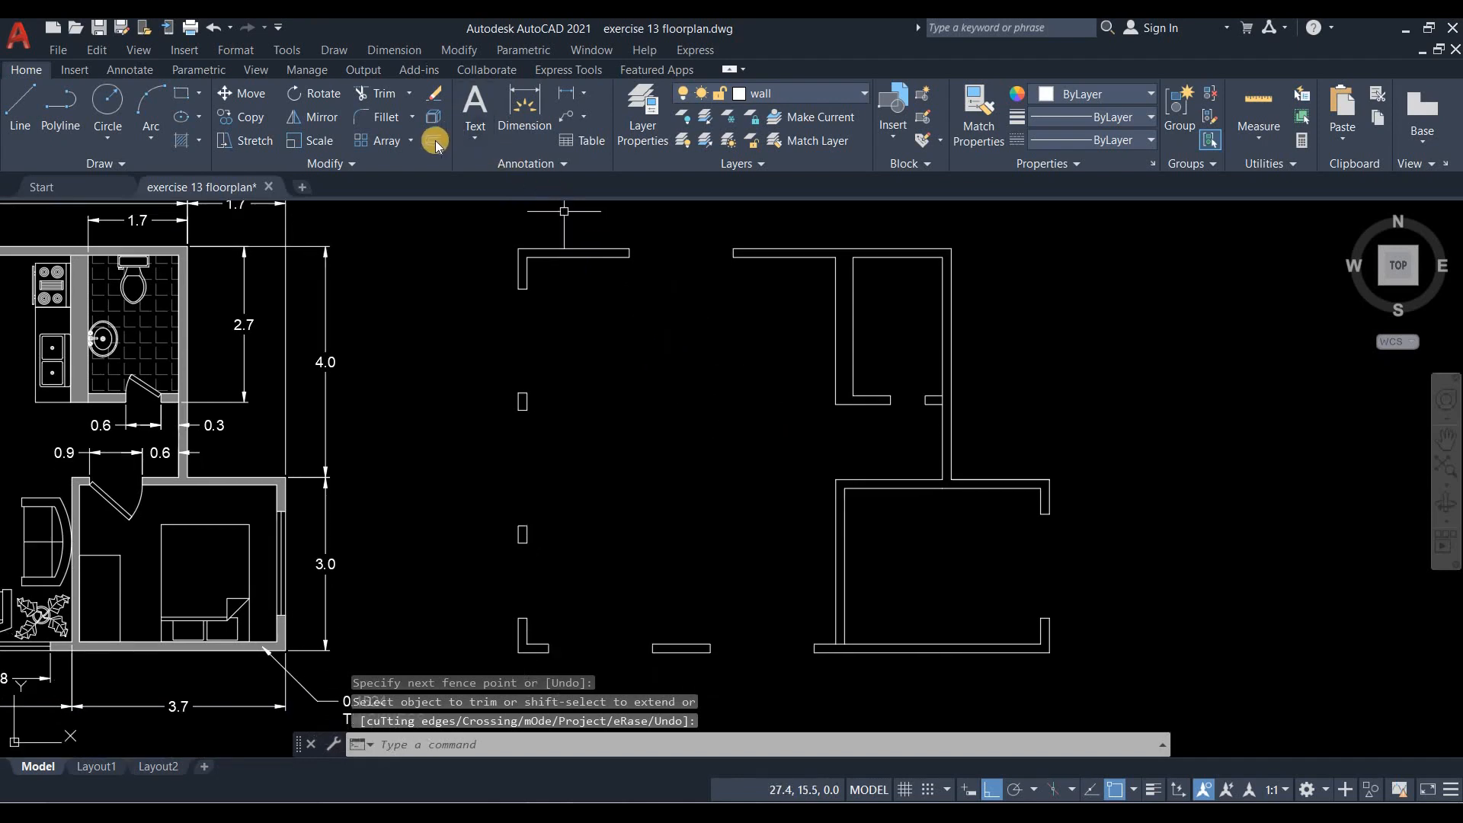
click(435, 140)
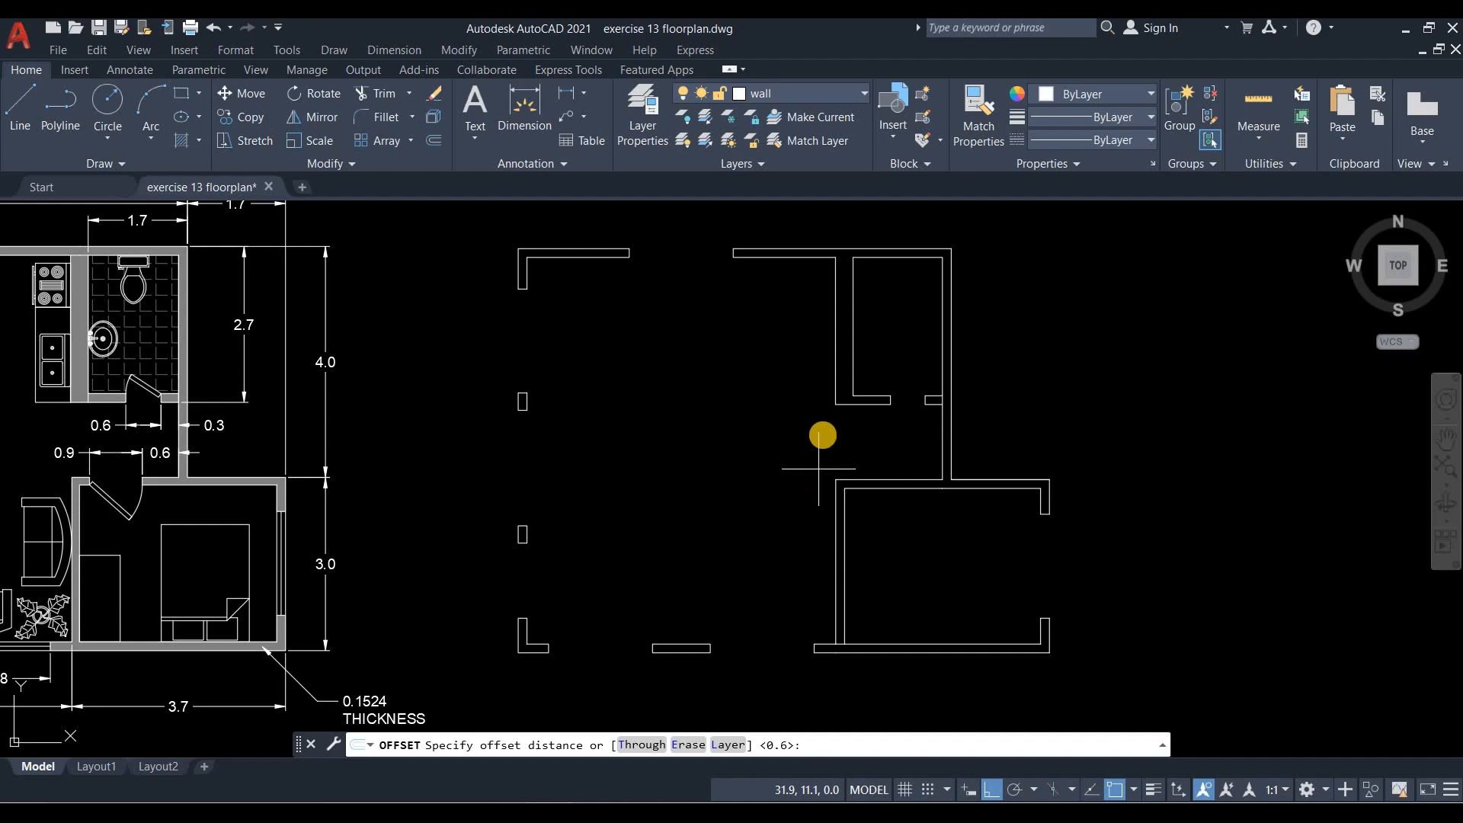
key(Return)
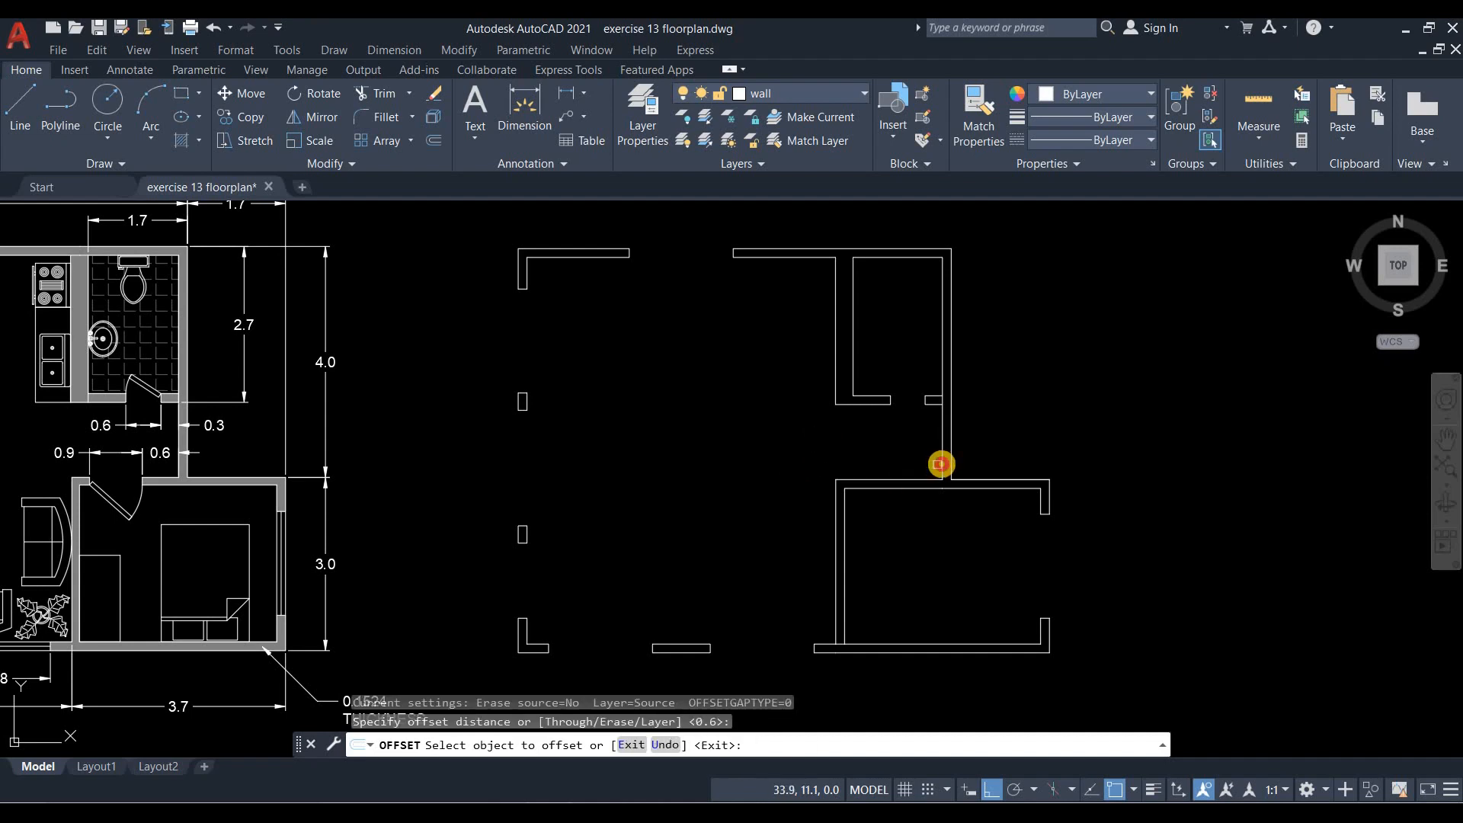
click(942, 463)
click(915, 456)
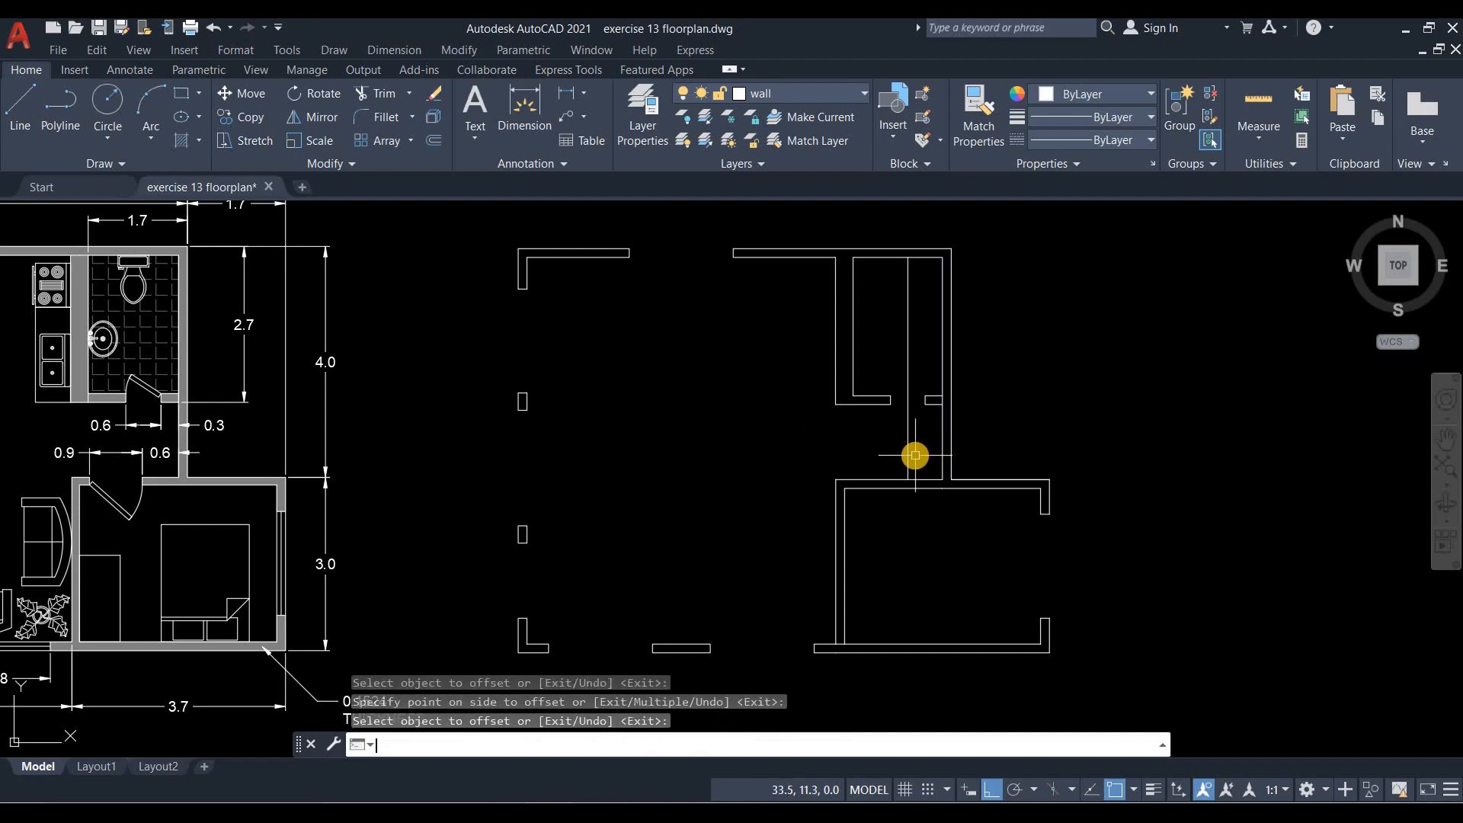
key(Return)
key(Return)
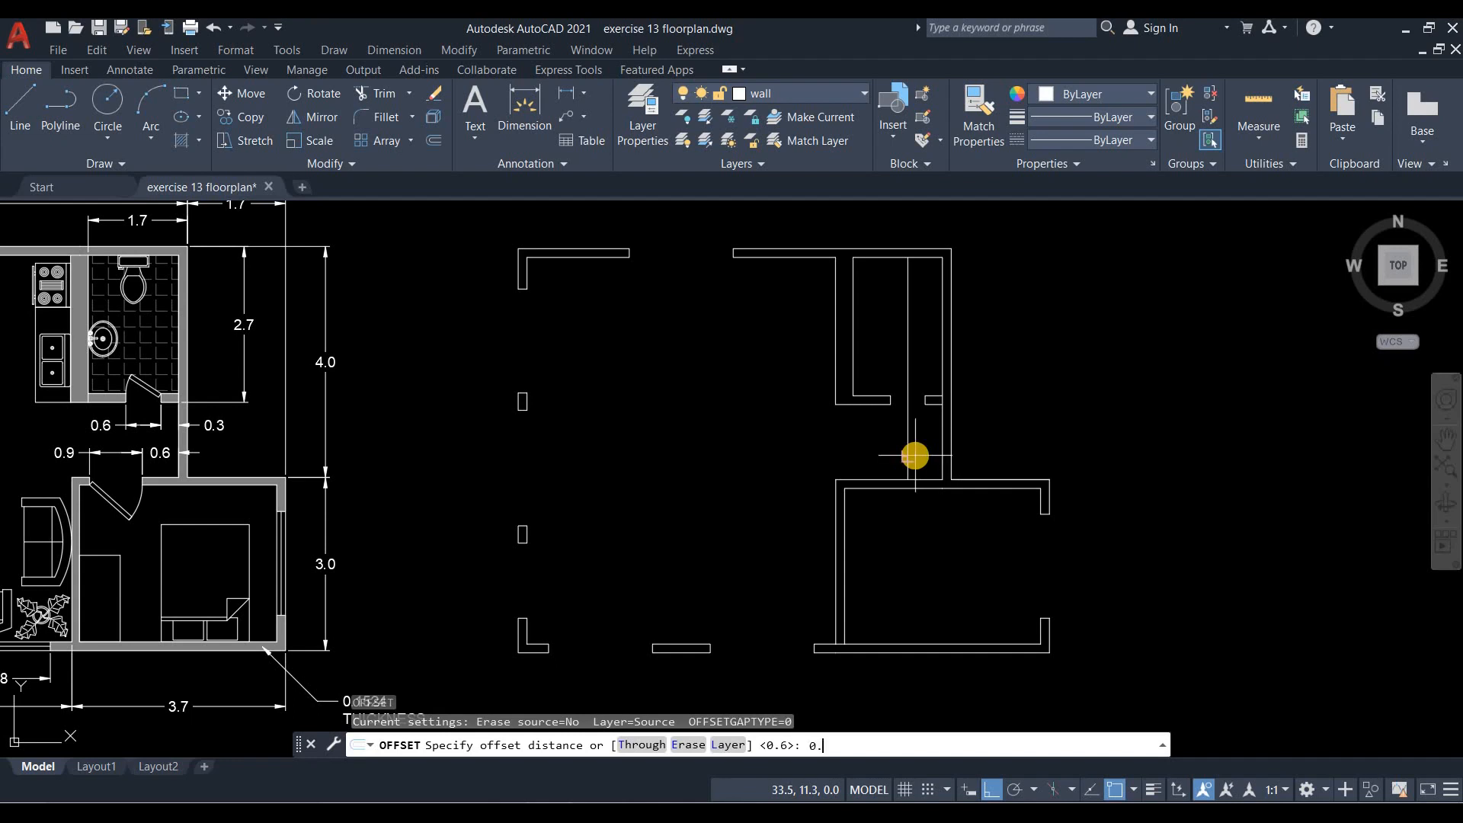
text(0.9)
key(Return)
click(906, 455)
click(679, 378)
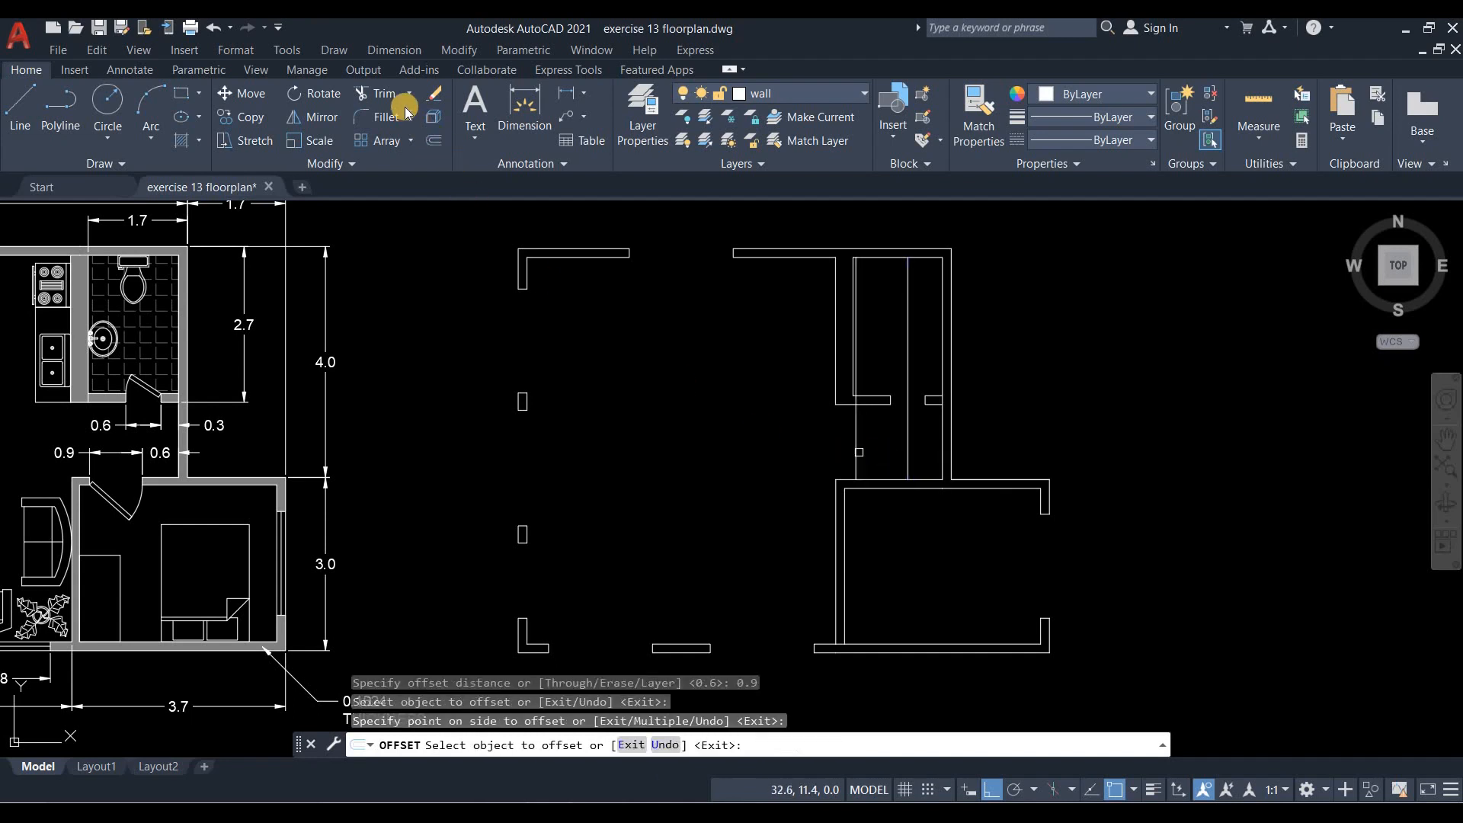
key(Return)
Extend both bedroom door markers down to the inner line of the bedroom's top wall.
click(411, 101)
click(398, 161)
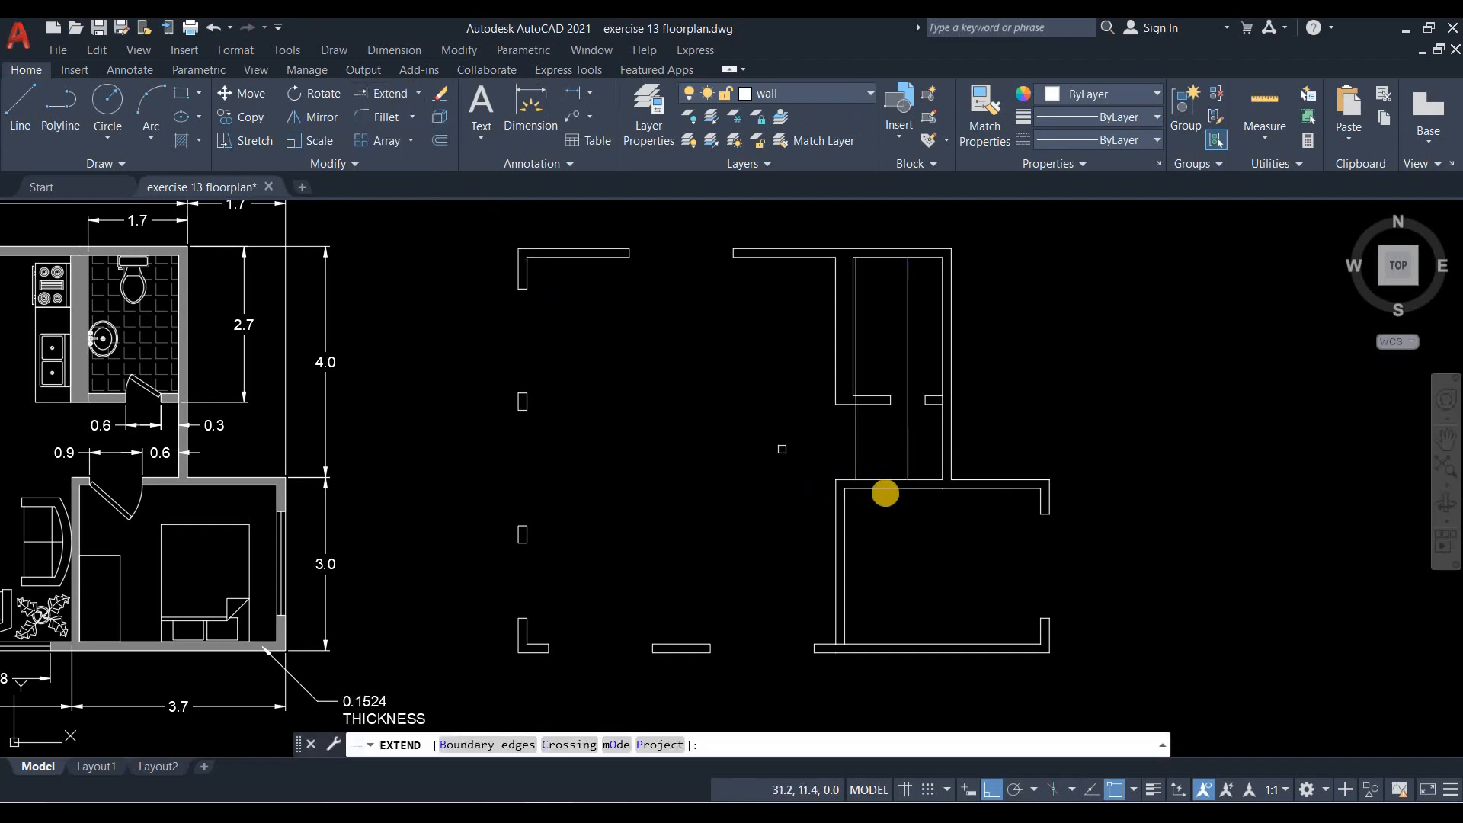
scroll(884, 488, up, 2)
click(920, 437)
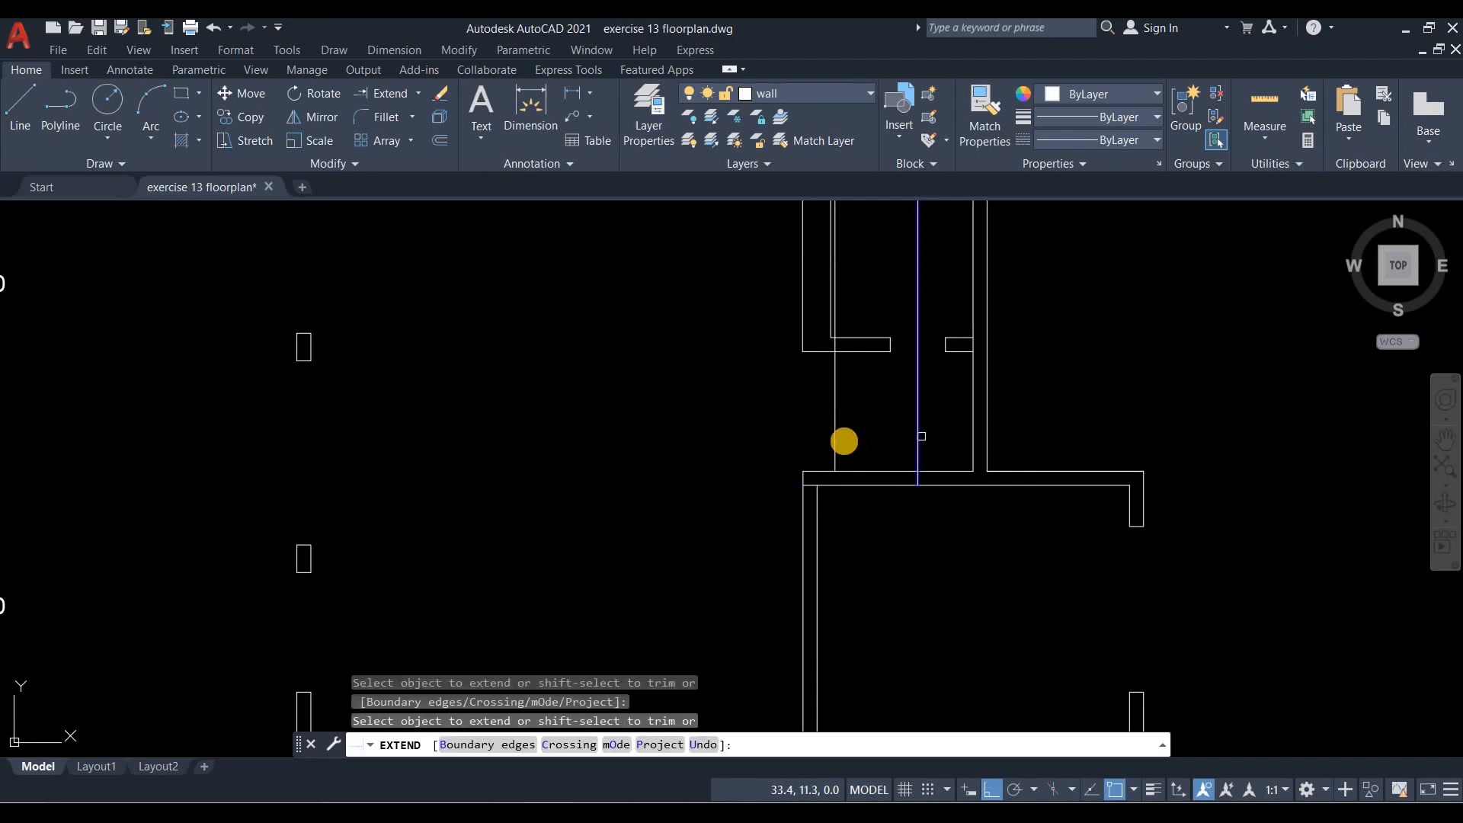
key(Return)
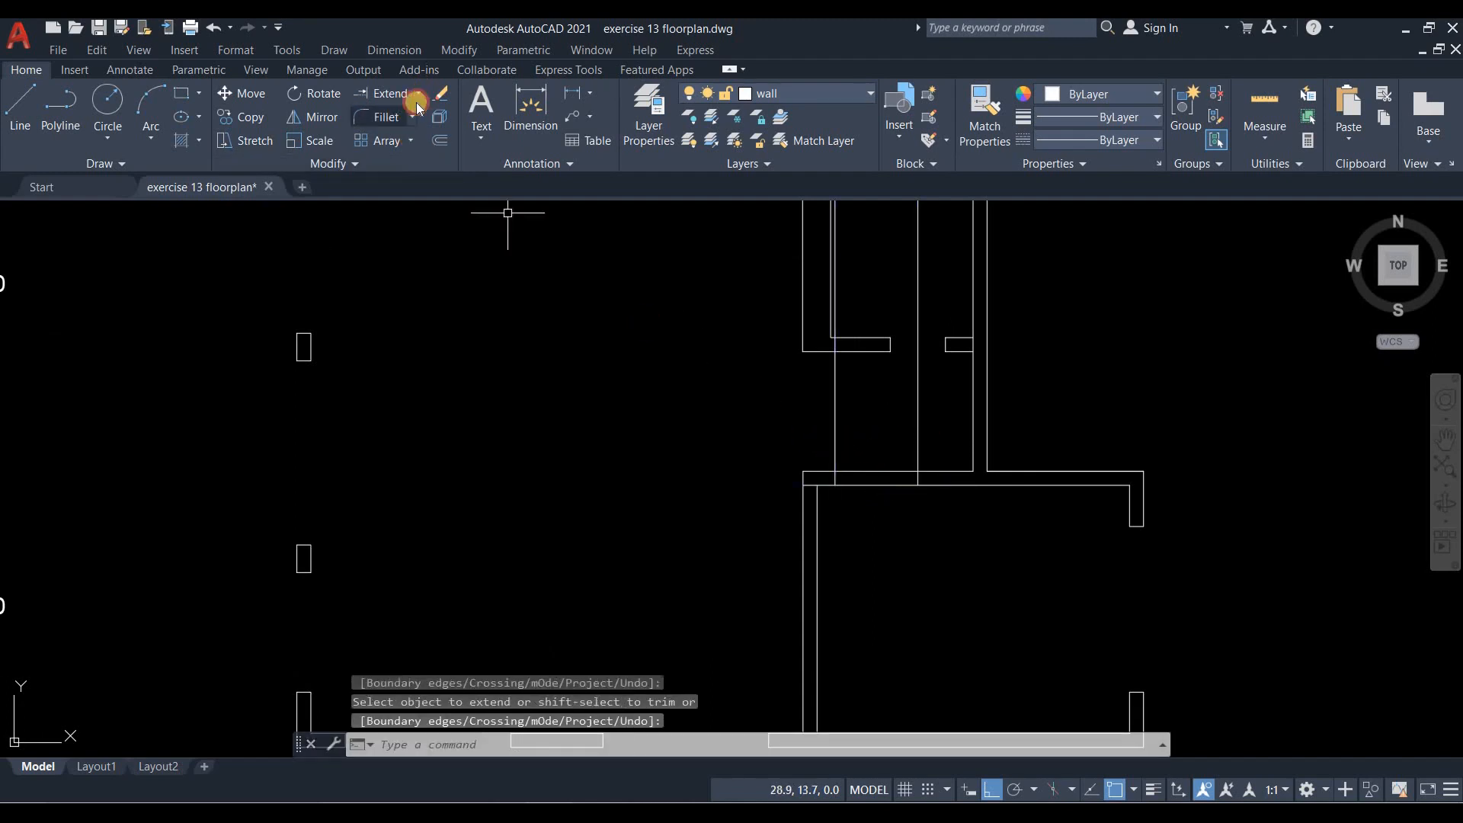
Trim the bedroom's top wall between the markers to open the door, and clean up the wall corner beside it.
text(tr)
key(Return)
scroll(829, 483, up, 2)
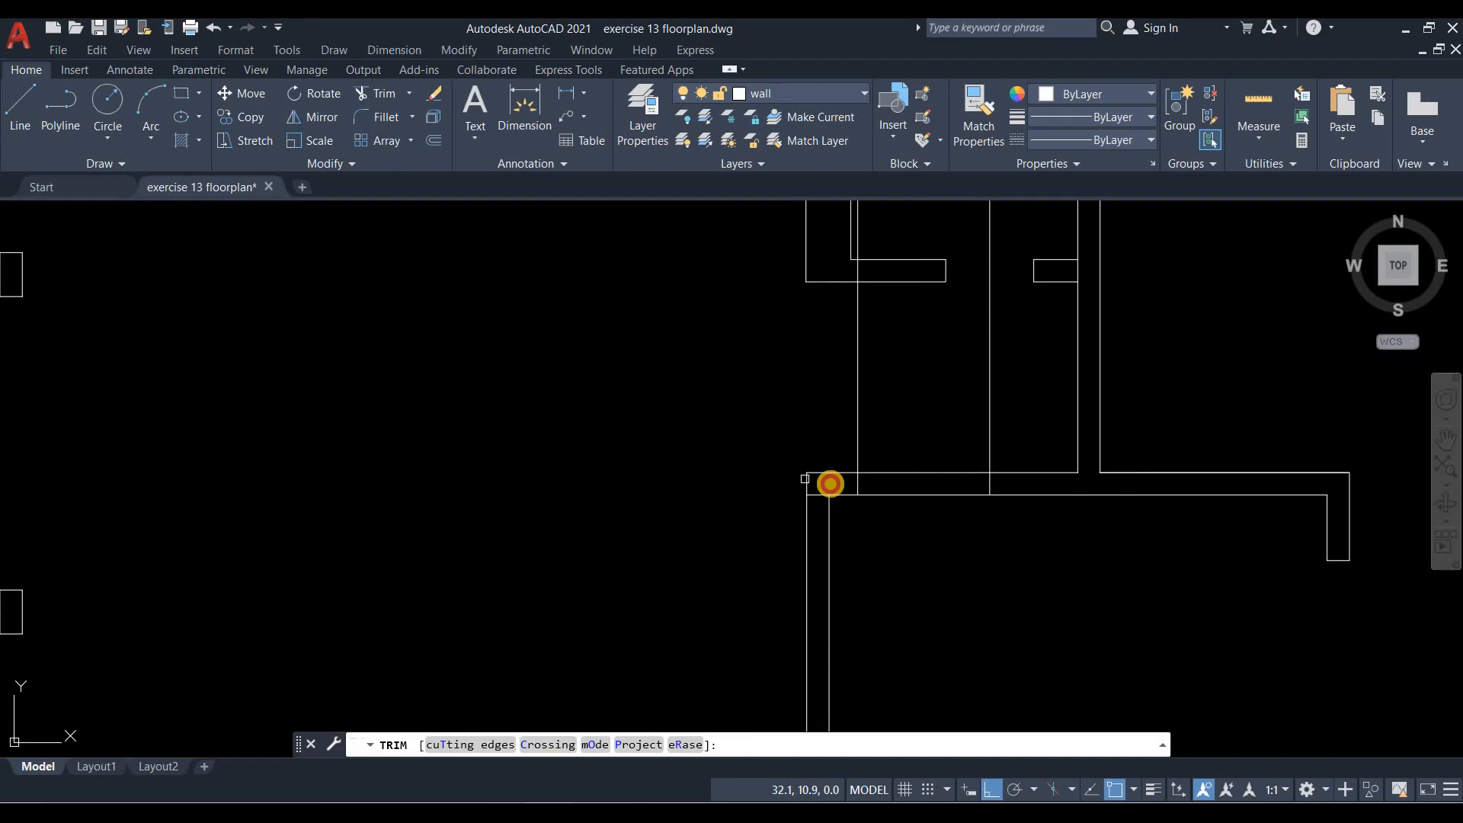
click(819, 496)
click(935, 506)
click(932, 486)
click(917, 441)
click(933, 484)
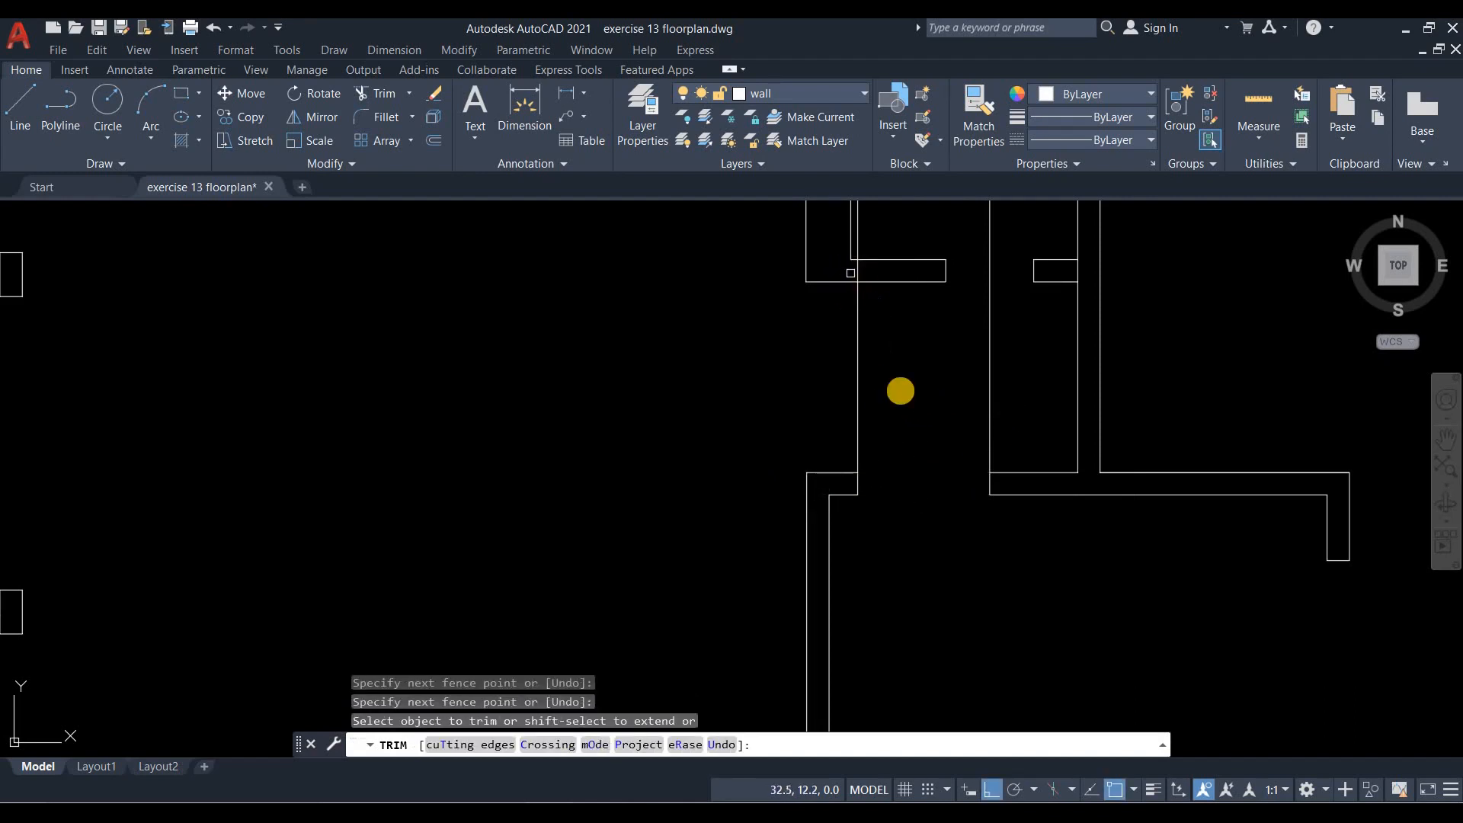
Trim away the door markers above the bedroom wall, using the two remaining upper wall segments as cutting edges.
middle_drag(894, 420, 870, 490)
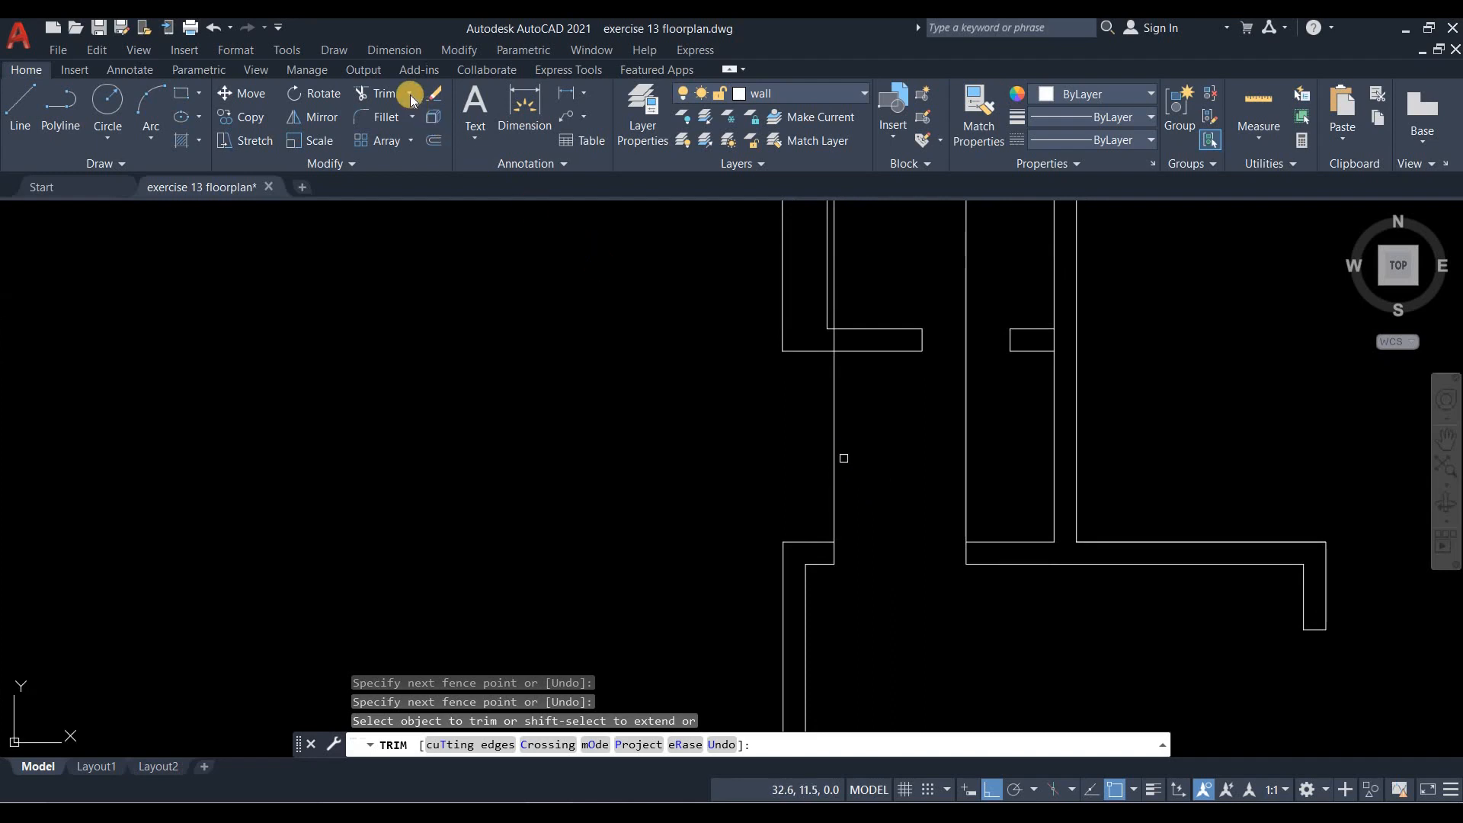
click(383, 93)
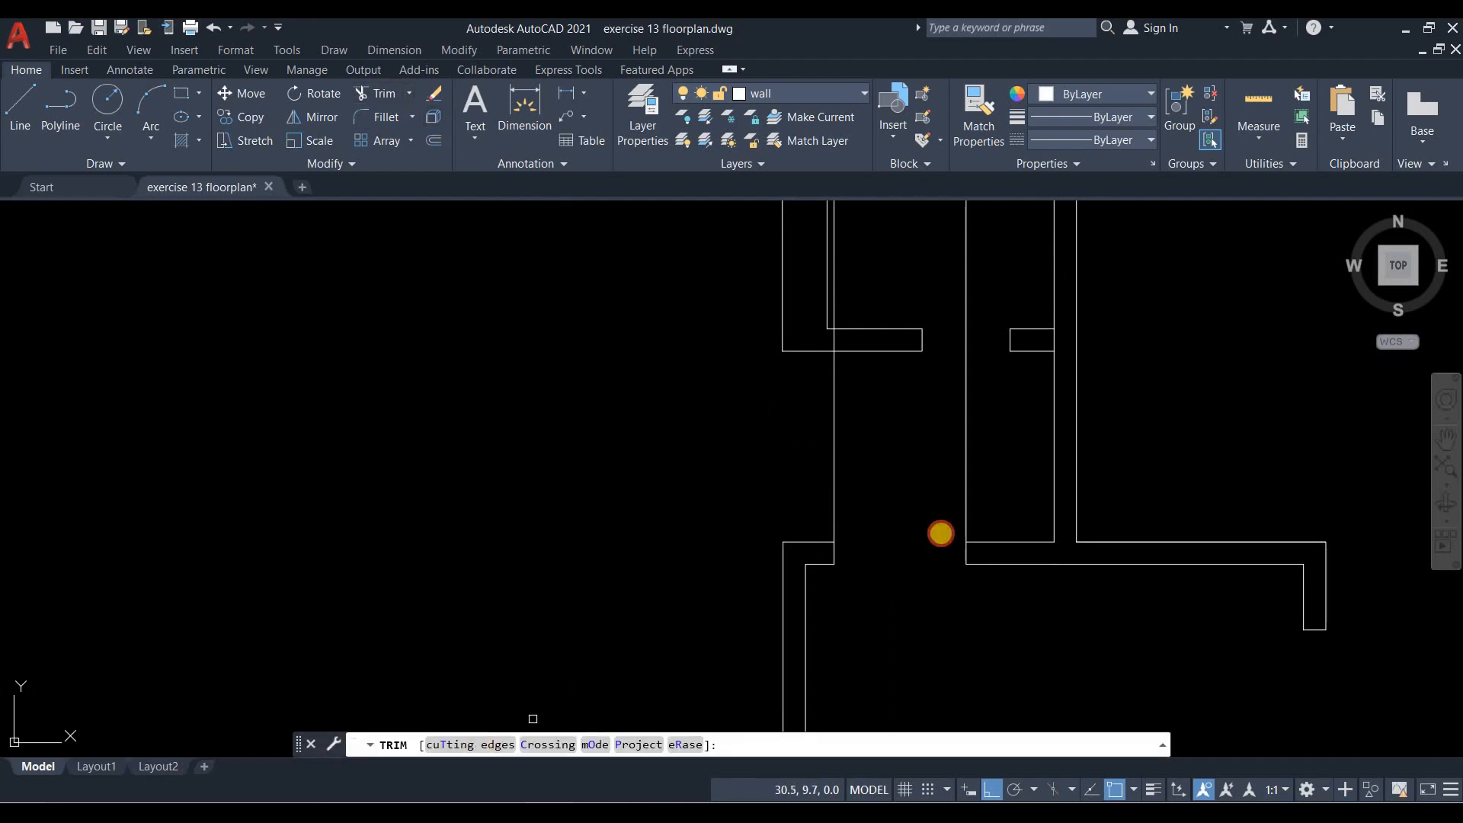
text(t)
key(Return)
click(811, 538)
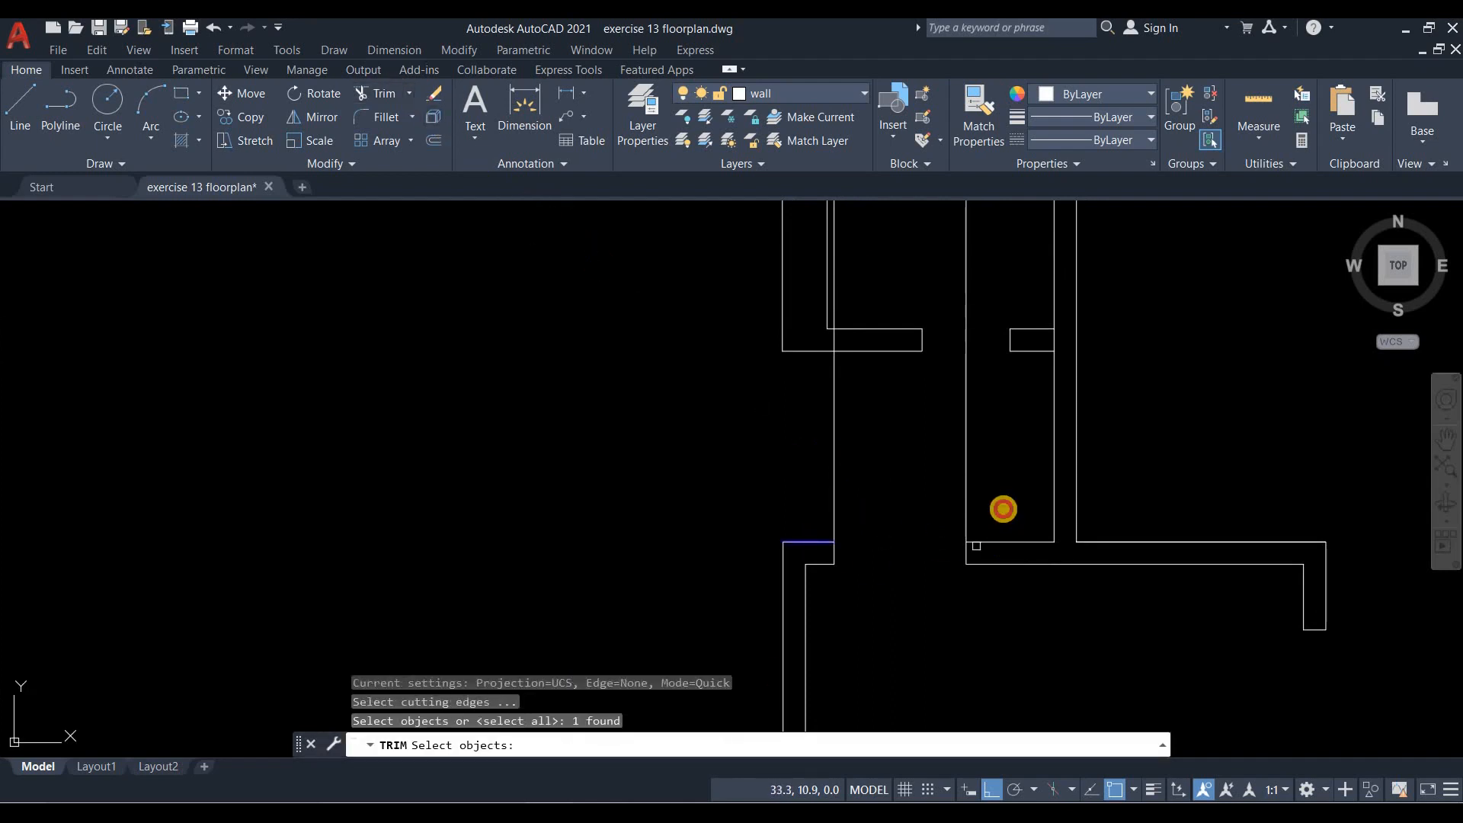
click(1003, 543)
key(Return)
click(1002, 499)
click(797, 490)
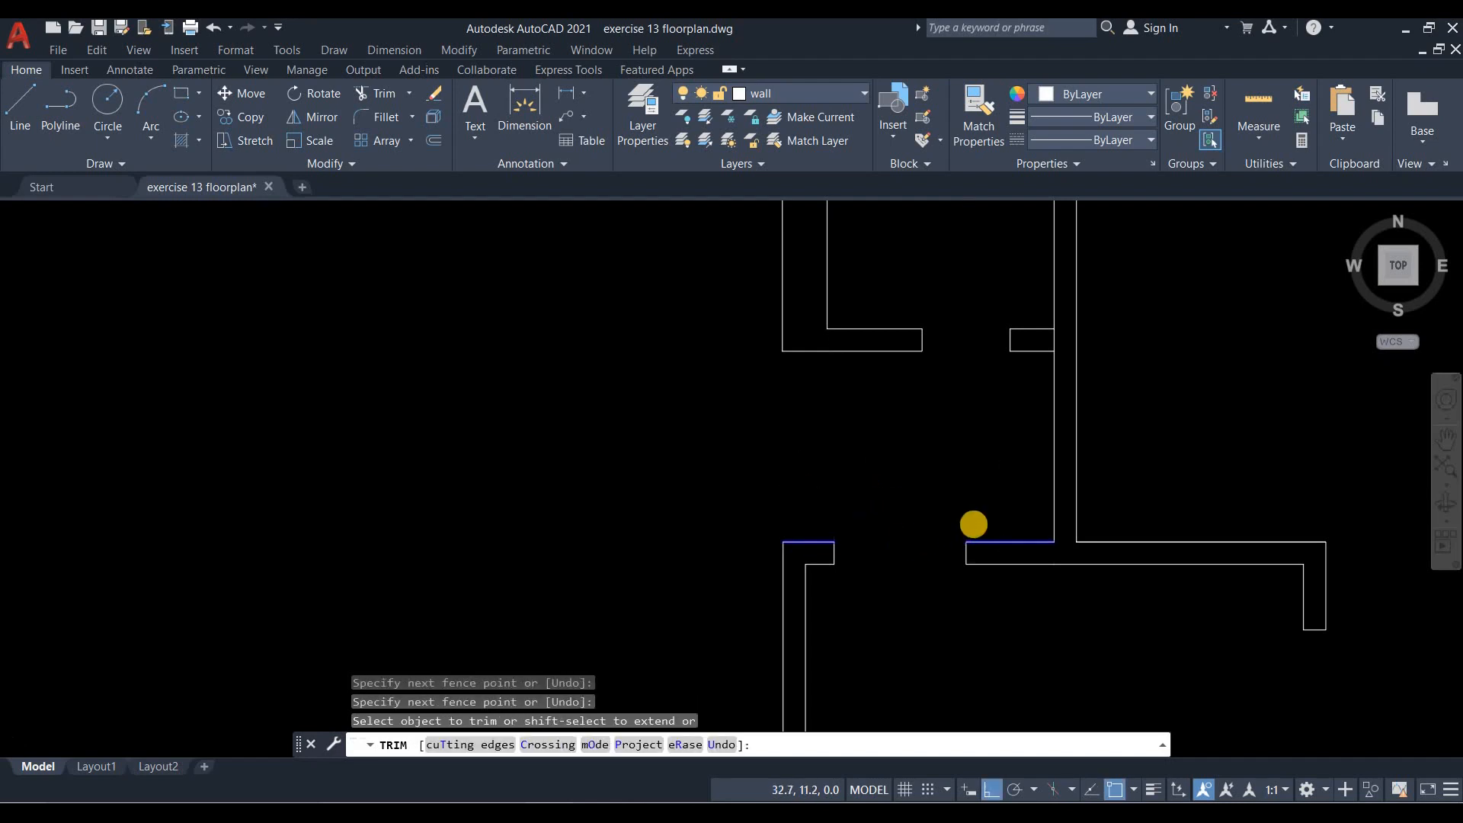
scroll(869, 495, down, 4)
key(Escape)
scroll(991, 506, down, 3)
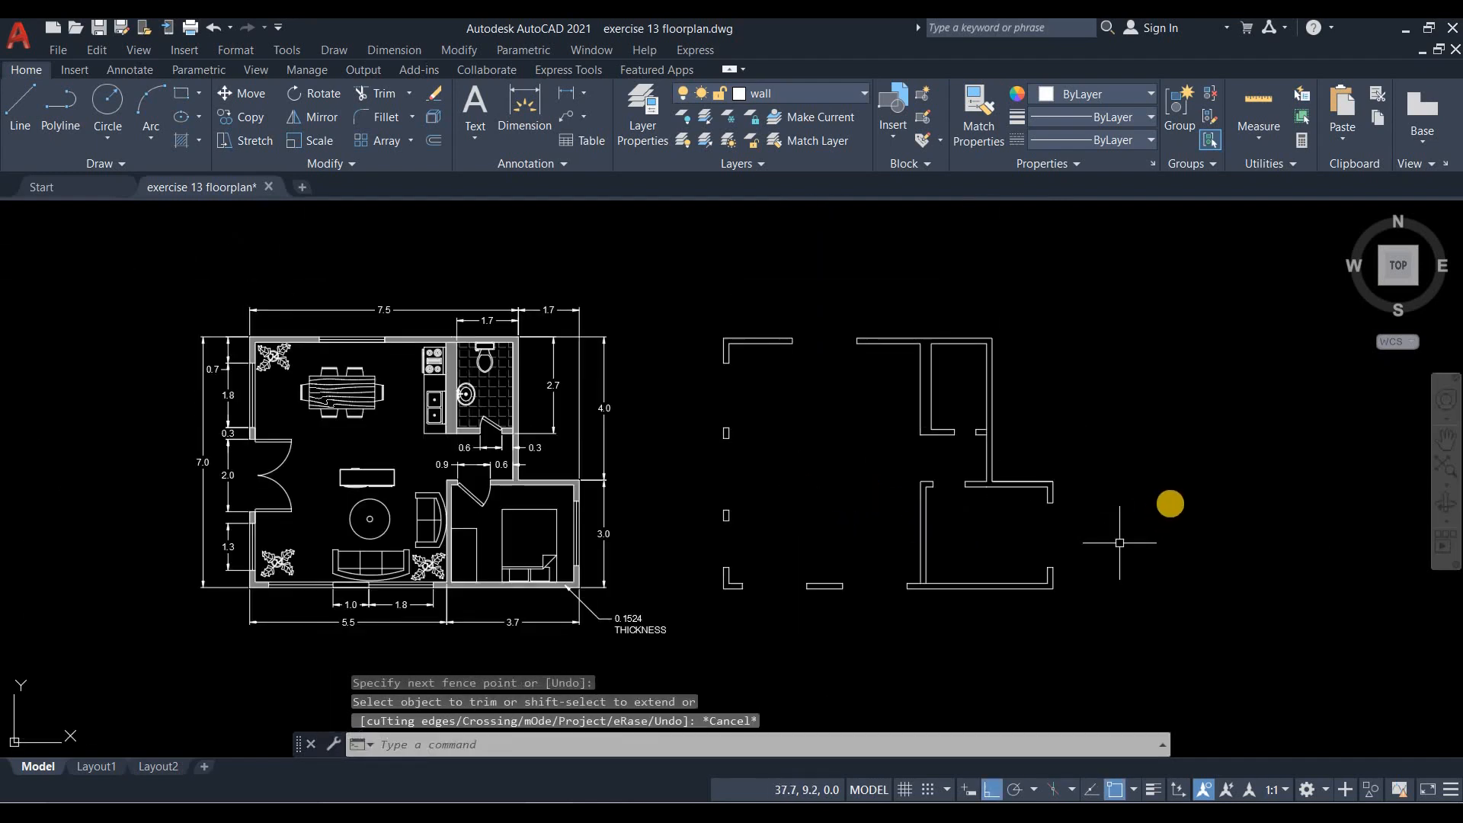
Make the "windows and doors" layer current.
middle_drag(1124, 523, 1168, 507)
scroll(1018, 519, up, 3)
middle_drag(1009, 511, 1099, 536)
scroll(1098, 535, down, 3)
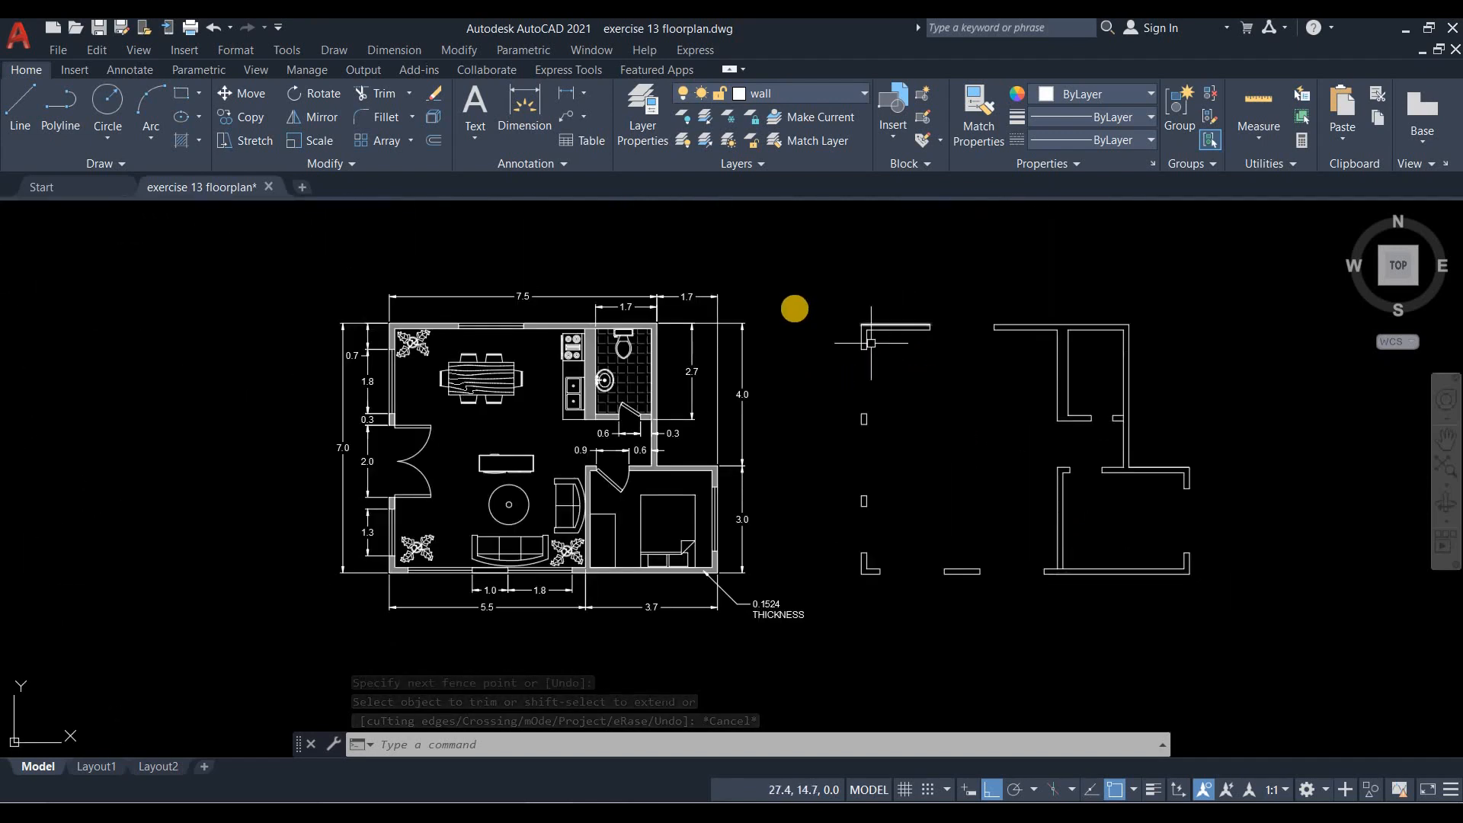
middle_drag(840, 386, 771, 369)
click(805, 94)
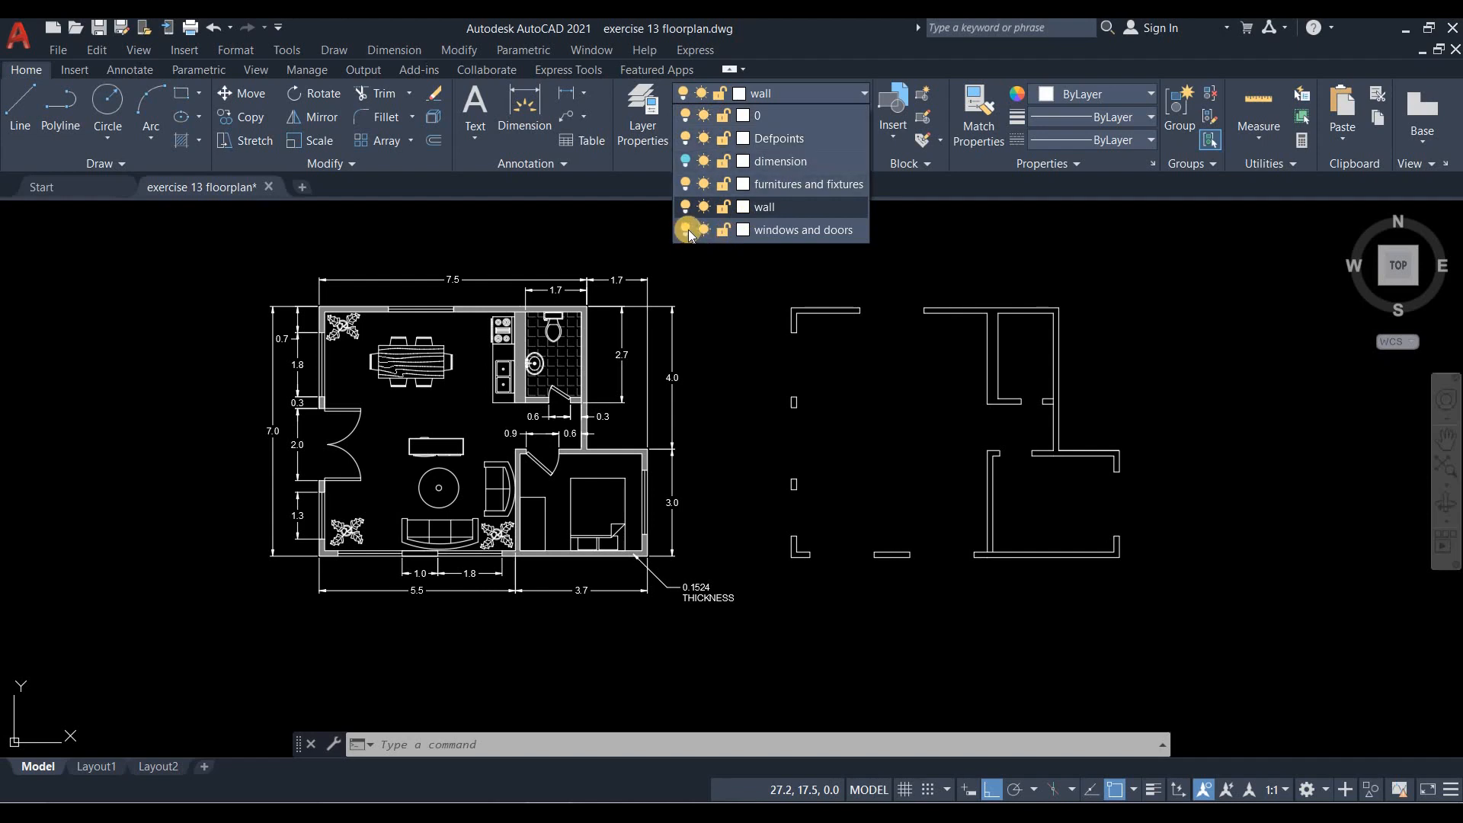
double_click(784, 227)
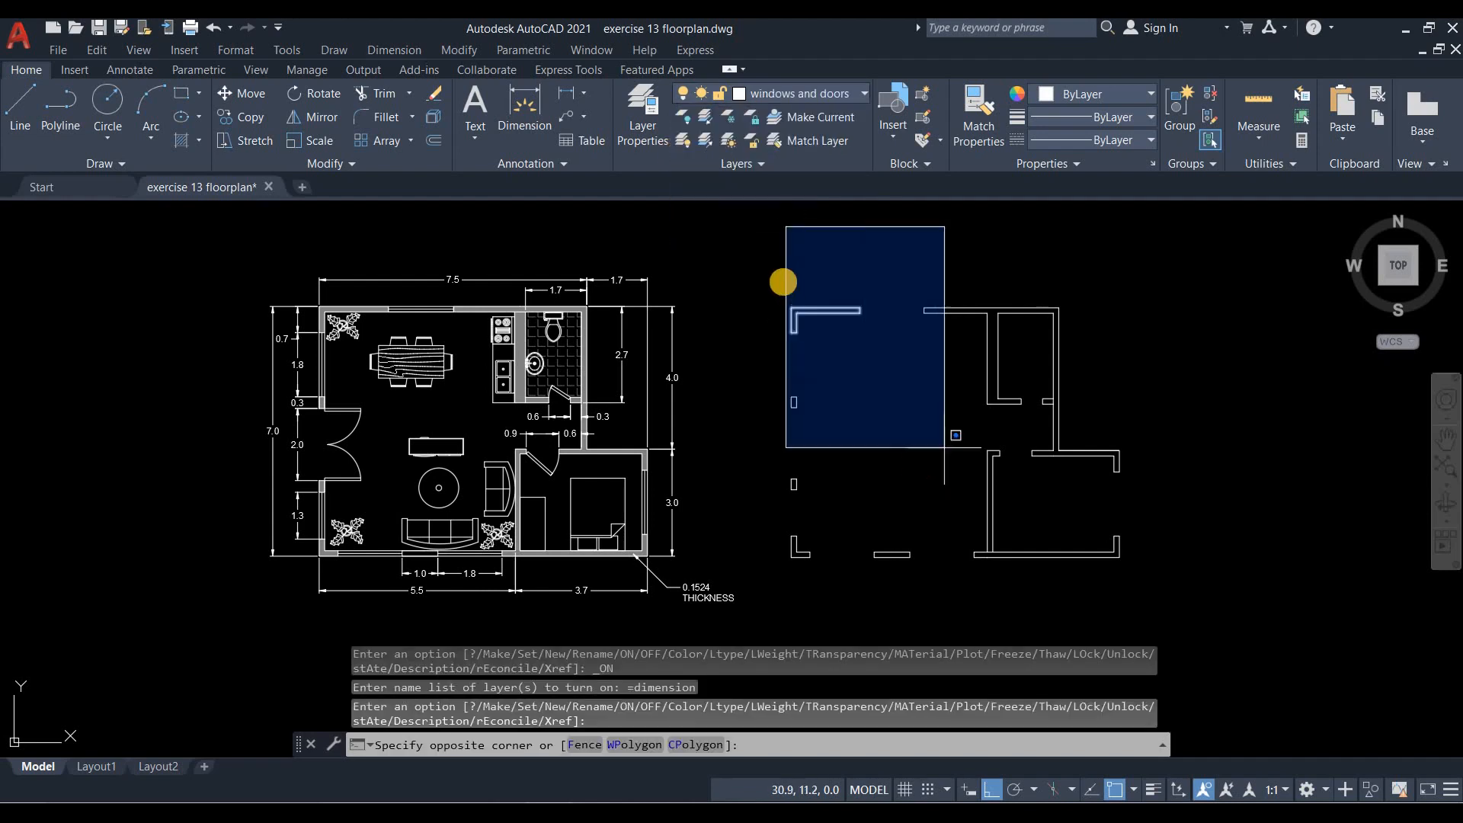
click(780, 278)
middle_drag(863, 432, 819, 409)
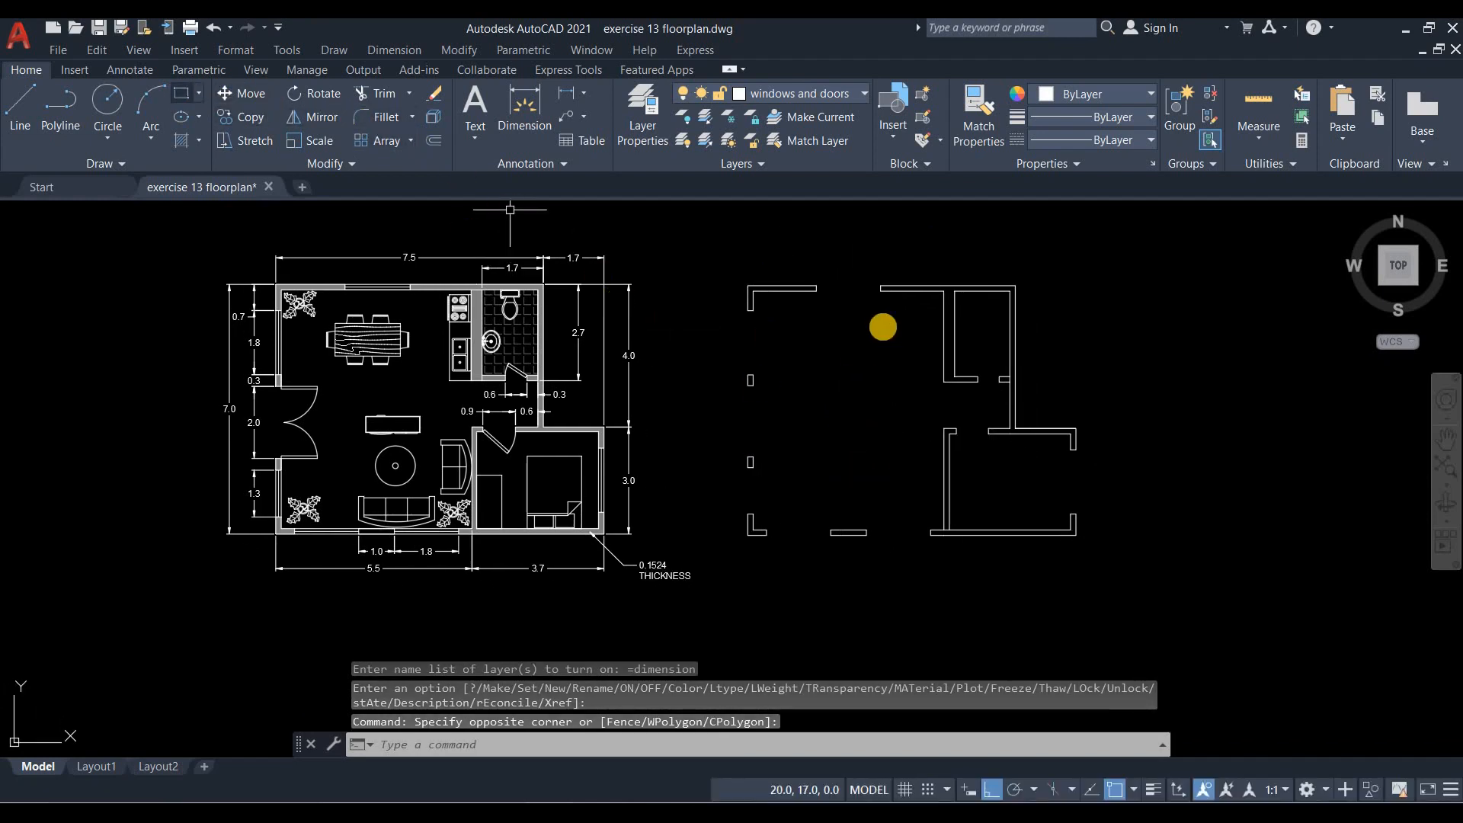
Draw the top wall's window as a rectangle filling the opening with a horizontal line through its middle.
click(181, 93)
scroll(857, 263, up, 4)
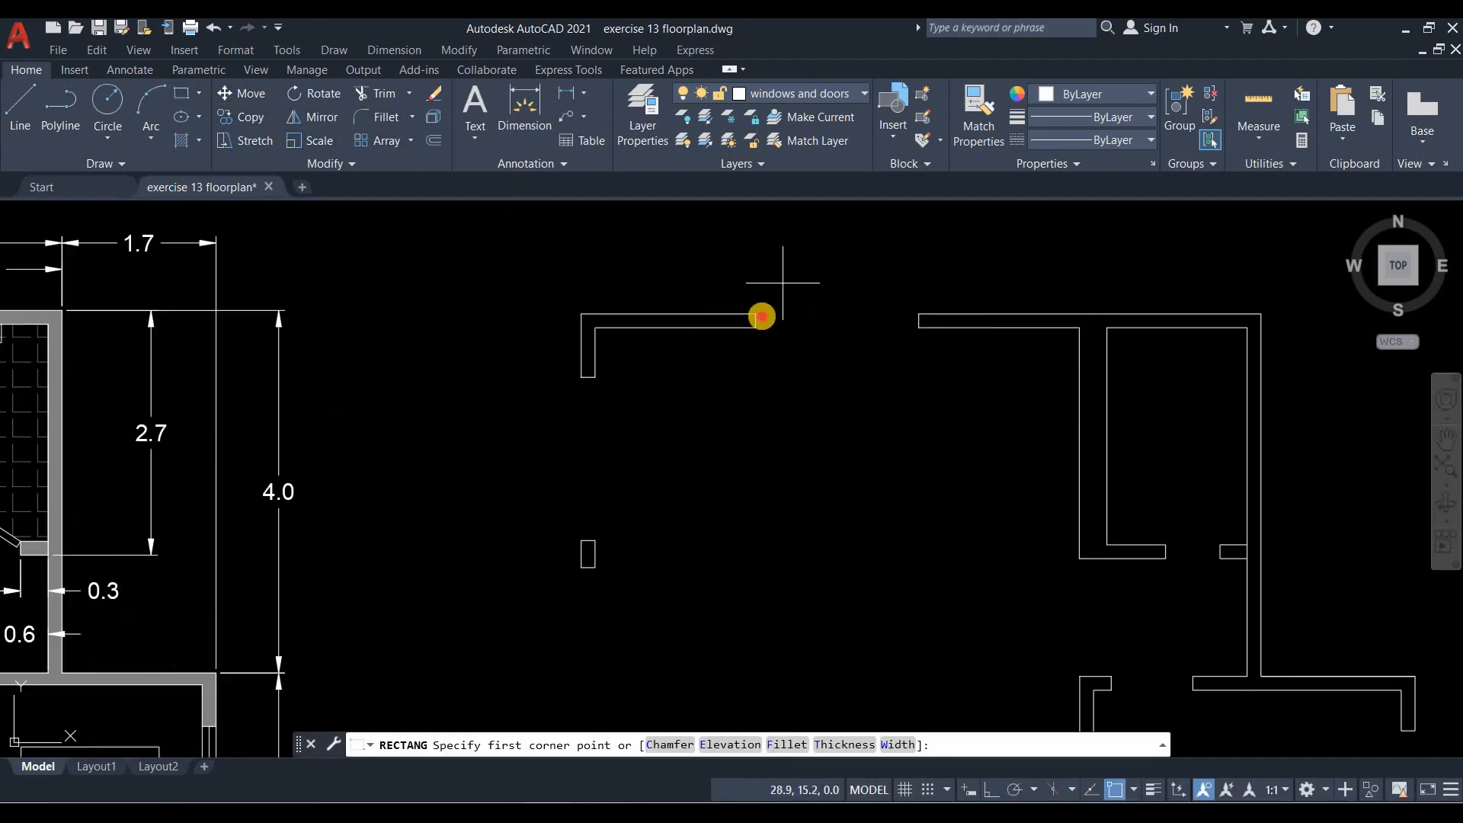
click(756, 313)
click(918, 327)
click(34, 100)
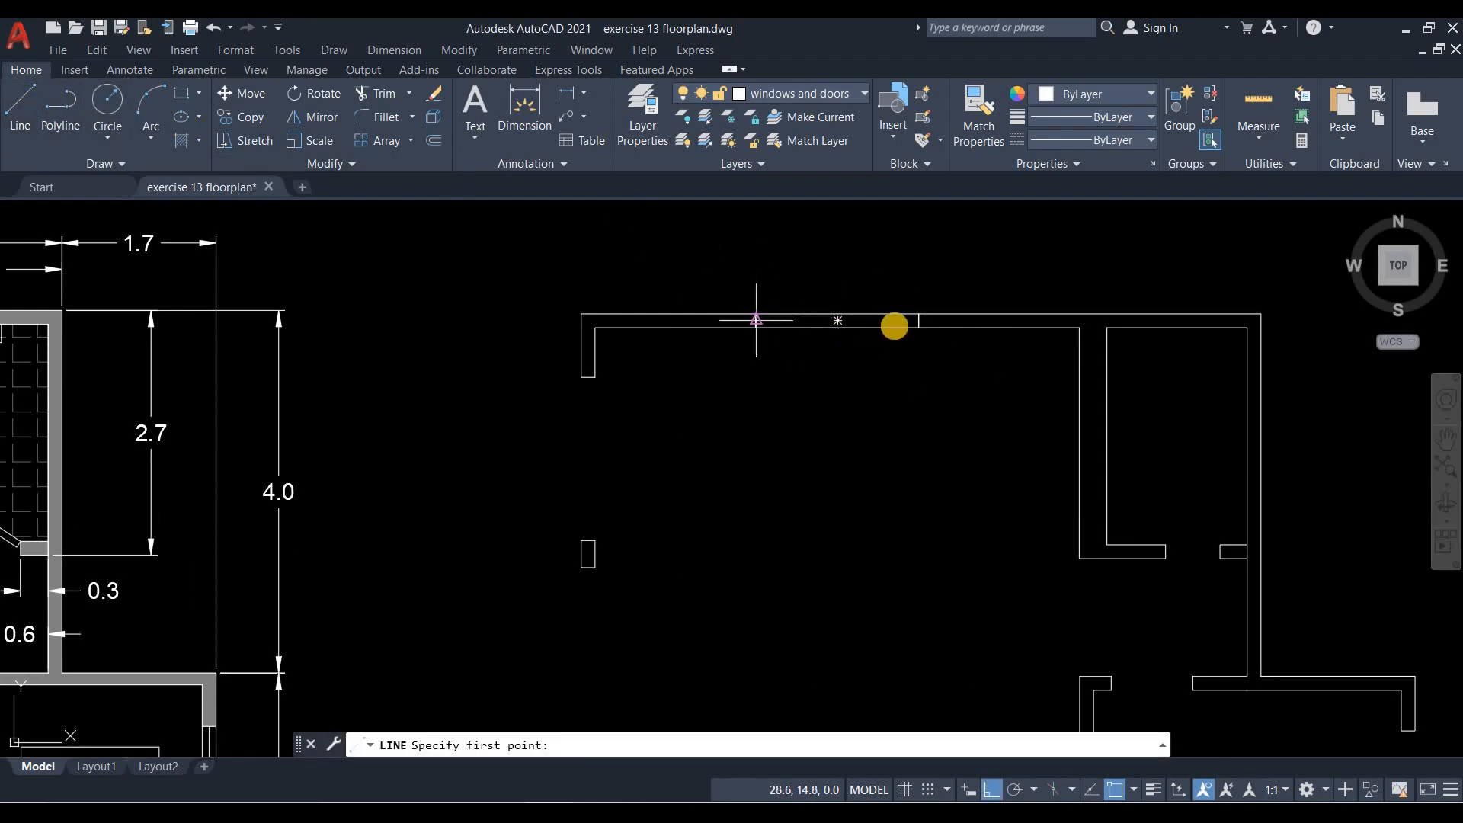
click(756, 320)
click(919, 320)
key(Return)
key(Return)
click(581, 376)
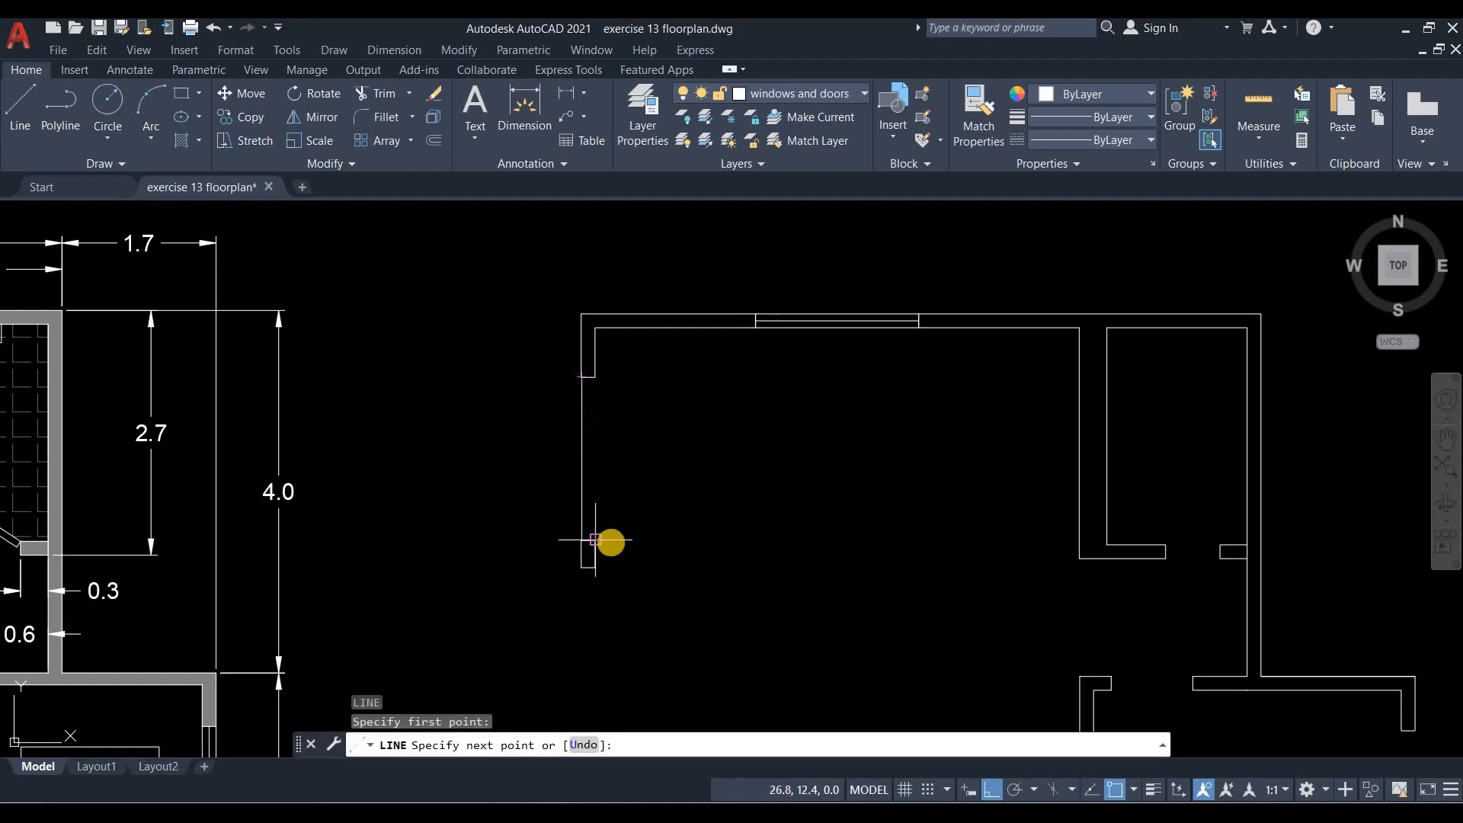
key(Return)
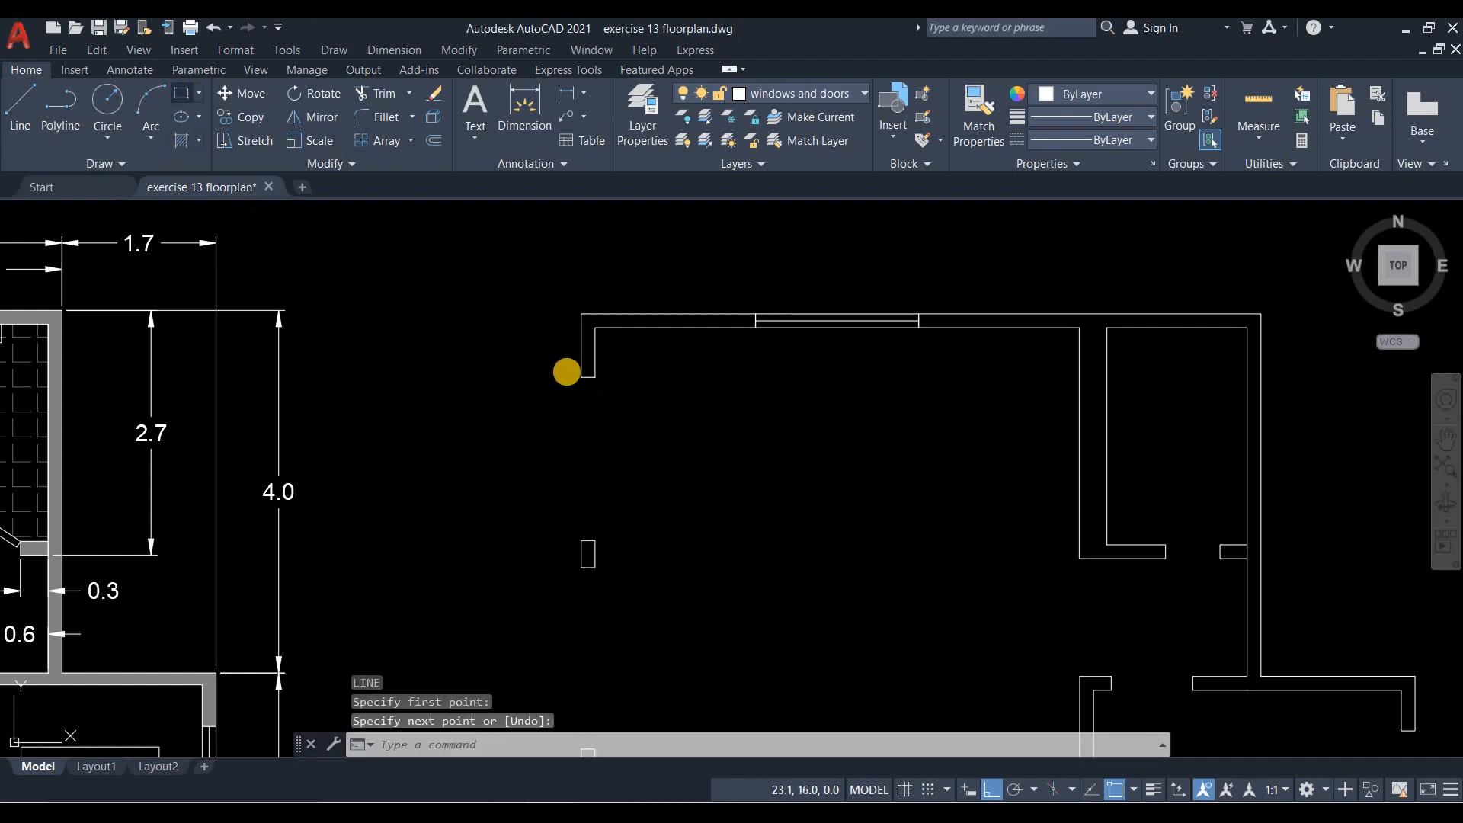
Draw the upper left-wall window as a rectangle filling the opening with a vertical line through its middle.
text(rec)
key(Return)
click(581, 376)
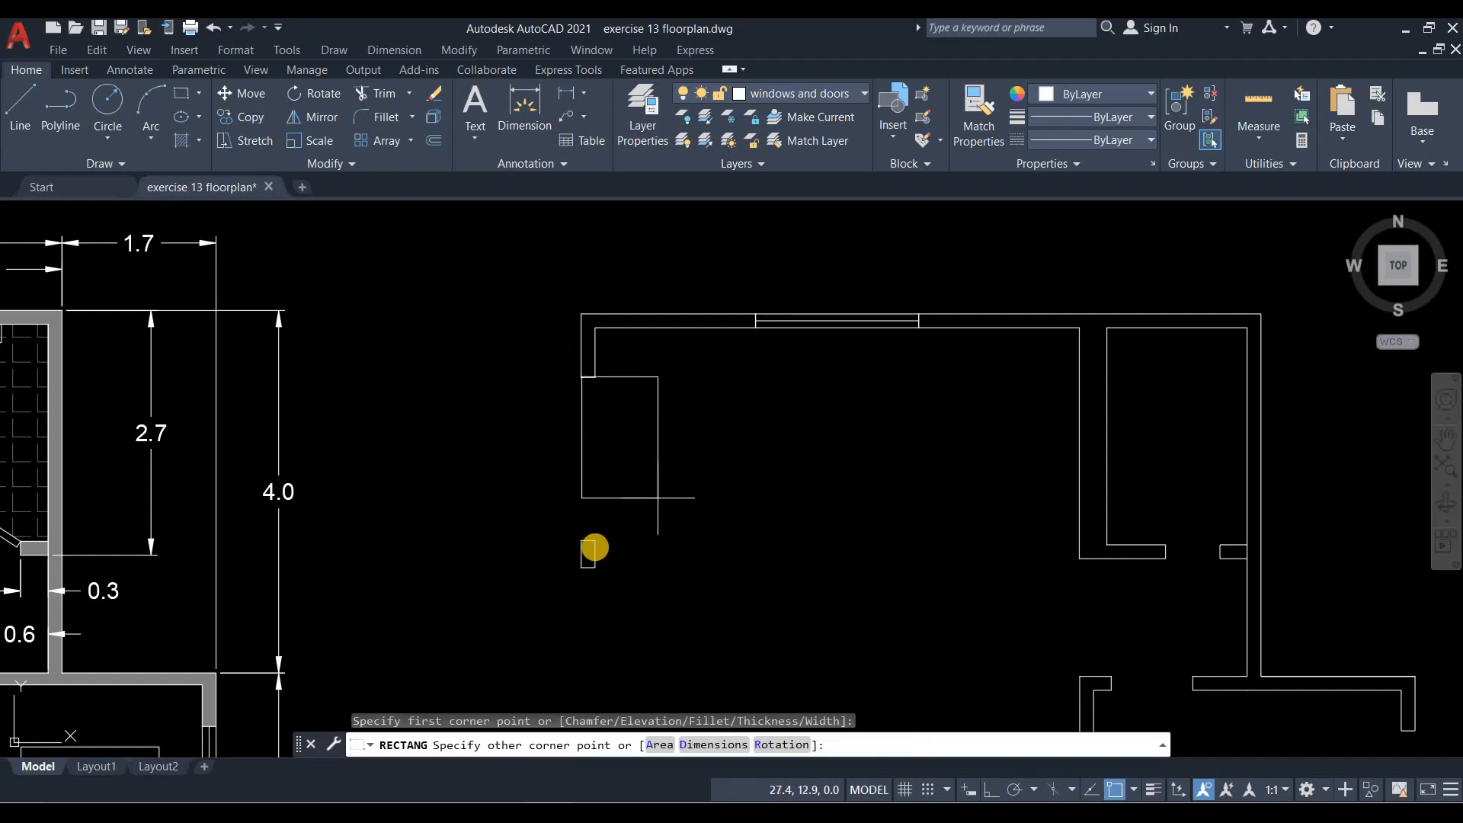
click(595, 540)
text(l)
key(Return)
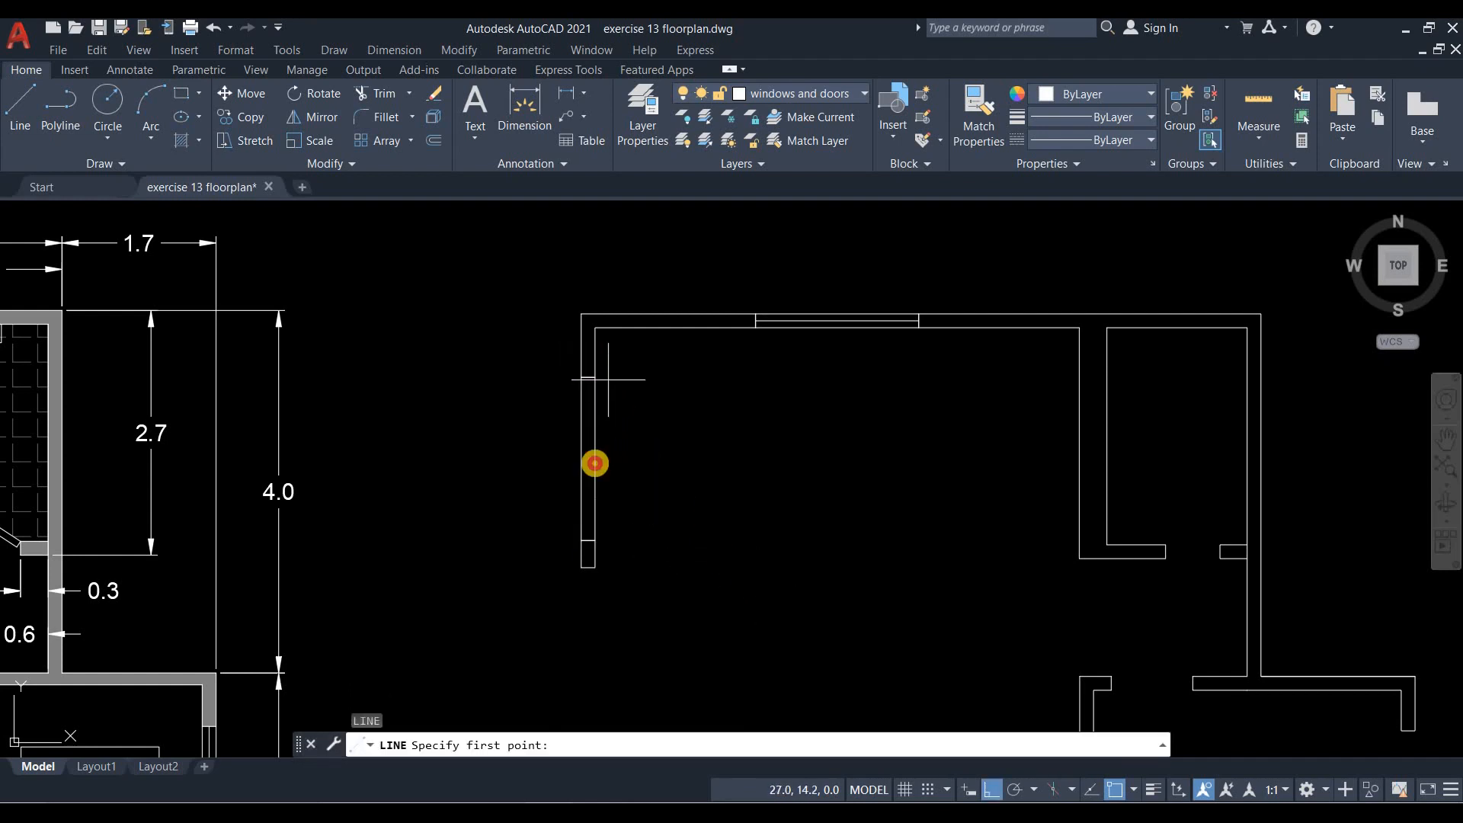
click(588, 540)
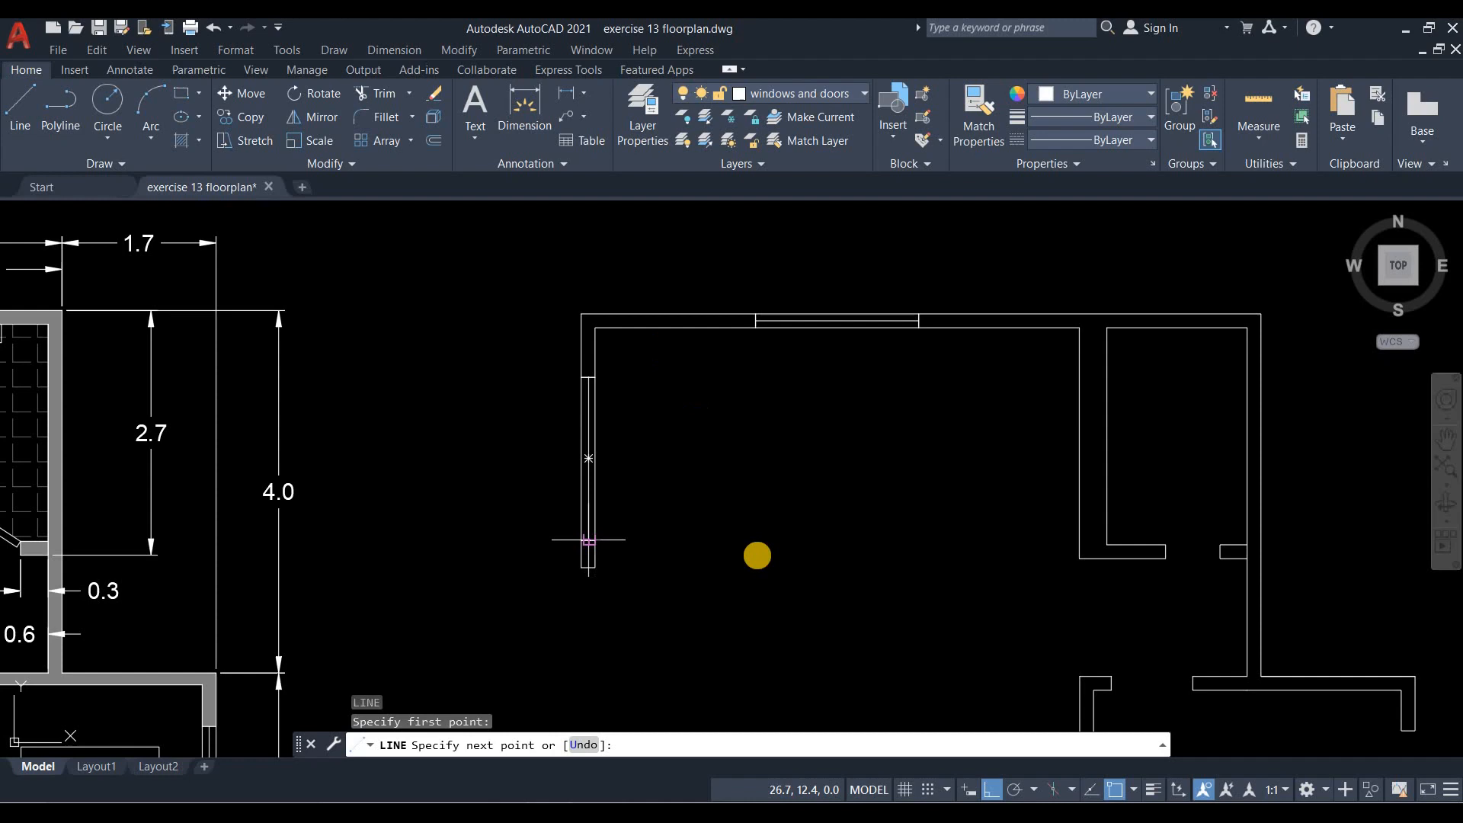
click(588, 540)
key(Return)
Draw a rectangle filling the lower window opening in the left wall.
scroll(660, 351, down, 1)
middle_drag(764, 627, 698, 424)
scroll(554, 450, up, 2)
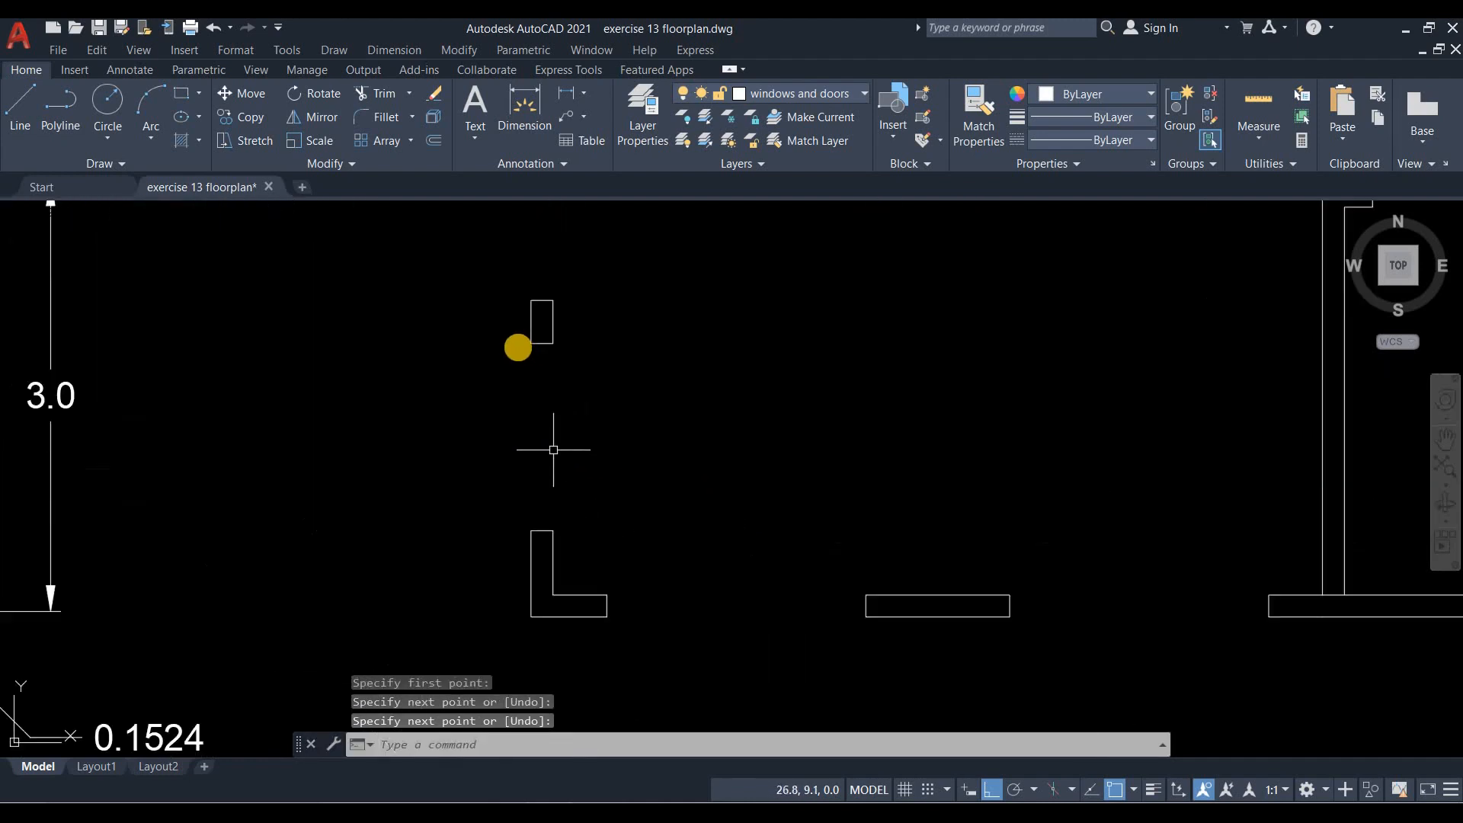
right_click(530, 371)
click(531, 343)
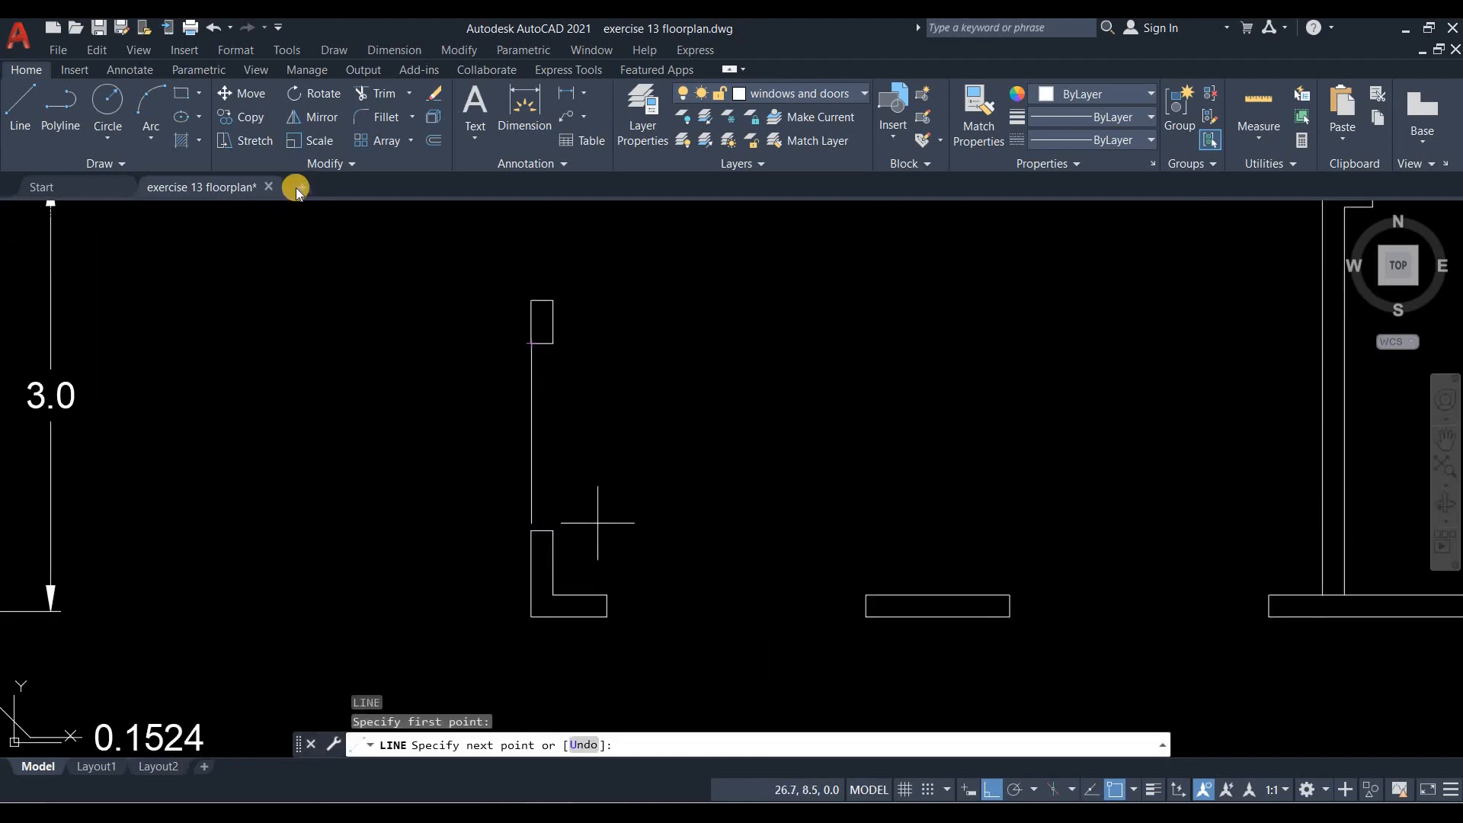
click(182, 94)
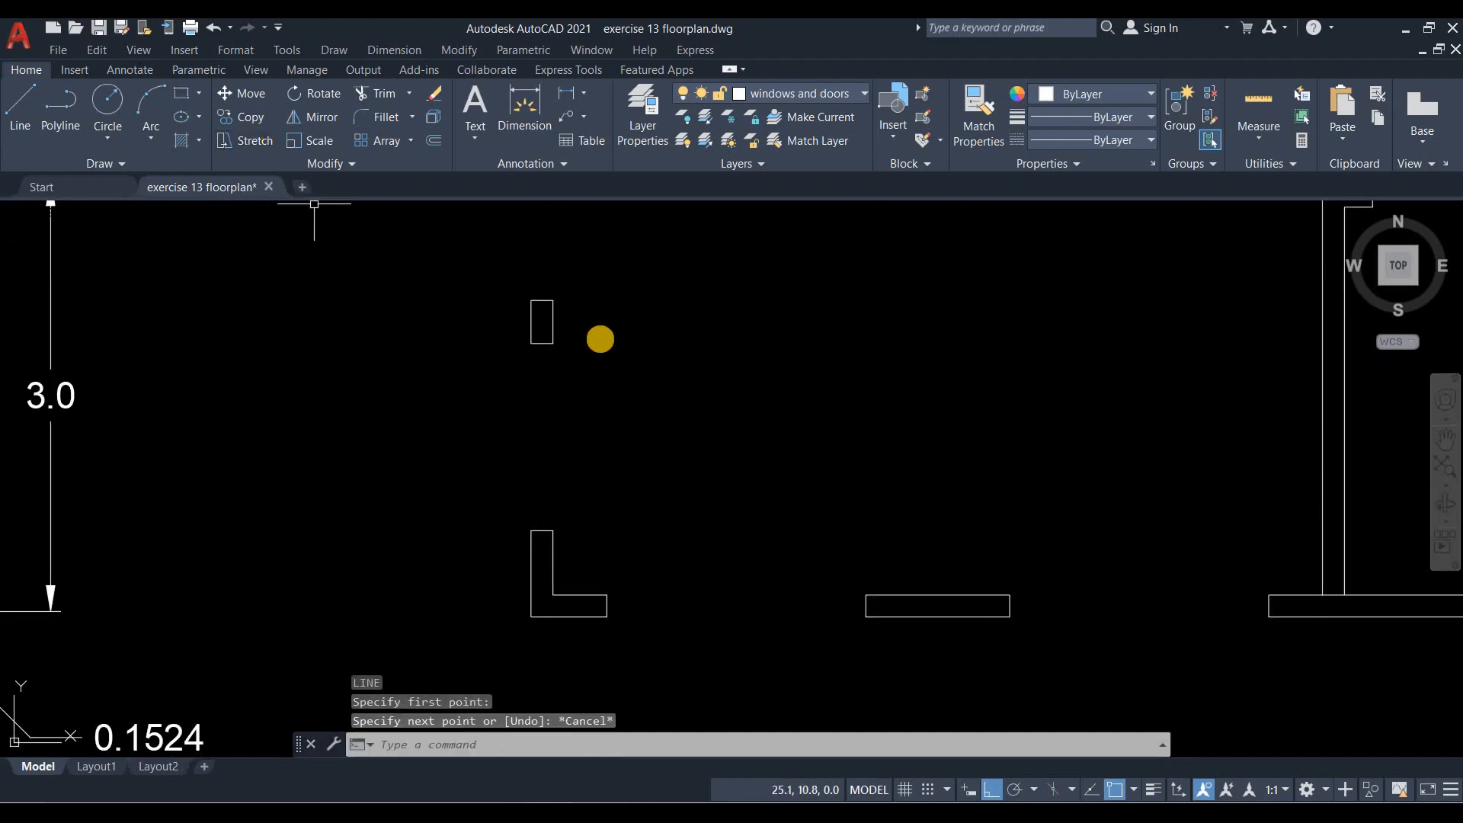
click(554, 343)
click(530, 529)
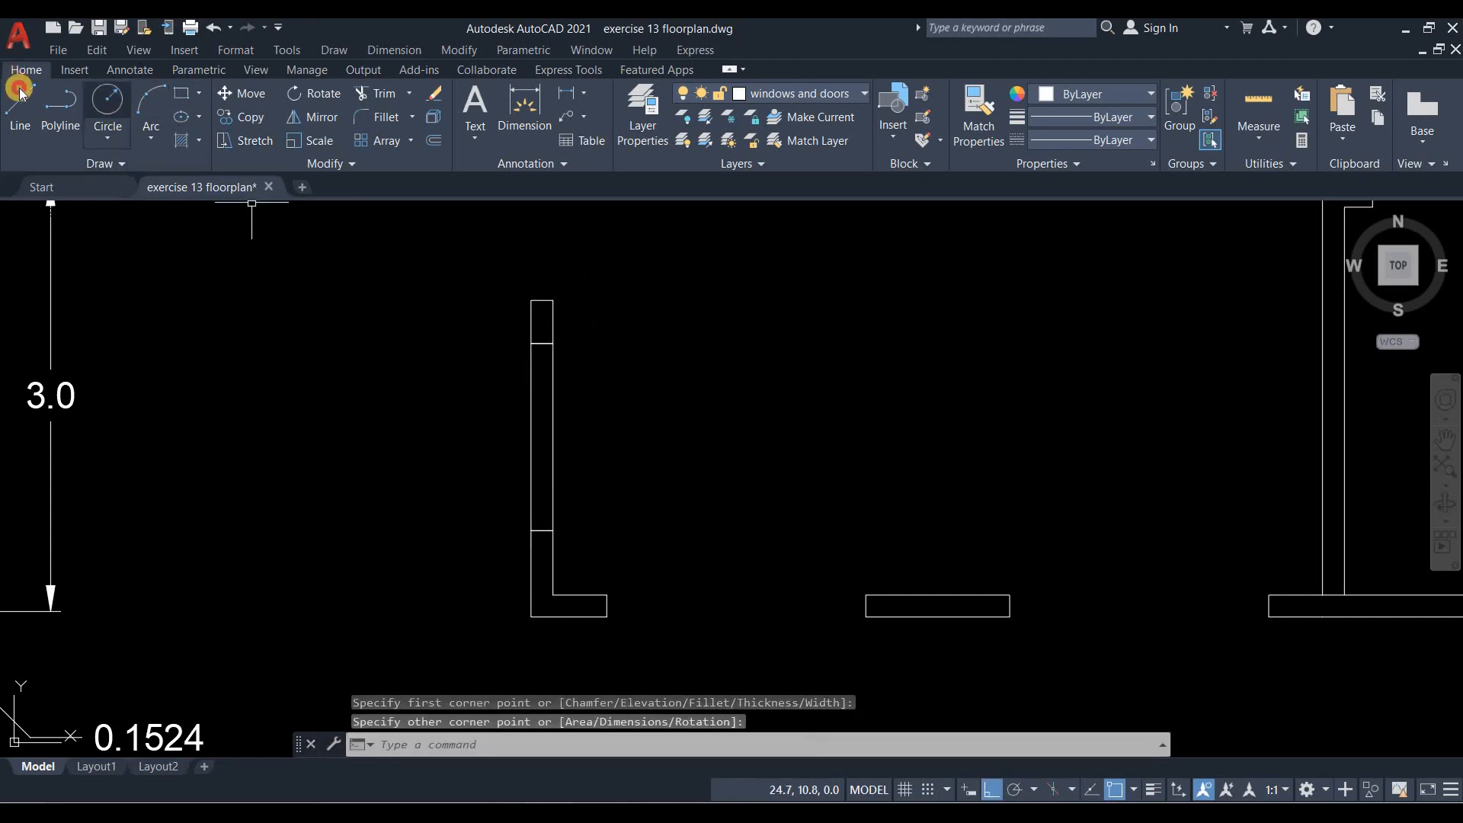
Draw a vertical line through the middle of the lower left-wall window, between the midpoints of its short ends.
key(l)
key(Return)
click(542, 342)
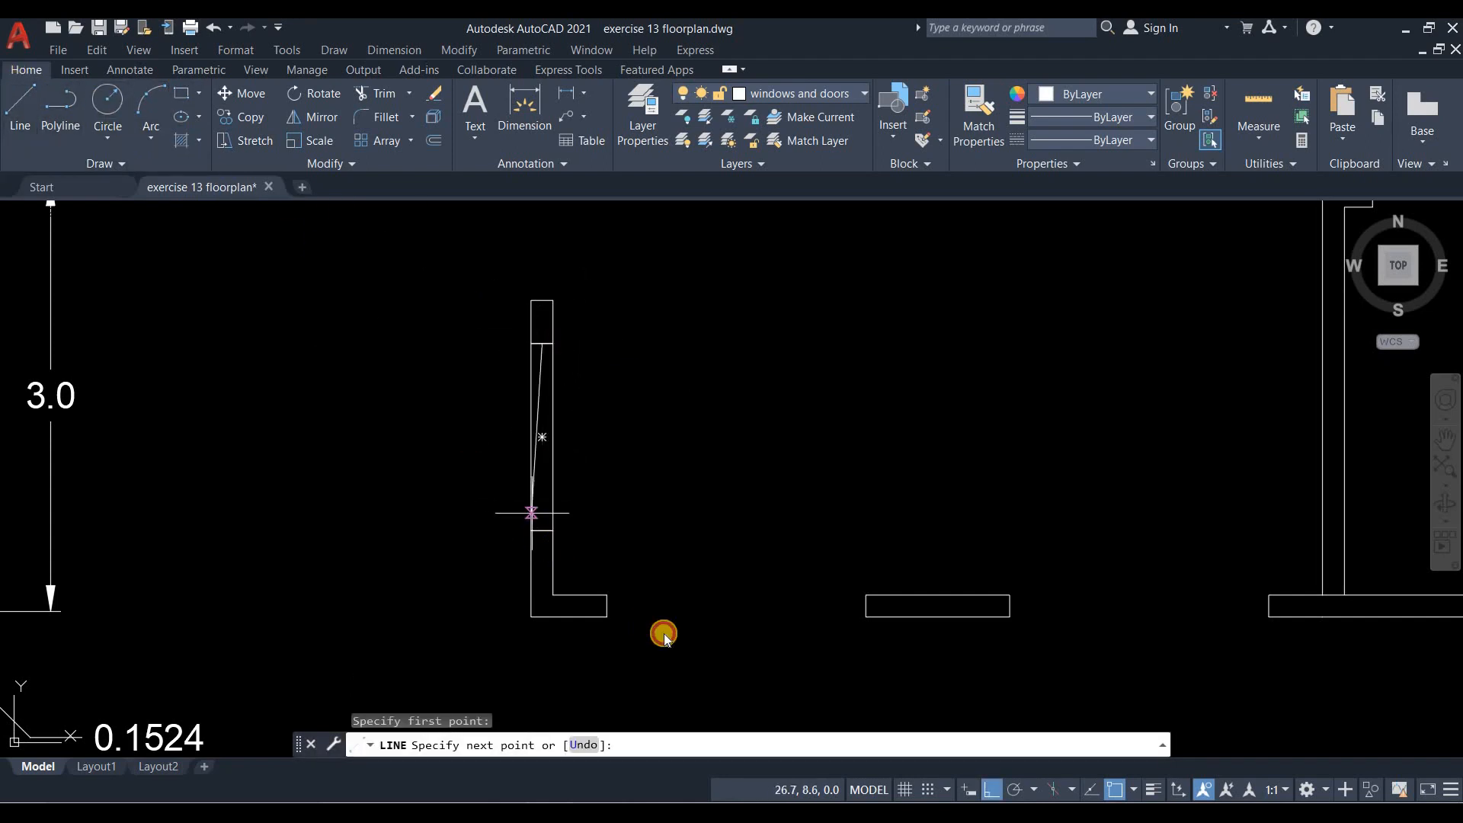
click(541, 529)
key(Escape)
Draw rectangles filling both window openings in the bottom wall.
key(Return)
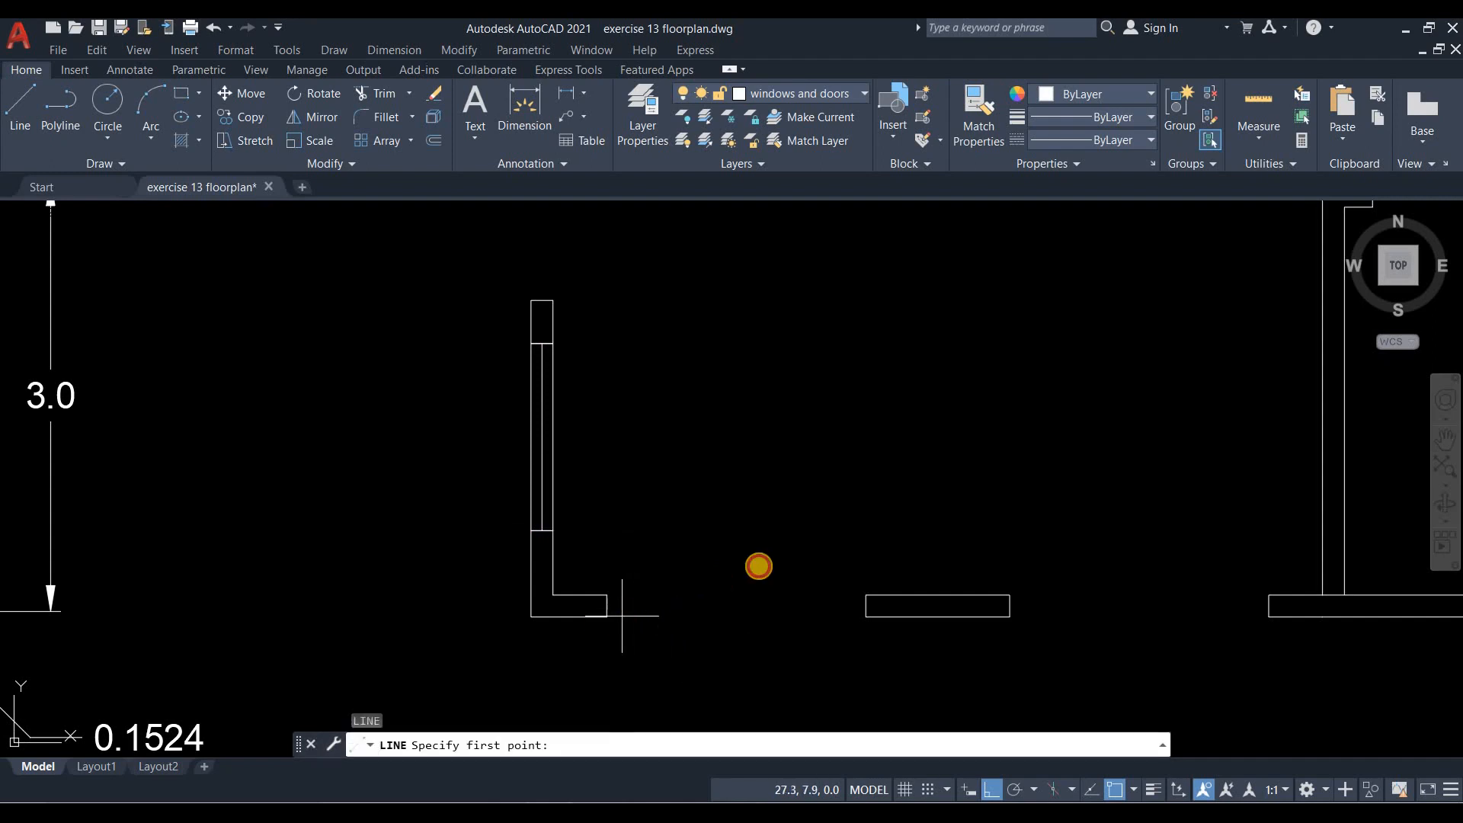
click(604, 616)
key(Escape)
text(rec)
key(Return)
click(606, 594)
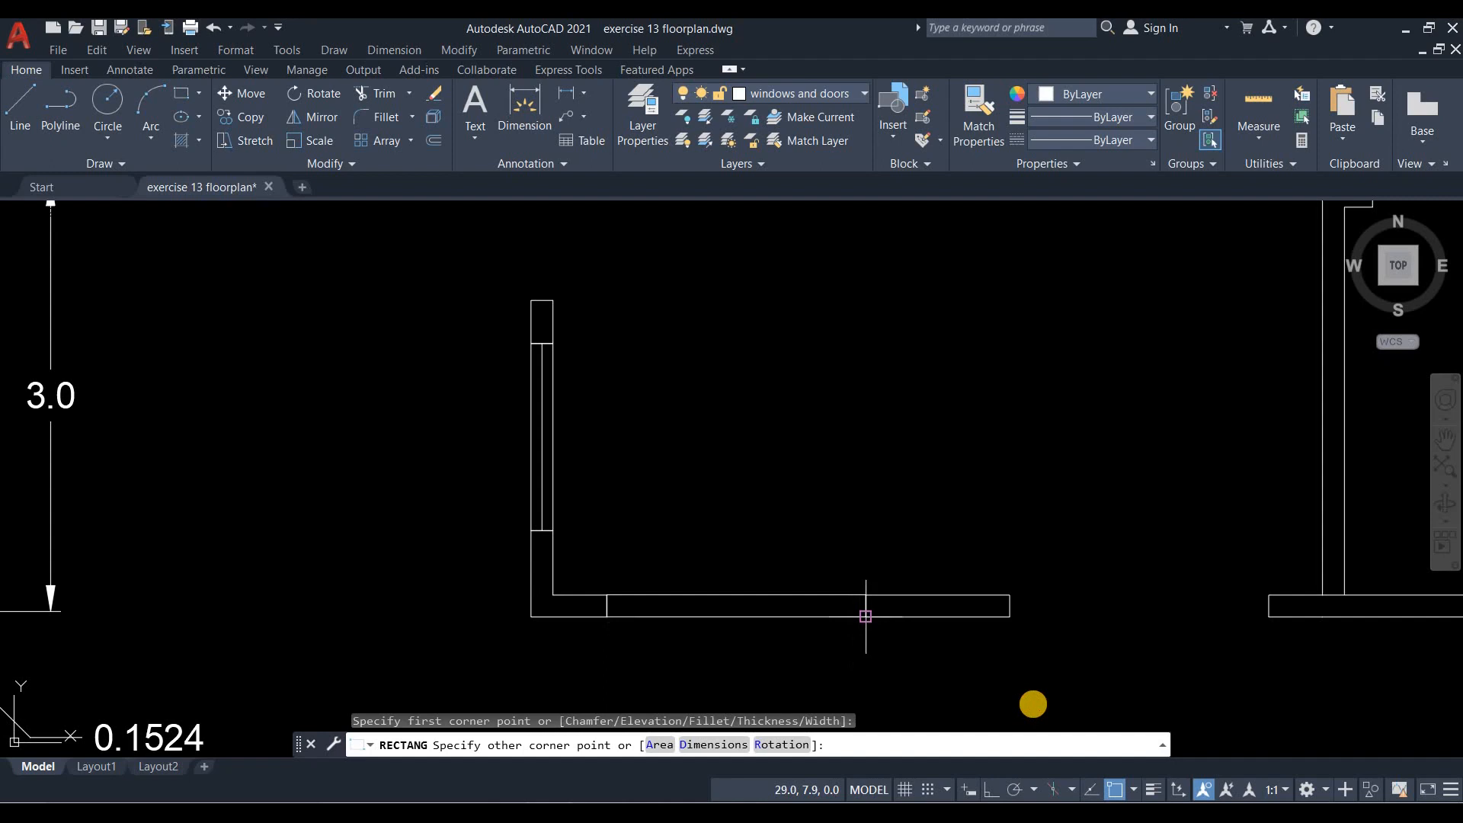
click(866, 616)
key(Return)
click(1009, 594)
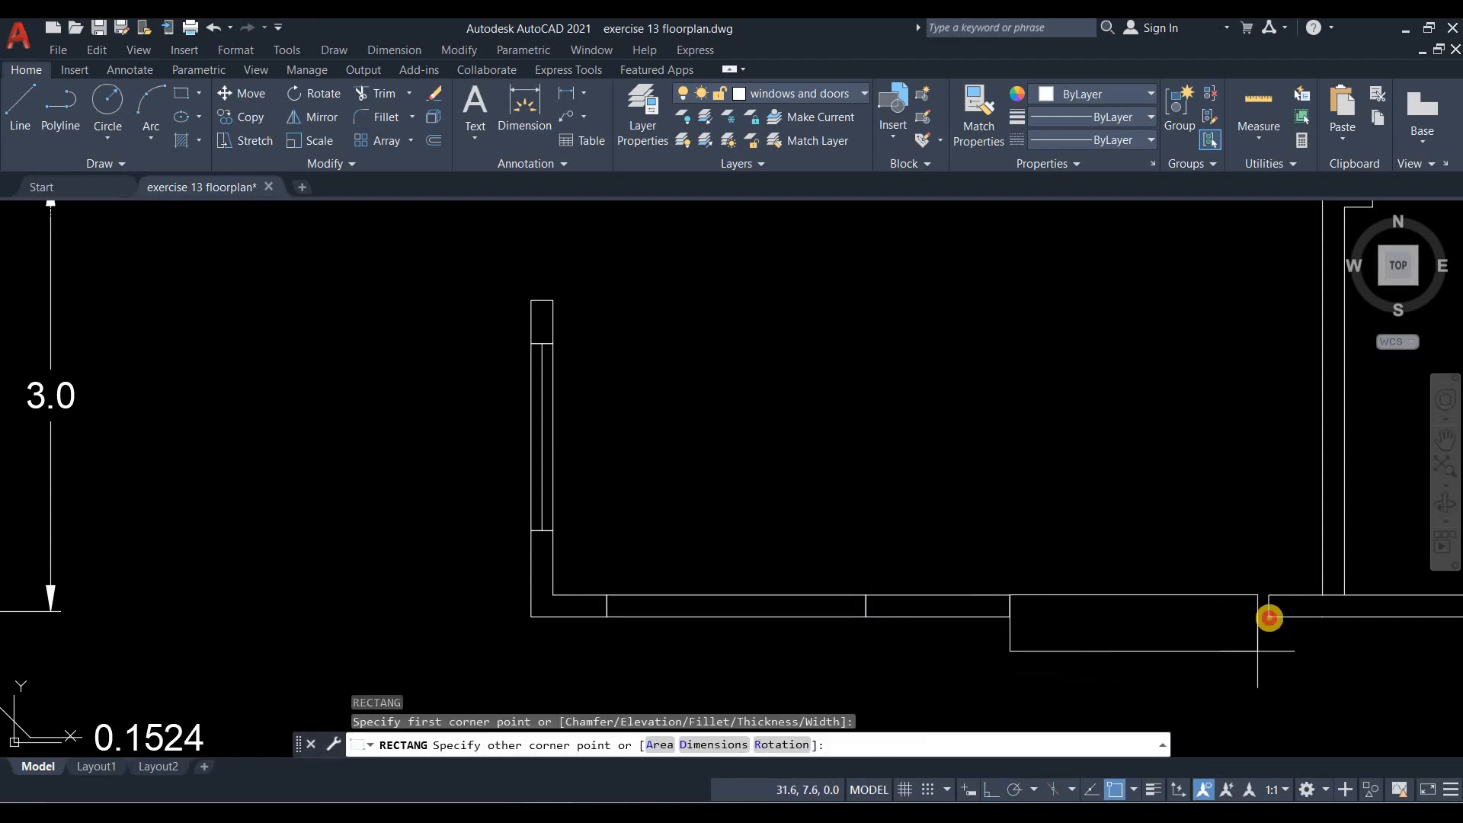
click(1268, 617)
Draw a horizontal line through the middle of each of the two bottom-wall windows.
text(l)
key(Return)
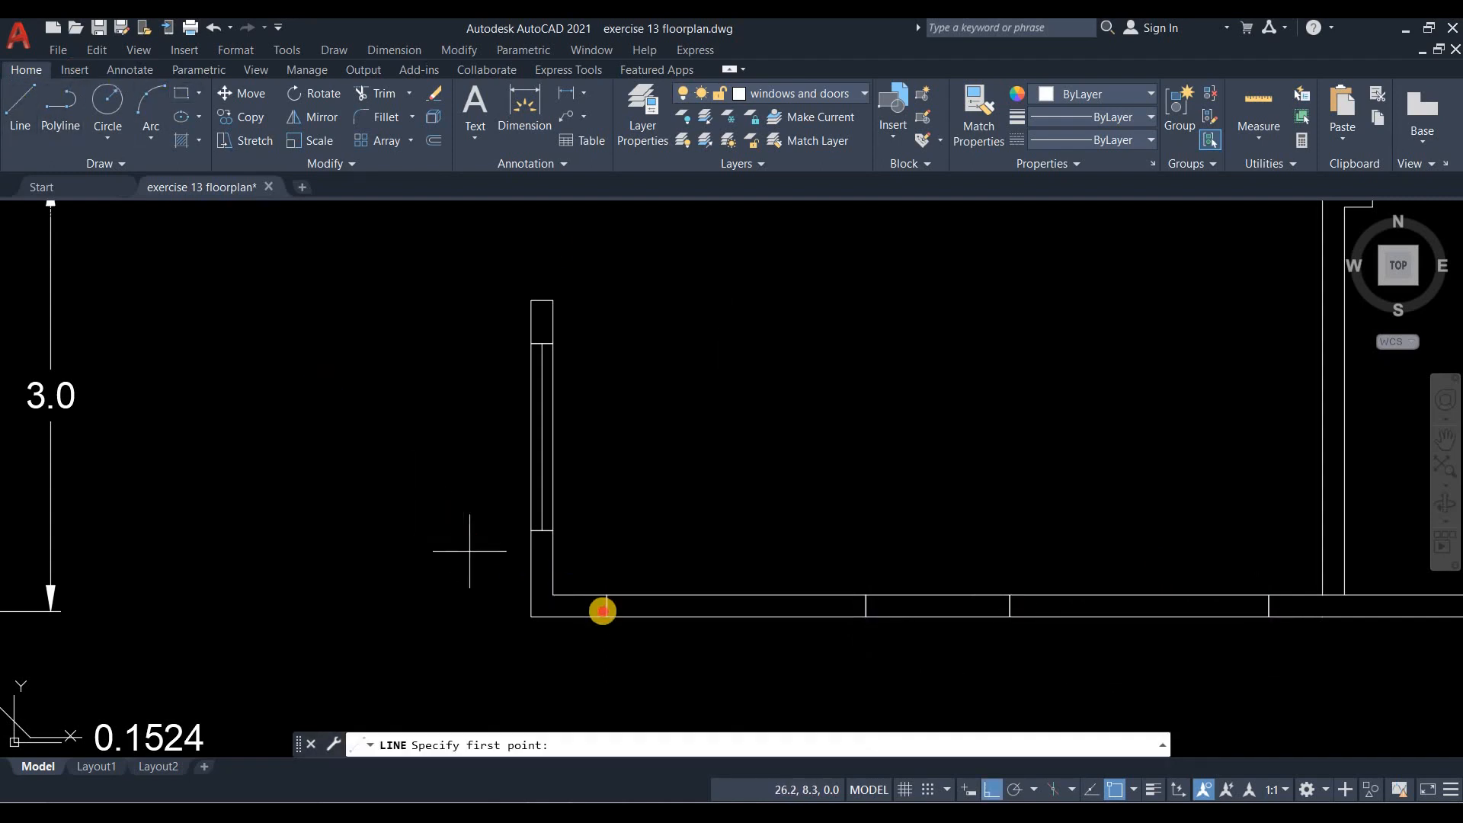
click(607, 605)
click(866, 605)
key(Return)
key(Return)
click(1010, 605)
click(1269, 605)
key(Return)
Draw a rectangle filling the window opening in the bedroom's right wall.
scroll(737, 568, down, 2)
middle_drag(1227, 544, 1227, 545)
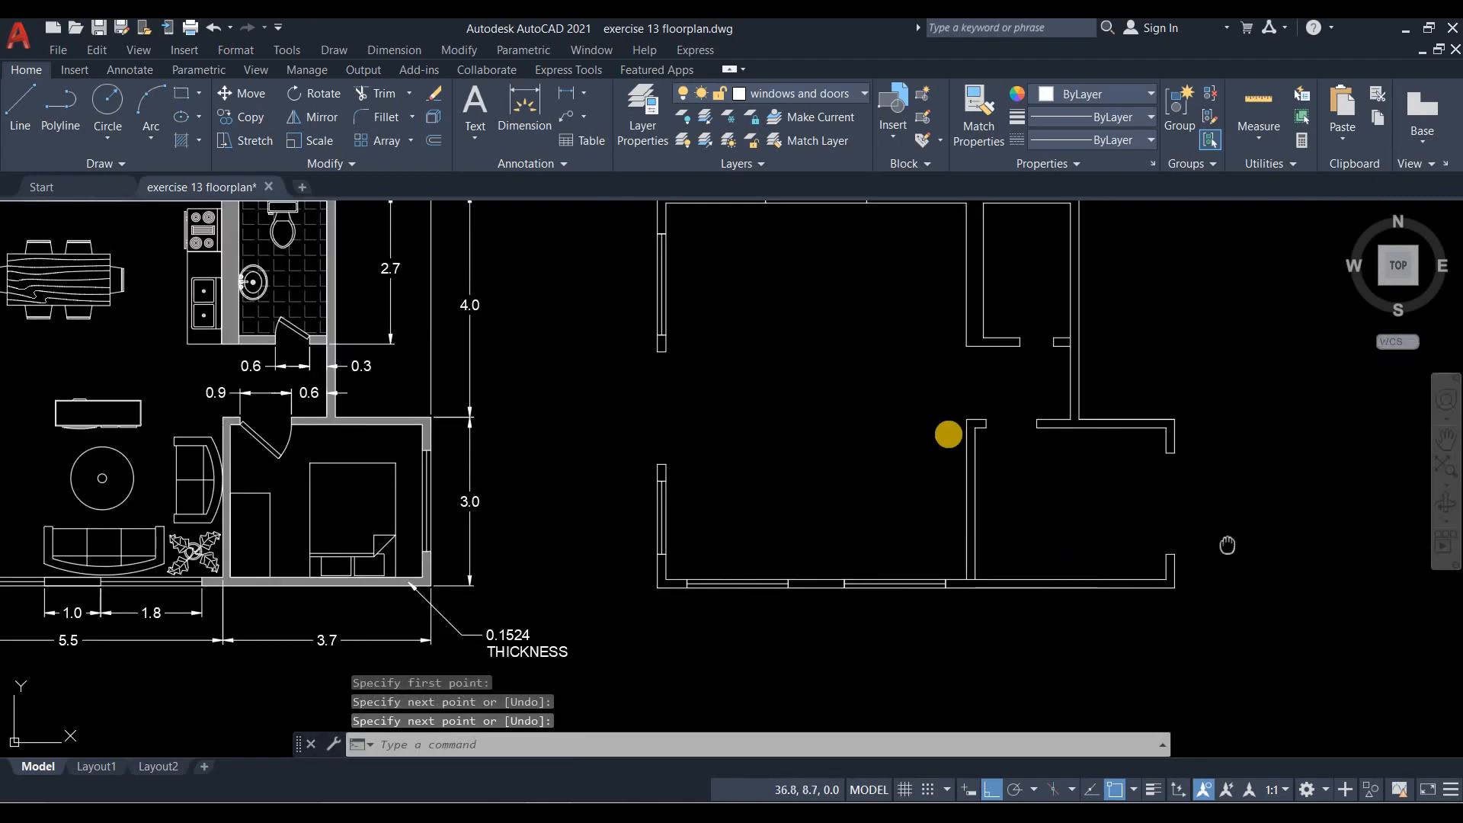
scroll(1143, 534, up, 2)
key(Return)
click(1001, 440)
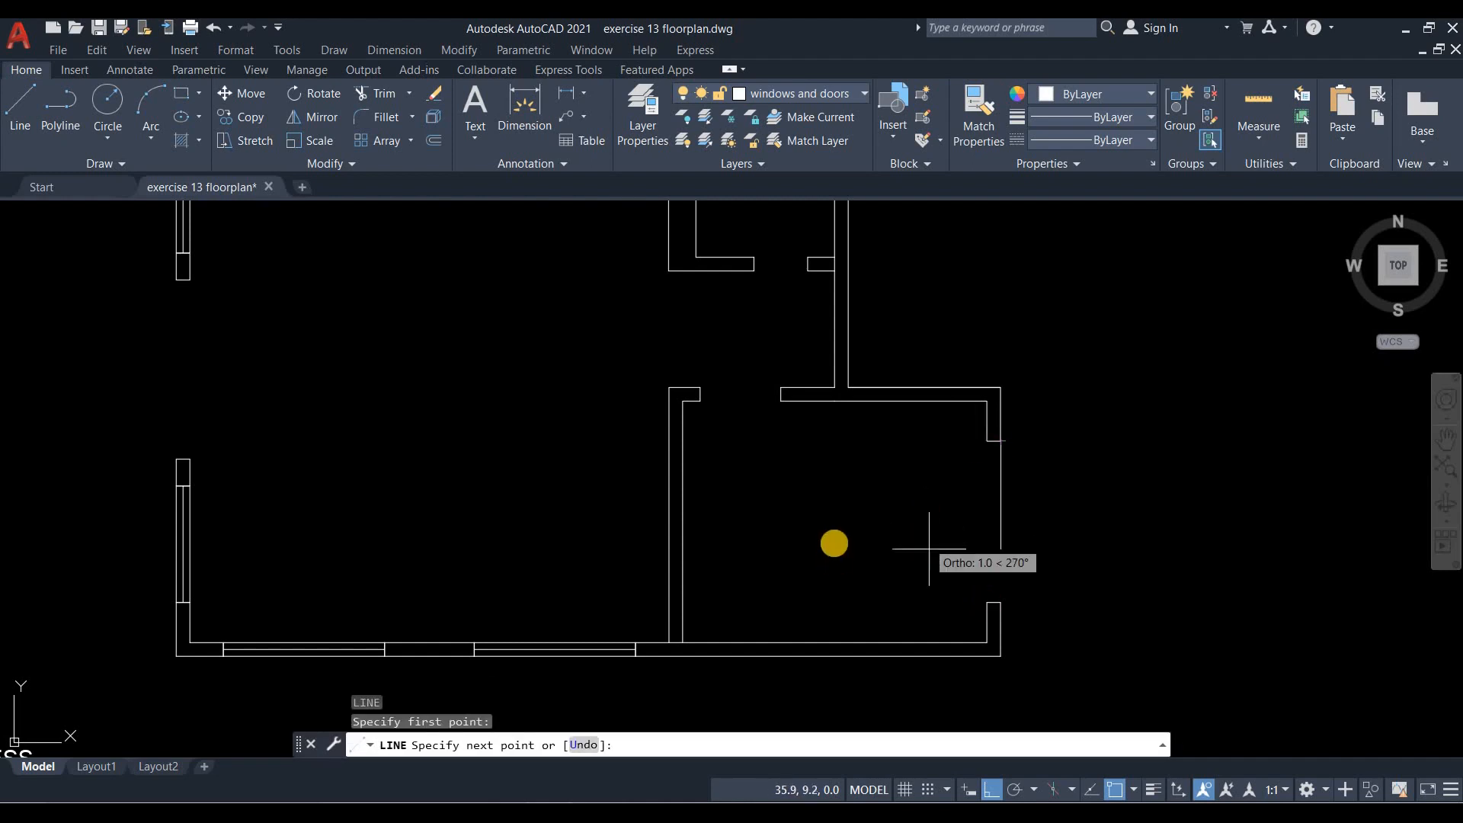
key(Escape)
click(1005, 442)
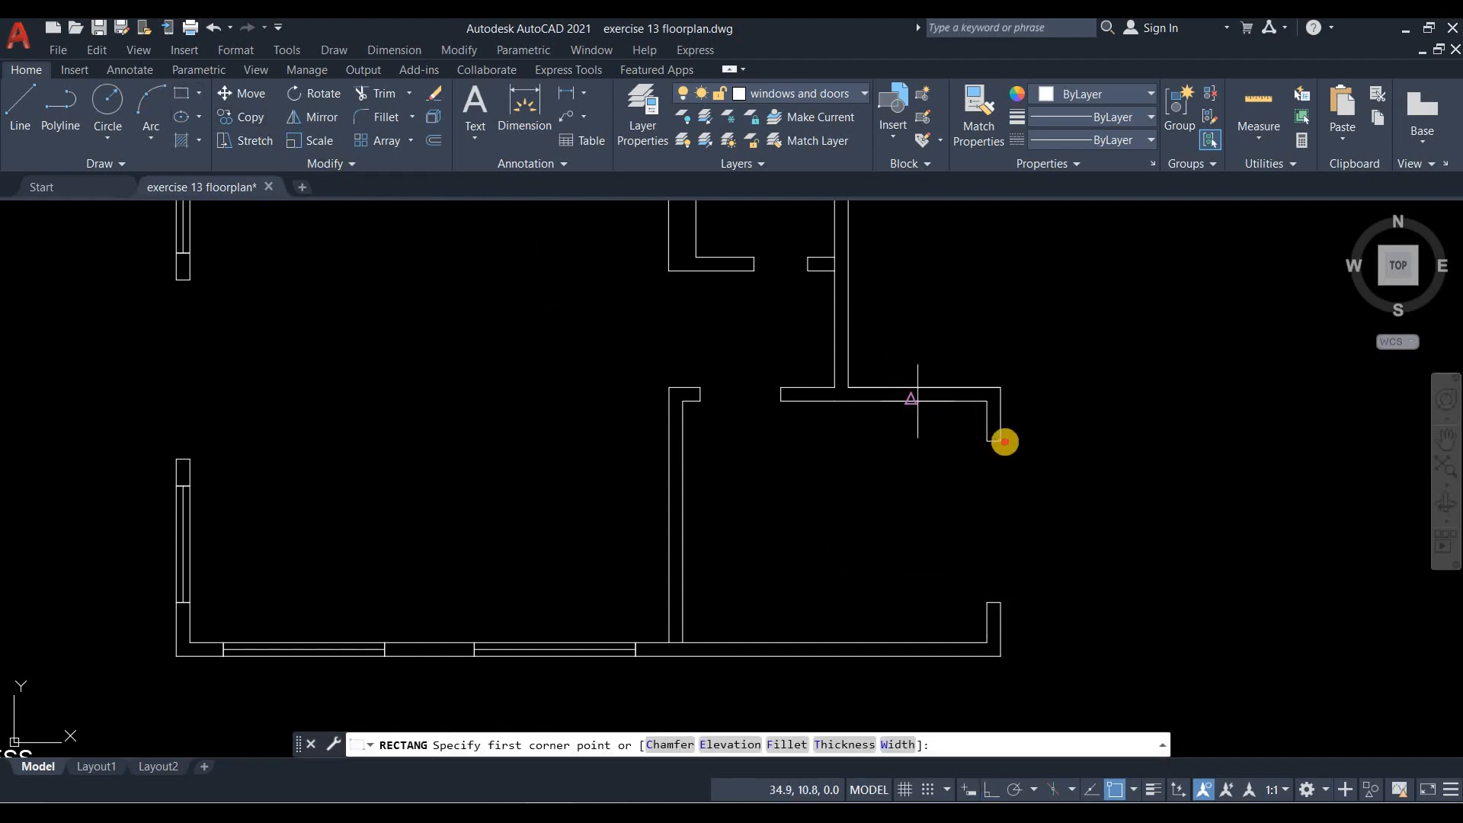
click(1000, 441)
click(988, 602)
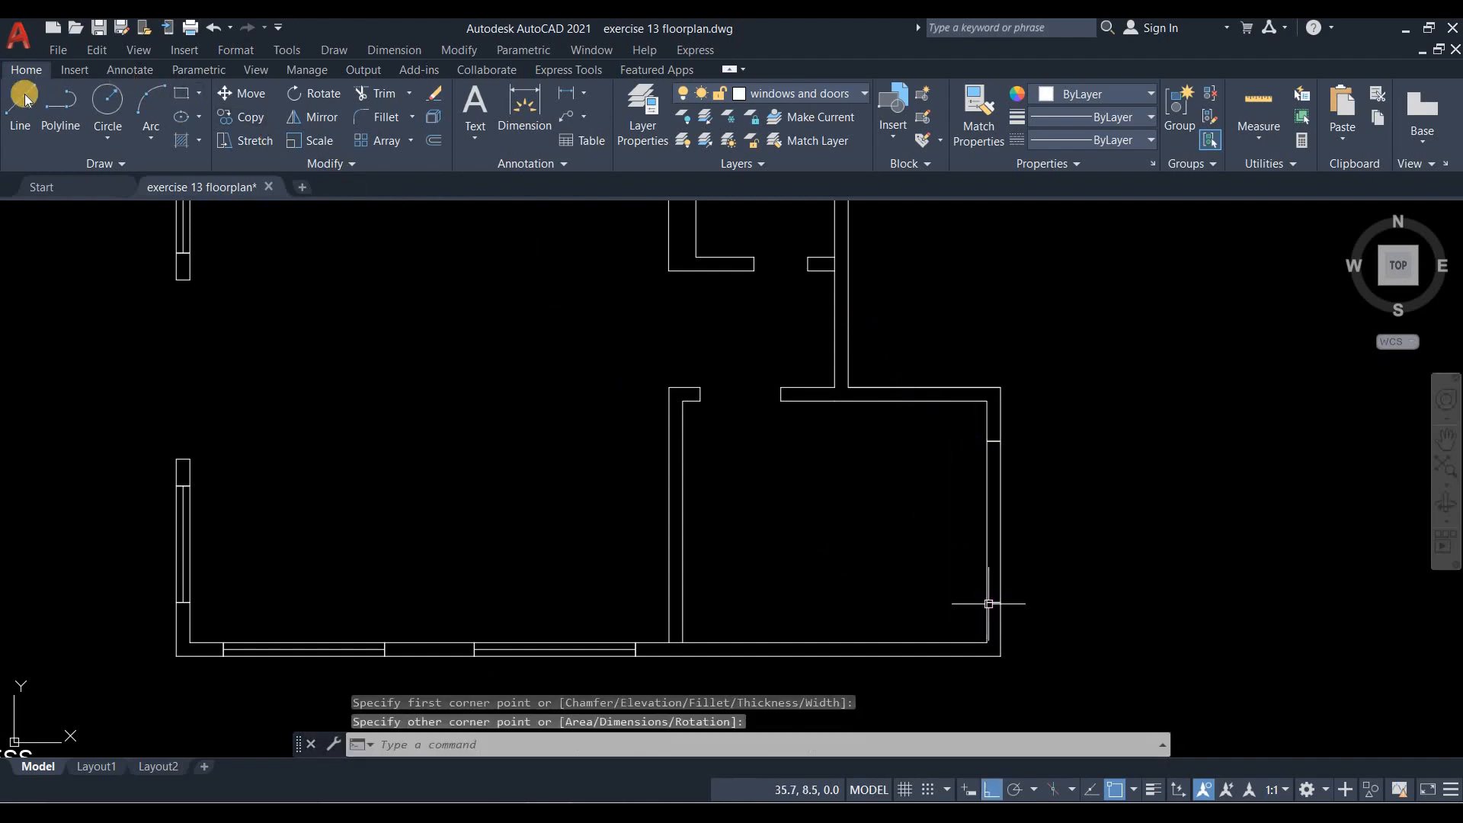
Draw a vertical line through the middle of the bedroom's right-wall window.
click(21, 109)
scroll(985, 448, up, 2)
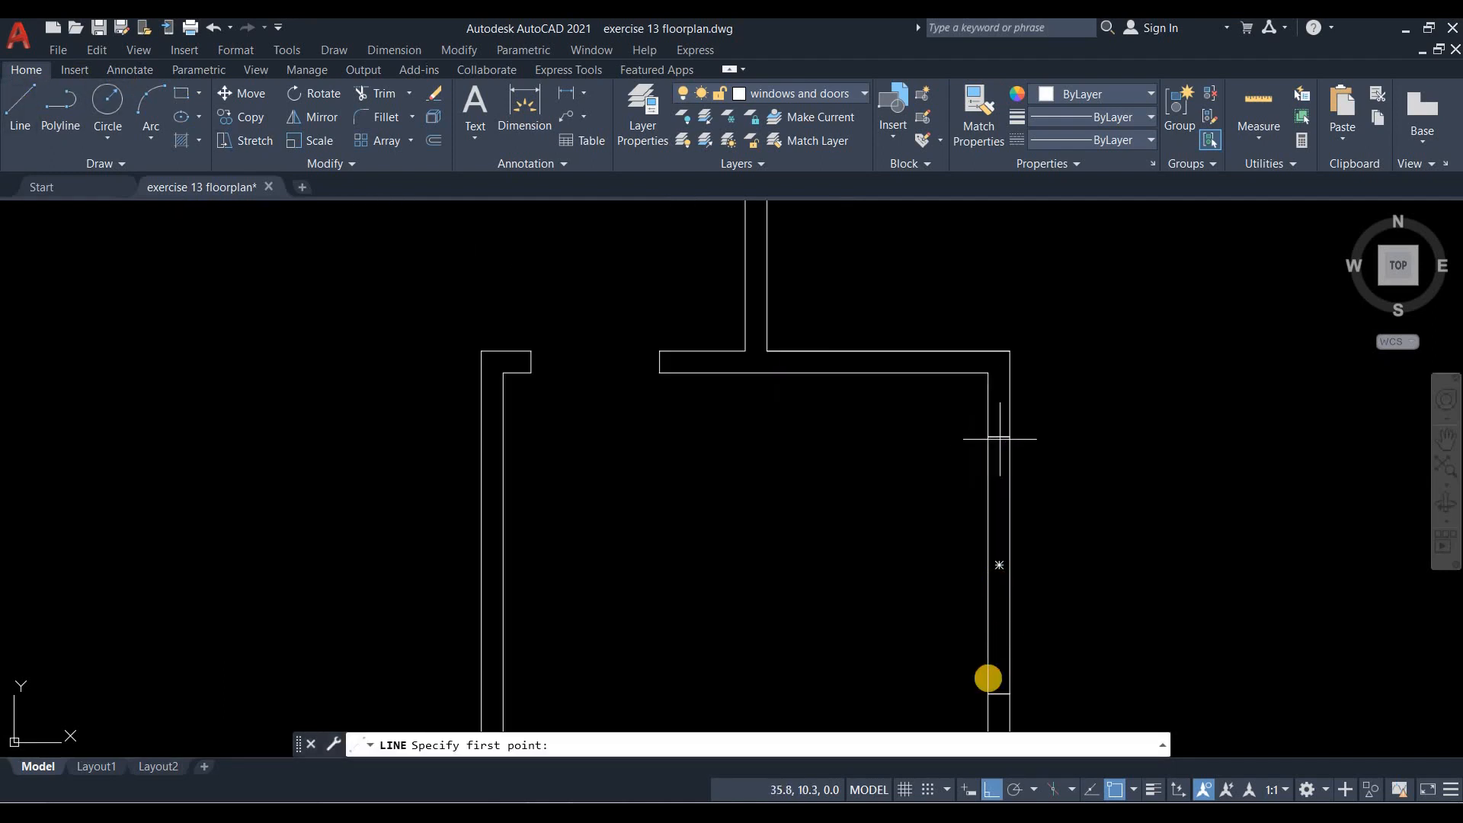
click(999, 436)
key(Escape)
Draw the bathroom door leaf as a rectangle across the opening, from the right jamb's upper corner to the left jamb's midpoint.
scroll(1147, 510, down, 4)
middle_drag(1088, 380, 1101, 416)
middle_drag(1023, 441, 1036, 430)
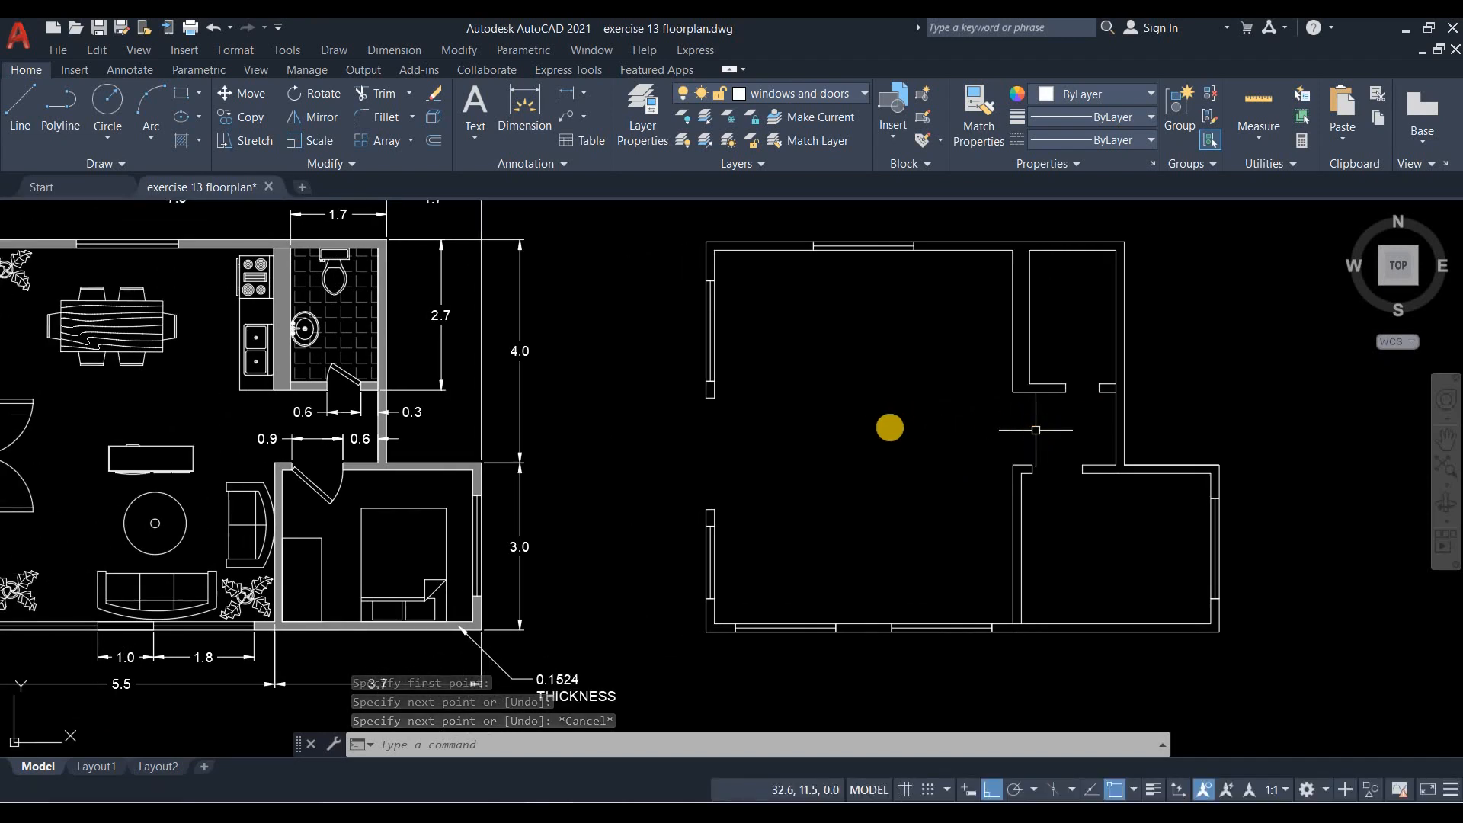
mouse_move(907, 408)
middle_down()
mouse_move(1000, 434)
mouse_move(859, 424)
middle_up()
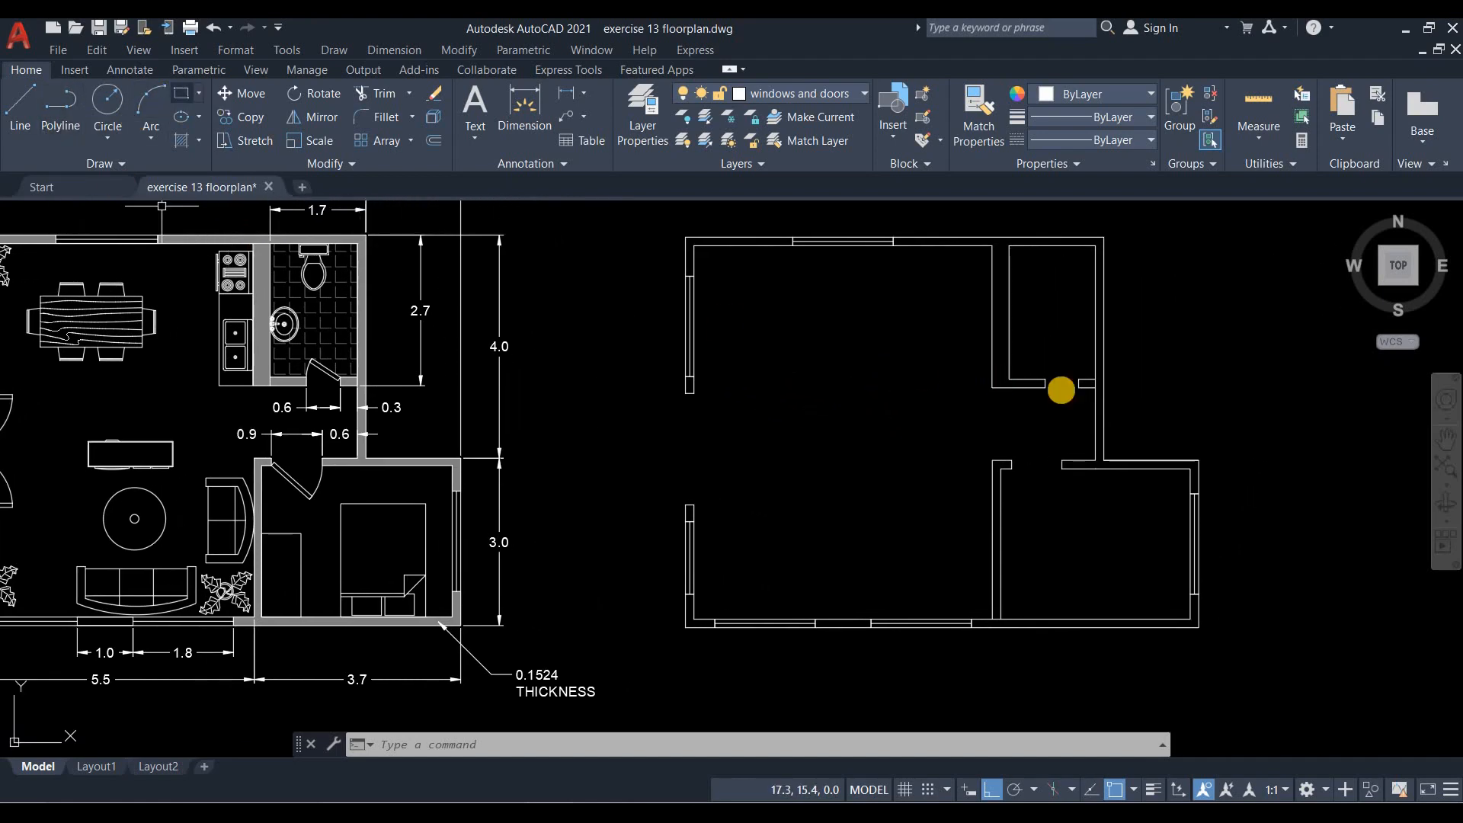
text(rec)
key(Return)
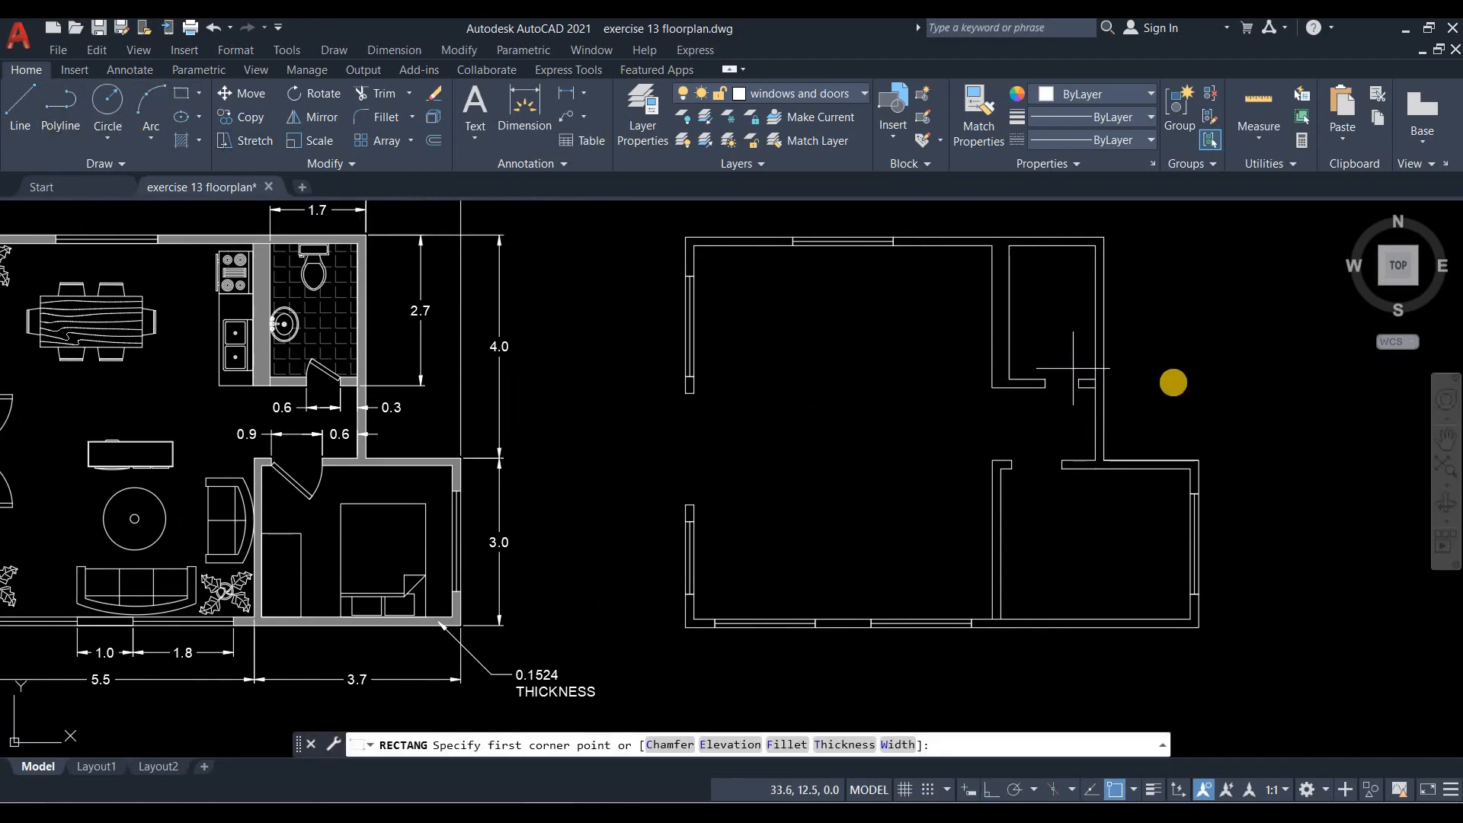
scroll(1073, 368, up, 2)
middle_drag(1072, 368, 1251, 389)
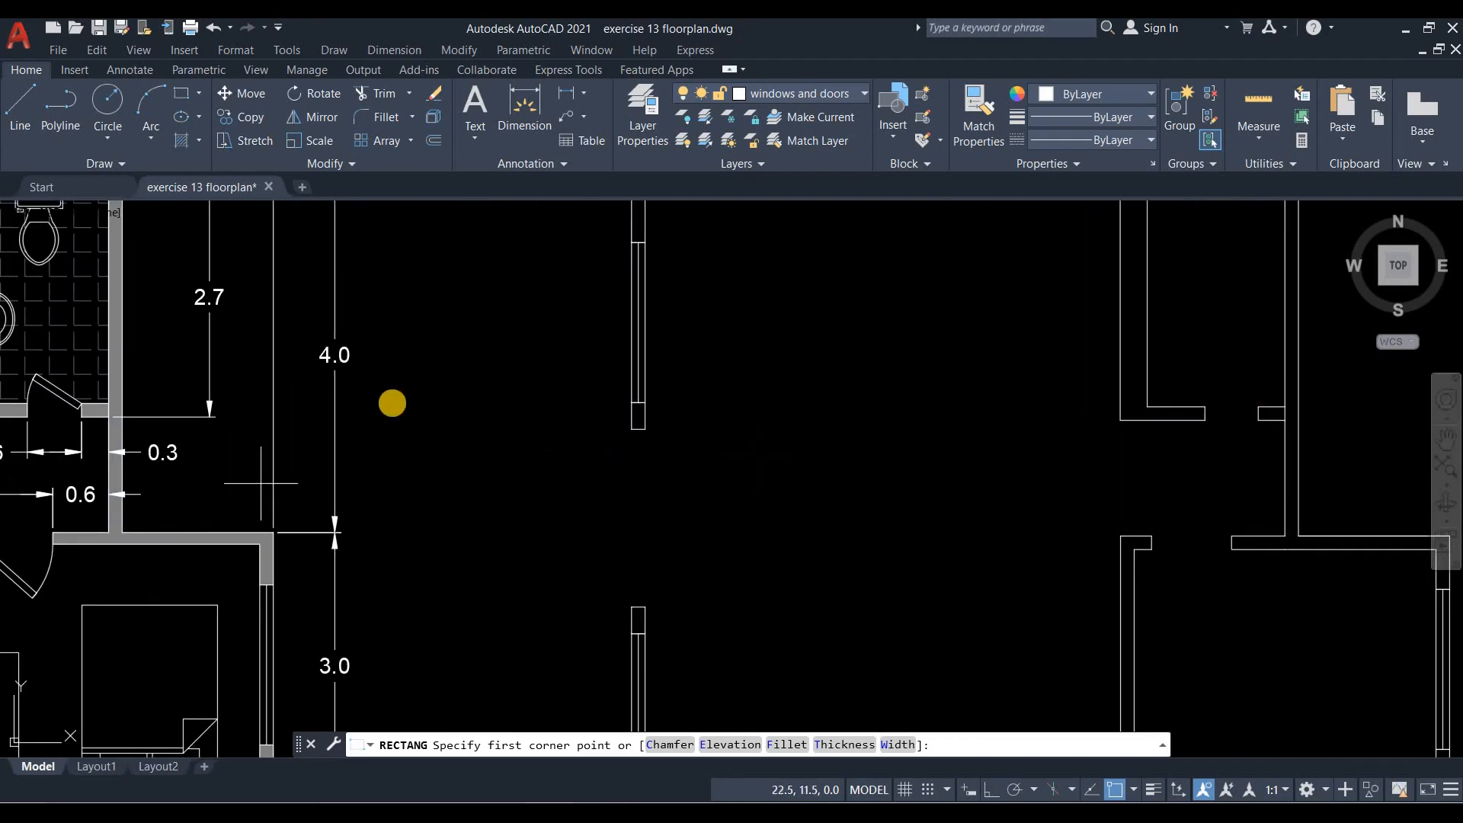
middle_drag(261, 483, 611, 467)
scroll(394, 395, up, 4)
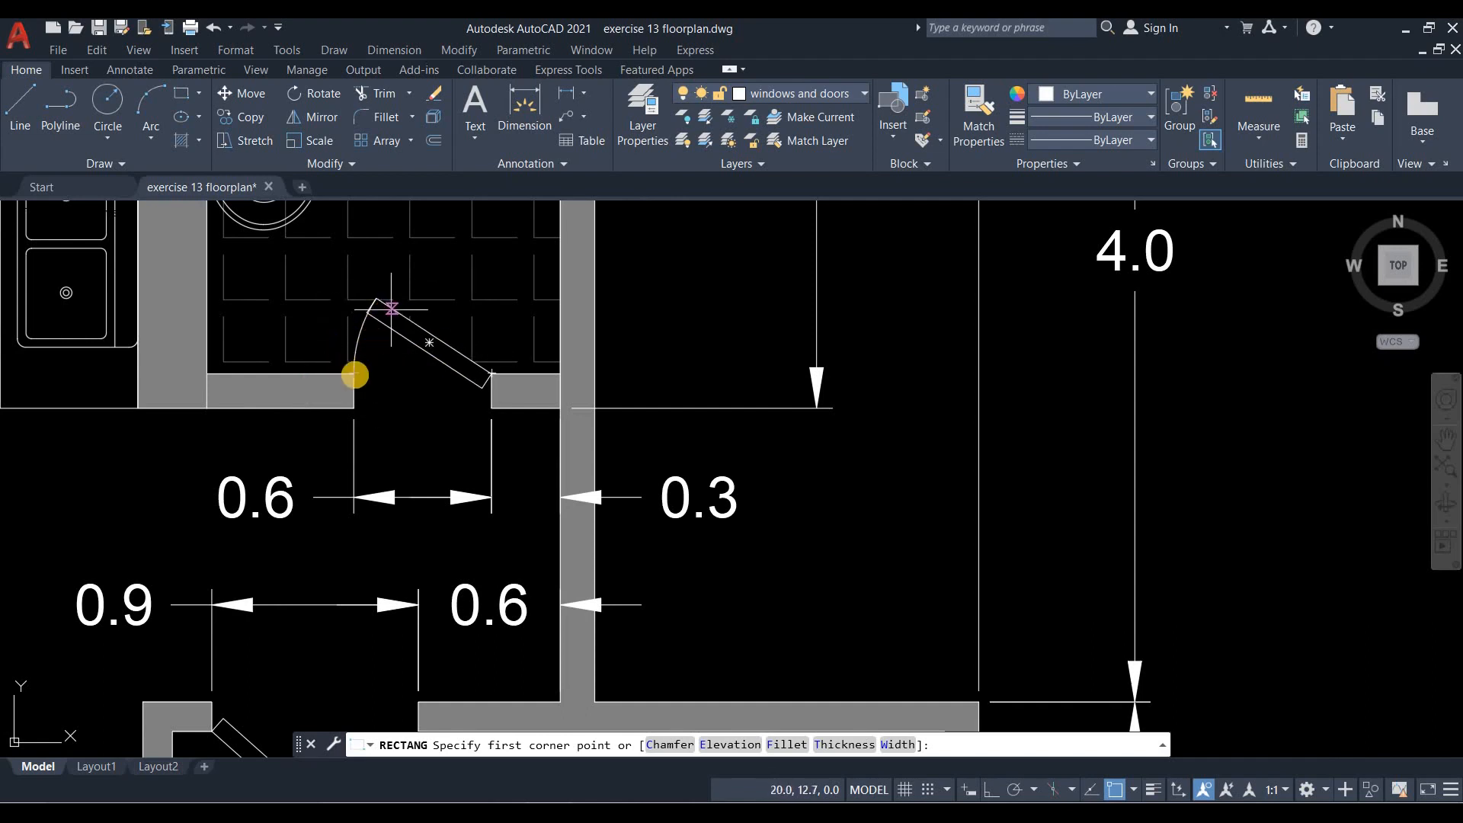
scroll(316, 432, down, 2)
scroll(541, 477, down, 2)
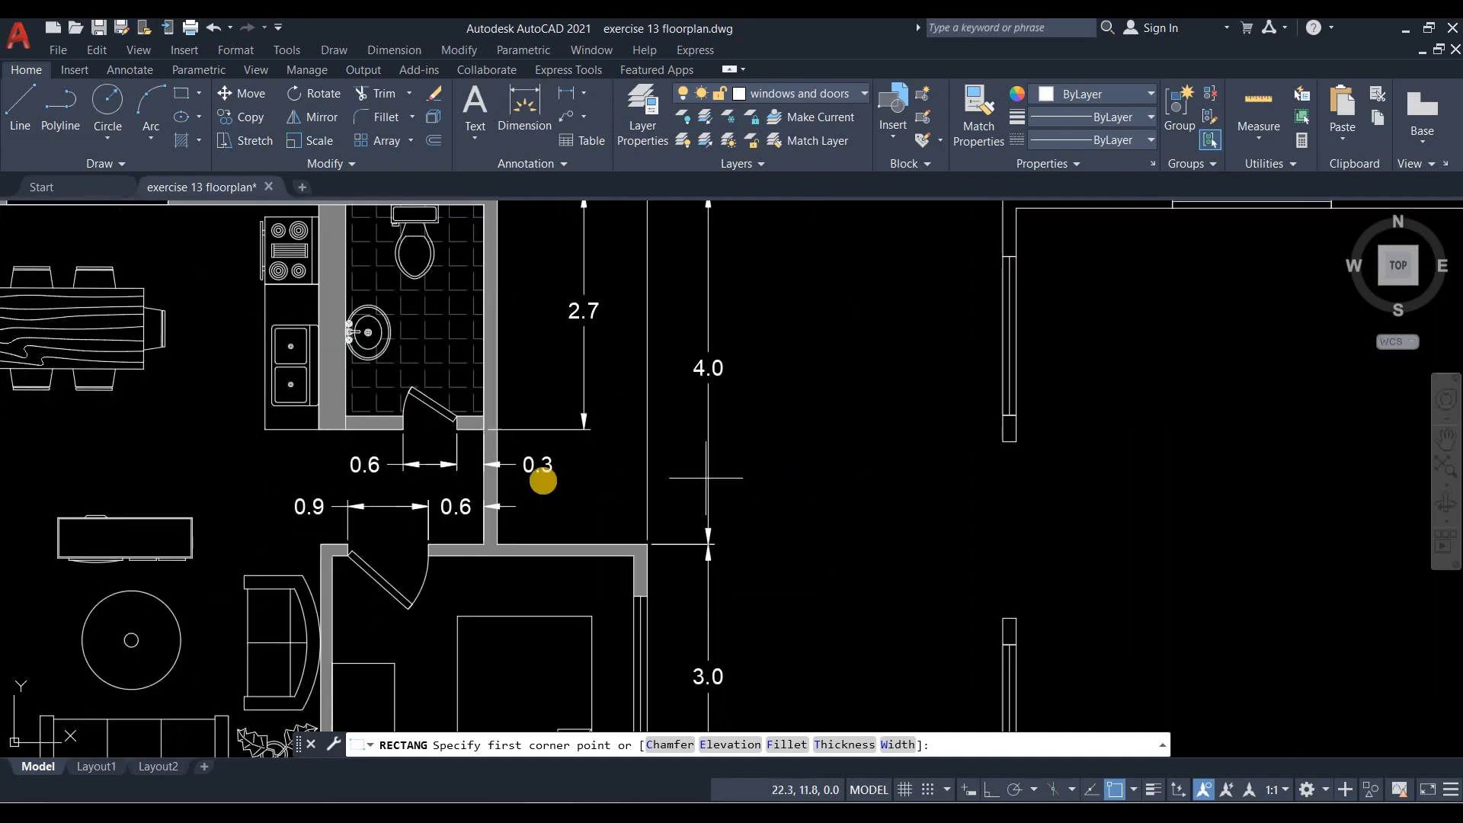
middle_drag(880, 488, 705, 467)
scroll(1169, 410, up, 4)
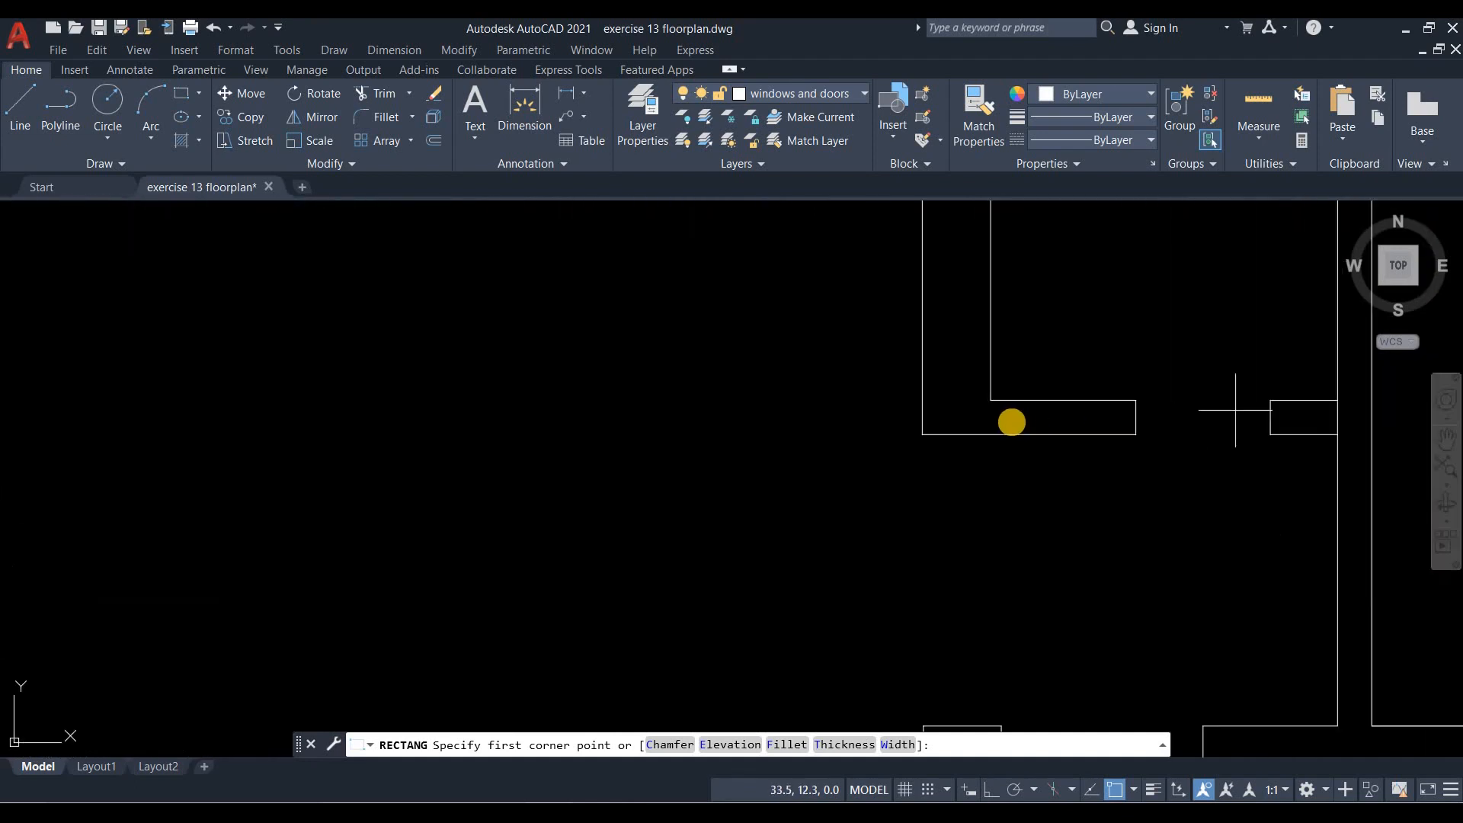
click(1051, 412)
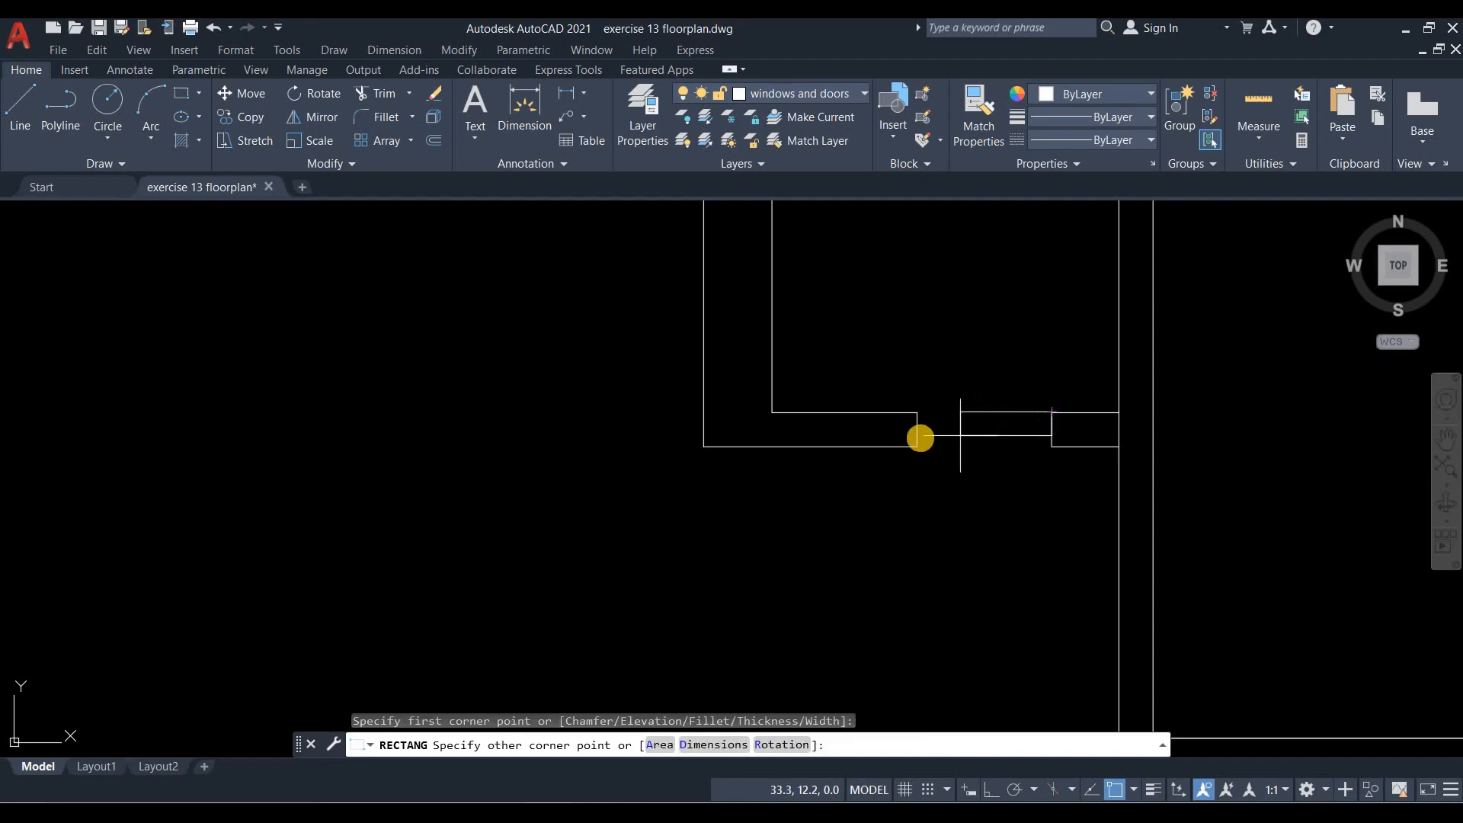
click(918, 430)
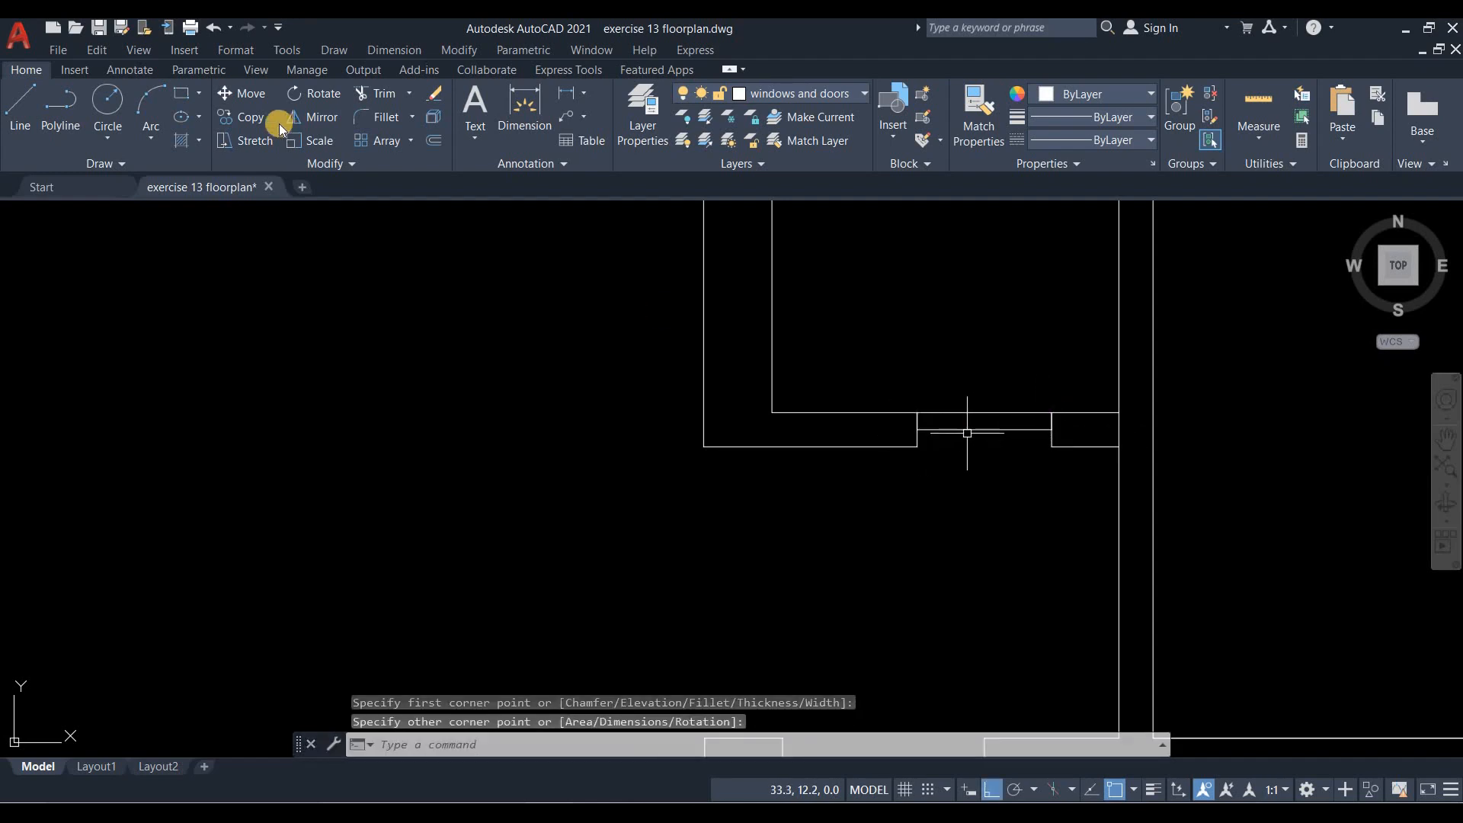
Rotate the bathroom door leaf freely about the right jamb's upper corner so it swings open into the room, with Ortho off.
click(967, 429)
text(ro)
key(Return)
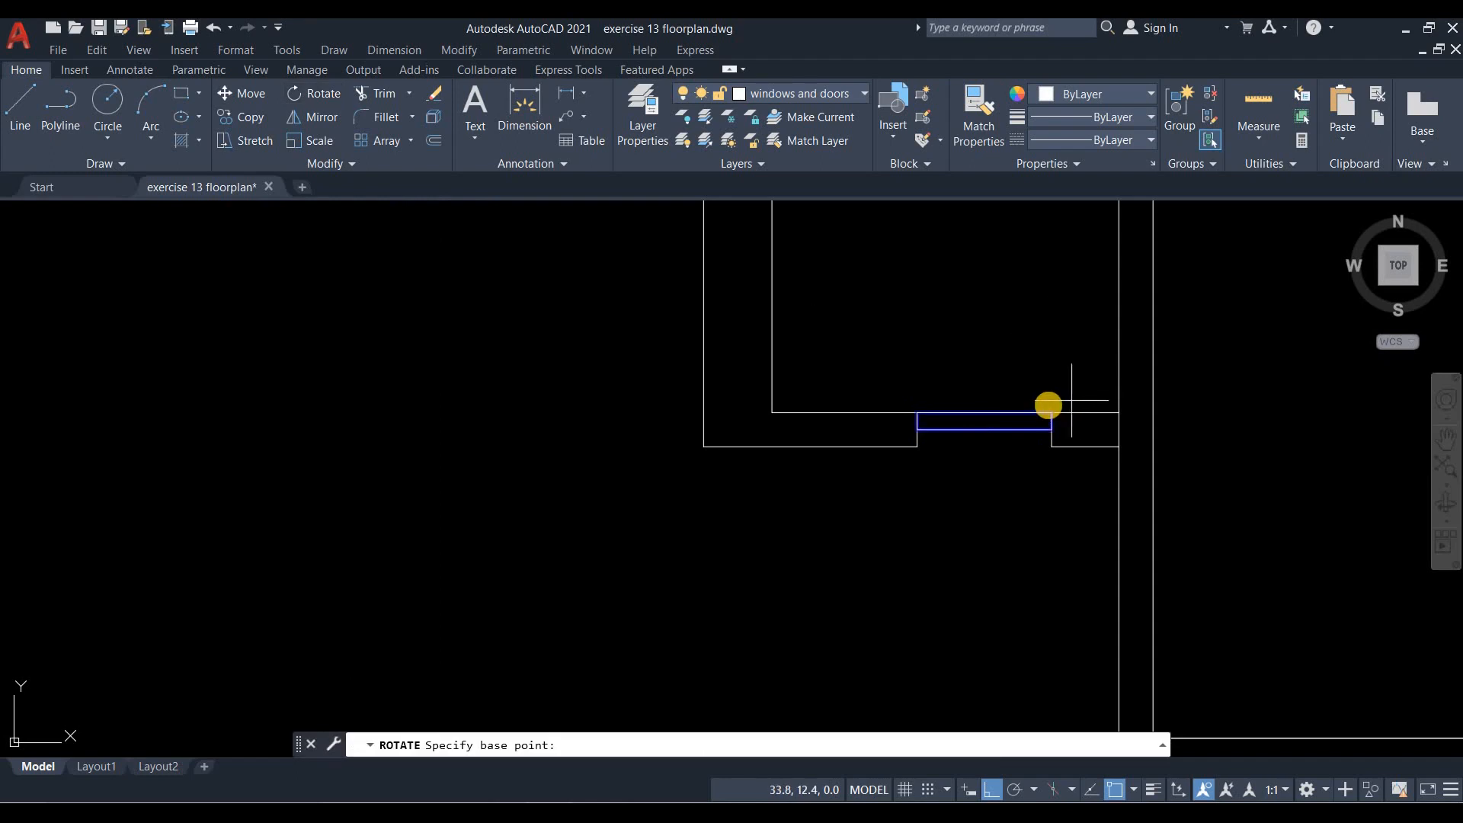
click(1051, 413)
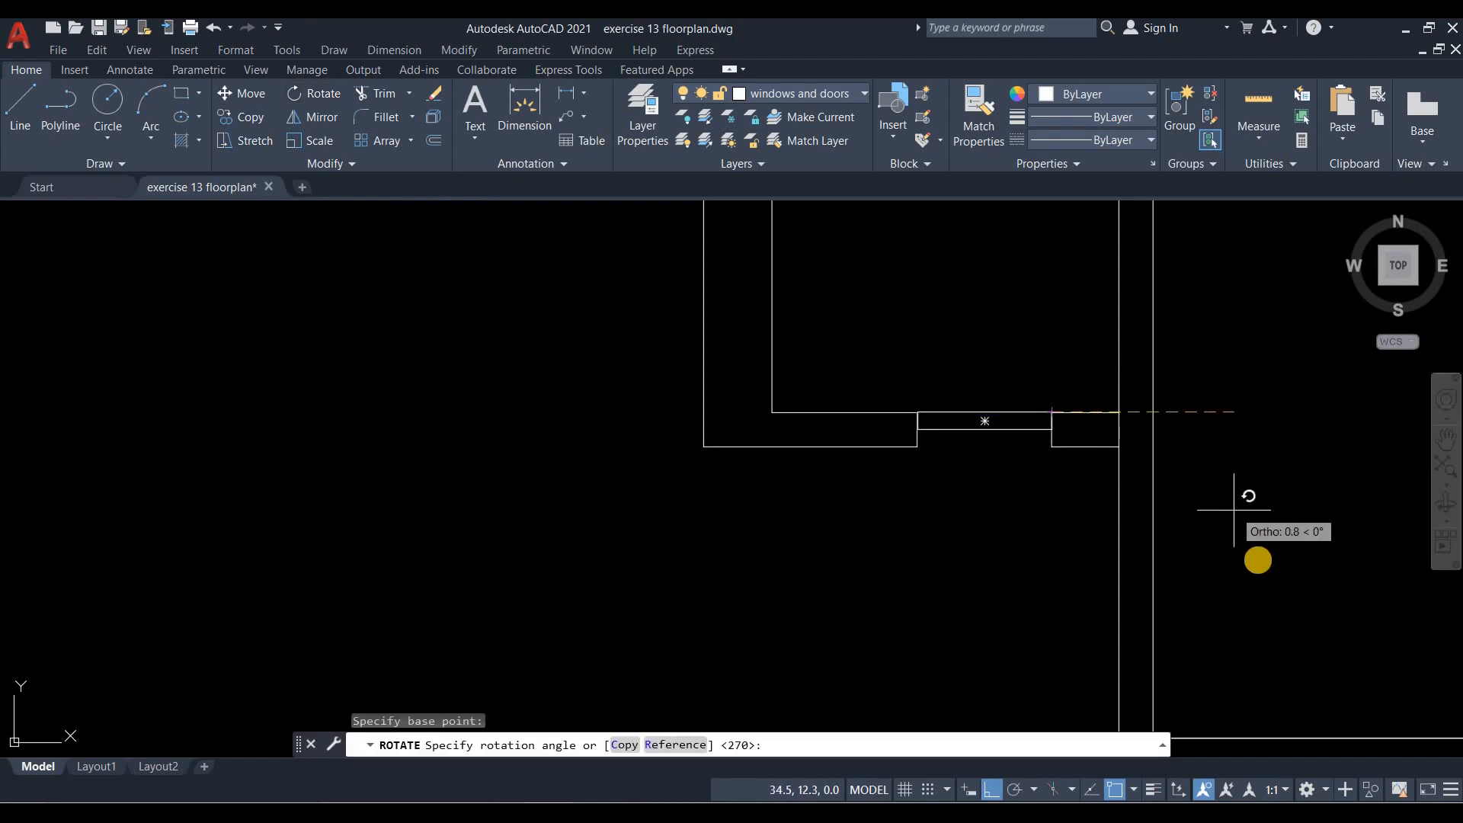
key(F8)
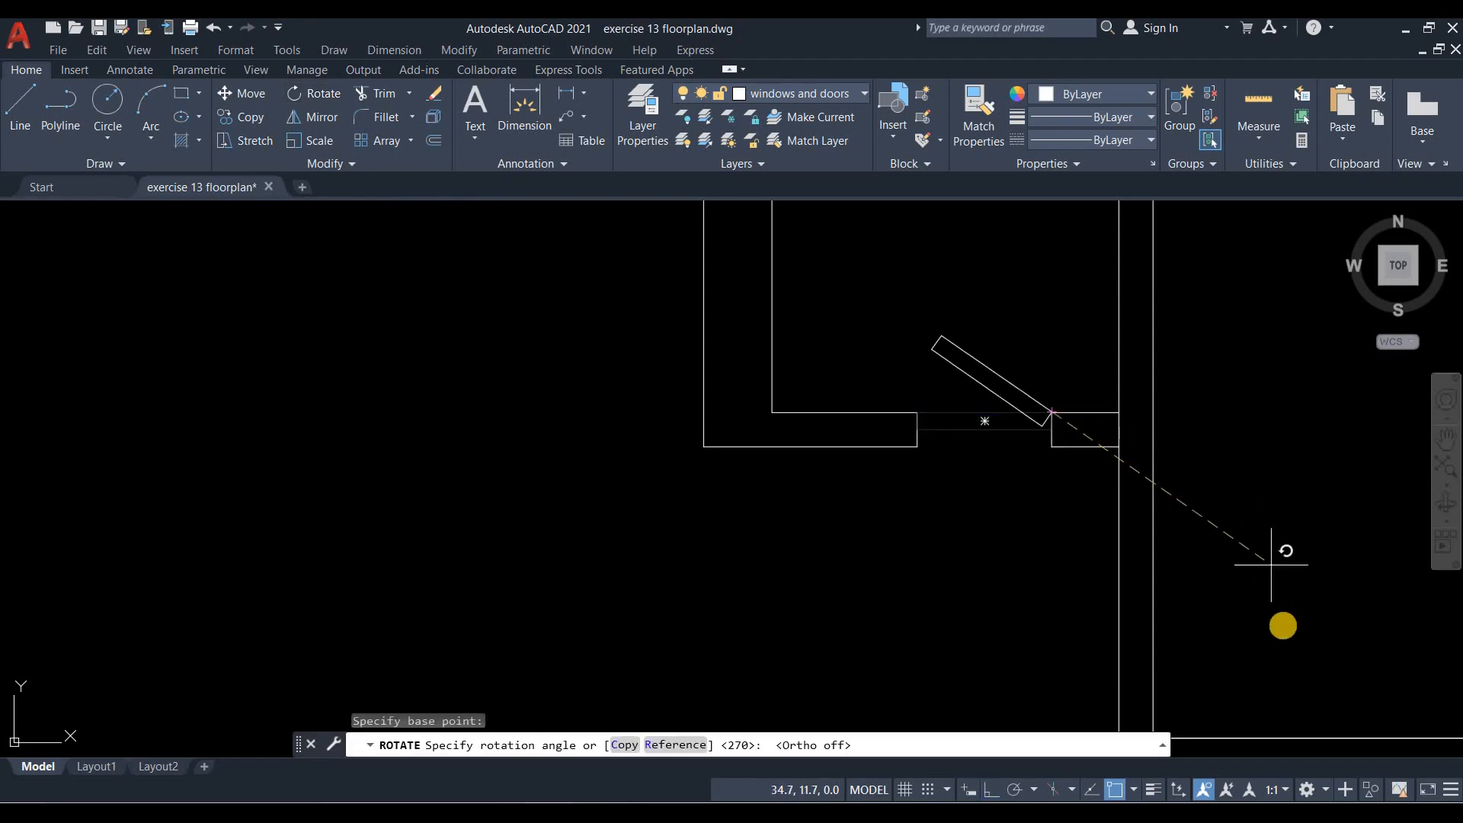
click(1281, 625)
Draw a circle centred on the bathroom door's hinge corner, with its radius reaching the left jamb's upper corner.
click(105, 102)
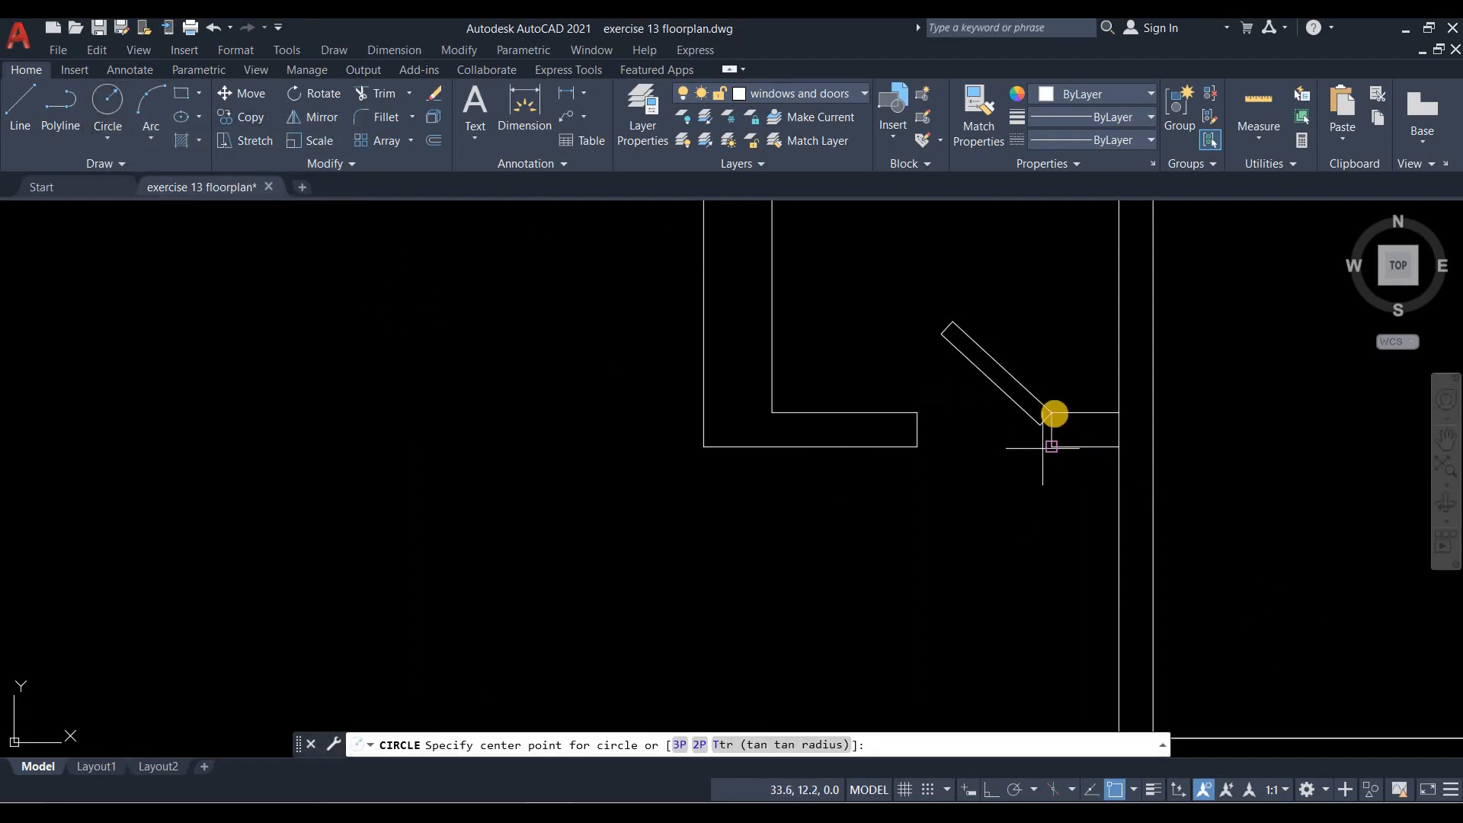
click(1051, 413)
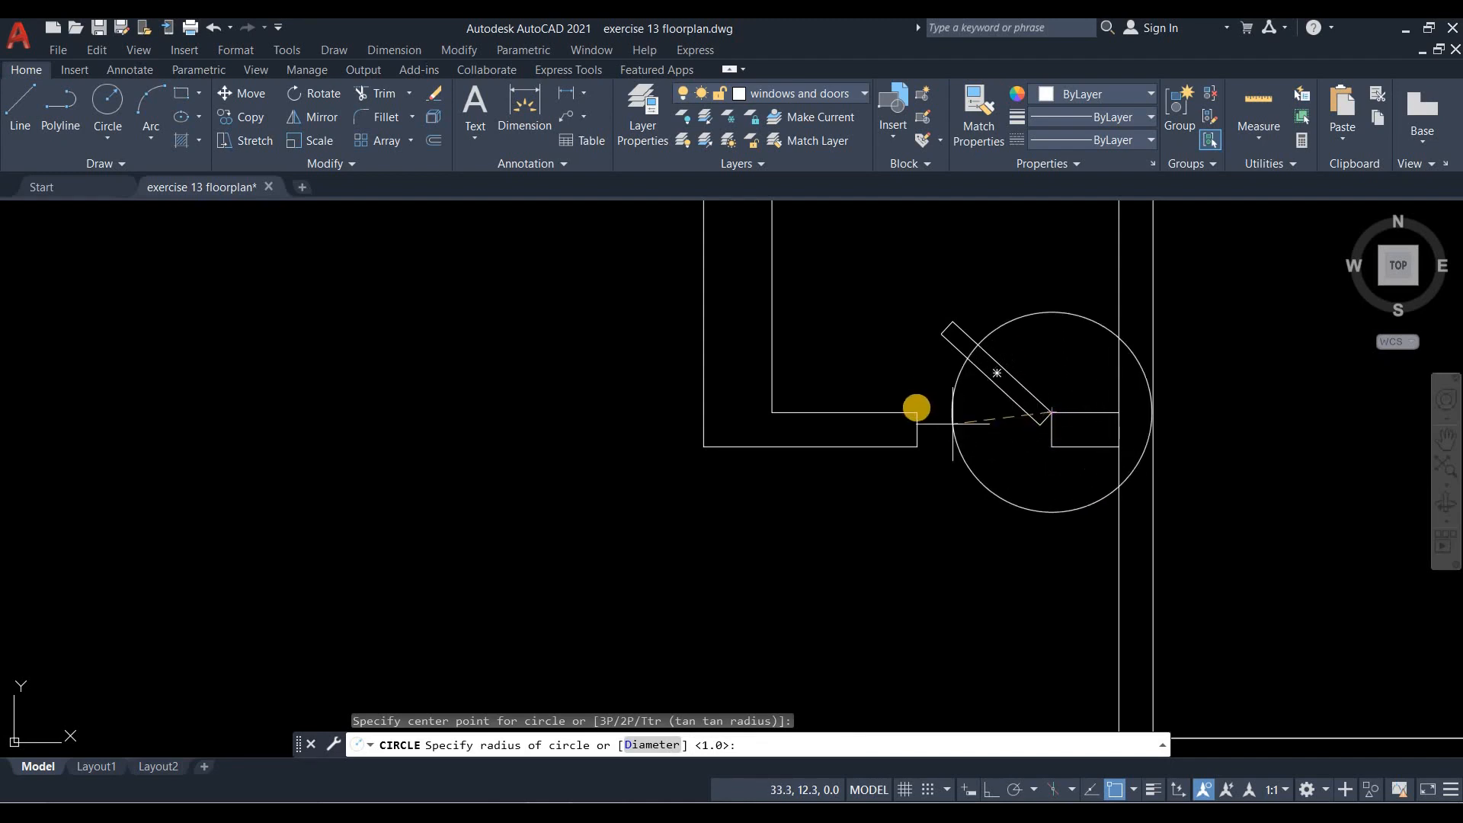
click(918, 413)
Trim the circle to the swing arc between the bathroom door leaf and left jamb, and erase the leftover arc across the outer wall.
click(372, 95)
click(941, 491)
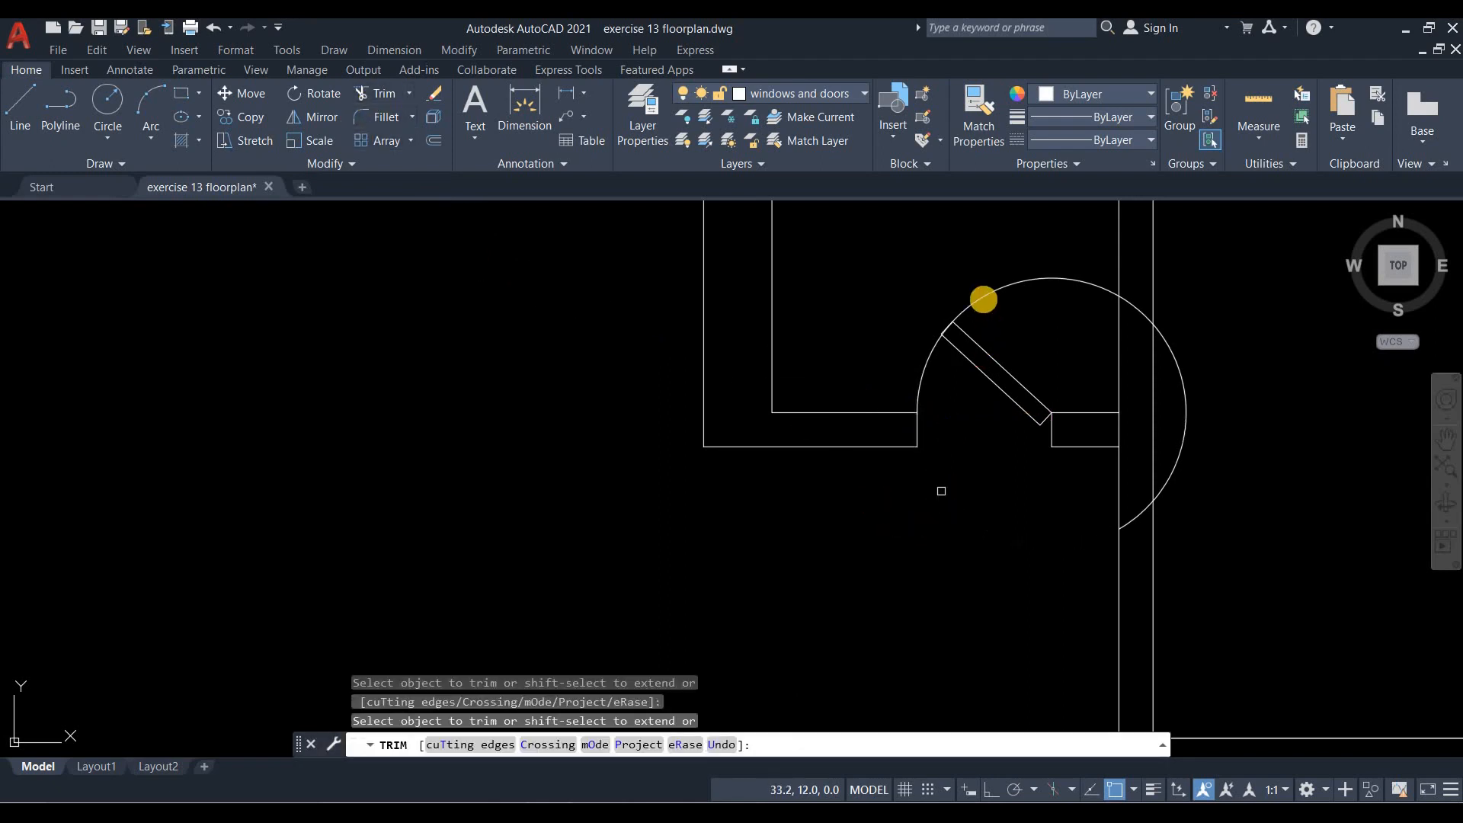
click(1058, 285)
key(Escape)
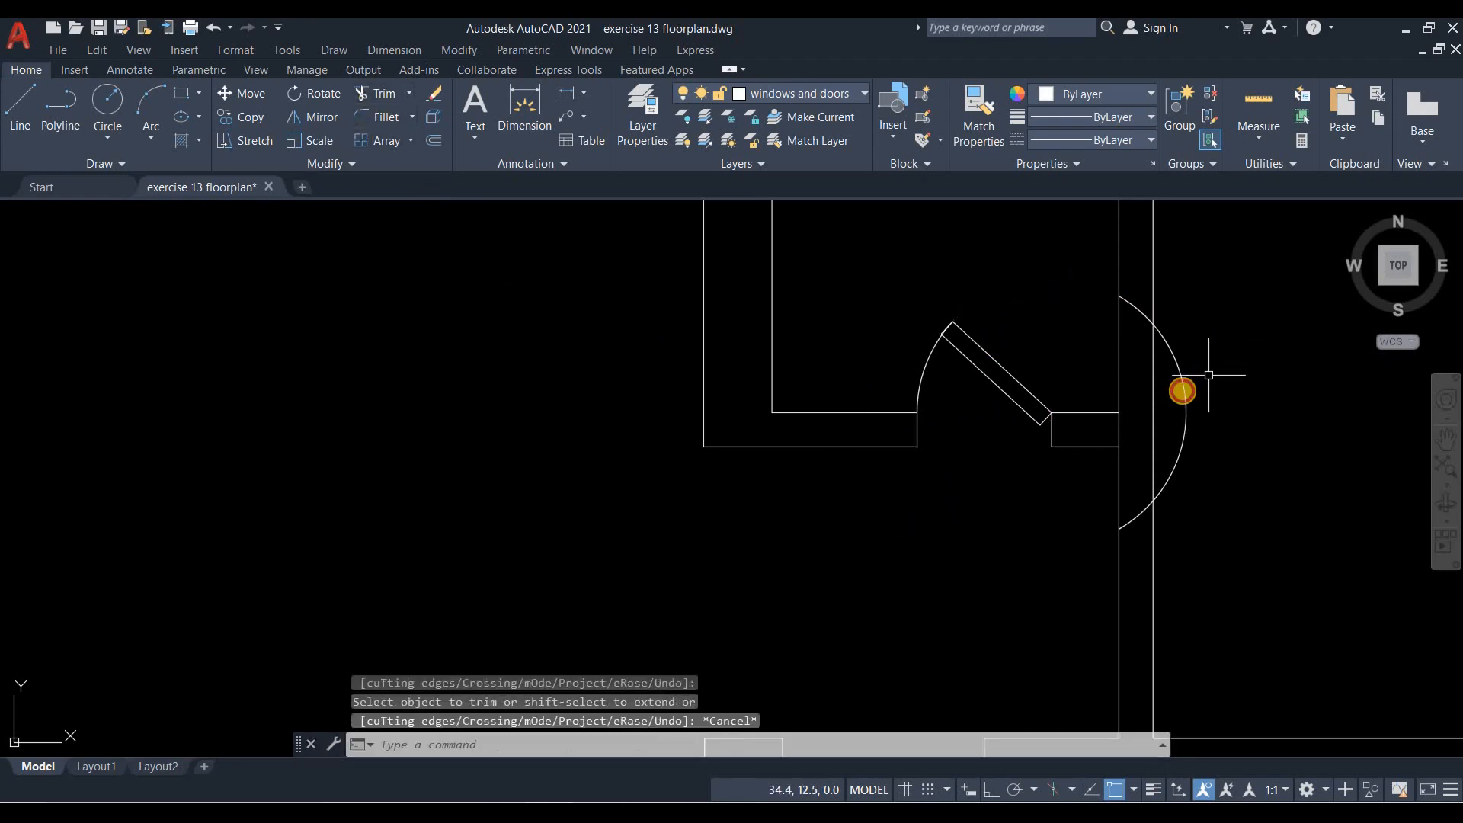
click(1180, 390)
click(1187, 402)
click(1185, 412)
key(Delete)
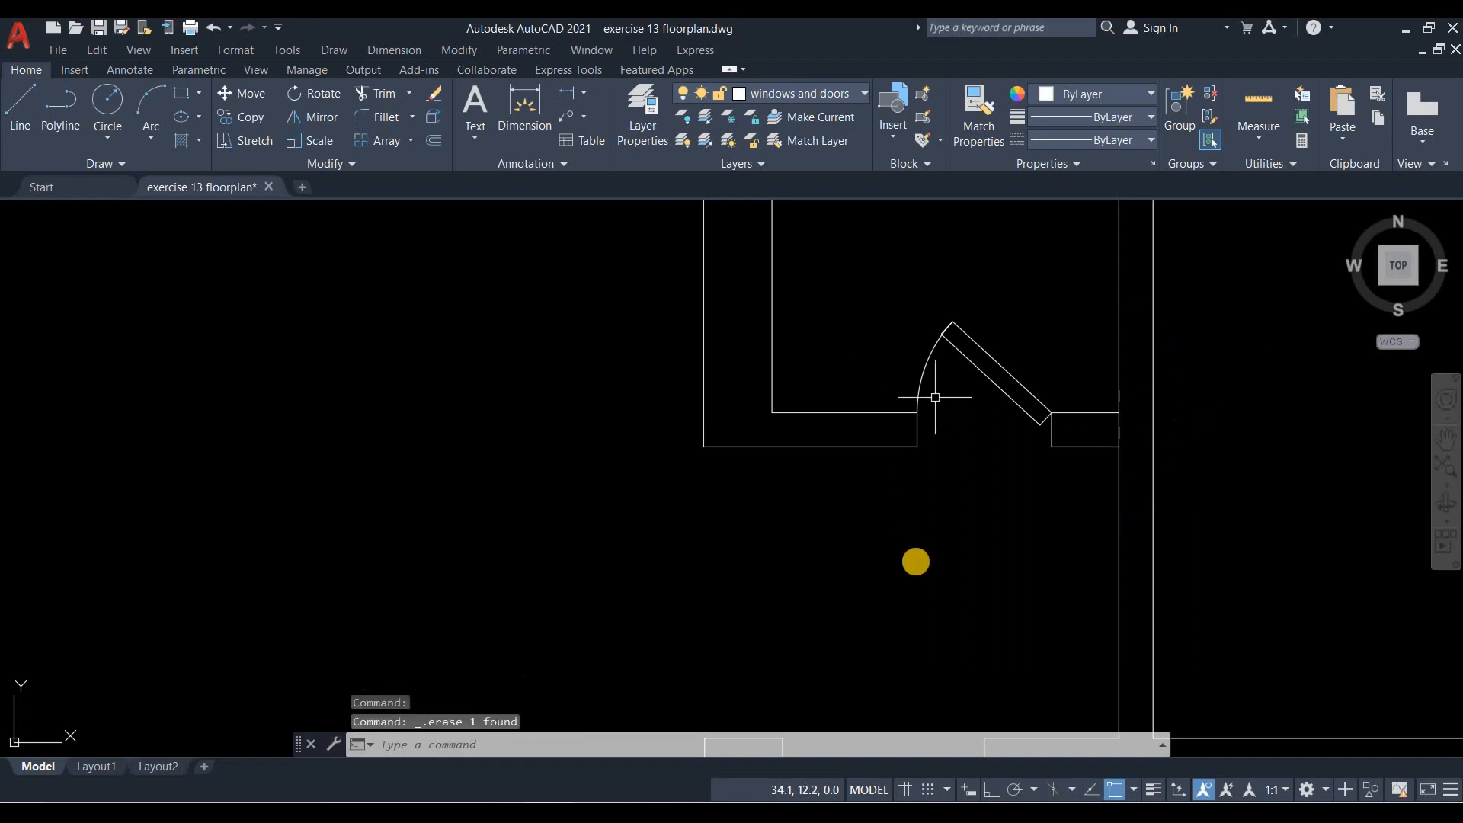
scroll(860, 362, down, 4)
middle_drag(842, 569, 950, 526)
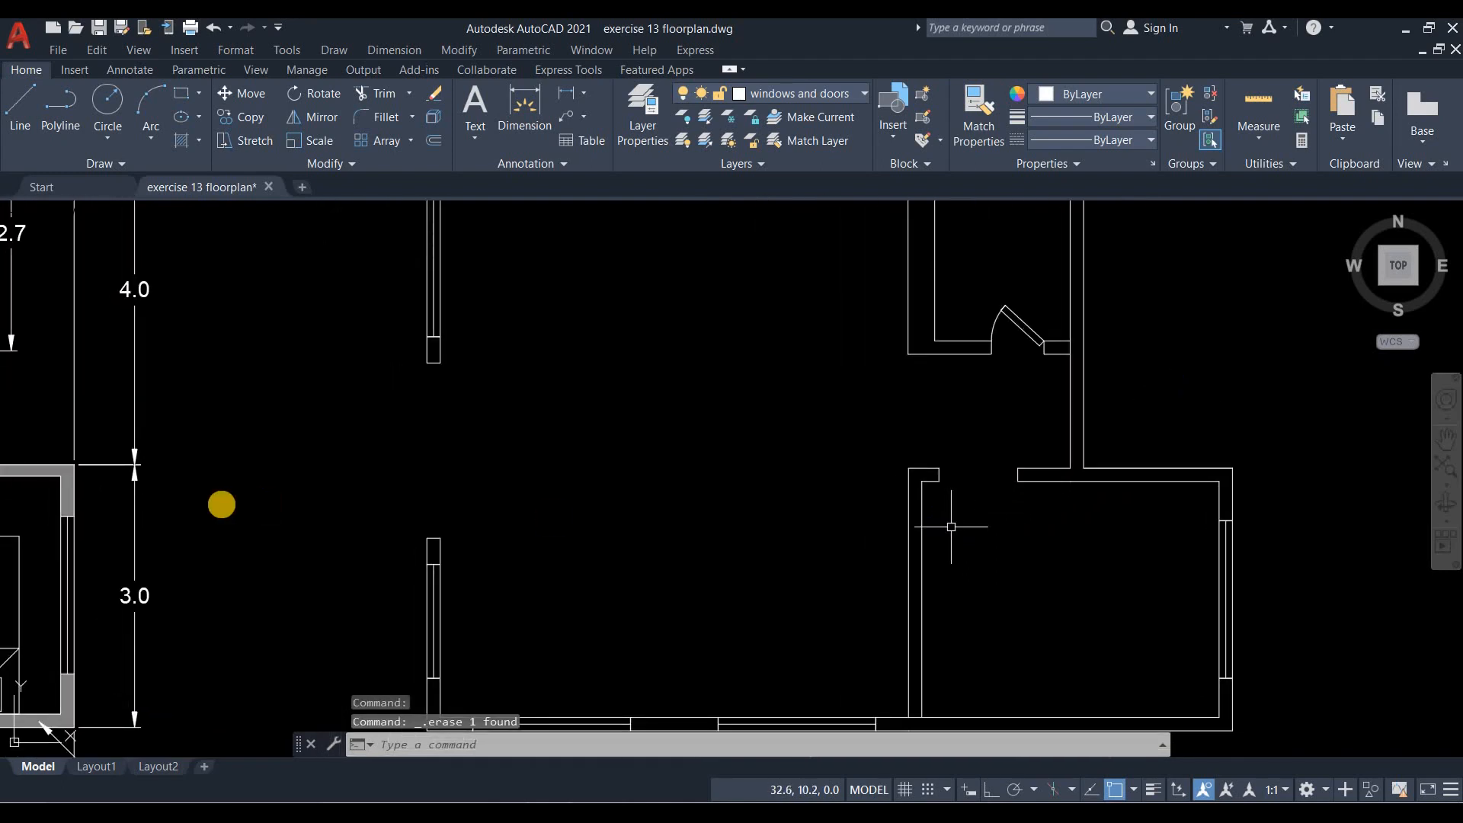
Draw the bedroom door leaf as a rectangle across the opening, from the left jamb's lower corner to the right jamb's midpoint.
scroll(951, 526, down, 2)
scroll(1021, 512, up, 4)
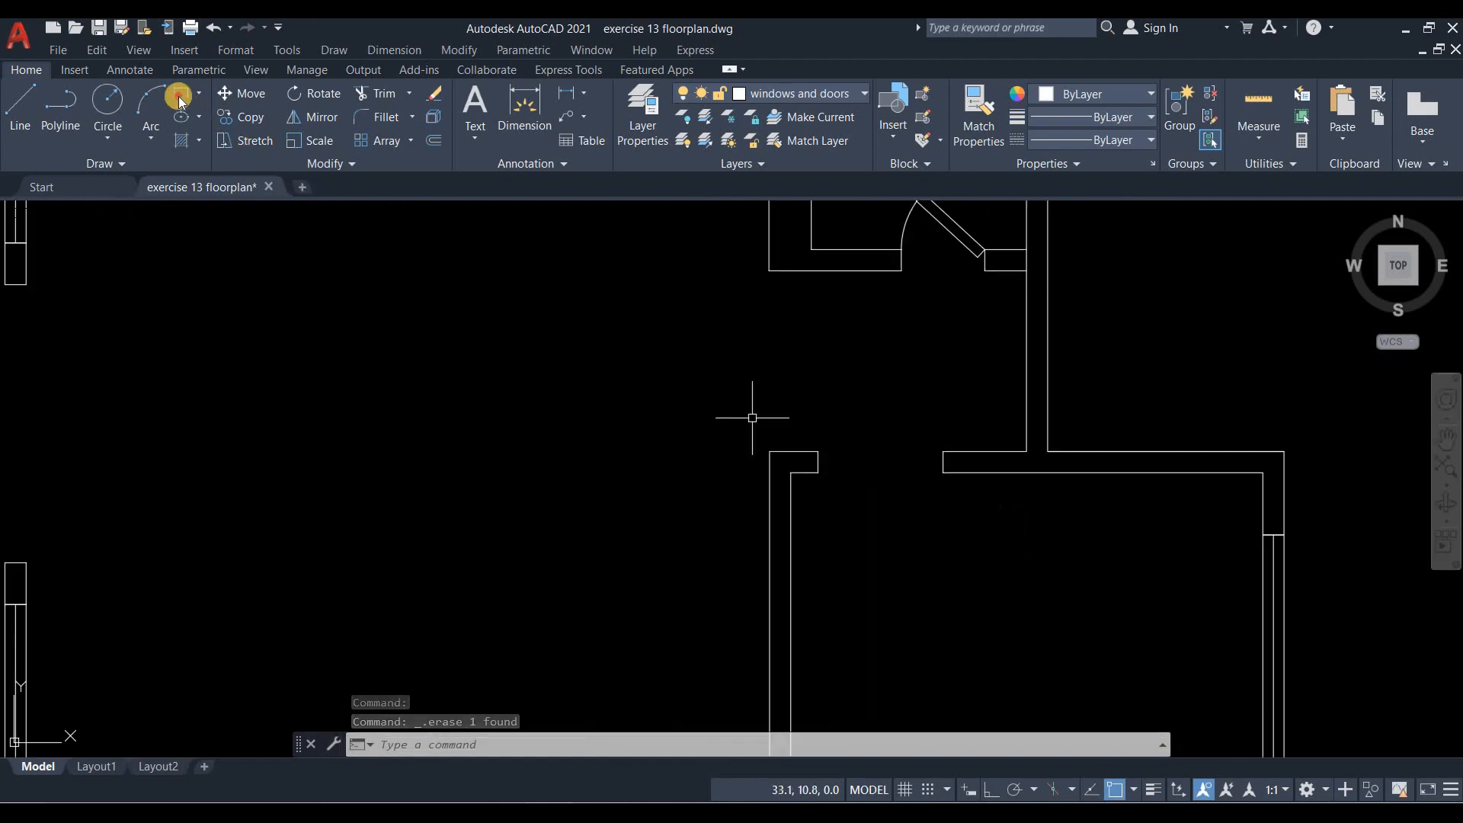
text(rec)
key(Return)
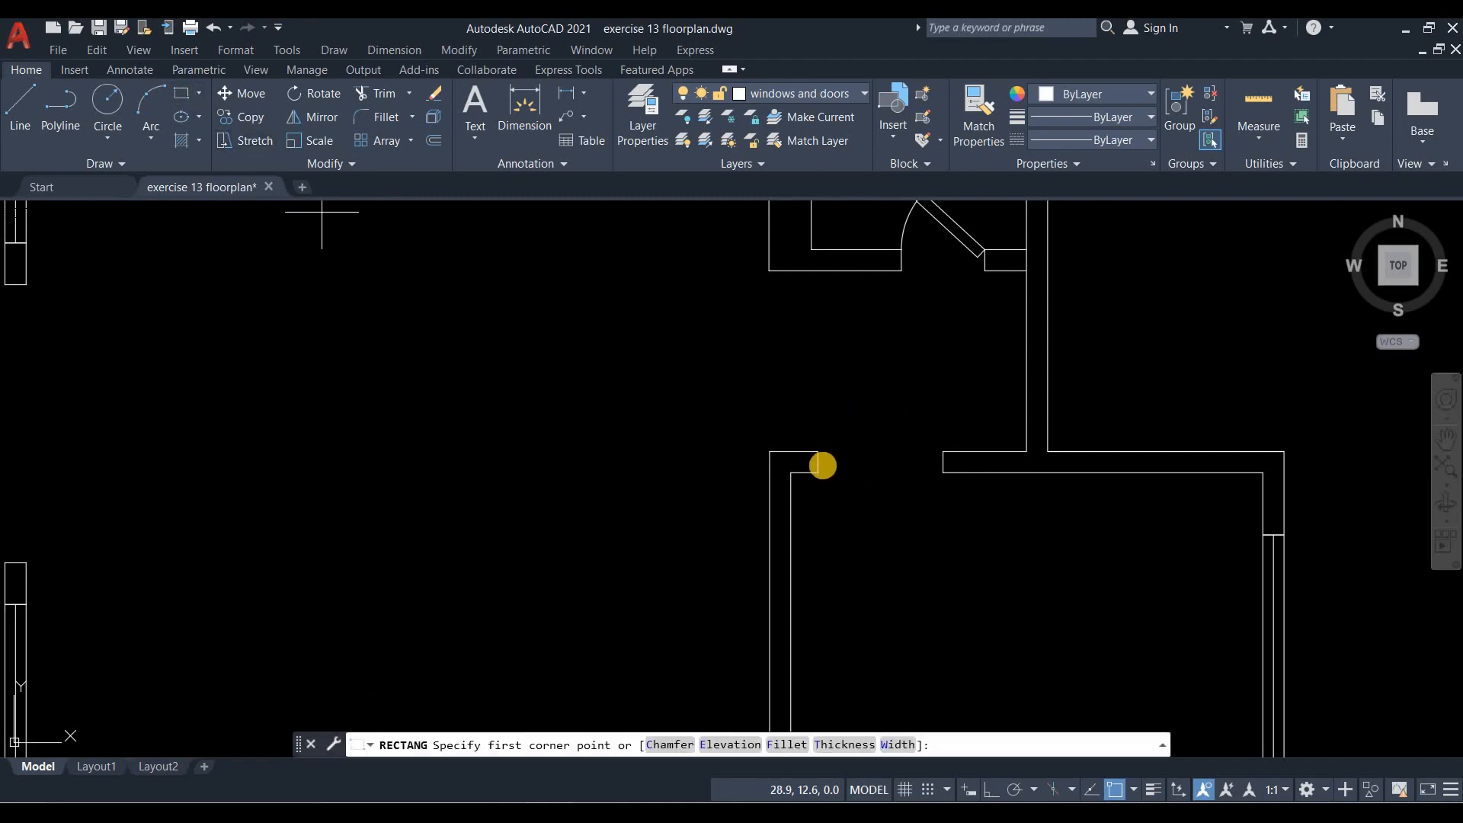
click(819, 473)
click(943, 472)
Rotate the bedroom door leaf freely about the left jamb's lower corner so it swings open into the bedroom.
click(908, 457)
click(340, 93)
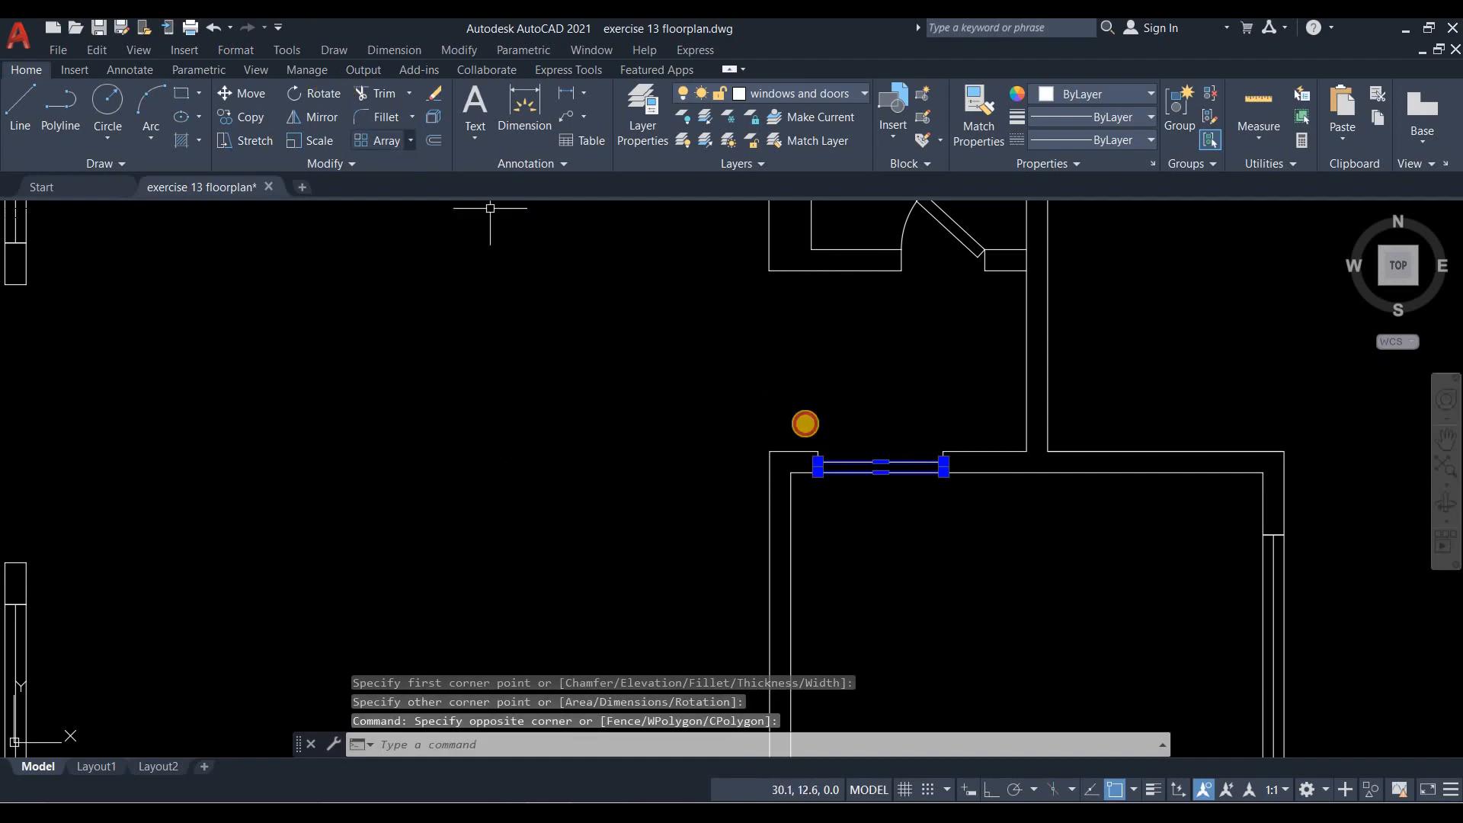
click(818, 472)
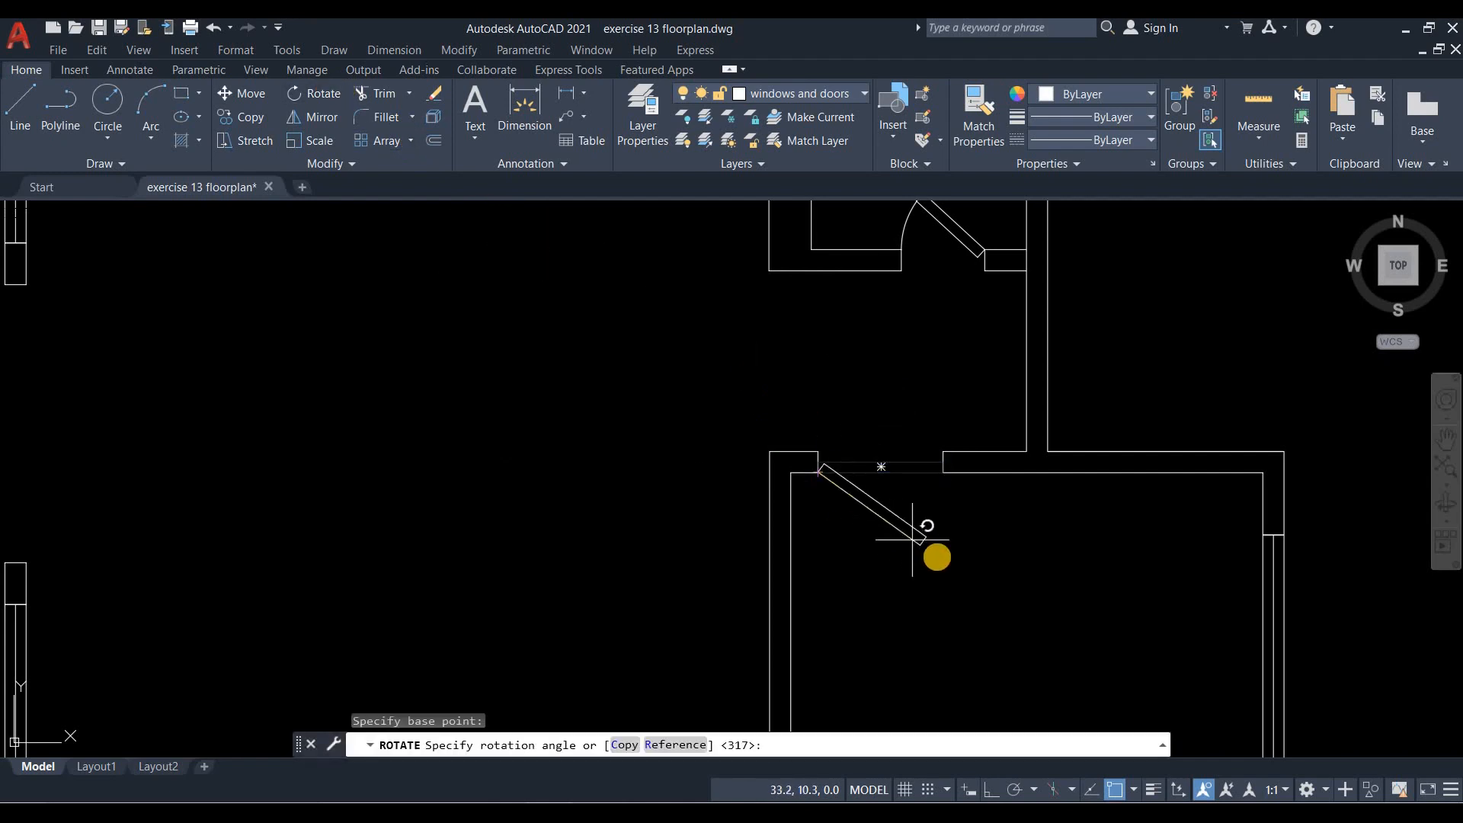
click(938, 543)
Draw a circle centred on the bedroom door's hinge corner, with its radius reaching the leaf's free end.
click(134, 118)
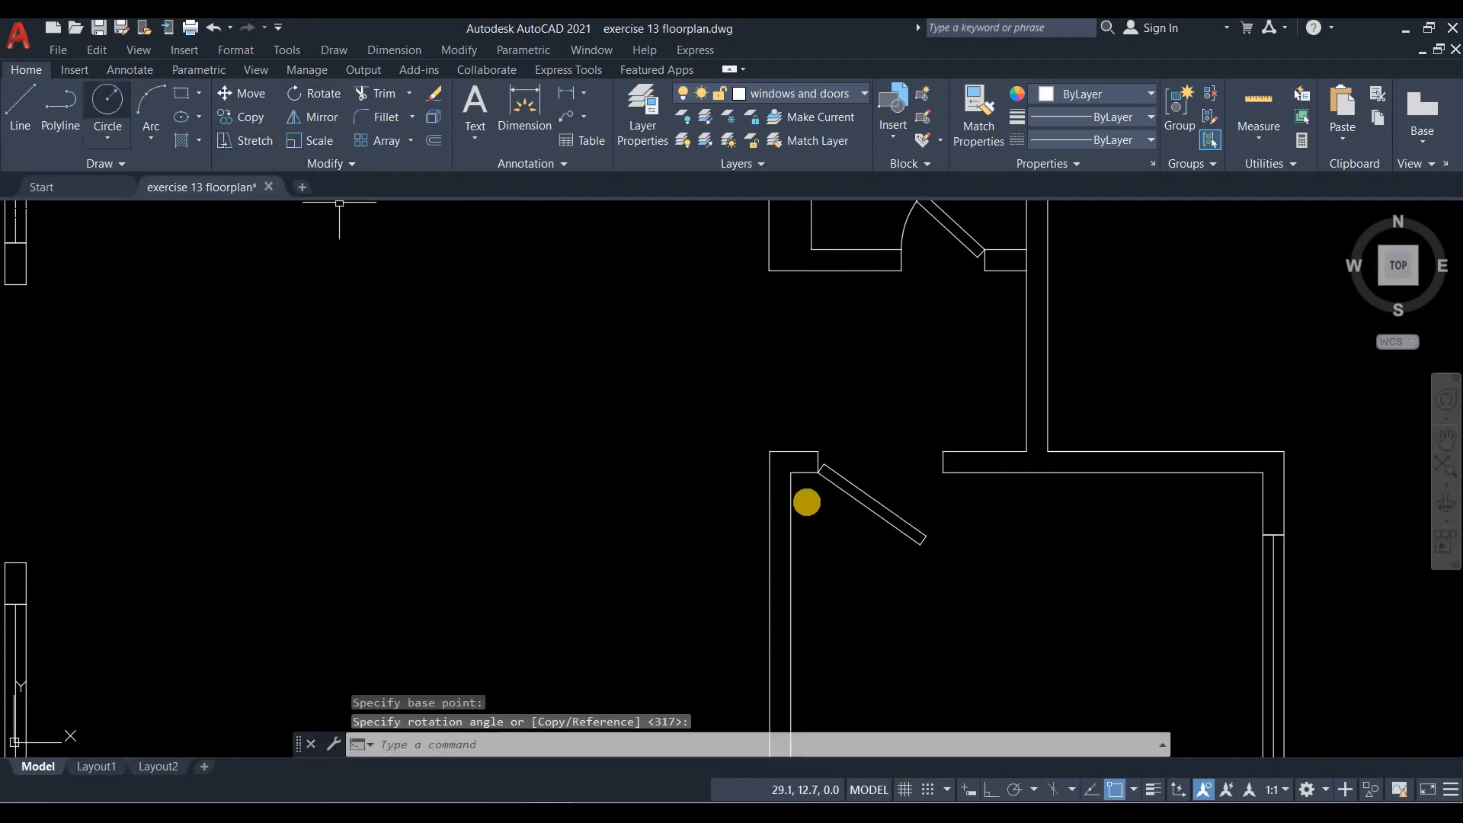
click(818, 472)
click(932, 533)
Trim the circle to the swing arc between the bedroom door leaf and right jamb, and erase the leftover arc across the bedroom's left wall.
click(385, 95)
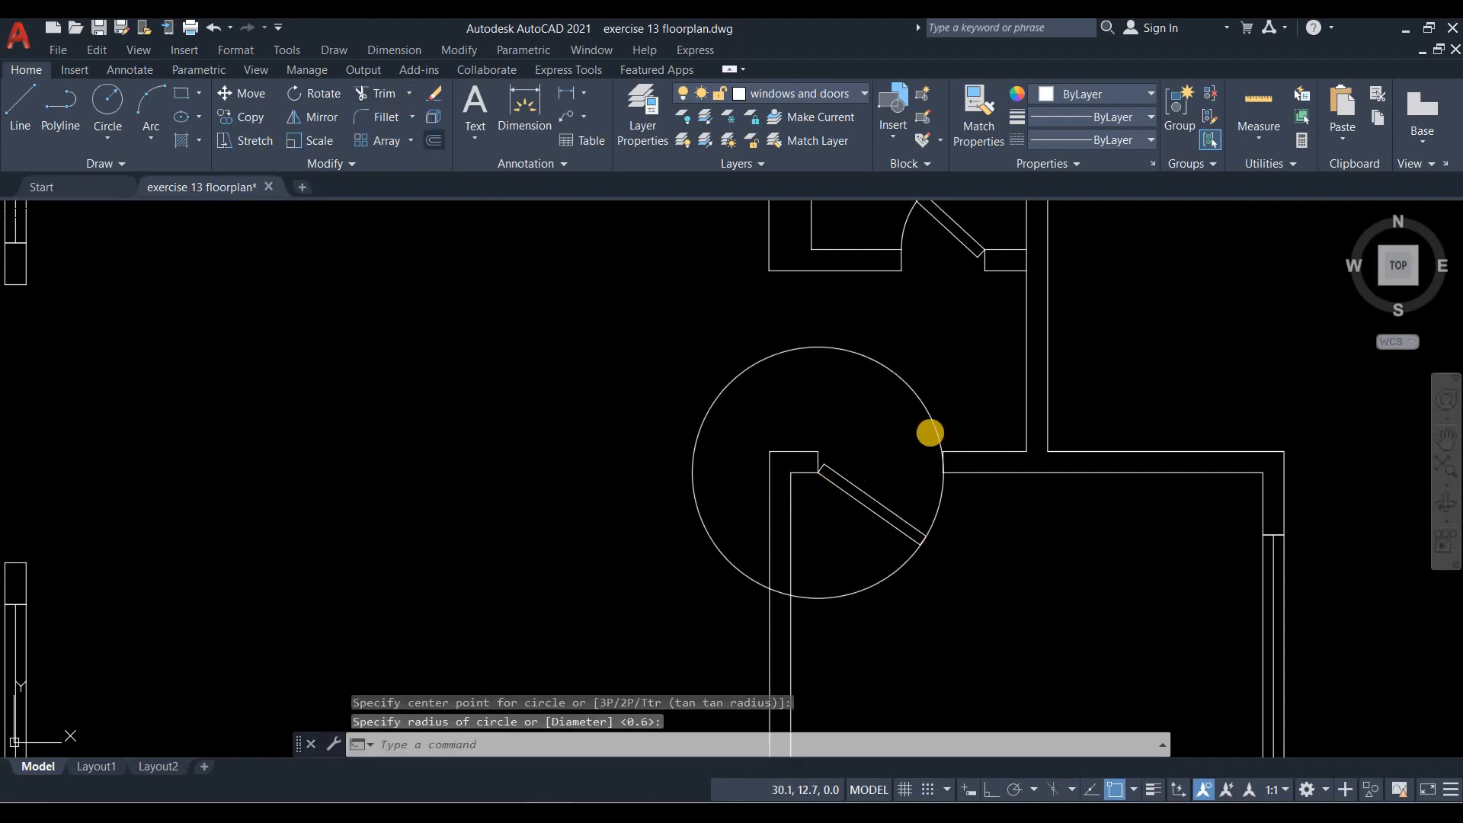
click(894, 579)
click(891, 572)
key(Return)
click(747, 547)
click(855, 628)
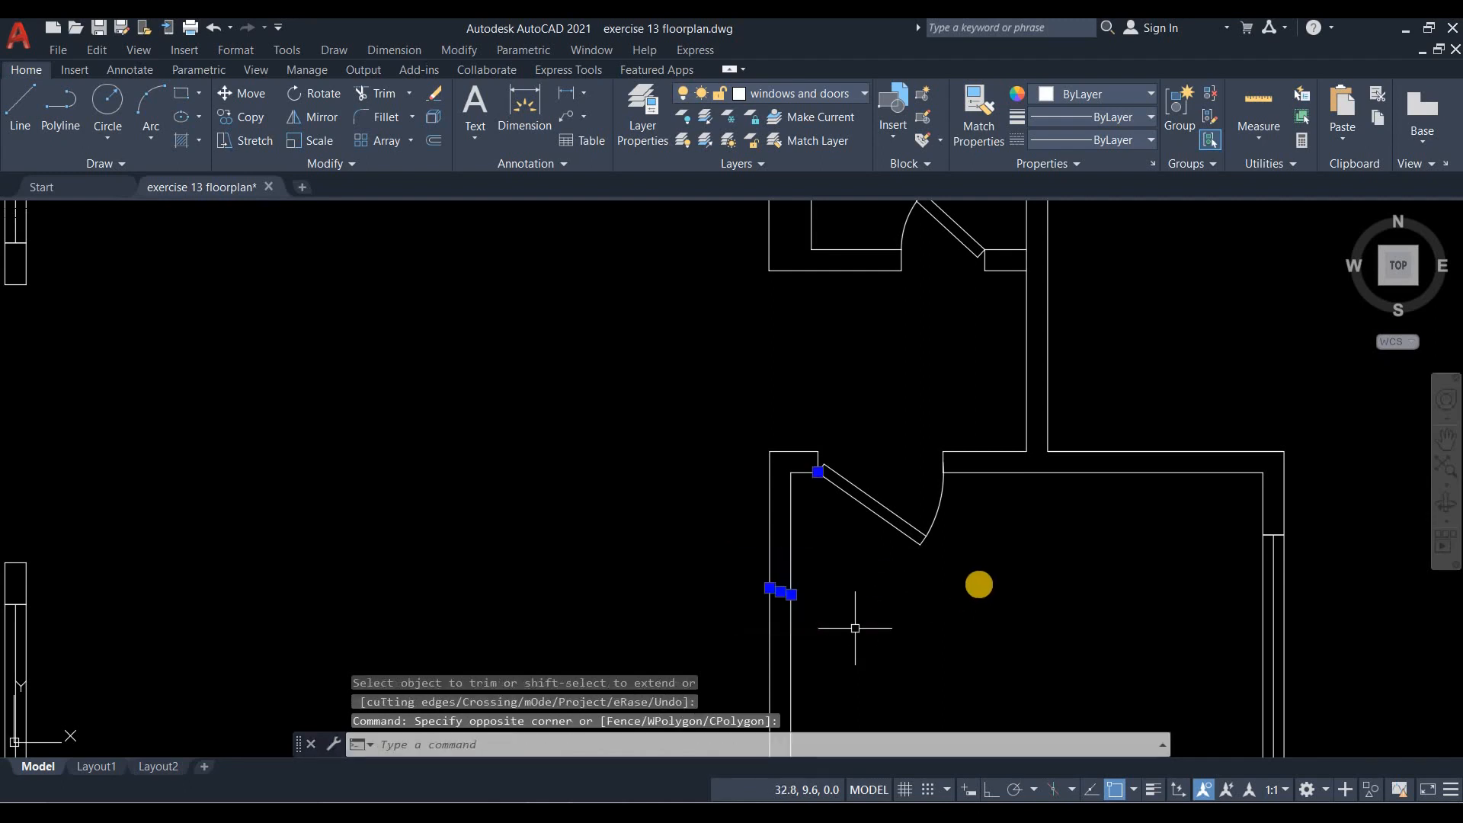
key(Delete)
Draw a vertical guide line across the main entrance opening, between the midpoints of its upper and lower jambs.
scroll(1045, 571, down, 4)
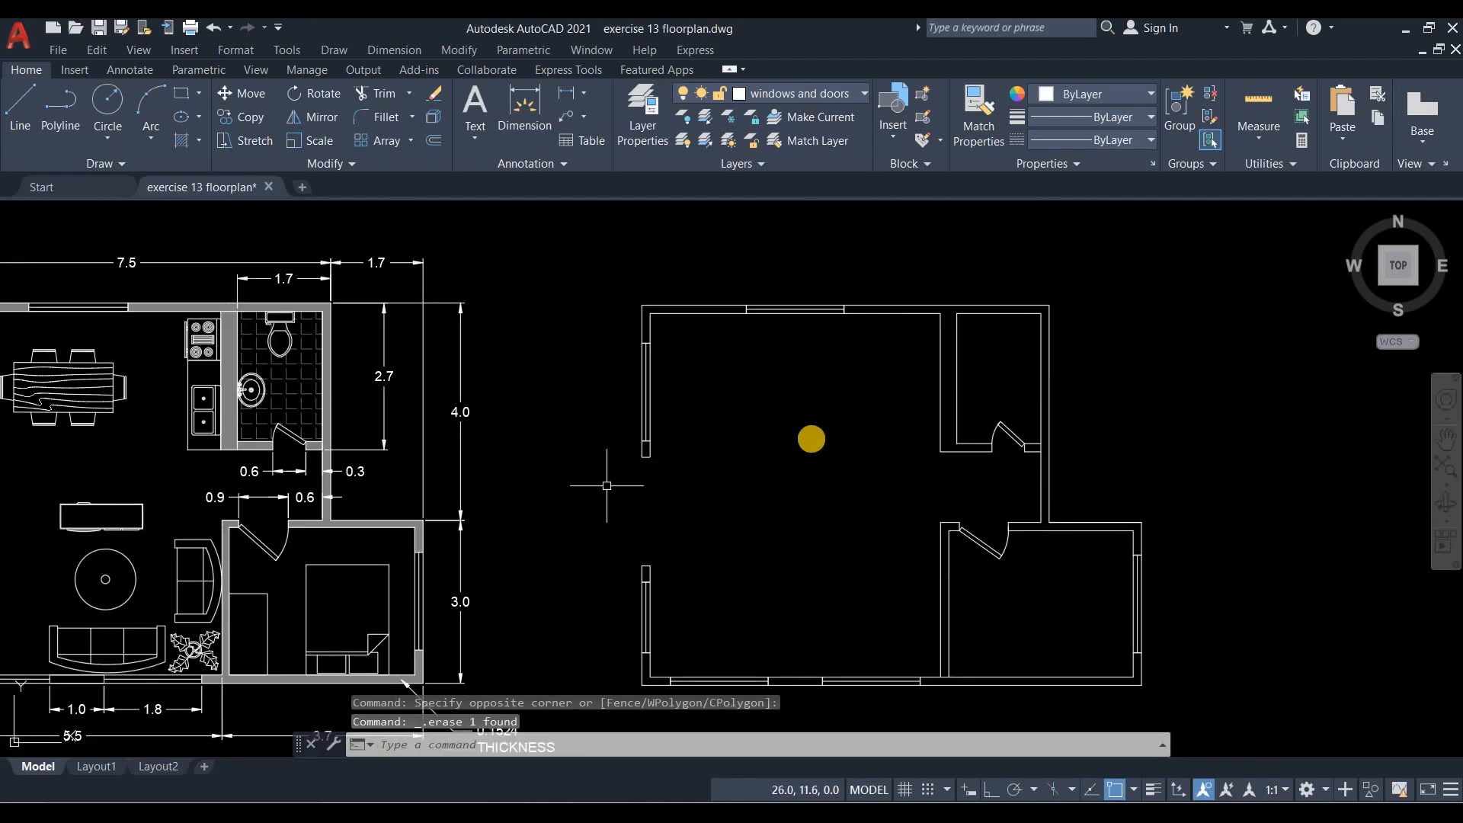
middle_drag(606, 485, 846, 415)
scroll(910, 441, up, 2)
scroll(892, 427, down, 5)
mouse_move(1032, 473)
middle_down()
mouse_move(904, 415)
mouse_move(823, 422)
middle_up()
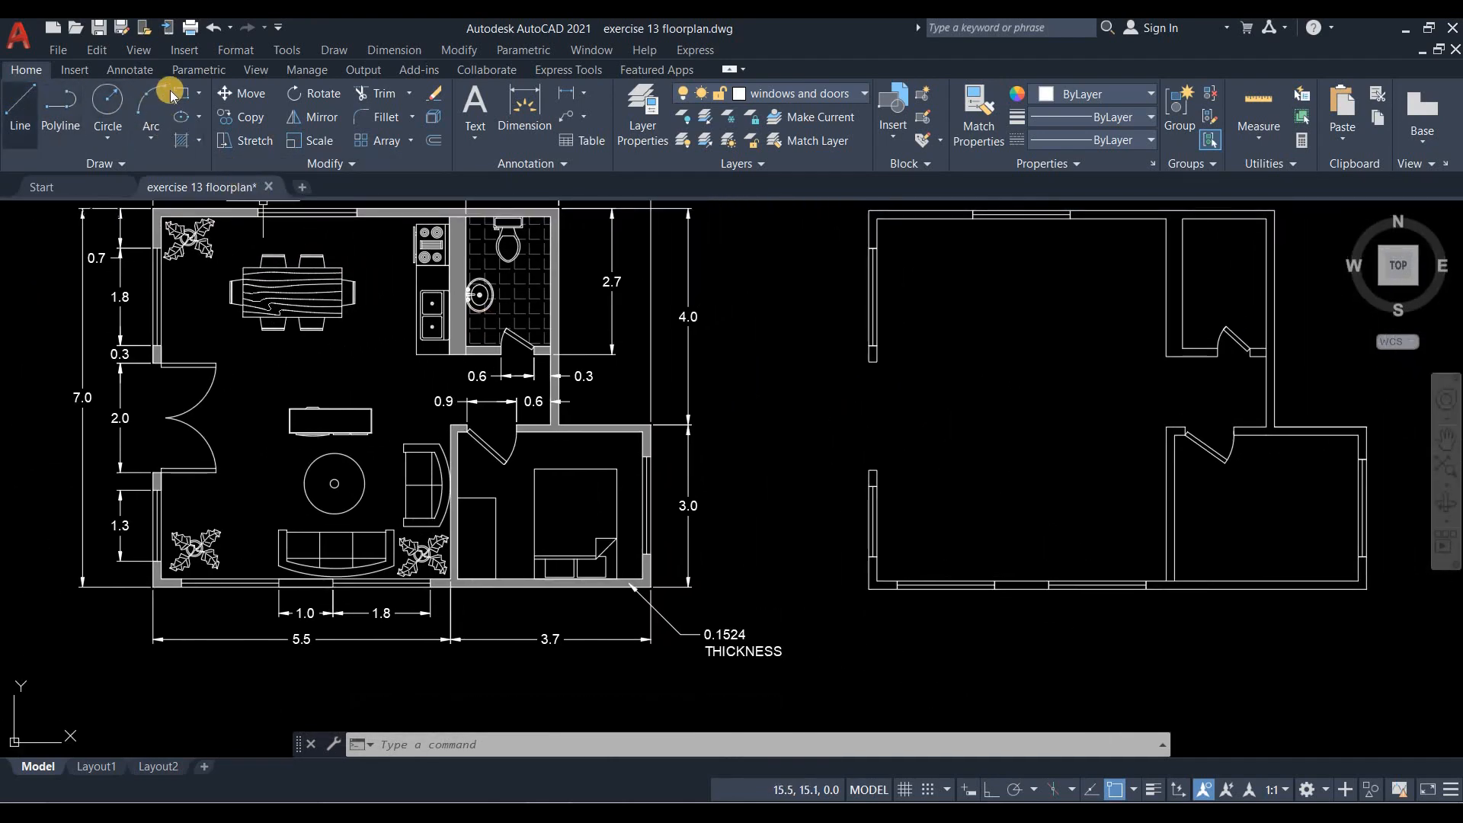
click(22, 103)
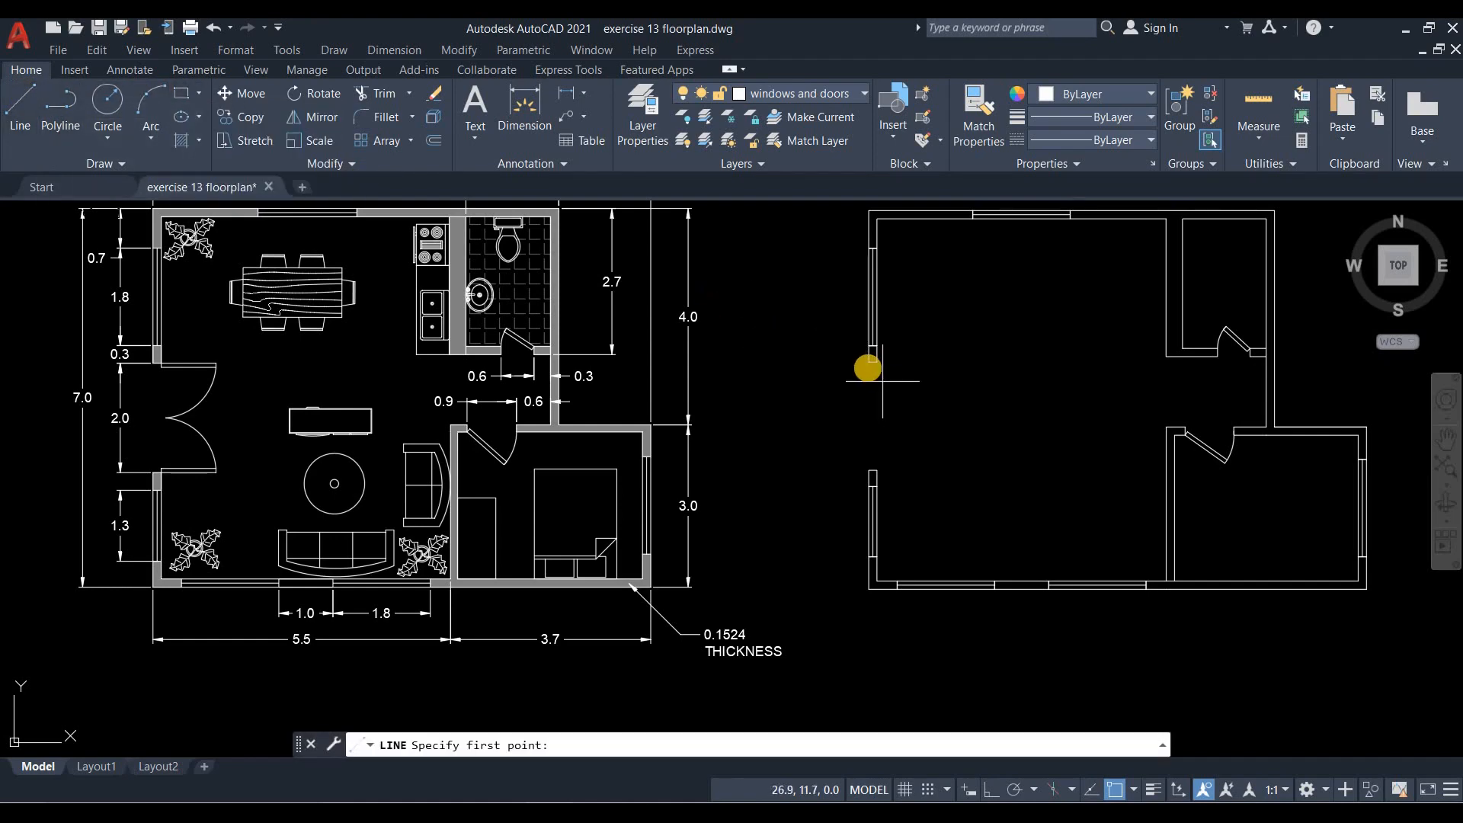
scroll(872, 364, up, 2)
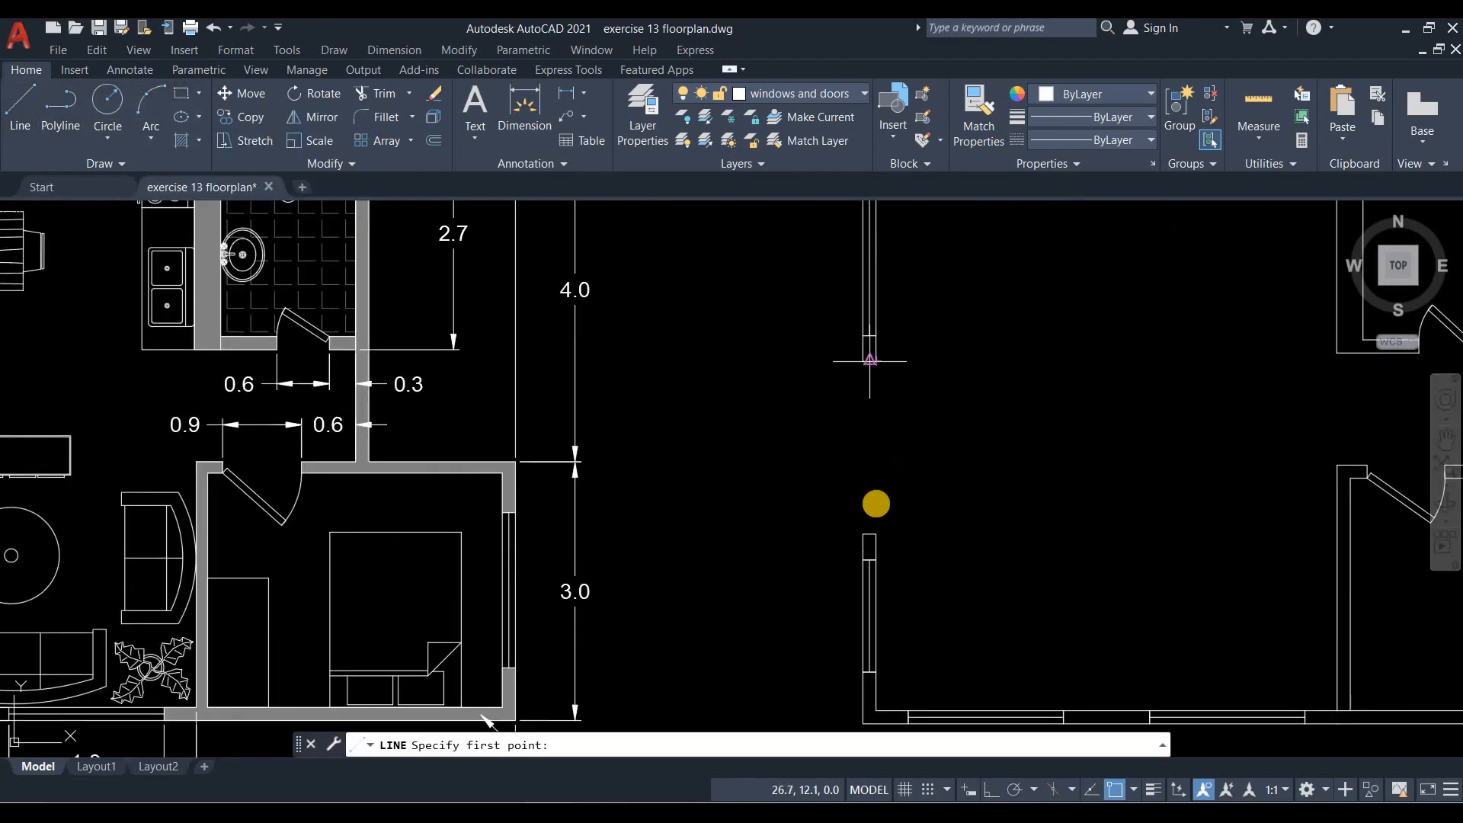
click(872, 363)
click(869, 534)
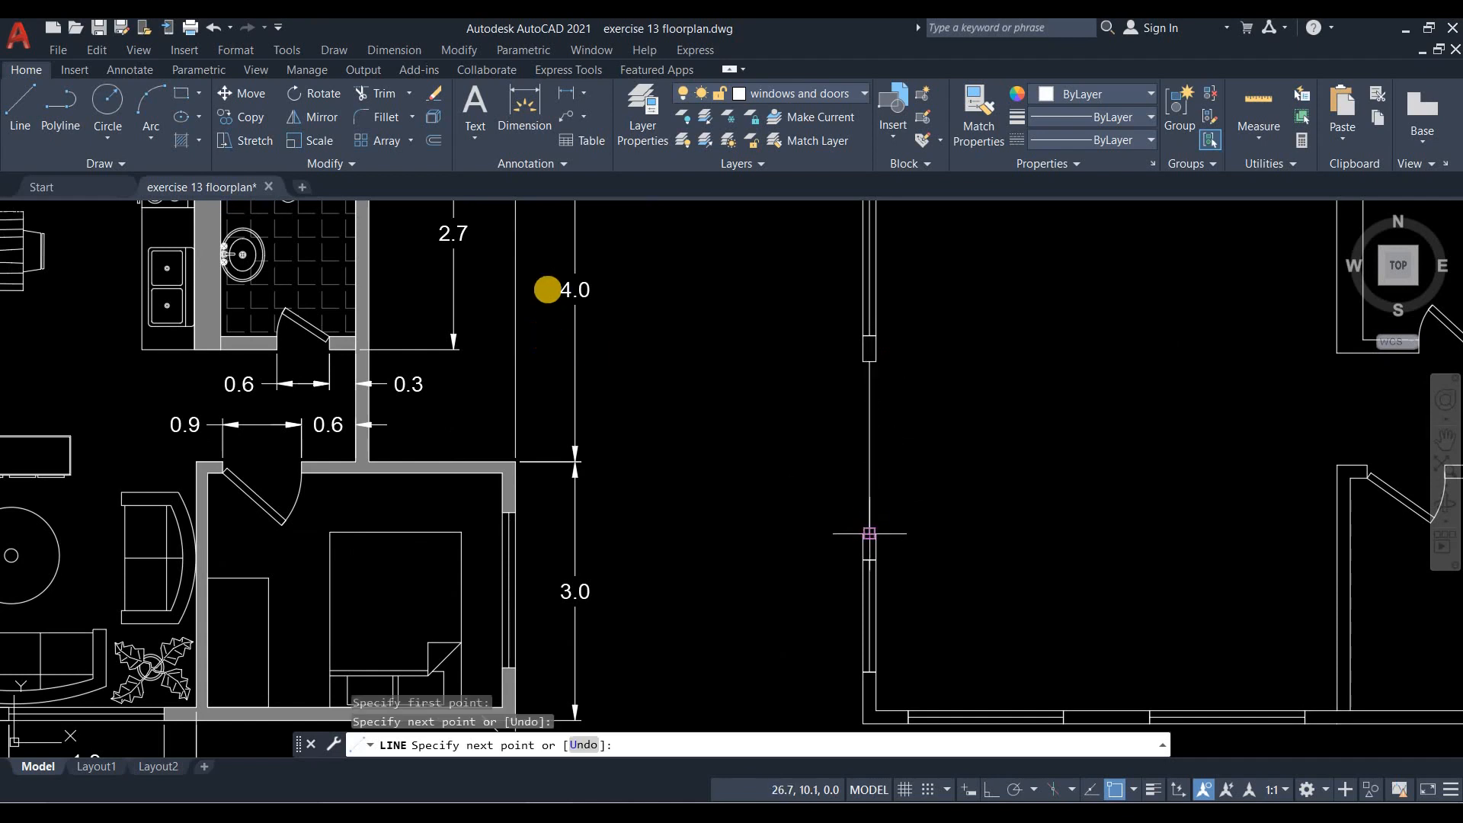
key(Return)
Draw the upper entrance door leaf as a rectangle from the upper jamb's inner corner to the guide line's midpoint.
click(172, 93)
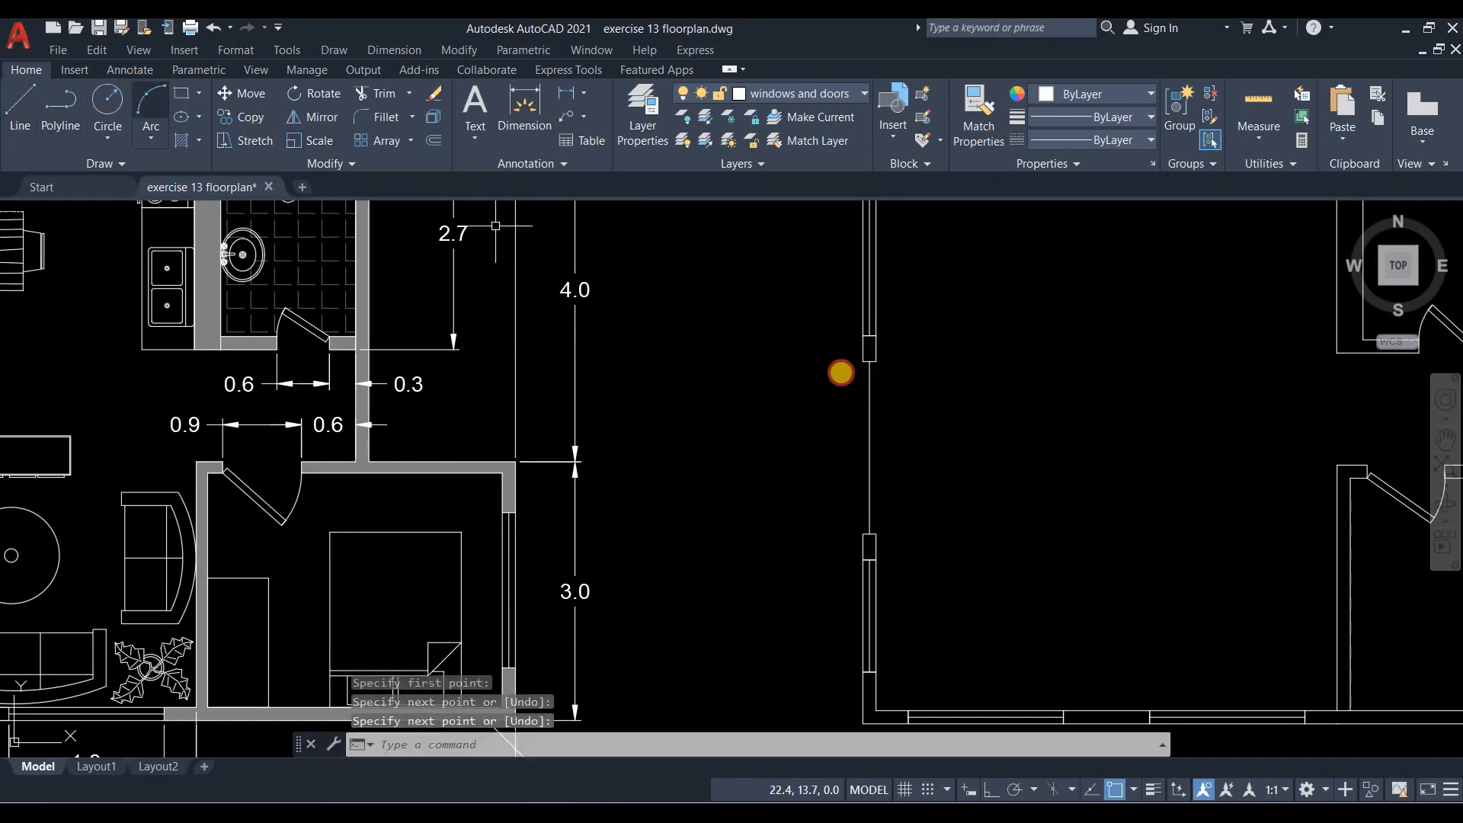
scroll(899, 375, up, 2)
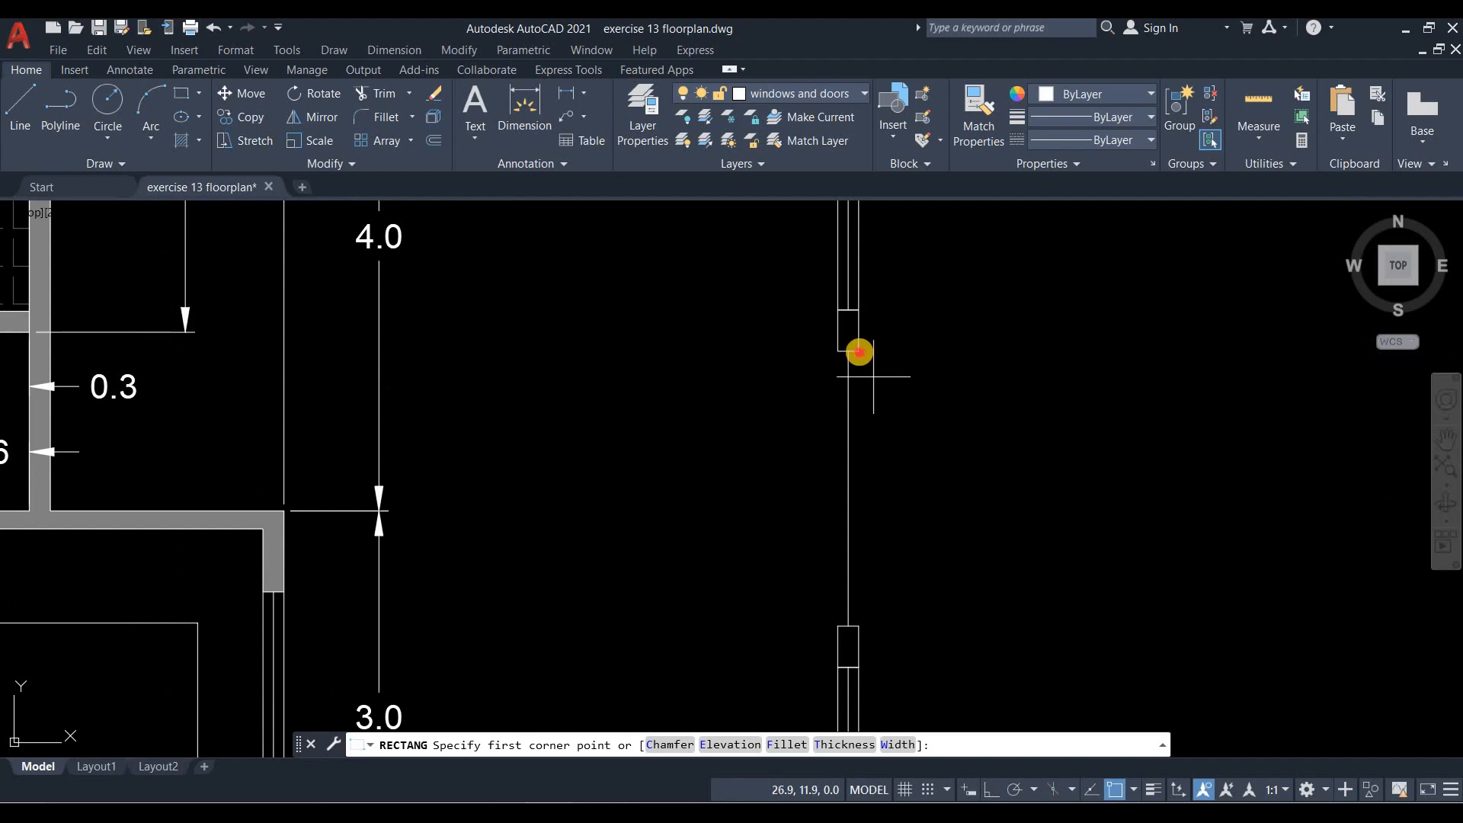
click(838, 470)
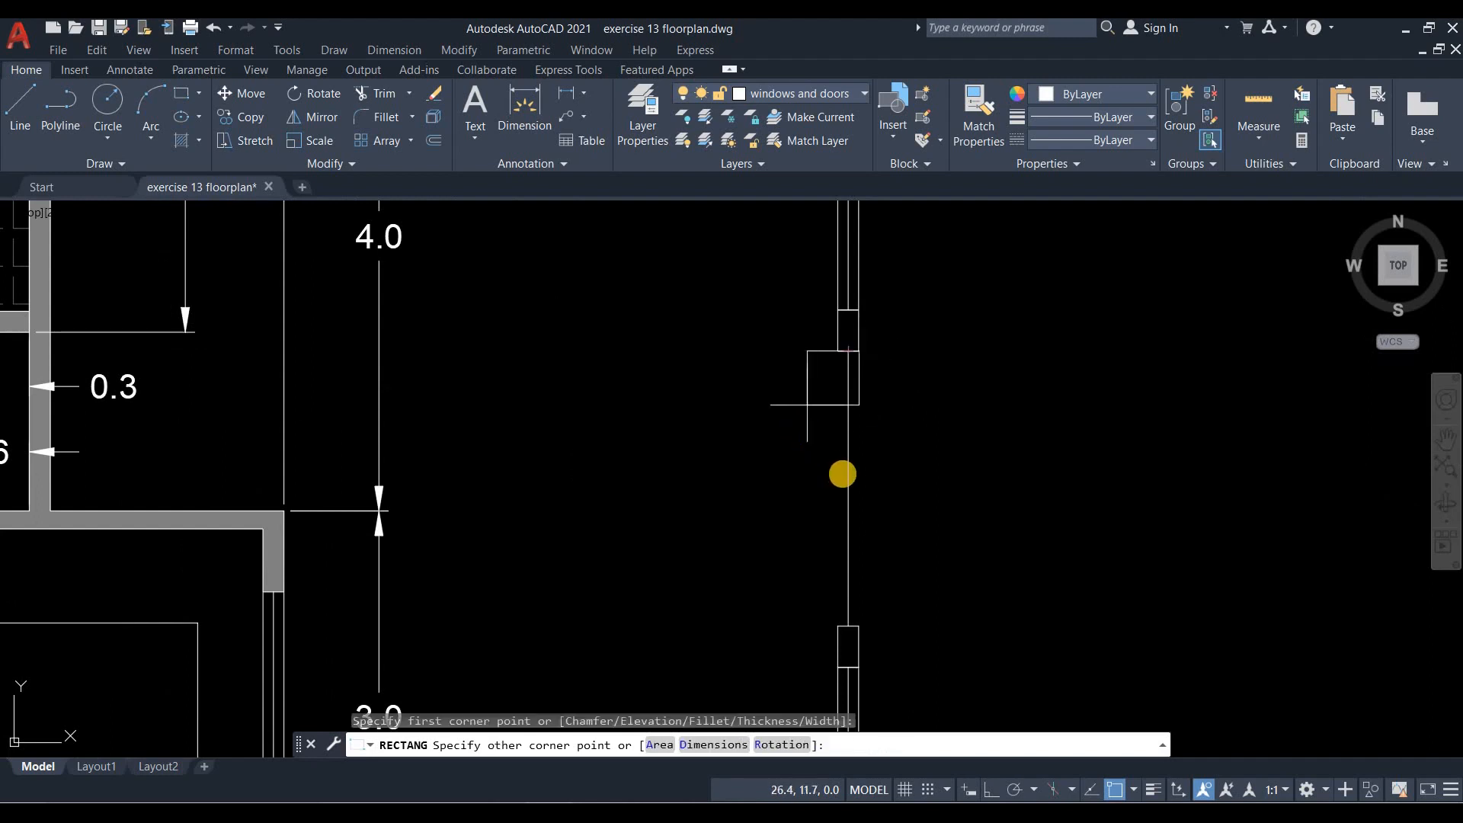
click(862, 481)
Copy the entrance door leaf directly below itself to fill the lower half of the opening.
click(862, 481)
click(243, 124)
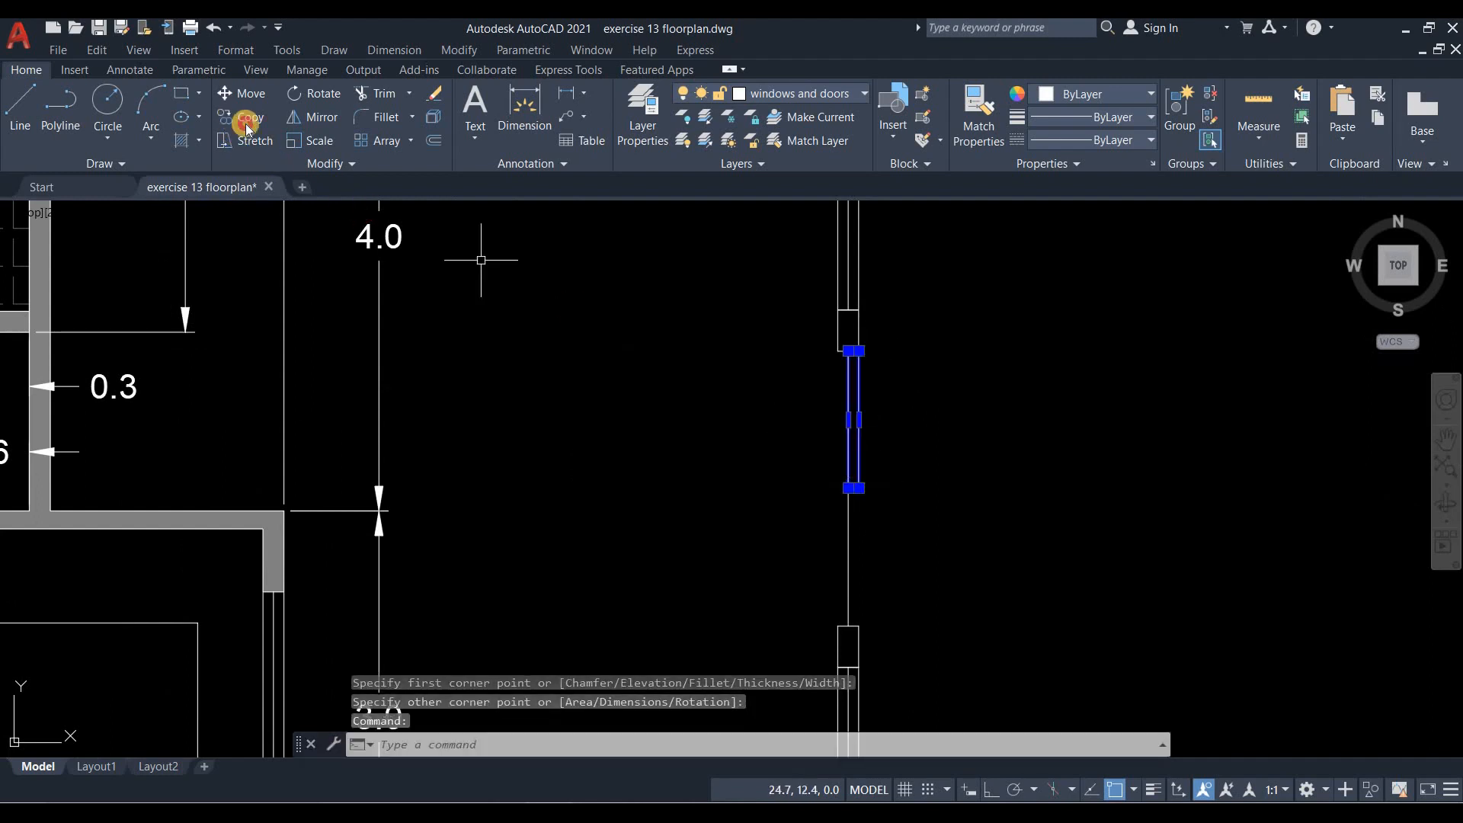
click(858, 488)
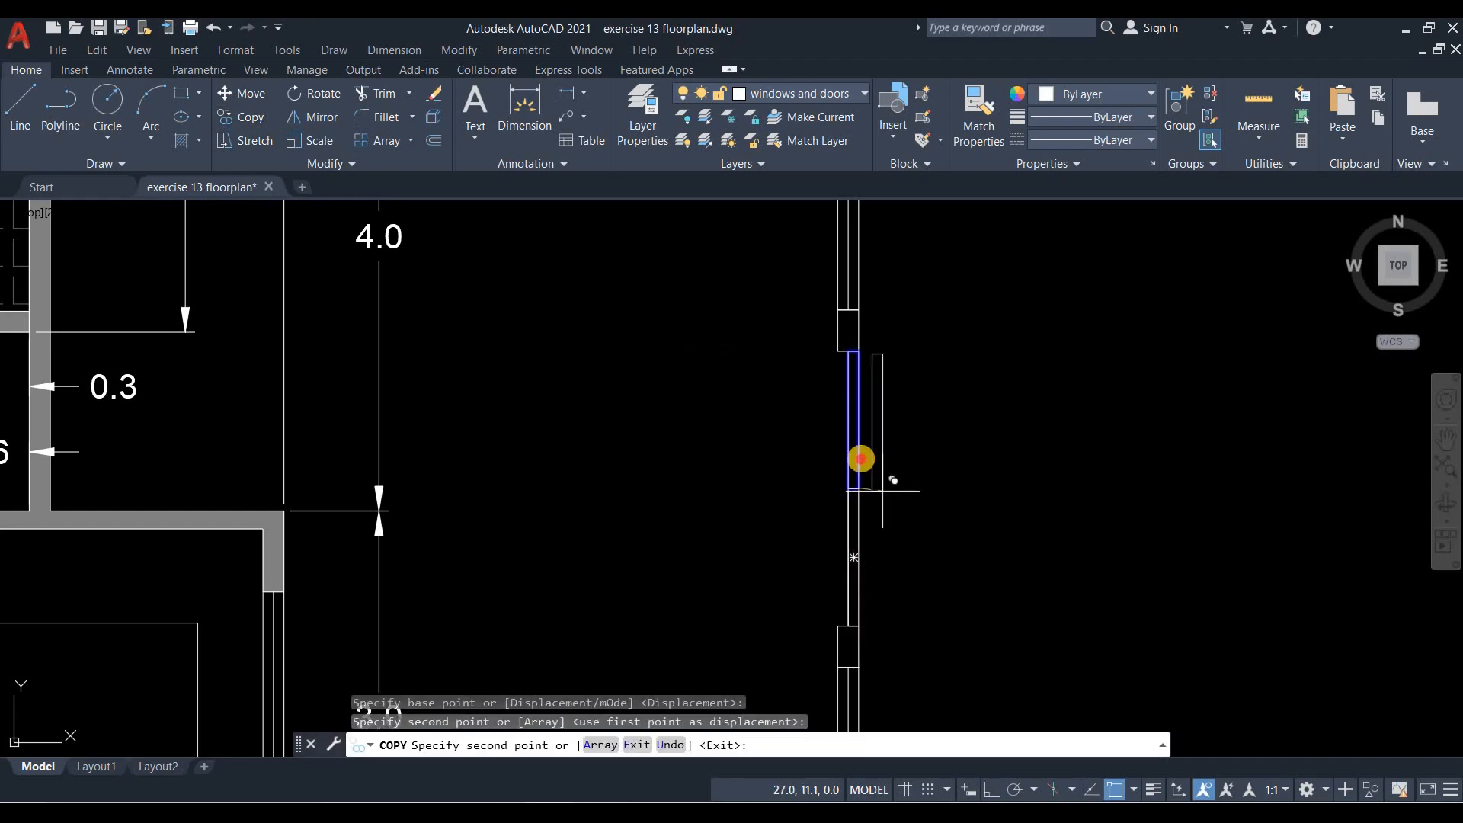
key(Escape)
Rotate the upper entrance door leaf freely about the upper jamb's inner corner so it swings open into the room.
click(859, 457)
click(320, 99)
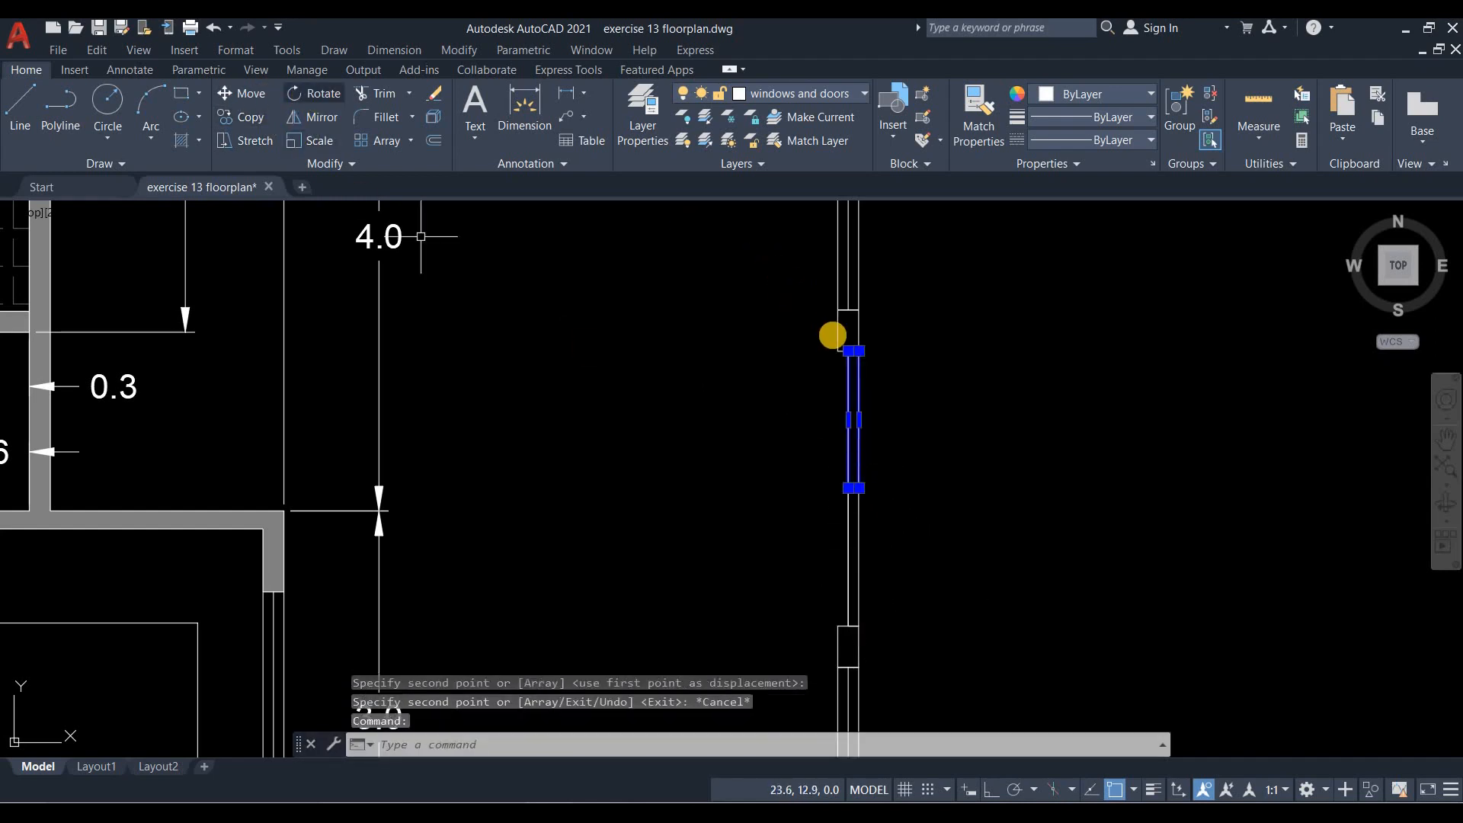
click(859, 350)
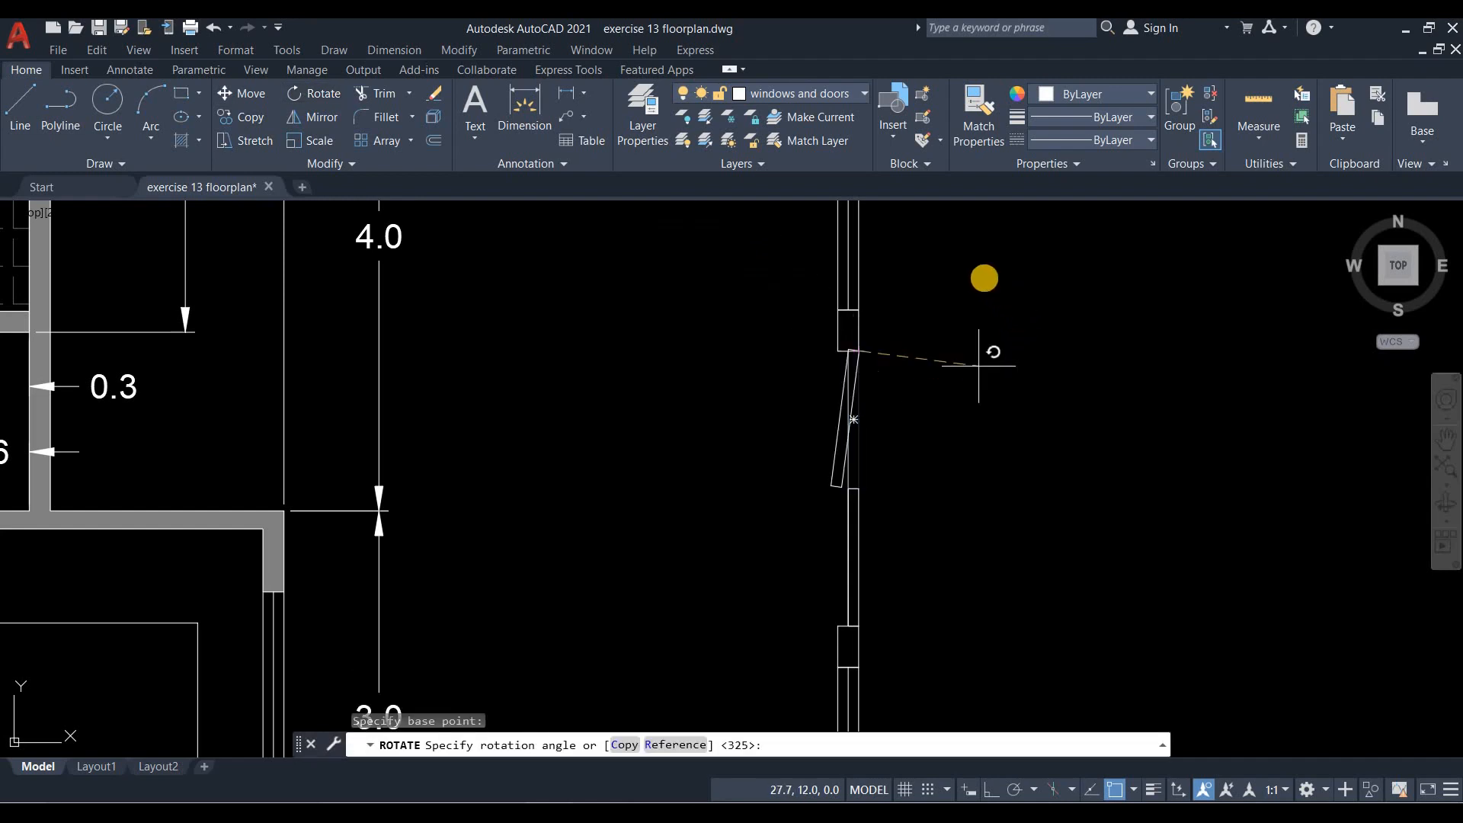
click(947, 223)
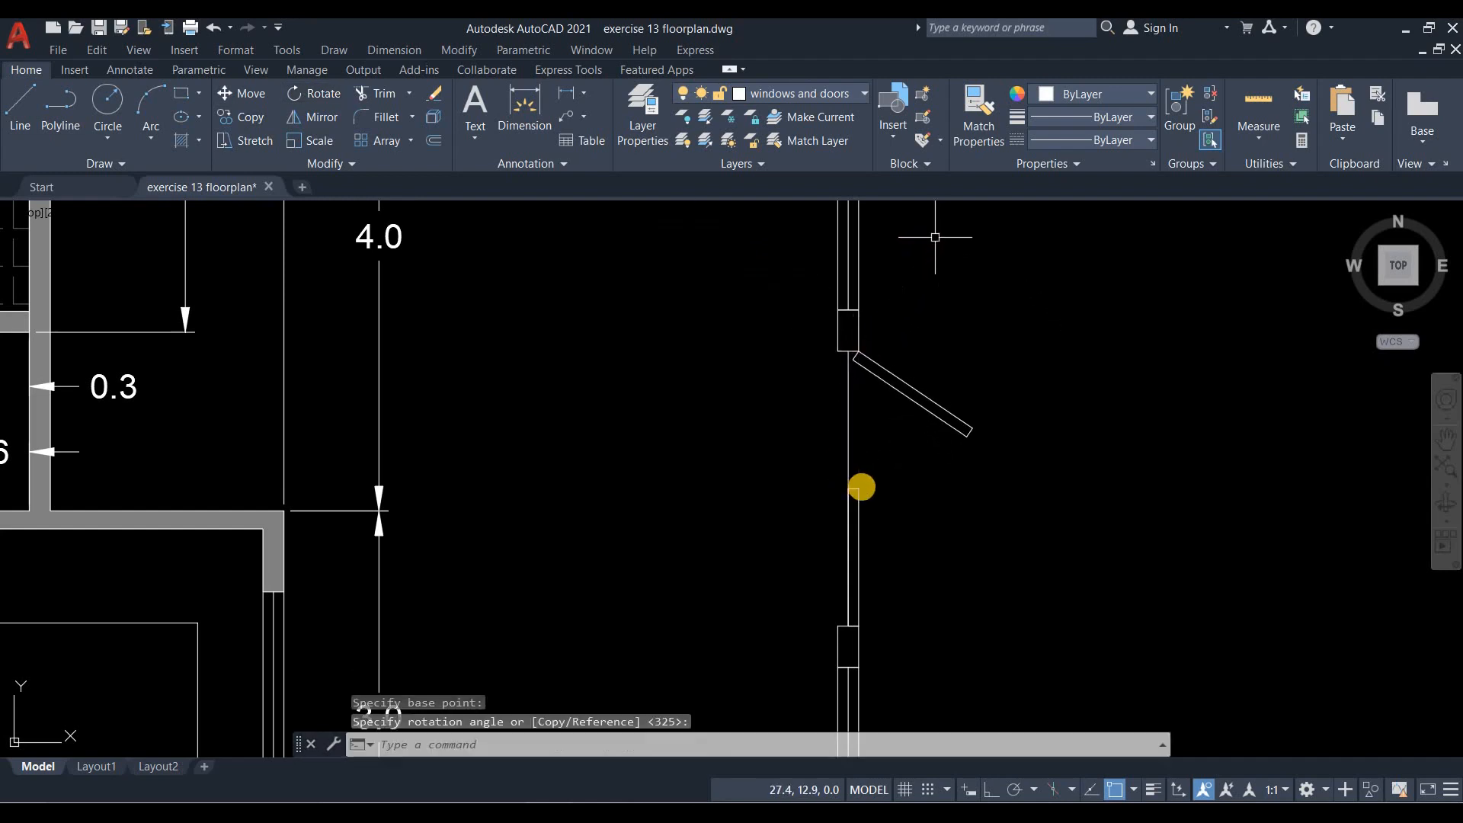
Draw a circle centred on the upper entrance leaf's hinge corner, with its radius reaching the leaf's free end.
middle_drag(862, 486, 798, 447)
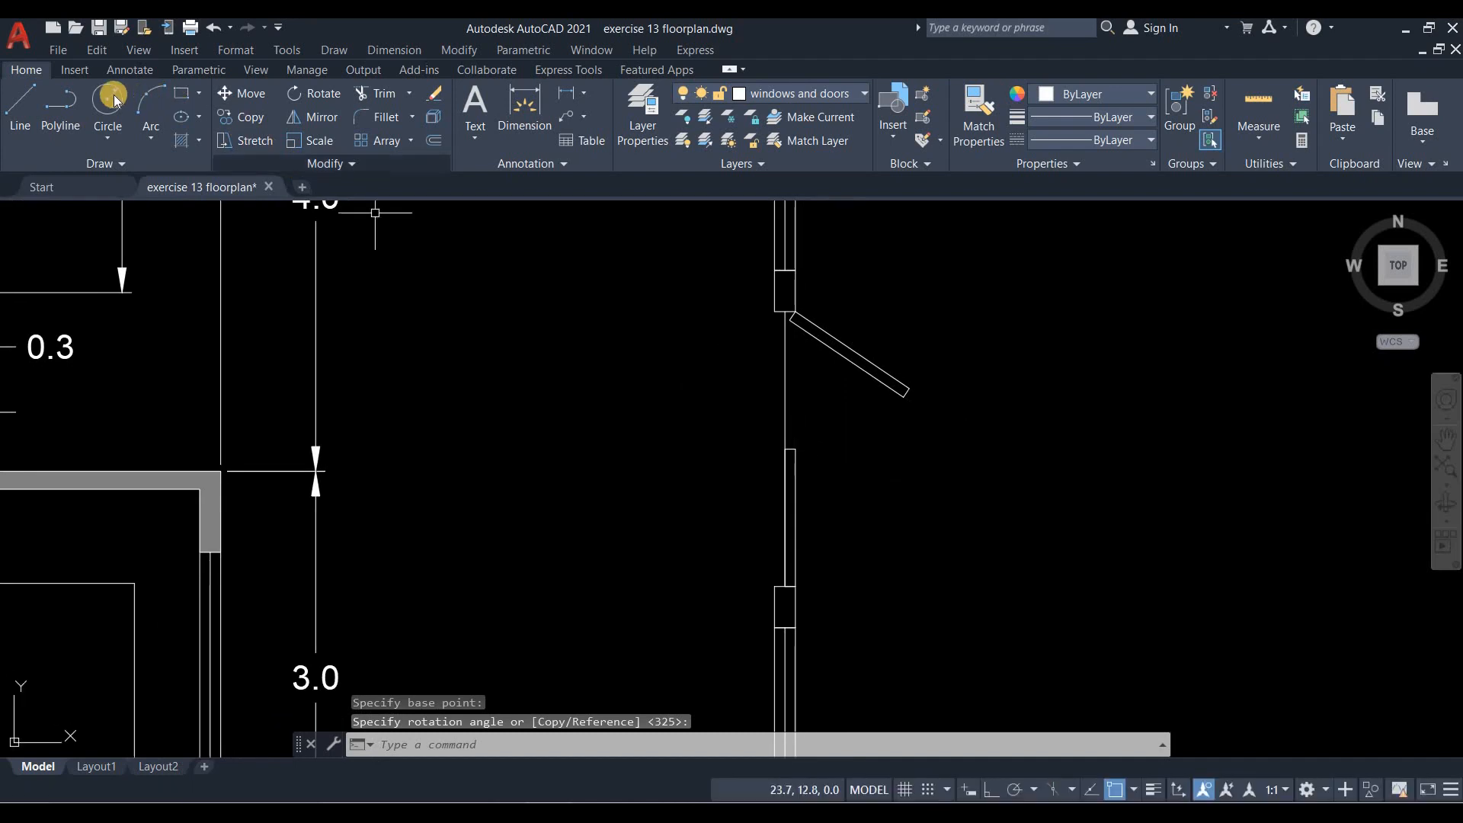
click(108, 104)
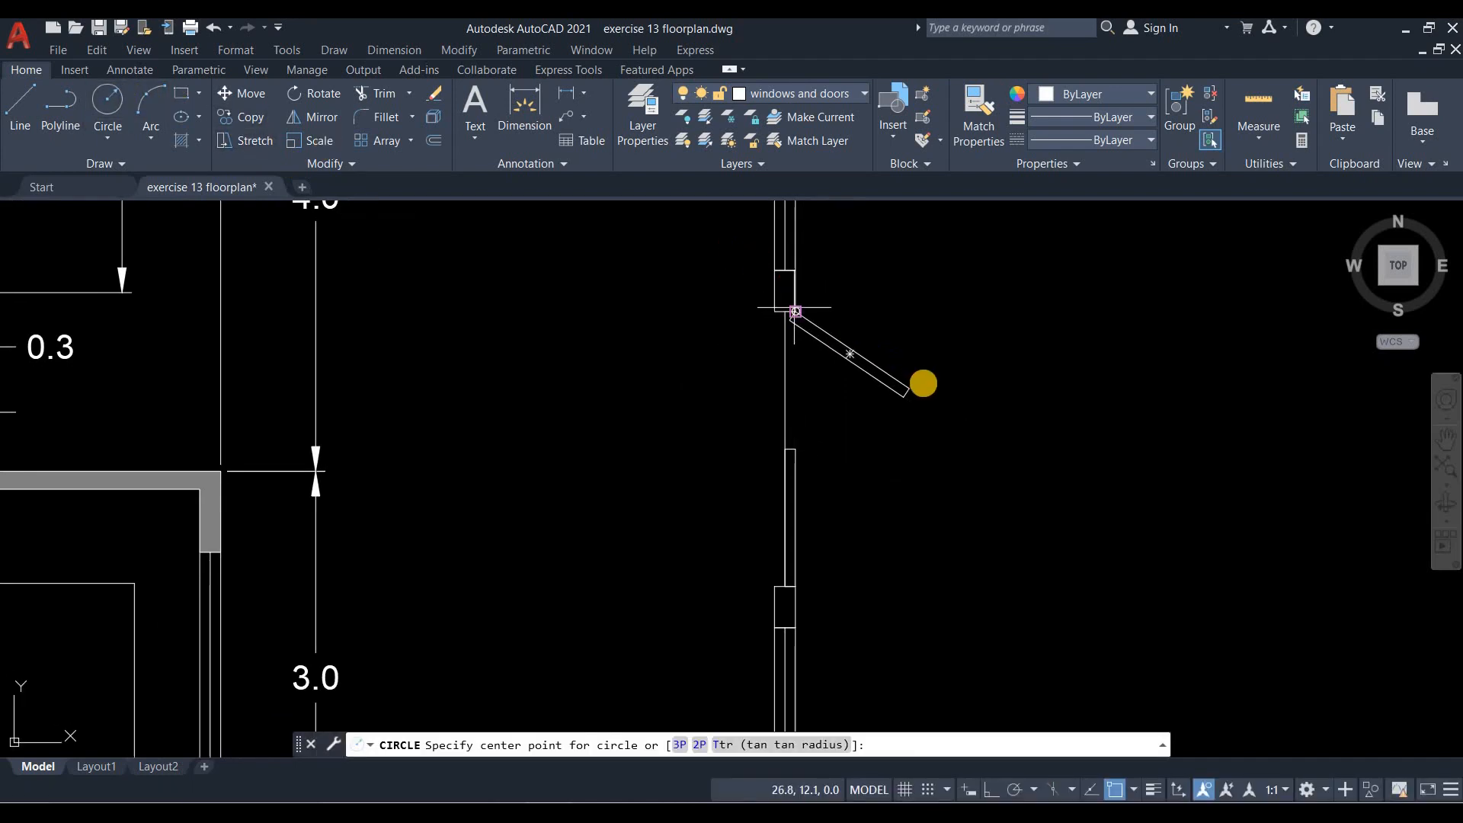
click(795, 311)
click(909, 388)
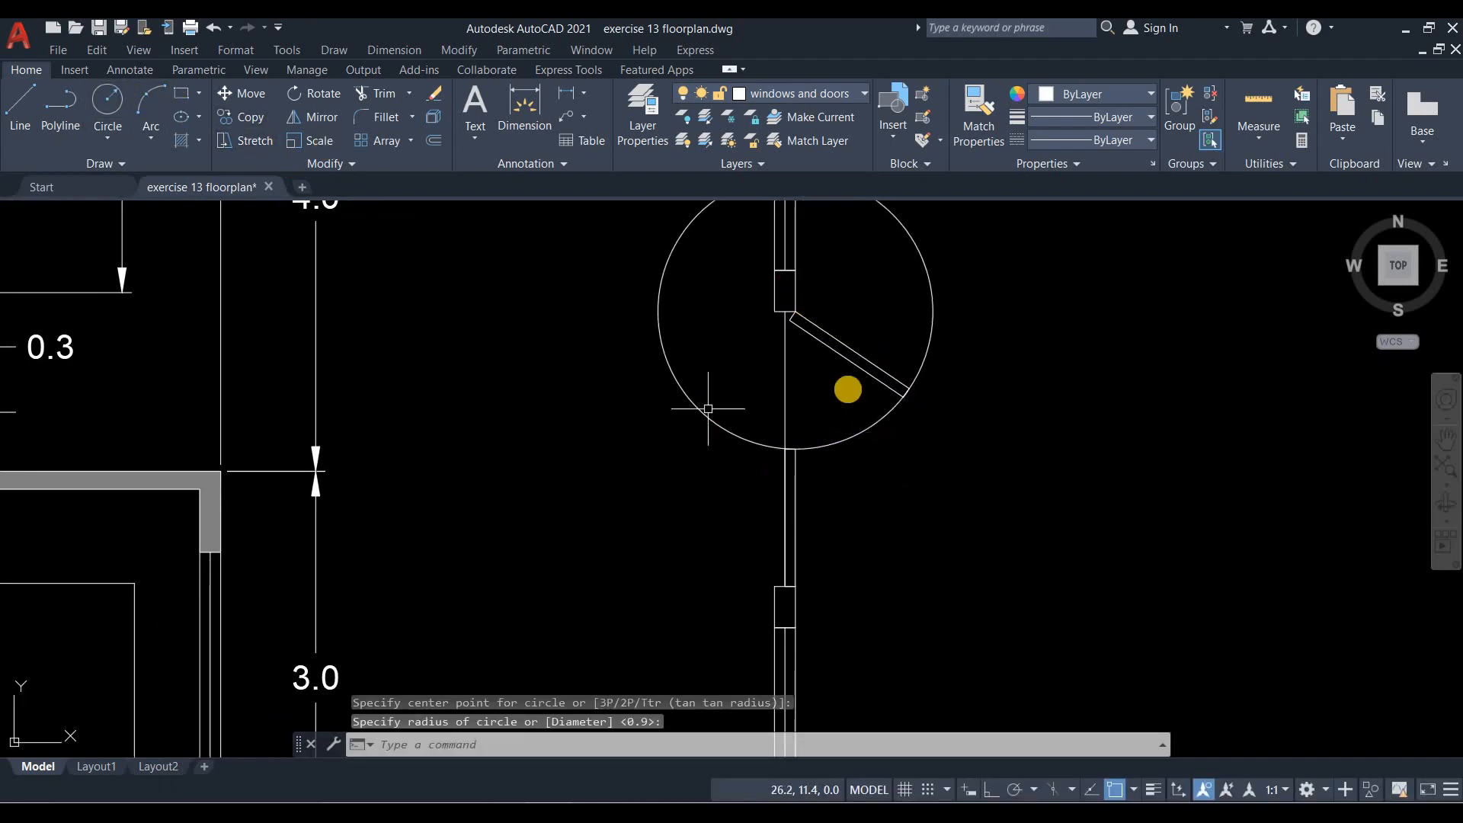
Erase the closed lower leaf and mirror the open leaf with its circle about a horizontal line through the guide line's midpoint, keeping the originals.
click(795, 503)
key(Delete)
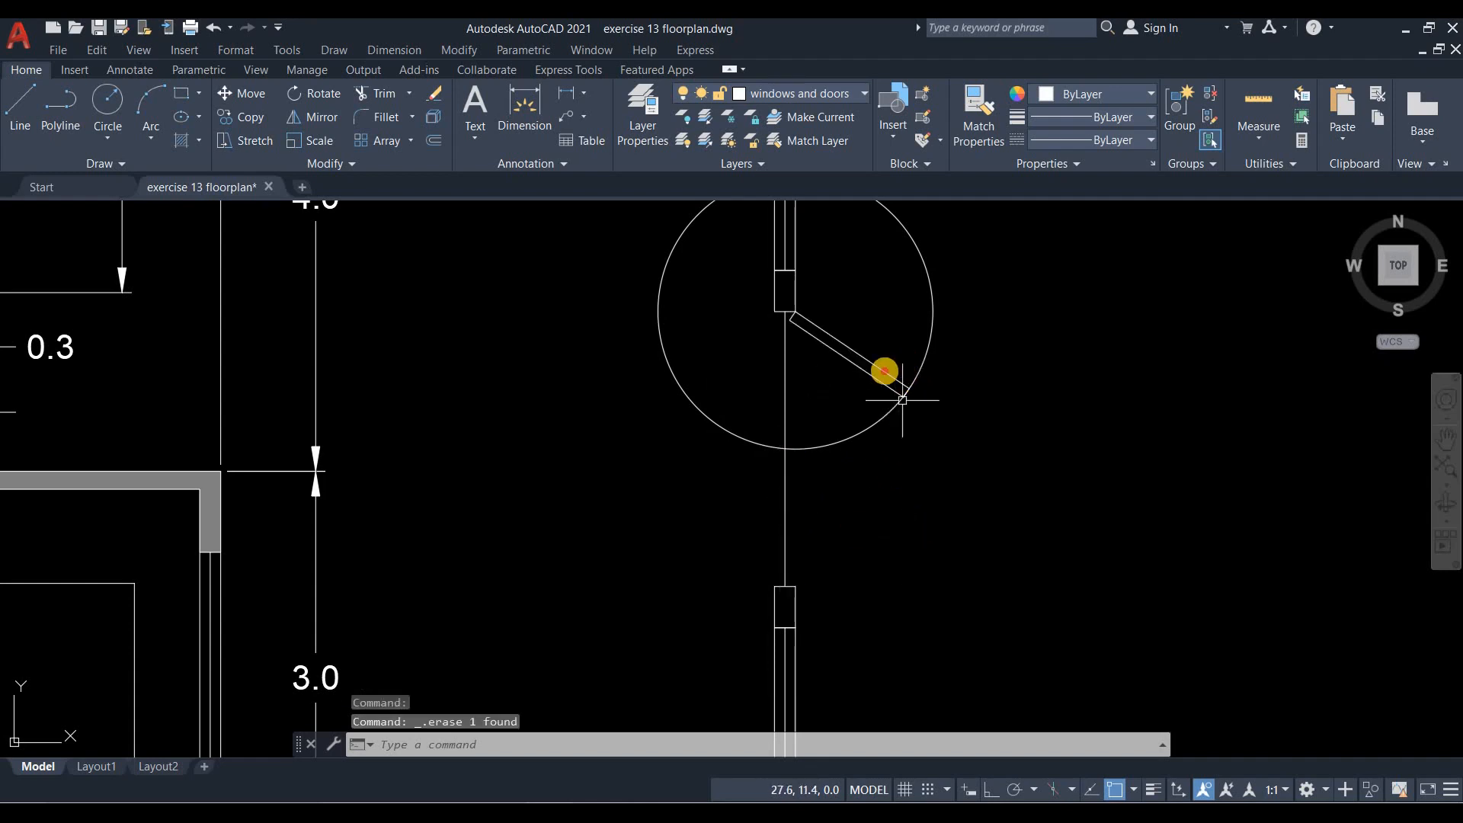
click(871, 421)
click(871, 421)
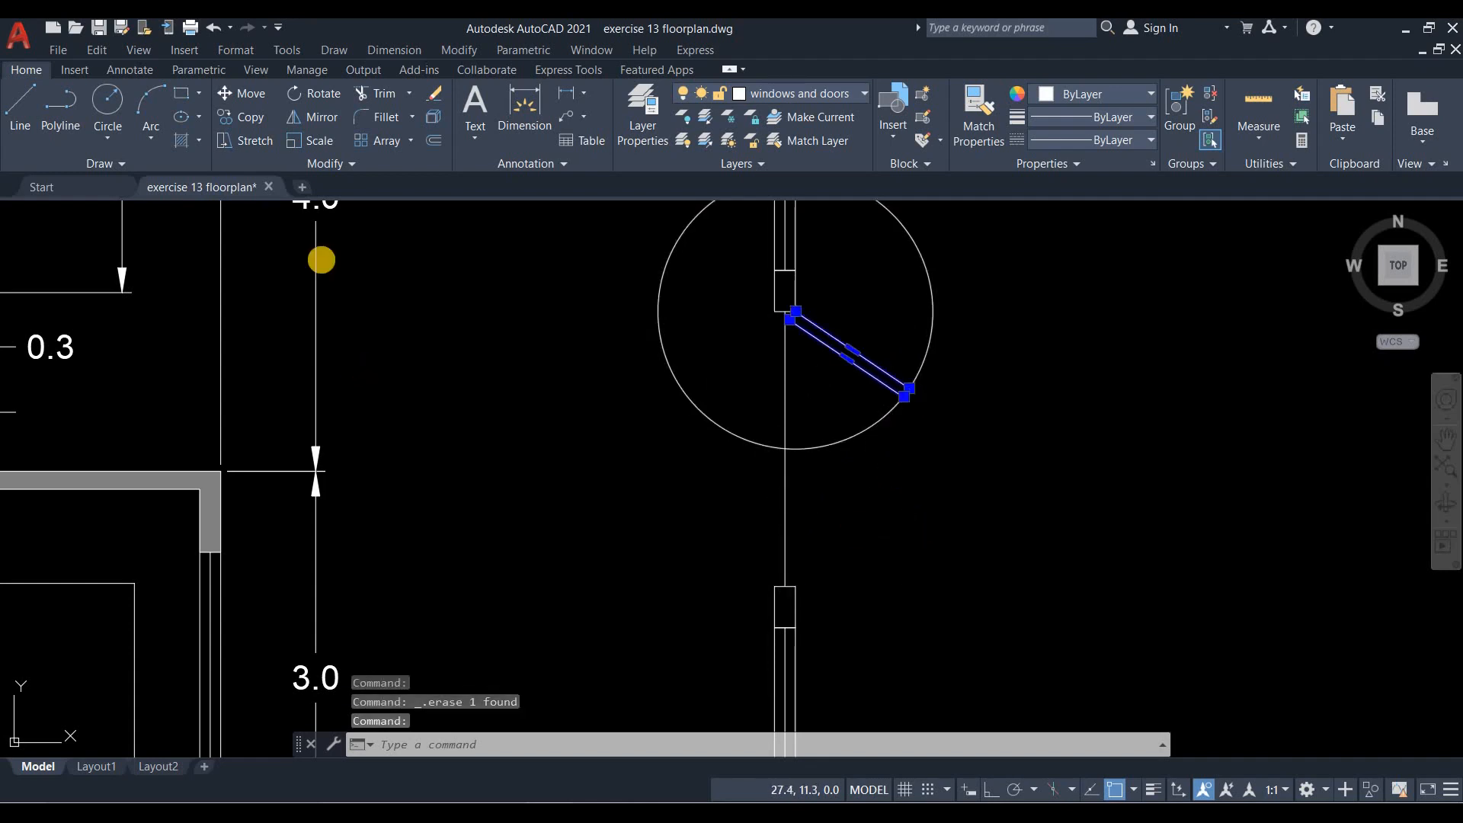
click(312, 116)
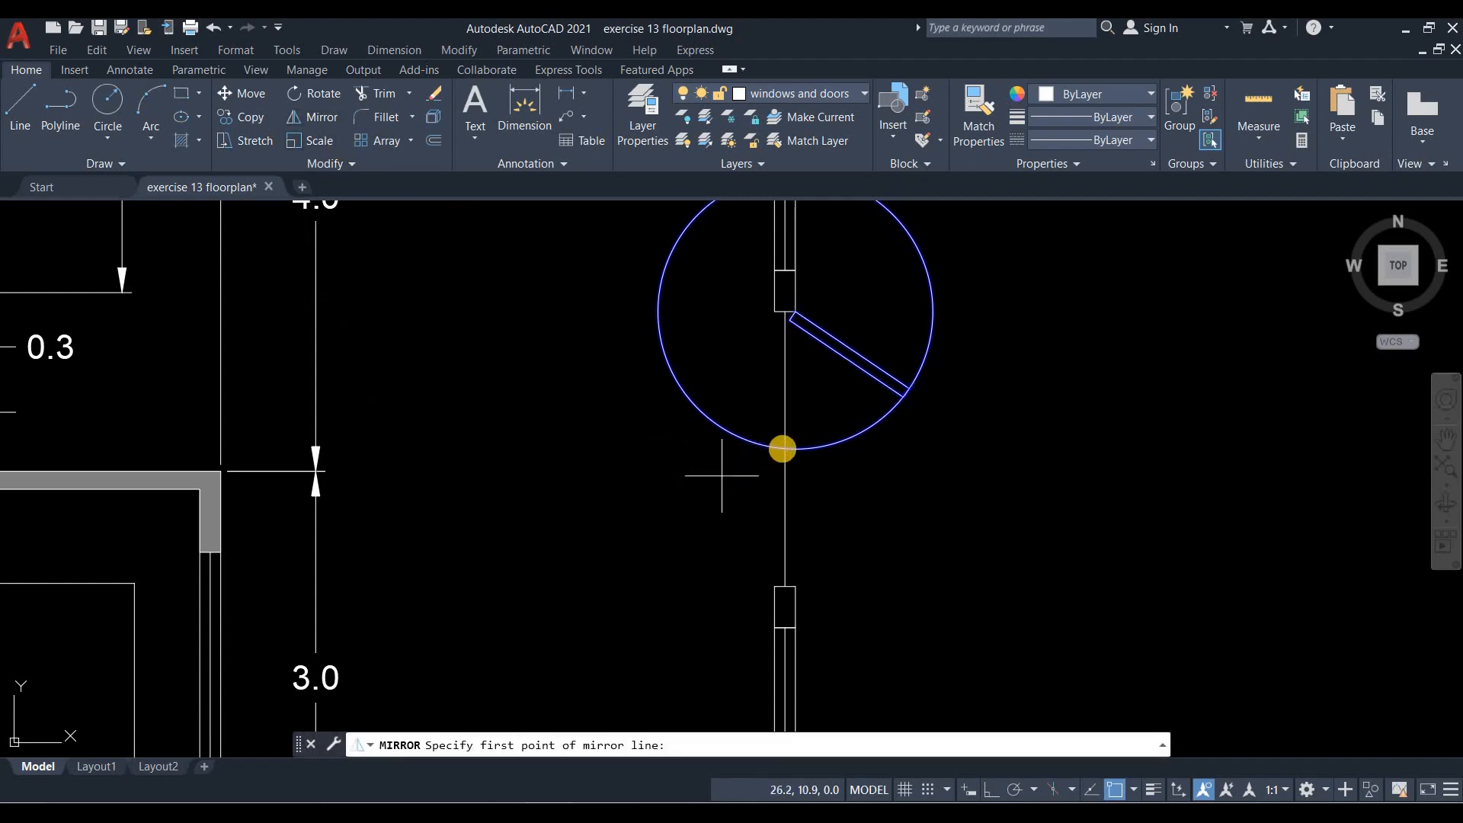
click(784, 450)
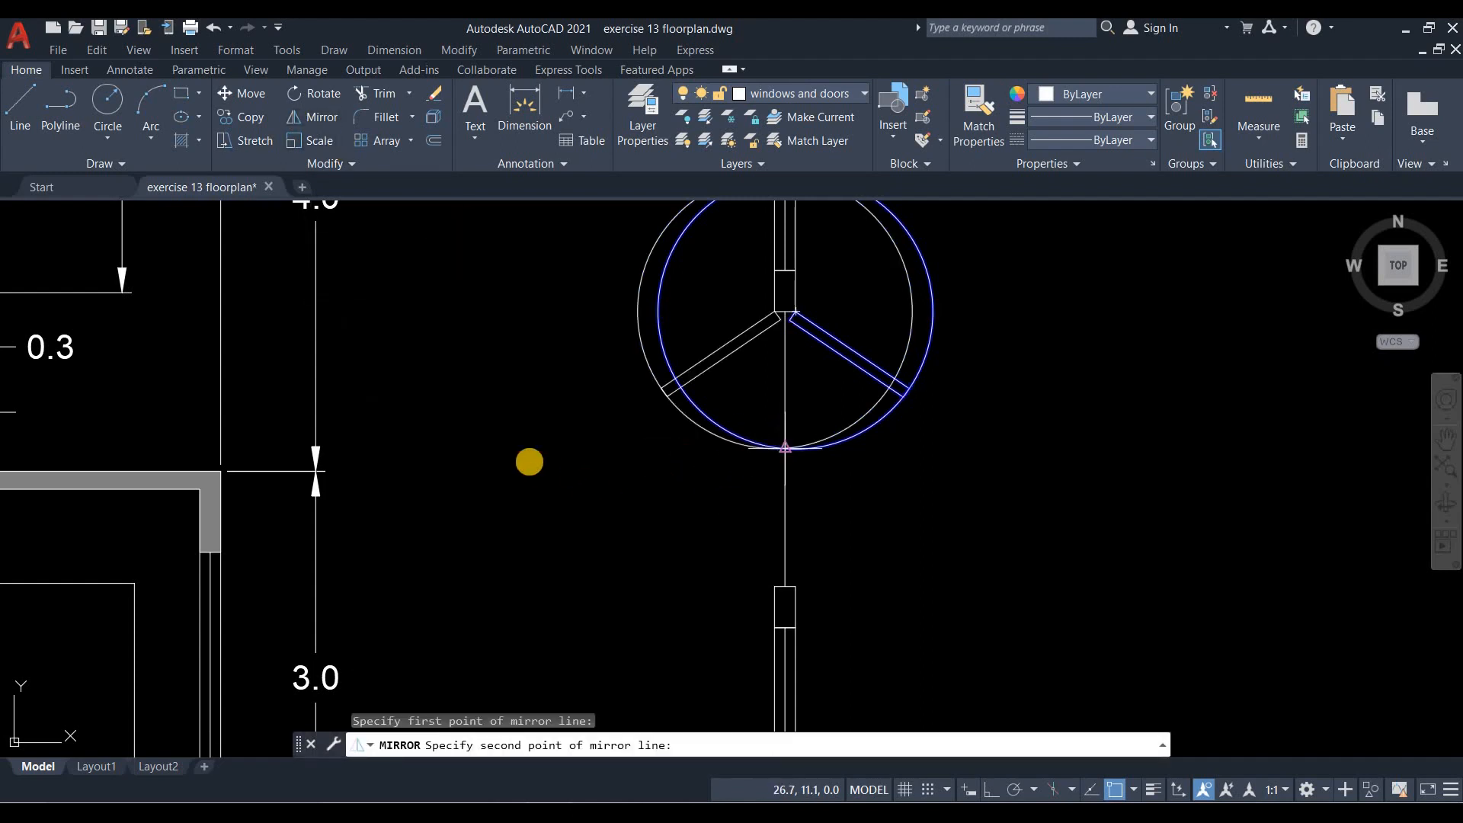
key(F8)
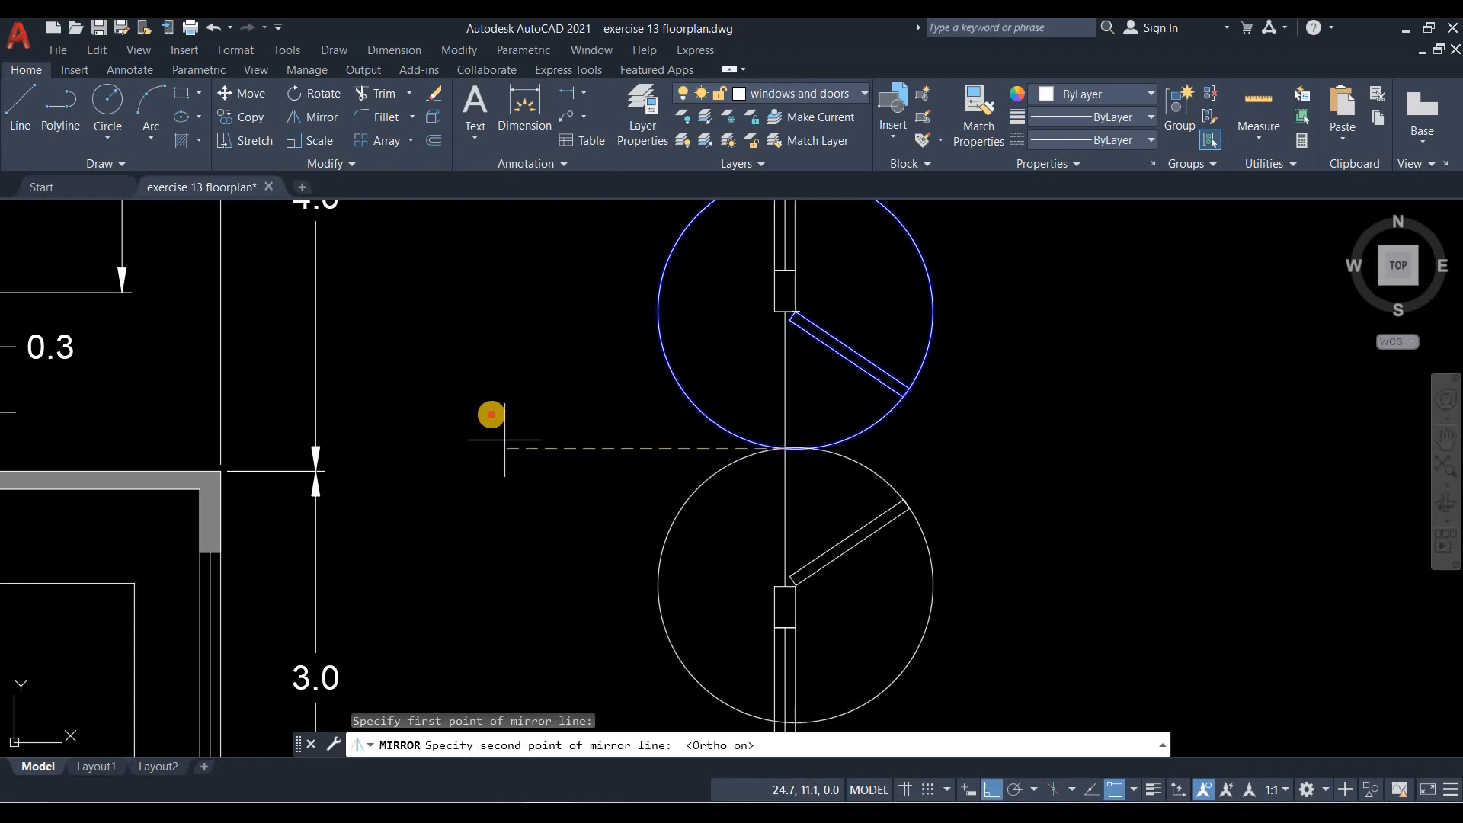
click(438, 342)
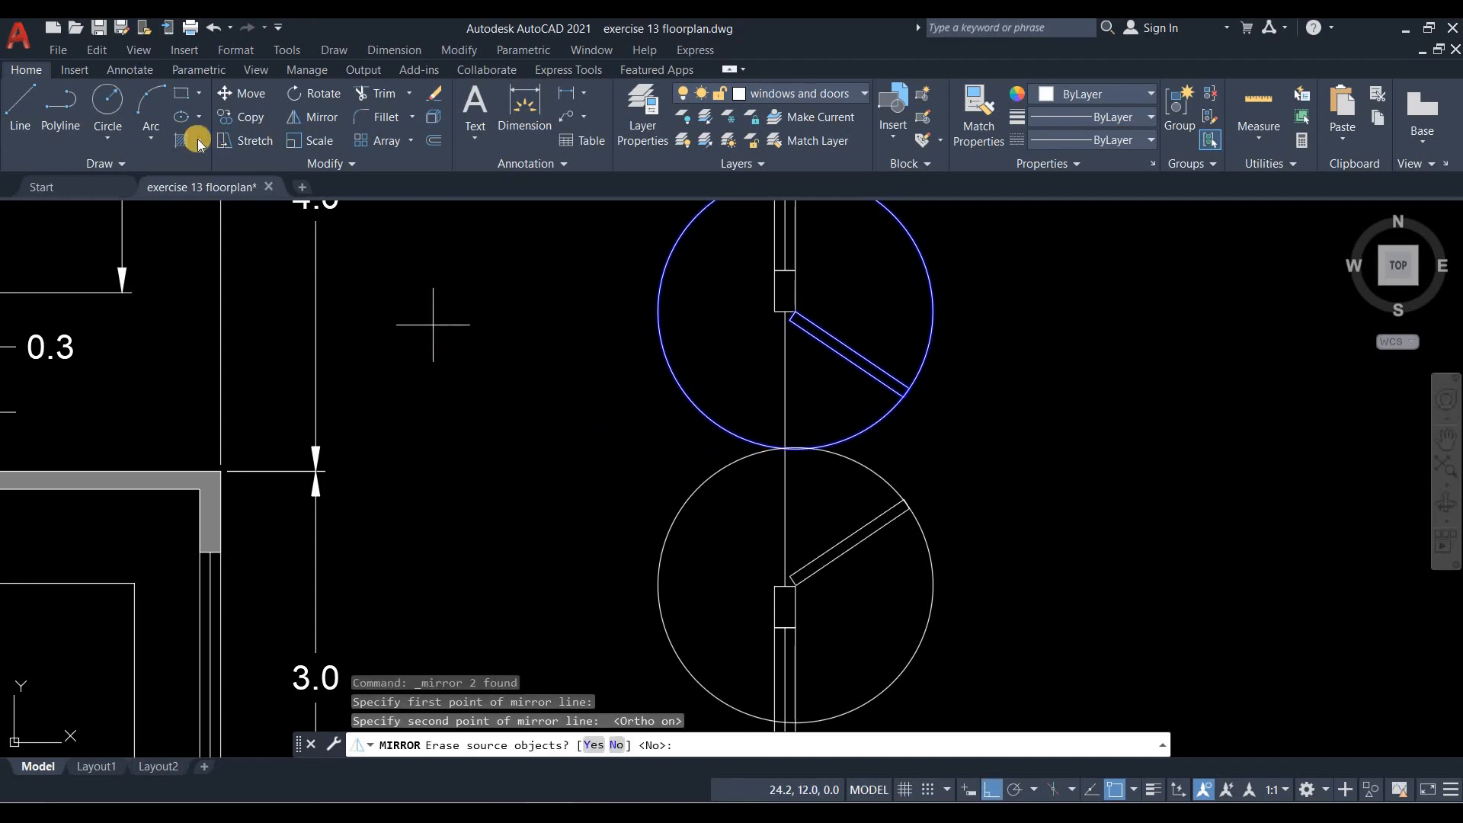
key(Return)
Trim both entrance circles to the swing arcs between each open leaf and the middle of the opening.
click(366, 93)
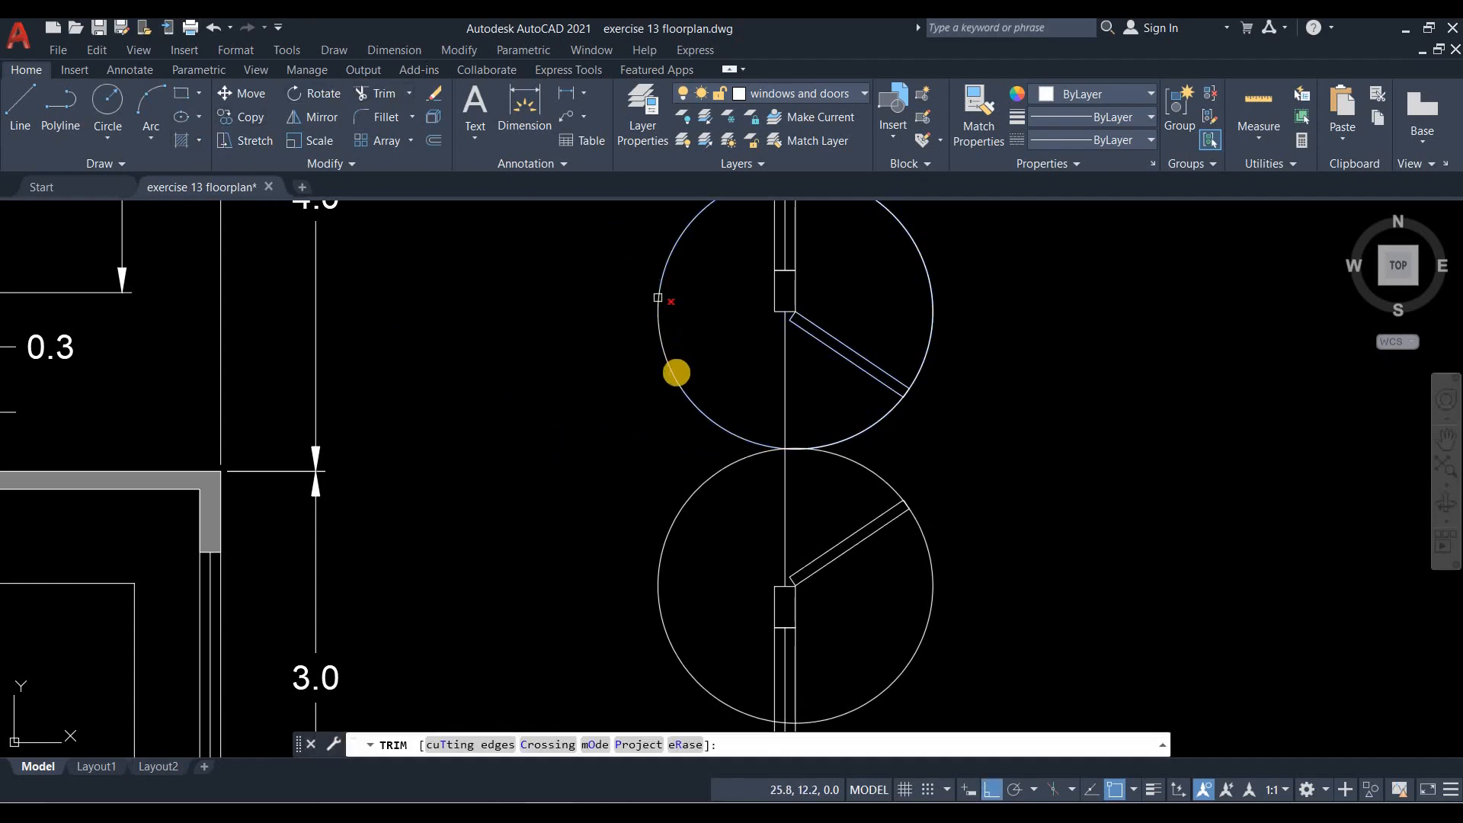
click(657, 297)
click(916, 363)
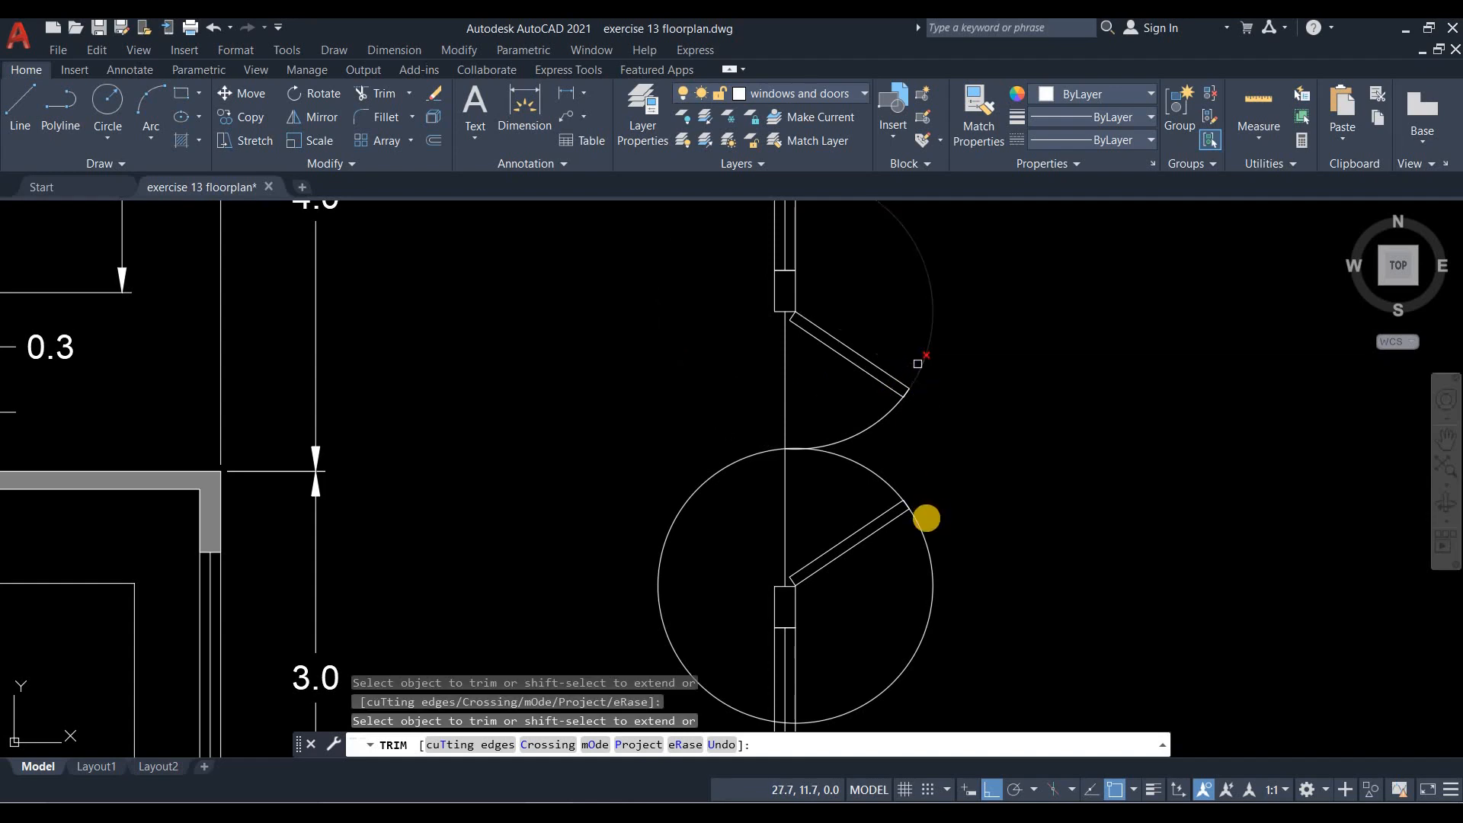
click(917, 531)
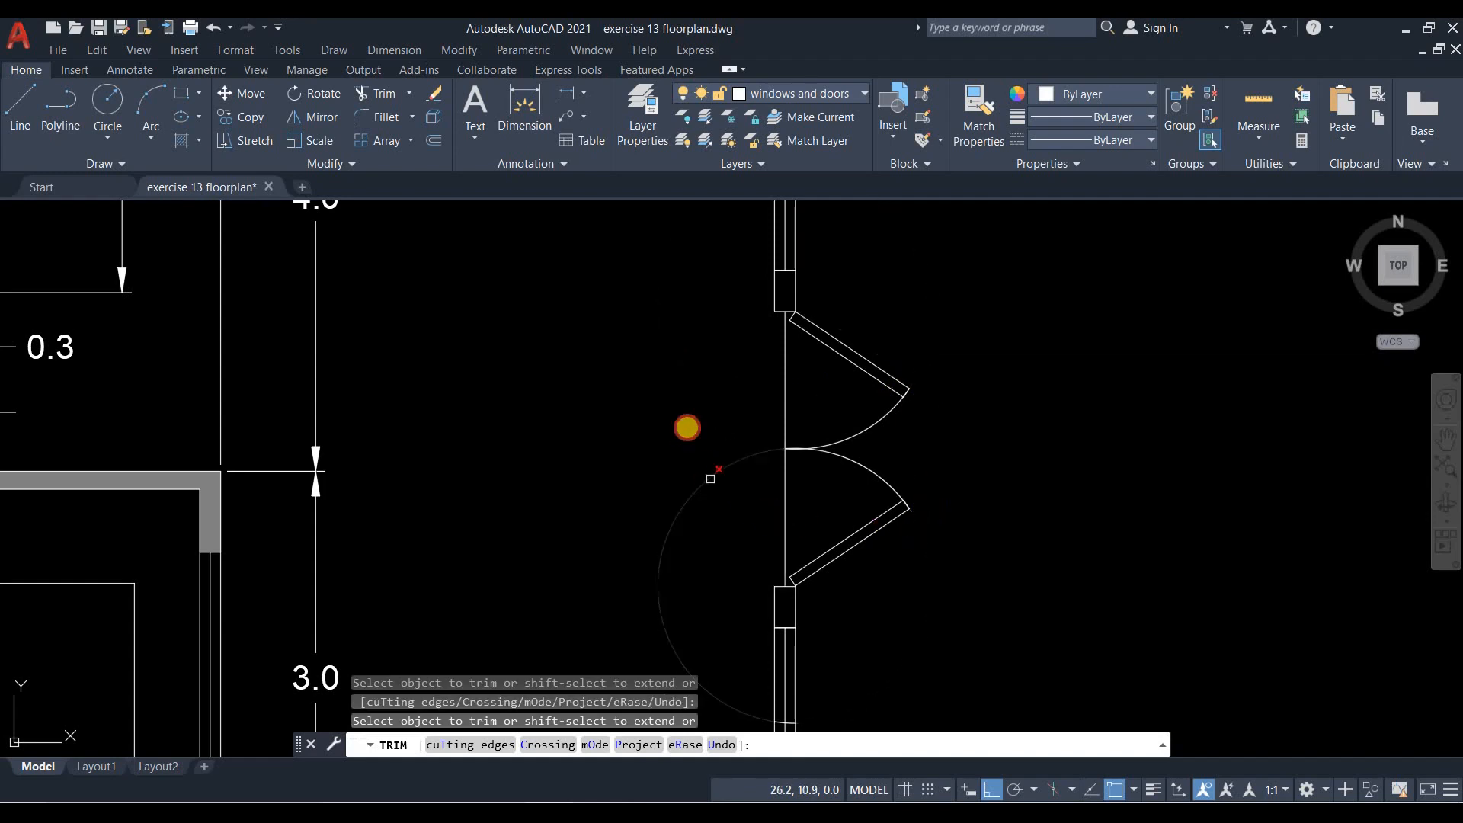
key(Escape)
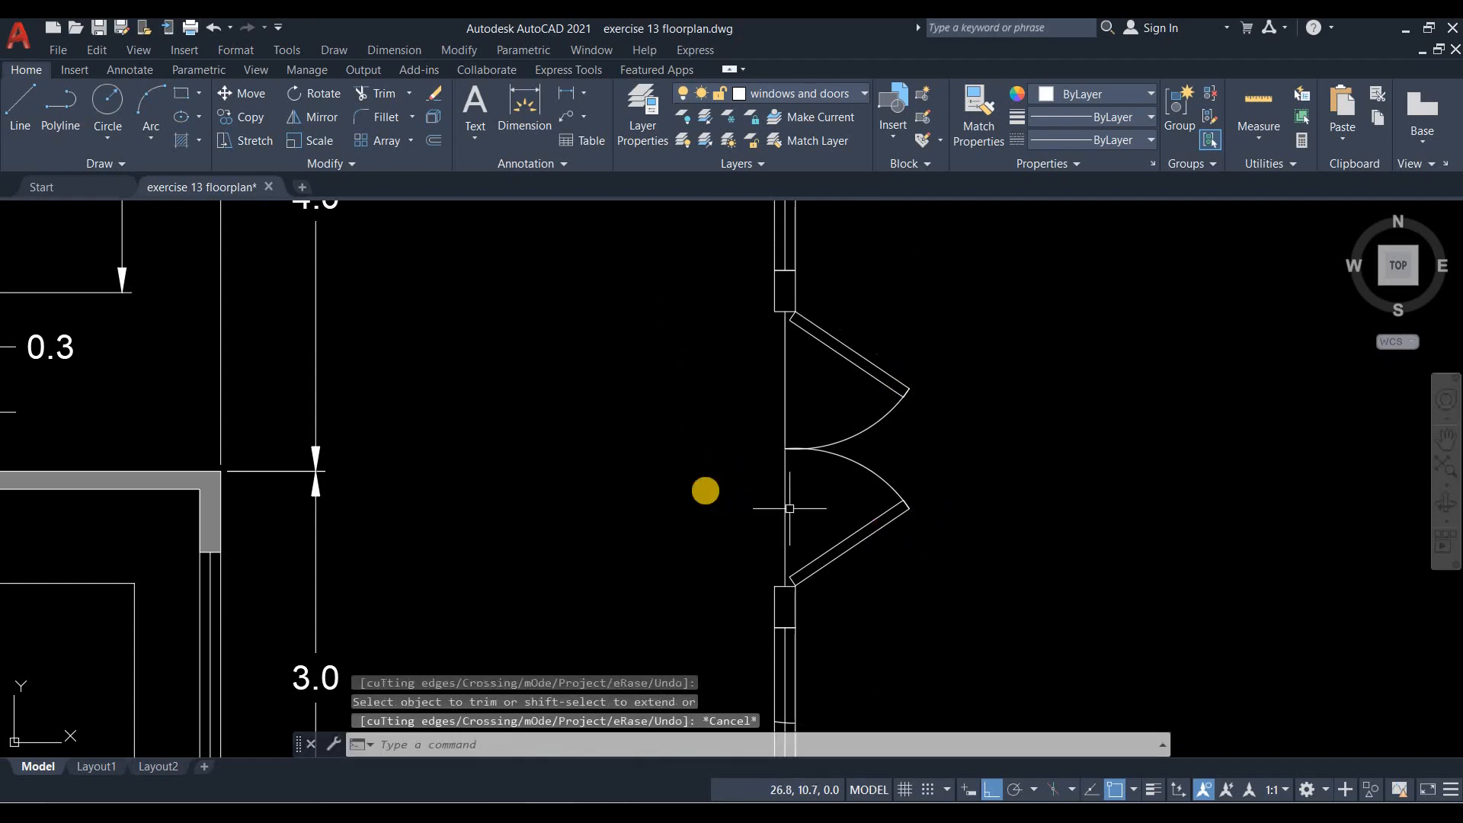
Erase the vertical guide line across the main entrance opening.
click(785, 506)
key(Delete)
scroll(671, 445, down, 3)
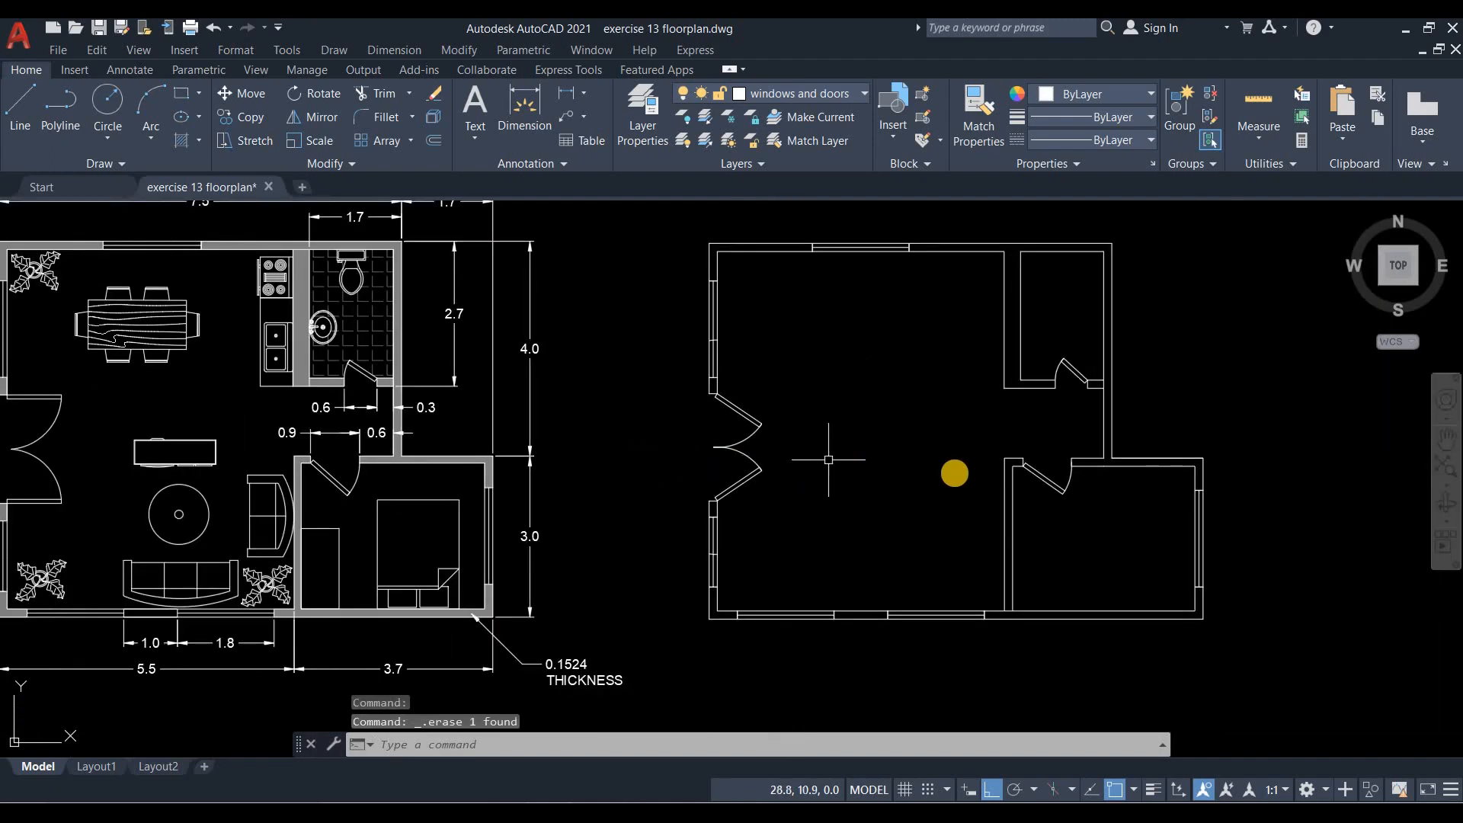
mouse_move(847, 468)
middle_down()
mouse_move(966, 472)
mouse_move(974, 495)
middle_up()
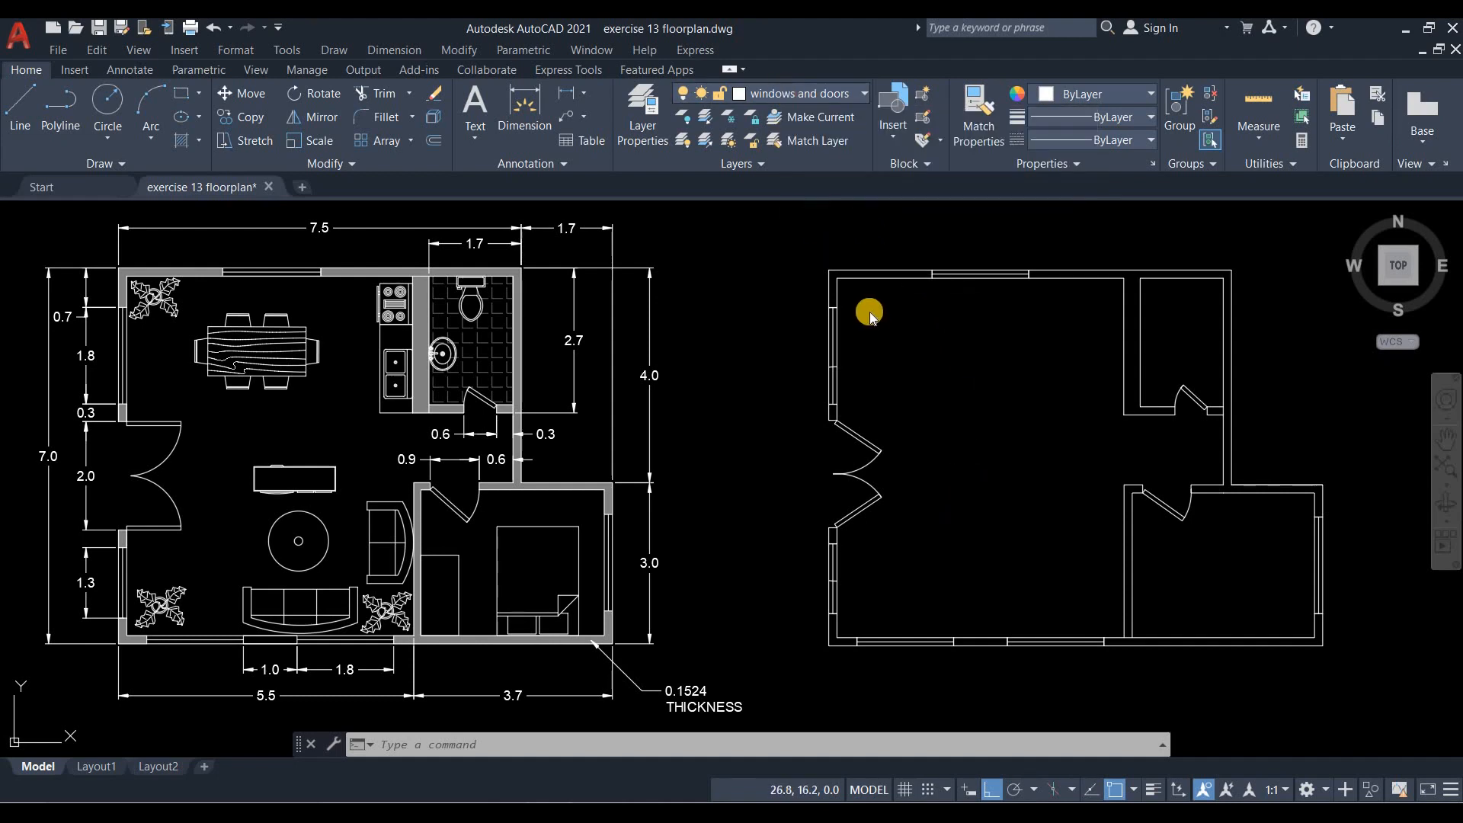
Make the furnitures and fixtures layer current.
click(805, 94)
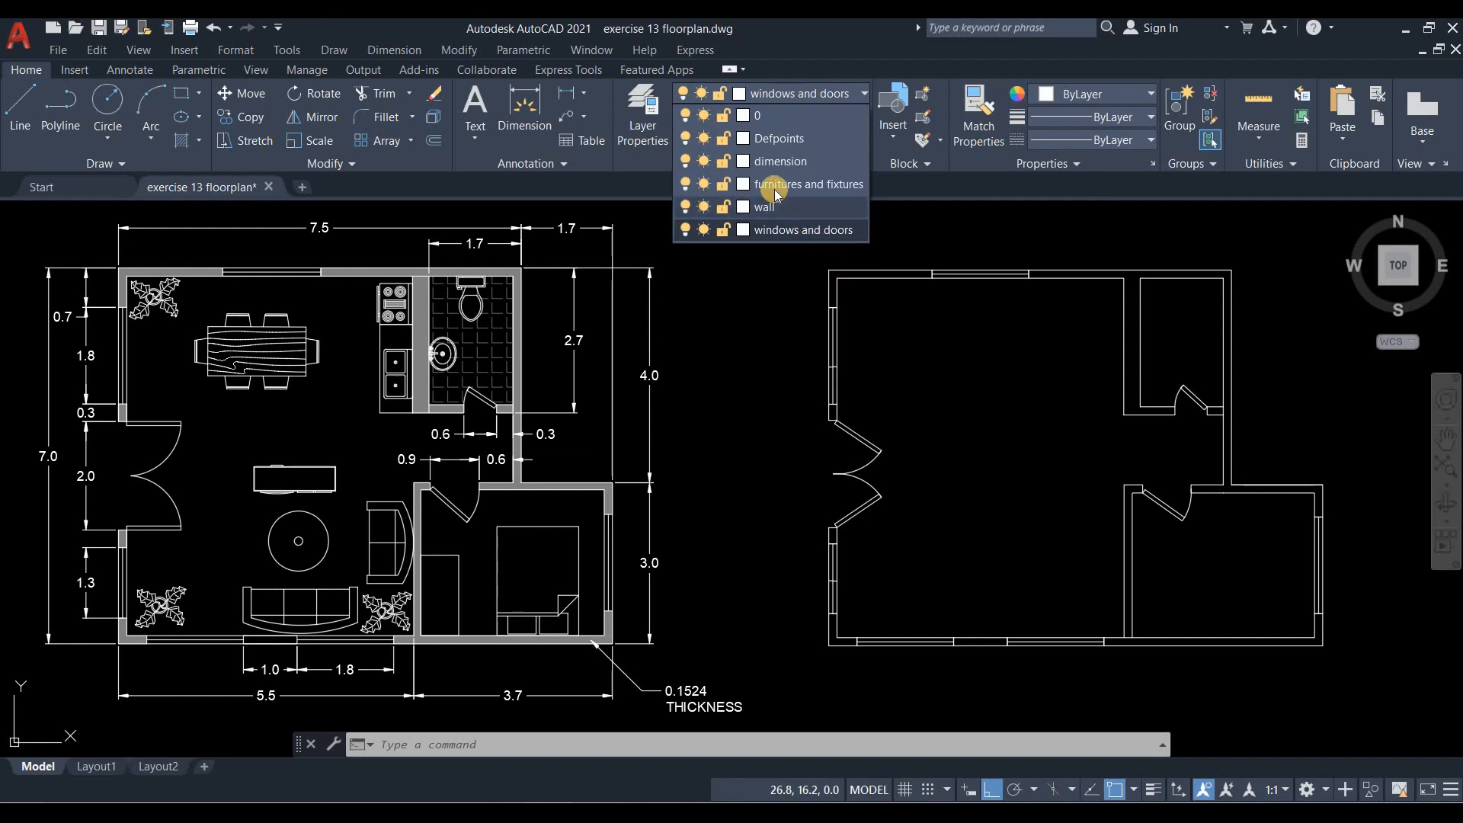
click(771, 186)
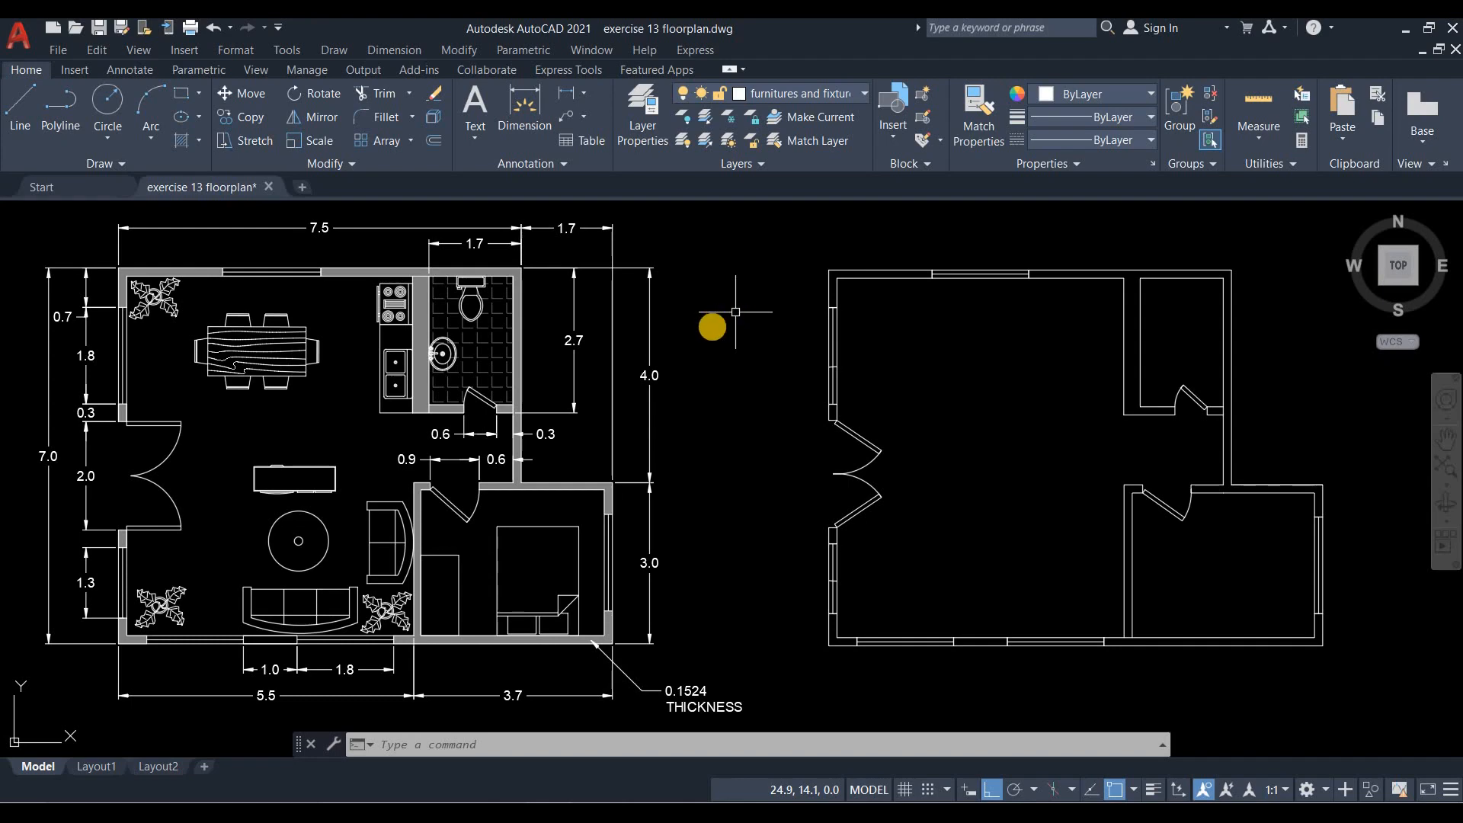
middle_drag(716, 323, 745, 323)
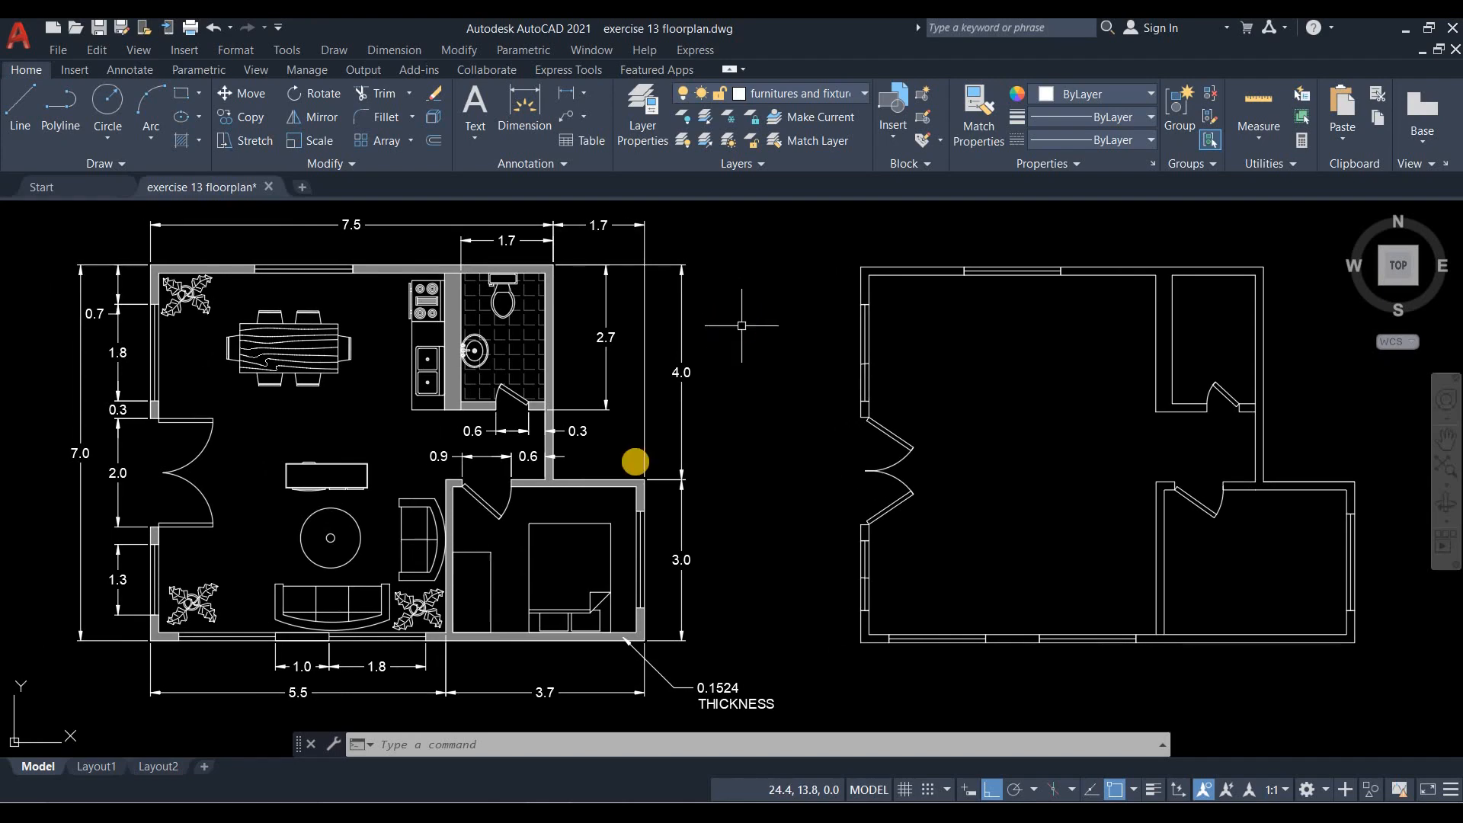
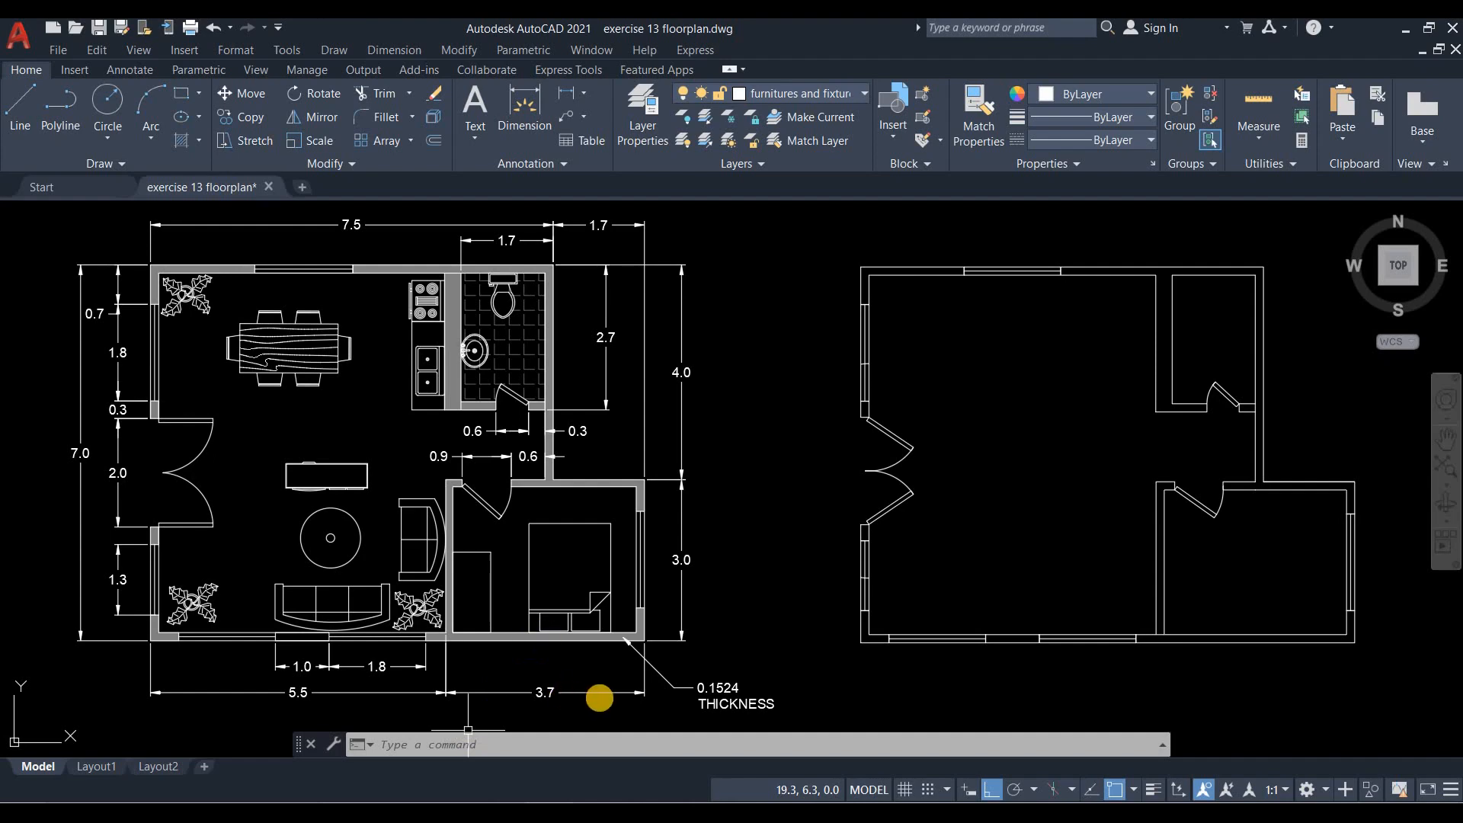
Open DesignCenter with the Home - Space Planner blocks and dock it beside the drawing.
click(285, 51)
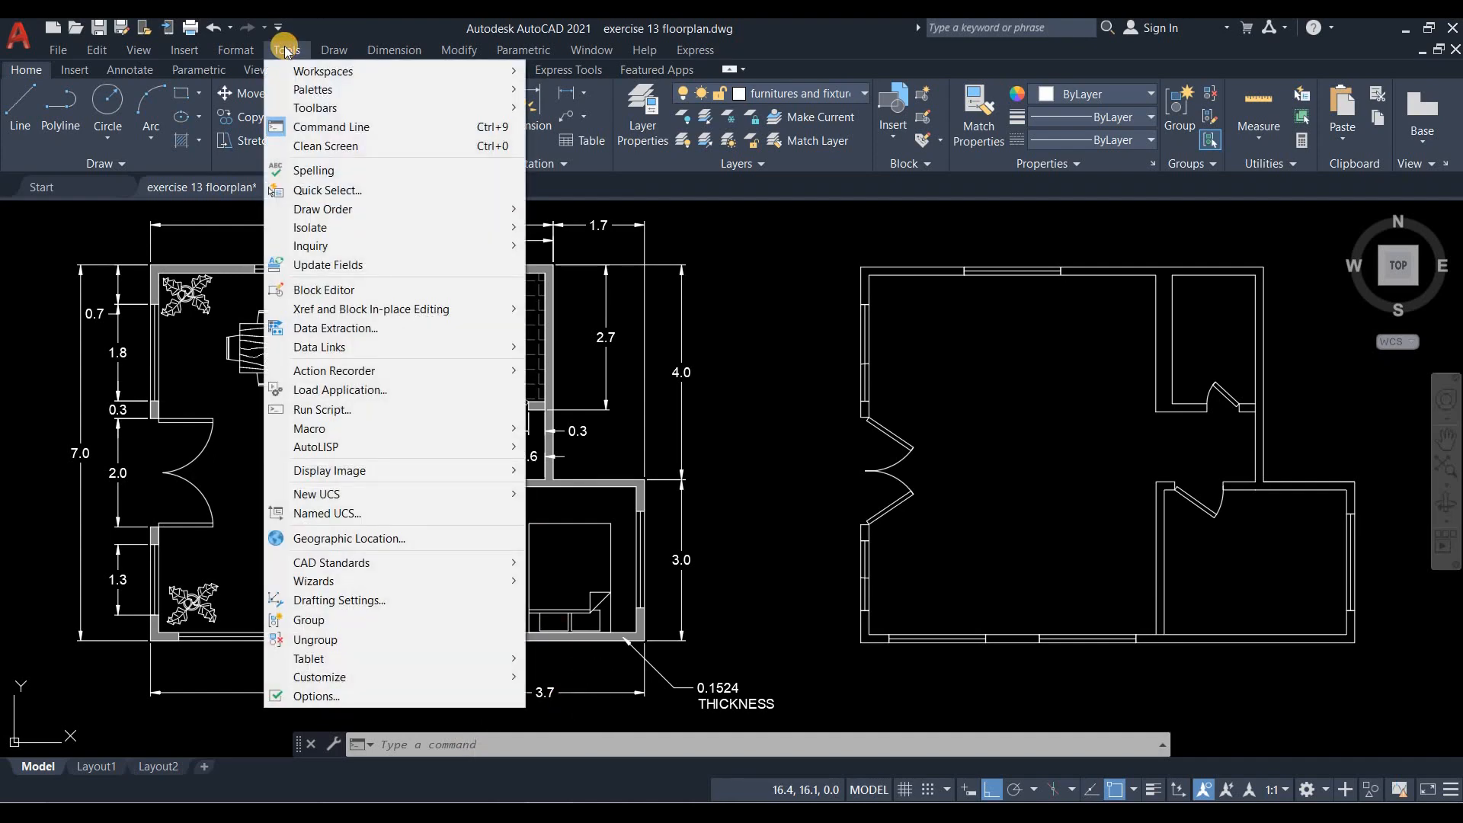
mouse_move(325, 99)
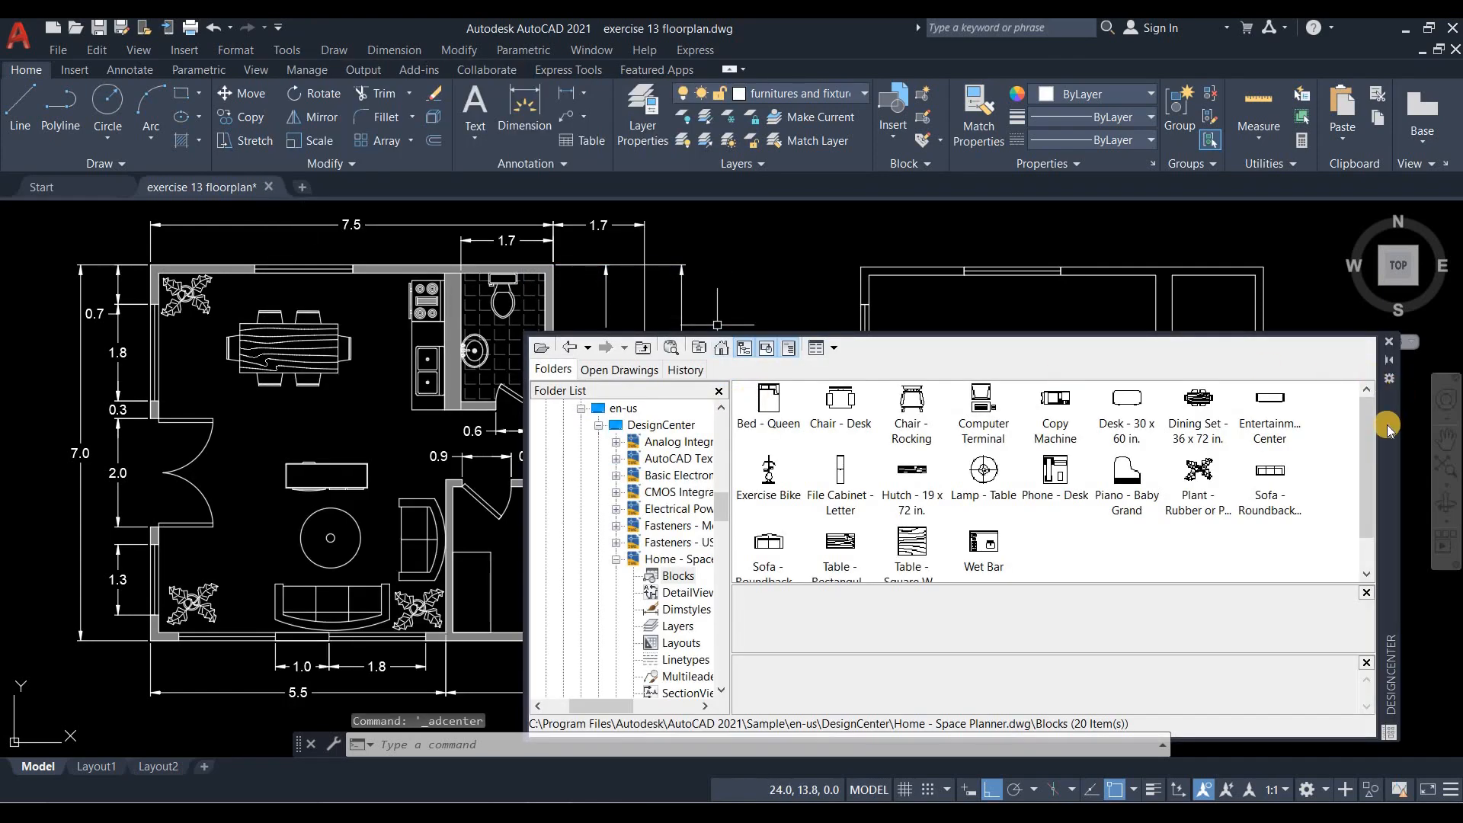
drag(1387, 429, 1249, 317)
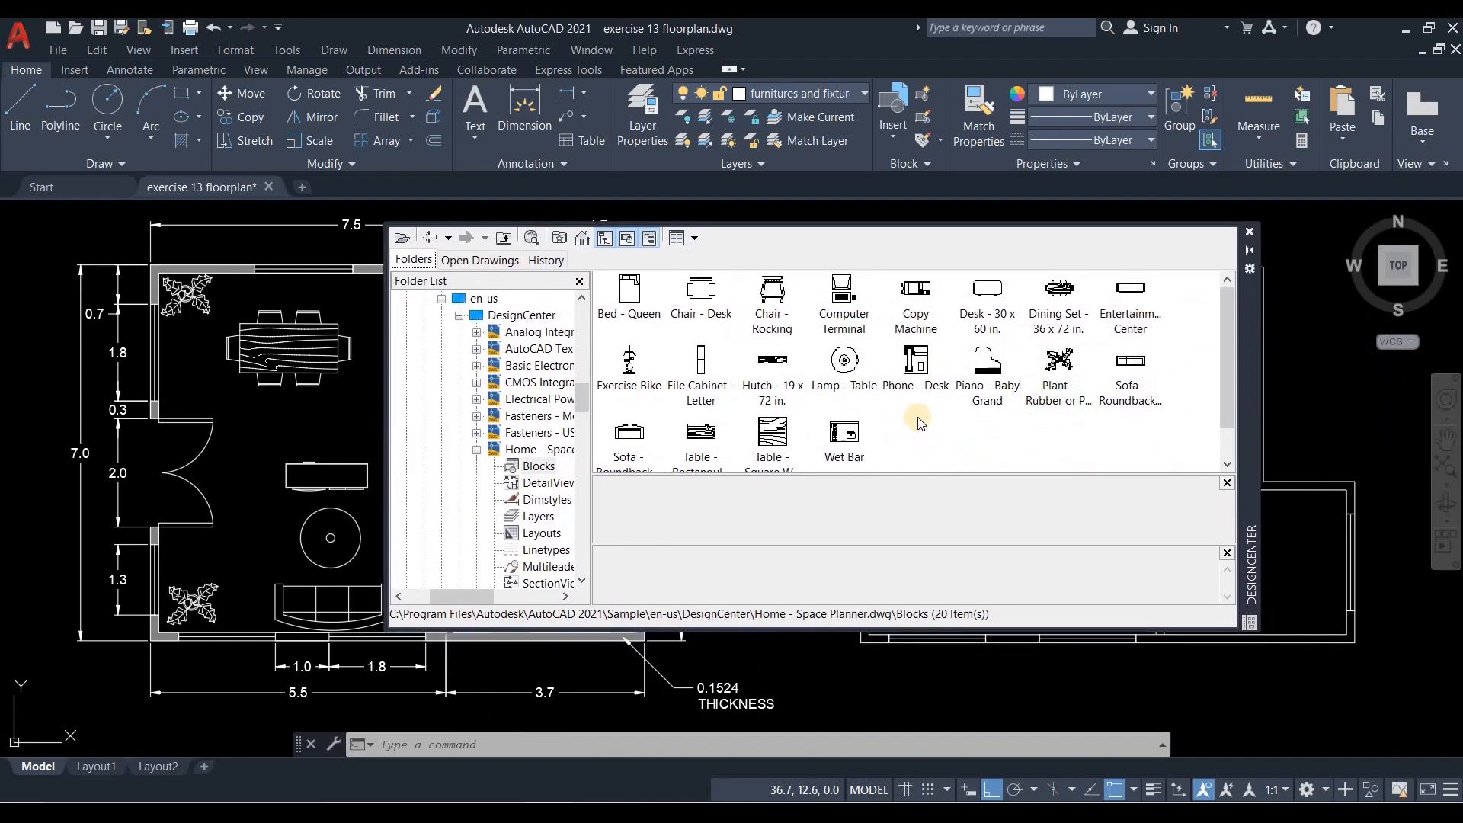
scroll(918, 423, down, 1)
scroll(918, 422, up, 1)
drag(1244, 378, 1234, 489)
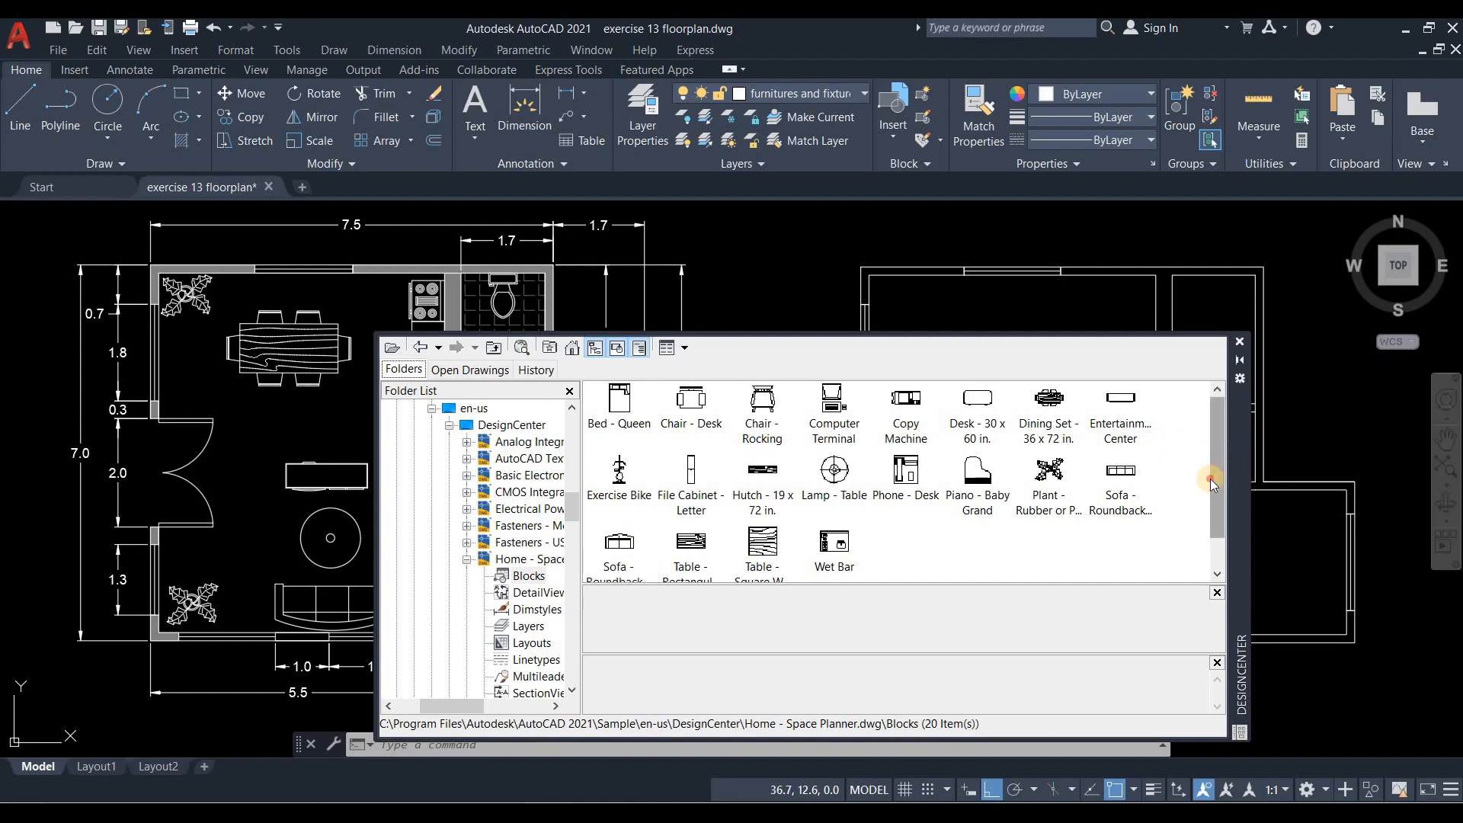
drag(1040, 492, 297, 555)
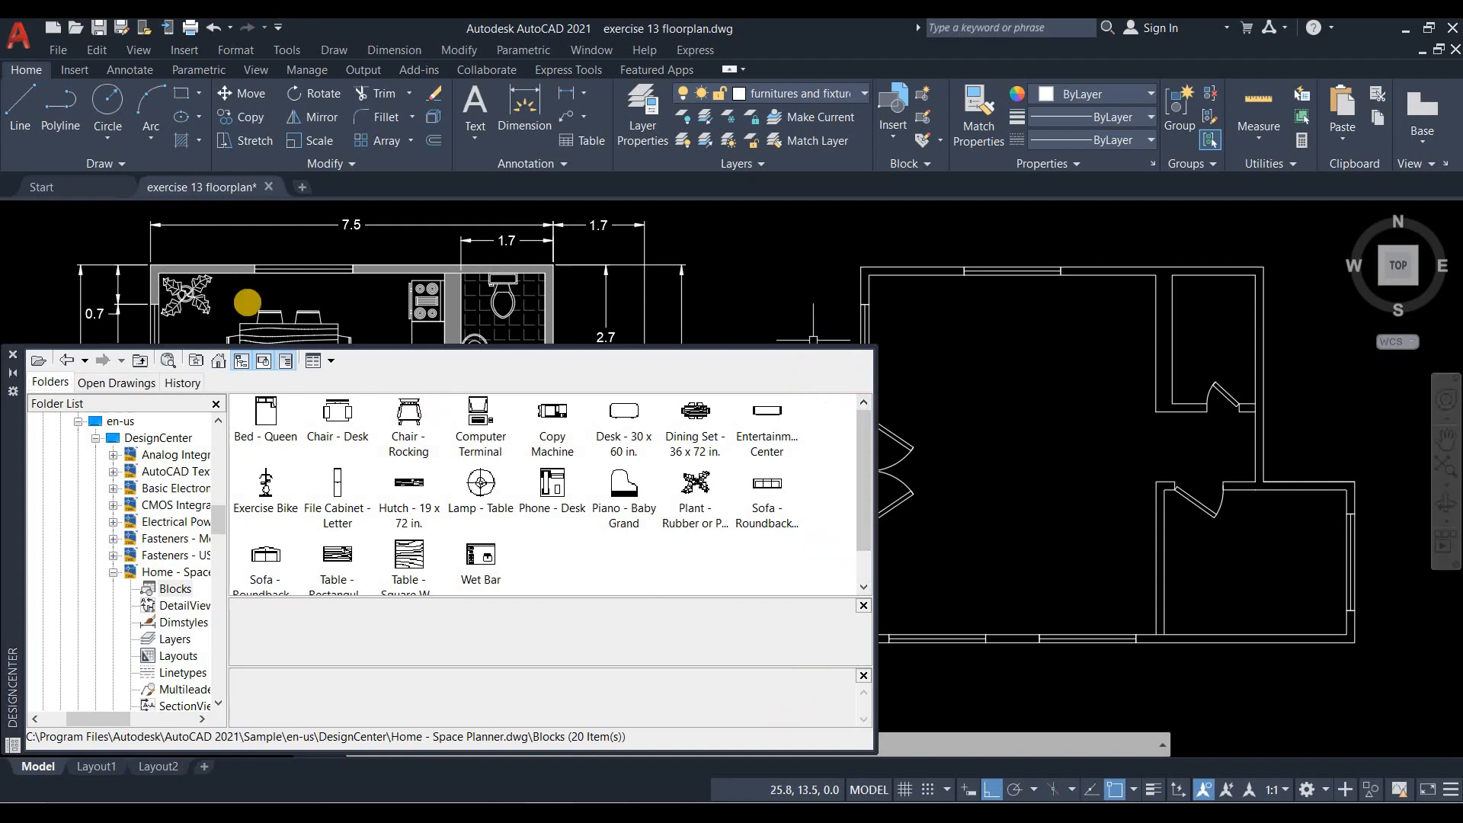
mouse_move(6, 438)
mouse_down()
mouse_move(76, 359)
mouse_move(640, 657)
mouse_up()
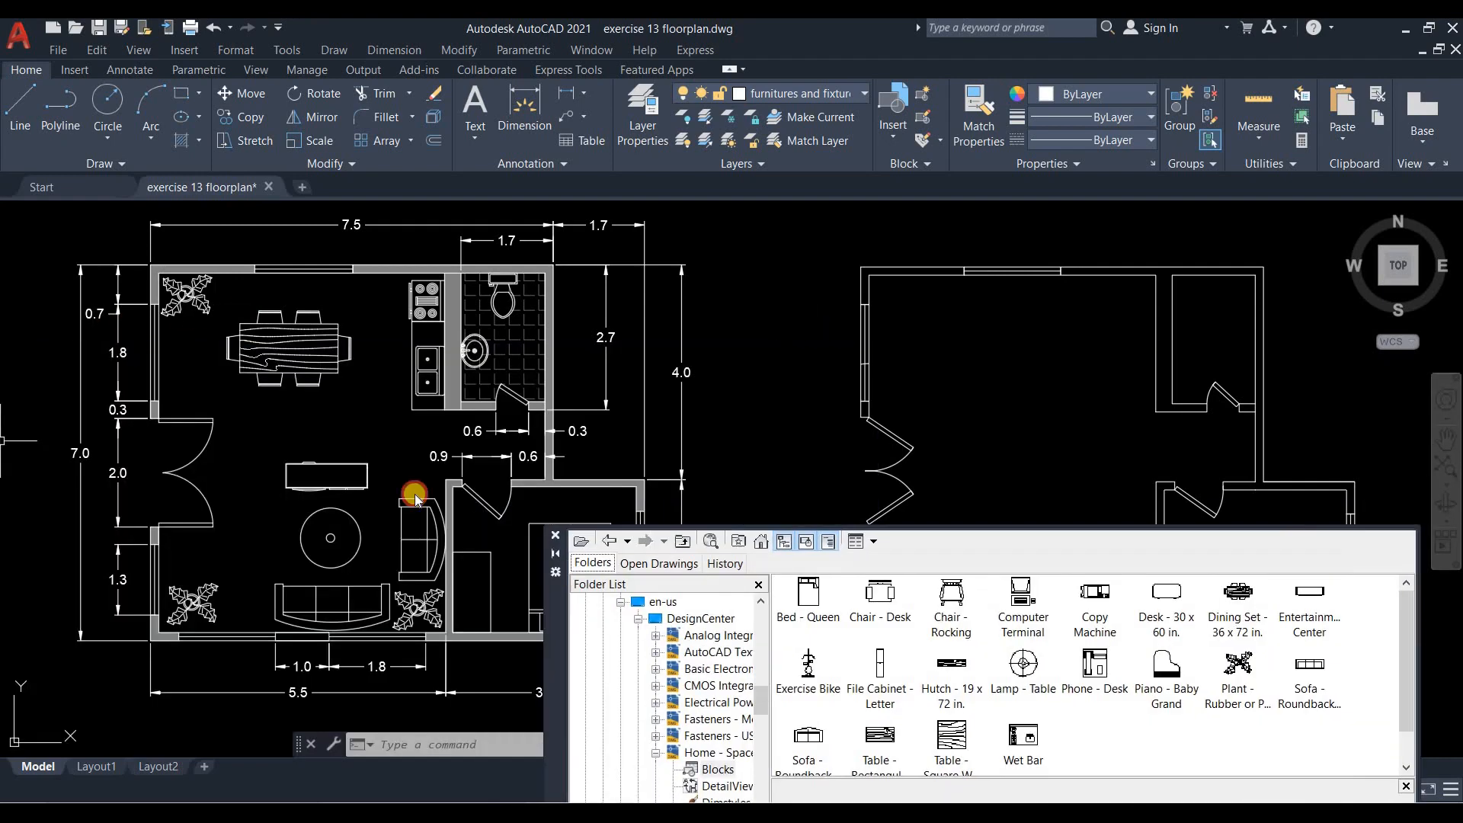
mouse_move(135, 333)
mouse_down()
mouse_move(16, 323)
mouse_move(26, 330)
mouse_up()
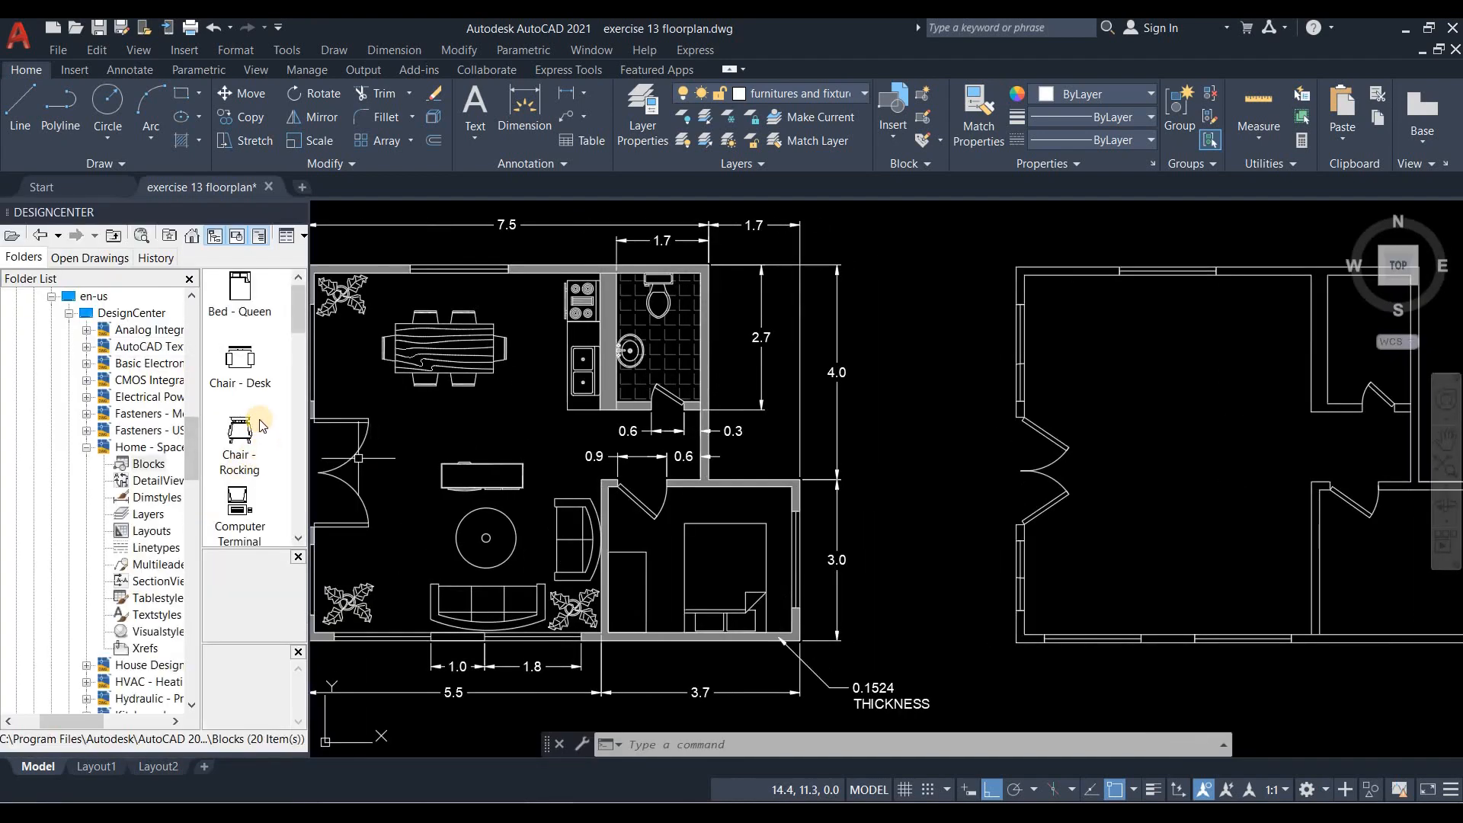
scroll(261, 425, down, 1)
scroll(230, 320, up, 1)
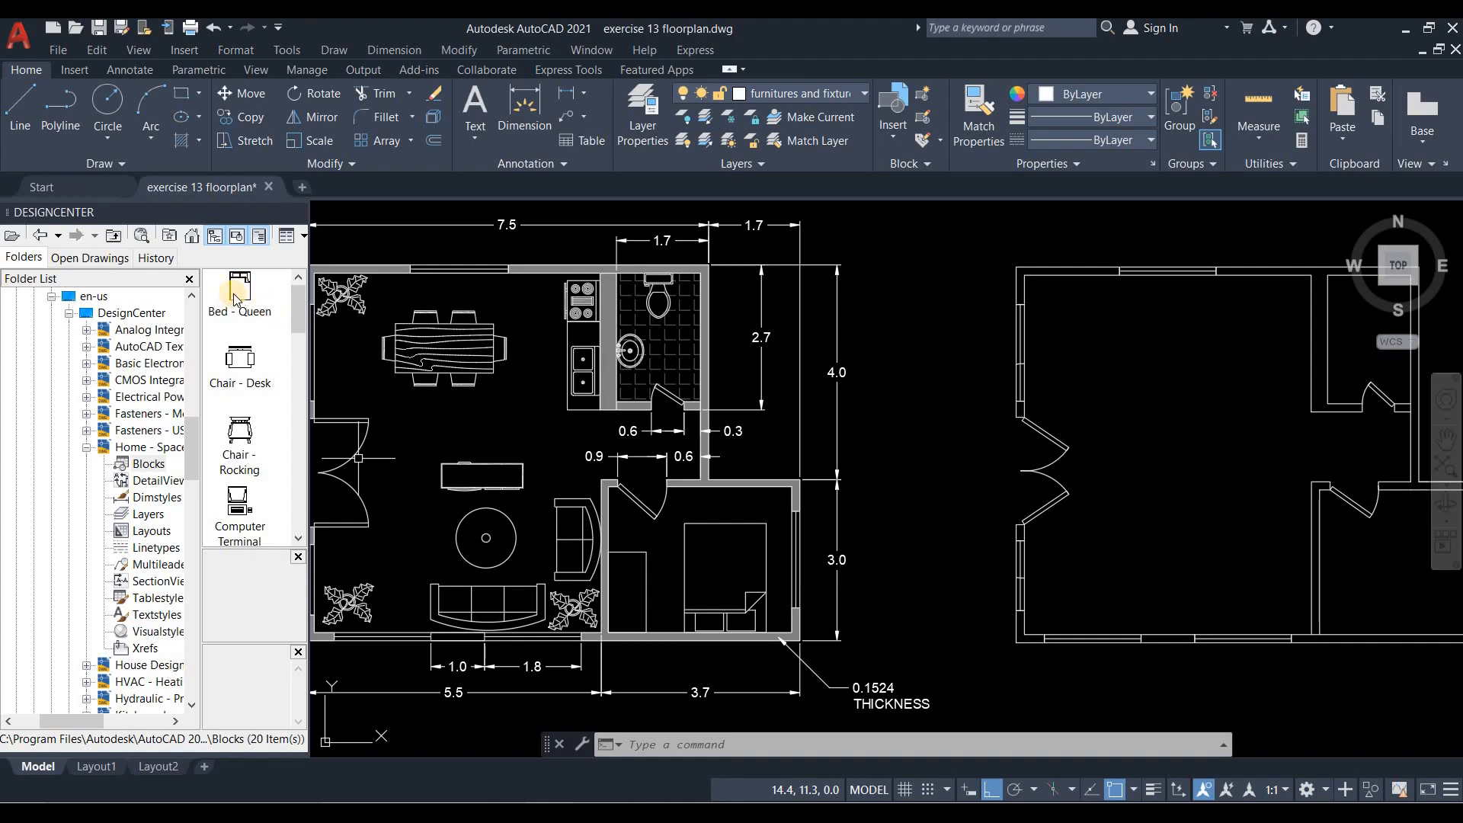
Insert the Bed - Queen block into the redrawn plan's living area and rotate it 180° about its headboard edge.
mouse_move(257, 312)
mouse_down()
mouse_move(473, 404)
mouse_move(1108, 456)
mouse_up()
middle_drag(1106, 572, 780, 507)
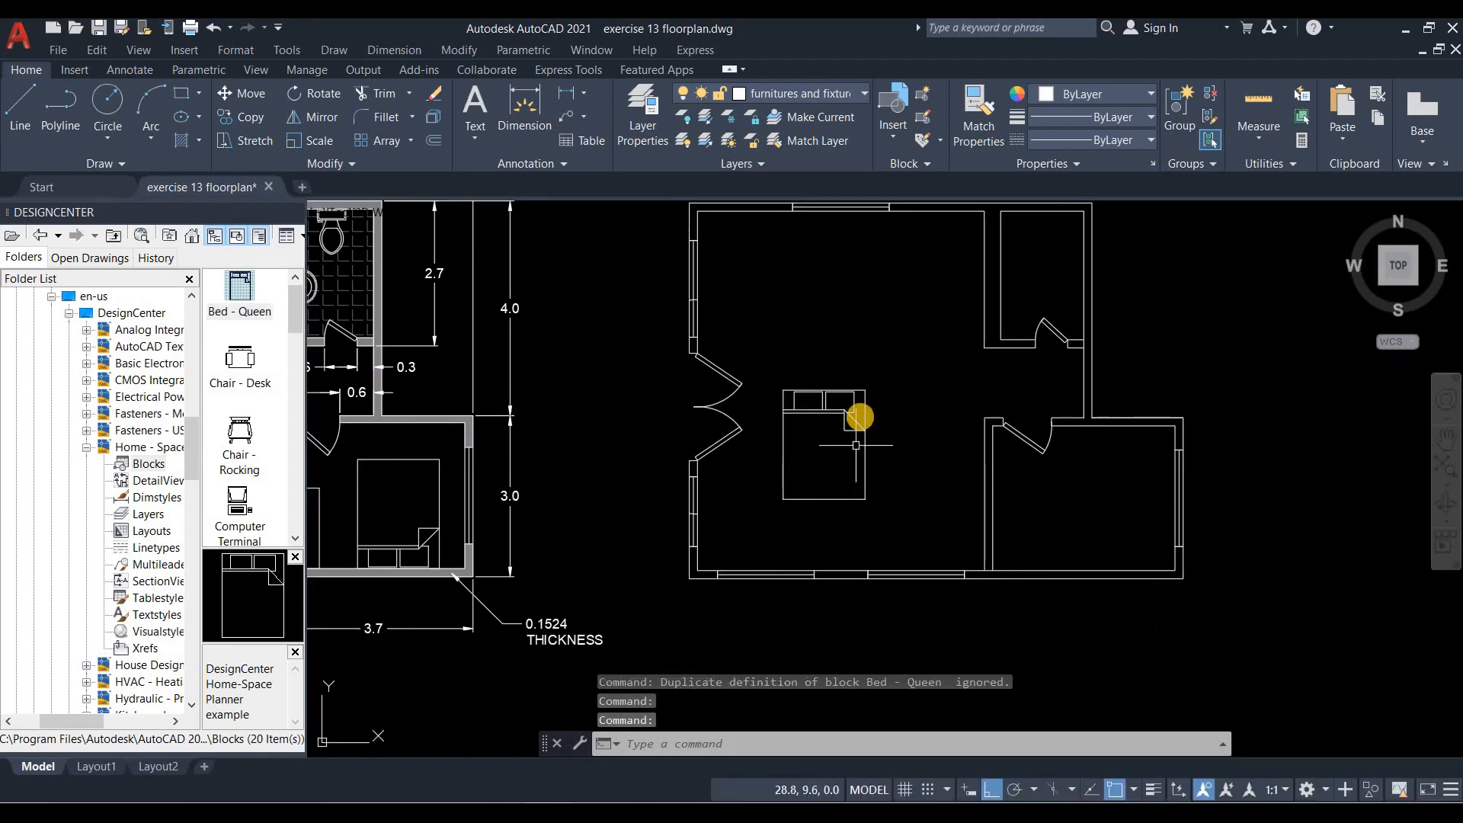
click(833, 425)
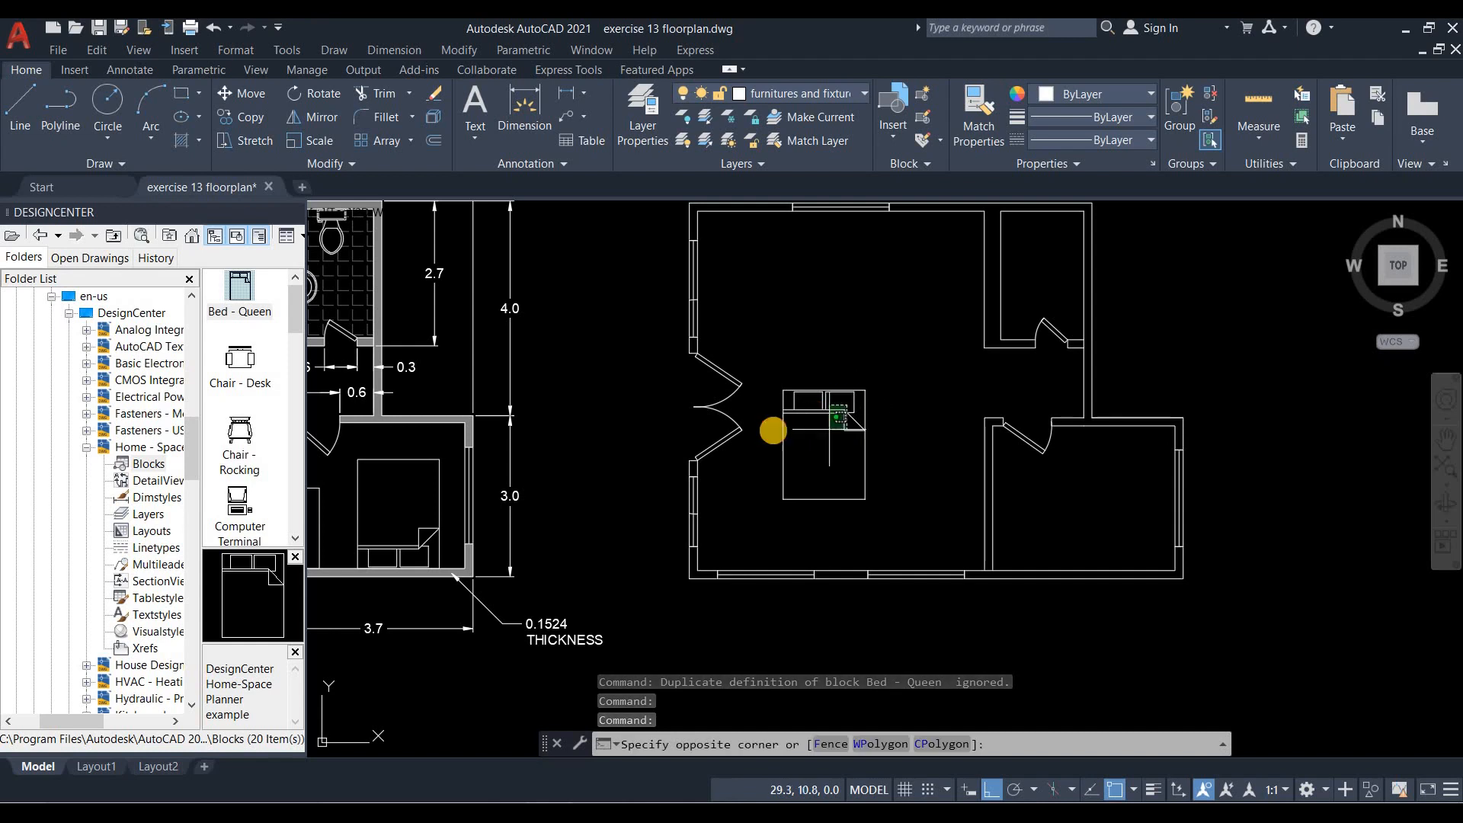
click(731, 416)
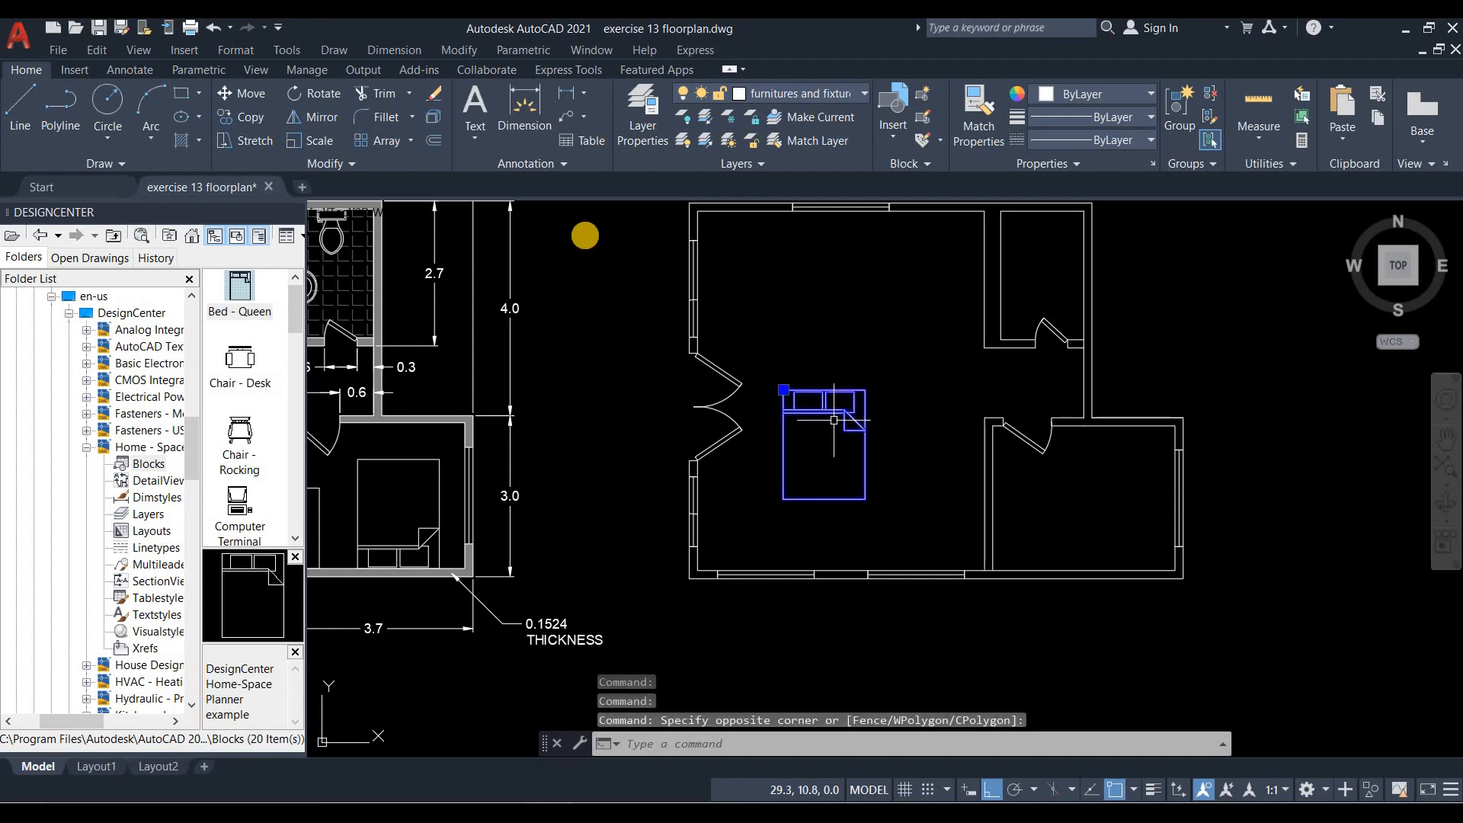
click(316, 94)
click(823, 386)
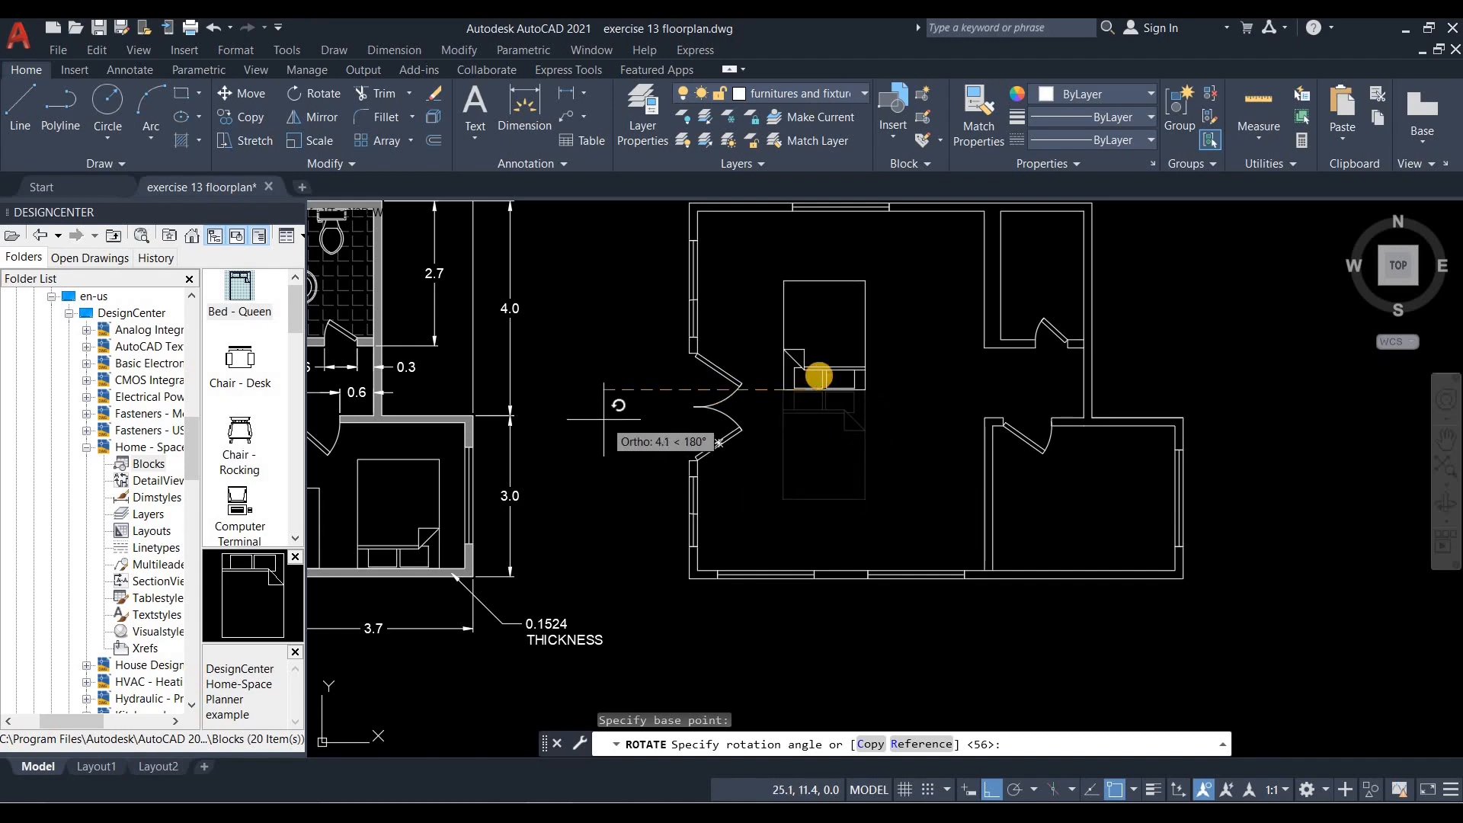
click(816, 372)
Move the bed by its headboard midpoint, with Ortho off, onto the inner face of the bedroom's lower wall.
click(251, 94)
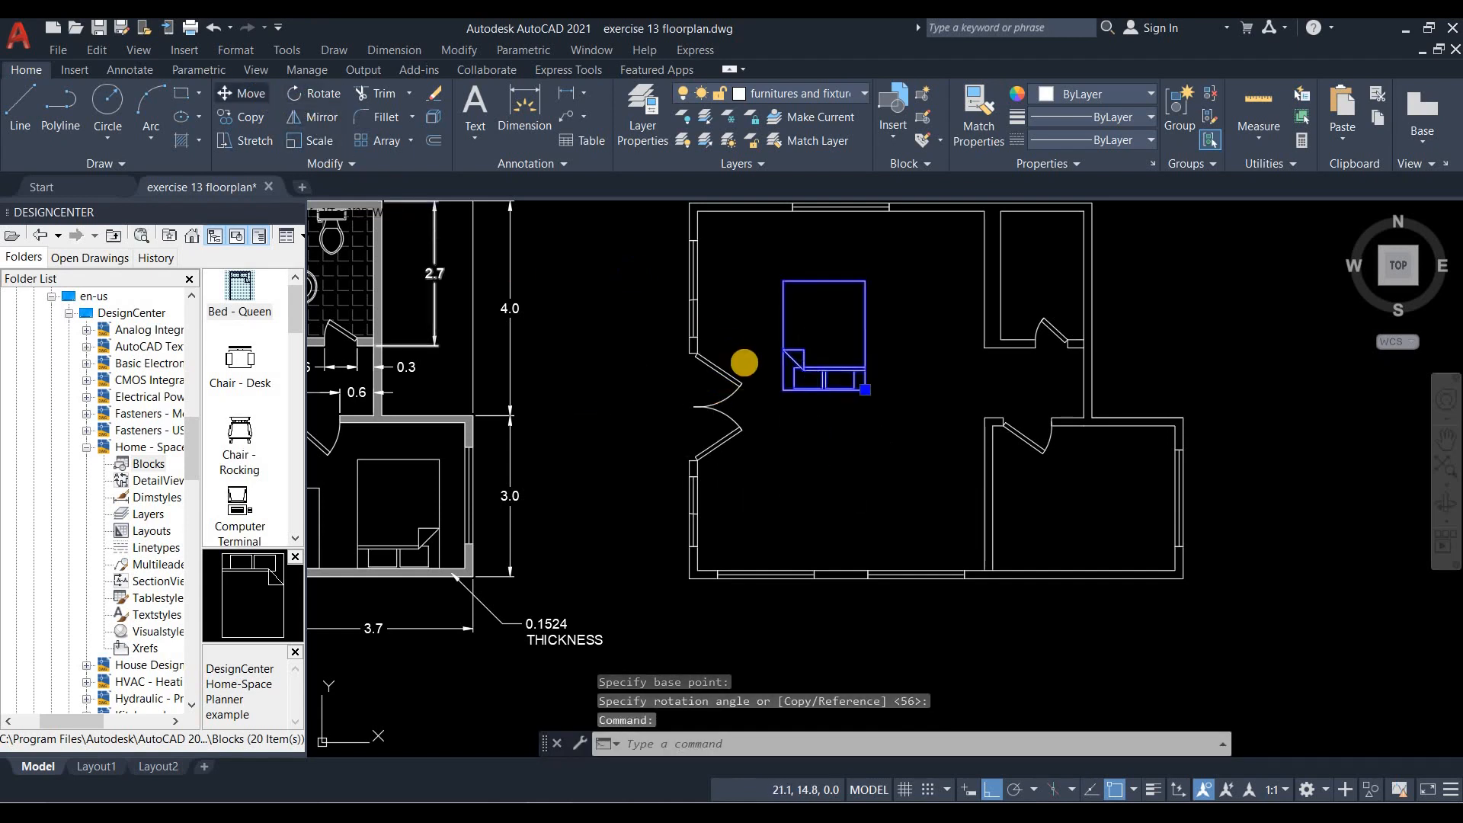
click(825, 390)
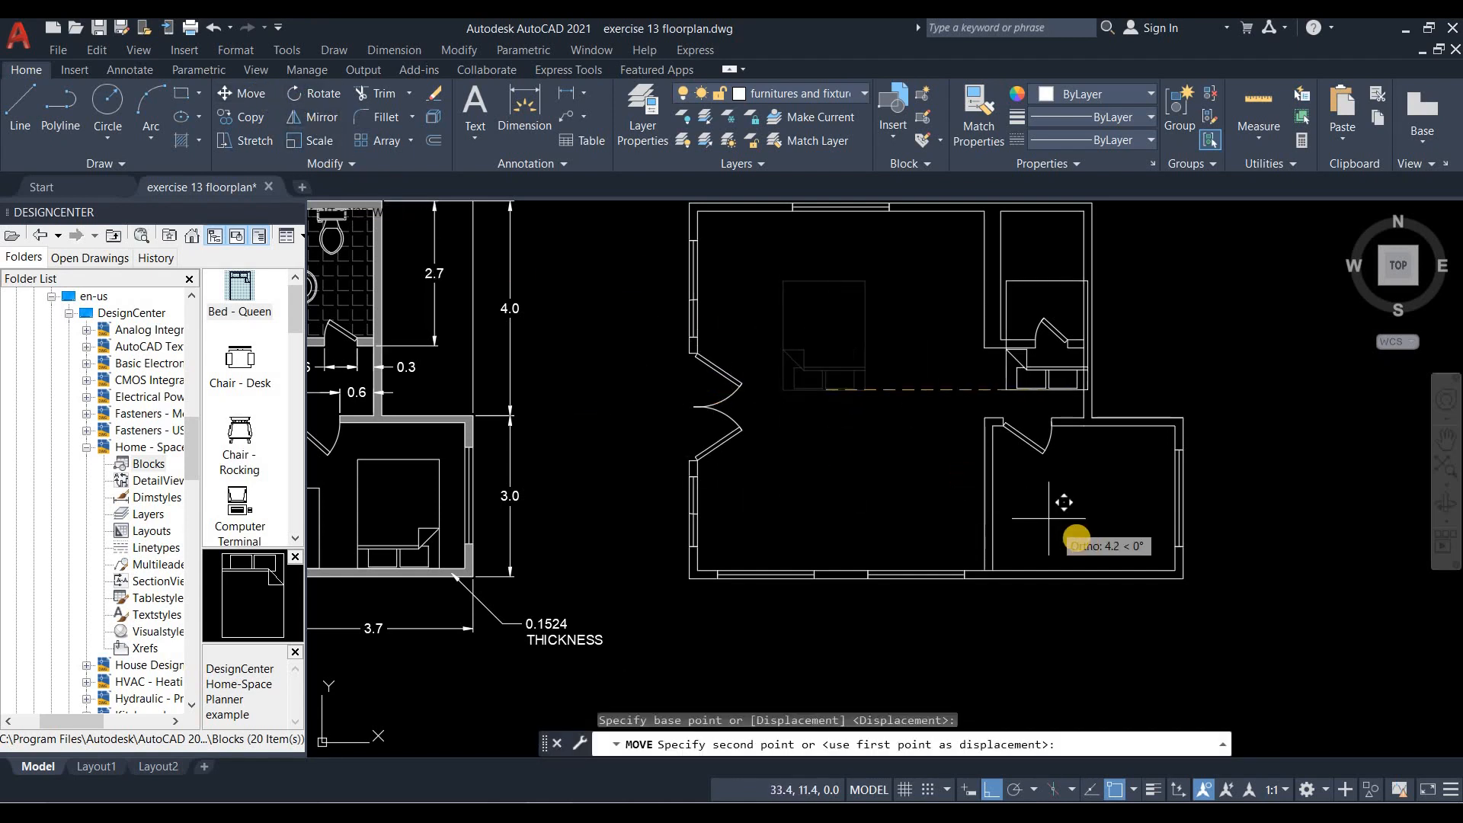
key(F8)
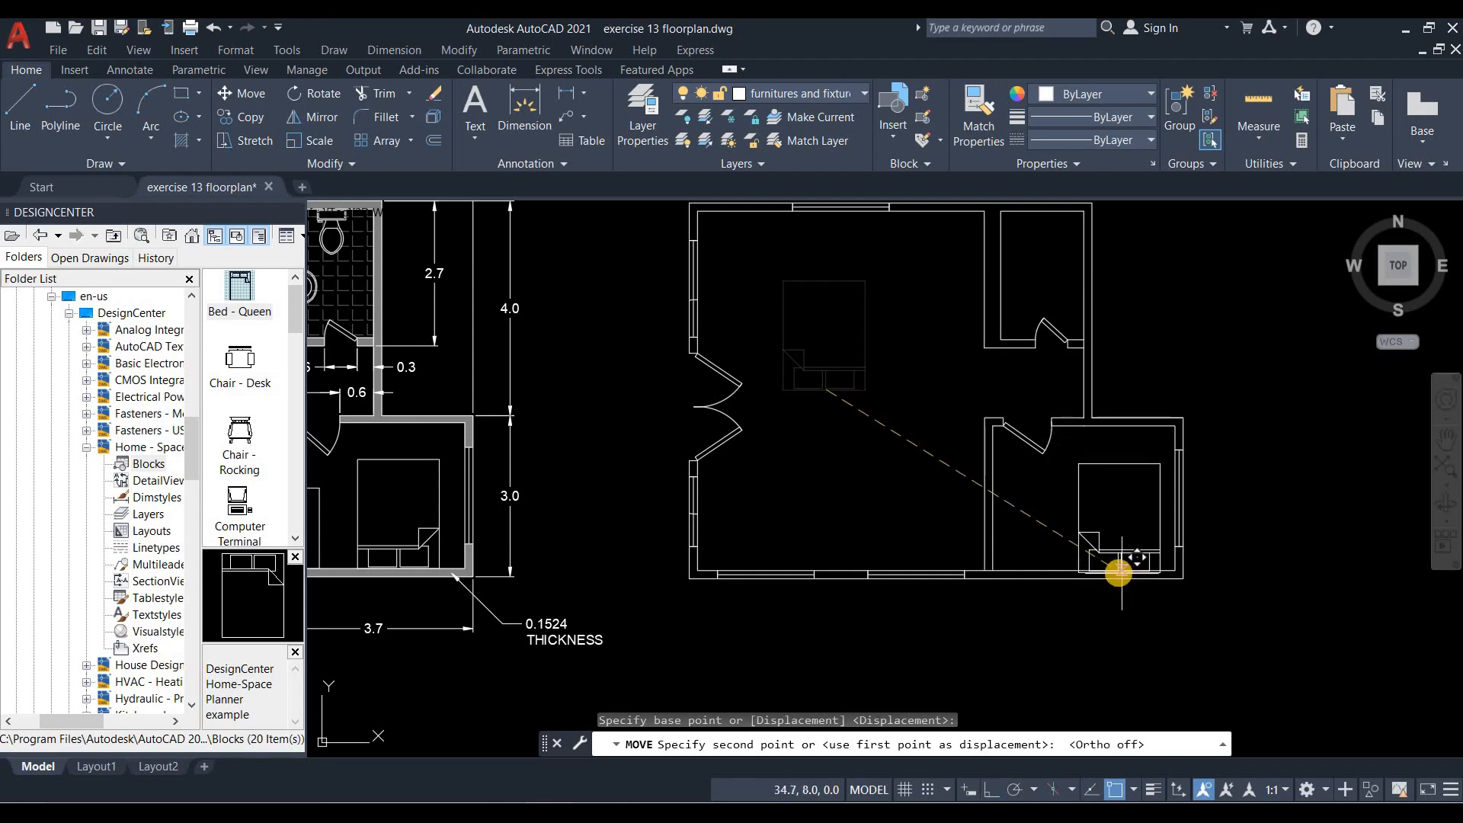
click(1110, 570)
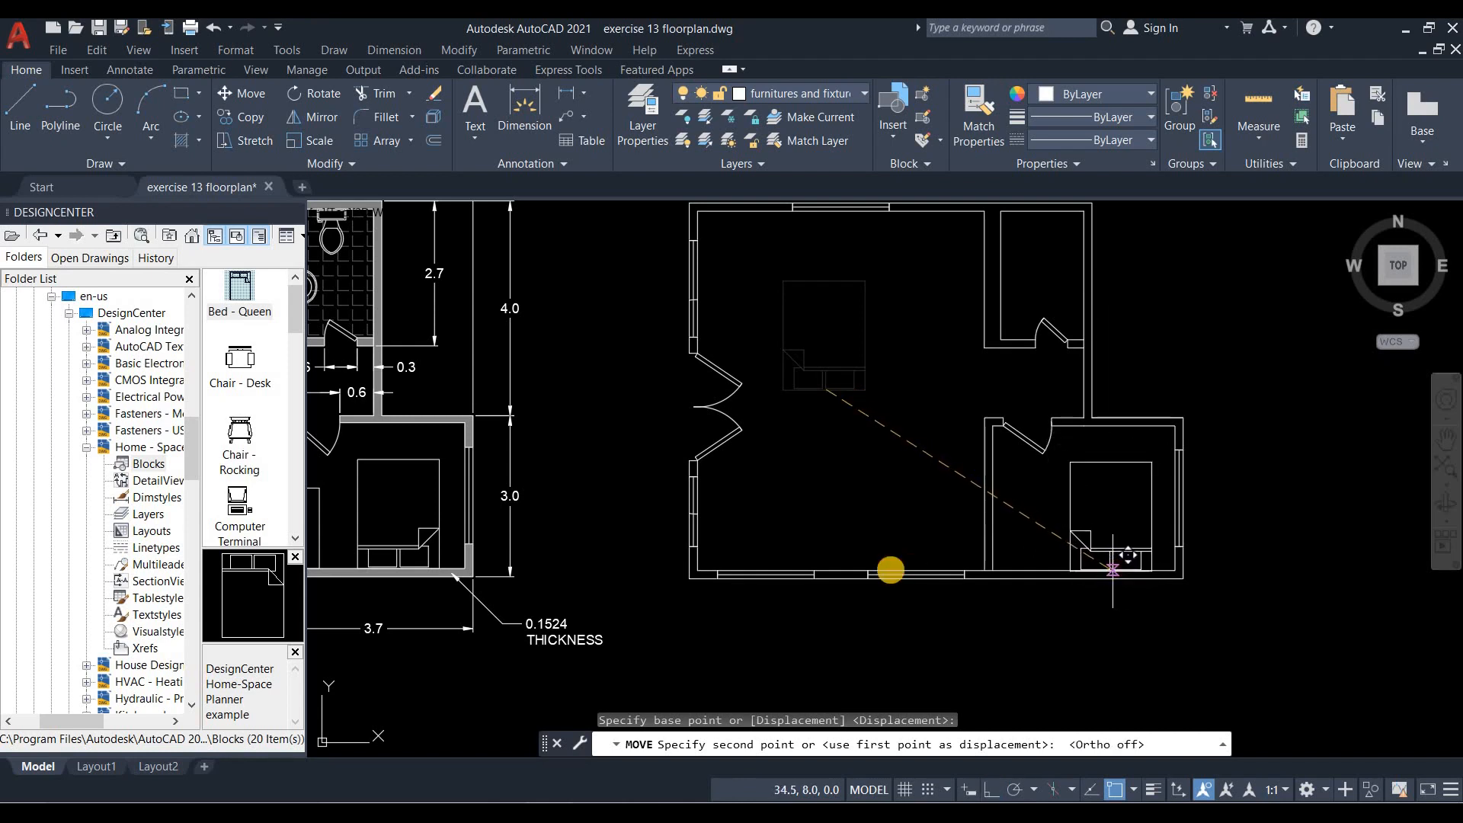
Insert the Dining Set - 36 x 72 in. block in the upper part of the redrawn plan's living area.
middle_drag(605, 444, 720, 436)
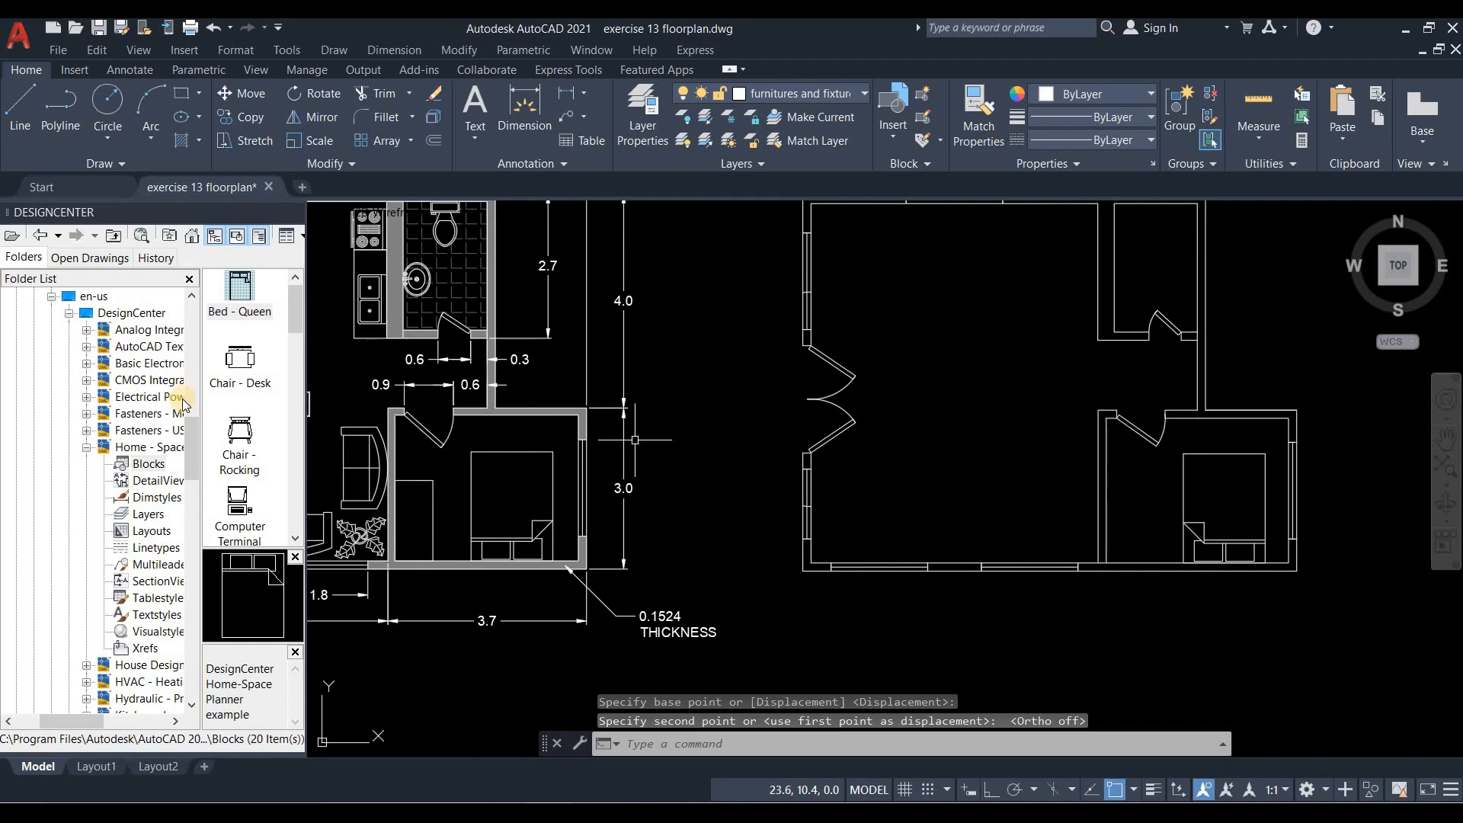
scroll(280, 397, down, 2)
scroll(278, 398, down, 1)
middle_drag(938, 435, 964, 543)
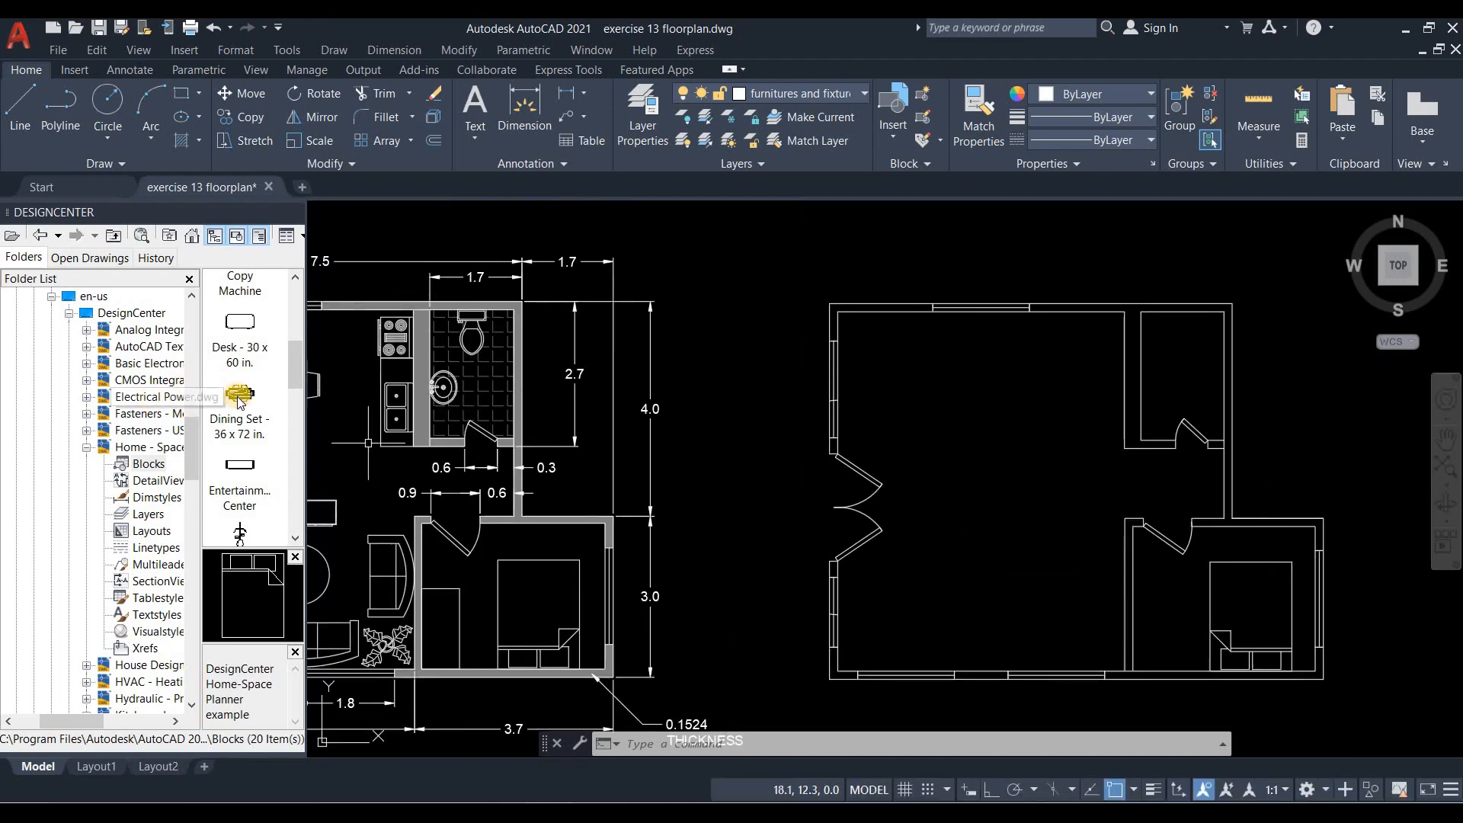
drag(611, 440, 962, 410)
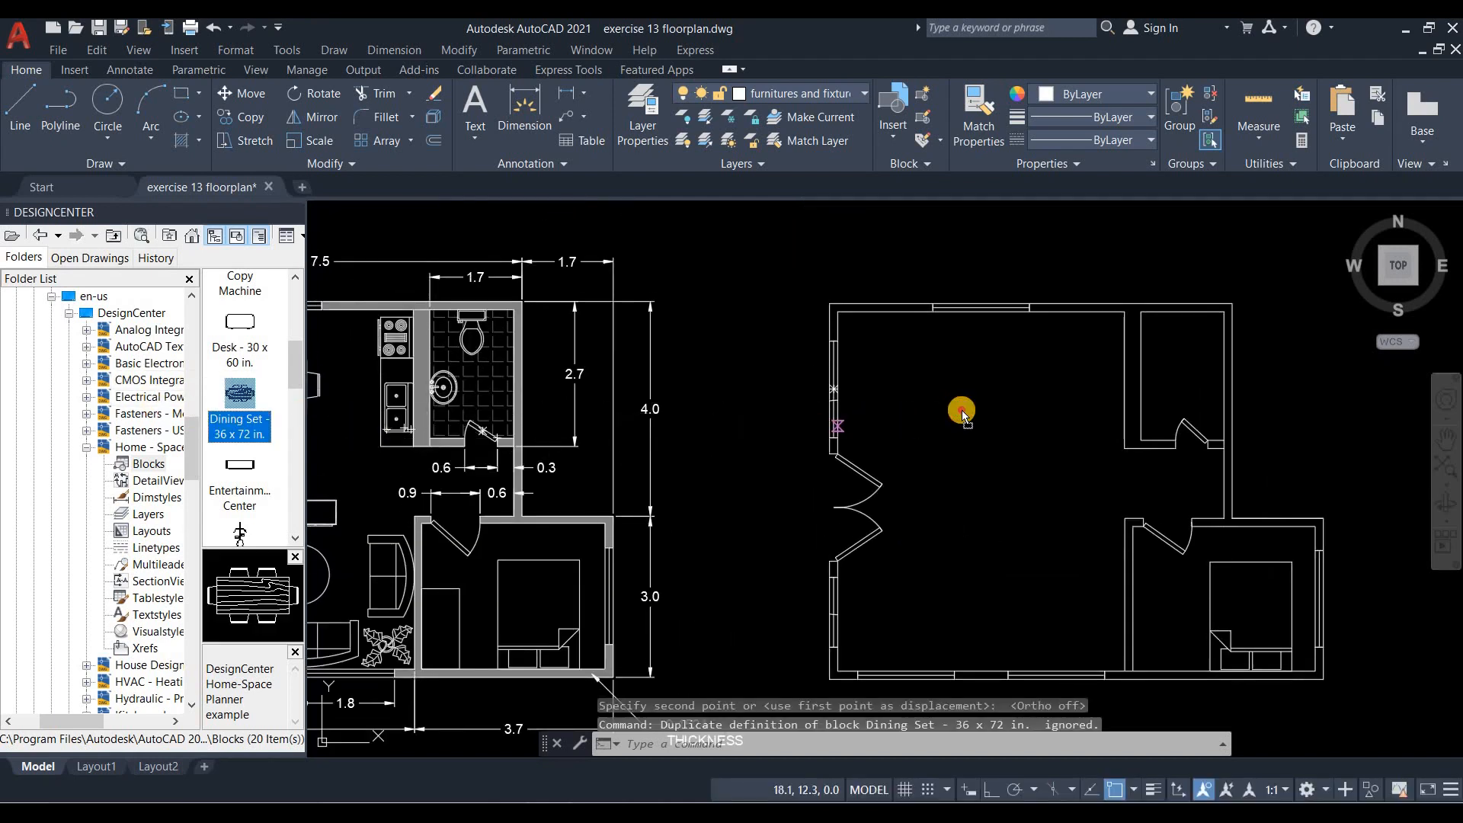
middle_drag(952, 488, 989, 463)
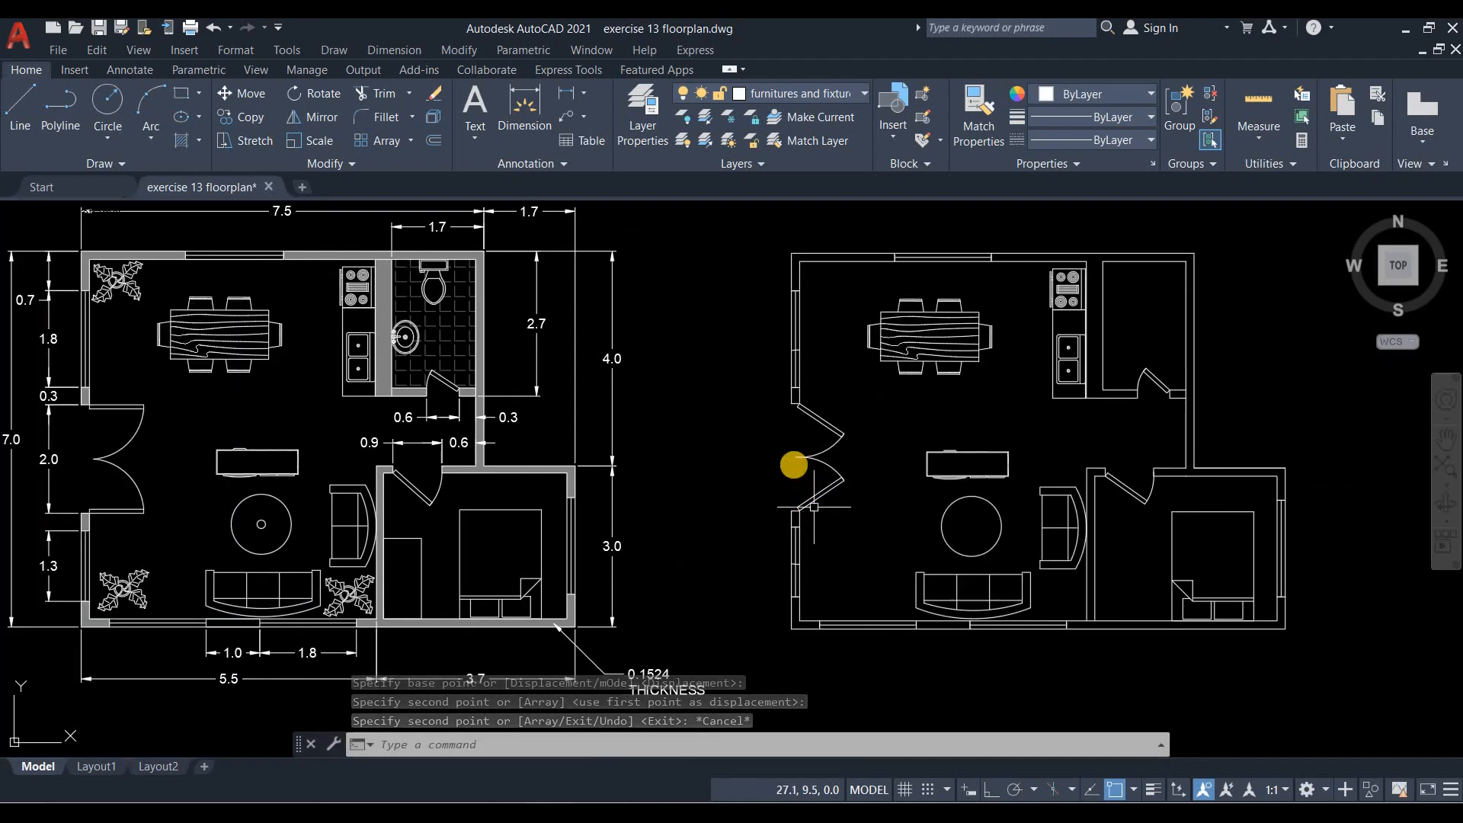
Reopen DesignCenter, enlarge it and display the blocks of House Designer.dwg.
mouse_move(794, 464)
middle_down()
mouse_move(767, 434)
mouse_move(791, 469)
middle_up()
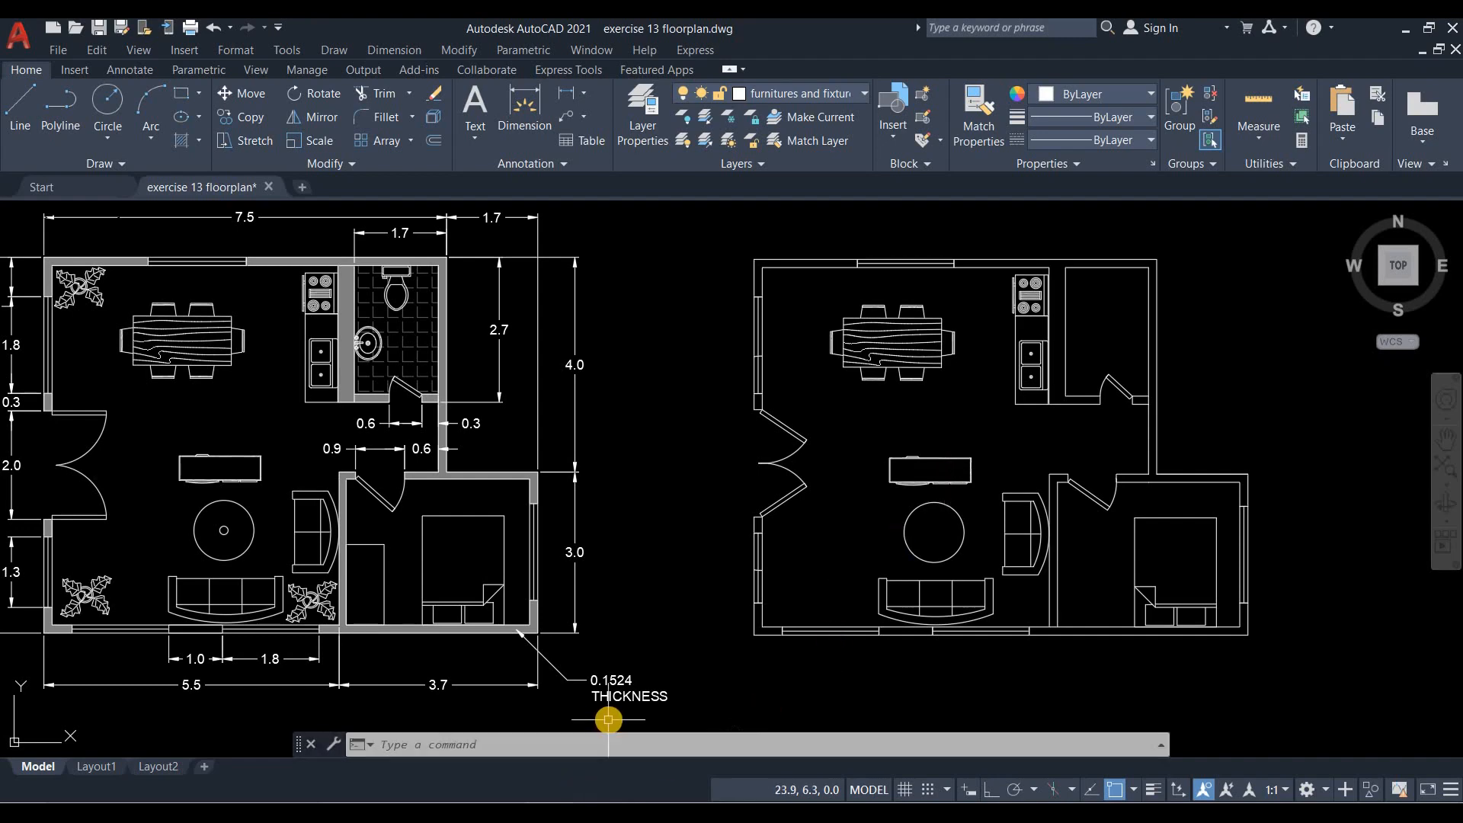
key(ctrl+2)
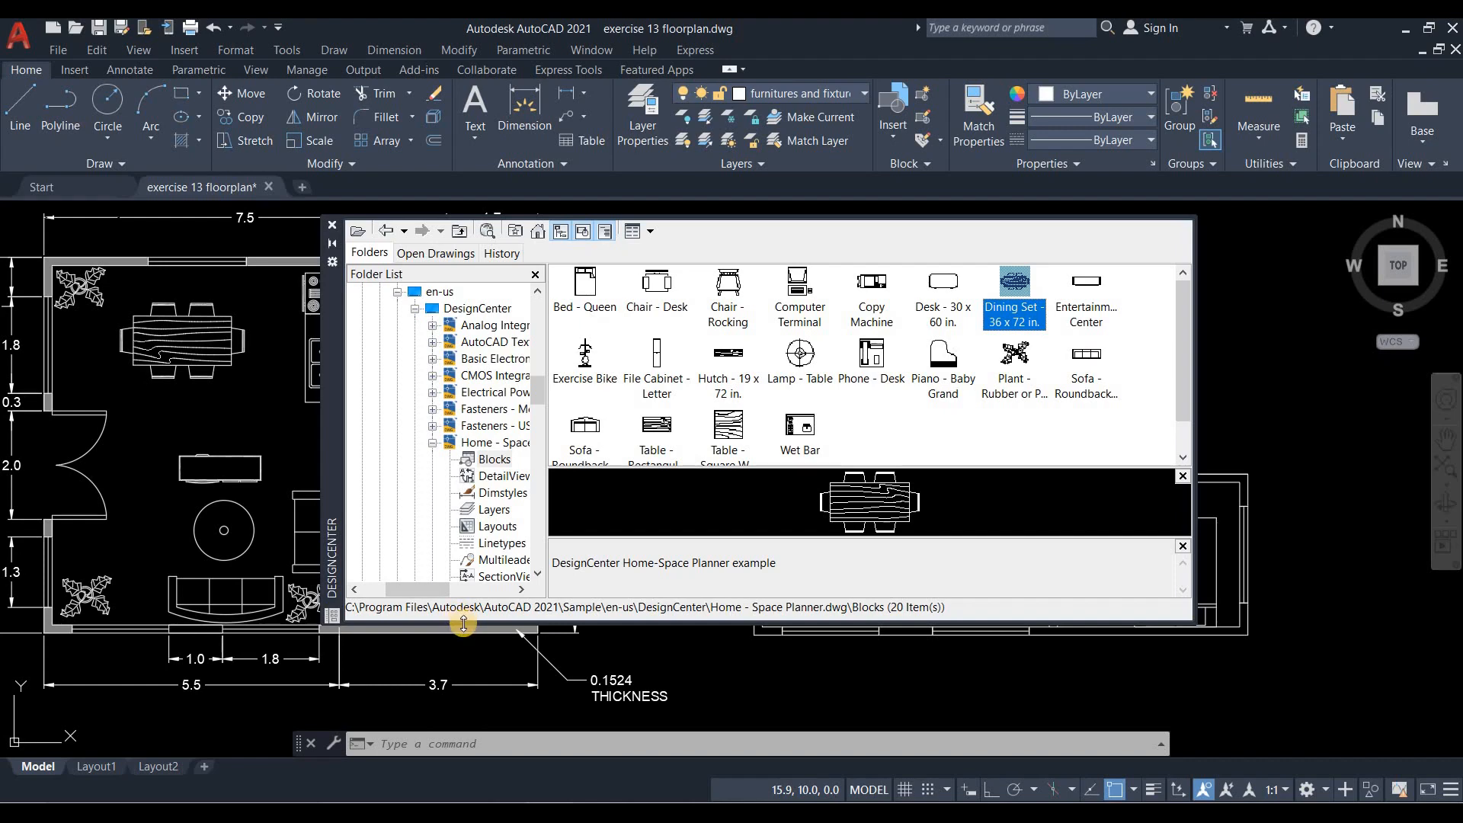
drag(456, 696, 457, 696)
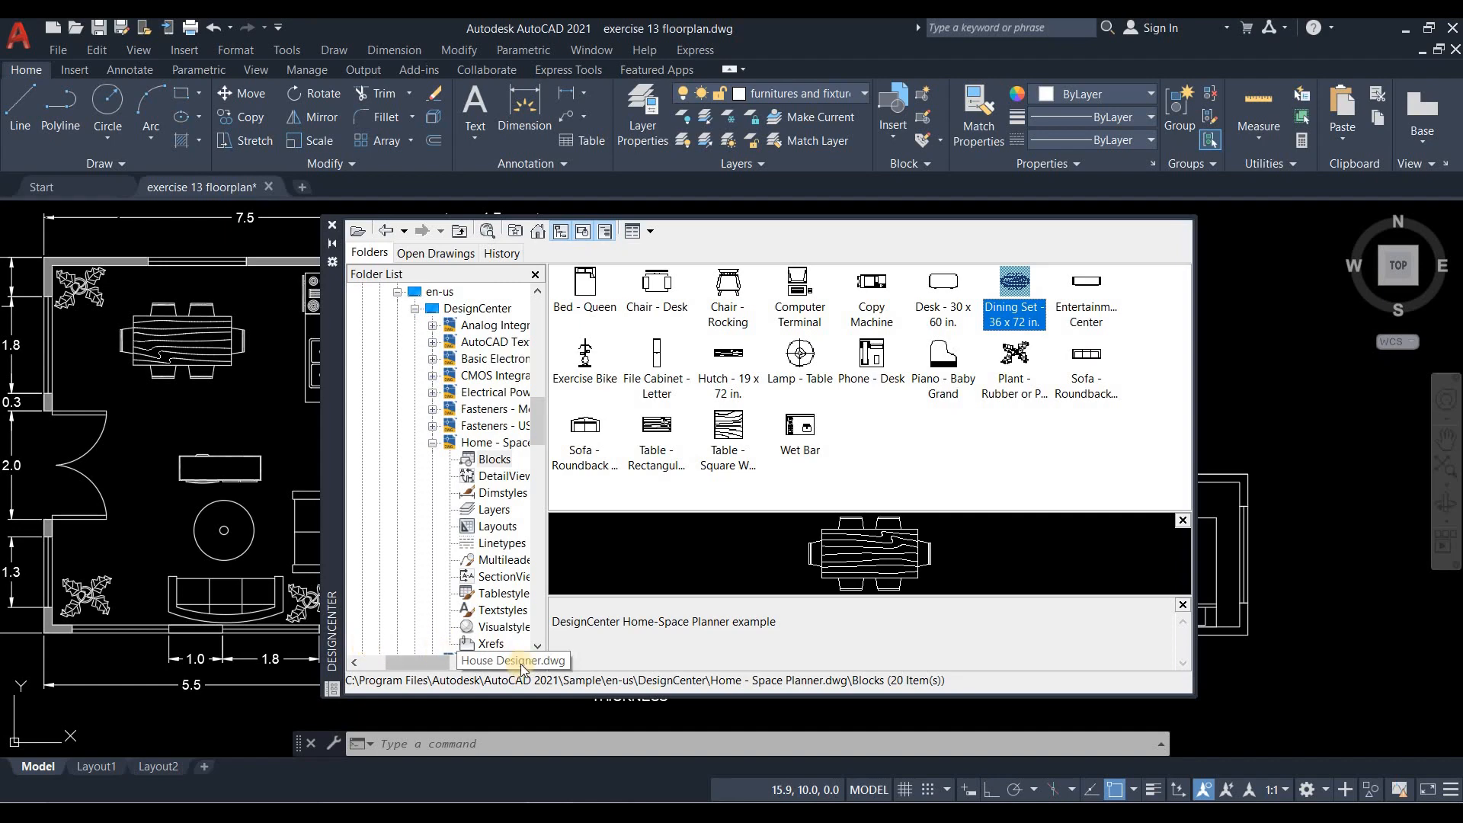
click(521, 662)
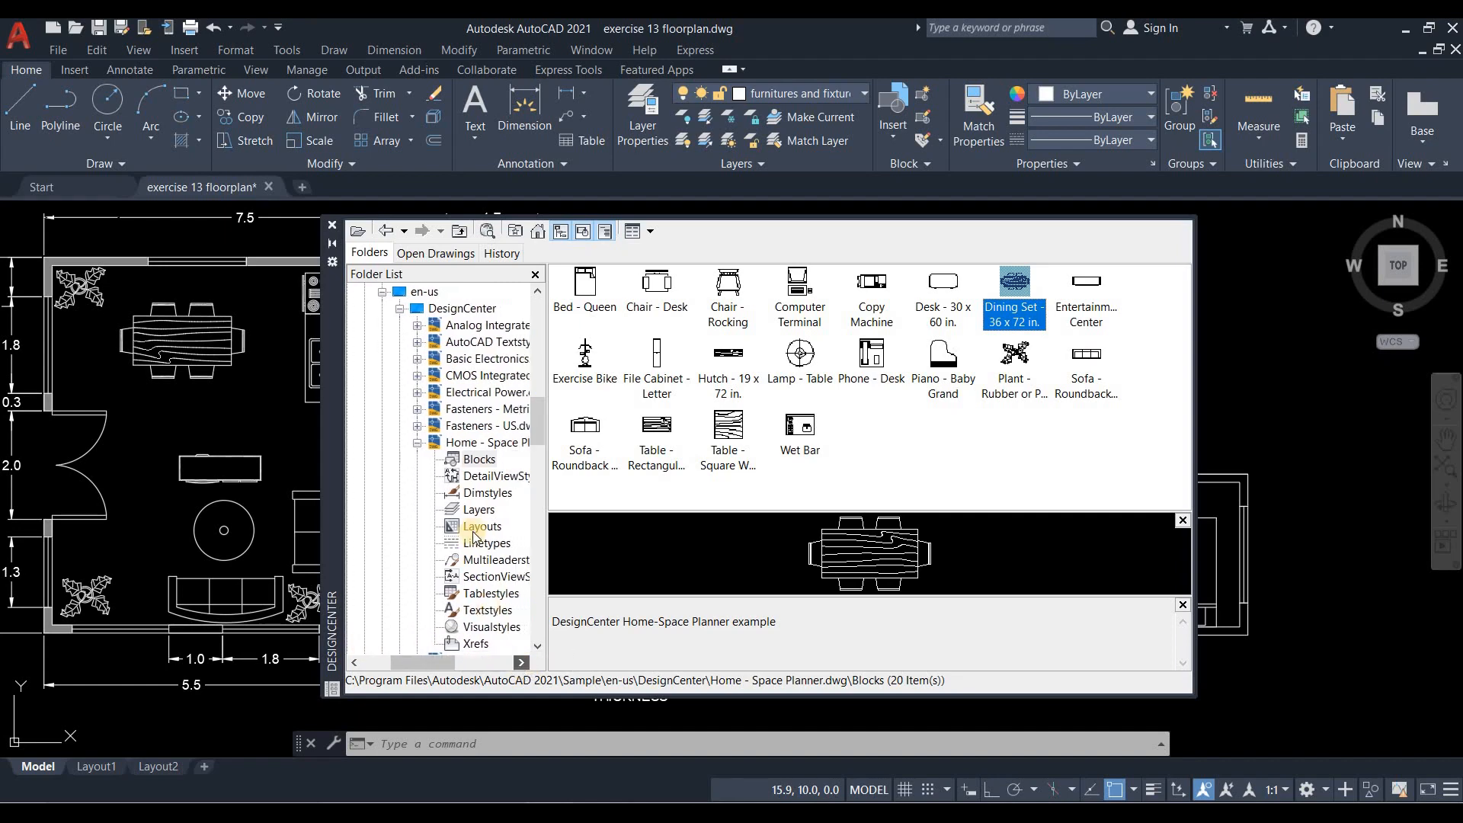
scroll(452, 533, down, 1)
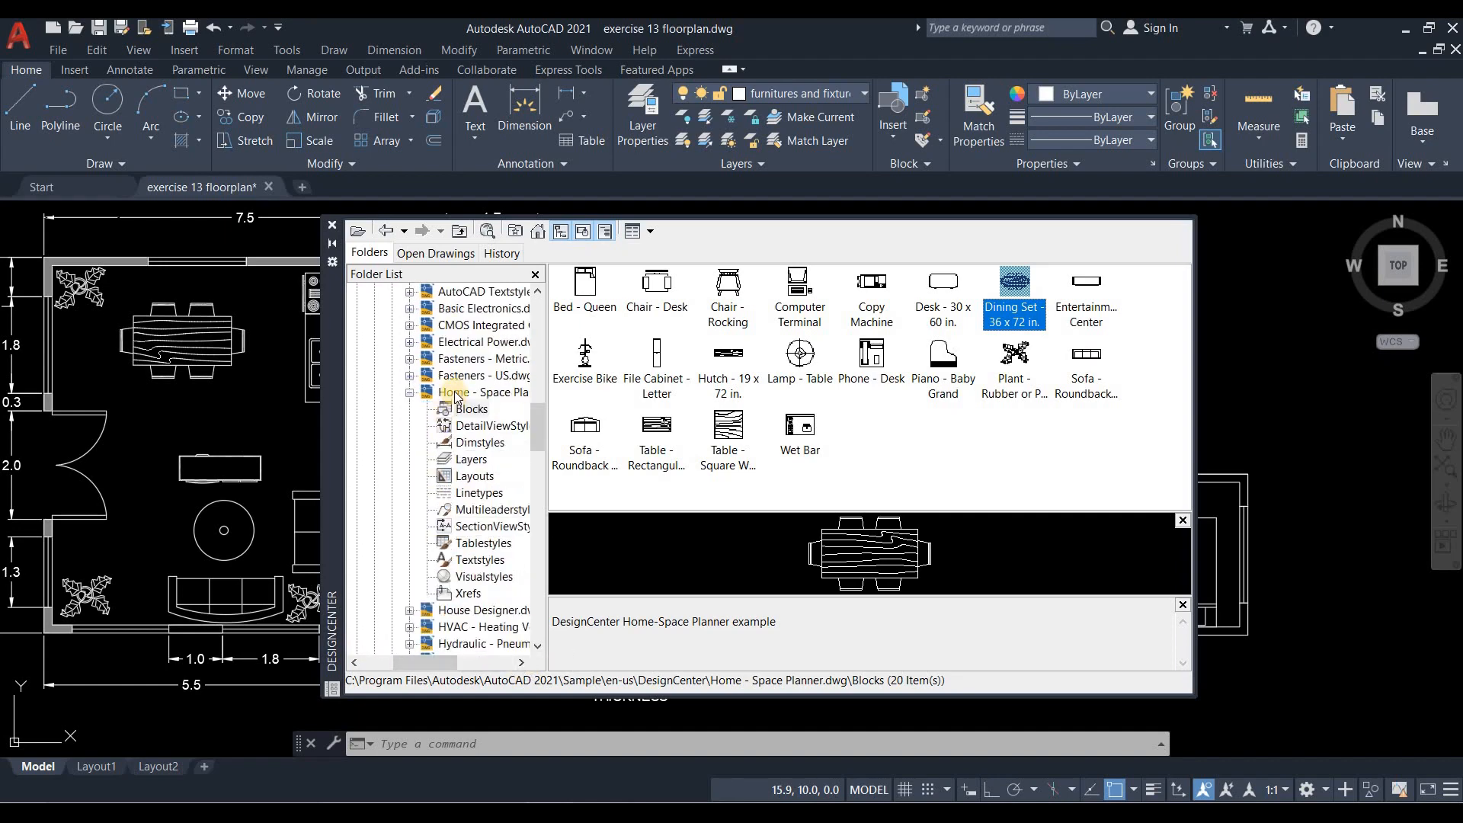
scroll(469, 444, down, 1)
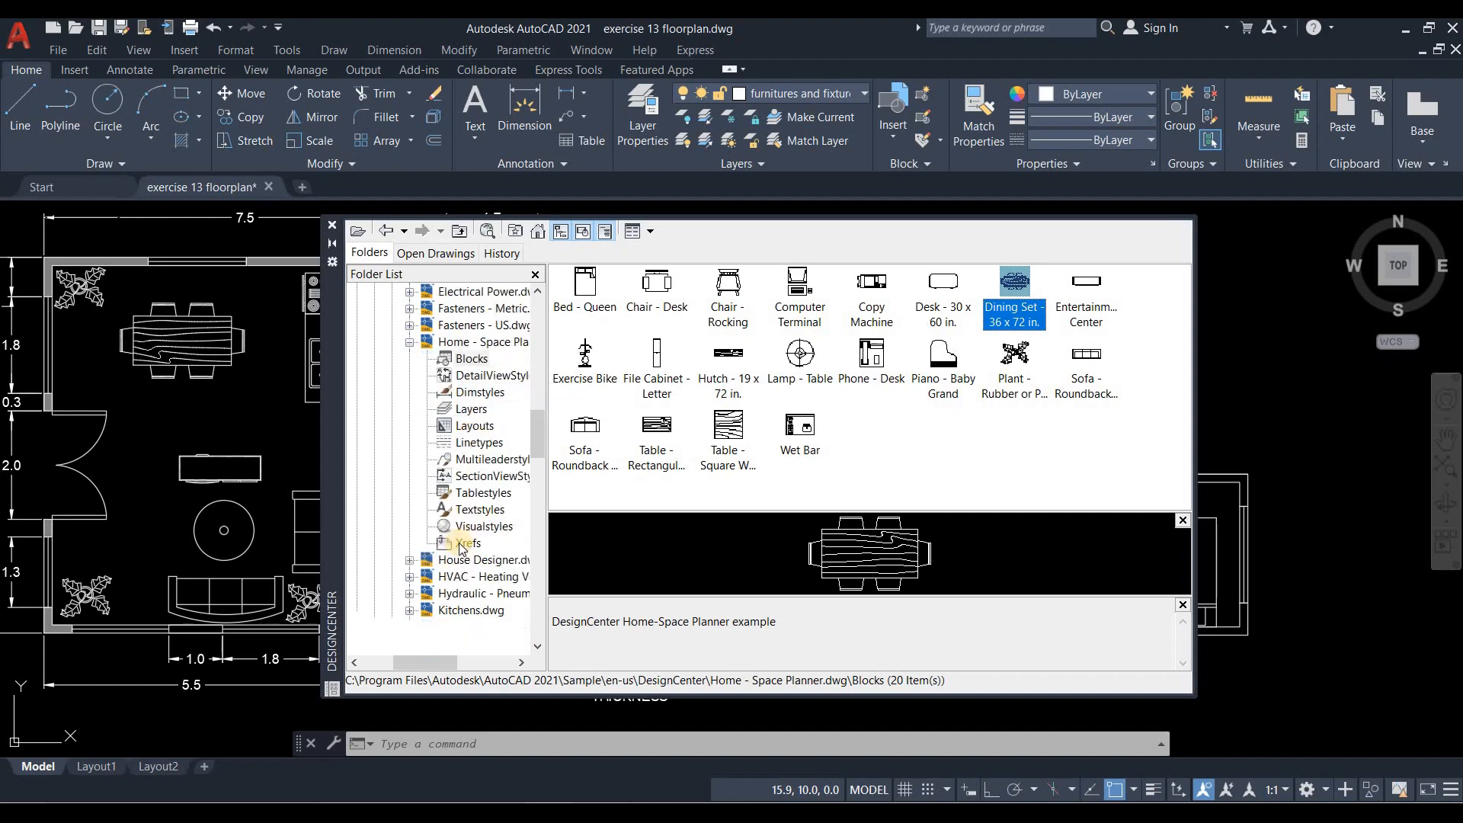
click(409, 562)
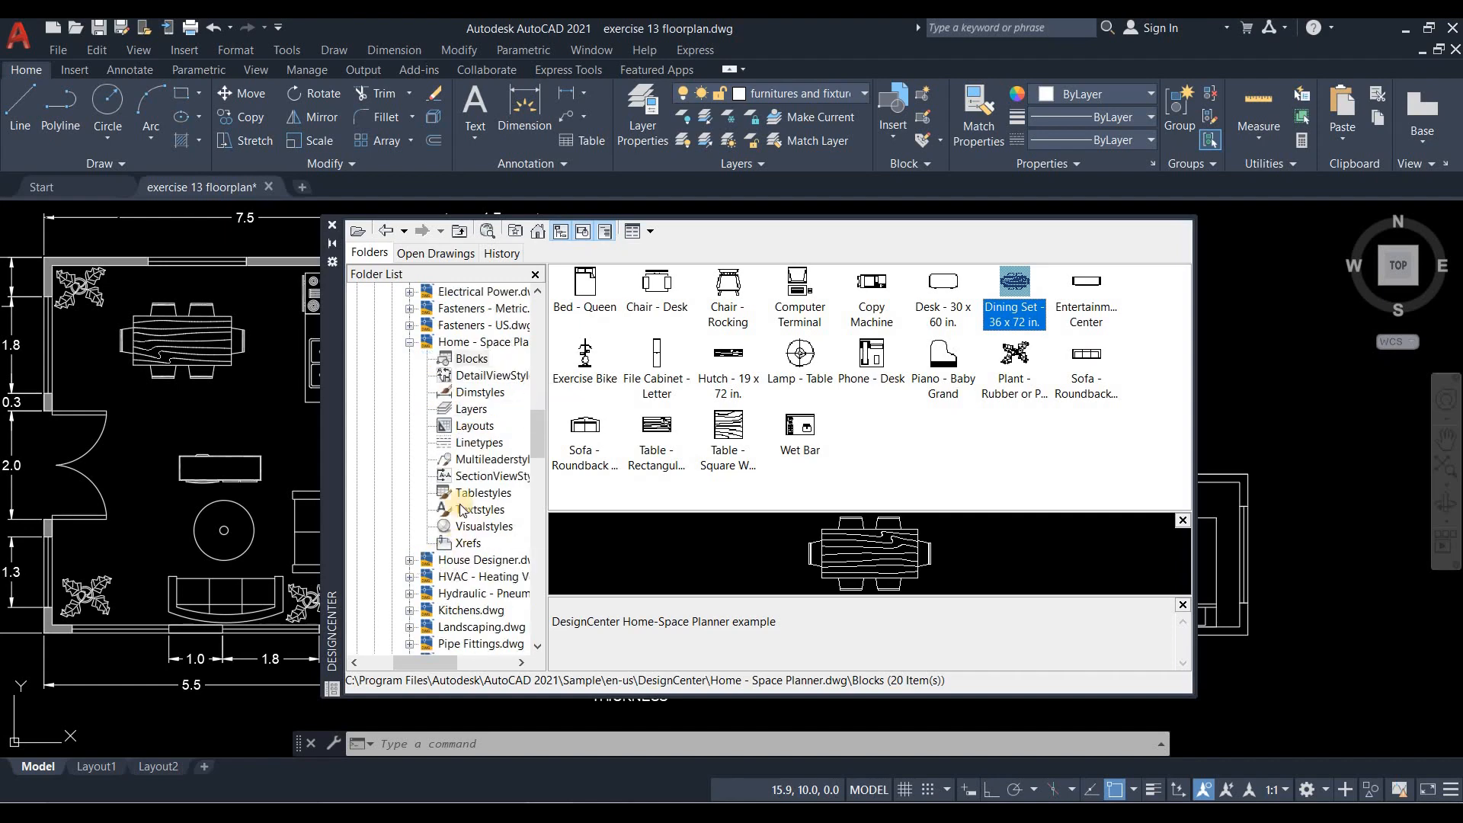
click(474, 461)
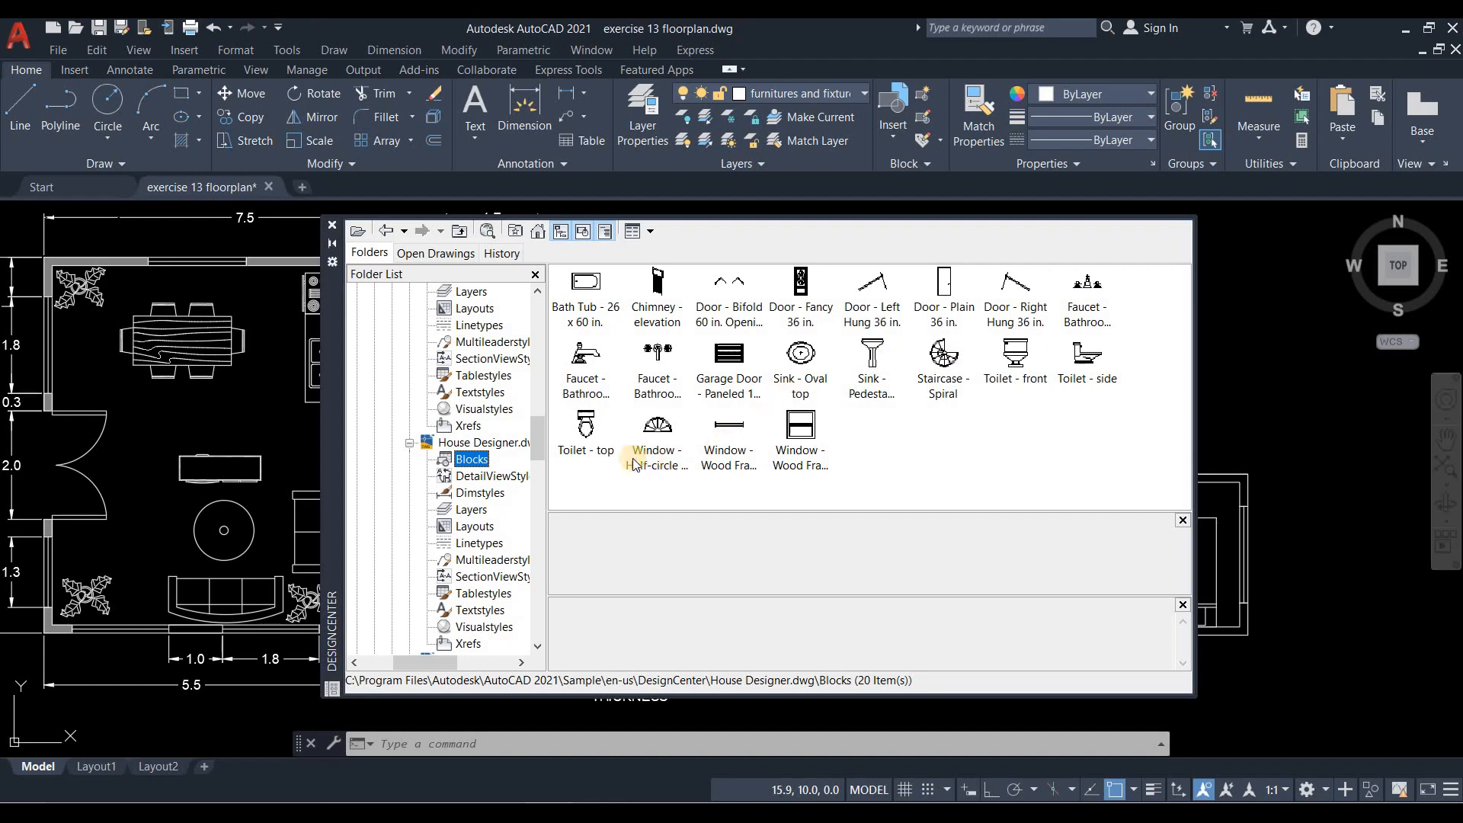
Display the blocks of Landscaping.dwg in DesignCenter.
drag(339, 425, 357, 424)
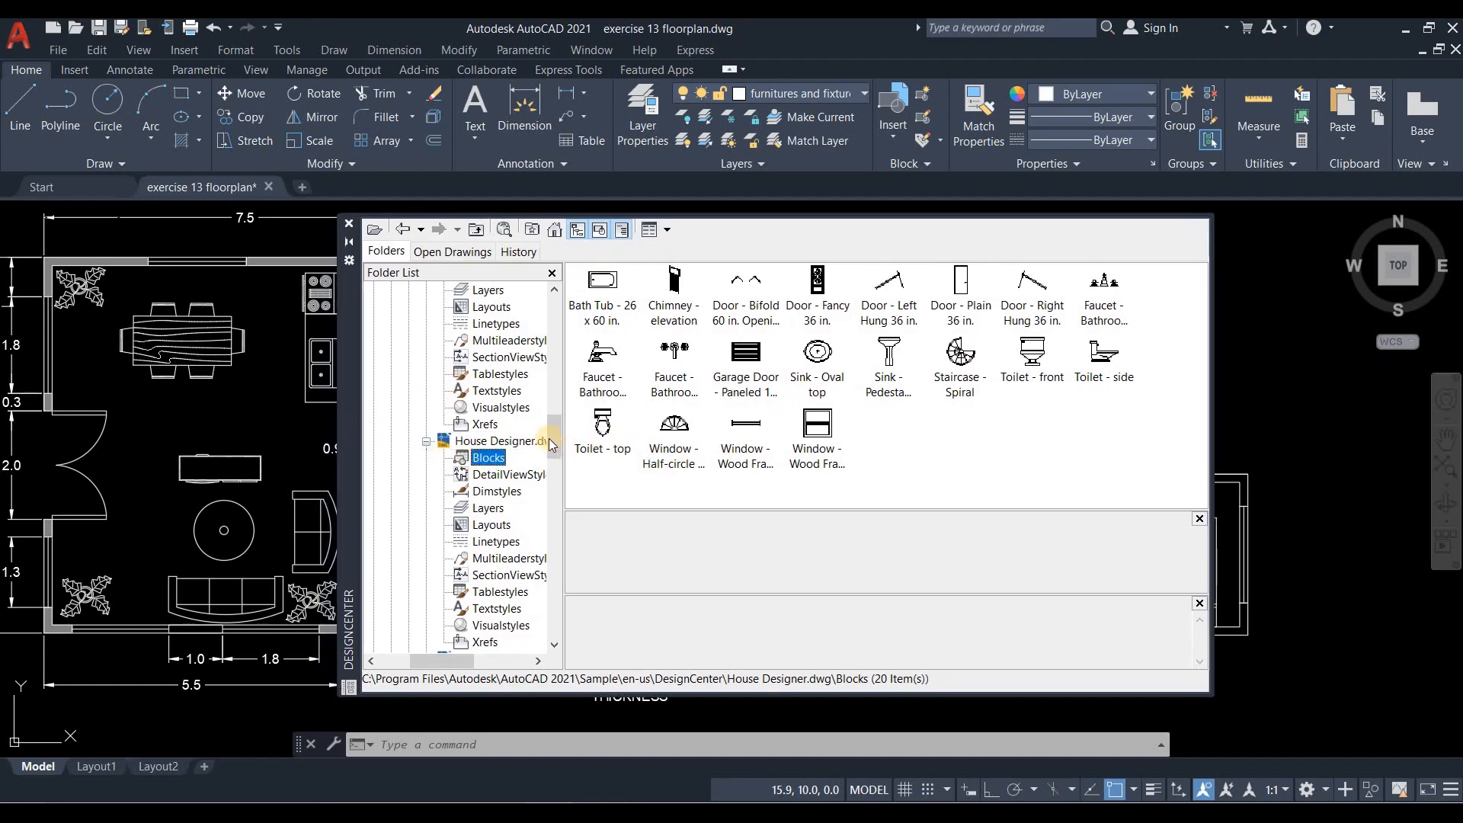
drag(549, 441, 558, 465)
click(428, 560)
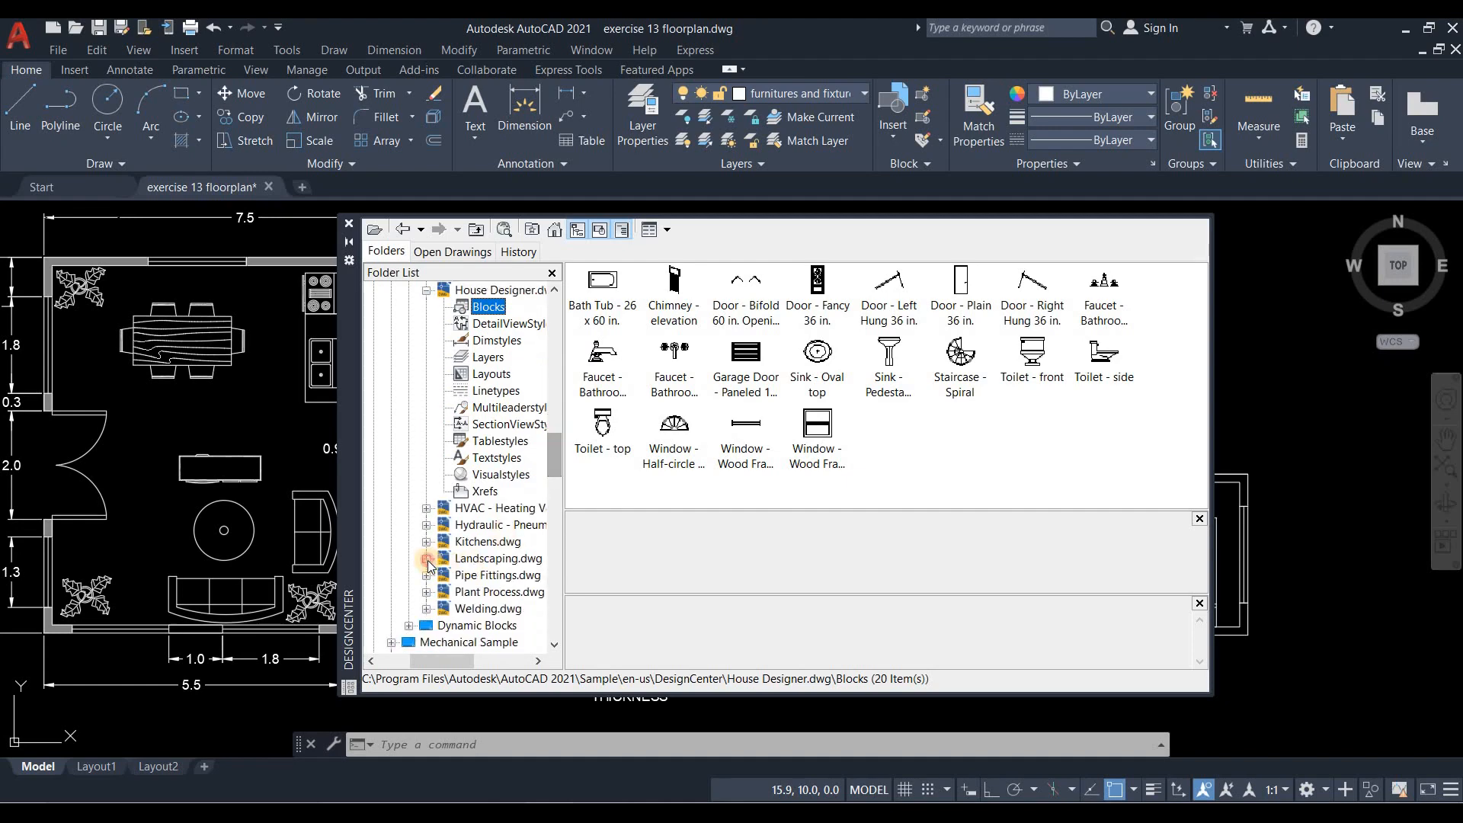
click(490, 453)
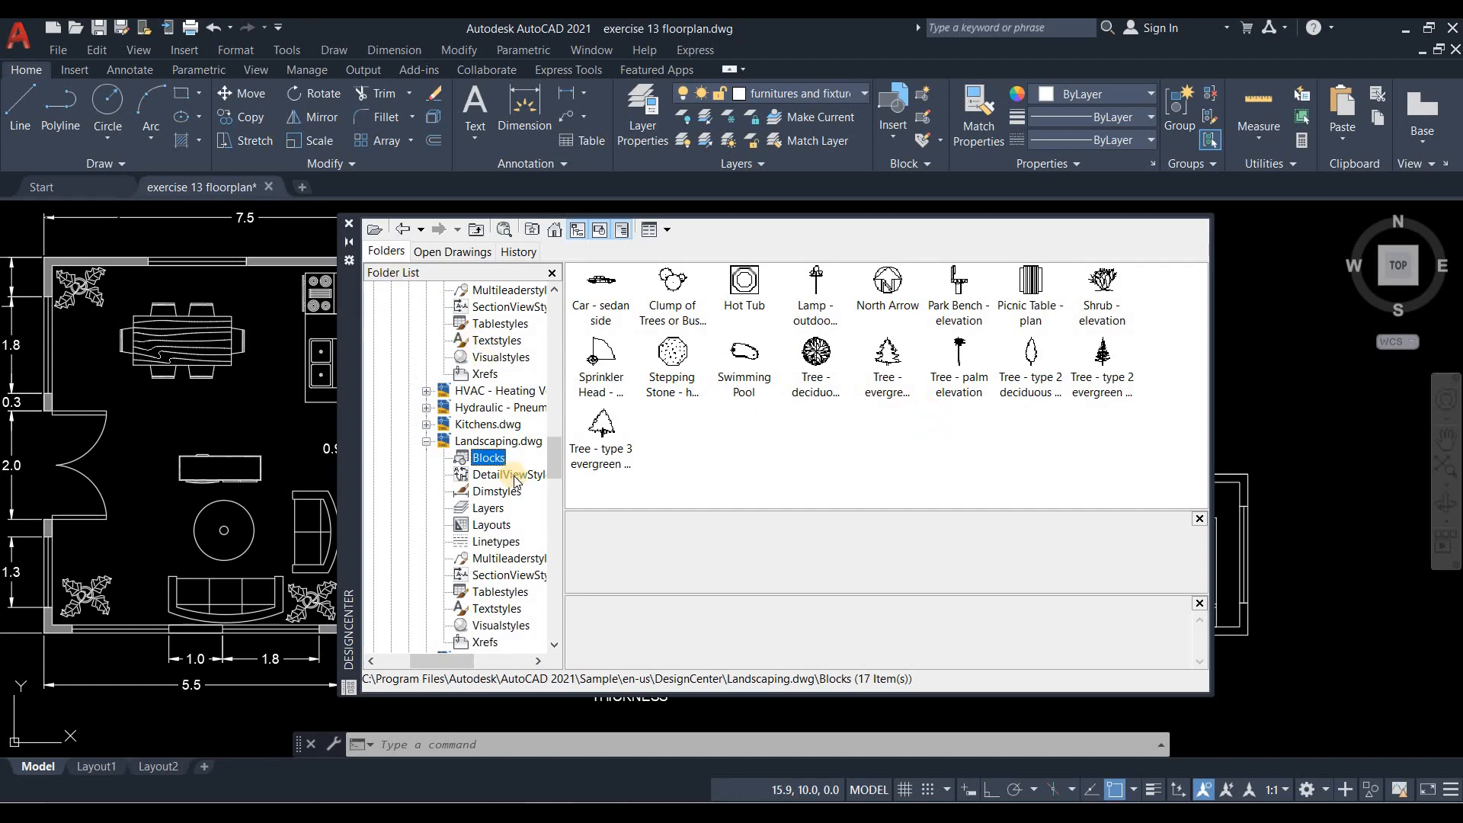
Look through the DesignCenter folder tree to locate the DesignCenter folder under Sample\en-us.
drag(559, 448, 492, 494)
scroll(492, 495, down, 7)
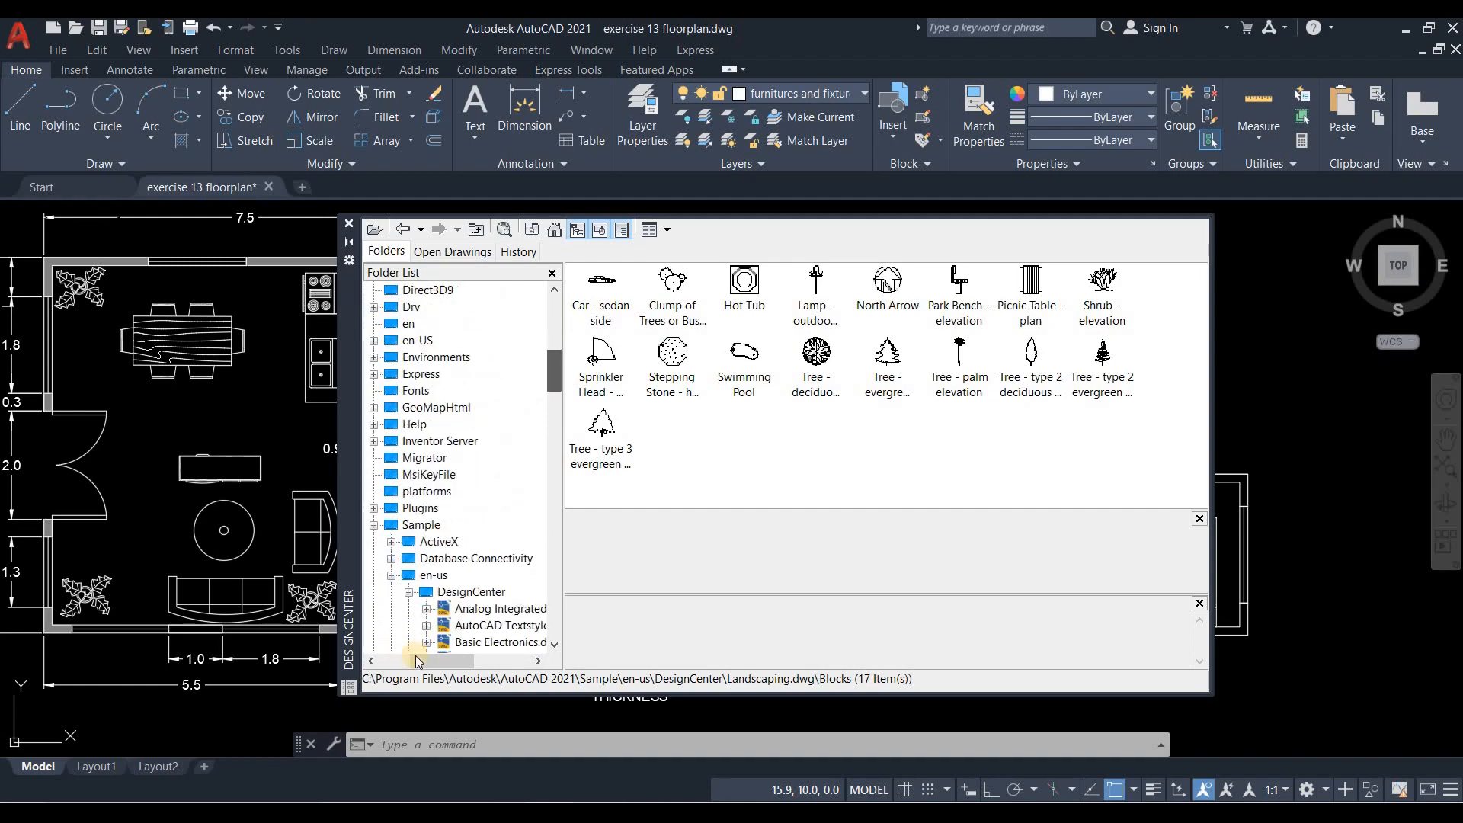
drag(417, 659, 388, 656)
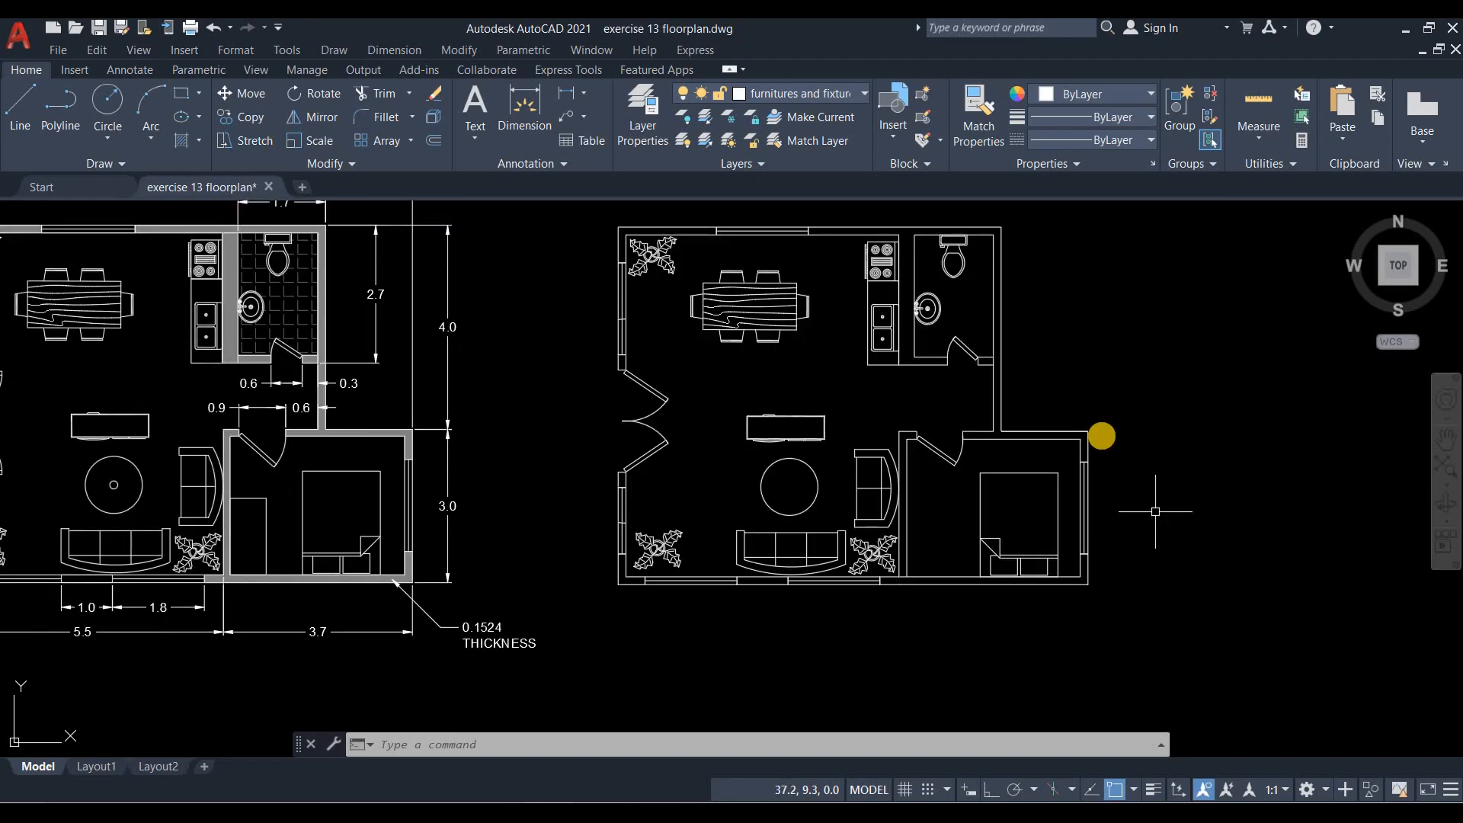
Hatch the bathroom floor of the redrawn plan with the ANGLE pattern in colour 99,100,102.
scroll(1142, 462, down, 1)
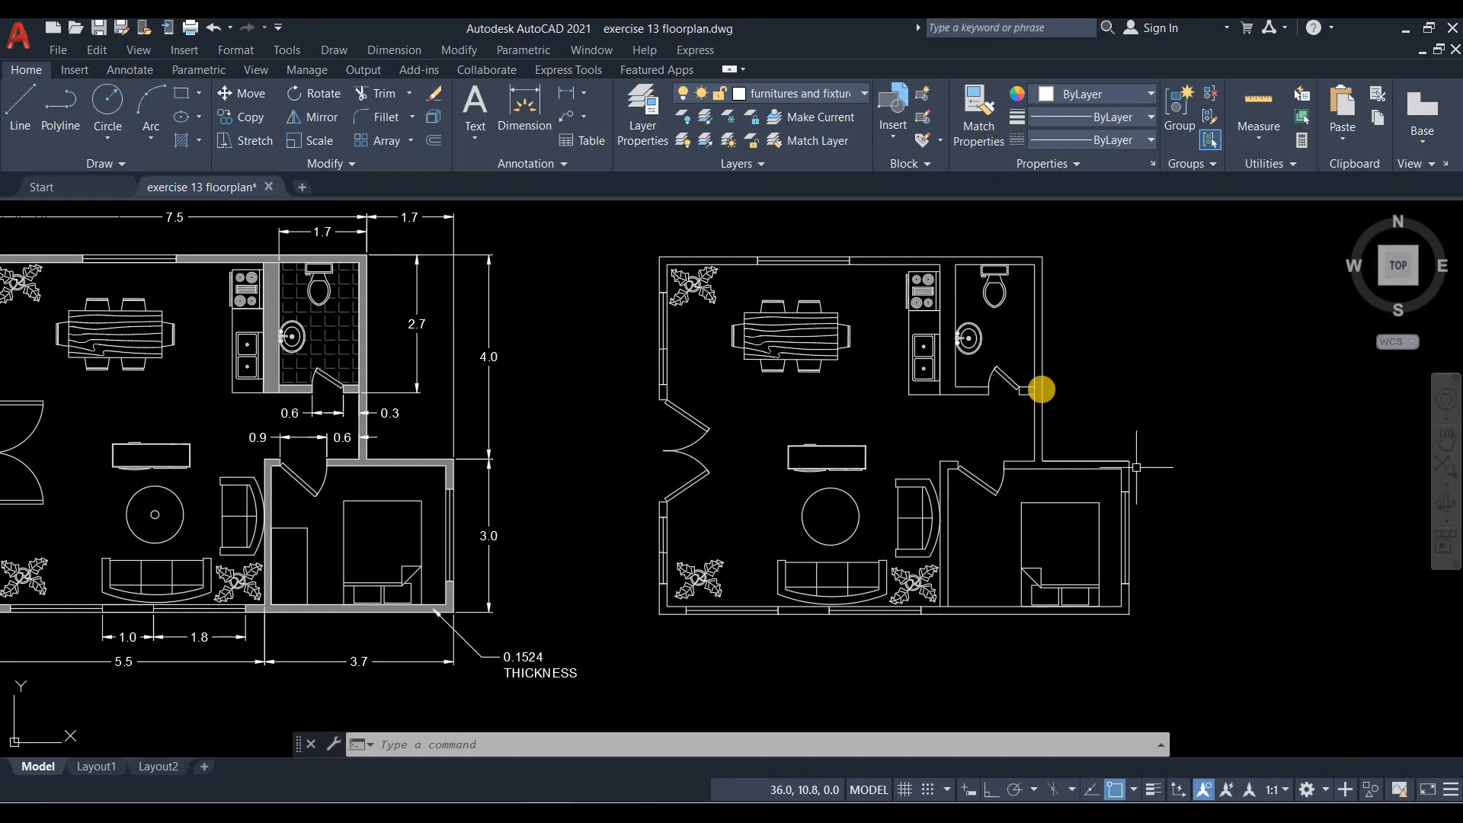
middle_drag(1008, 384, 1119, 407)
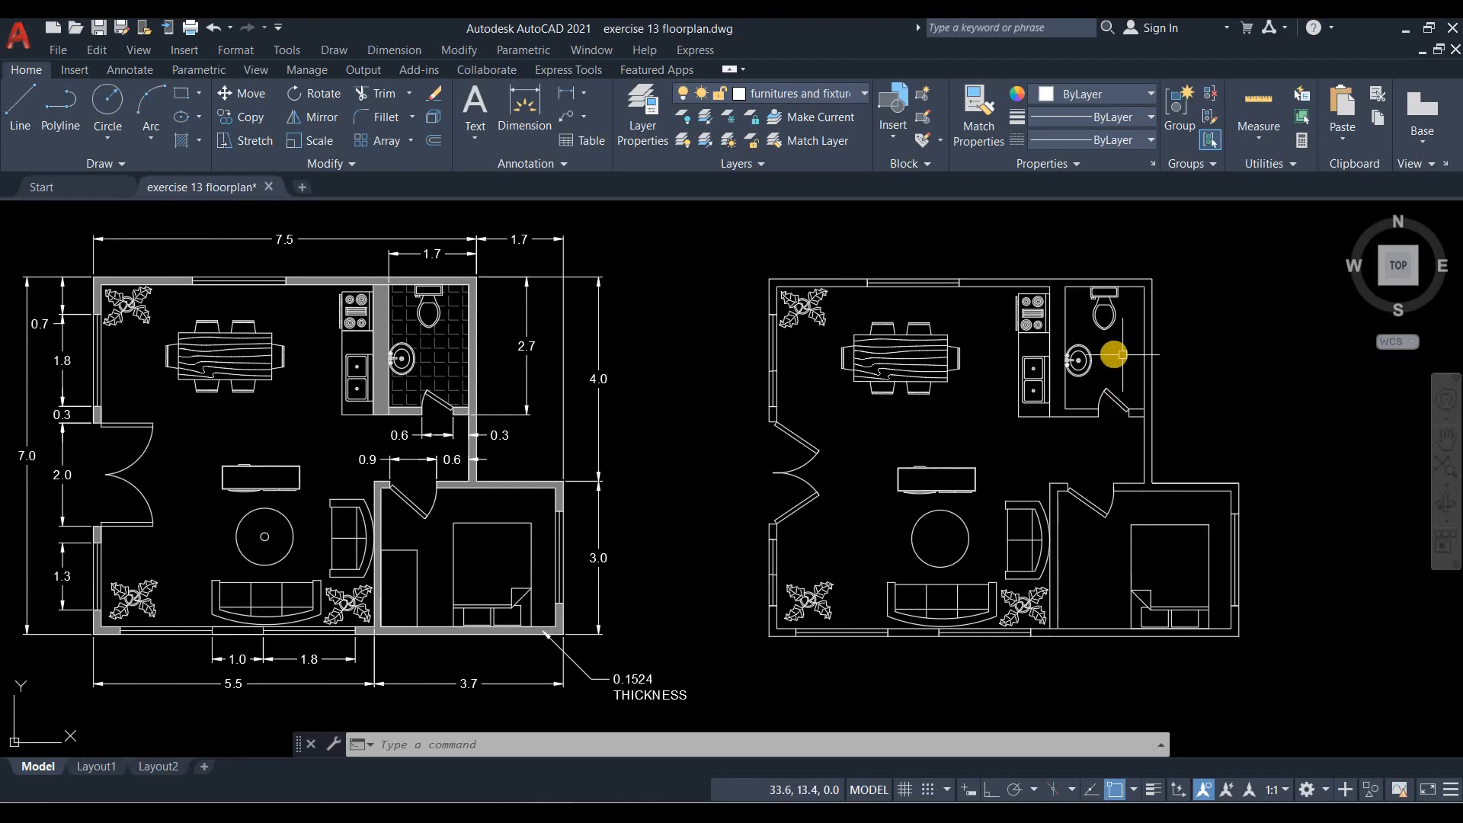
click(200, 140)
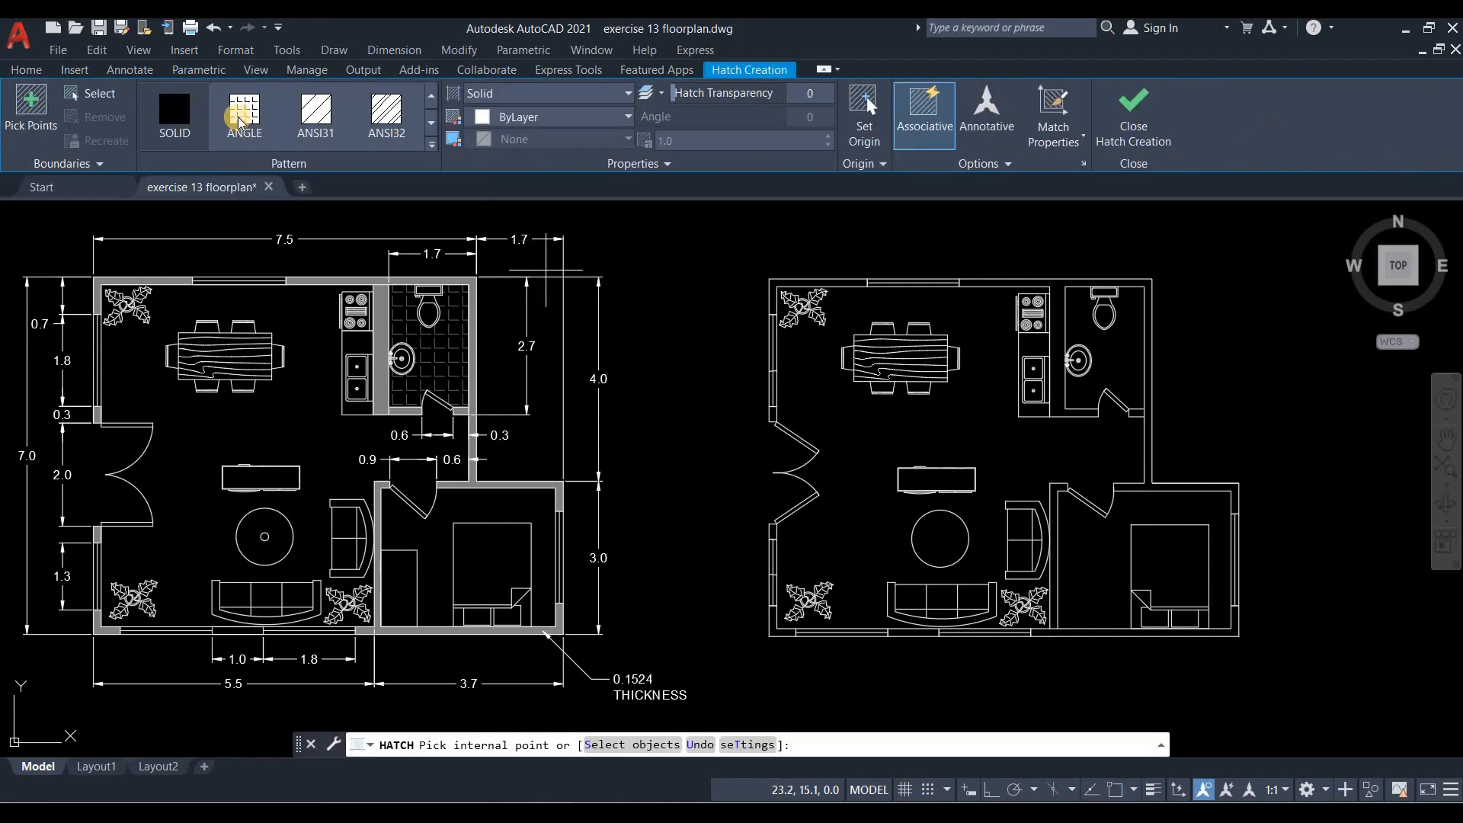
click(238, 120)
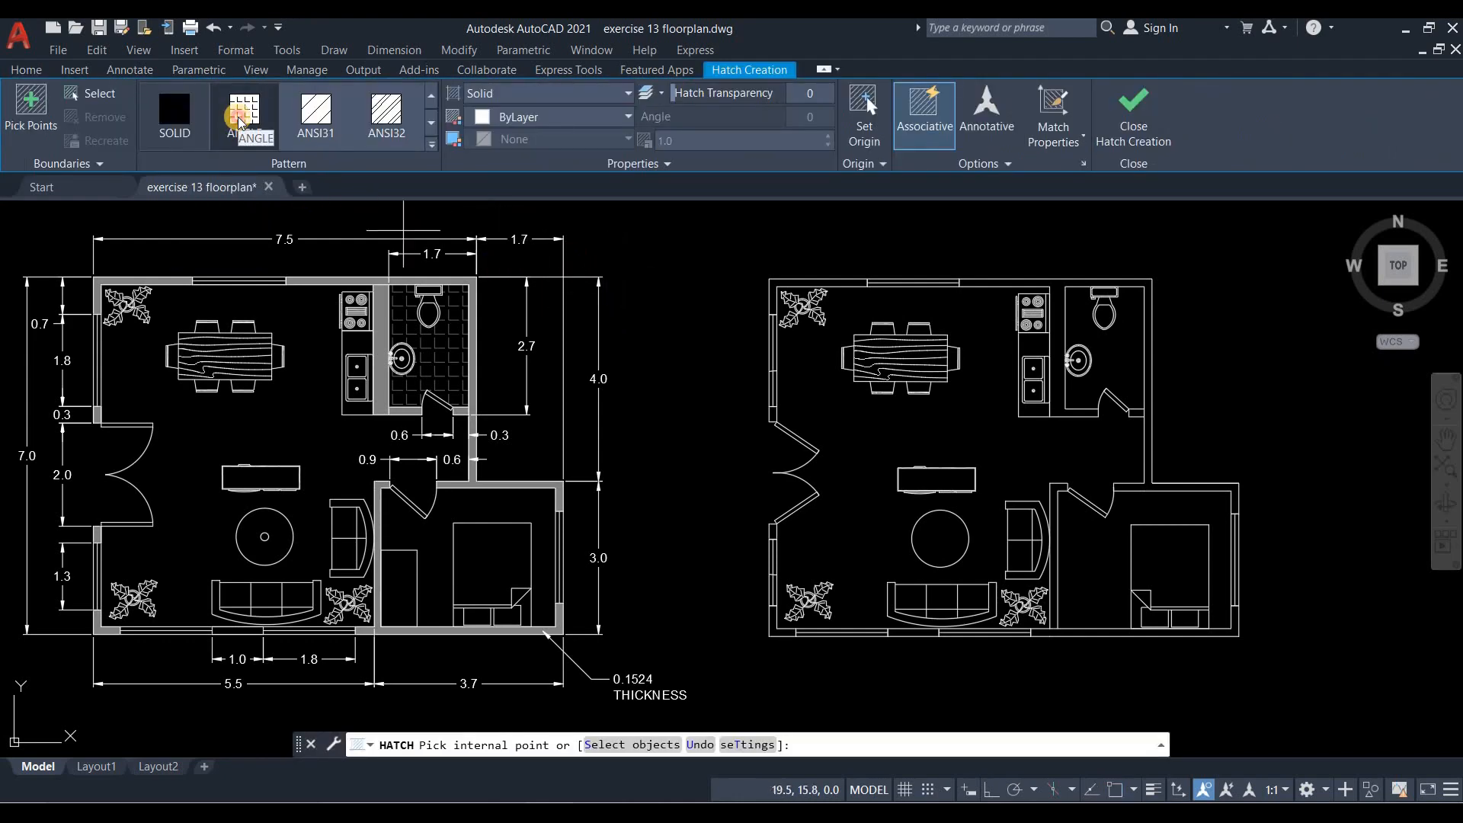
click(238, 121)
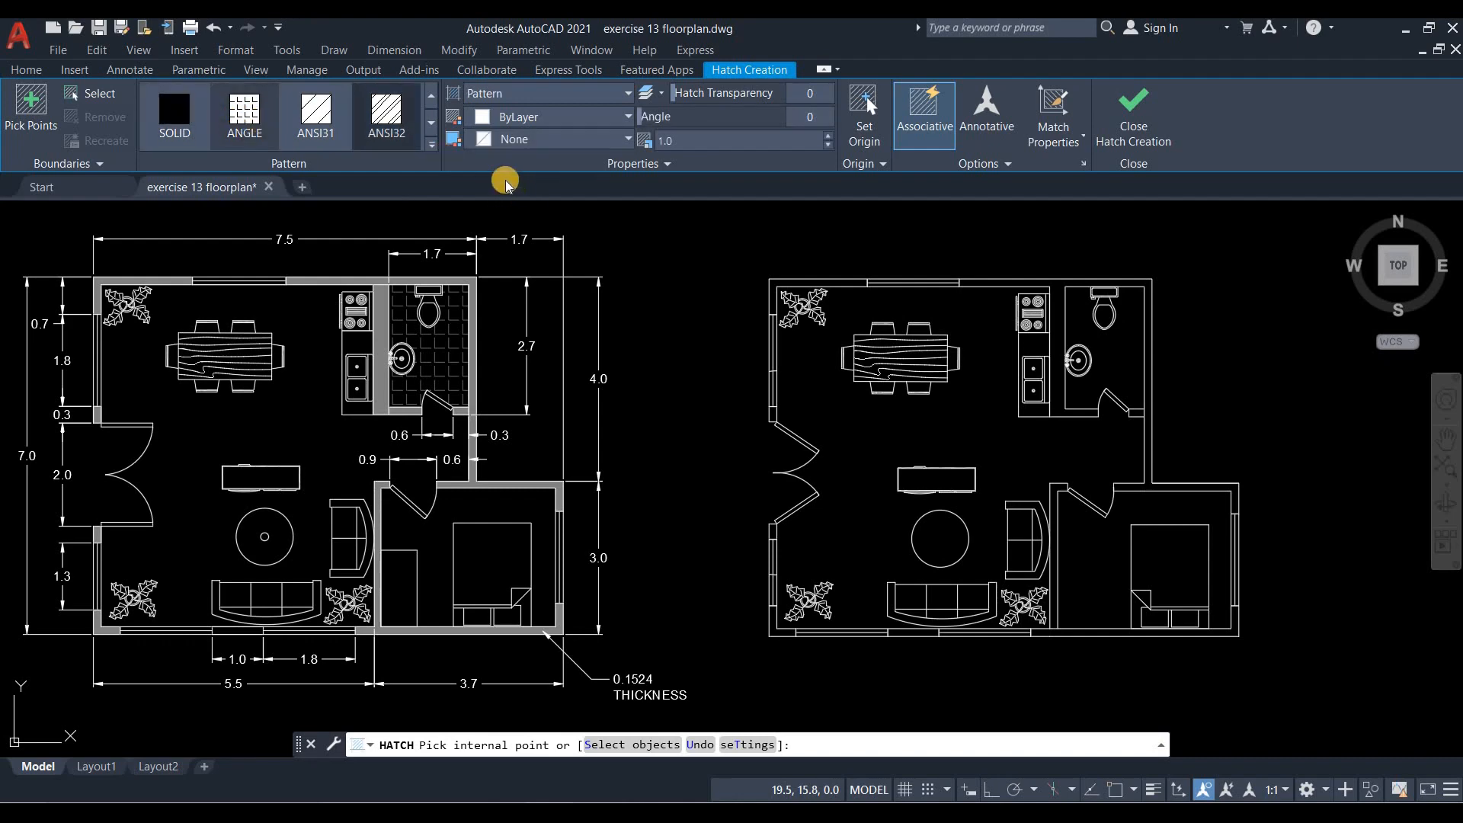
click(533, 117)
click(476, 237)
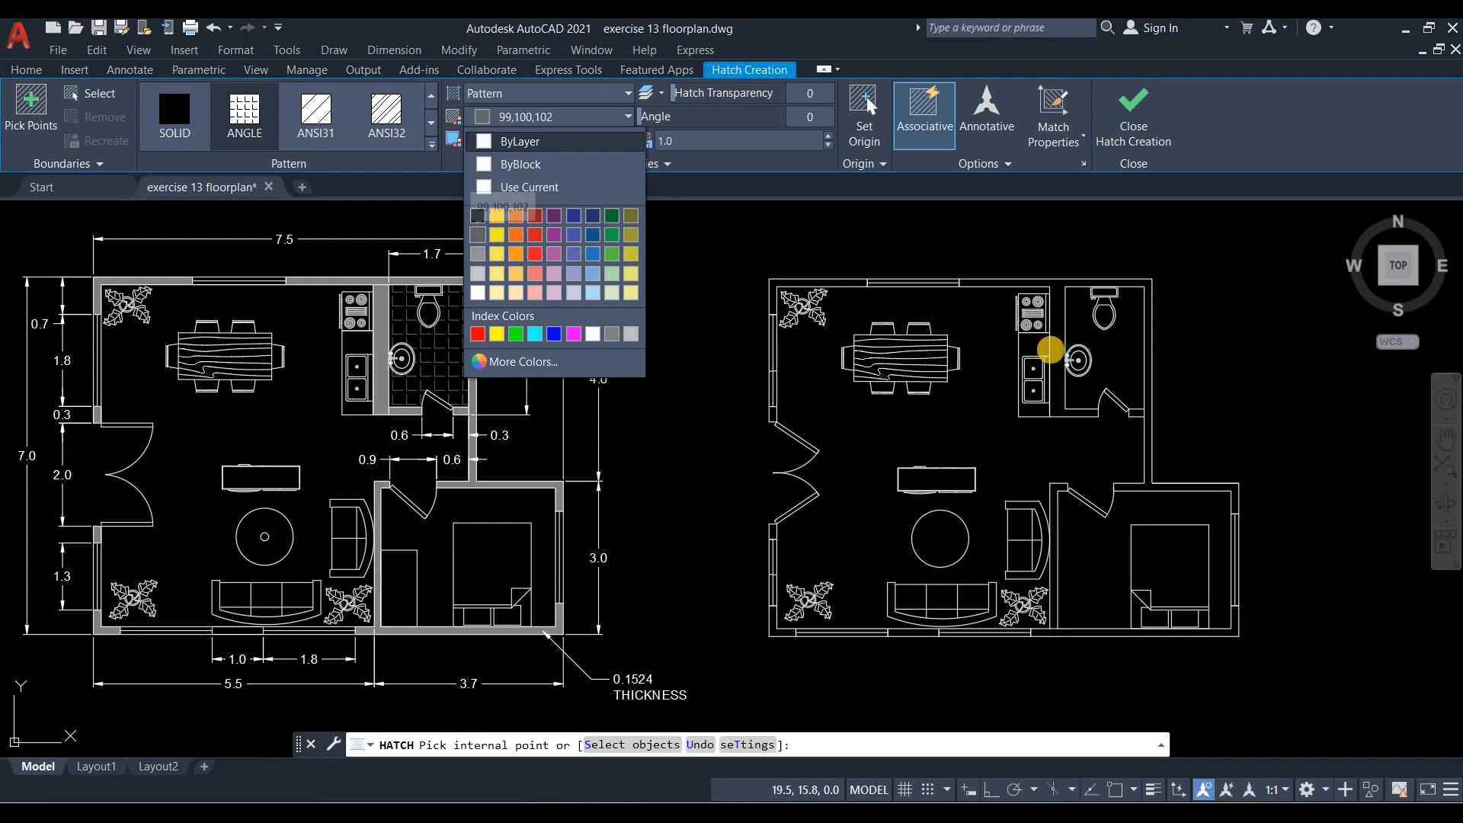
click(1135, 358)
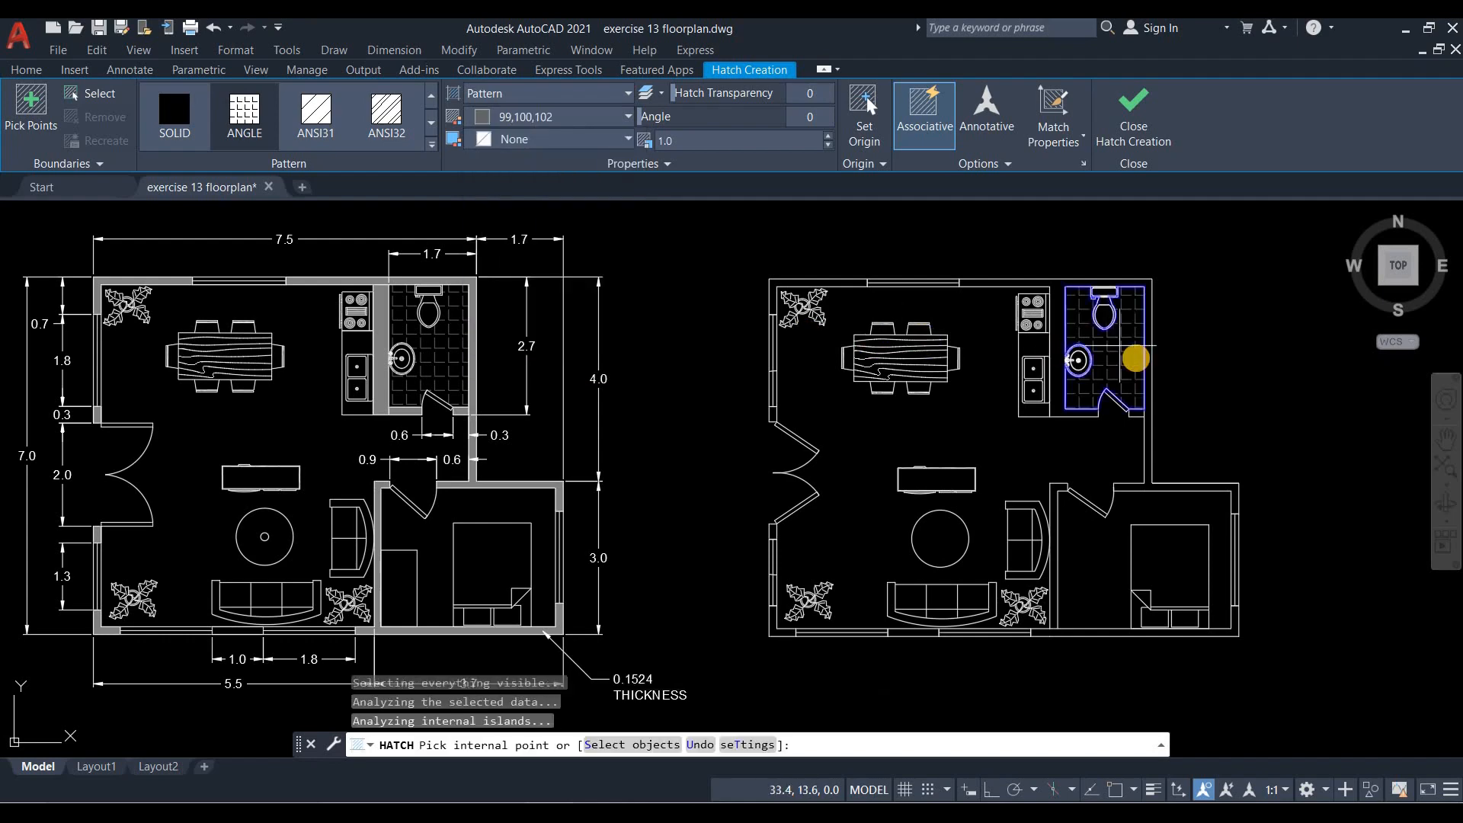
key(Return)
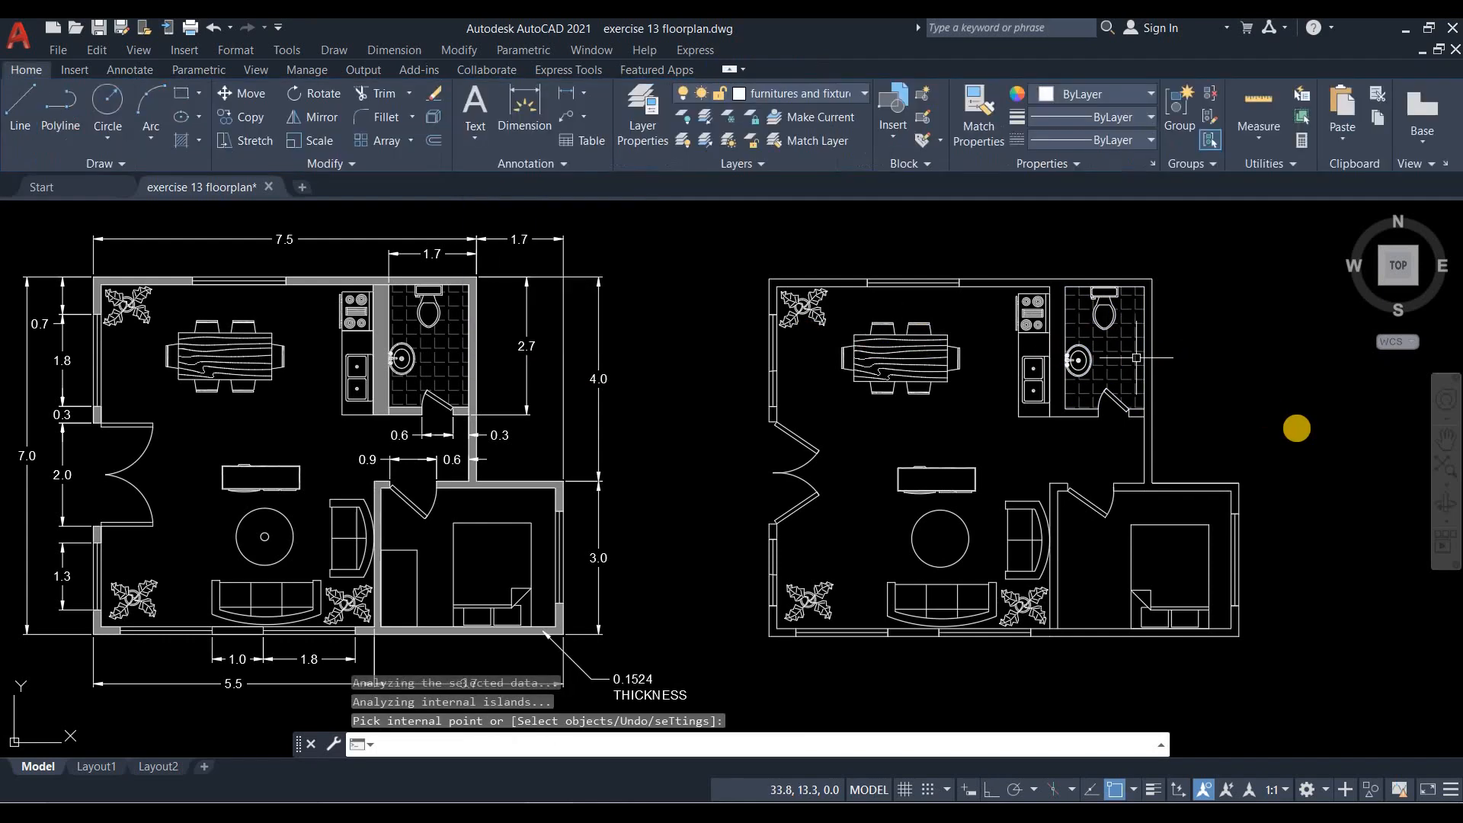
Copy the rectangular wardrobe from the reference bedroom to the lower-left inner corner of the redrawn bedroom.
click(417, 565)
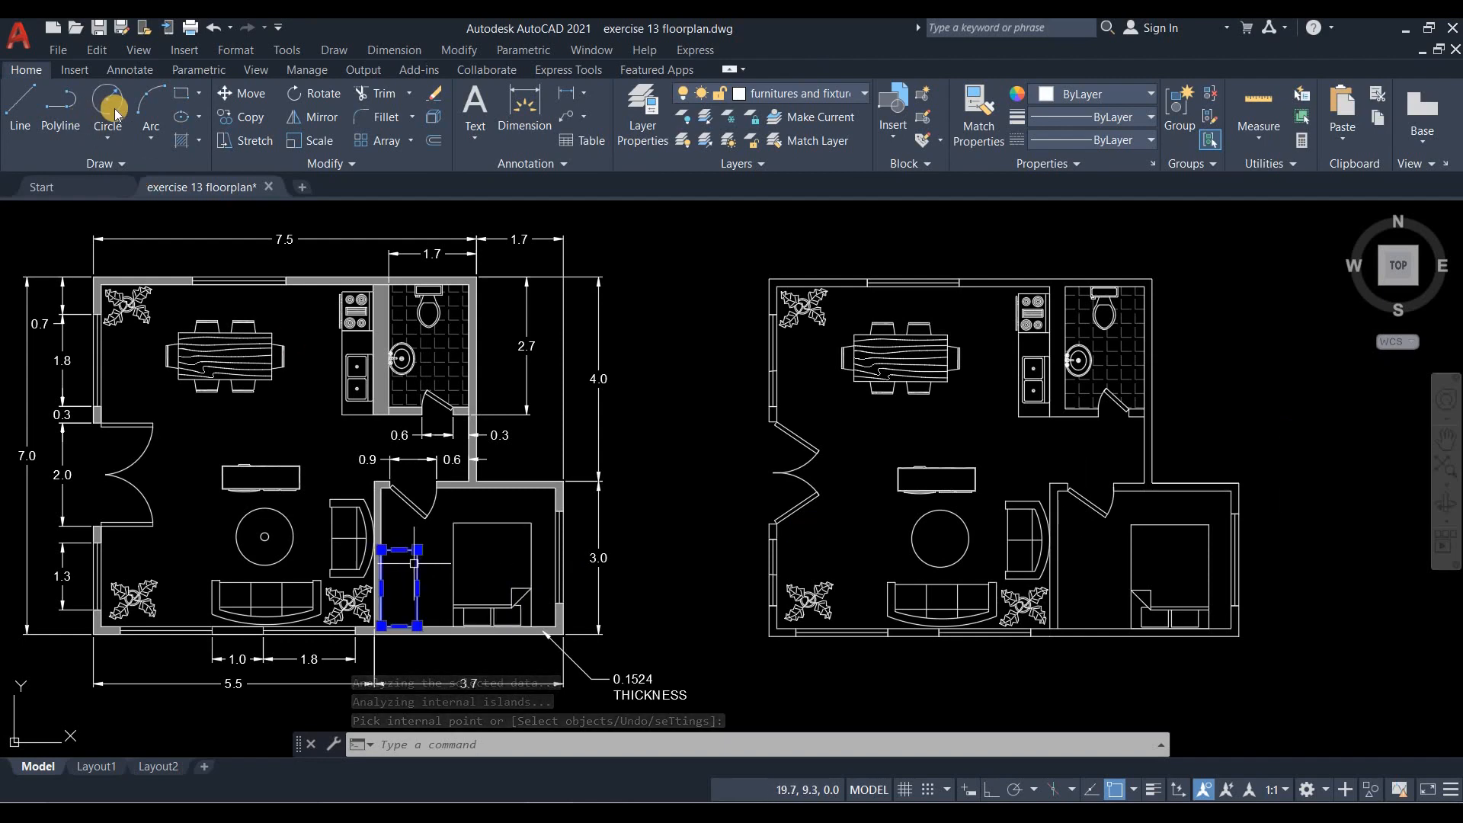
click(242, 117)
click(382, 625)
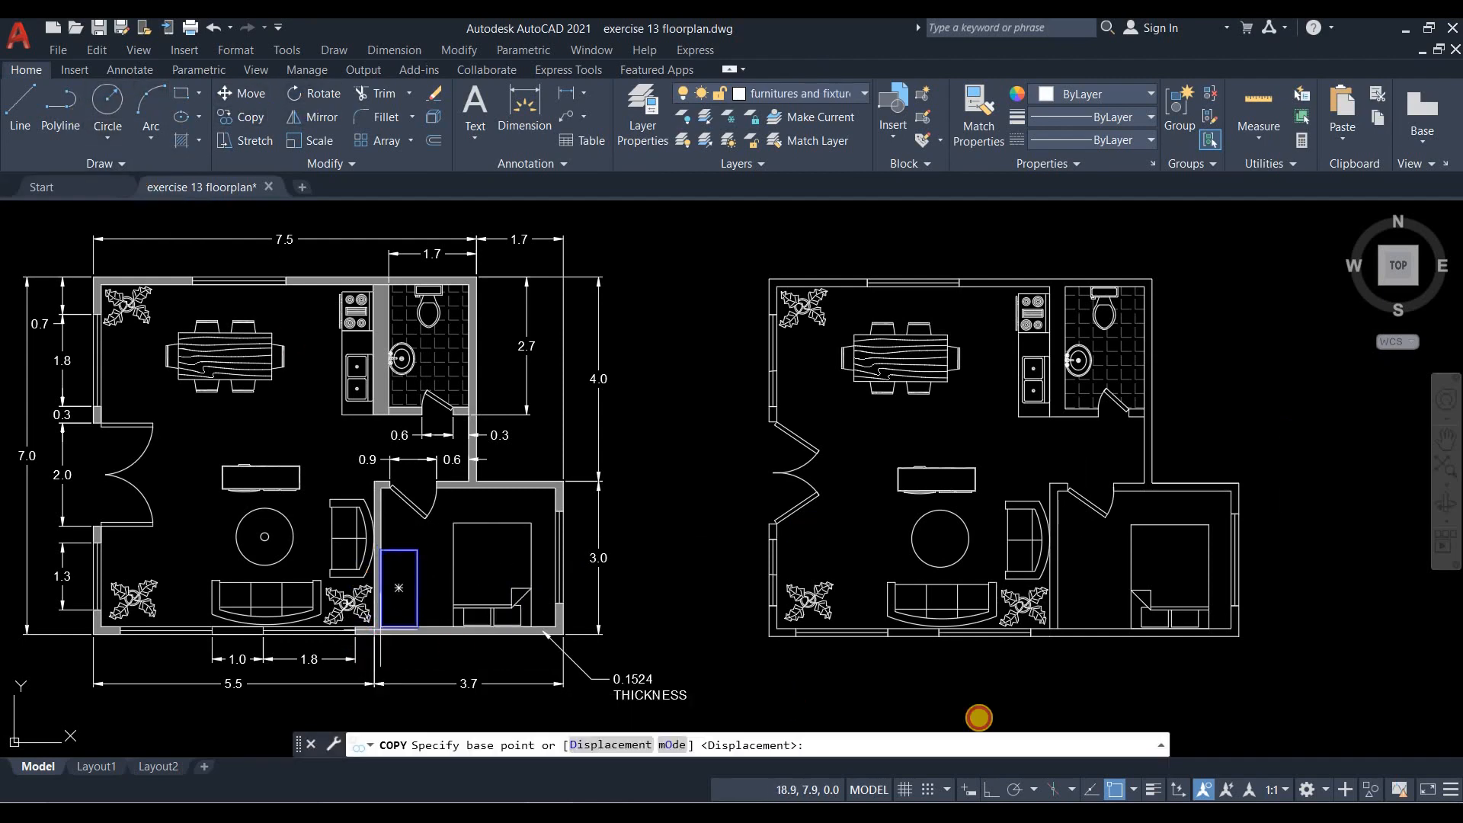
click(1058, 627)
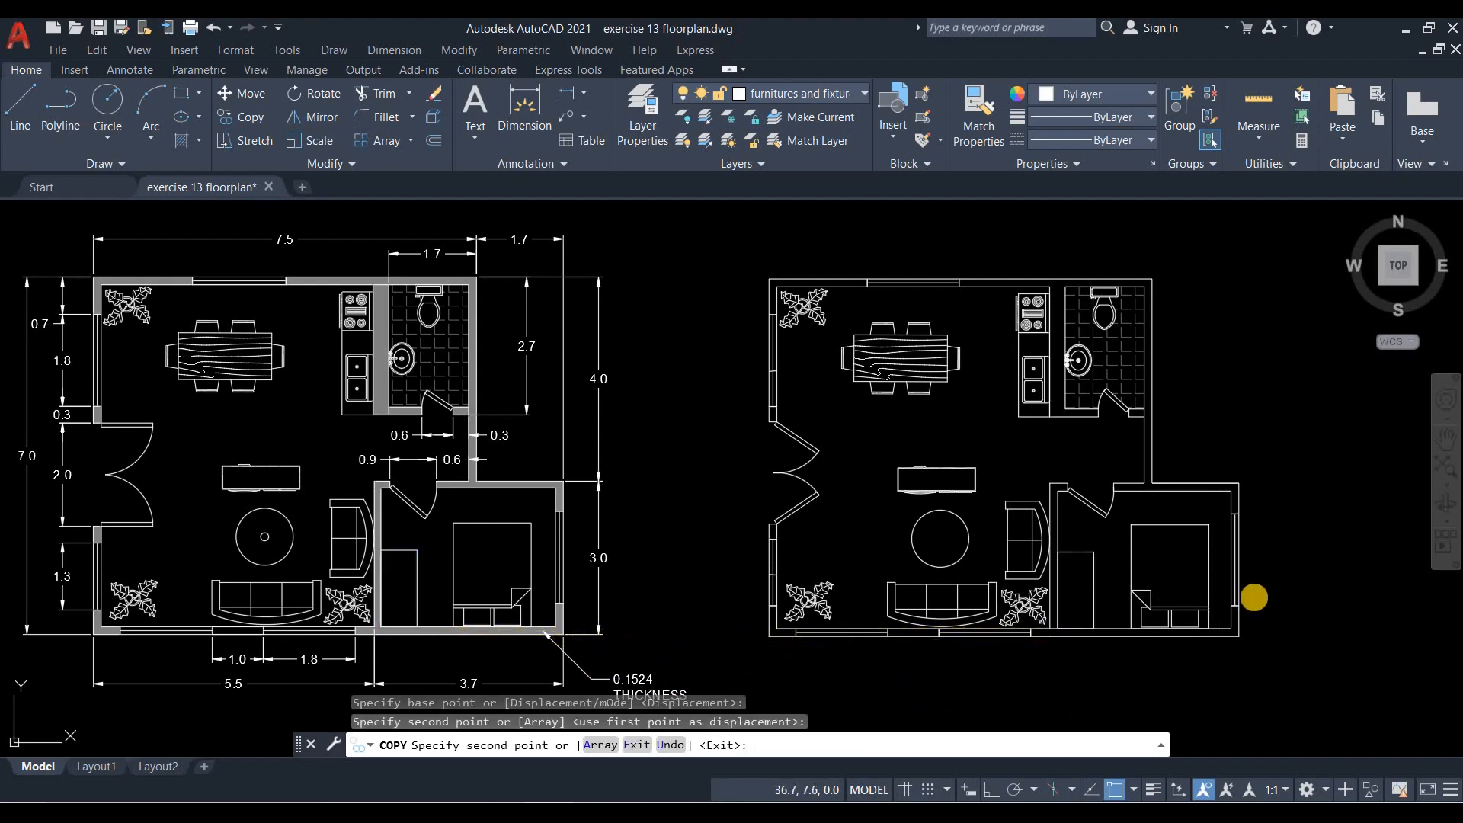
key(Escape)
Erase the extra line in the left wall's window above the double door of the redrawn plan.
middle_drag(1283, 608, 1248, 593)
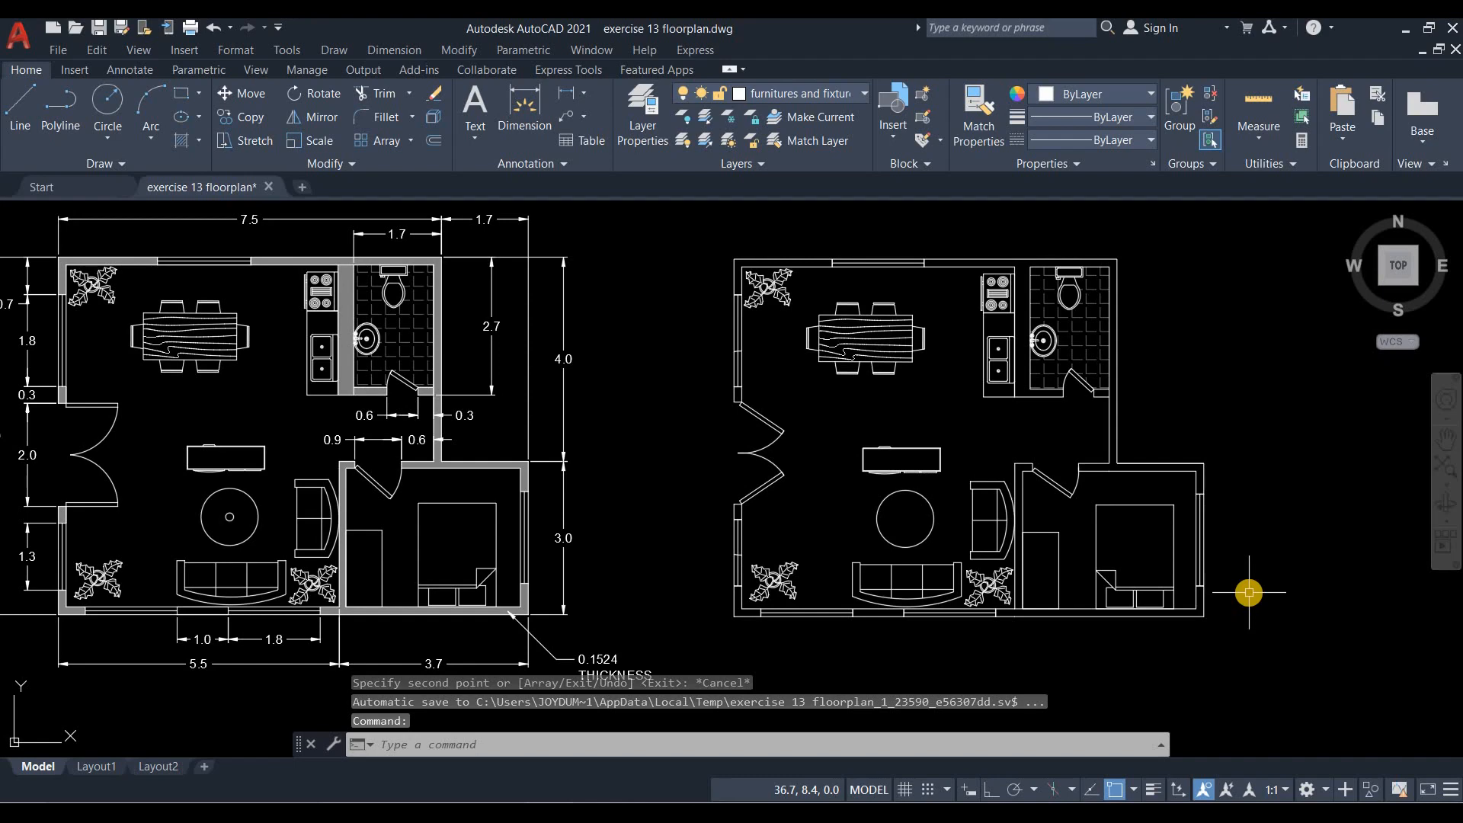
middle_drag(1241, 591, 1208, 590)
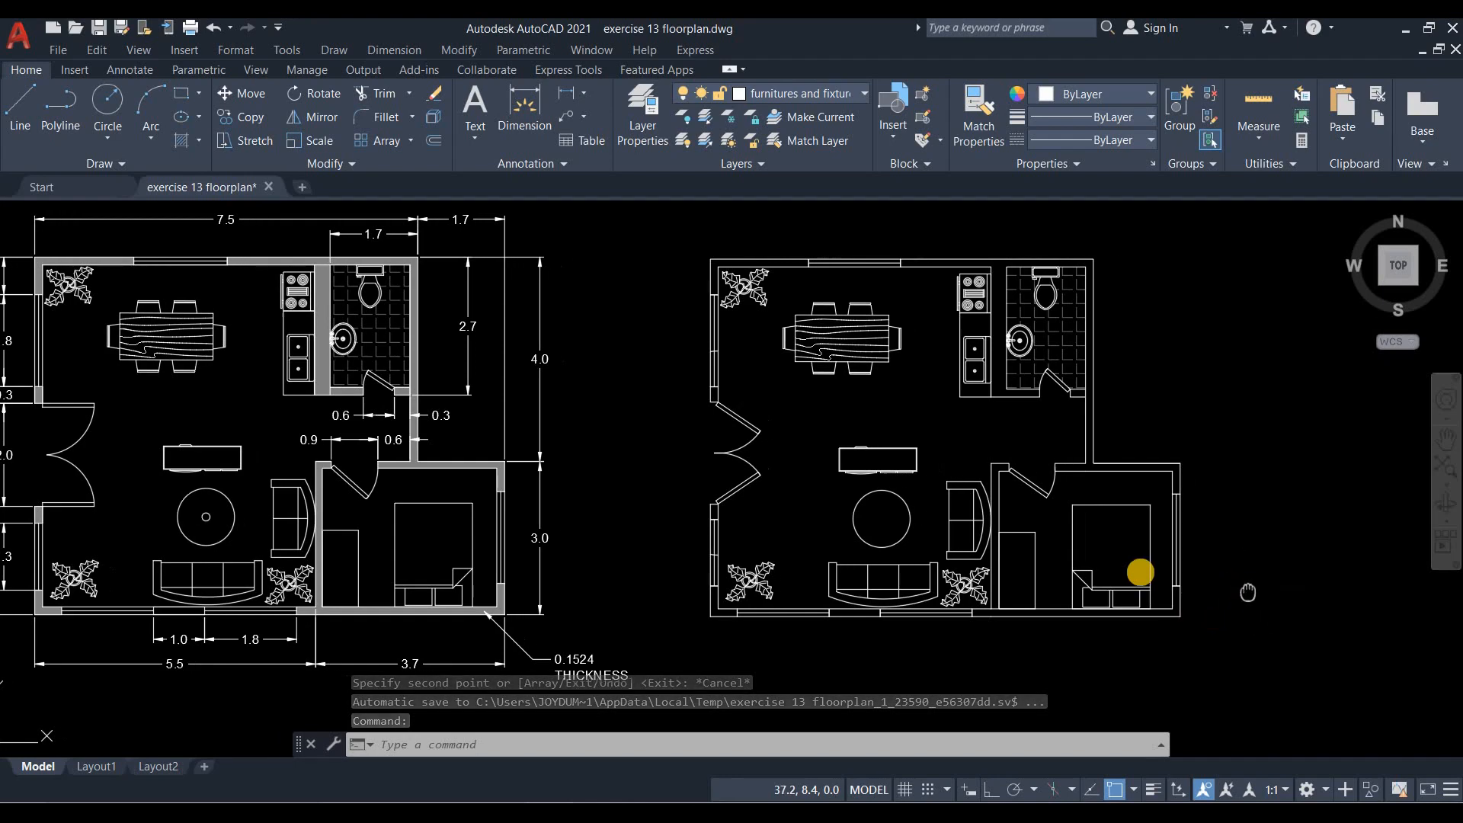
scroll(710, 346, up, 3)
click(673, 336)
click(732, 367)
key(Delete)
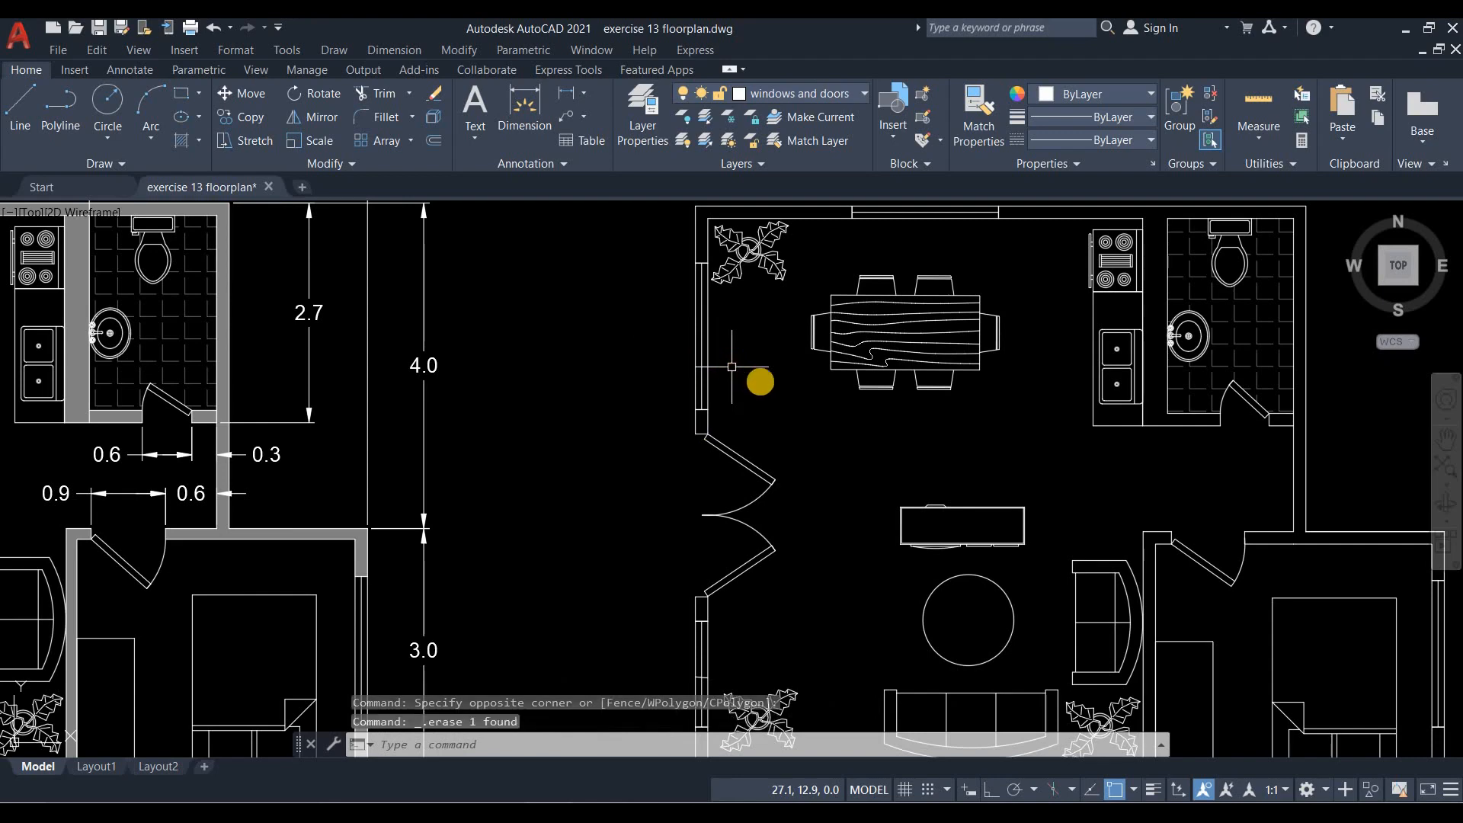
Make wall the current layer and apply a SOLID hatch to the upper walls of the redrawn plan, including those around the bathroom.
scroll(759, 381, down, 3)
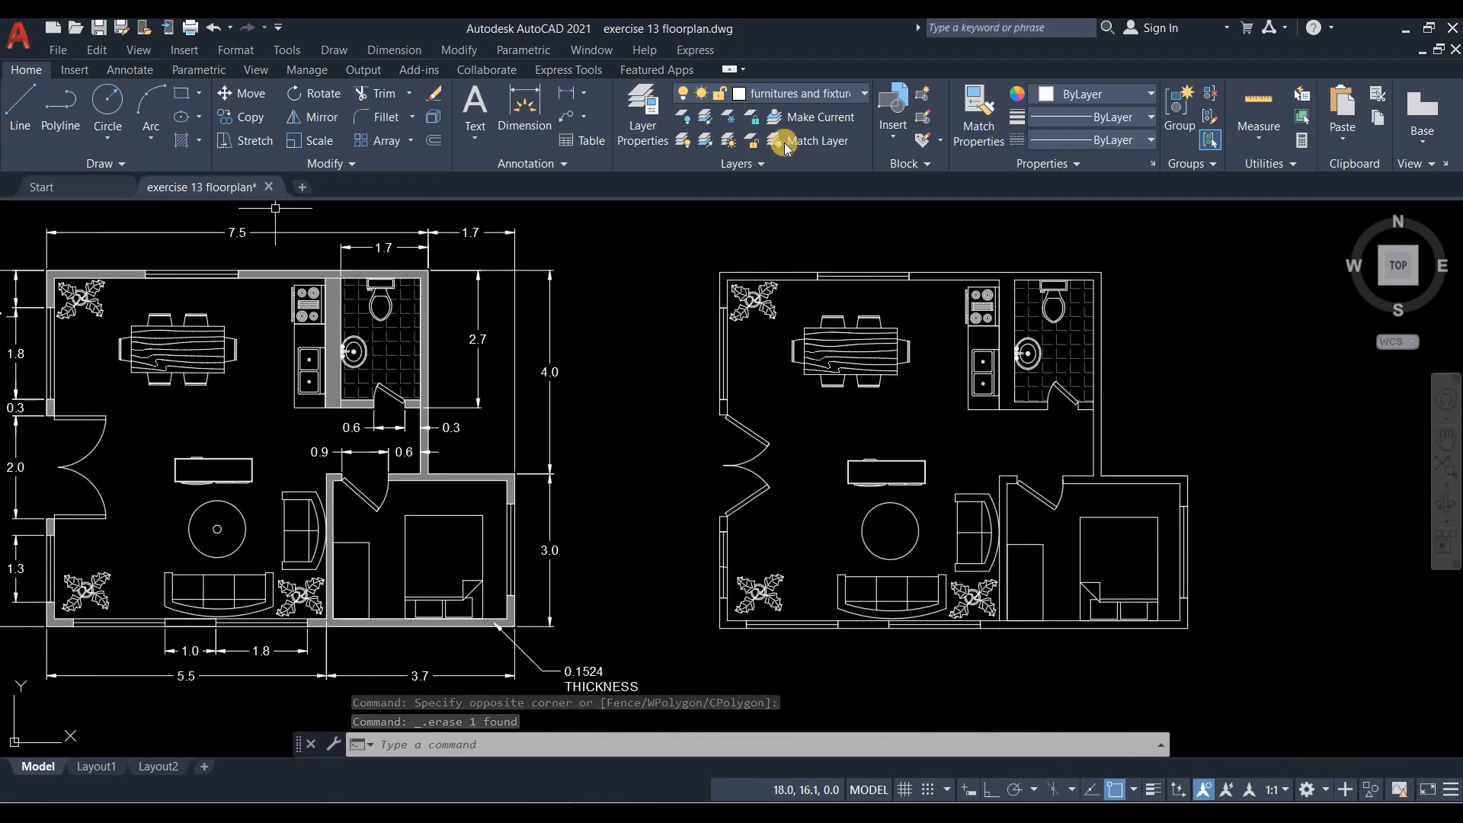
click(800, 93)
click(771, 207)
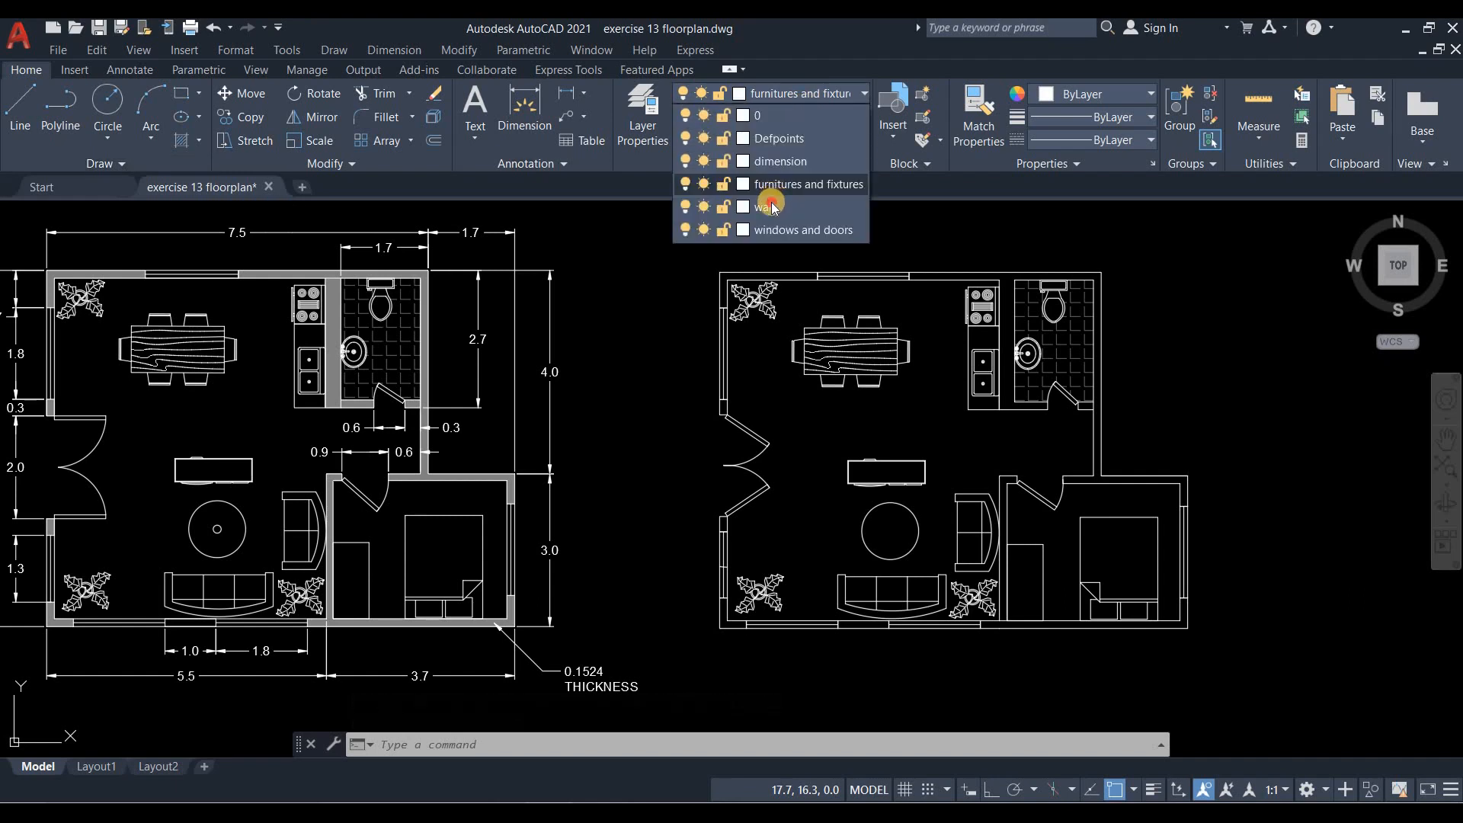
click(194, 139)
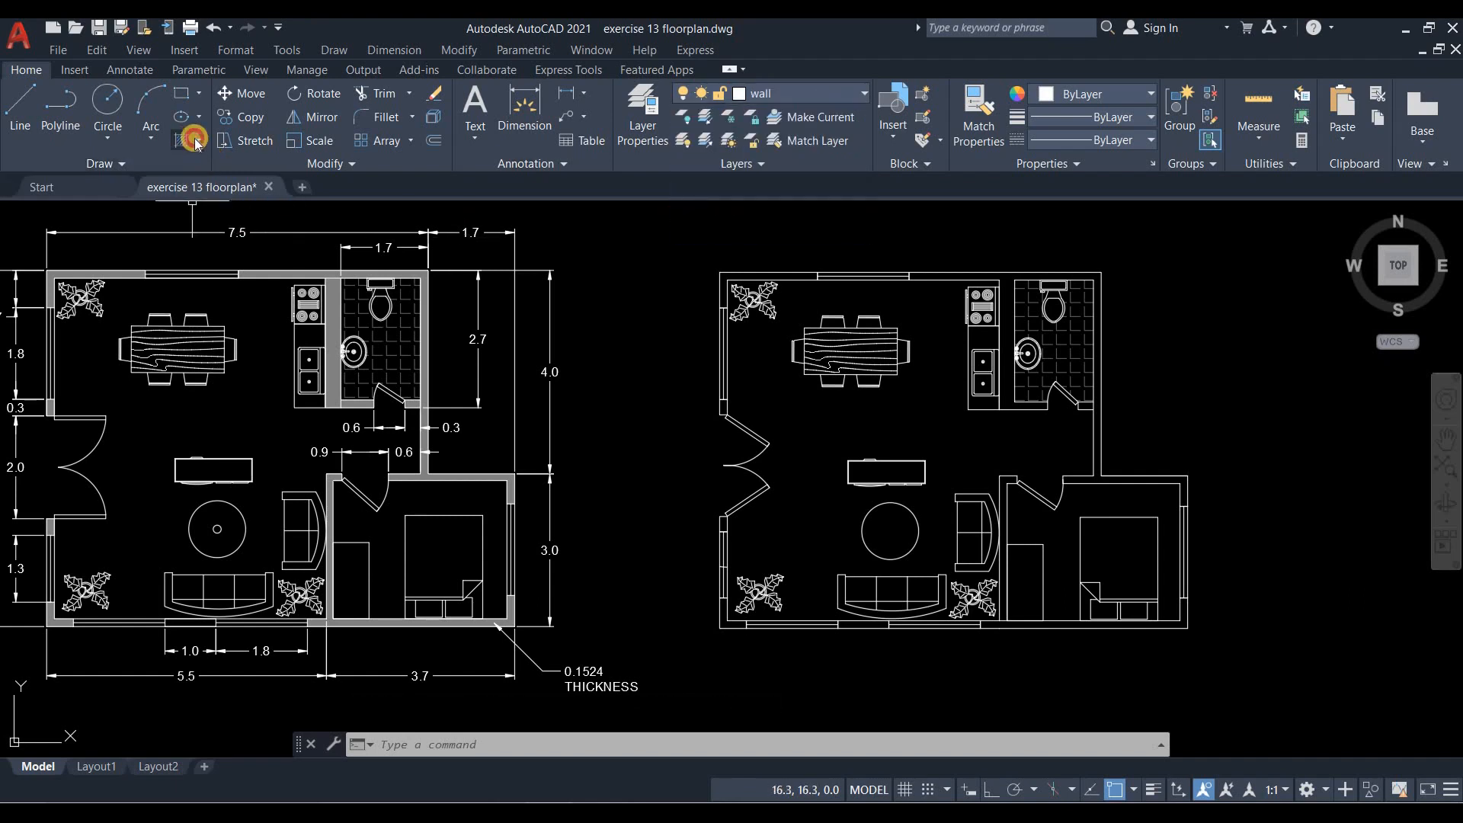
click(215, 174)
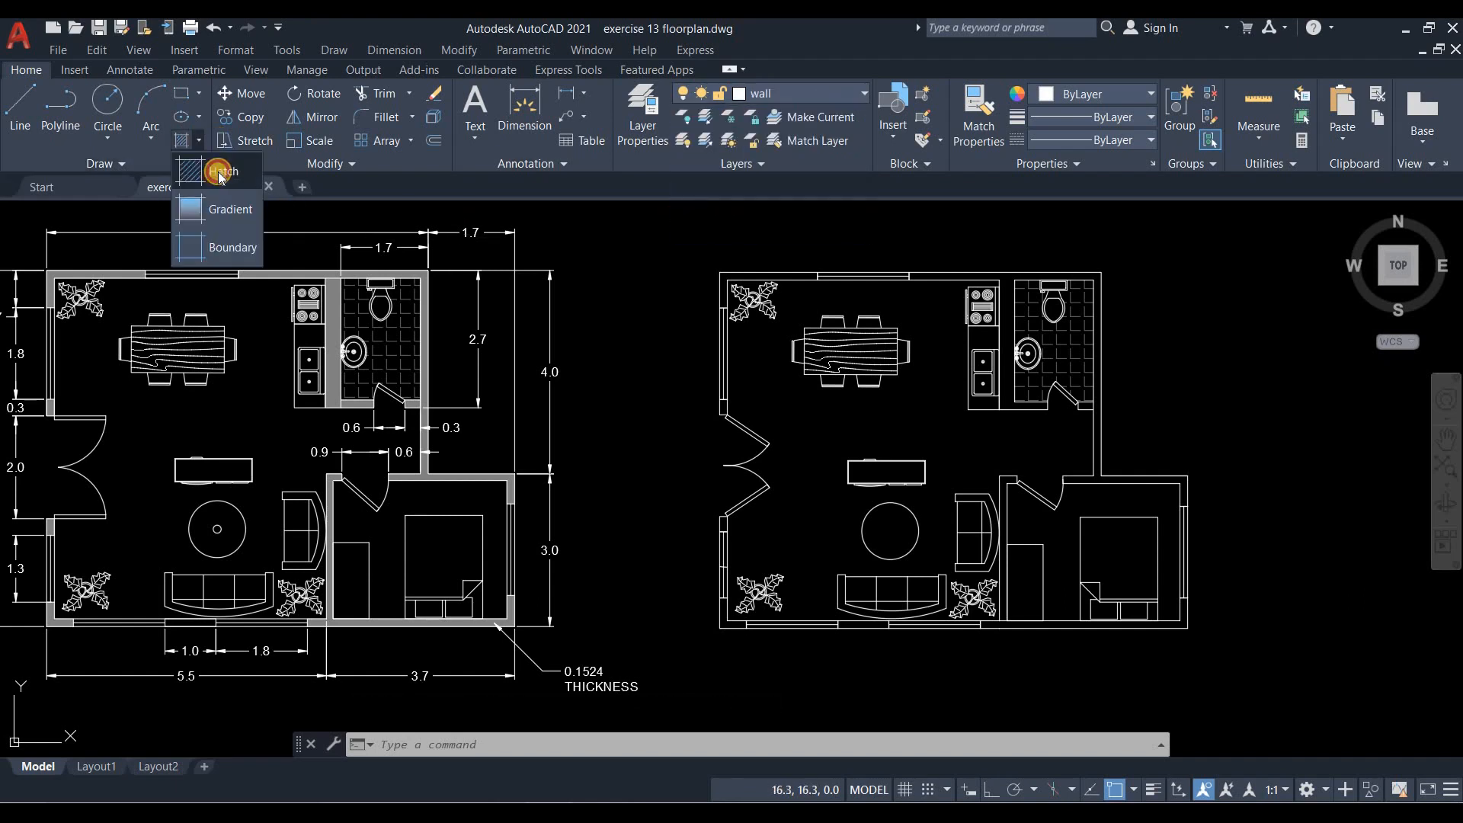
click(173, 112)
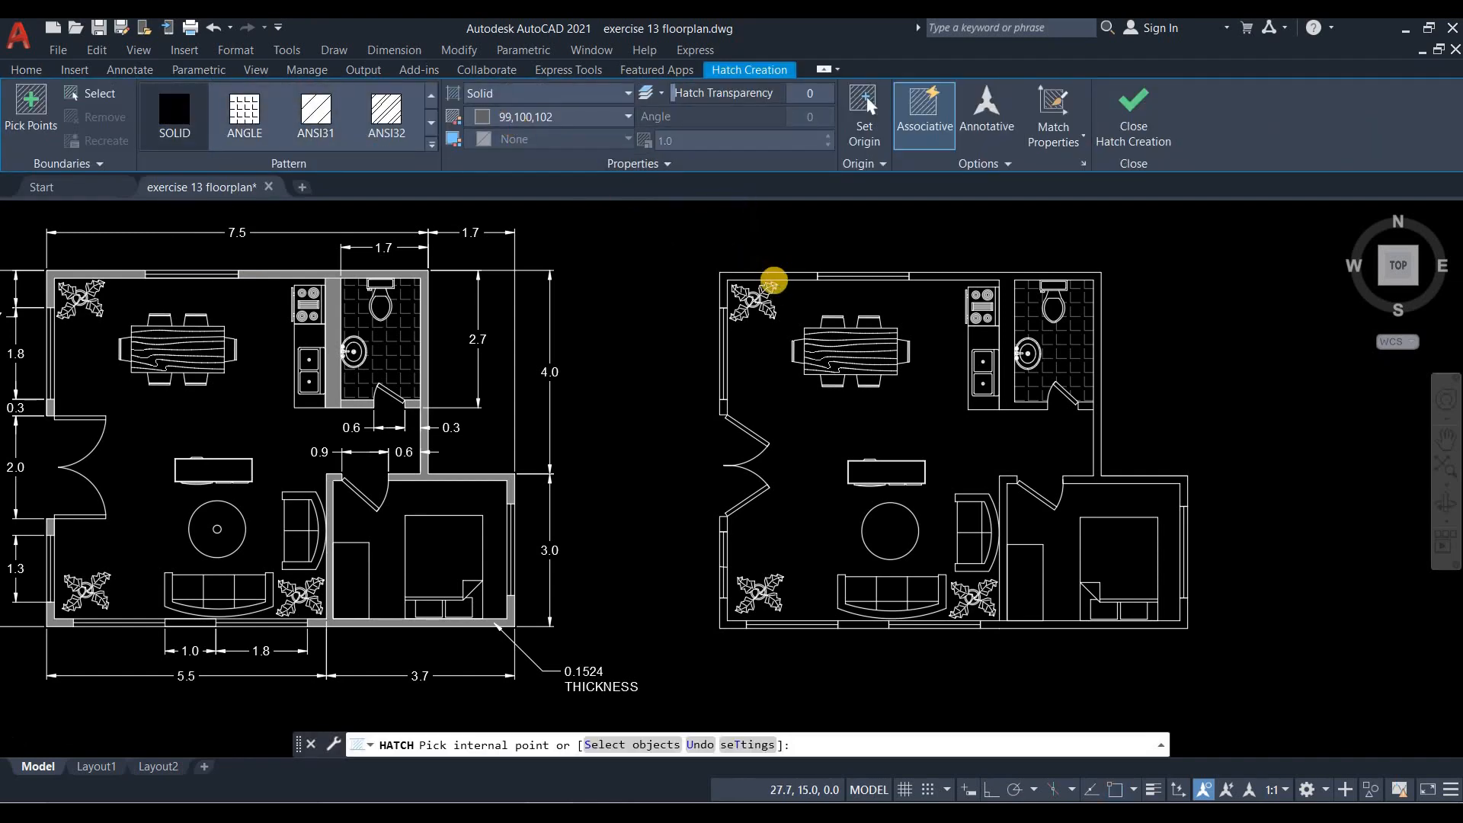
scroll(770, 265, up, 2)
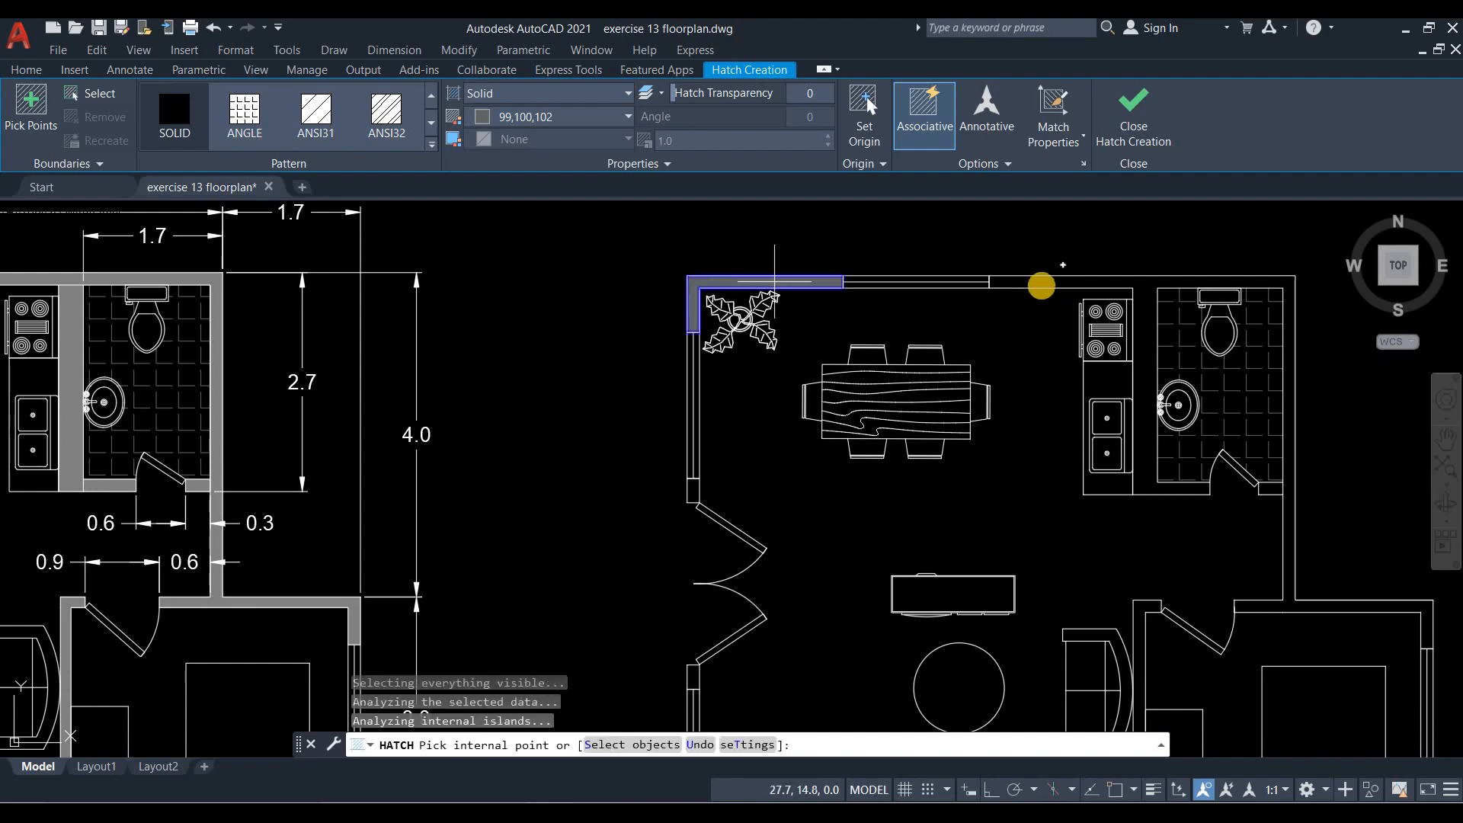
click(1041, 283)
click(1041, 282)
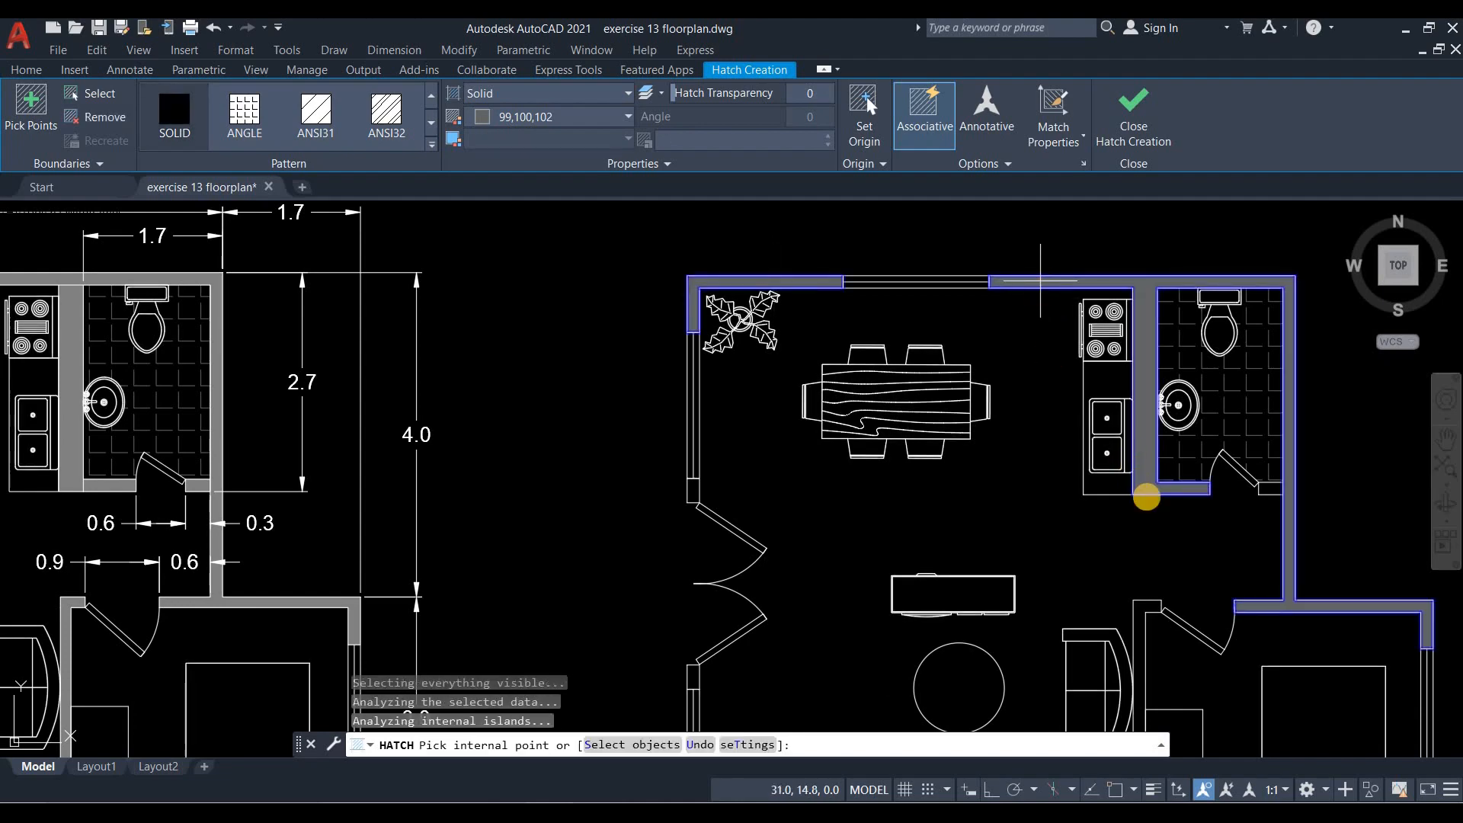
Extend the solid hatch to the bedroom's lower and partition walls and the lower wall segments of the living area.
scroll(1041, 282, down, 2)
scroll(1284, 623, up, 2)
click(1281, 631)
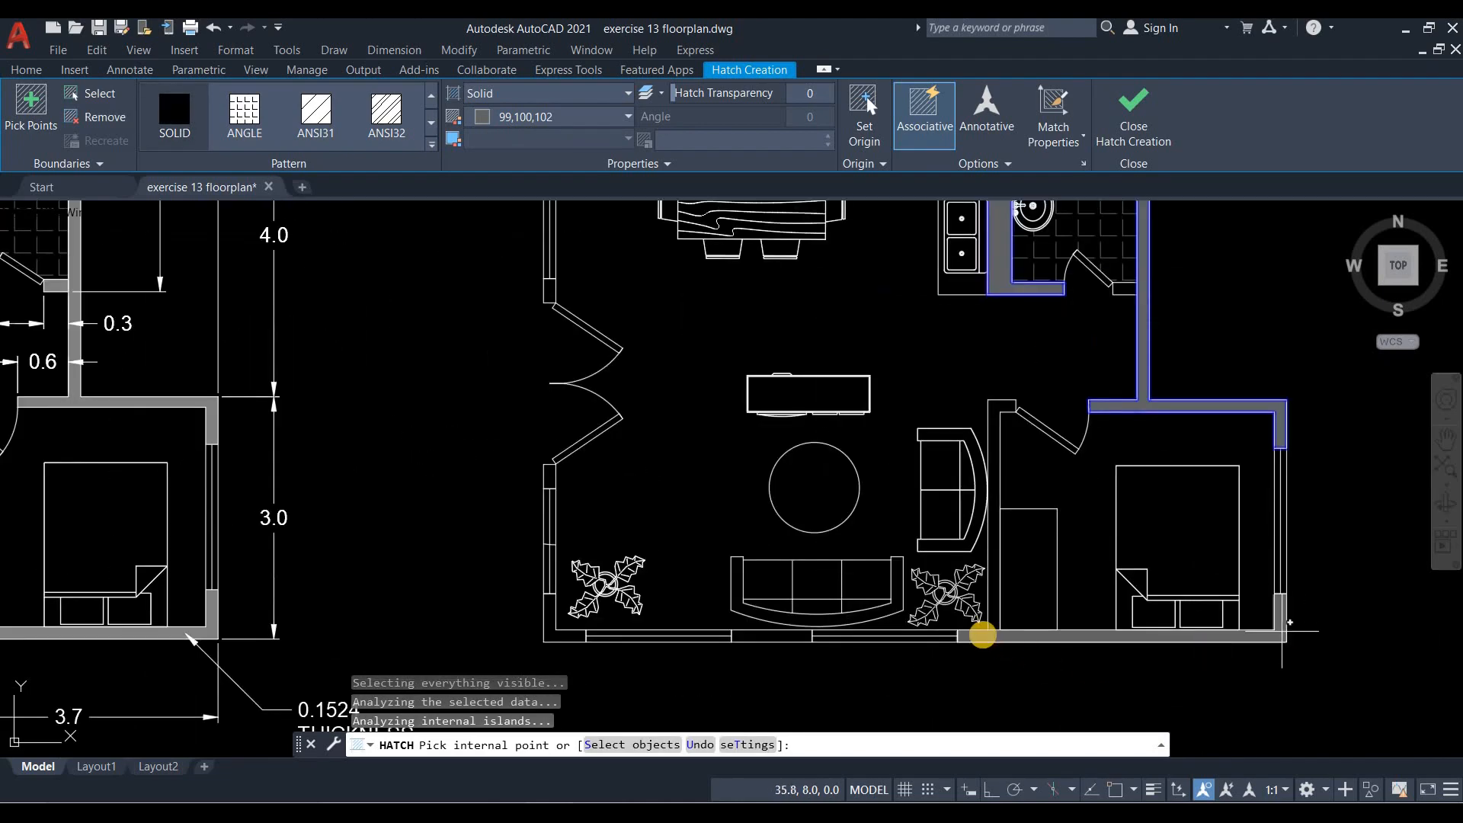
click(992, 590)
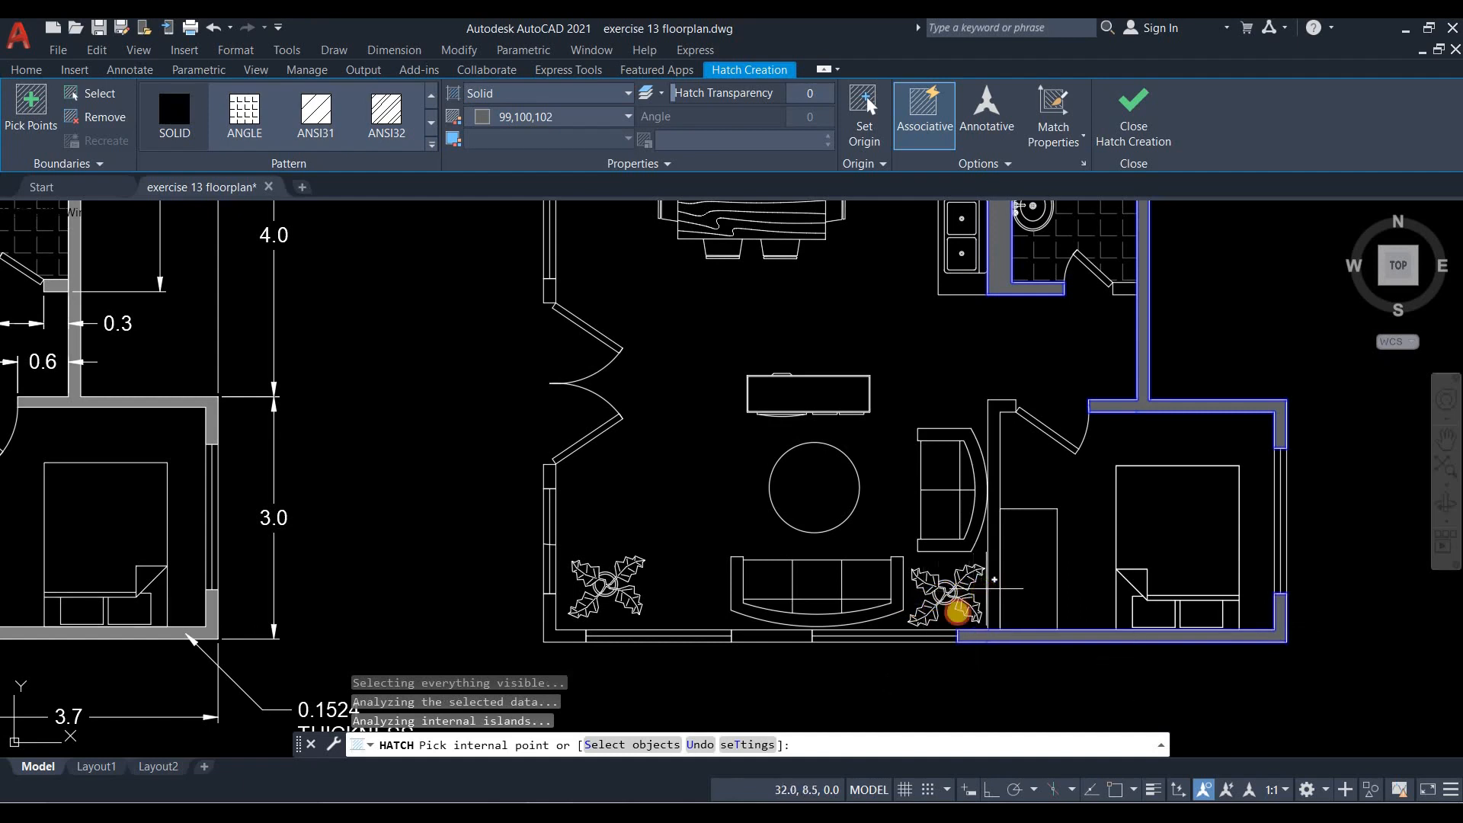
click(736, 637)
click(568, 637)
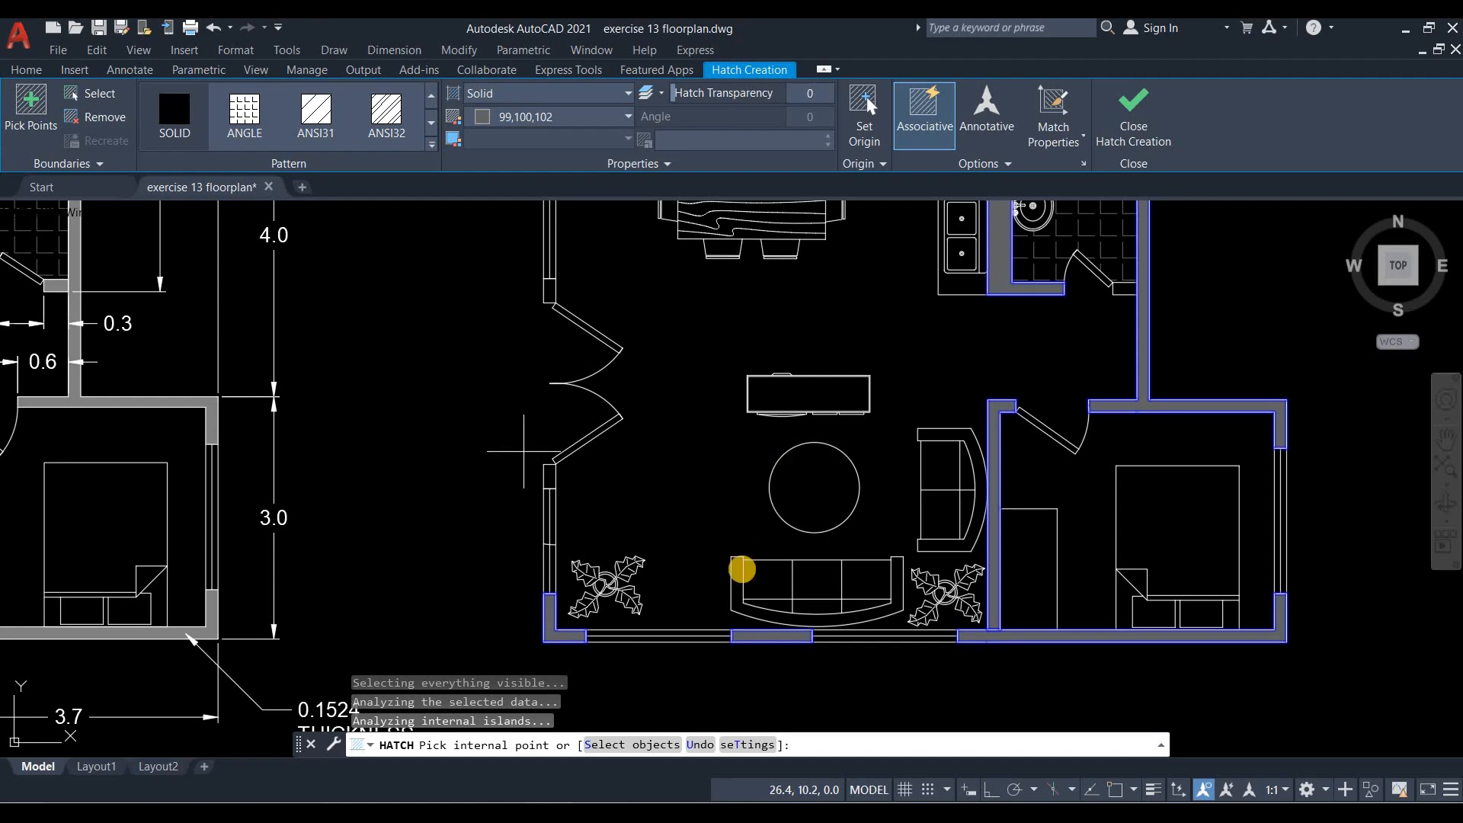
key(Return)
Set KAD-TECH as the current dimension style in the Dimension Style Manager.
scroll(737, 564, down, 2)
middle_drag(748, 521, 858, 543)
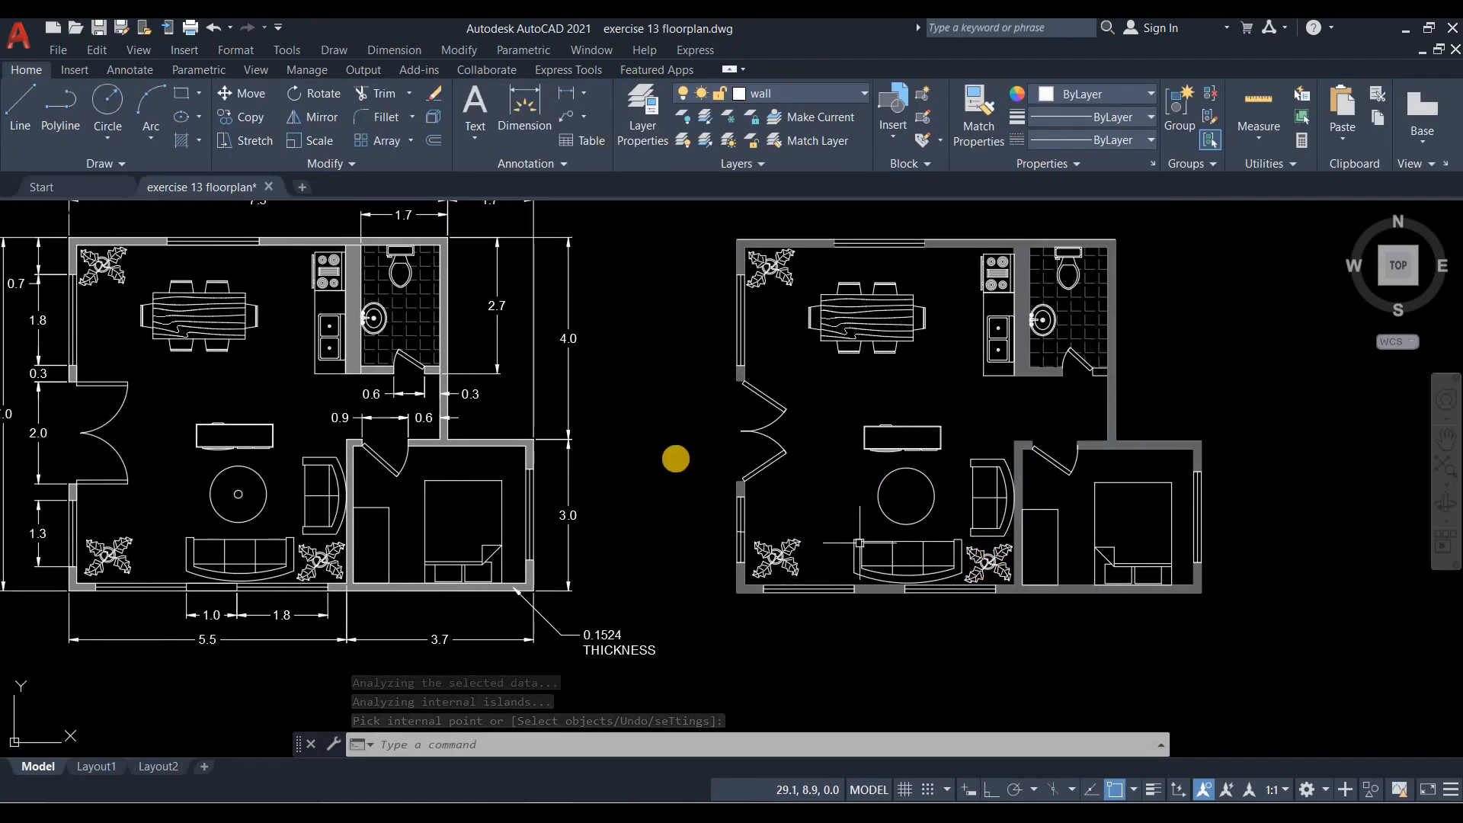
middle_drag(506, 343, 549, 364)
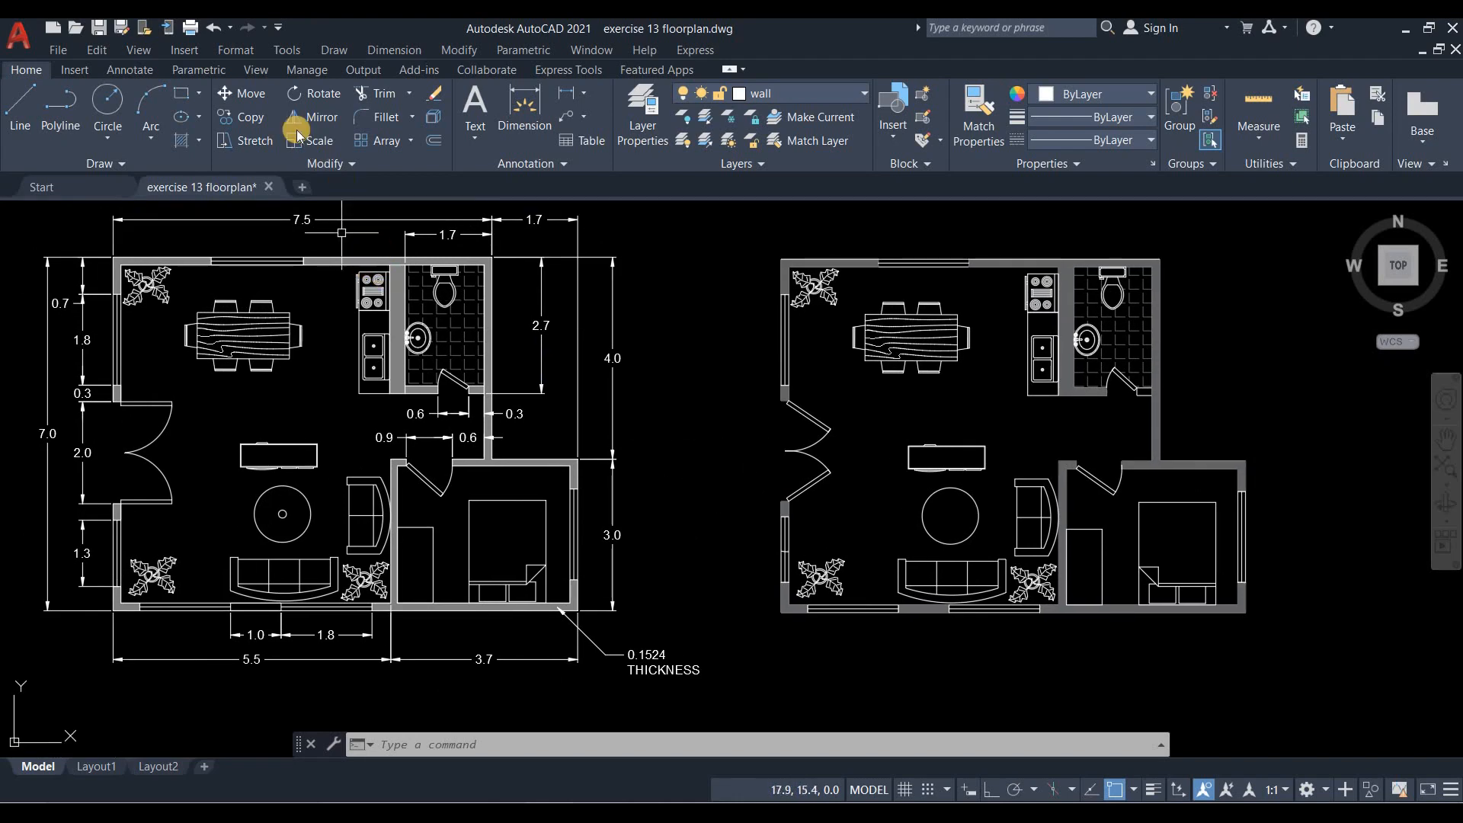
click(388, 50)
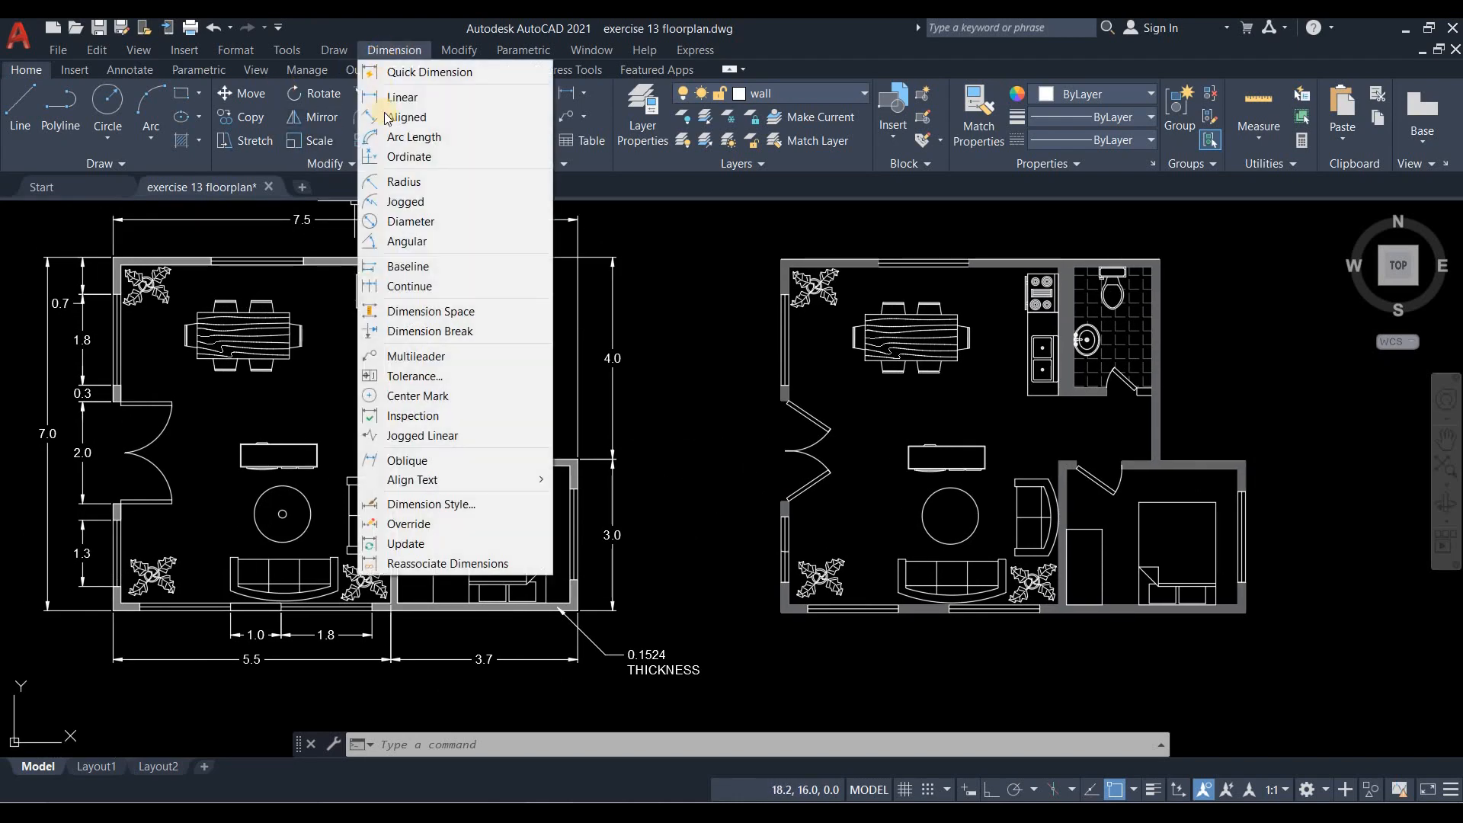
click(414, 505)
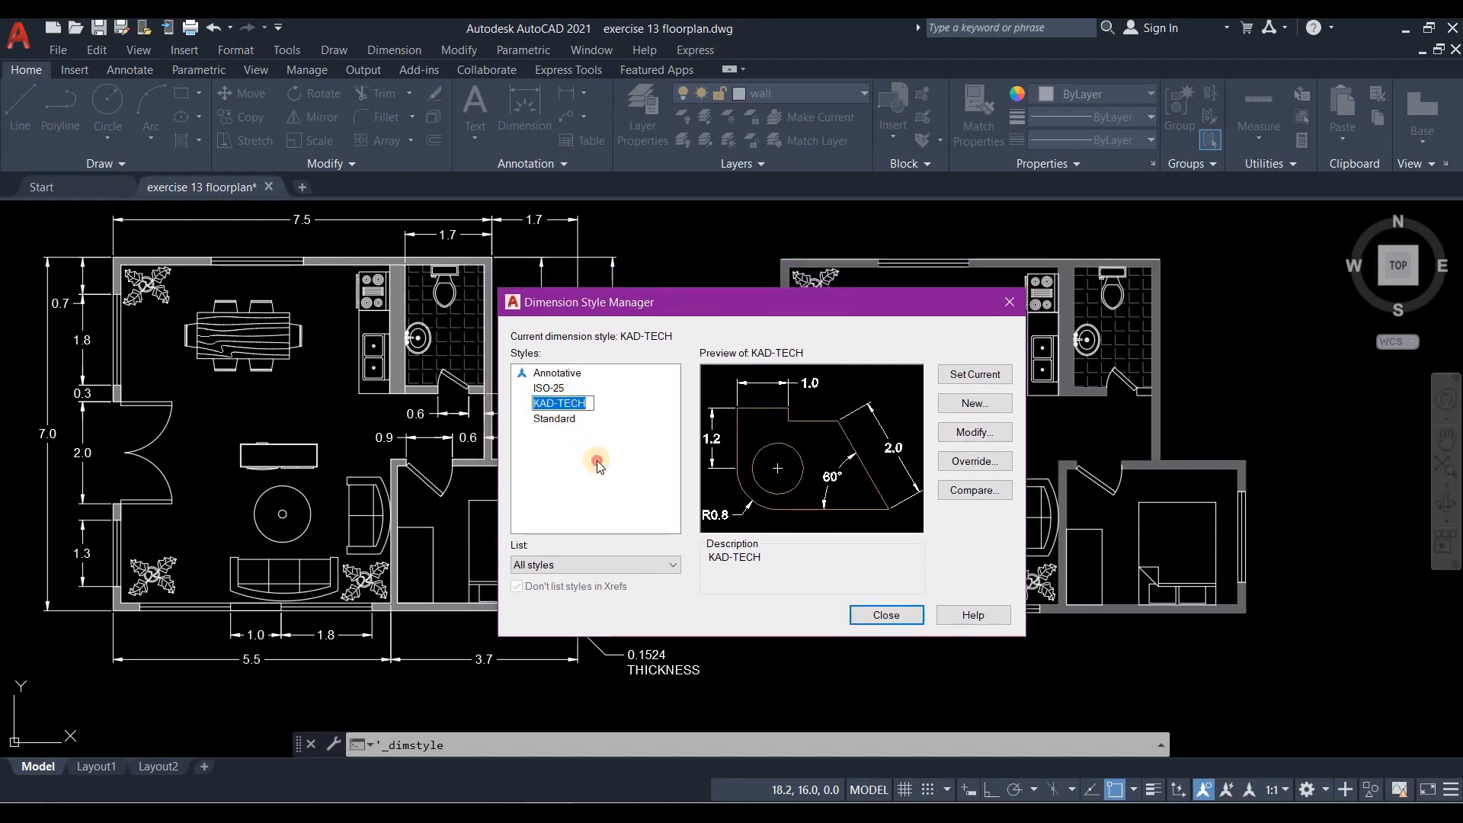
click(566, 404)
click(986, 375)
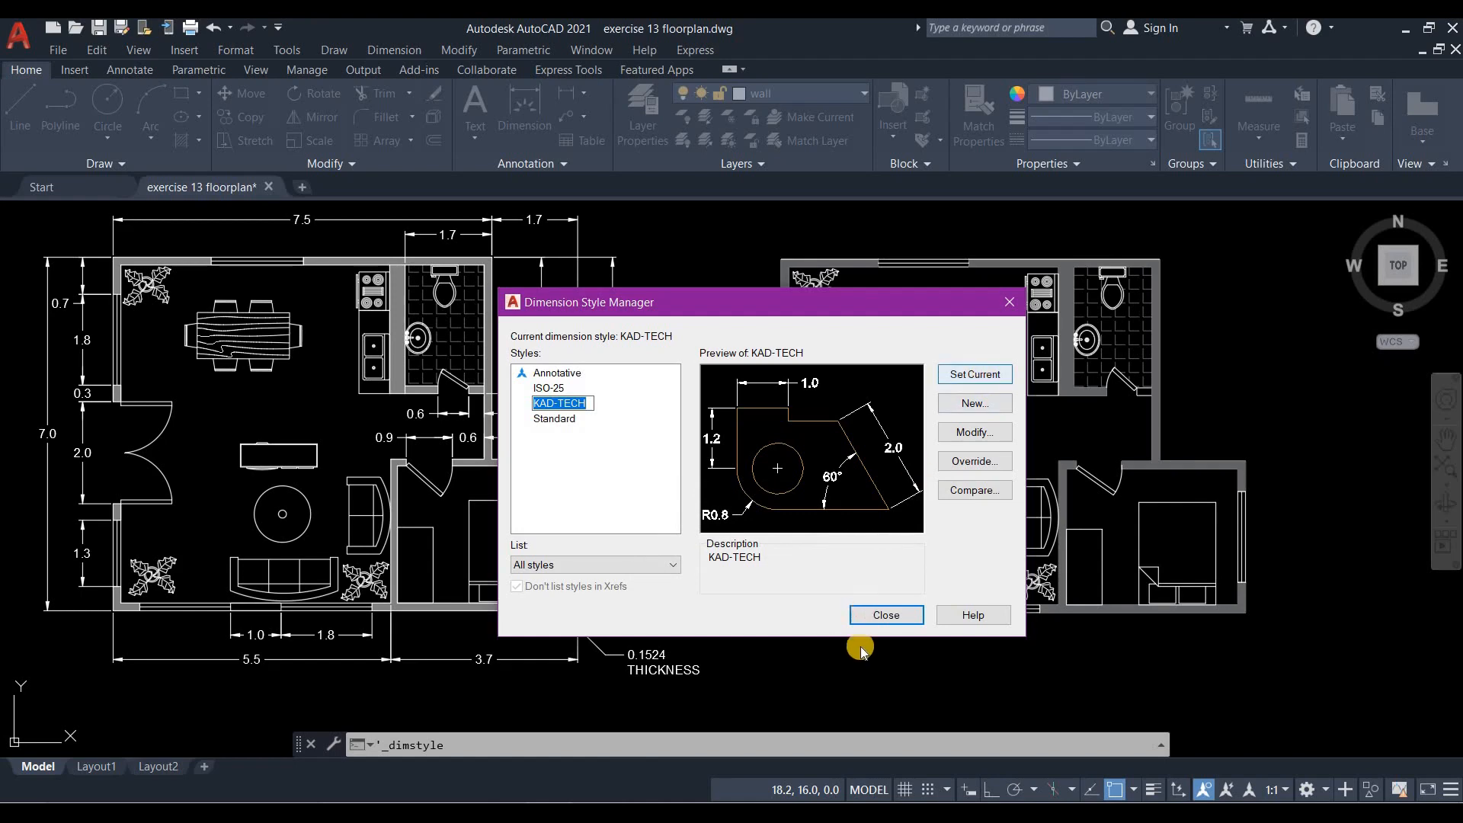
click(874, 617)
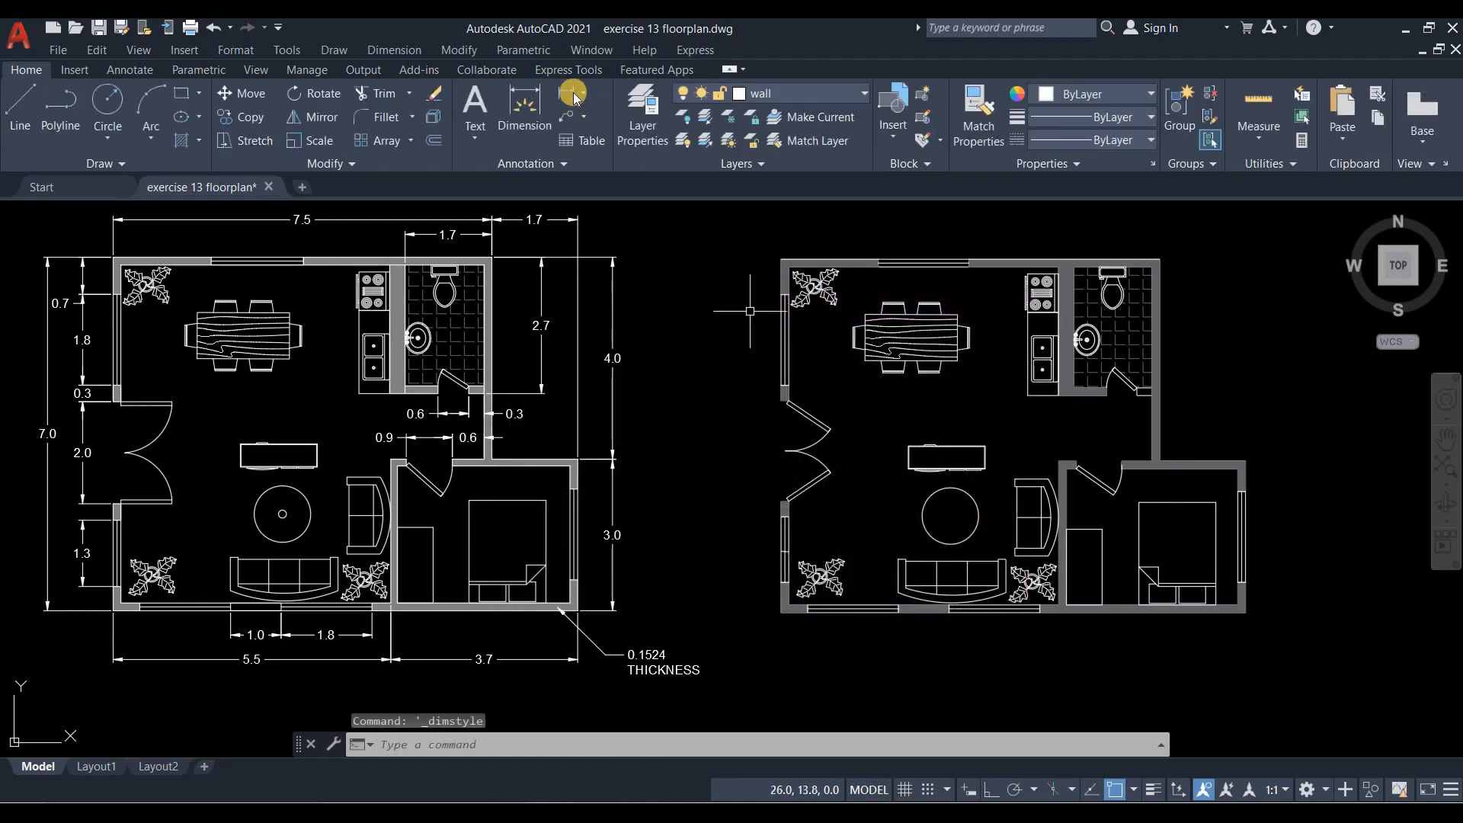
Dimension the redrawn plan's left wall from its upper outer corner to the upper edge of the double-door opening.
click(512, 110)
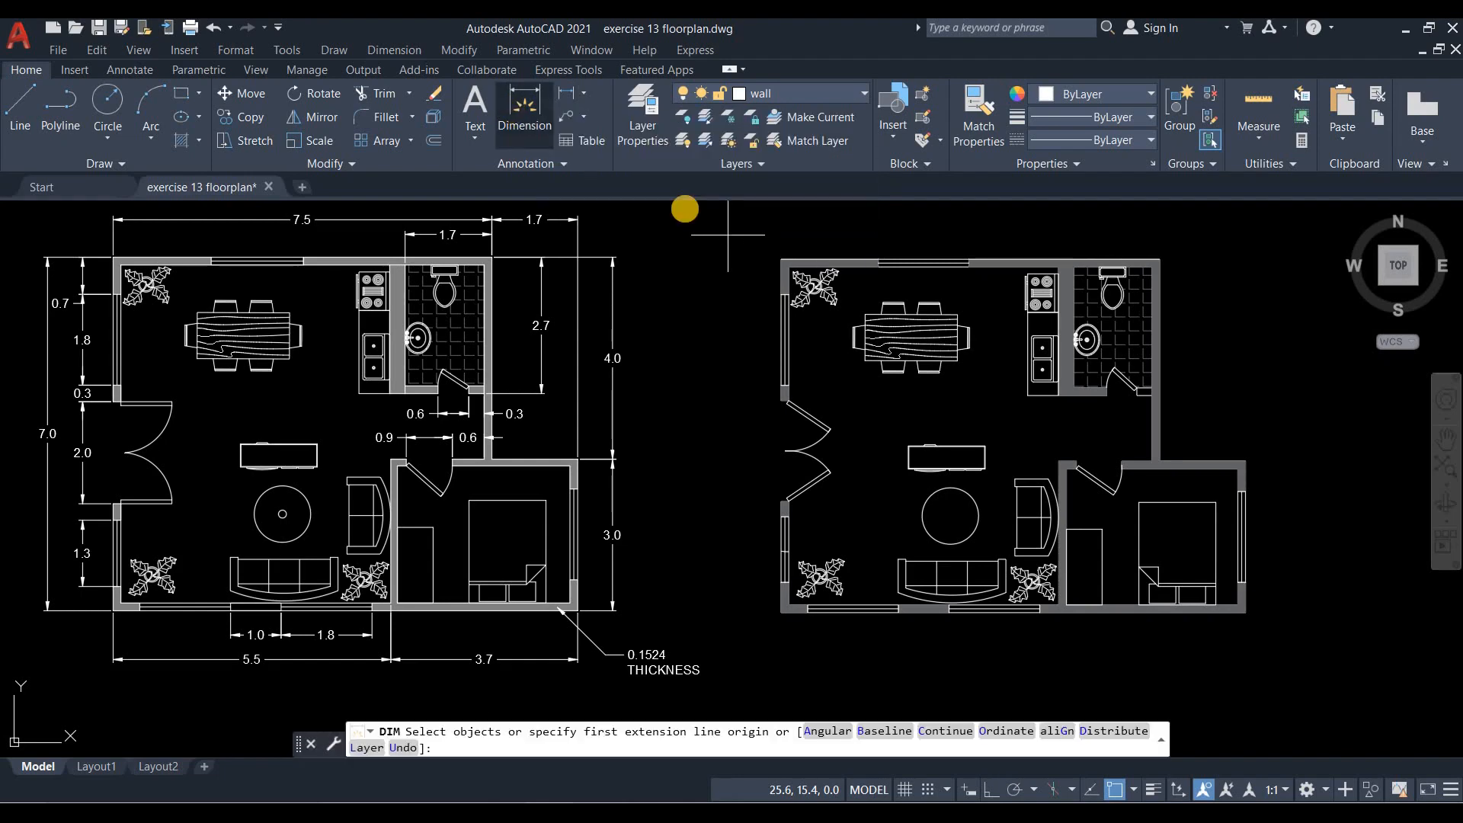
click(778, 260)
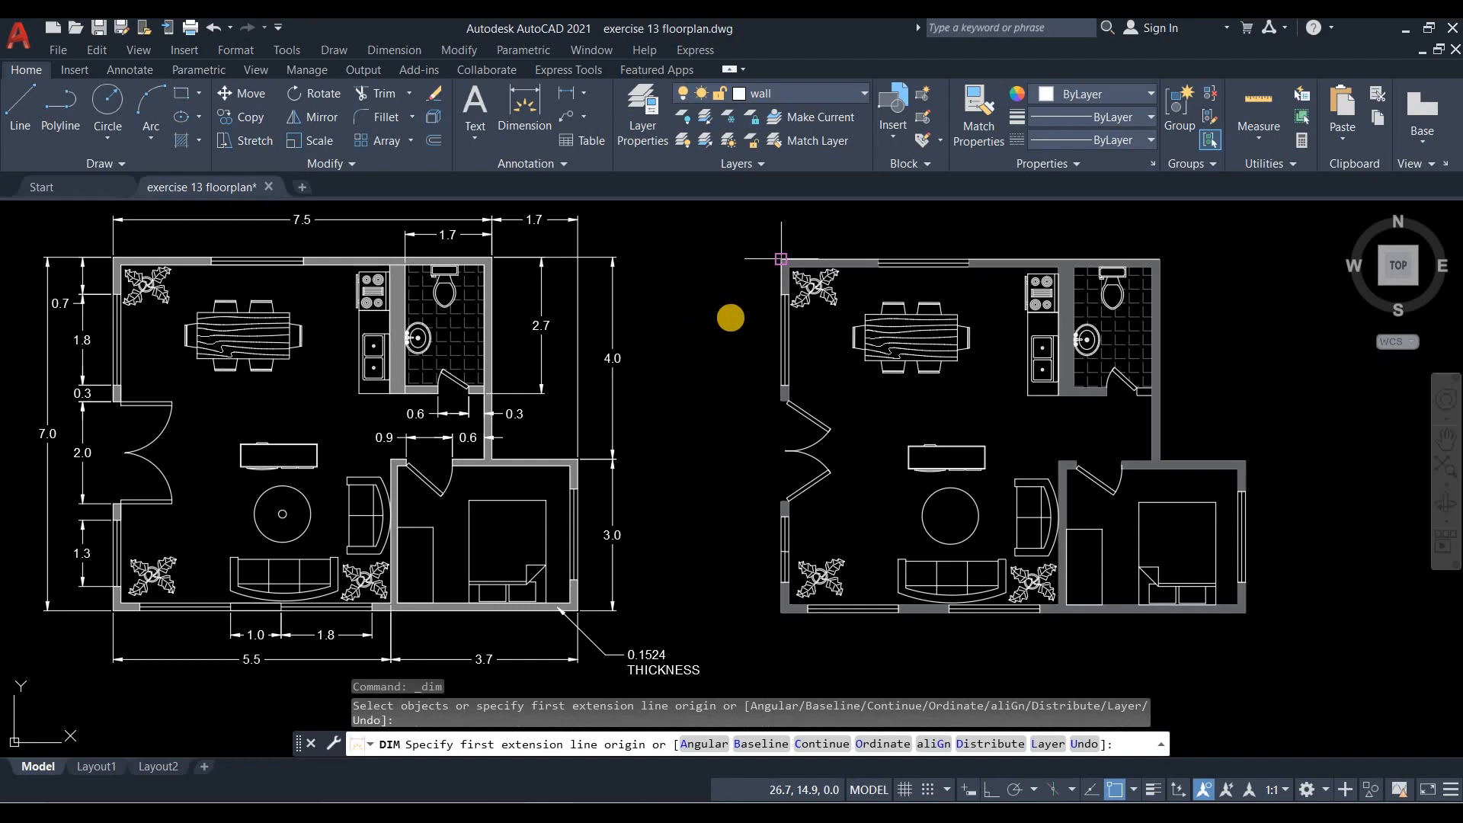
click(781, 400)
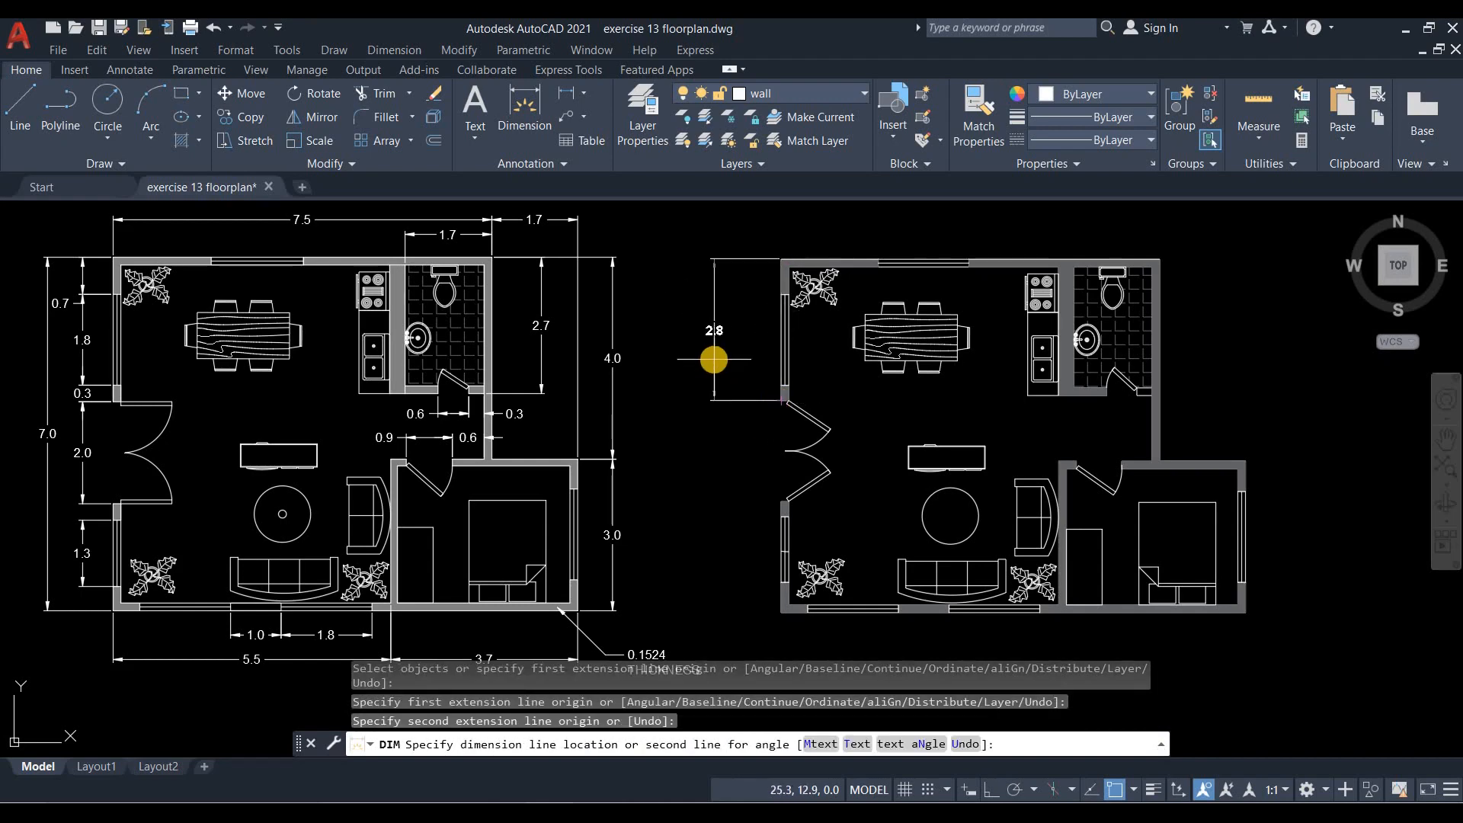
click(730, 359)
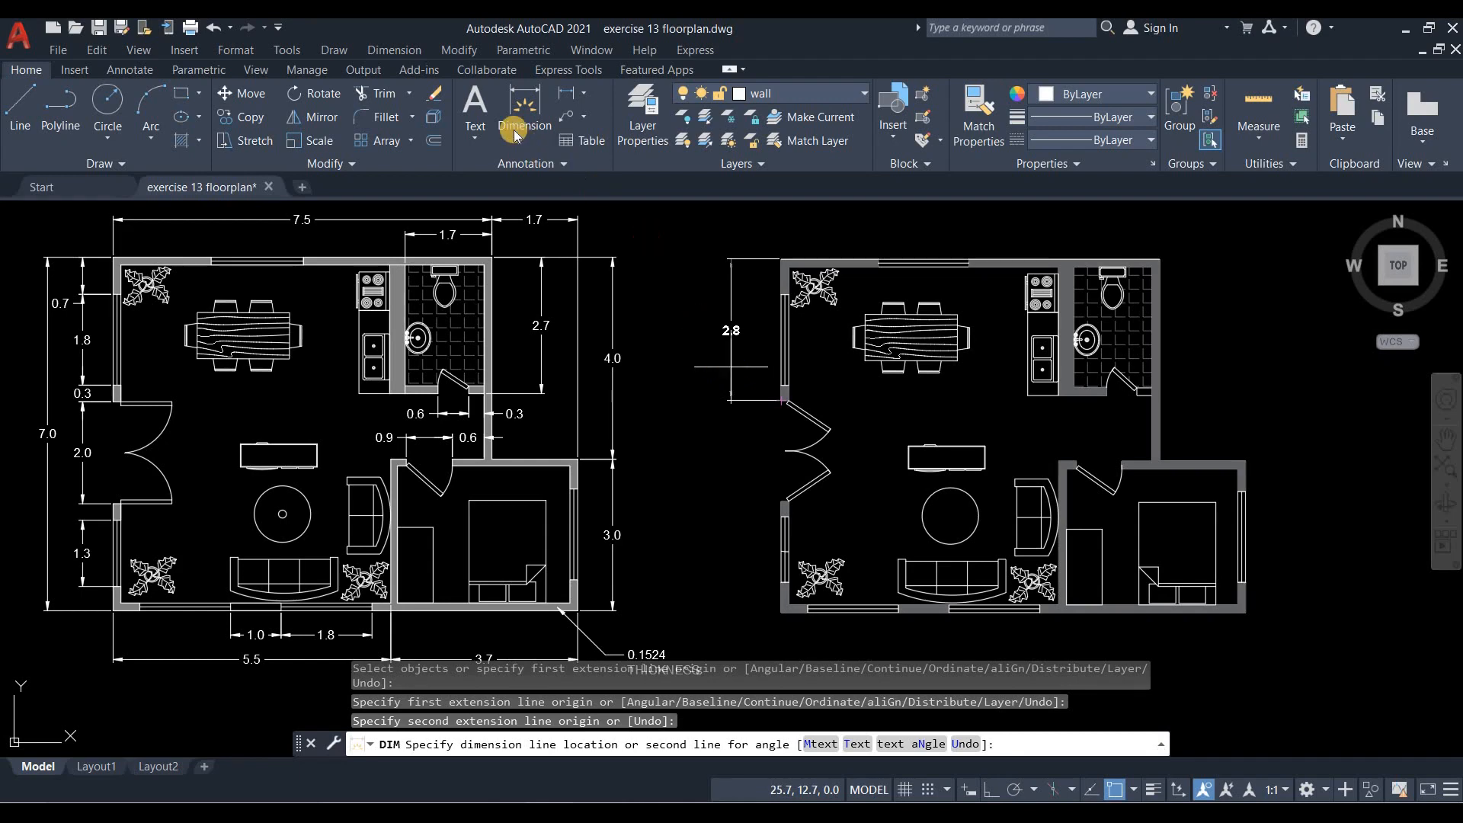
Add a linear dimension above the redrawn plan spanning the upper wall between its two outer corners.
click(558, 92)
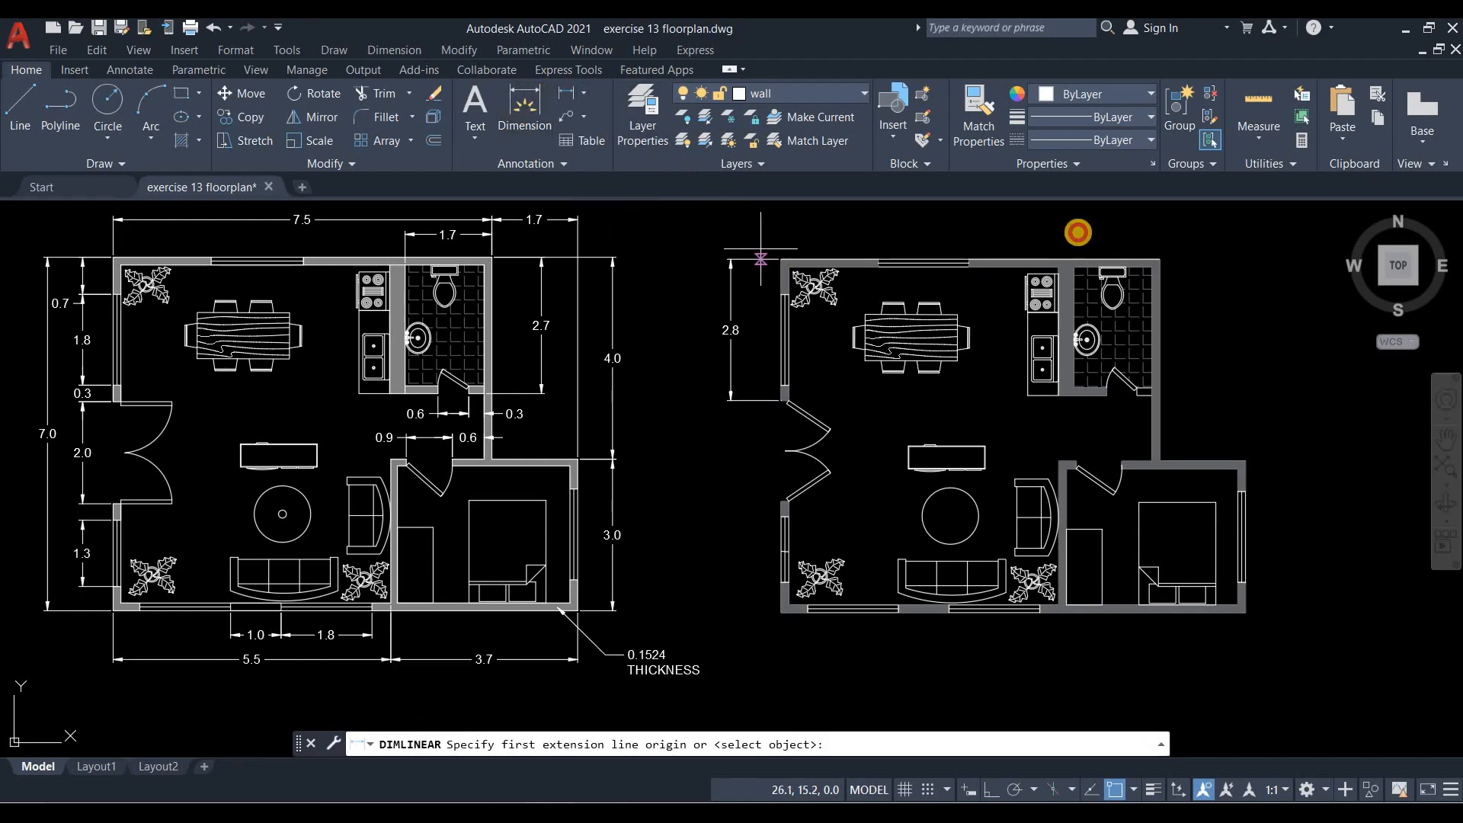
click(781, 259)
click(1160, 259)
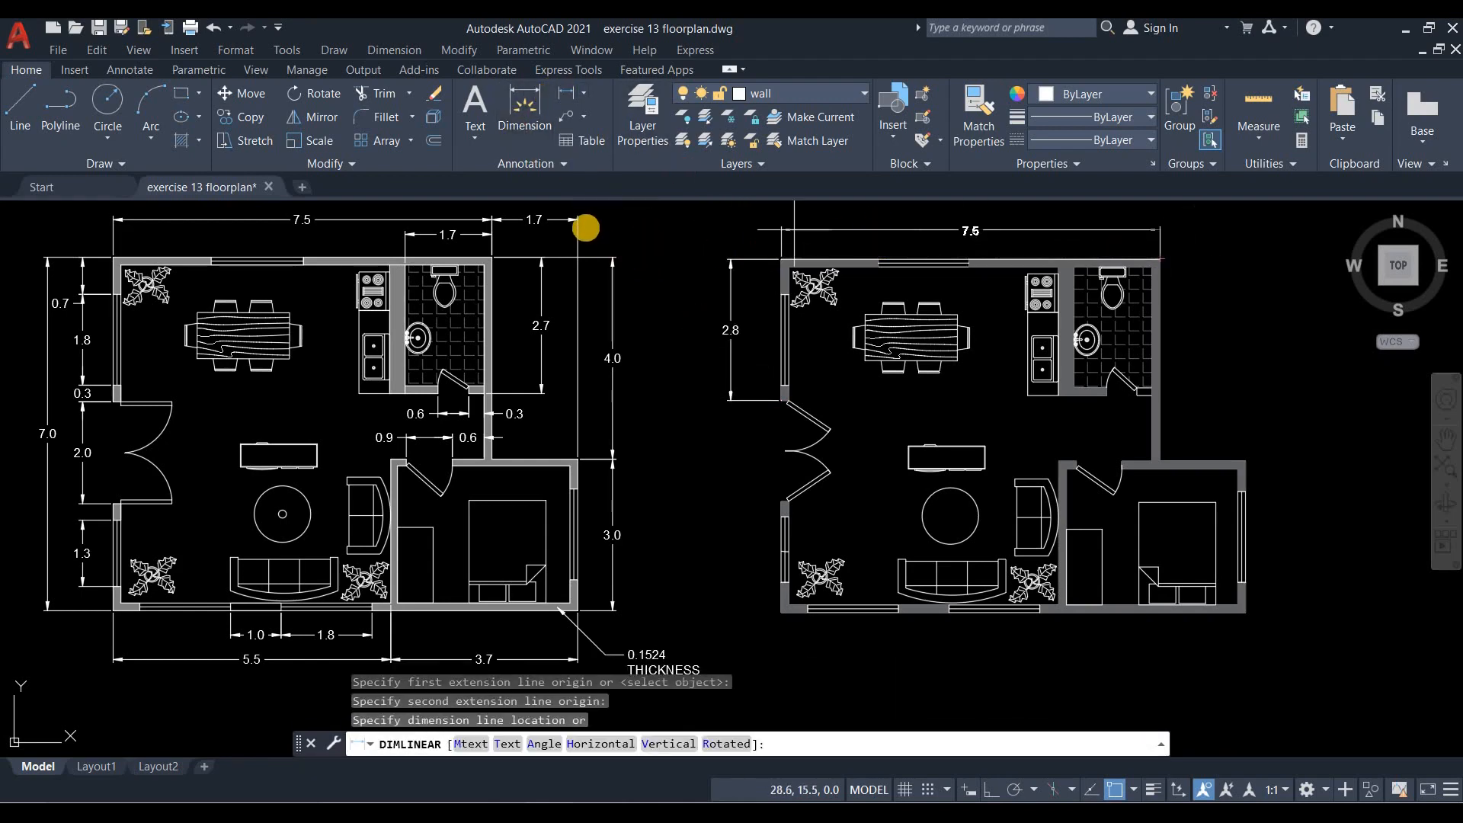
click(584, 222)
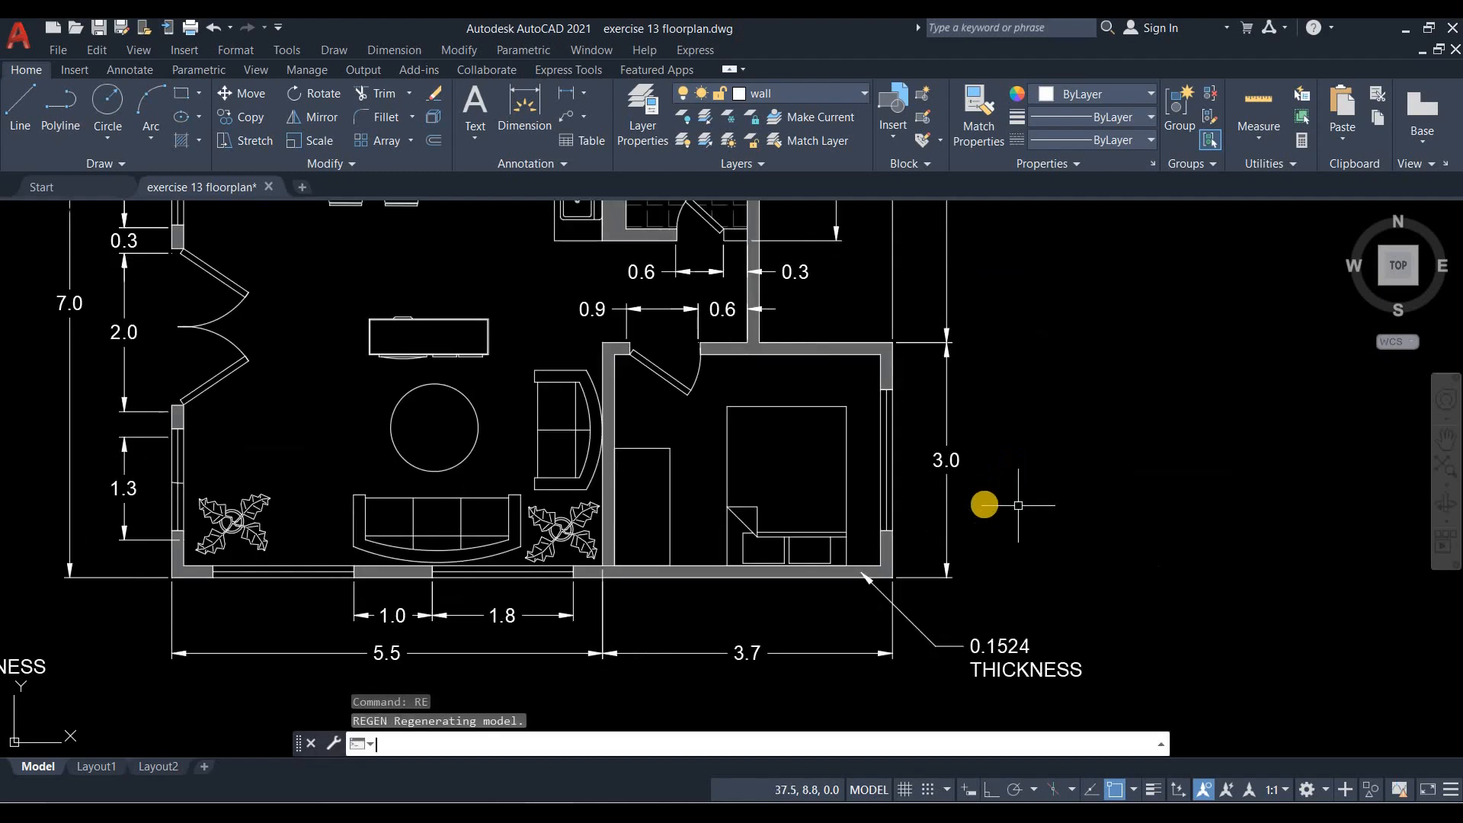
Move the whole redrawn plan with its dimensions horizontally farther away from the reference plan.
scroll(1018, 505, down, 3)
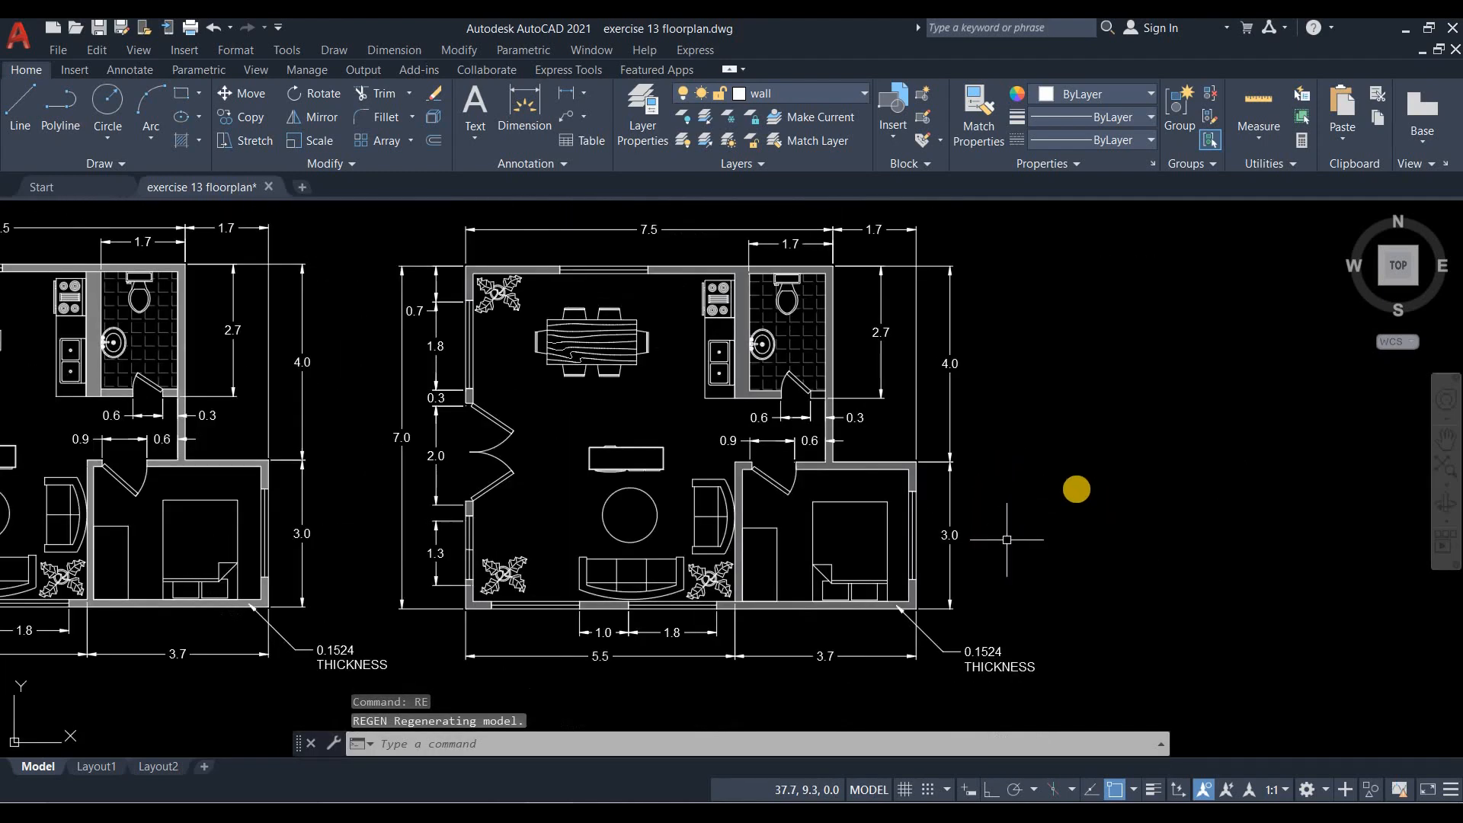
middle_drag(1118, 507, 1077, 488)
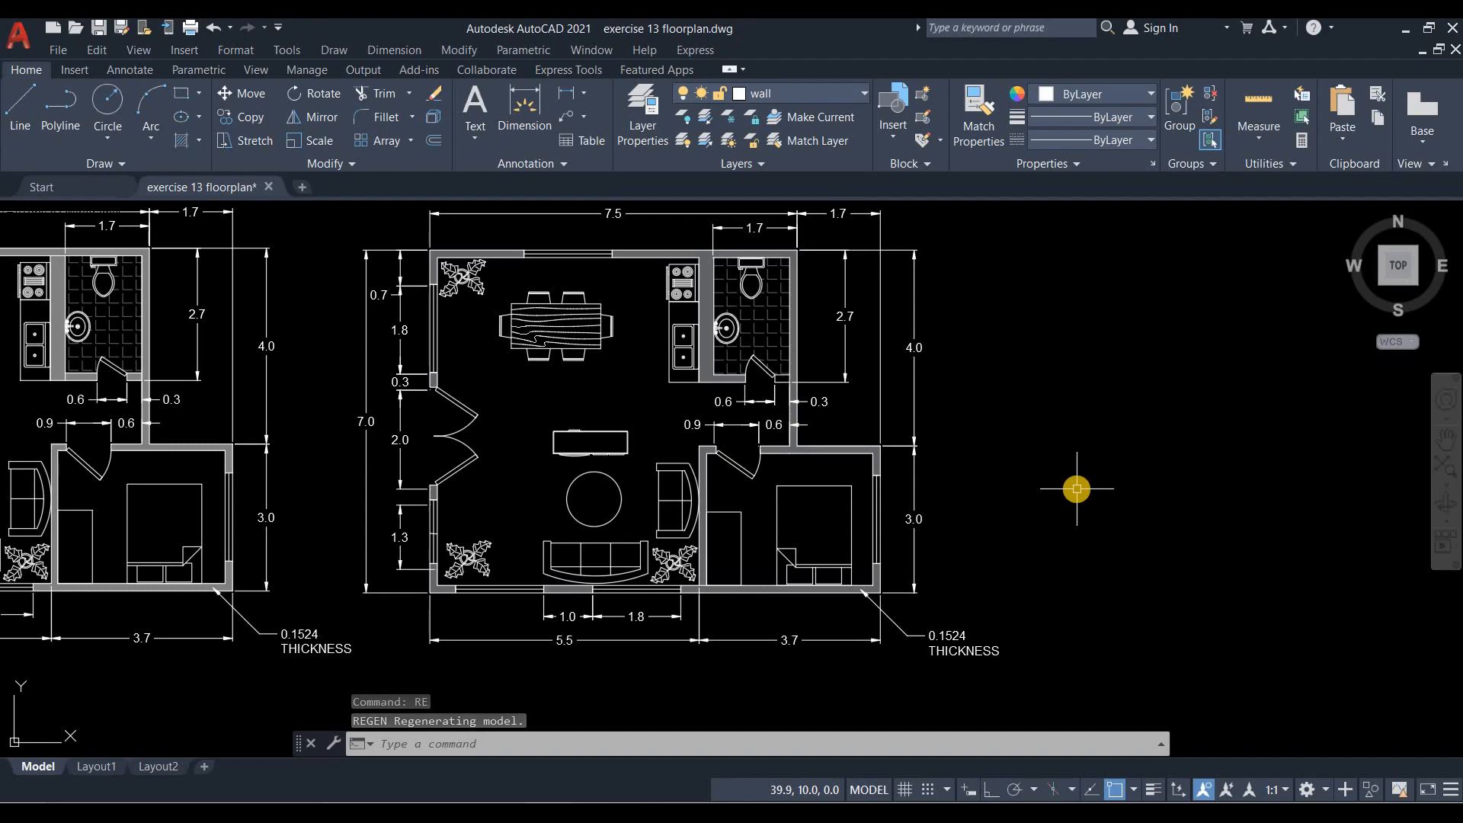
scroll(1077, 489, down, 2)
click(663, 290)
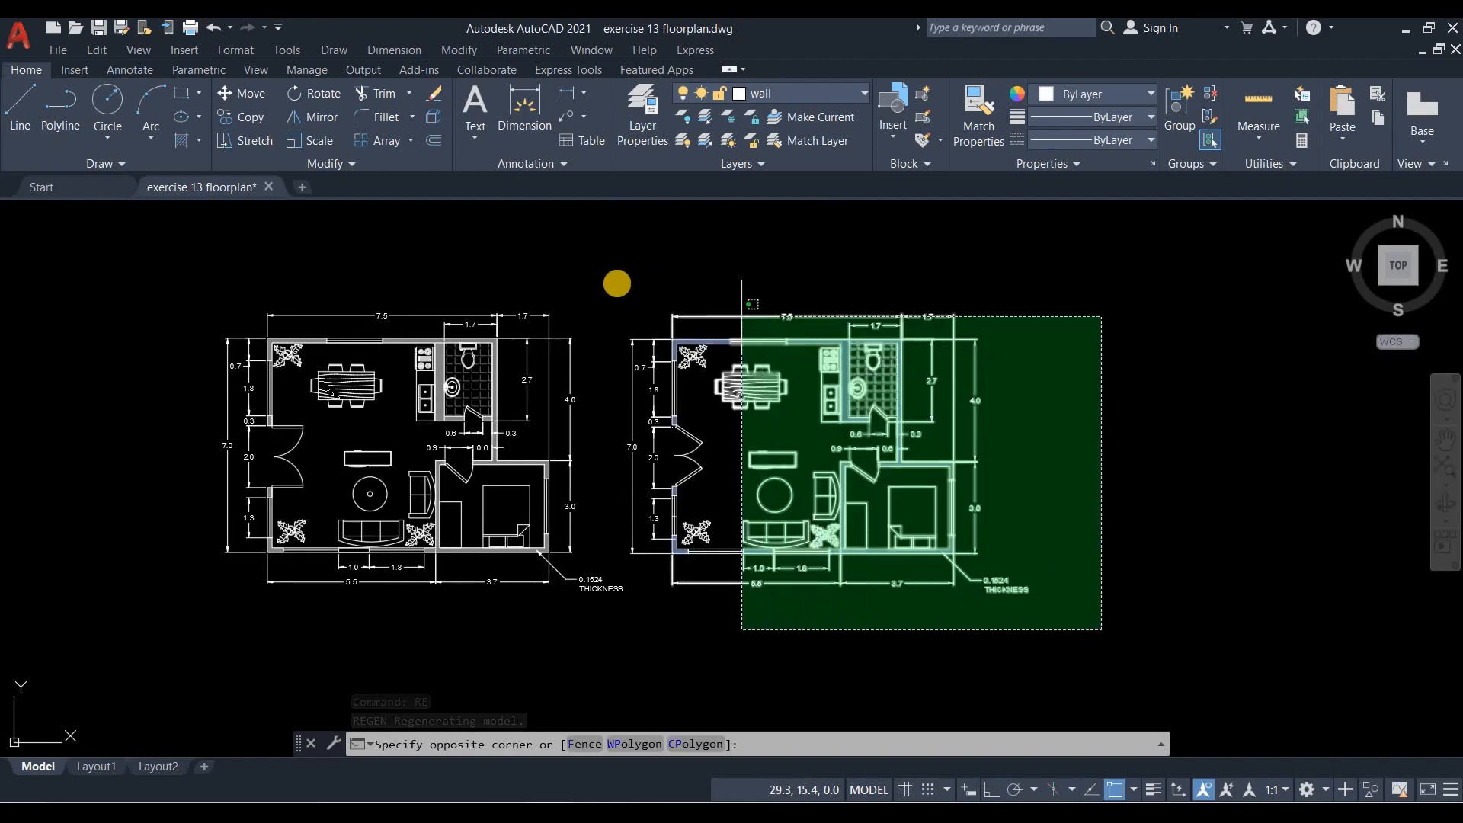
click(627, 273)
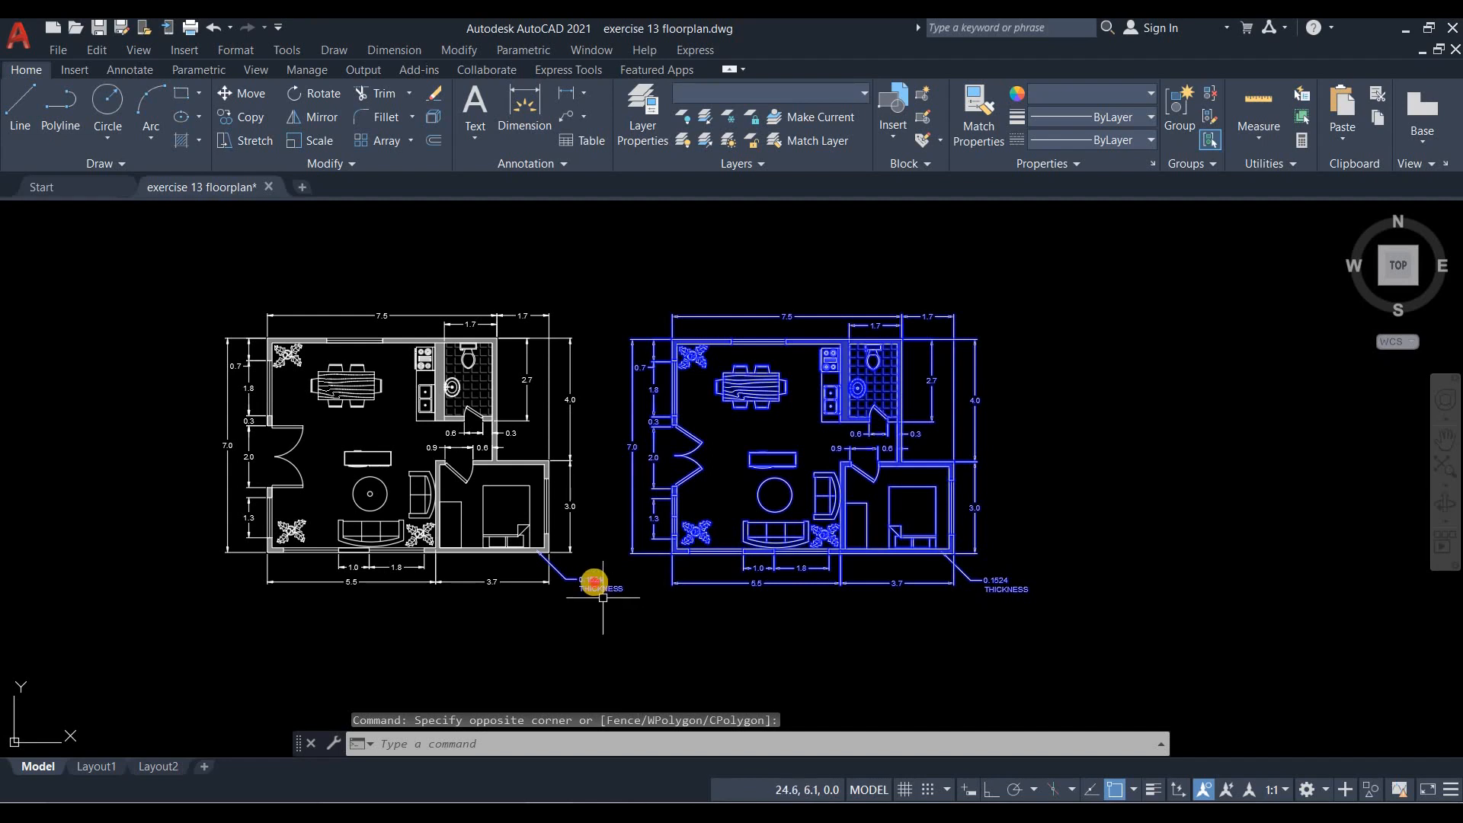
click(259, 93)
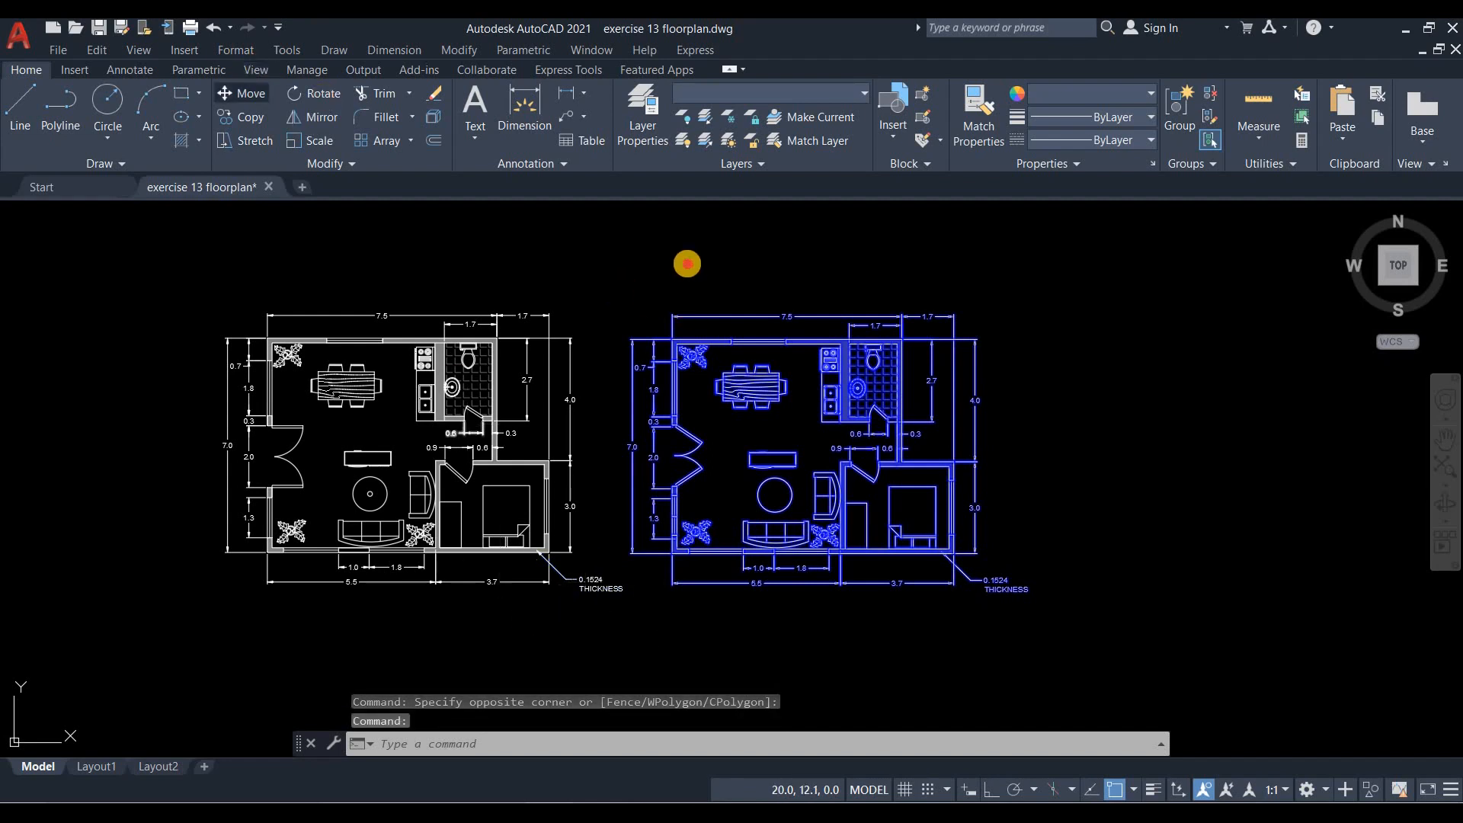
click(686, 263)
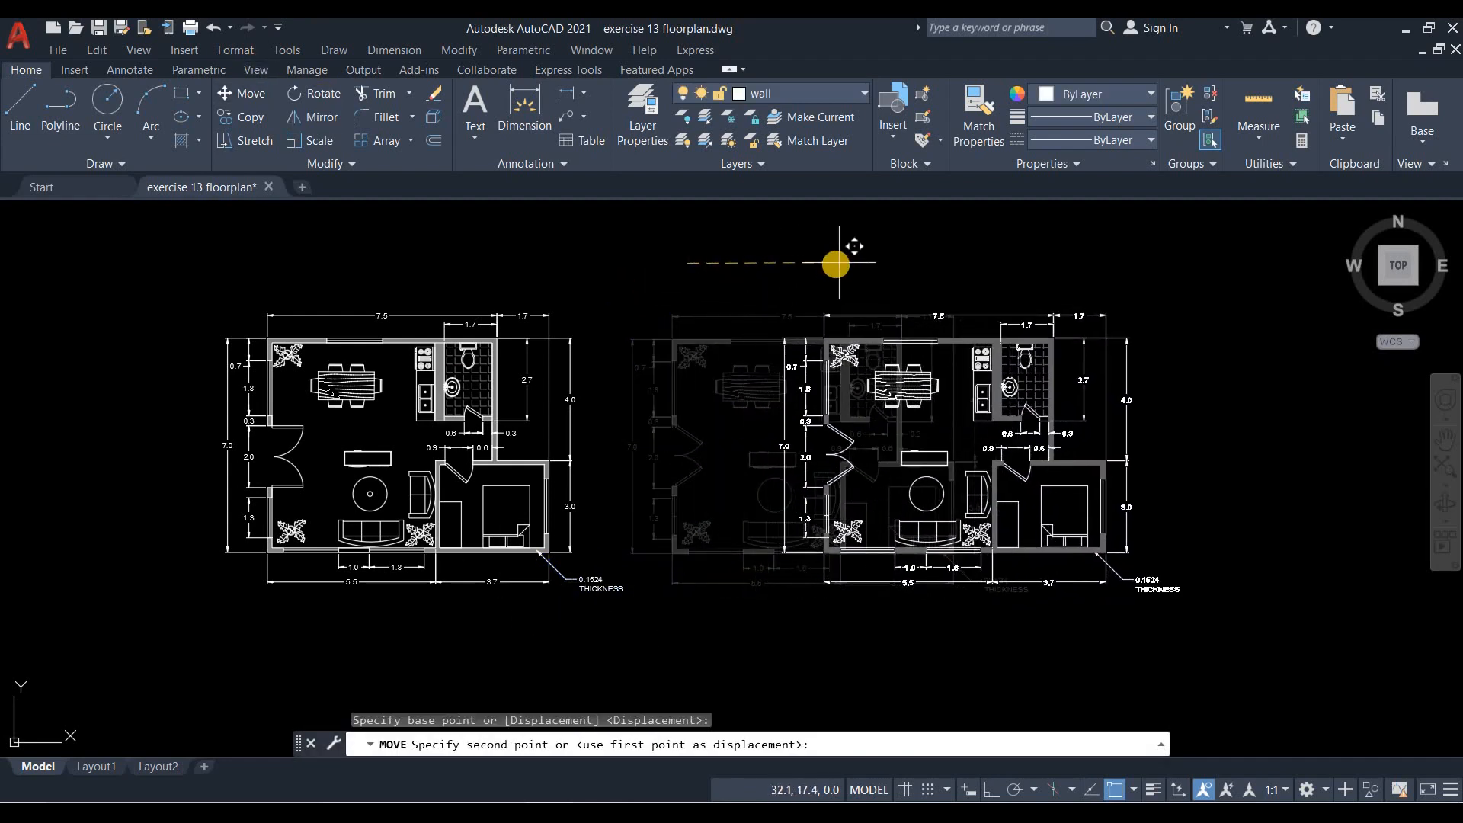
click(835, 261)
middle_drag(1124, 334, 940, 331)
Switch to Layout1 and review its page setup details in the Page Setup Manager without changing them.
click(121, 767)
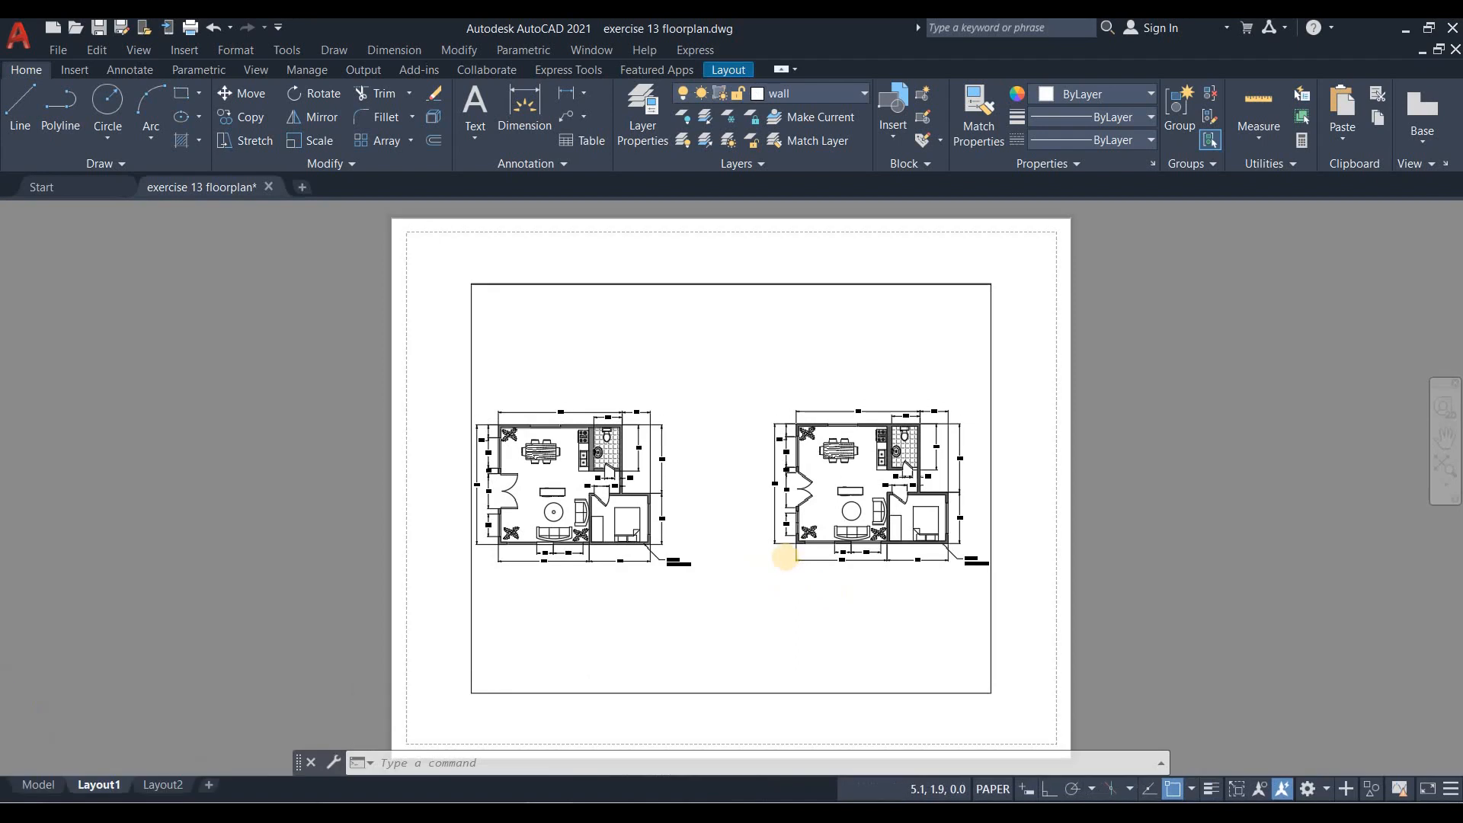
middle_drag(825, 586, 778, 551)
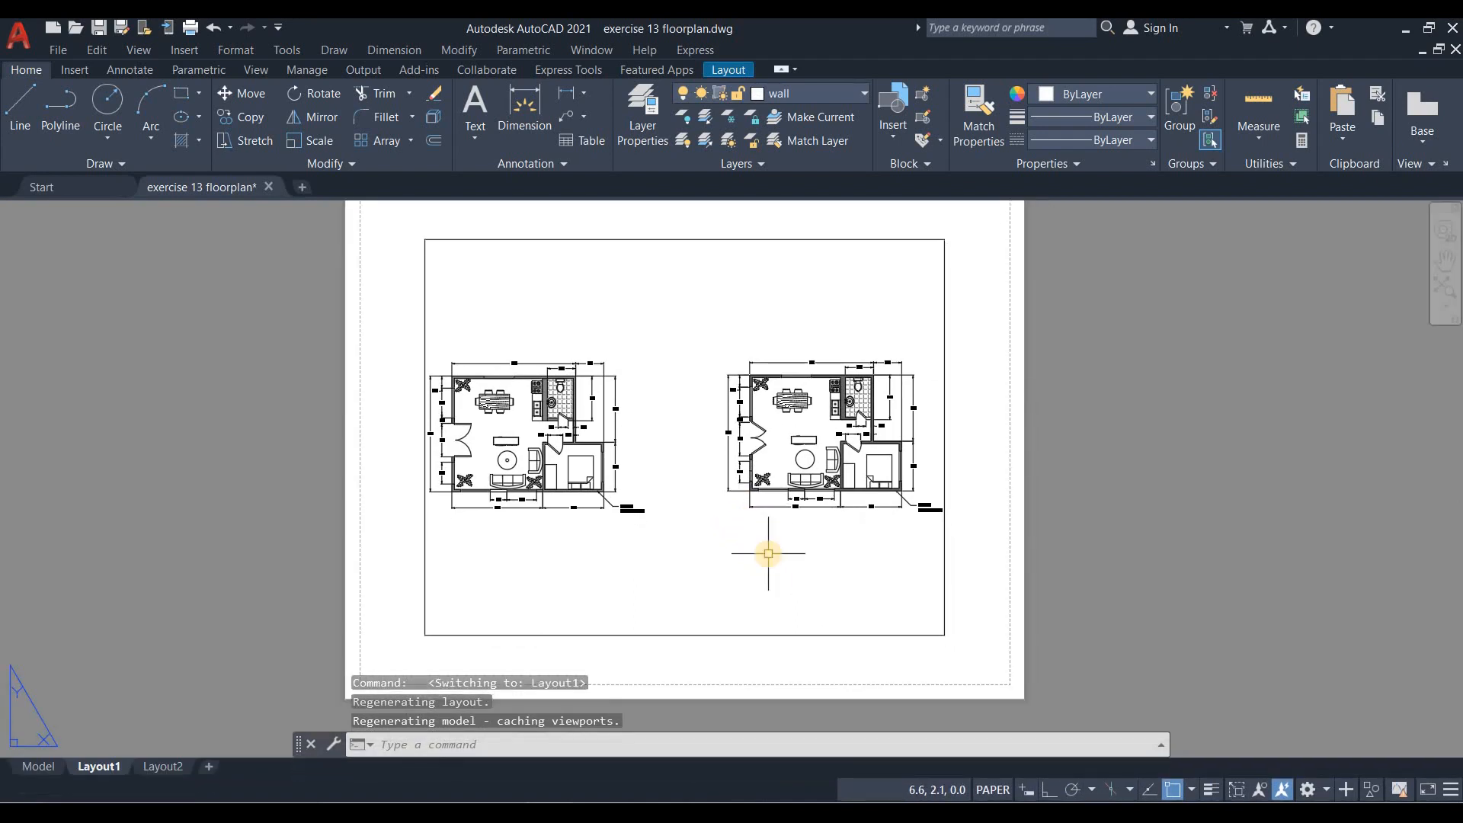
scroll(768, 554, down, 2)
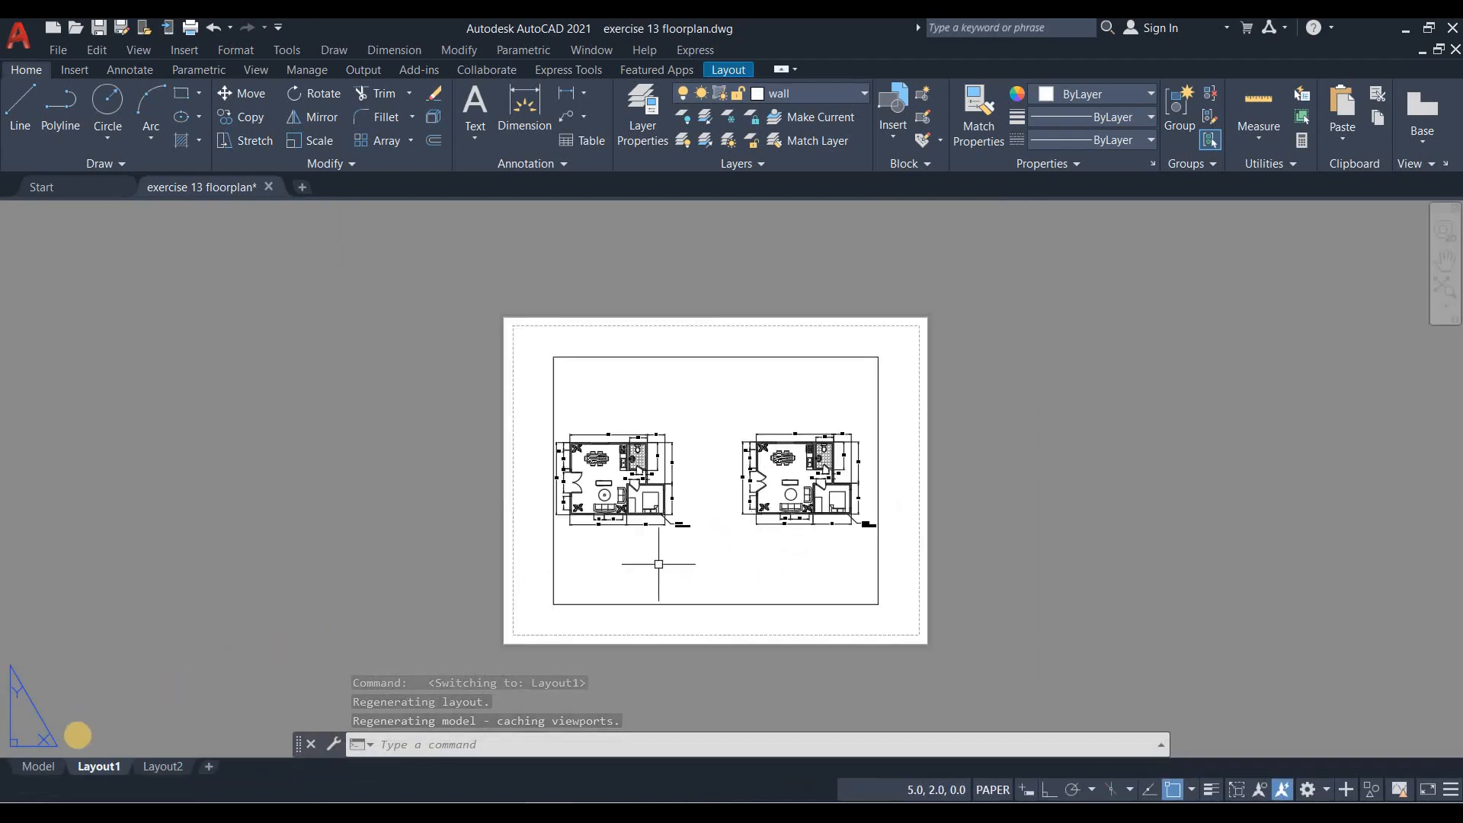
right_click(106, 768)
click(194, 649)
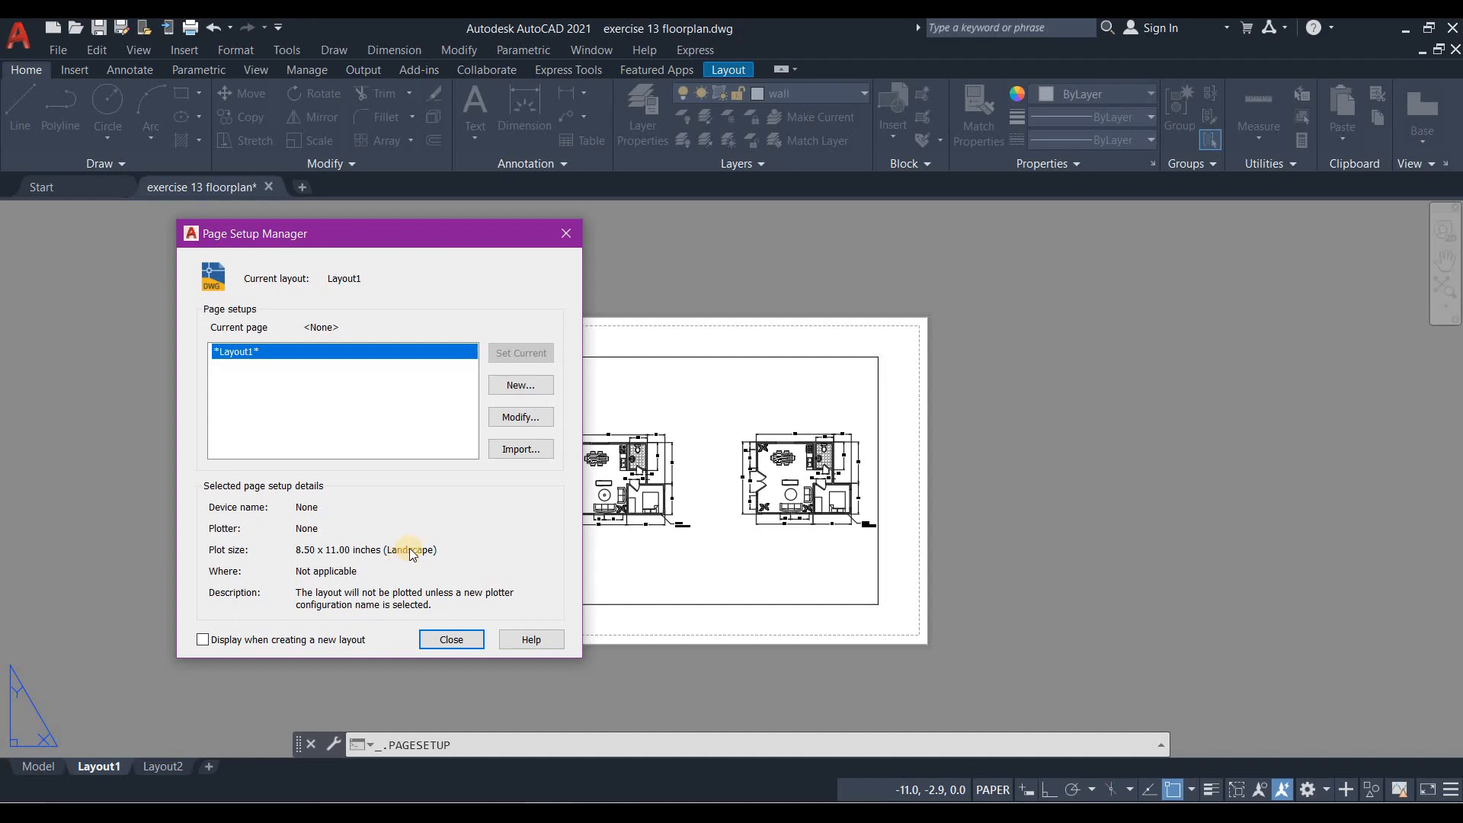
click(436, 639)
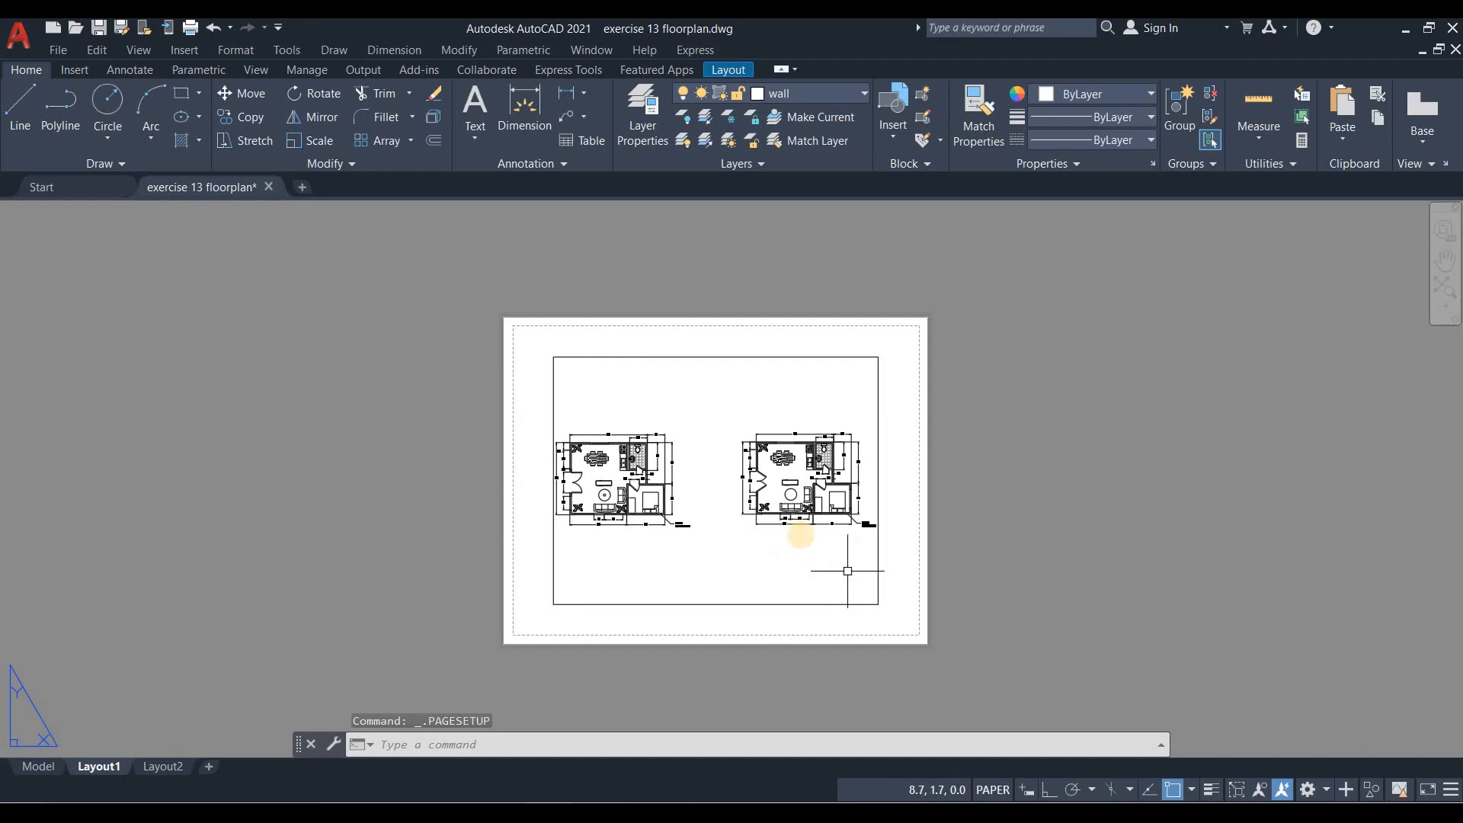
Activate the Layout1 viewport, enlarge and frame only the redrawn plan inside it, and return to paper space.
double_click(789, 534)
scroll(786, 529, up, 3)
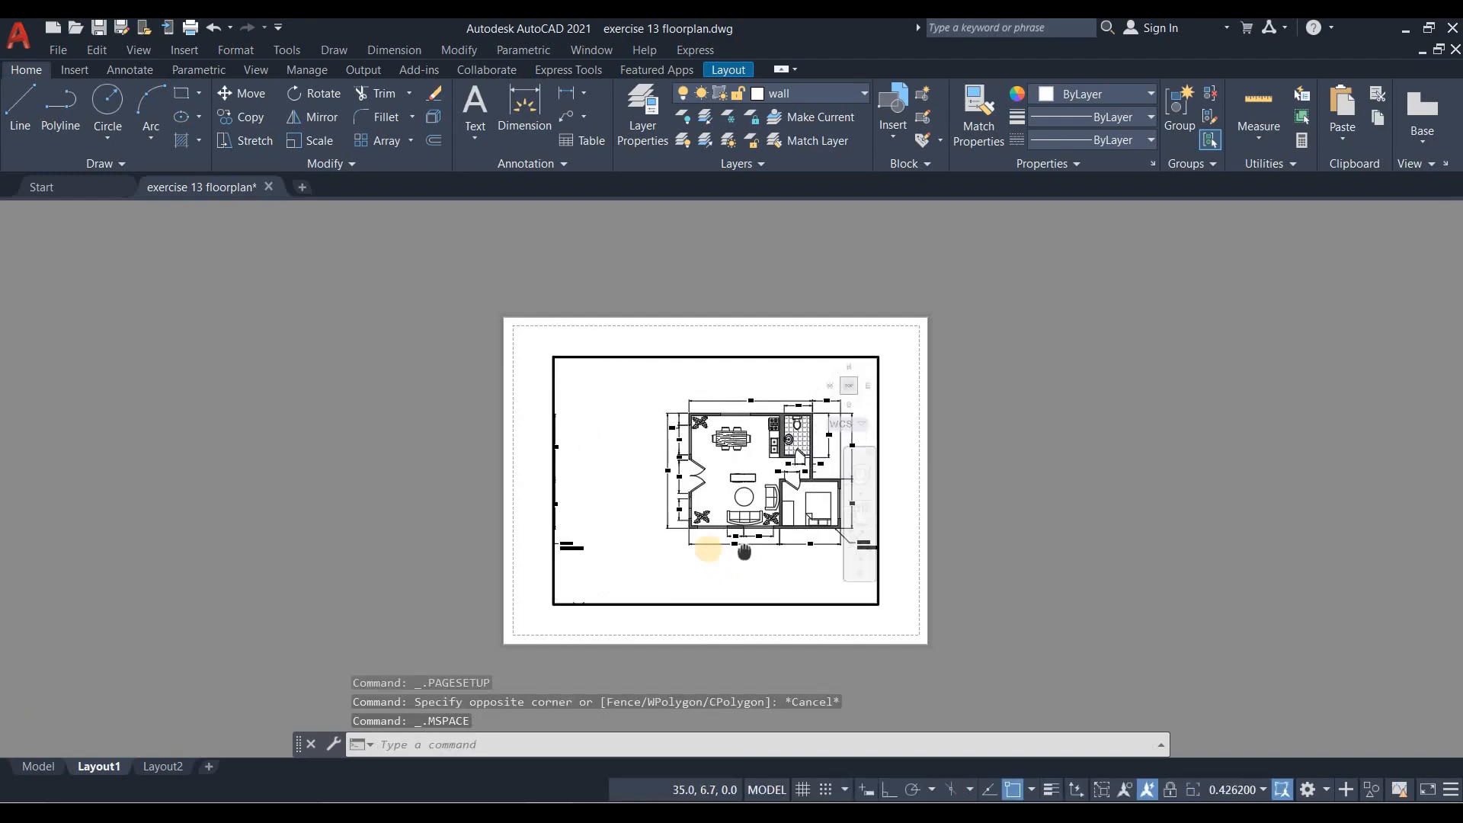
scroll(728, 537, up, 2)
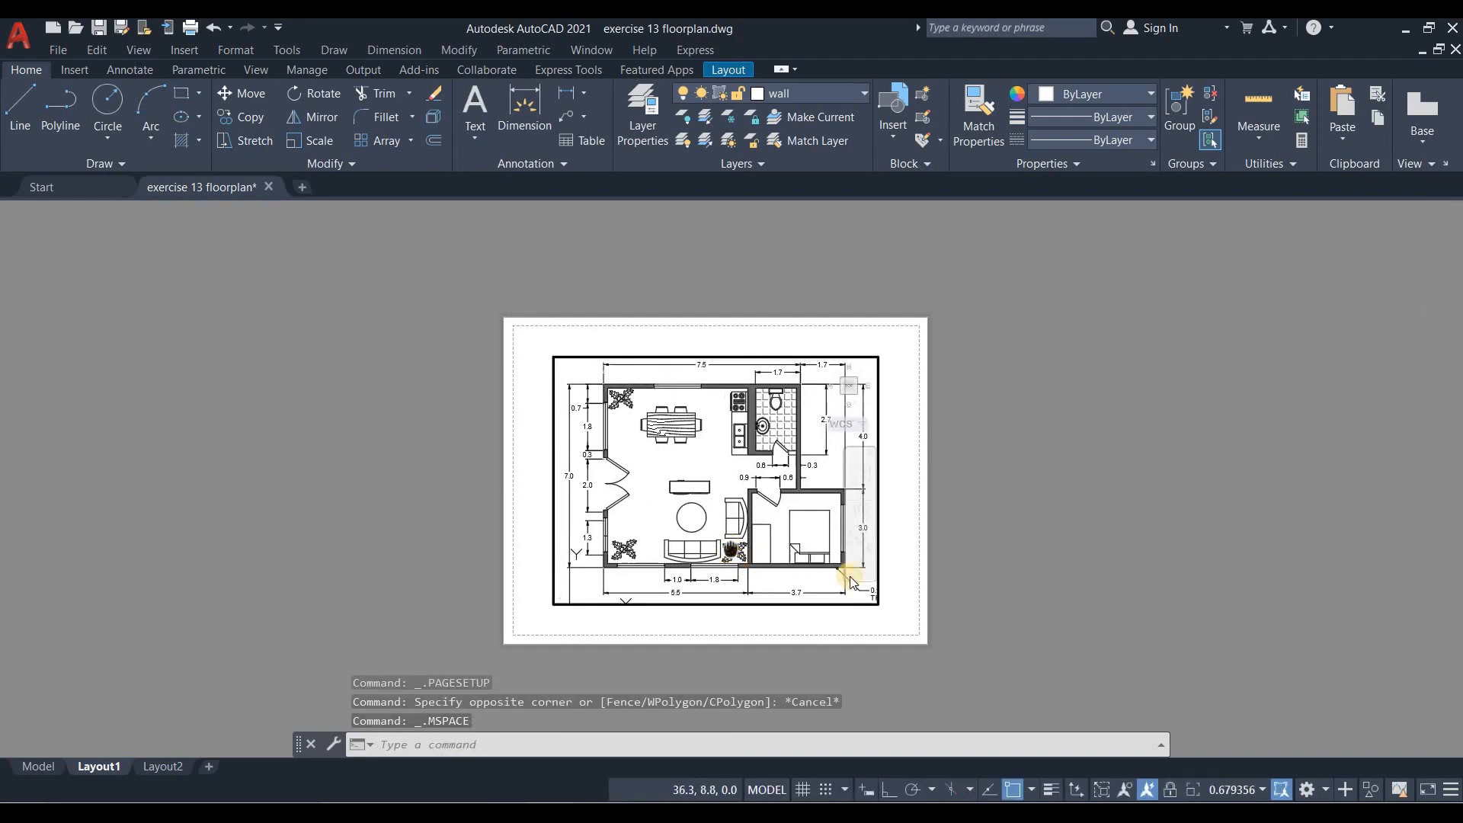
double_click(880, 600)
Stretch the viewport's lower-right and upper-left corners outward to just inside the sheet's printable margin.
click(878, 603)
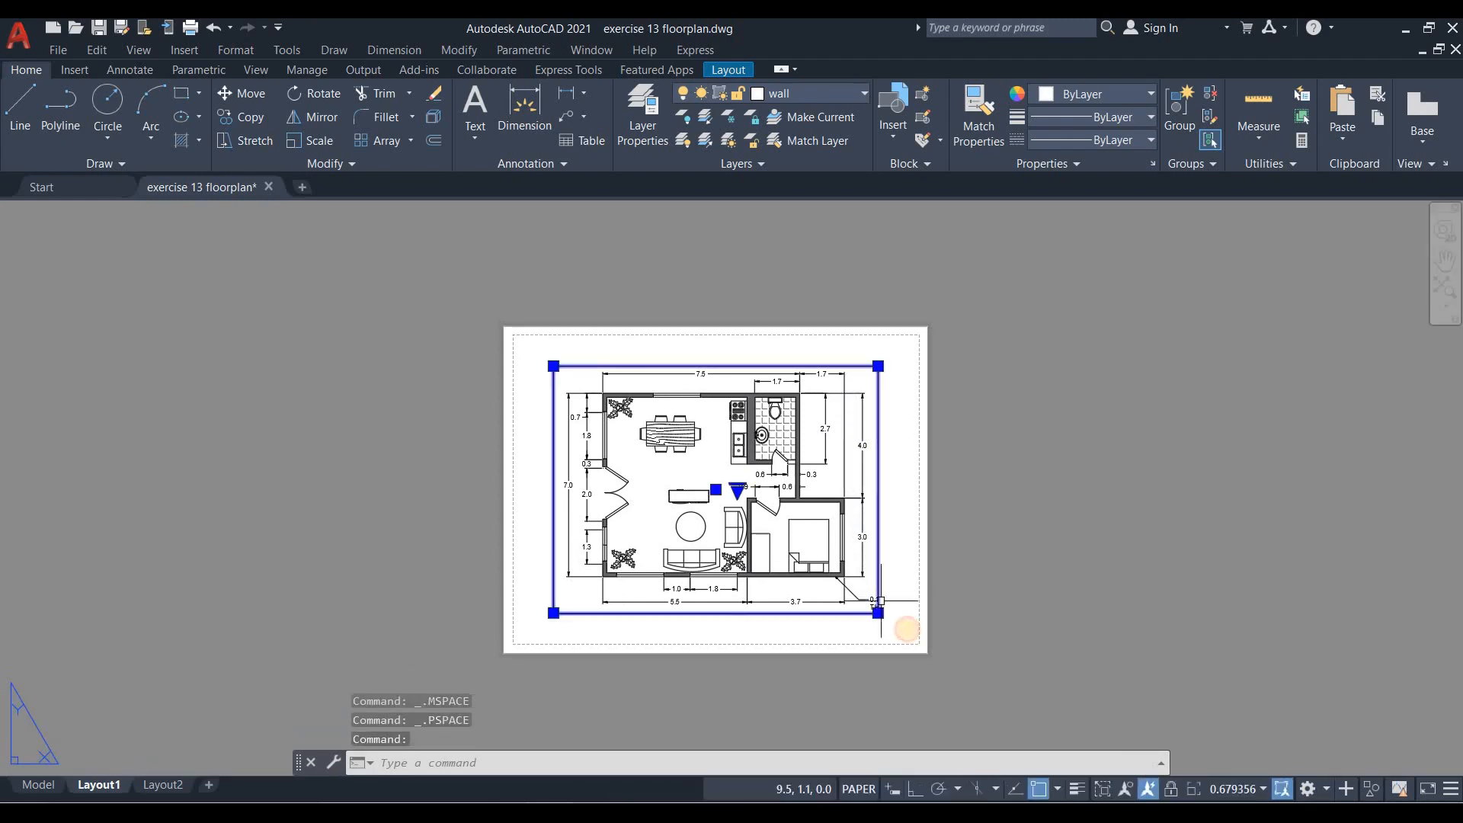
click(879, 605)
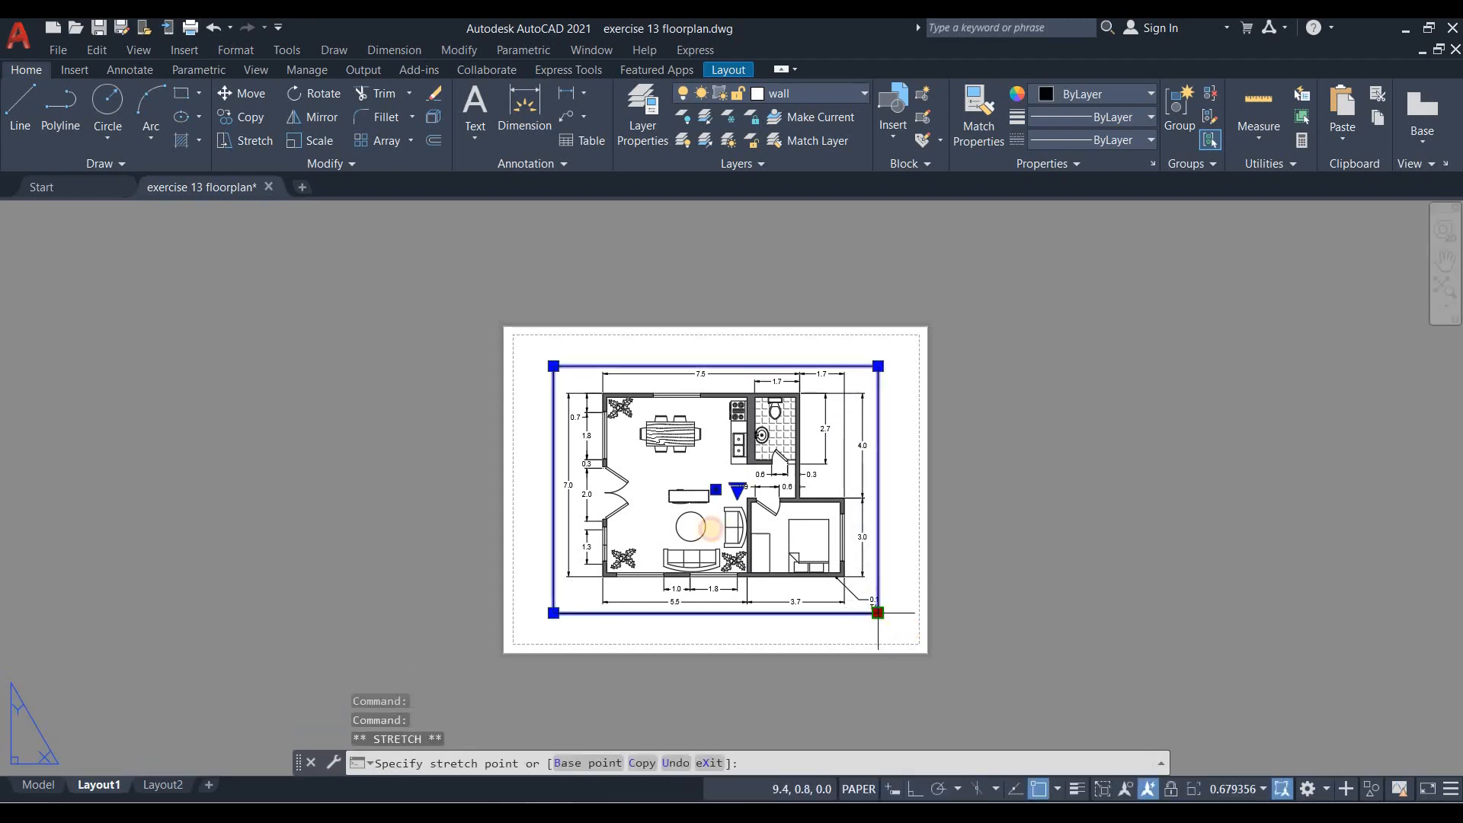
click(554, 367)
click(517, 346)
Recentre the redrawn plan inside the enlarged viewport so the thickness note fits, and return to paper space.
double_click(874, 453)
middle_drag(874, 454, 849, 448)
double_click(989, 477)
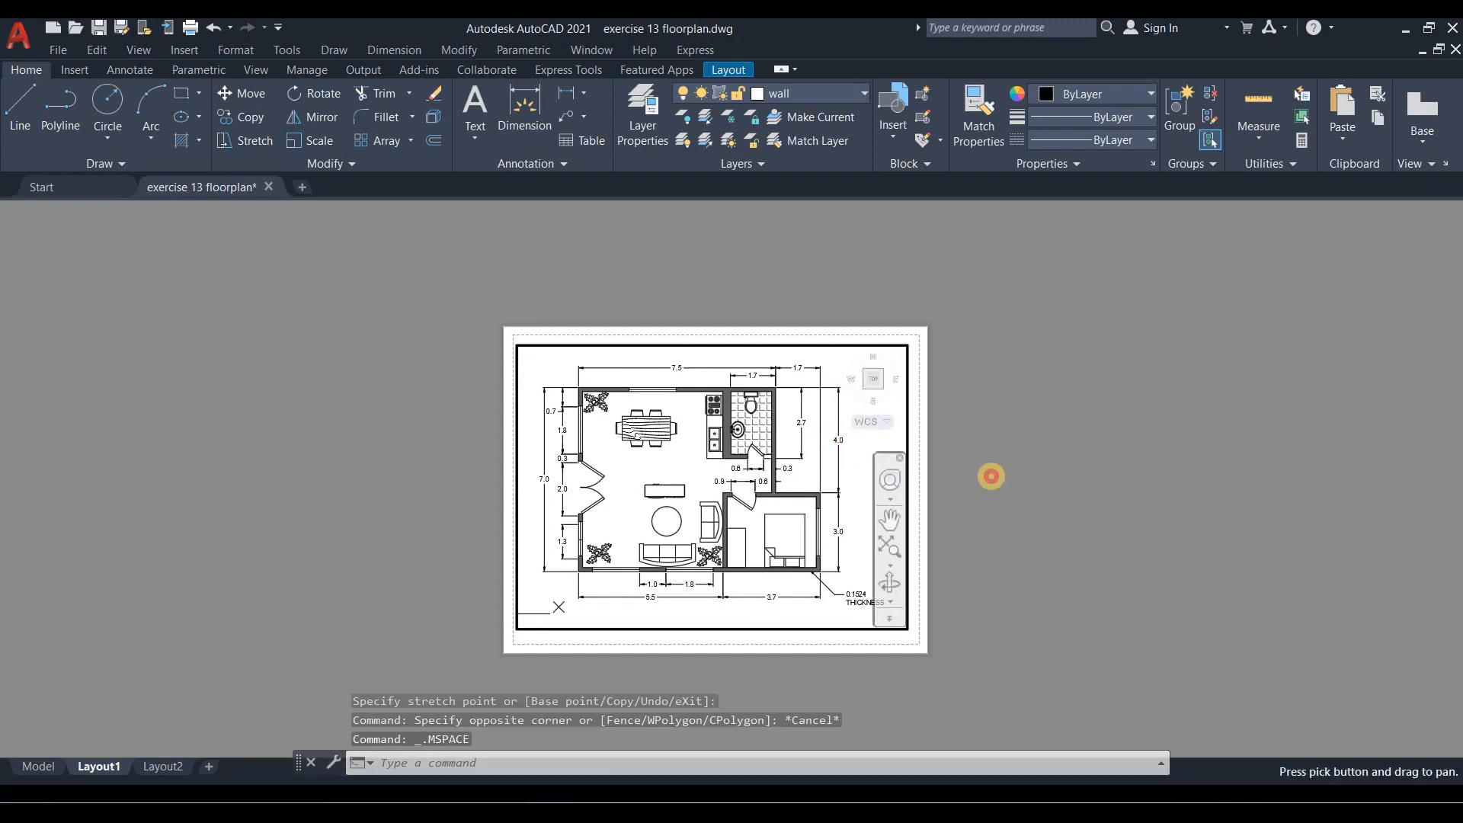
scroll(874, 547, up, 2)
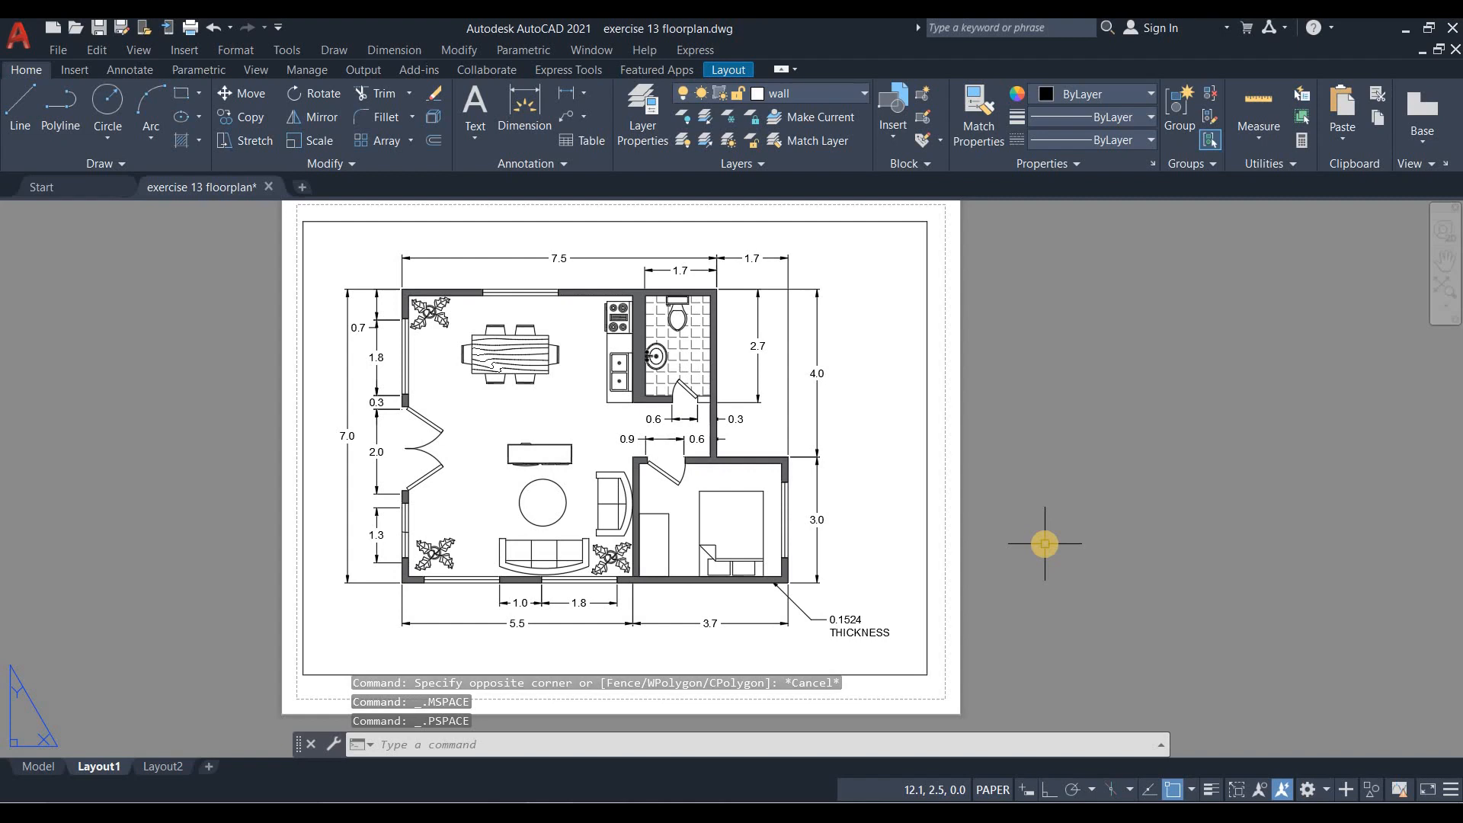
middle_drag(904, 507, 920, 513)
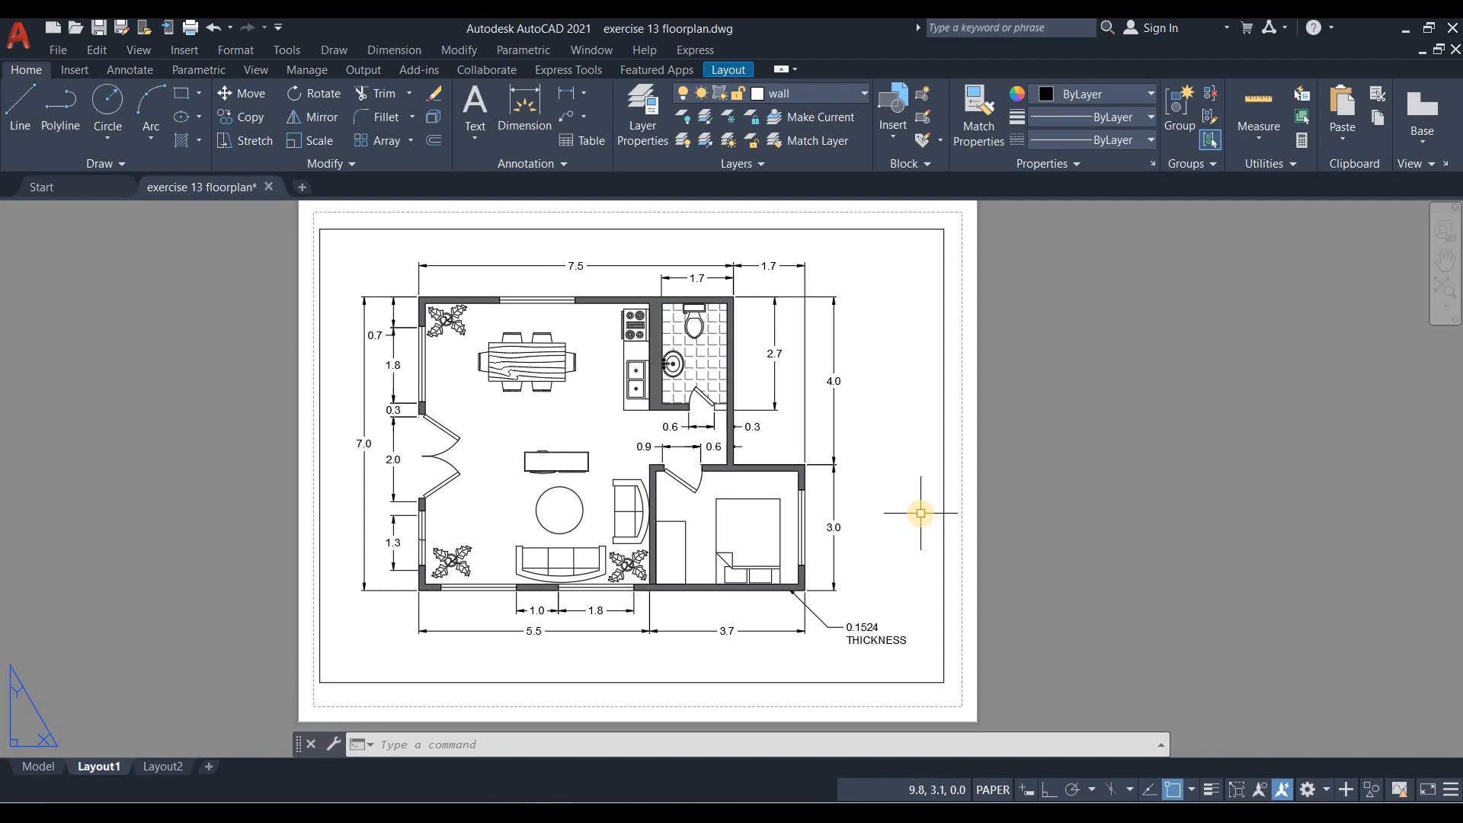
middle_drag(920, 513, 948, 515)
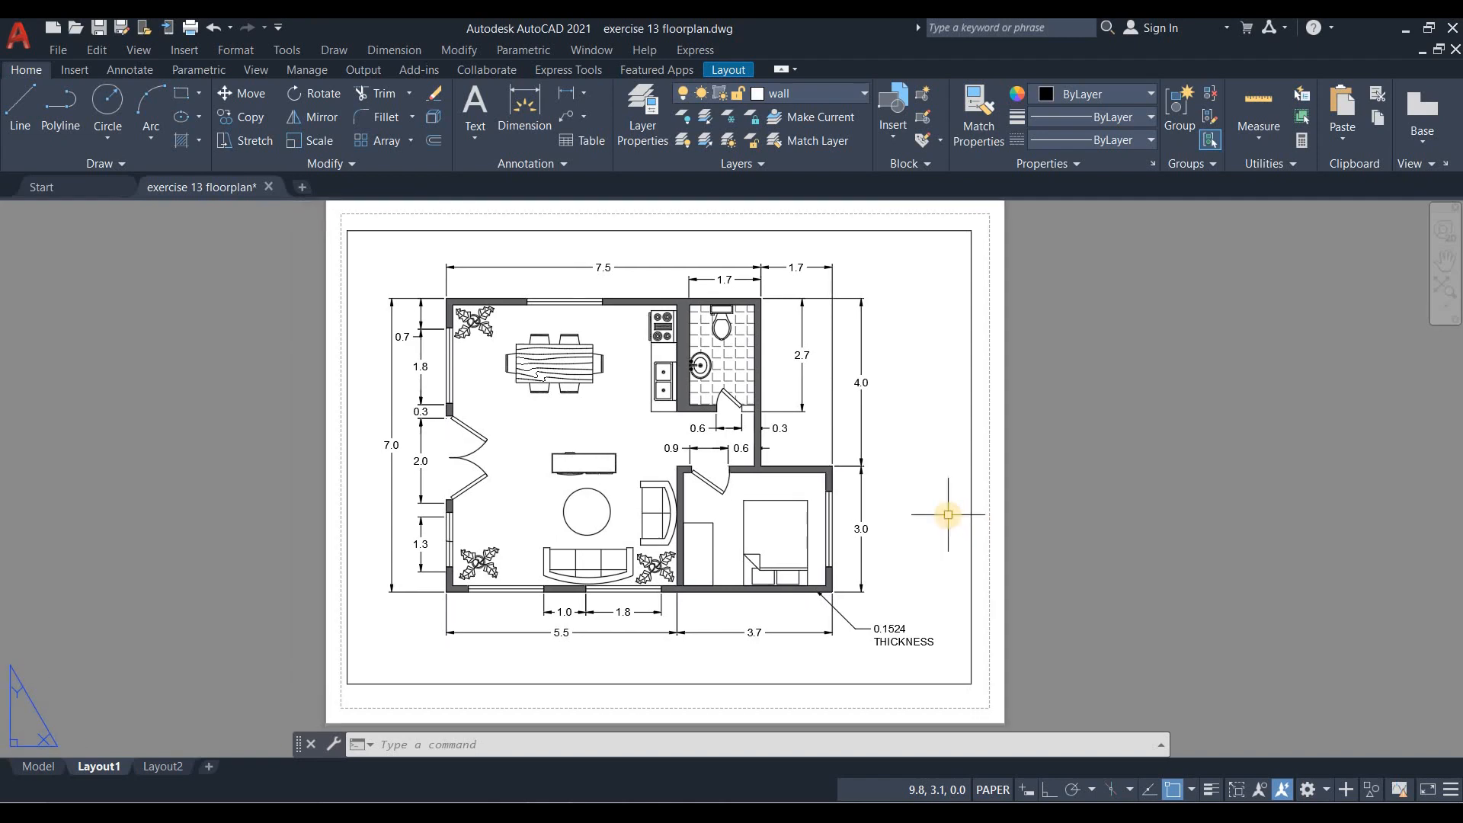